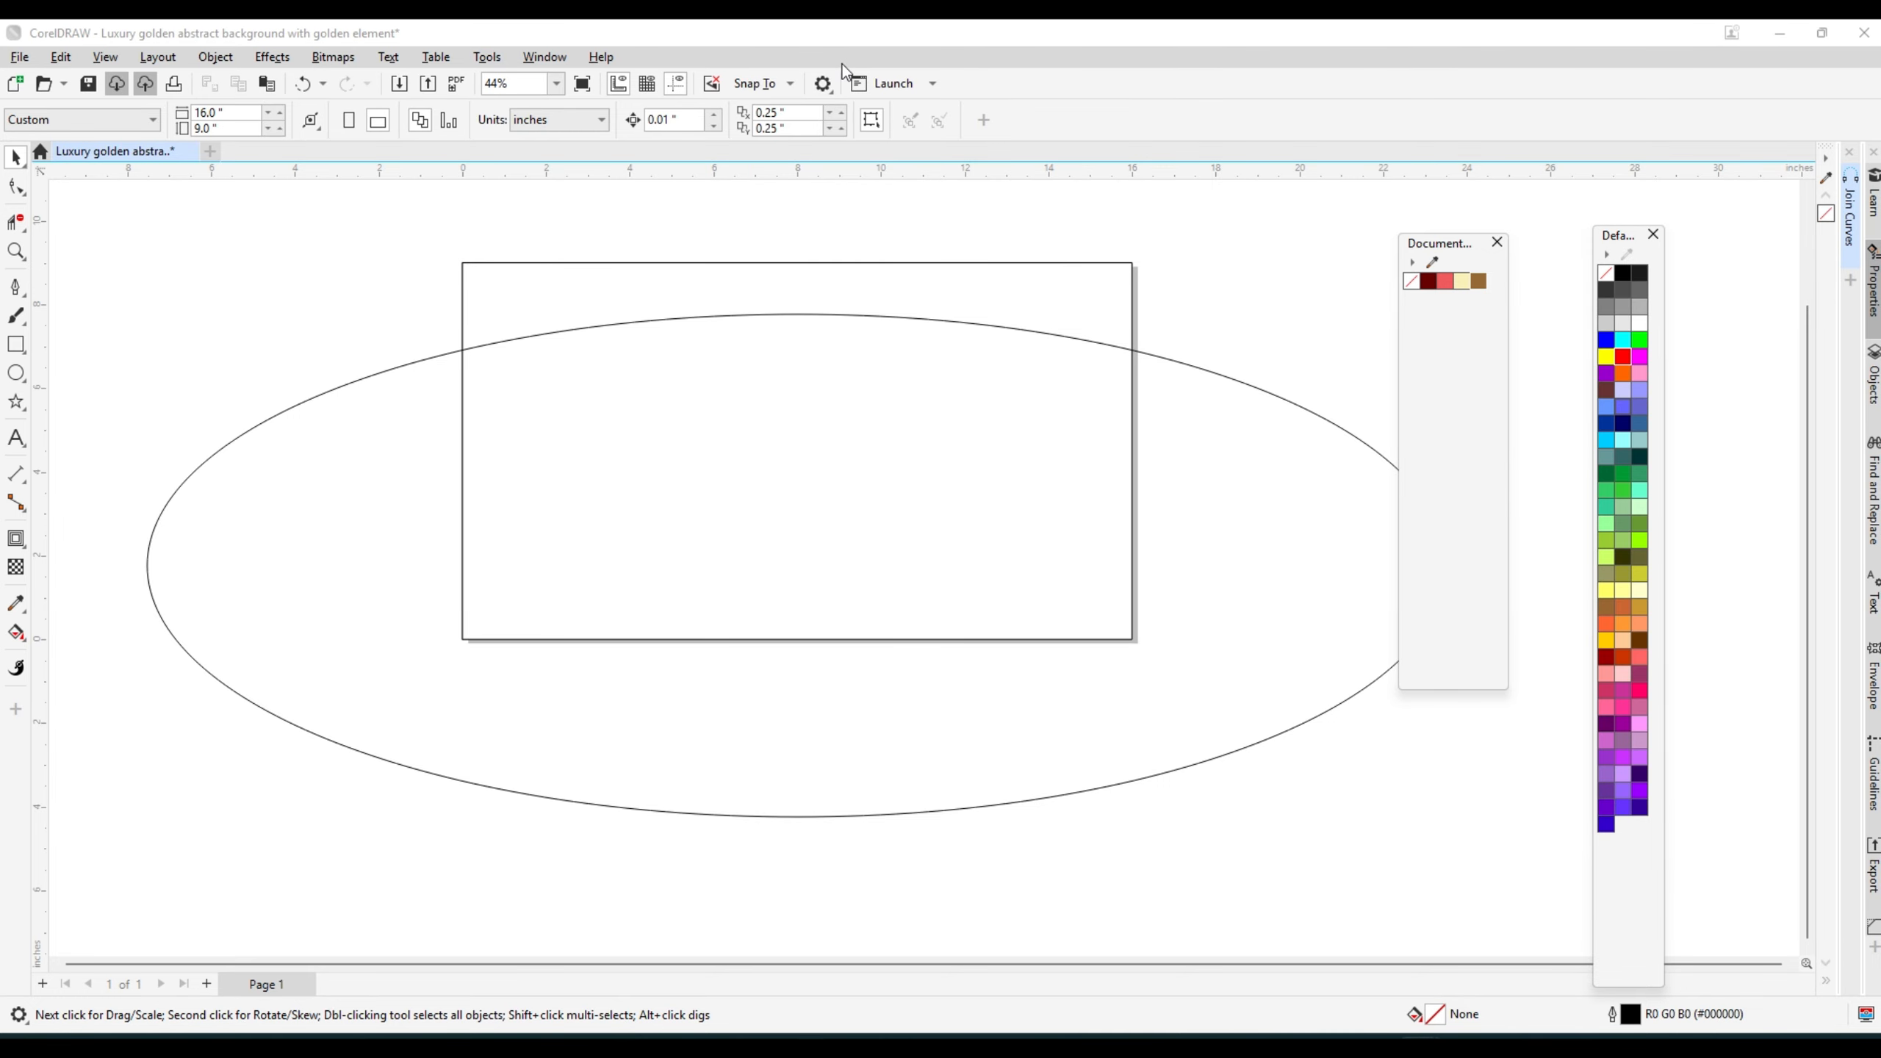
- Duplicate the large ellipse in place by copying and pasting it
left_click(777, 314)
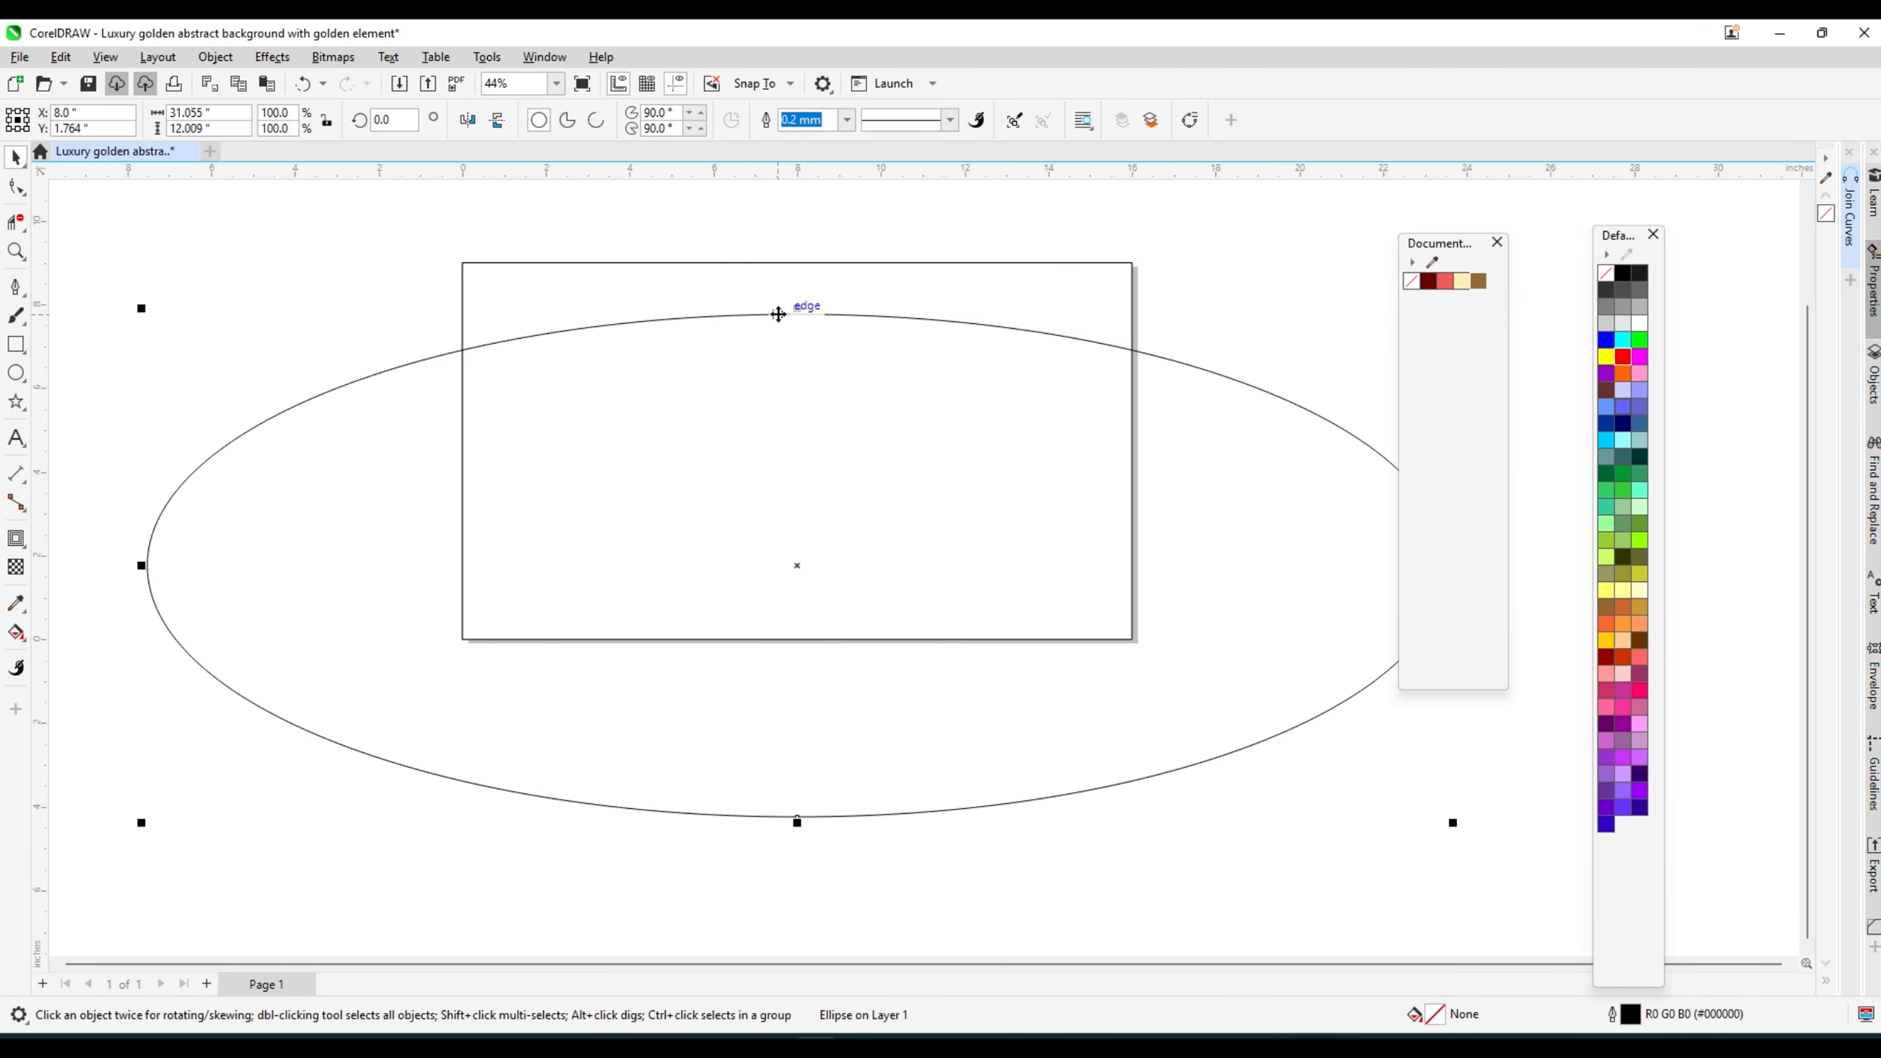
right_click(777, 314)
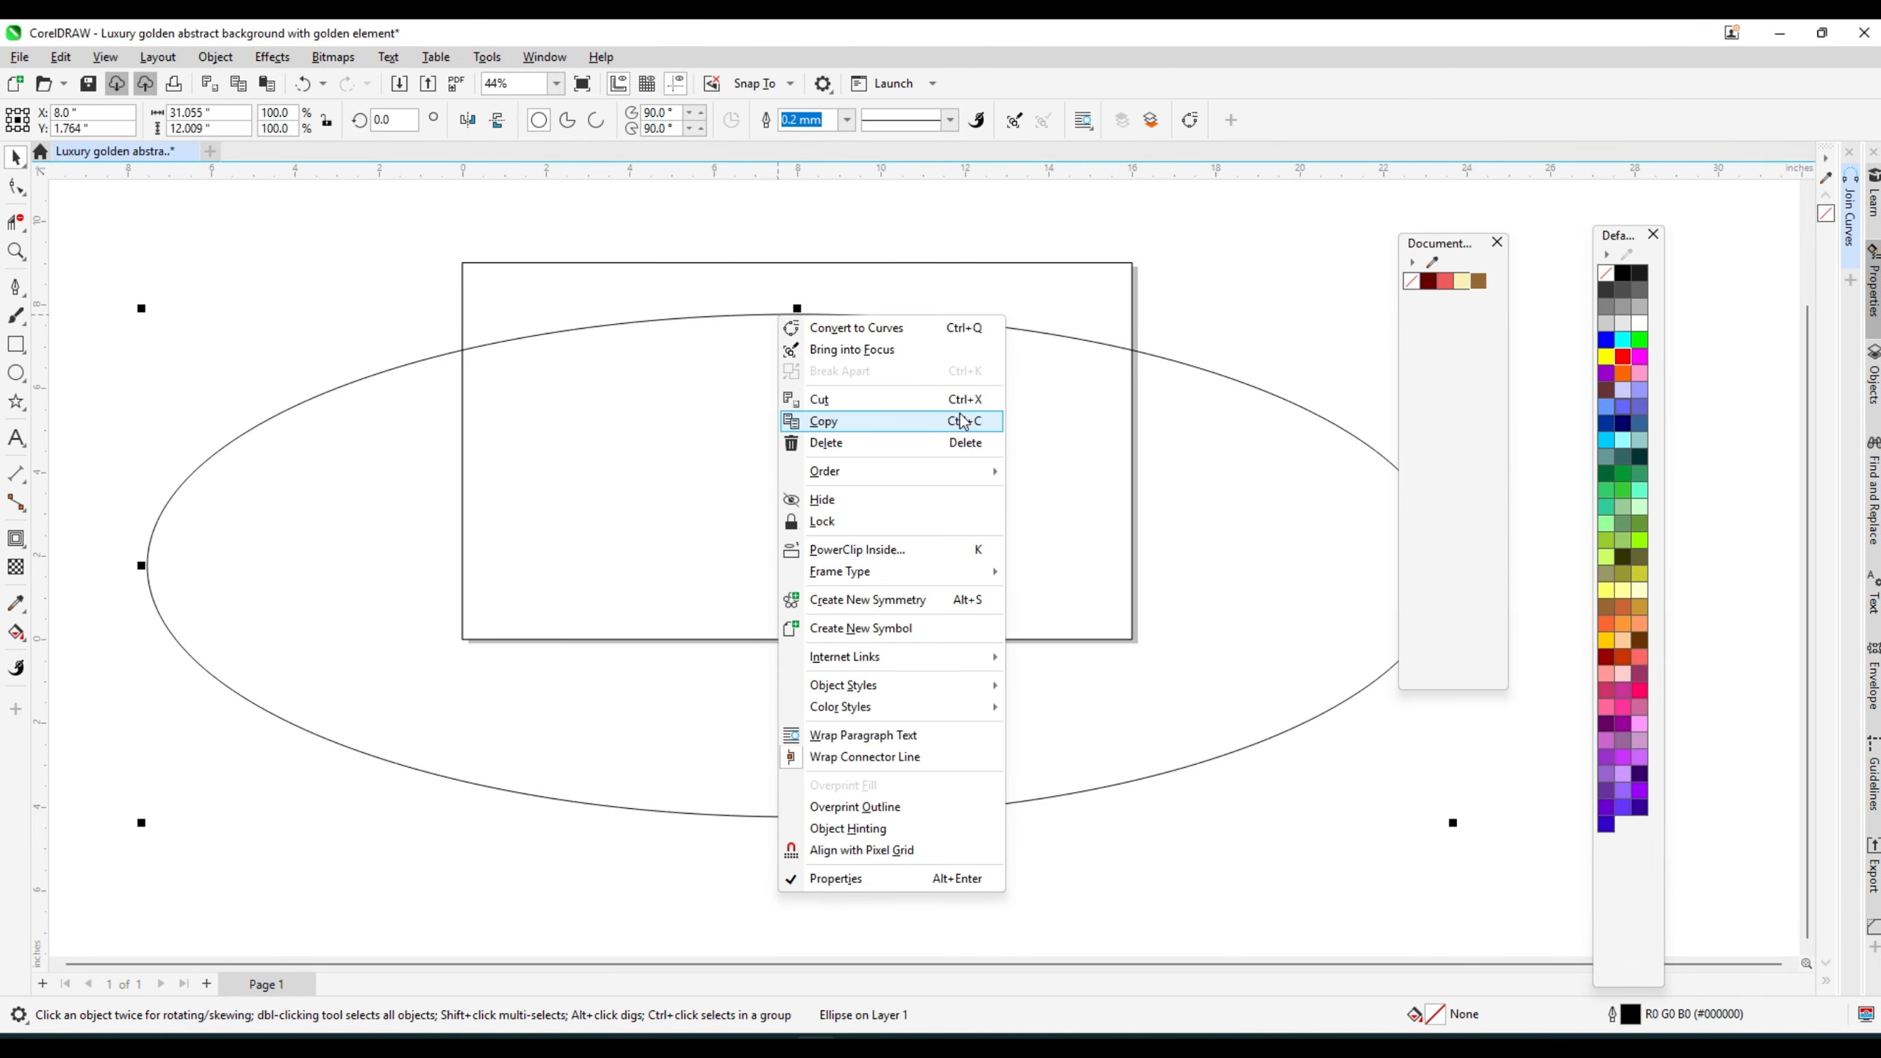
left_click(947, 421)
right_click(1255, 260)
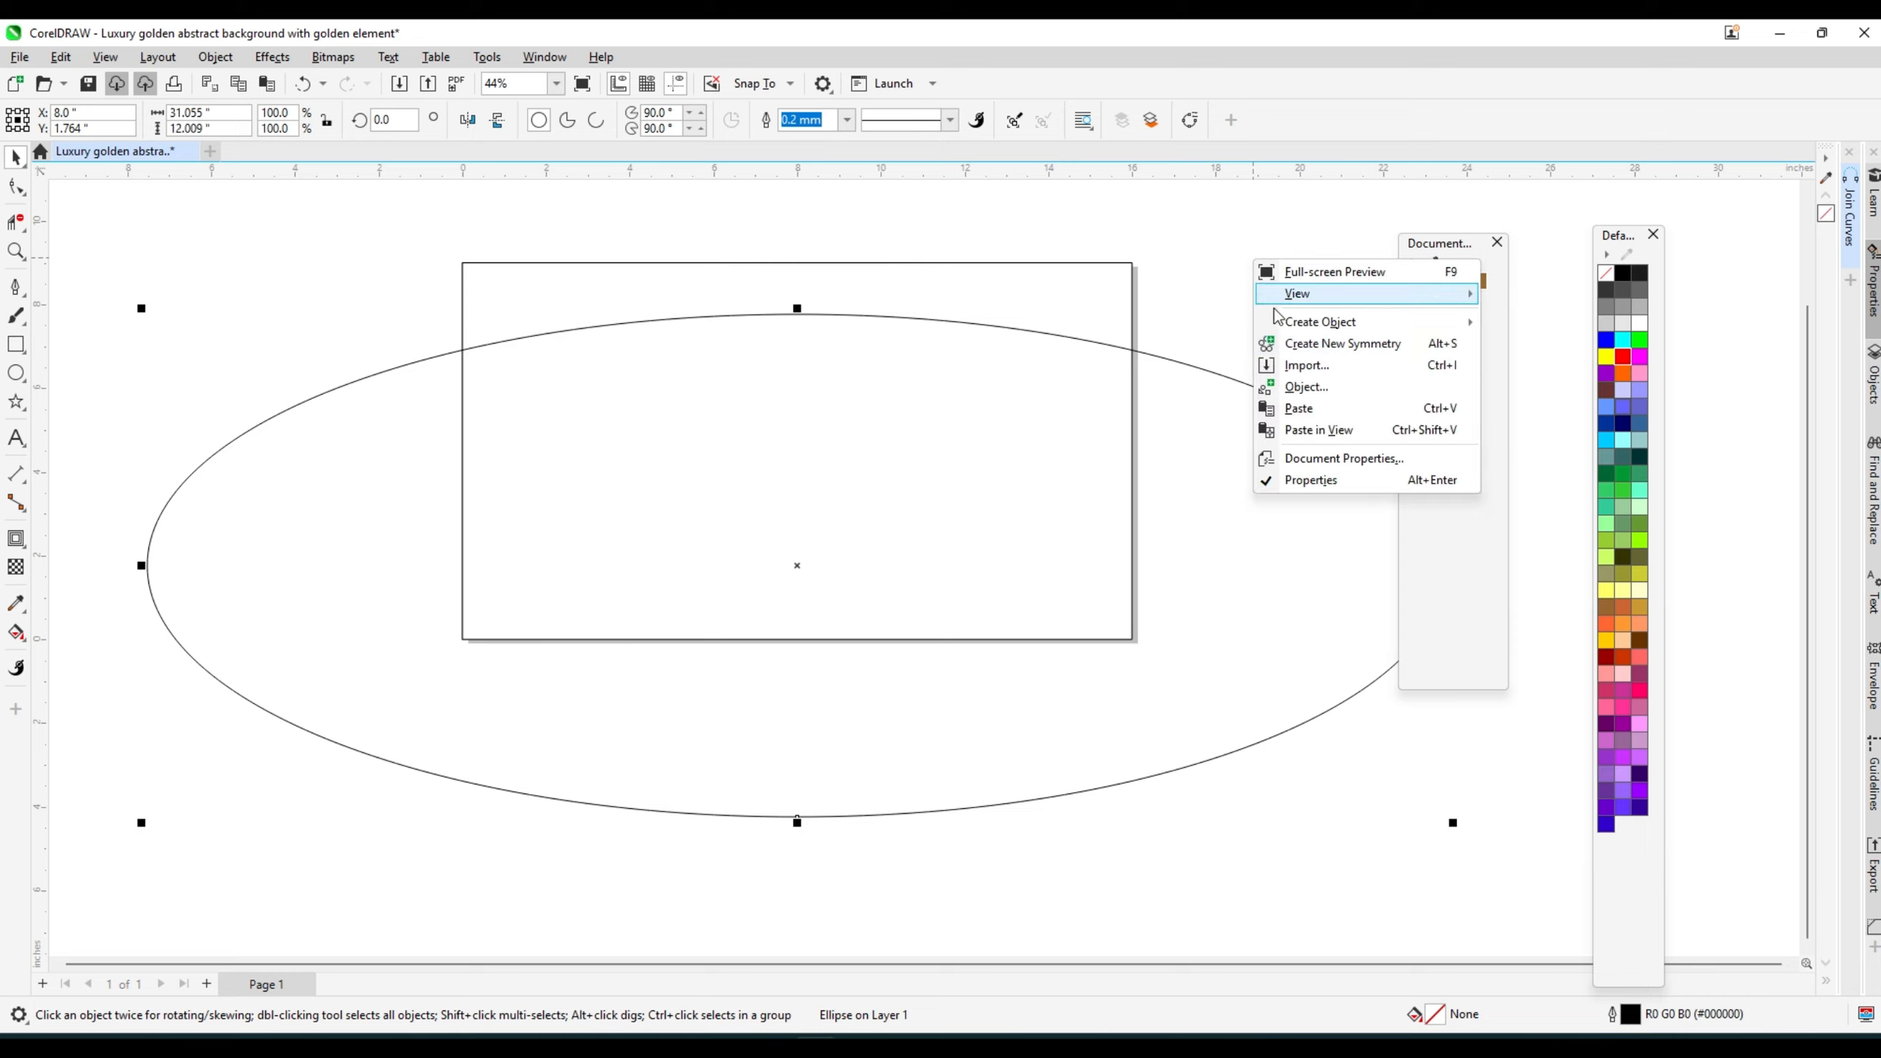
left_click(1322, 413)
- Stretch the duplicate ellipse slightly upward to a height of about 12.2 inches, keeping its lower edge in place
scroll(797, 306, "up", 5)
left_click_drag(794, 319, 798, 291)
scroll(799, 291, "down", 5)
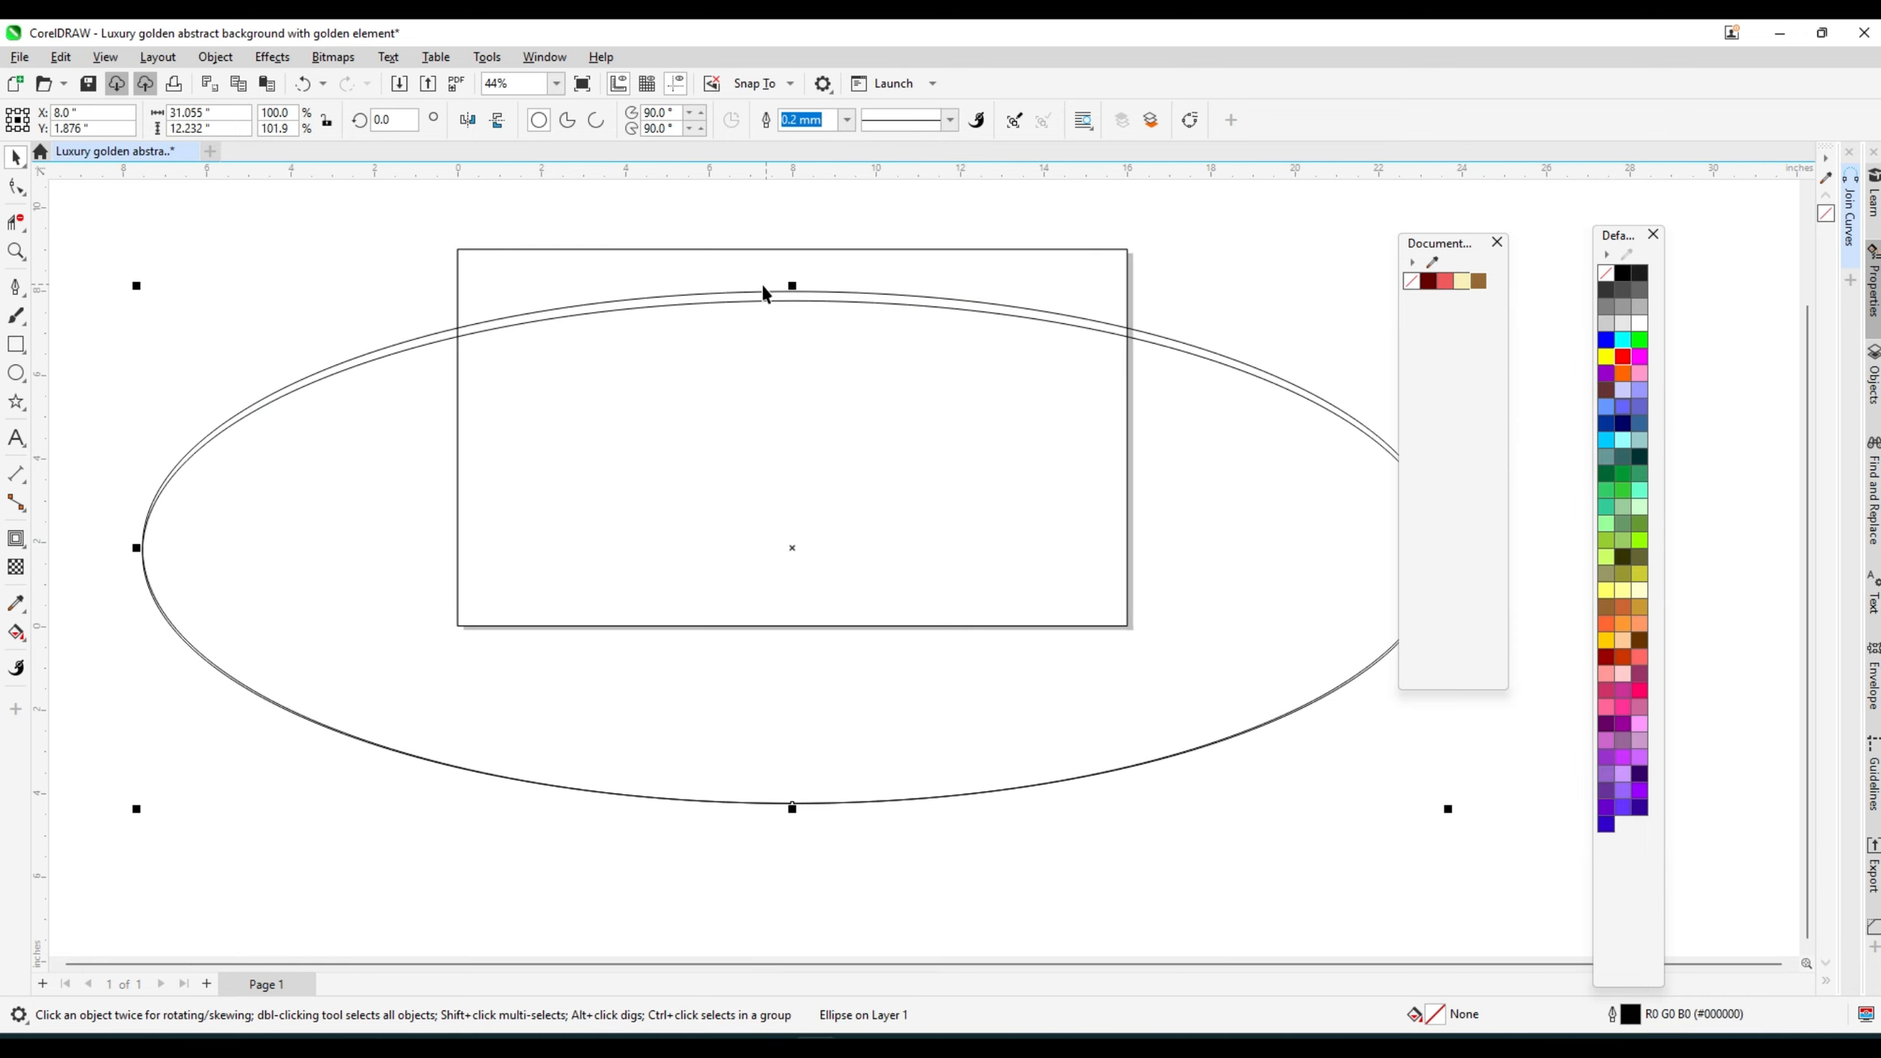
scroll(778, 285, "up", 3)
scroll(795, 279, "up", 12)
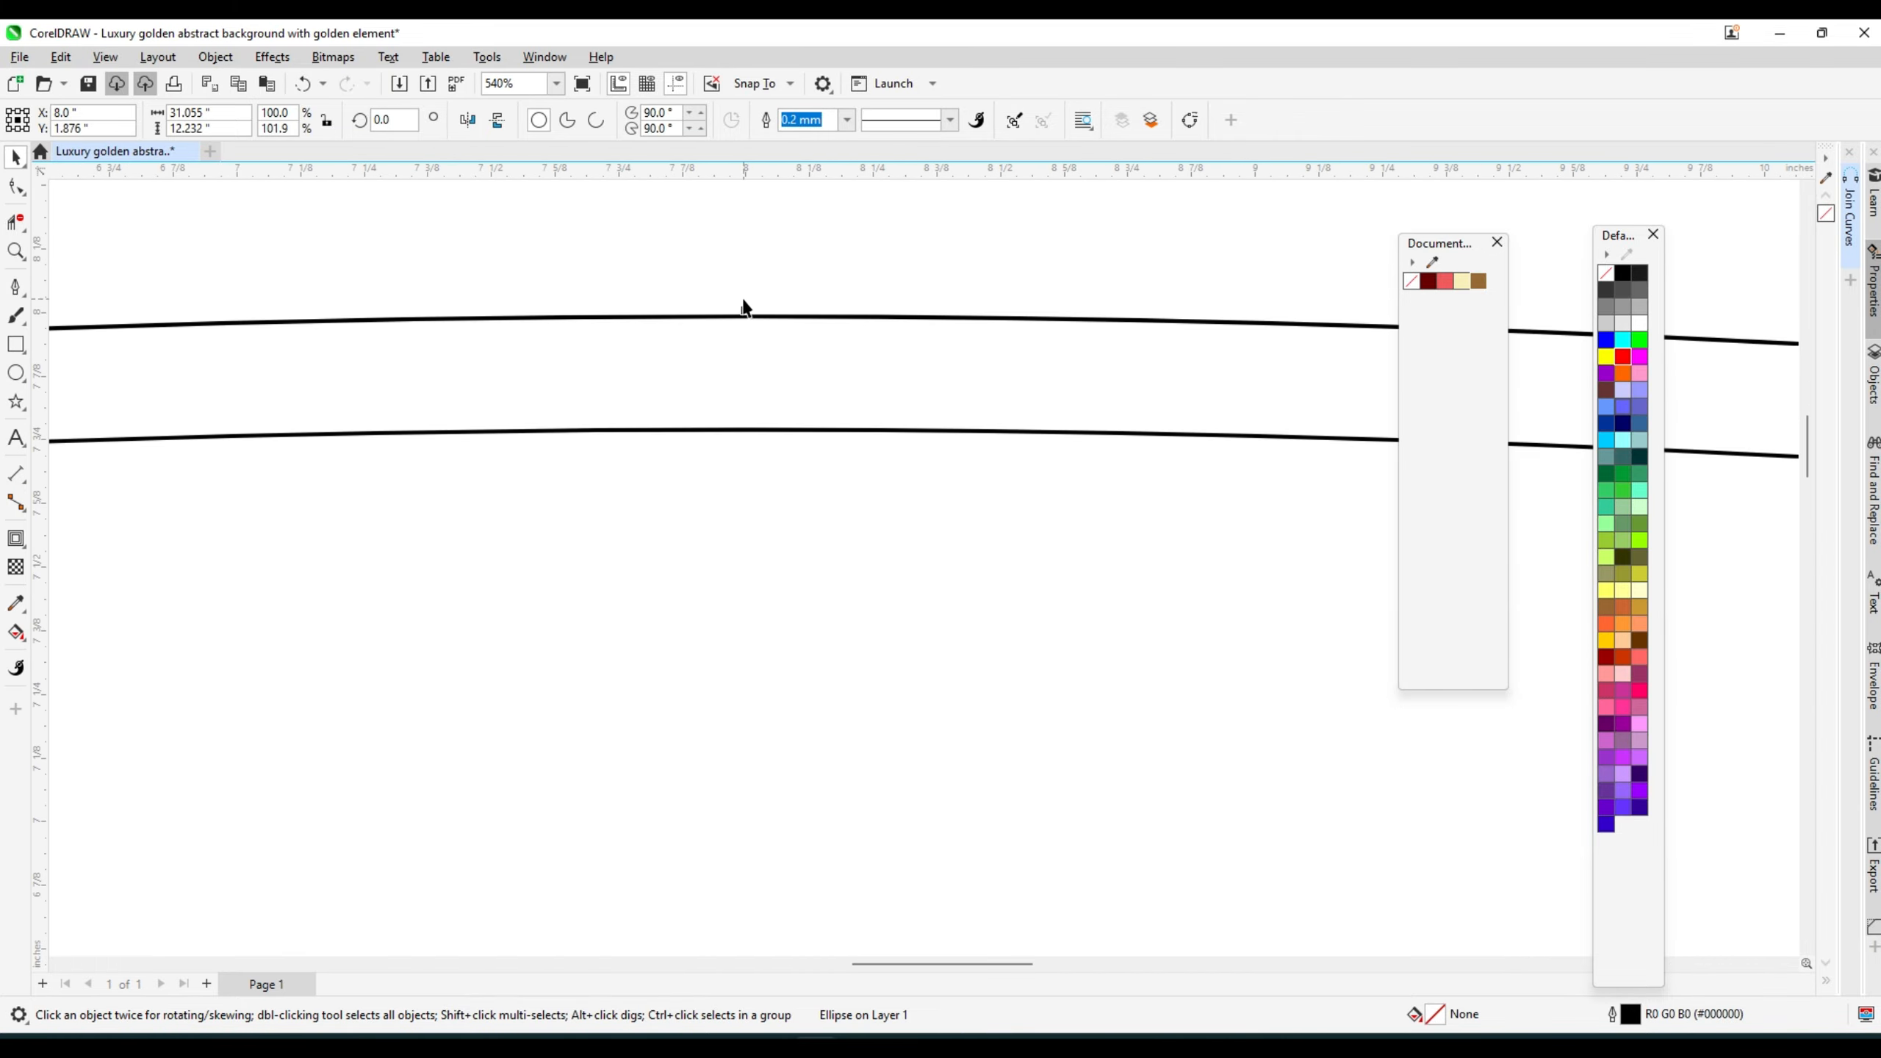
left_click_drag(744, 306, 741, 318)
scroll(726, 320, "down", 14)
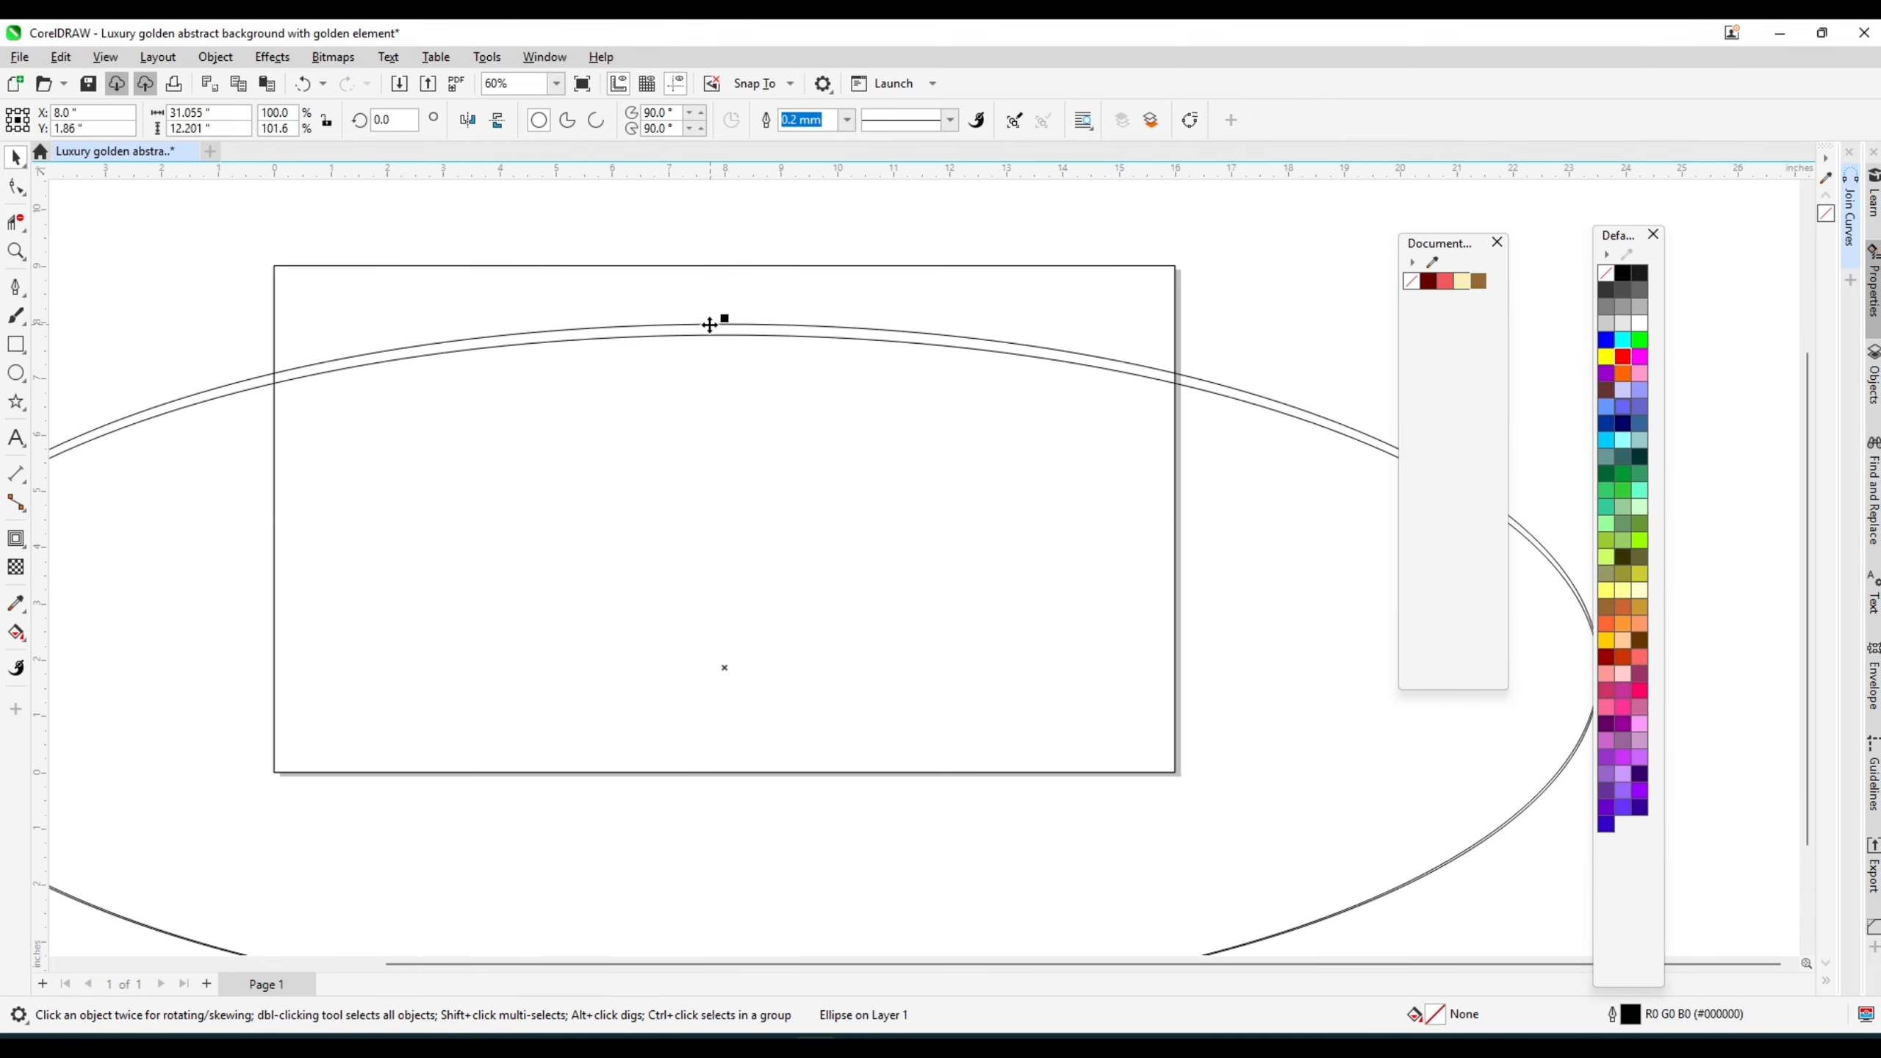
- Narrow the duplicate ellipse symmetrically to about 28.2 inches wide so it crosses the original near the page's side edges
scroll(1115, 418, "up", 2)
left_click_drag(1141, 568, 1087, 567)
scroll(832, 357, "up", 4)
scroll(726, 287, "down", 3)
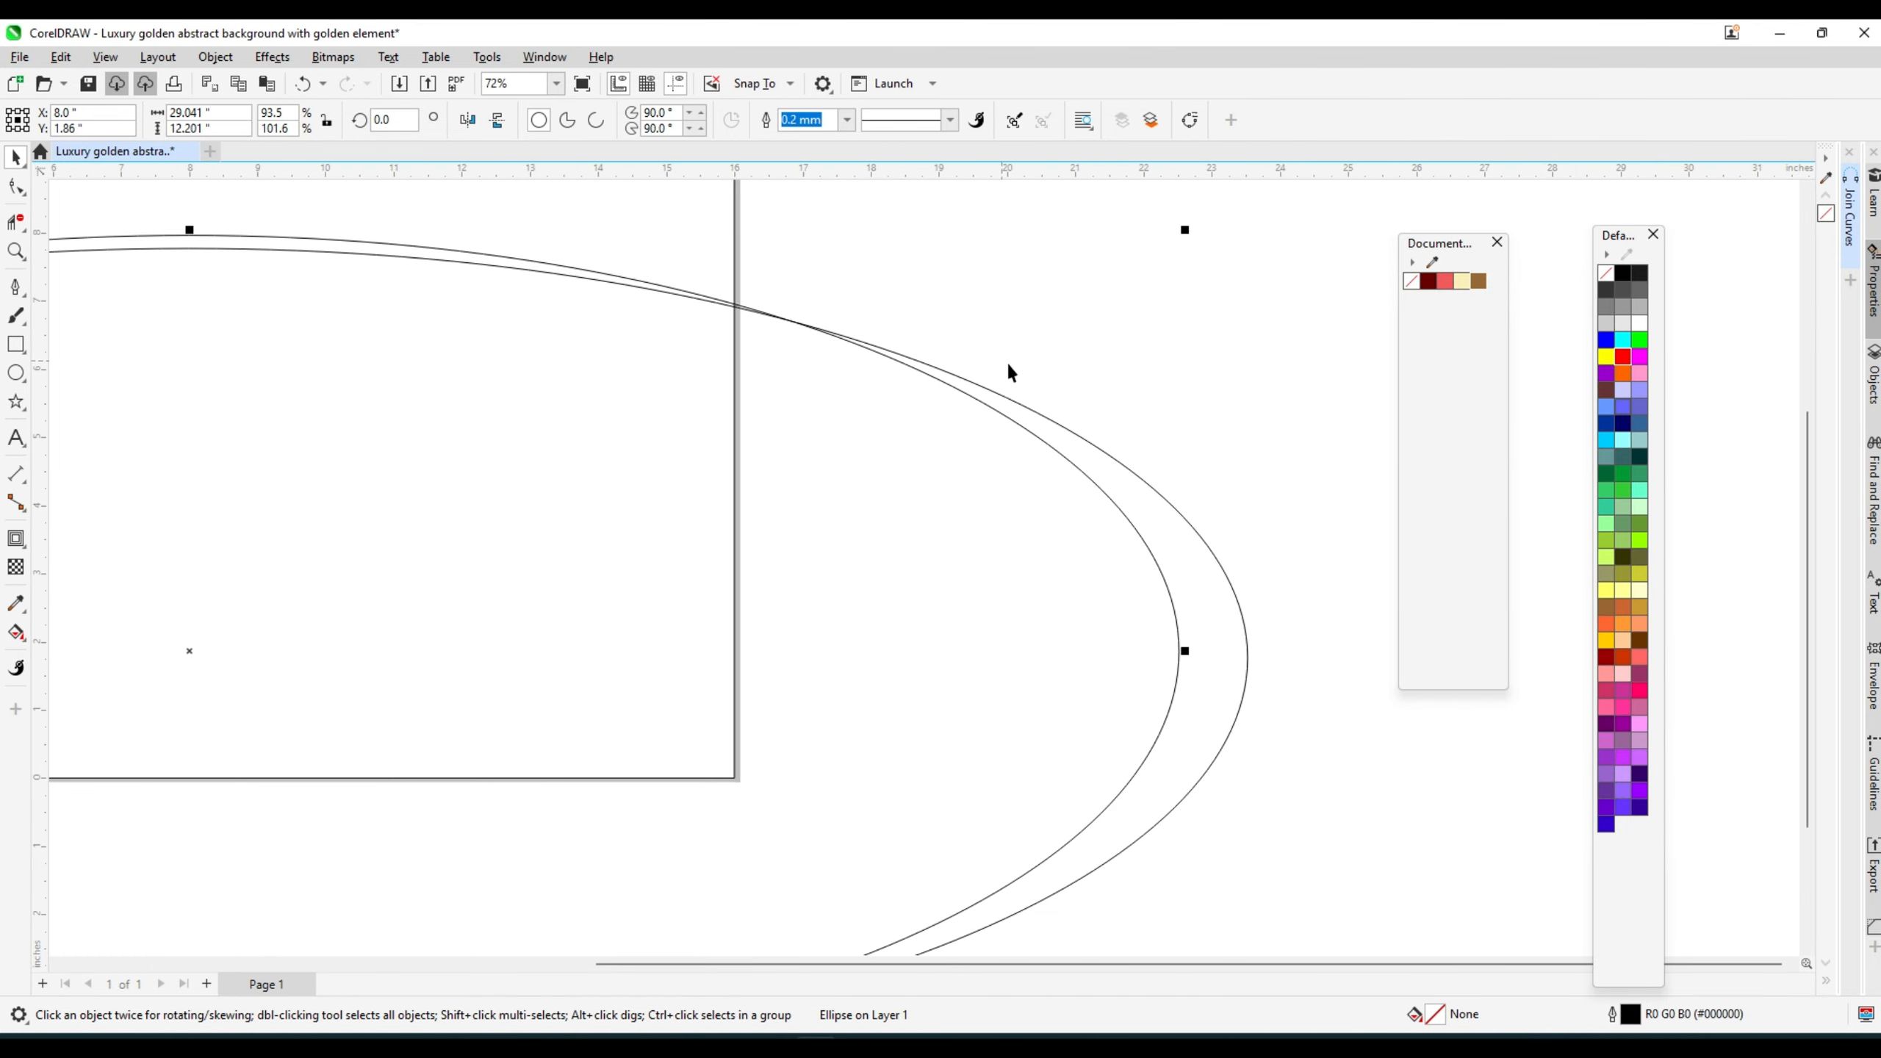
scroll(1171, 496, "down", 1)
scroll(1178, 622, "up", 2)
left_click_drag(1164, 665, 1125, 664)
scroll(1225, 563, "down", 2)
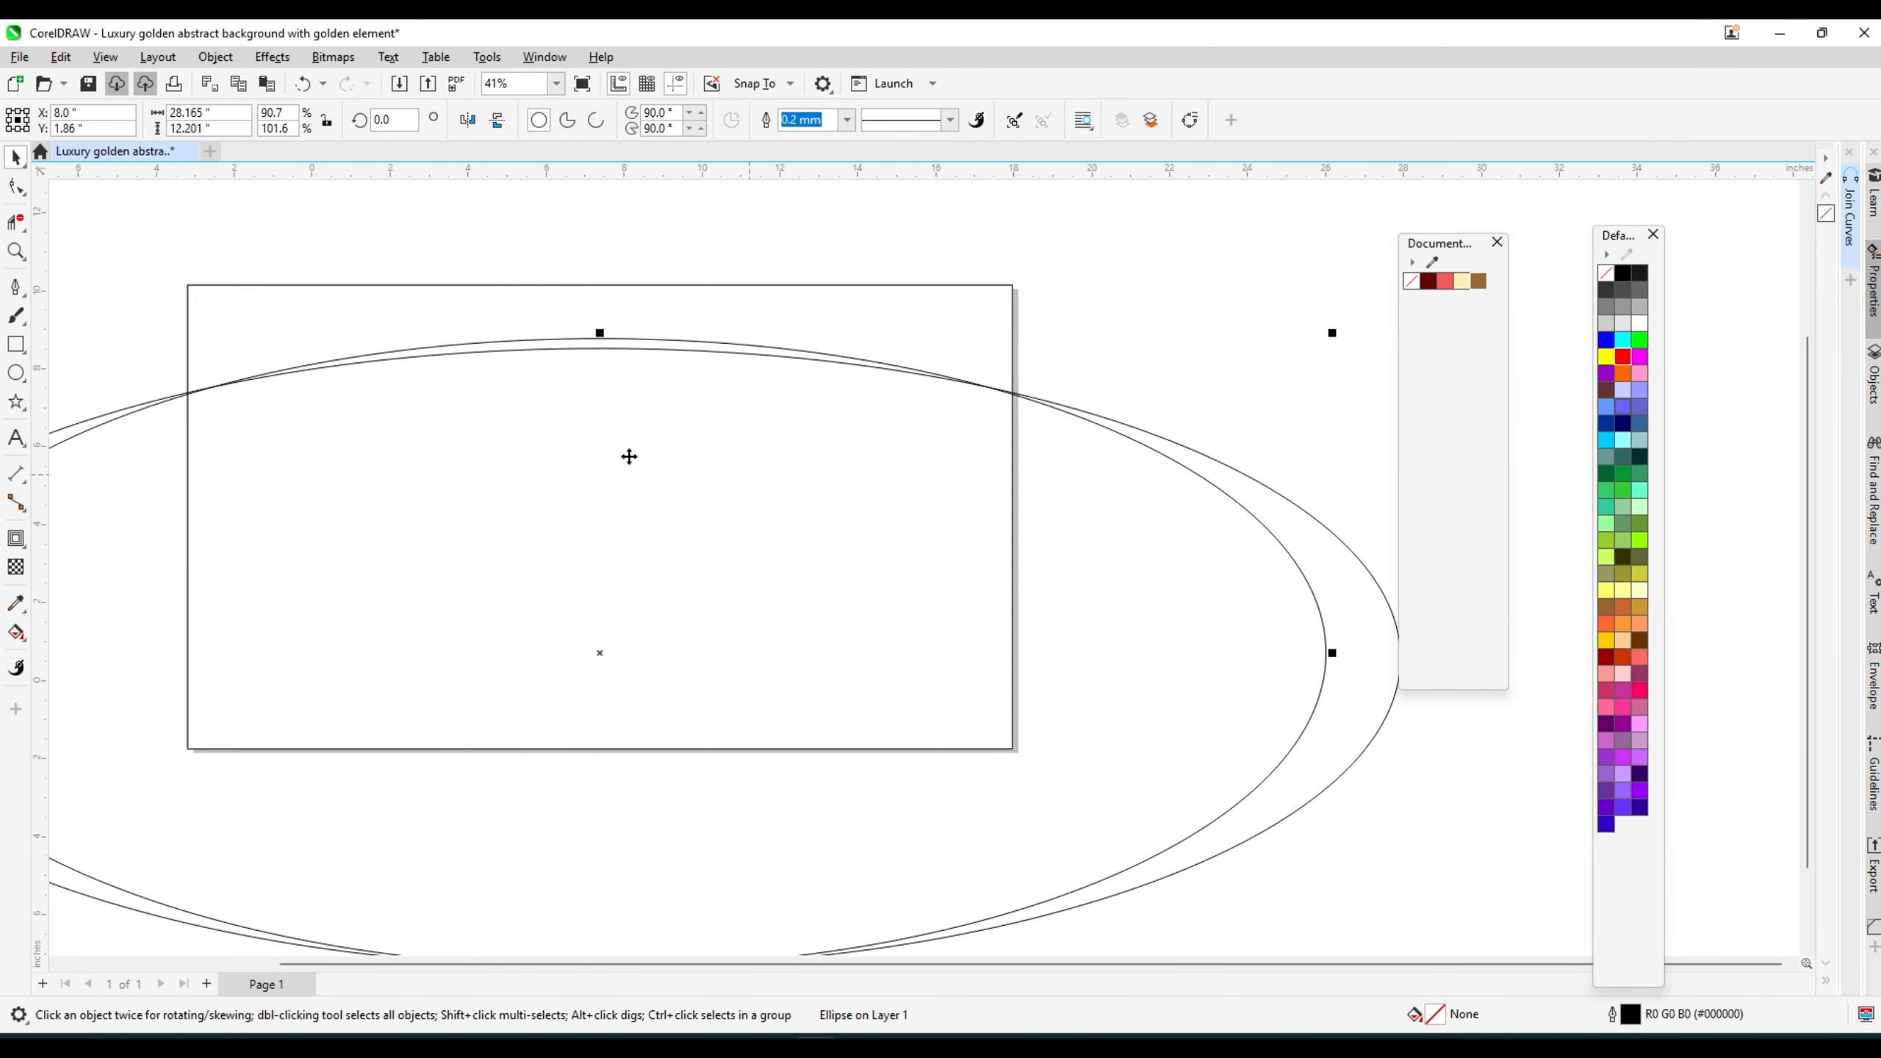
scroll(538, 330, "up", 1)
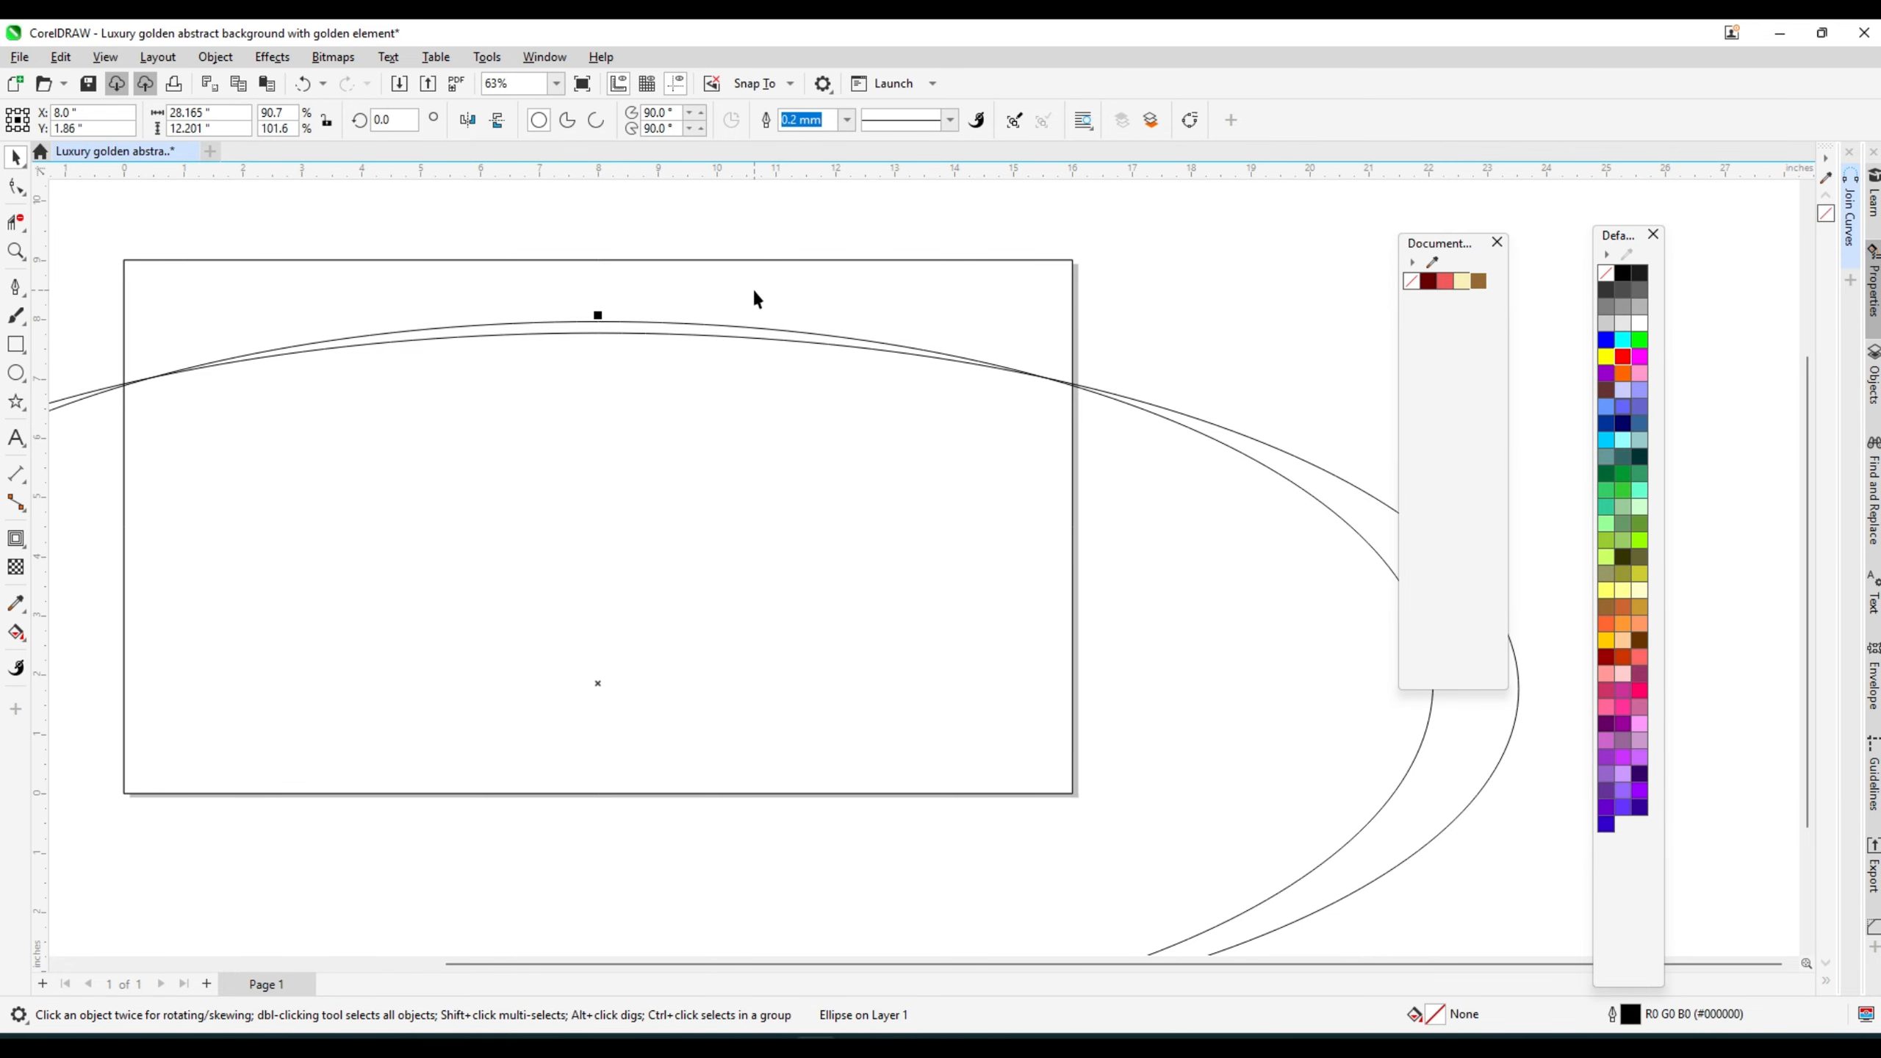
scroll(752, 286, "down", 1)
left_click(1114, 269)
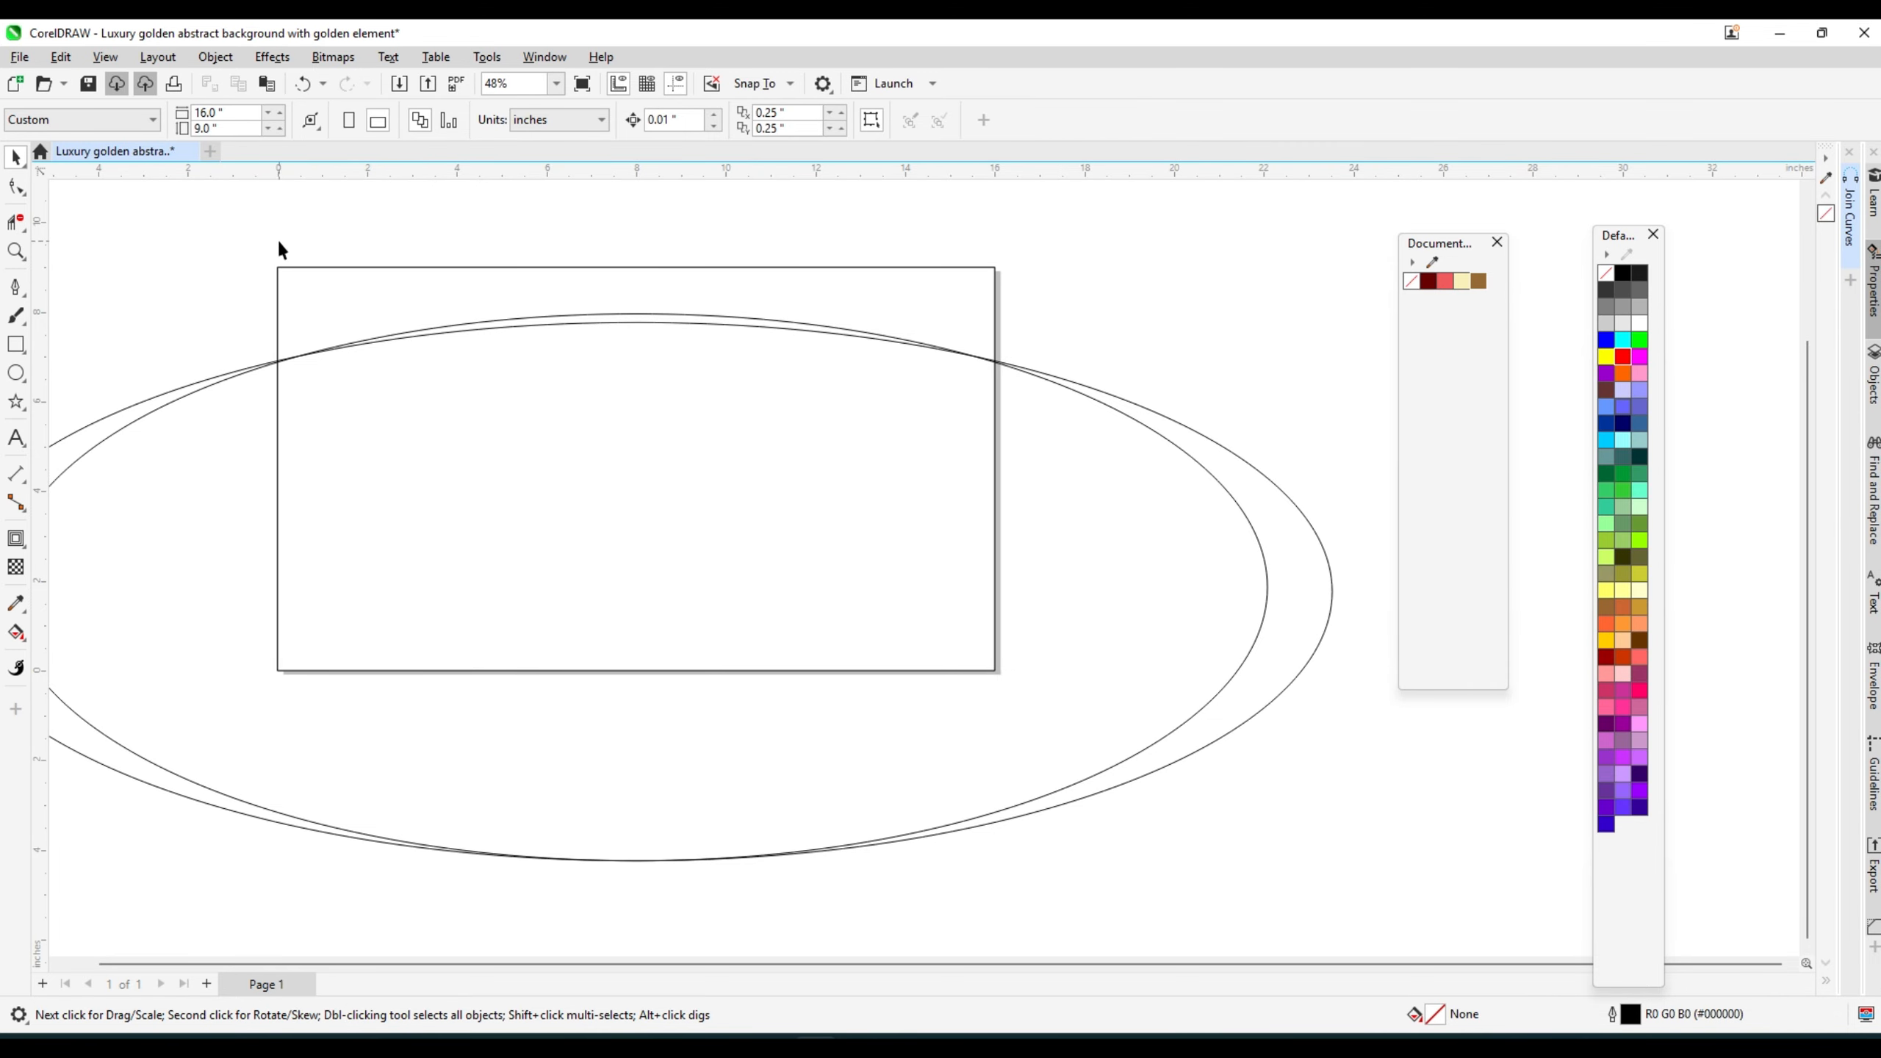
- Set the outline colour of the narrower ellipse to red (#FF0000)
scroll(288, 348, "up", 4)
scroll(499, 348, "down", 2)
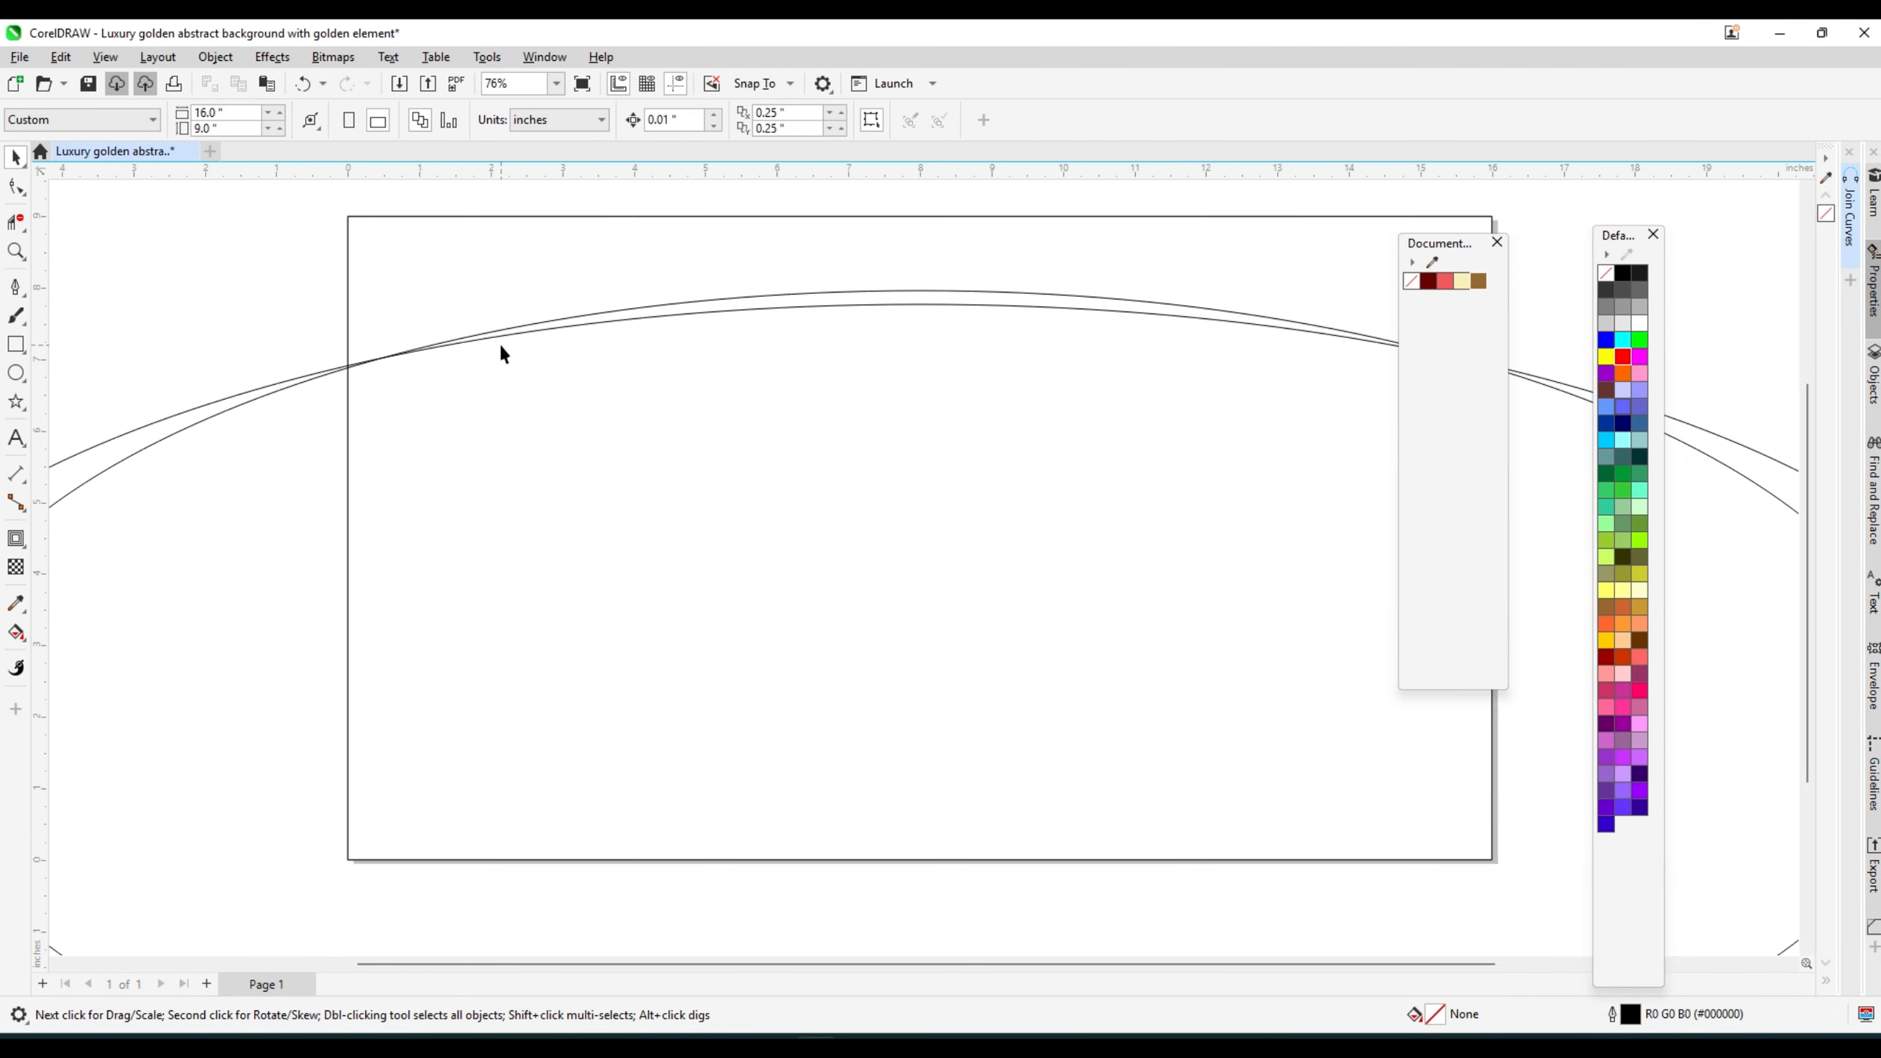
scroll(501, 349, "down", 2)
left_click(168, 479)
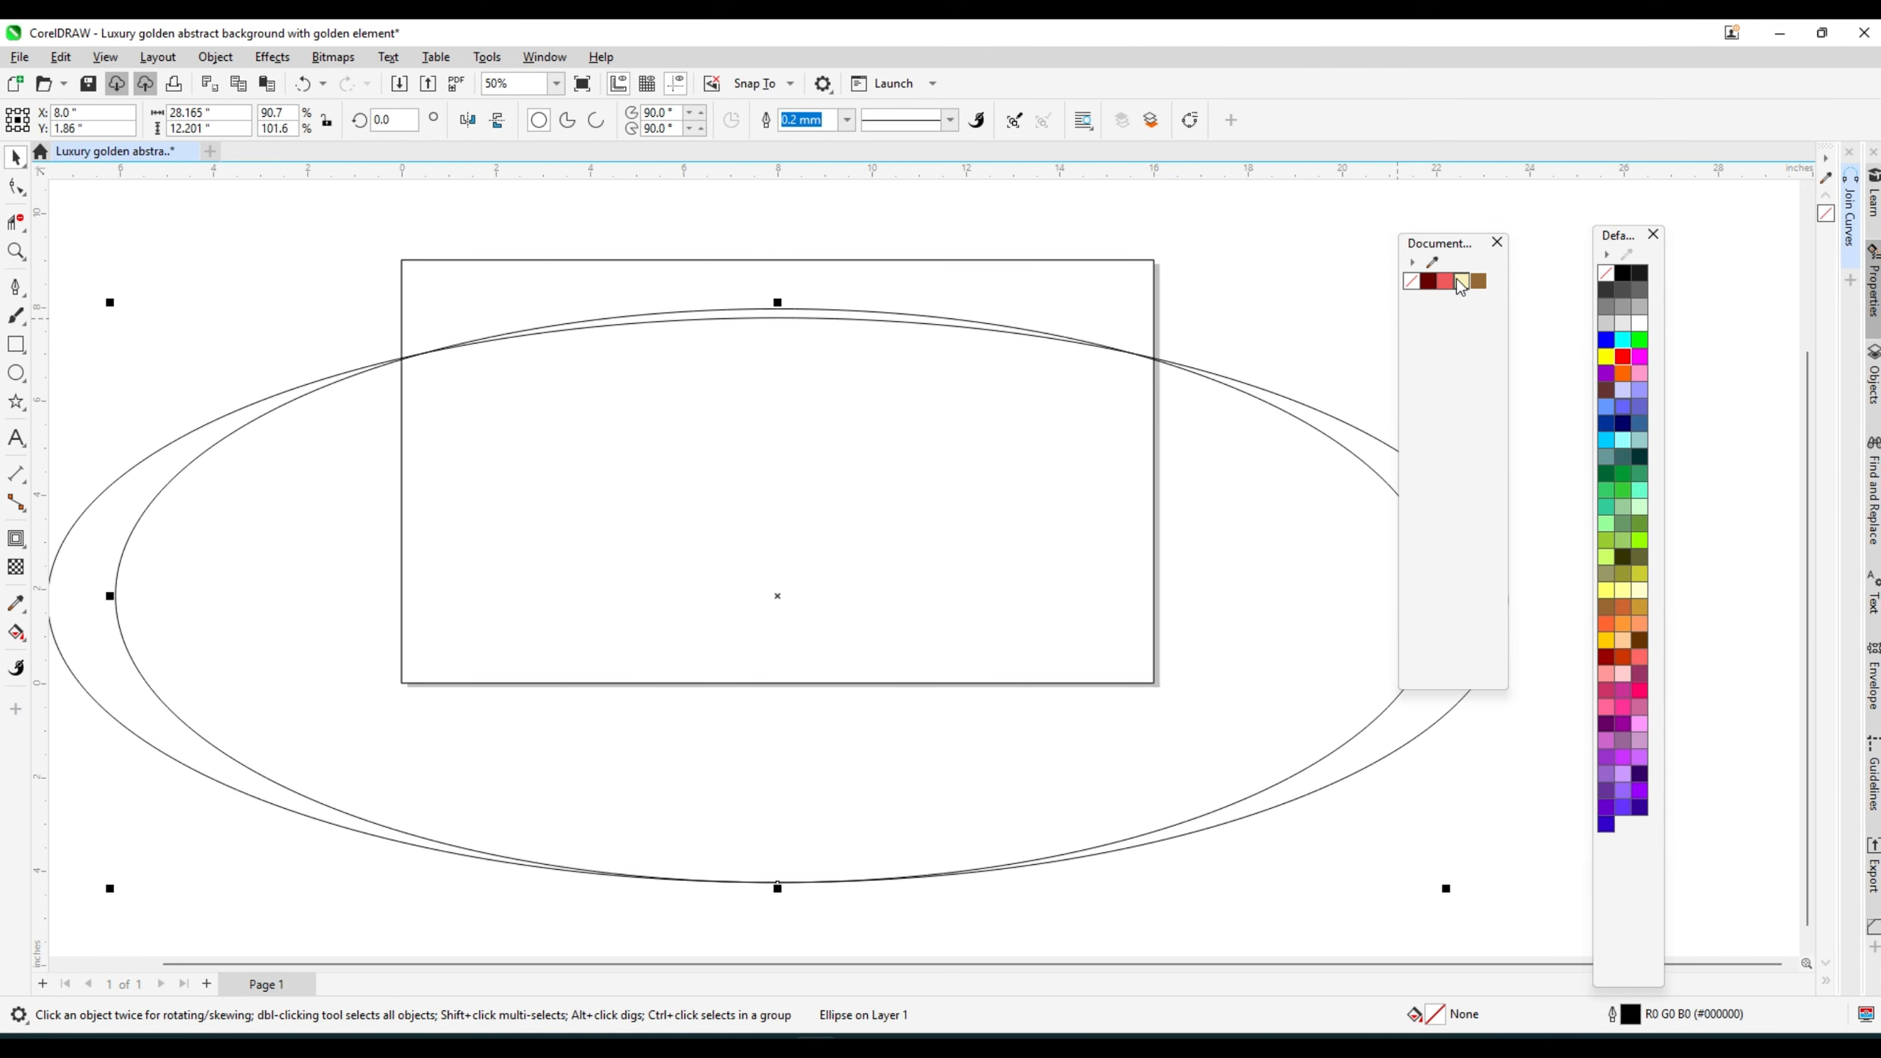
right_click(1622, 361)
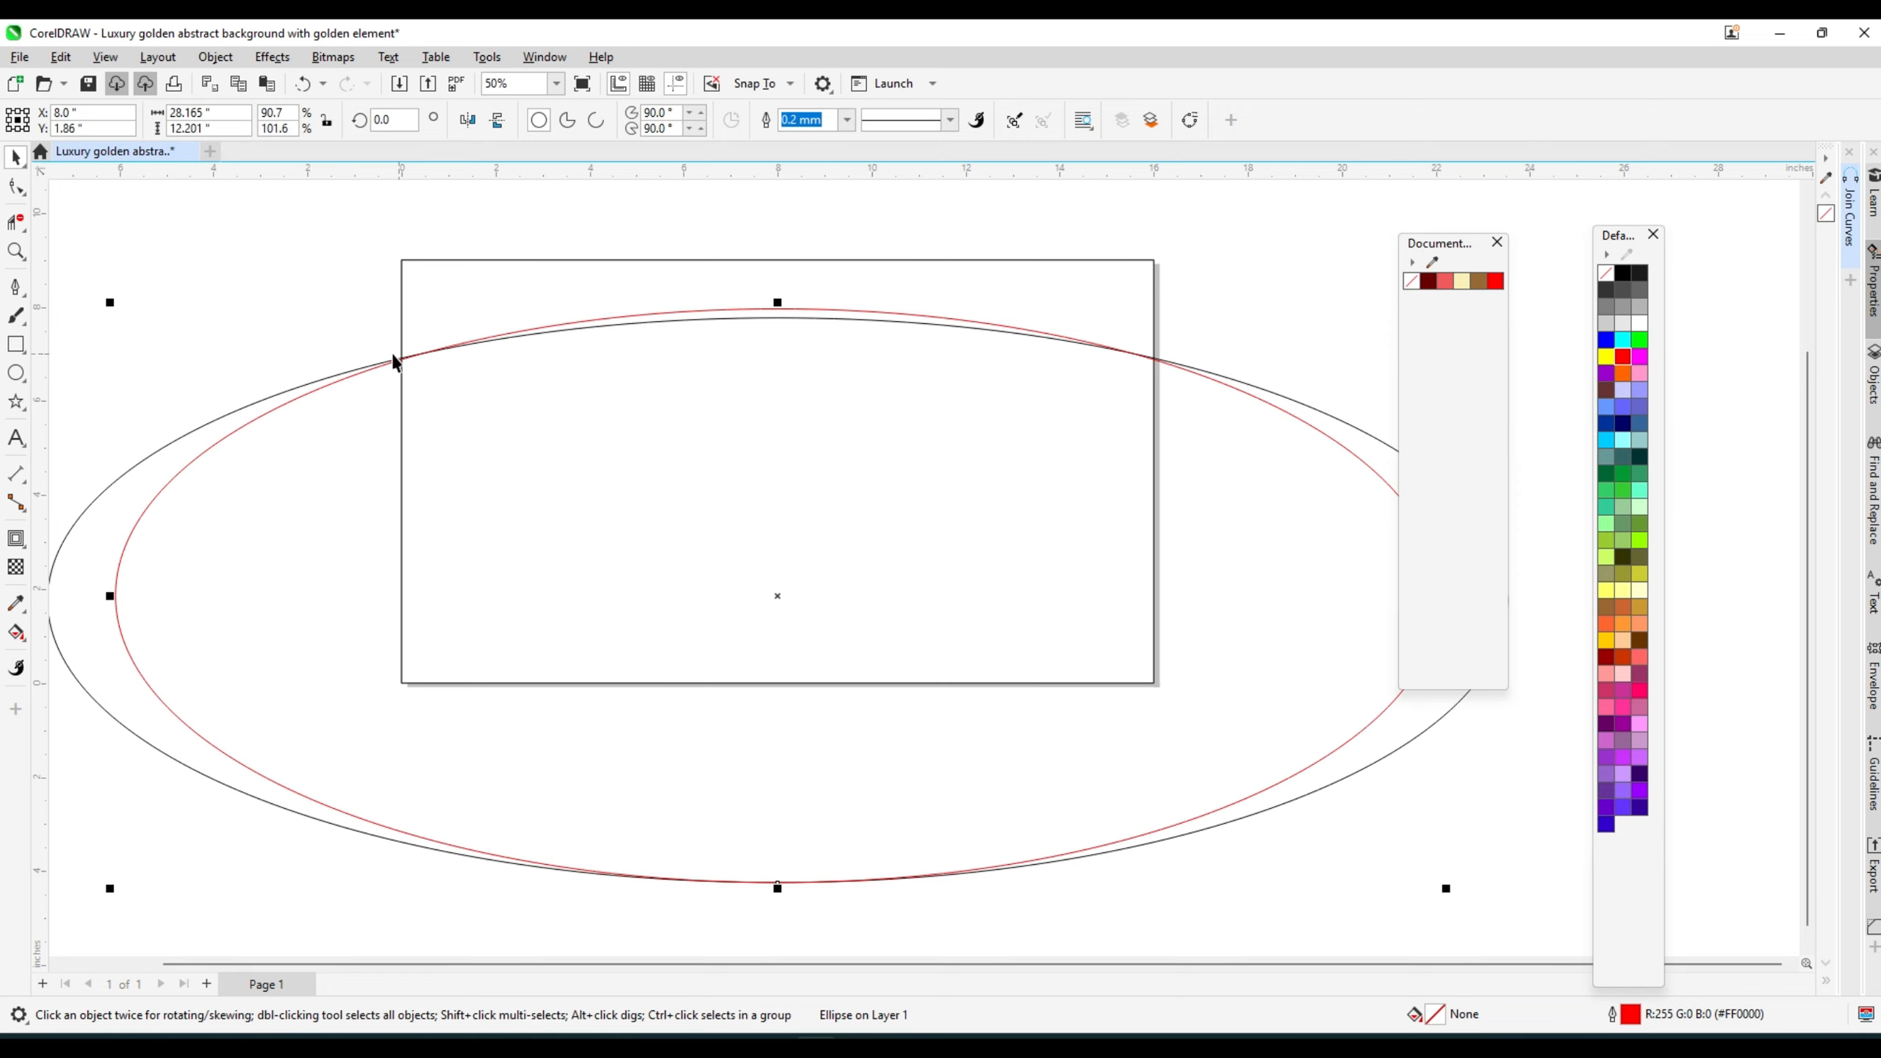
left_click(348, 324)
scroll(438, 322, "up", 2)
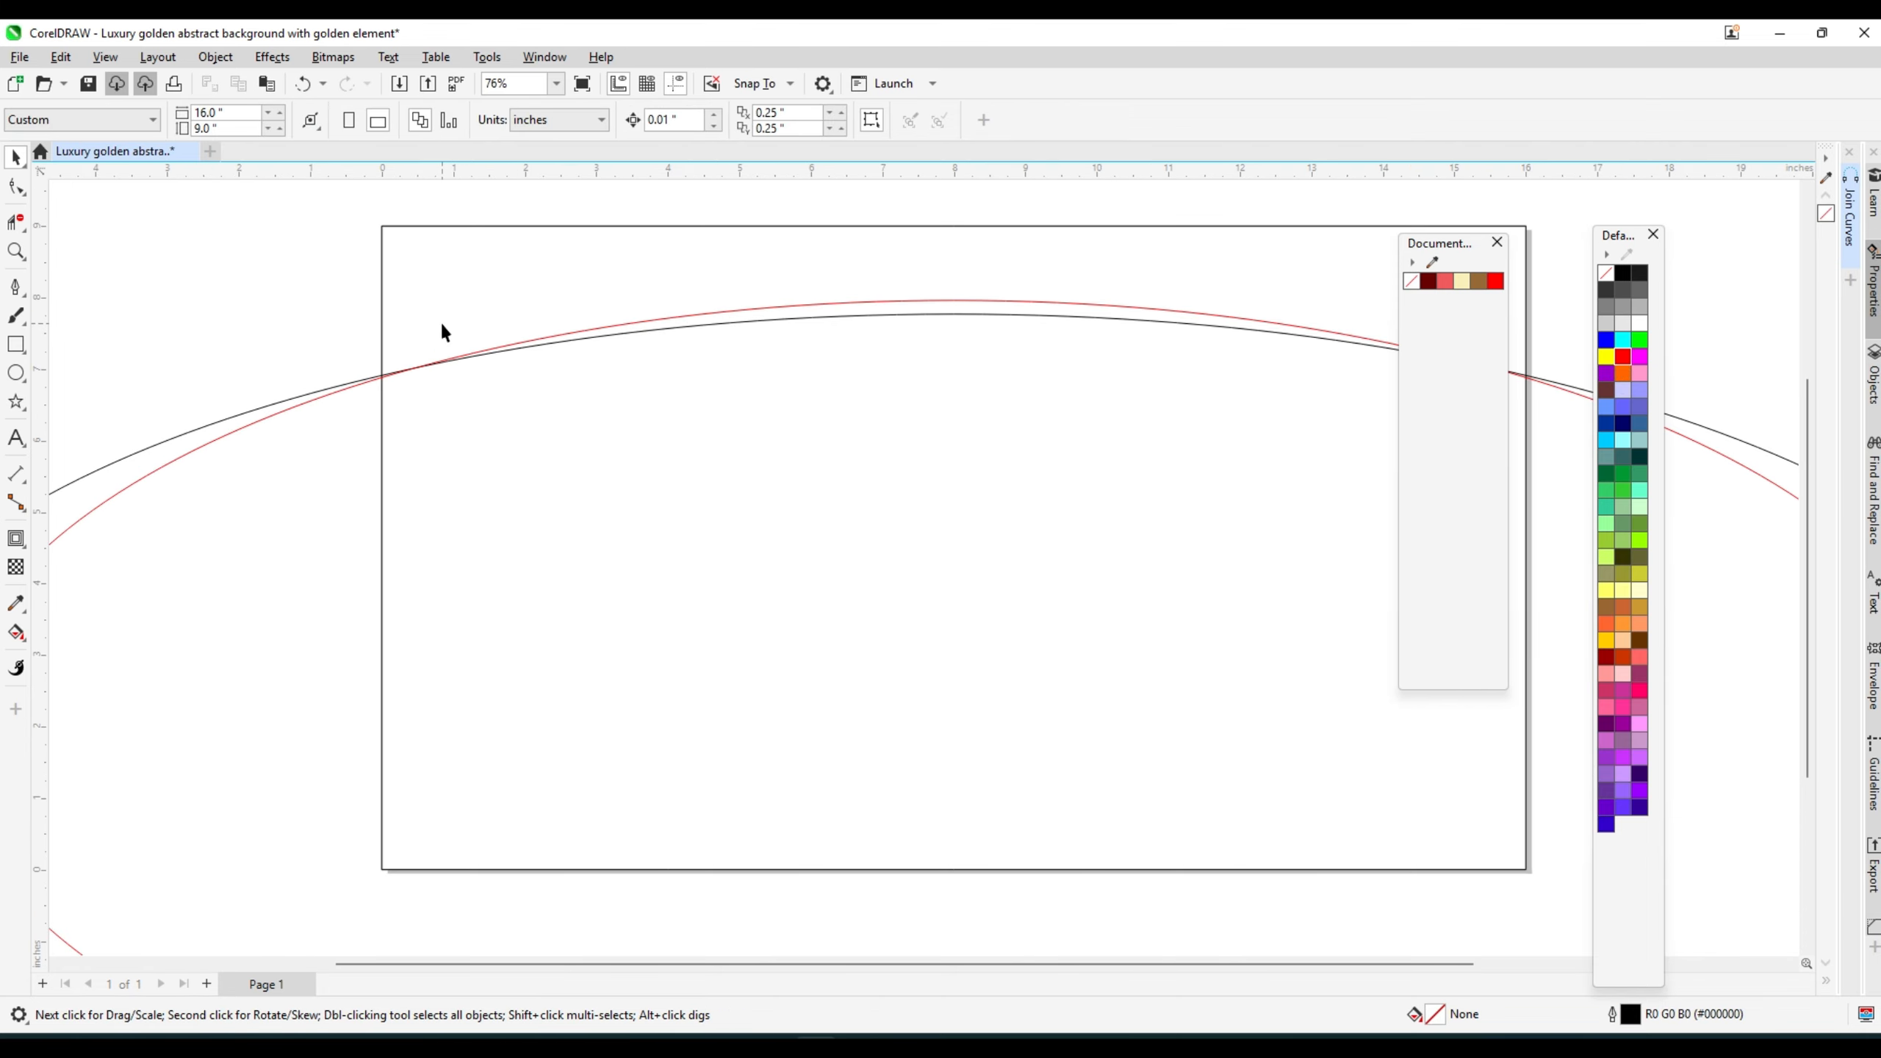
scroll(443, 326, "up", 1)
scroll(441, 380, "down", 4)
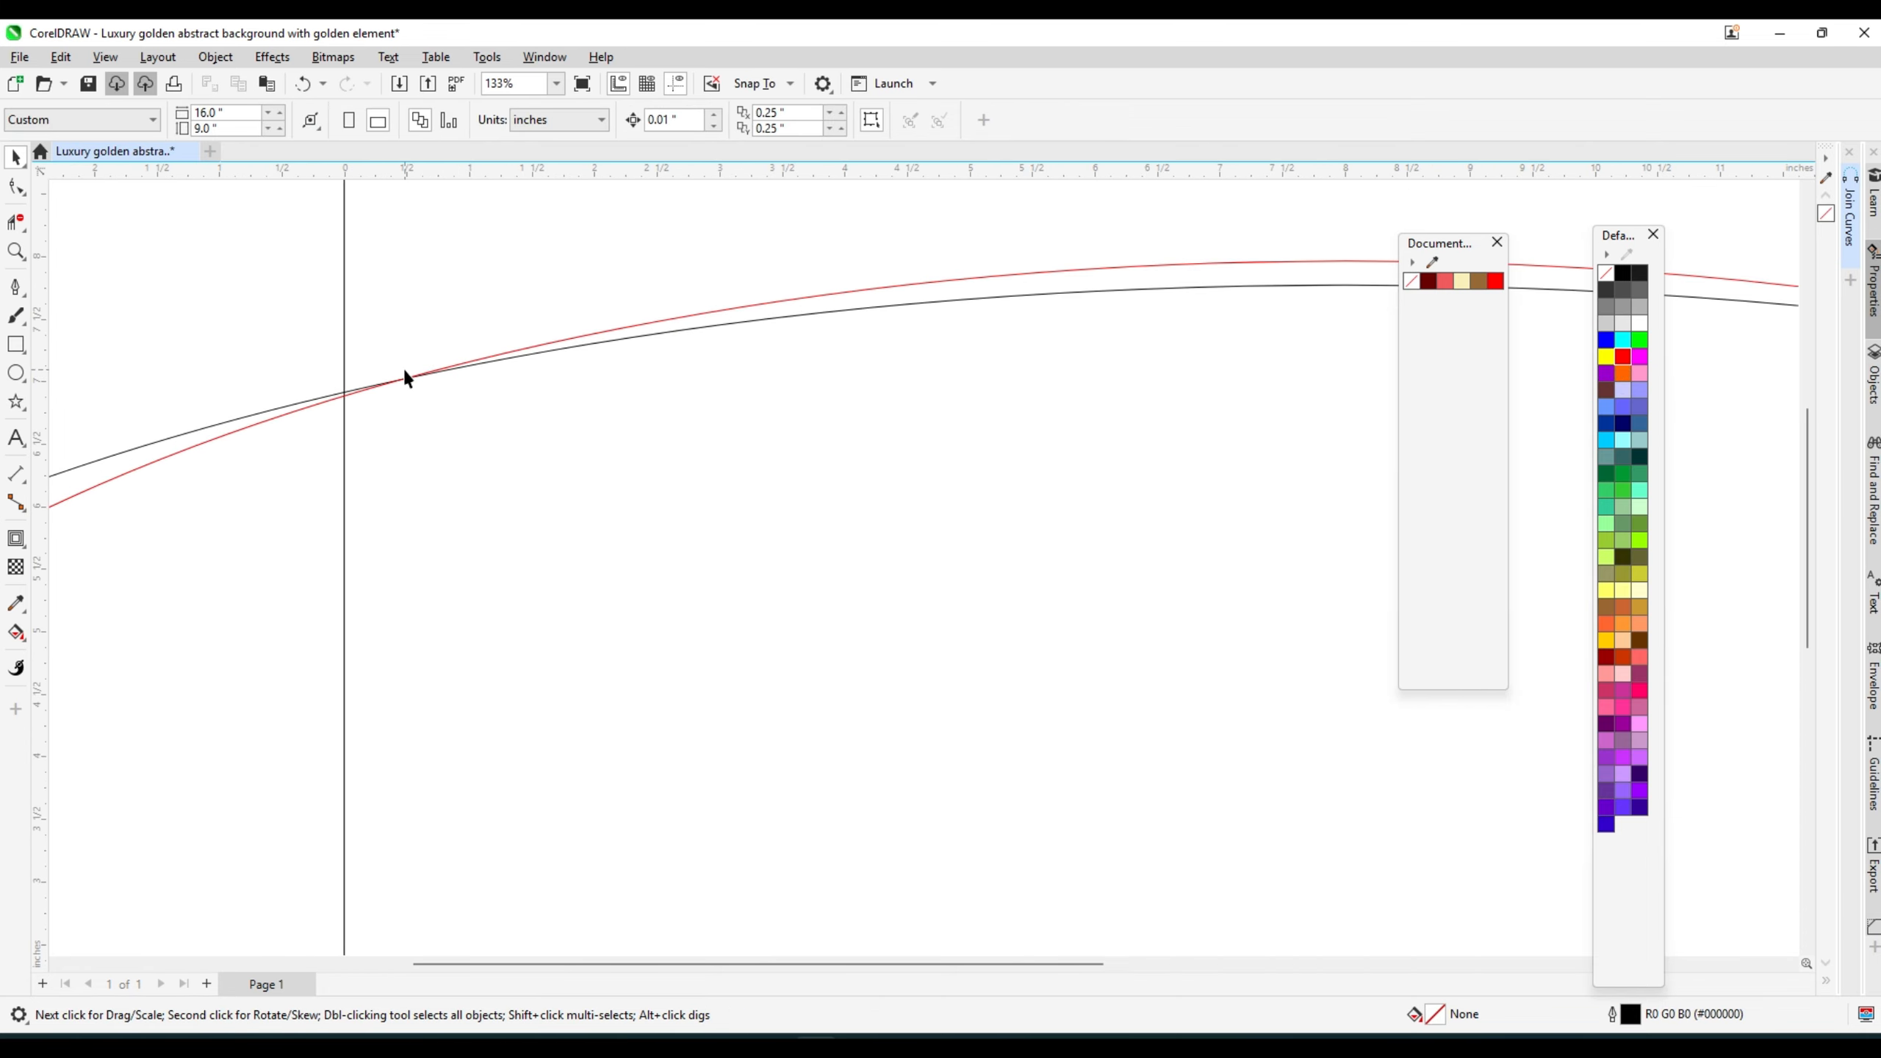
scroll(816, 239, "up", 2)
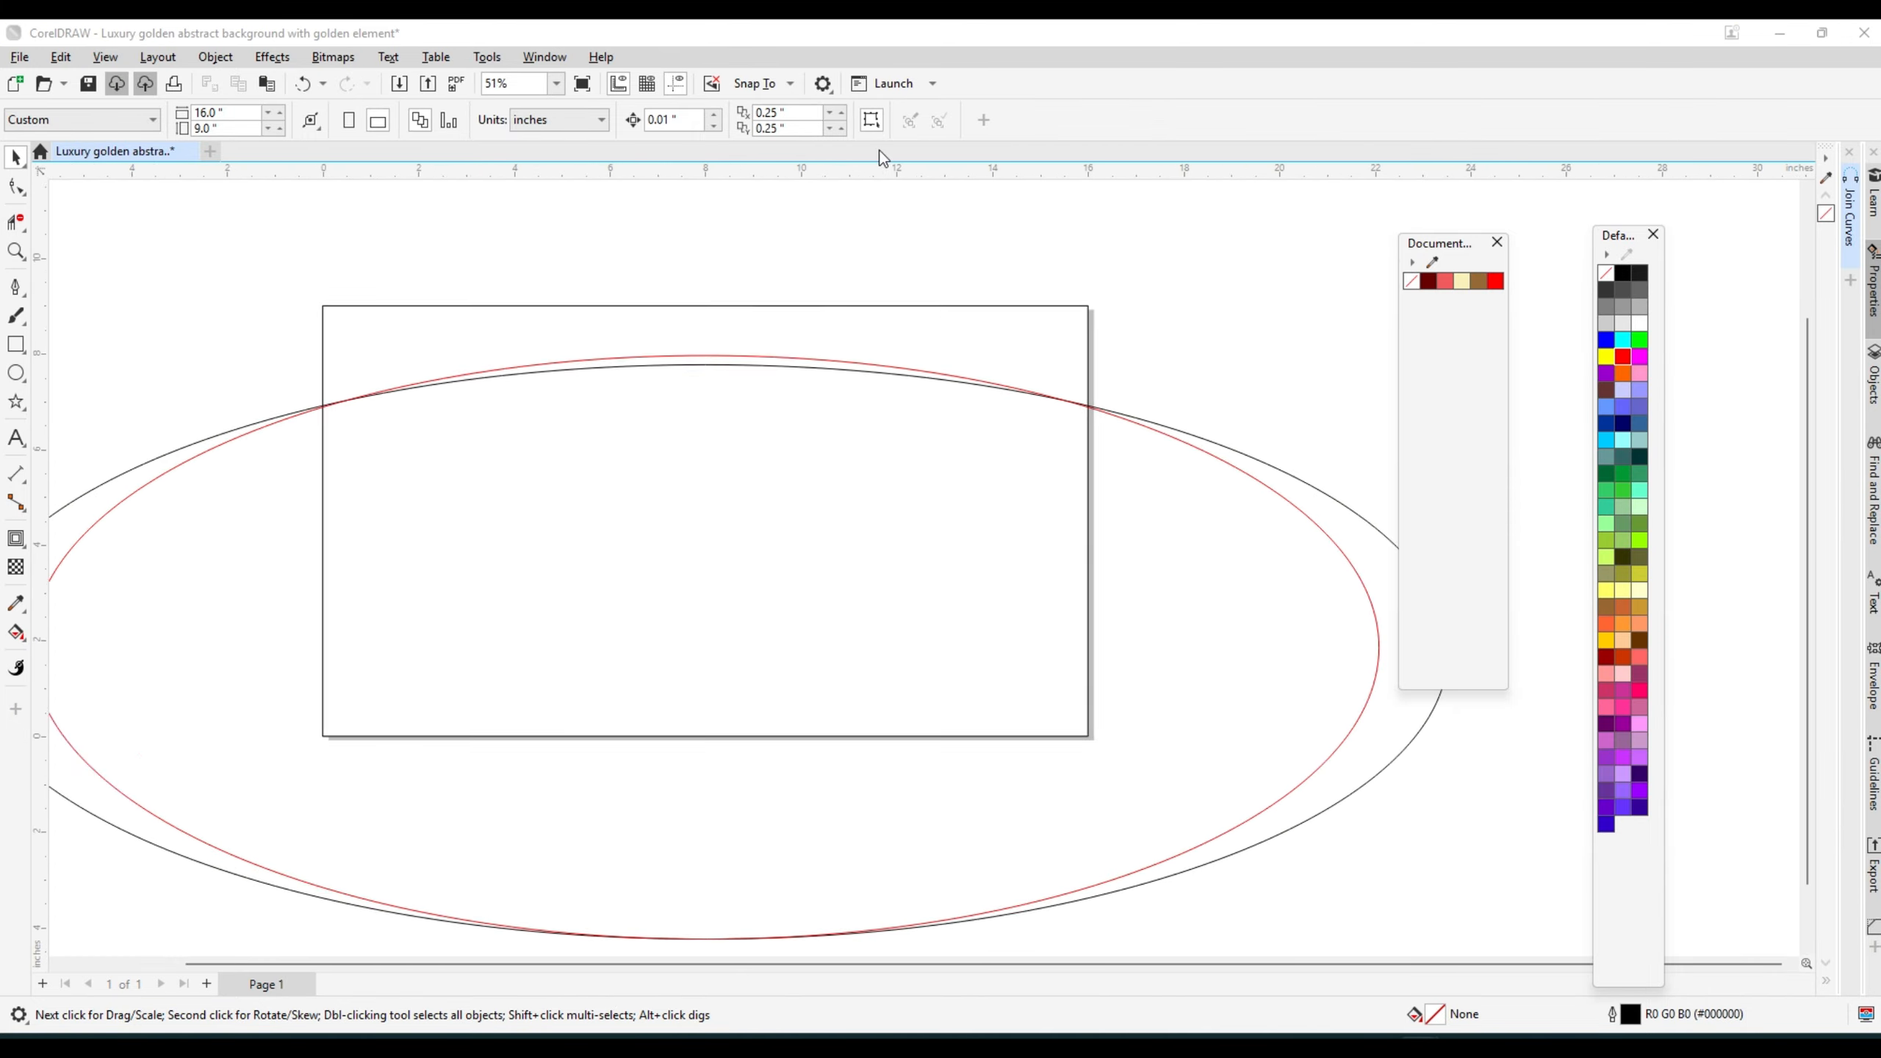
- Move the red ellipse straight down about 2.4 inches and create a Smart Fill shape in the page area above the black ellipse
scroll(938, 331, "down", 1)
left_click_drag(1310, 560, 1315, 670)
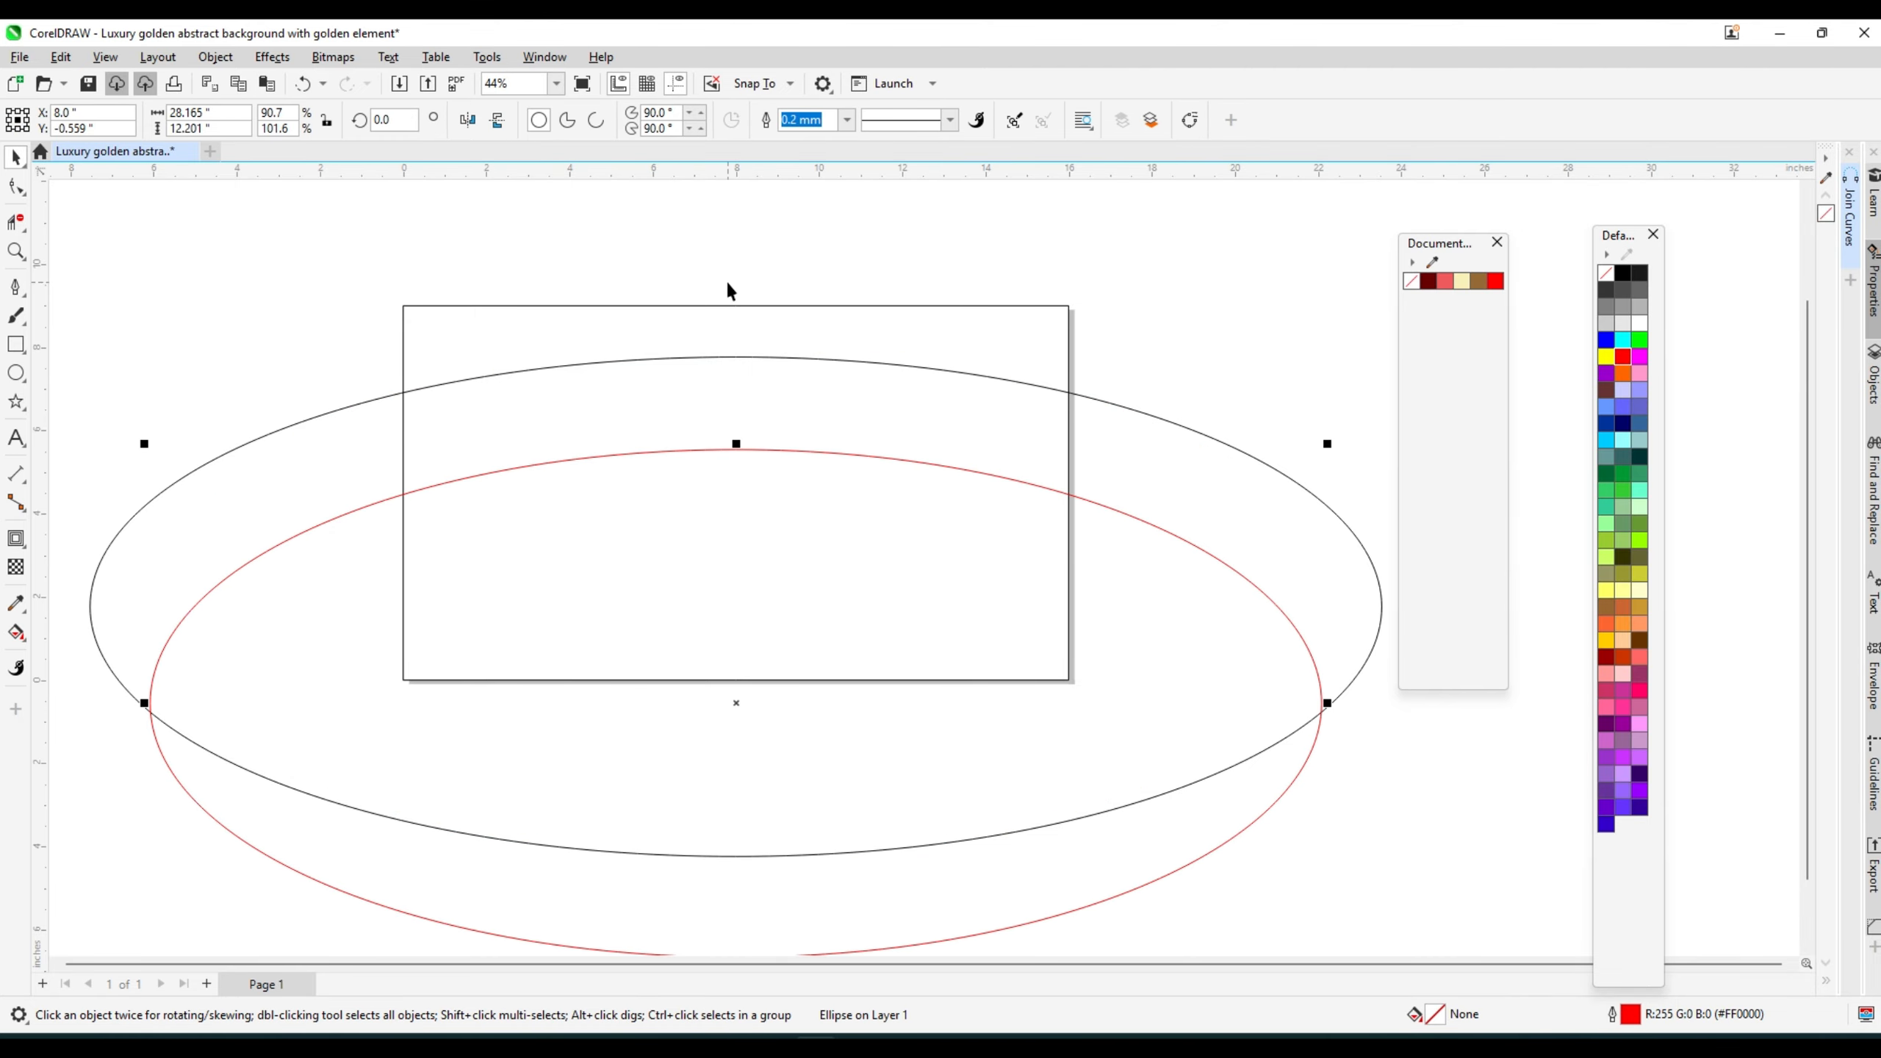
left_click(16, 633)
left_click(89, 653)
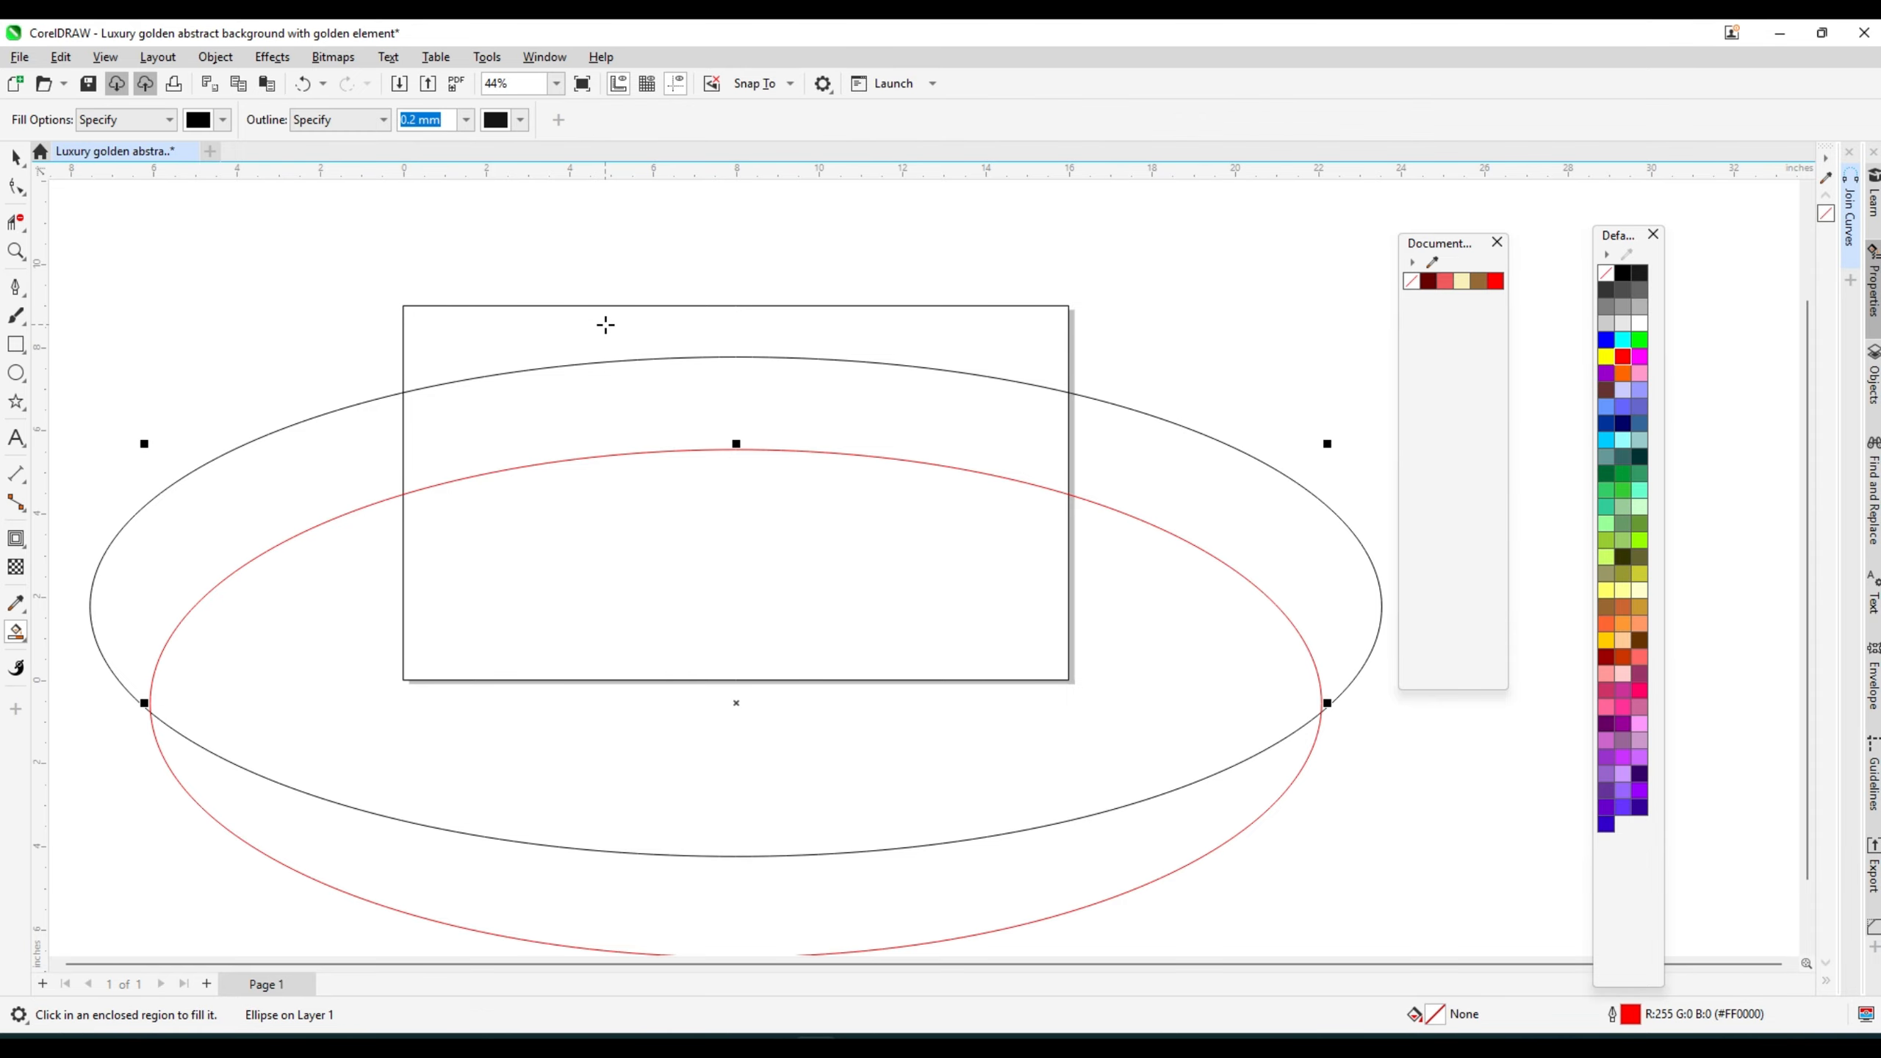
left_click(606, 327)
left_click(16, 157)
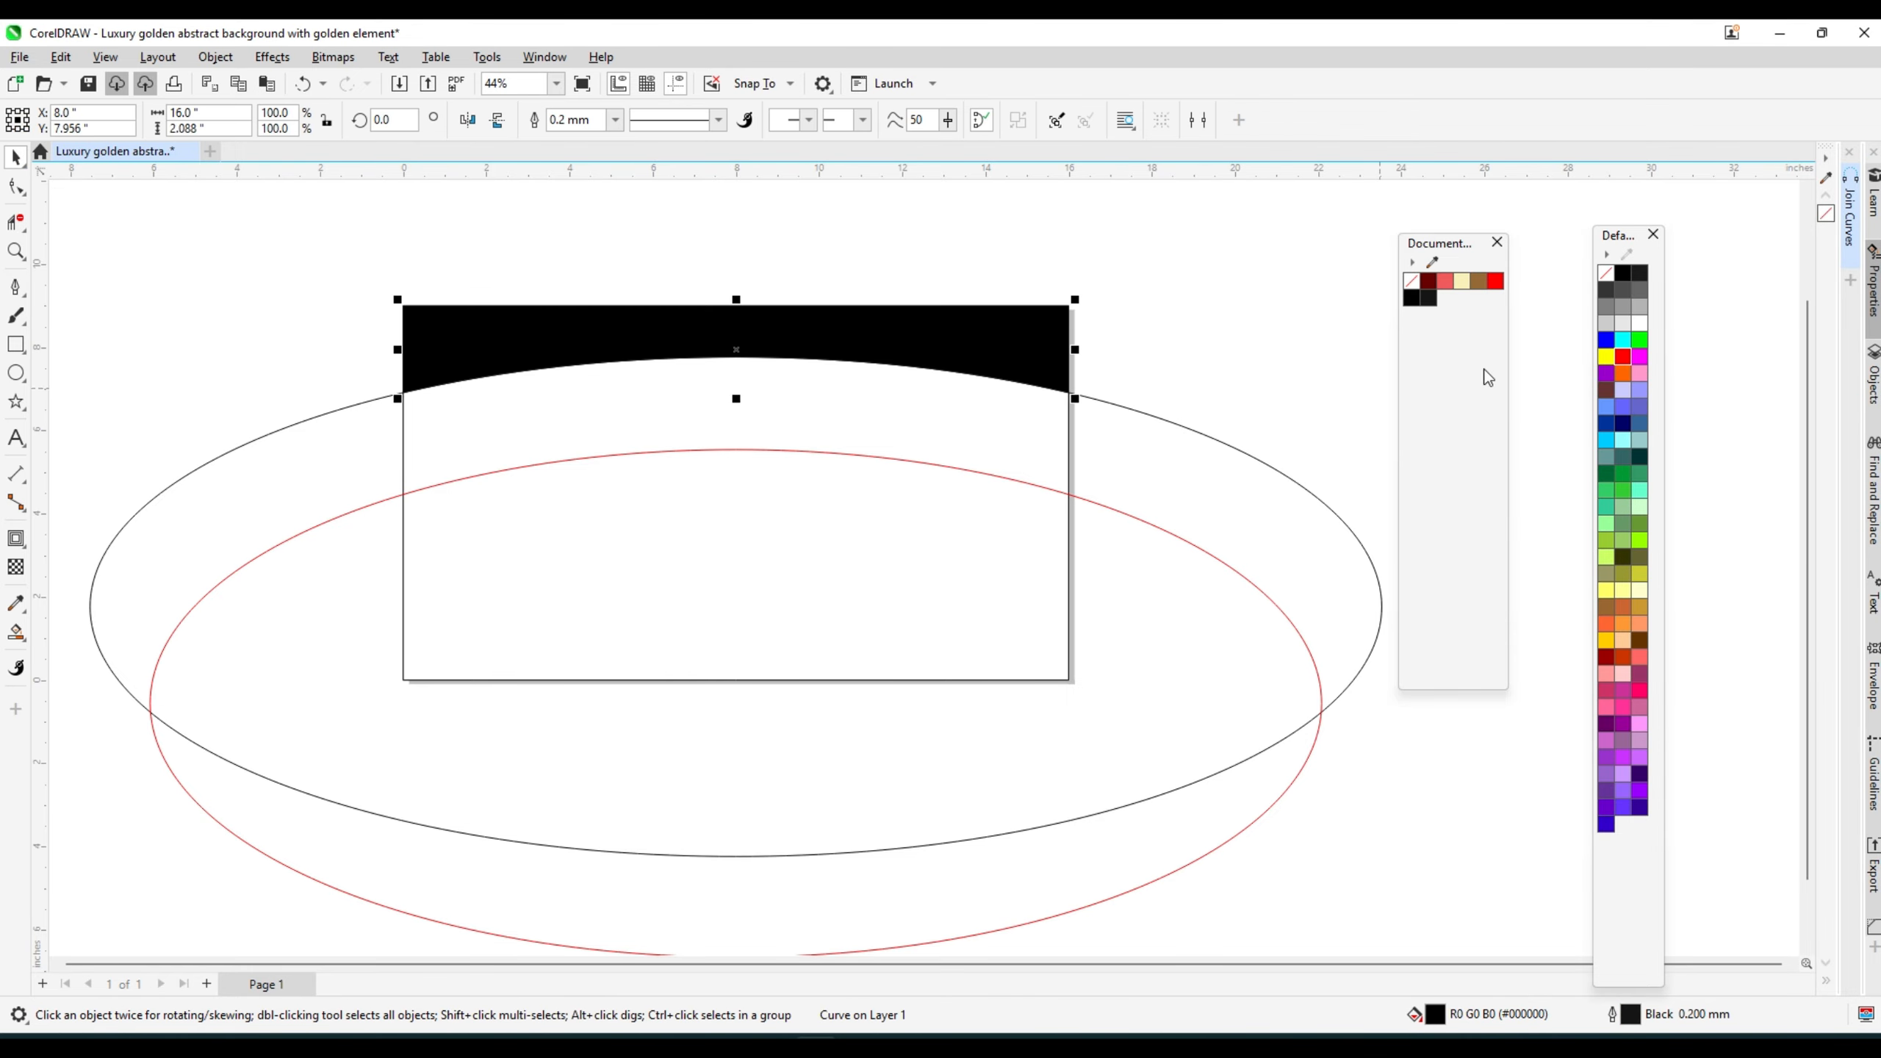
- Remove the outline of the filled shape above the black ellipse and give it the pale cream fill (#FAF1BA)
left_click(1426, 281)
right_click(1412, 280)
left_click(1207, 311)
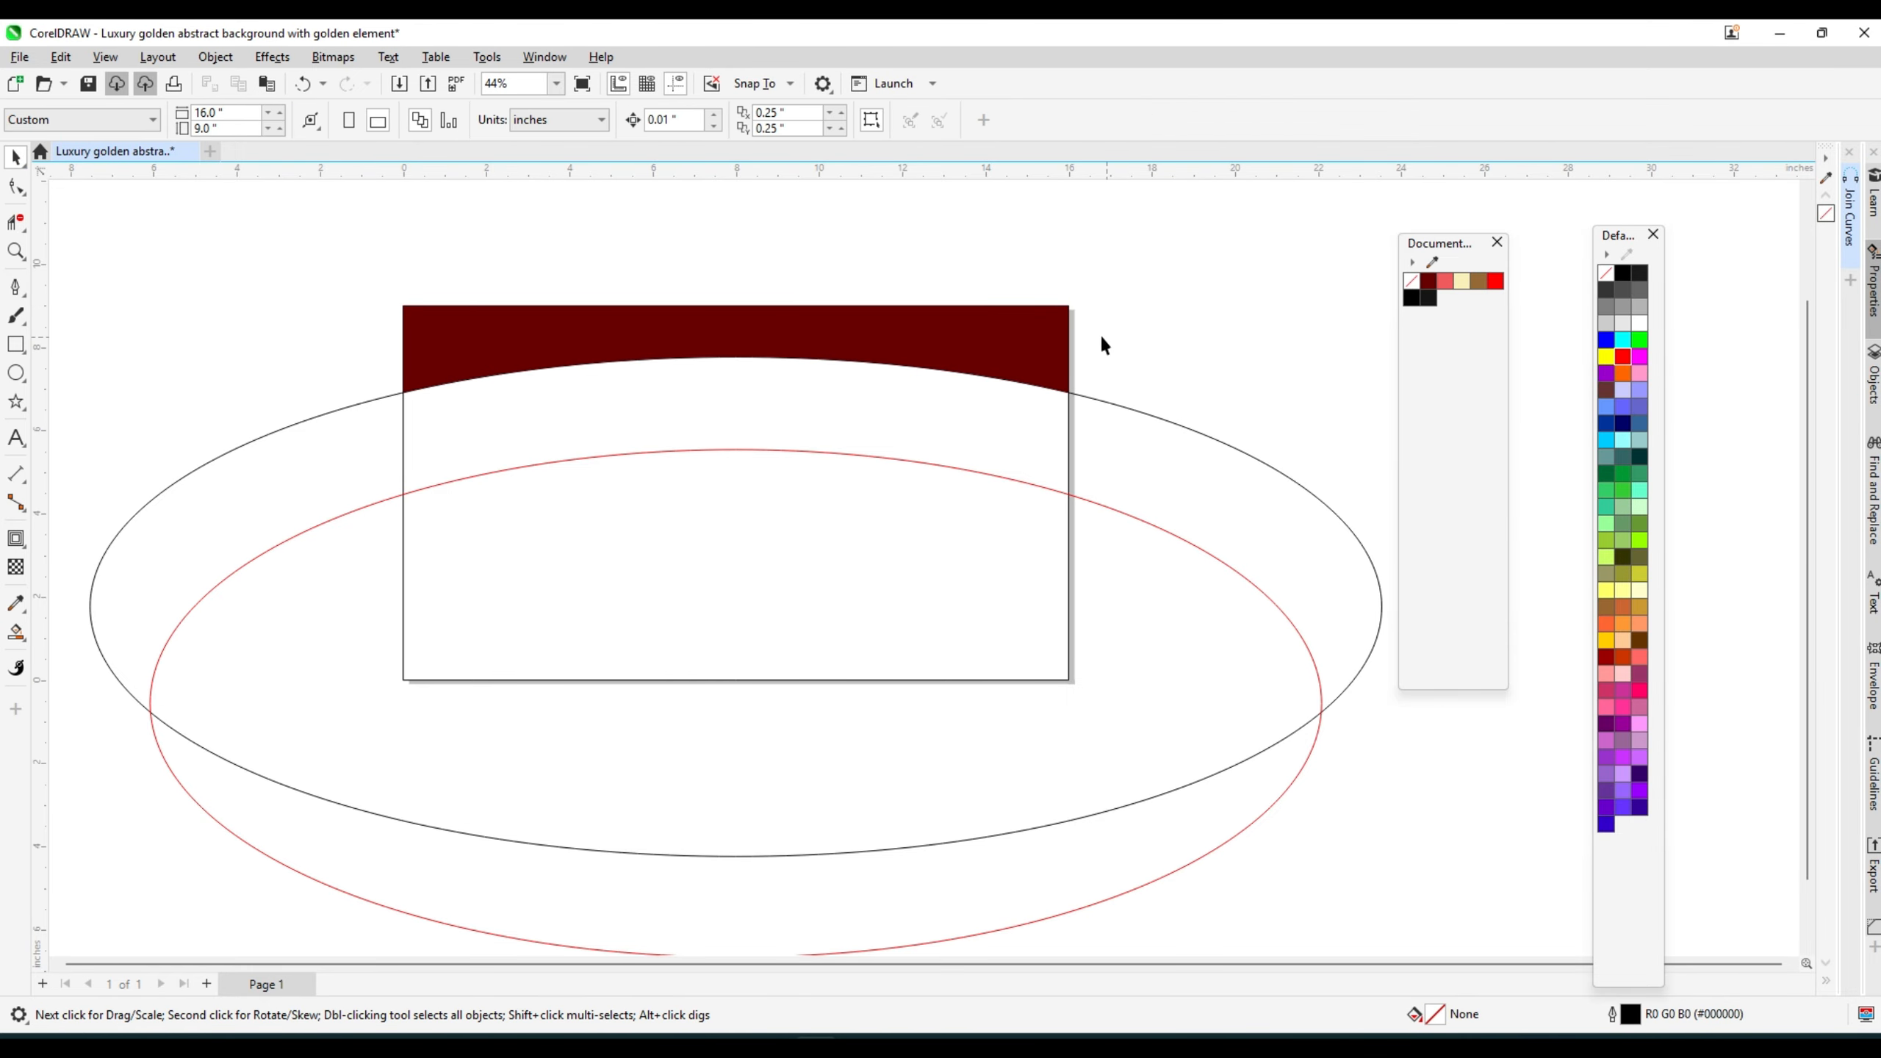
left_click(1060, 345)
left_click(1462, 281)
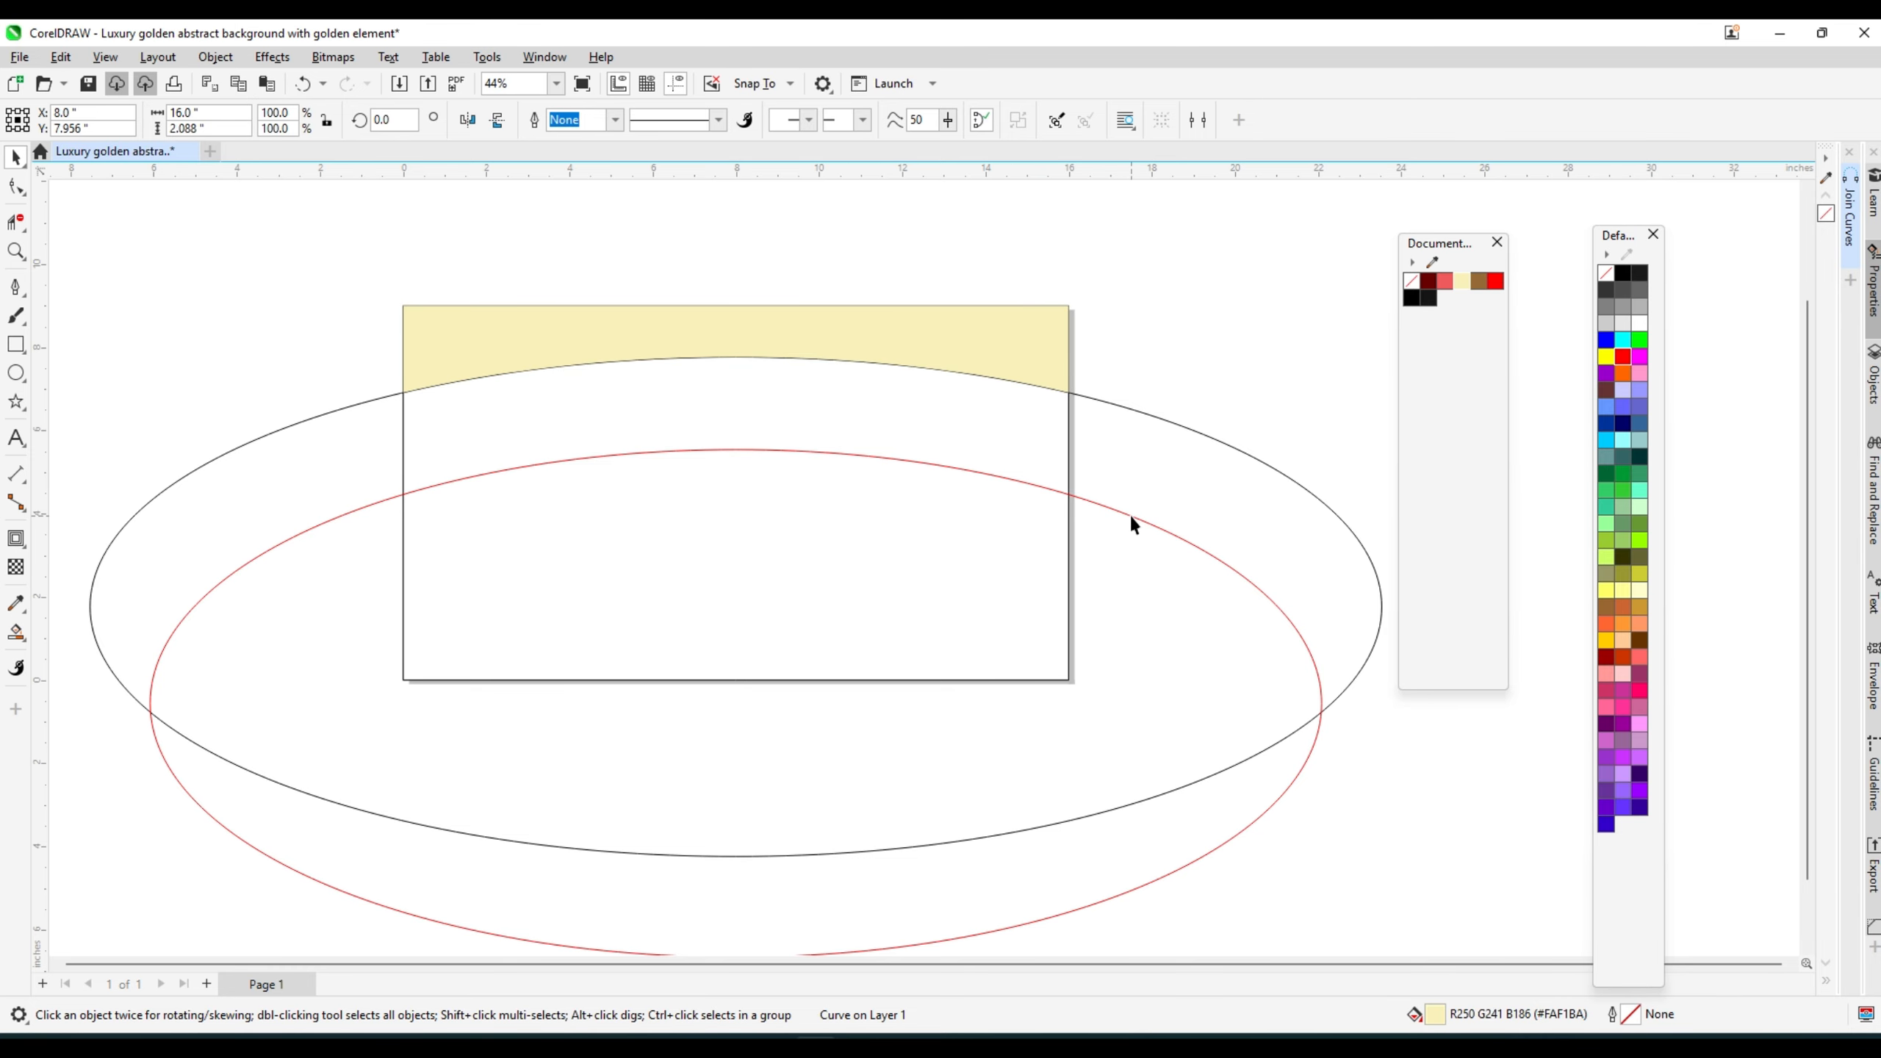
- Move the red ellipse back up over the black one and reduce its height to about 12.1 inches from its upper edge
left_click_drag(1131, 519, 1121, 407)
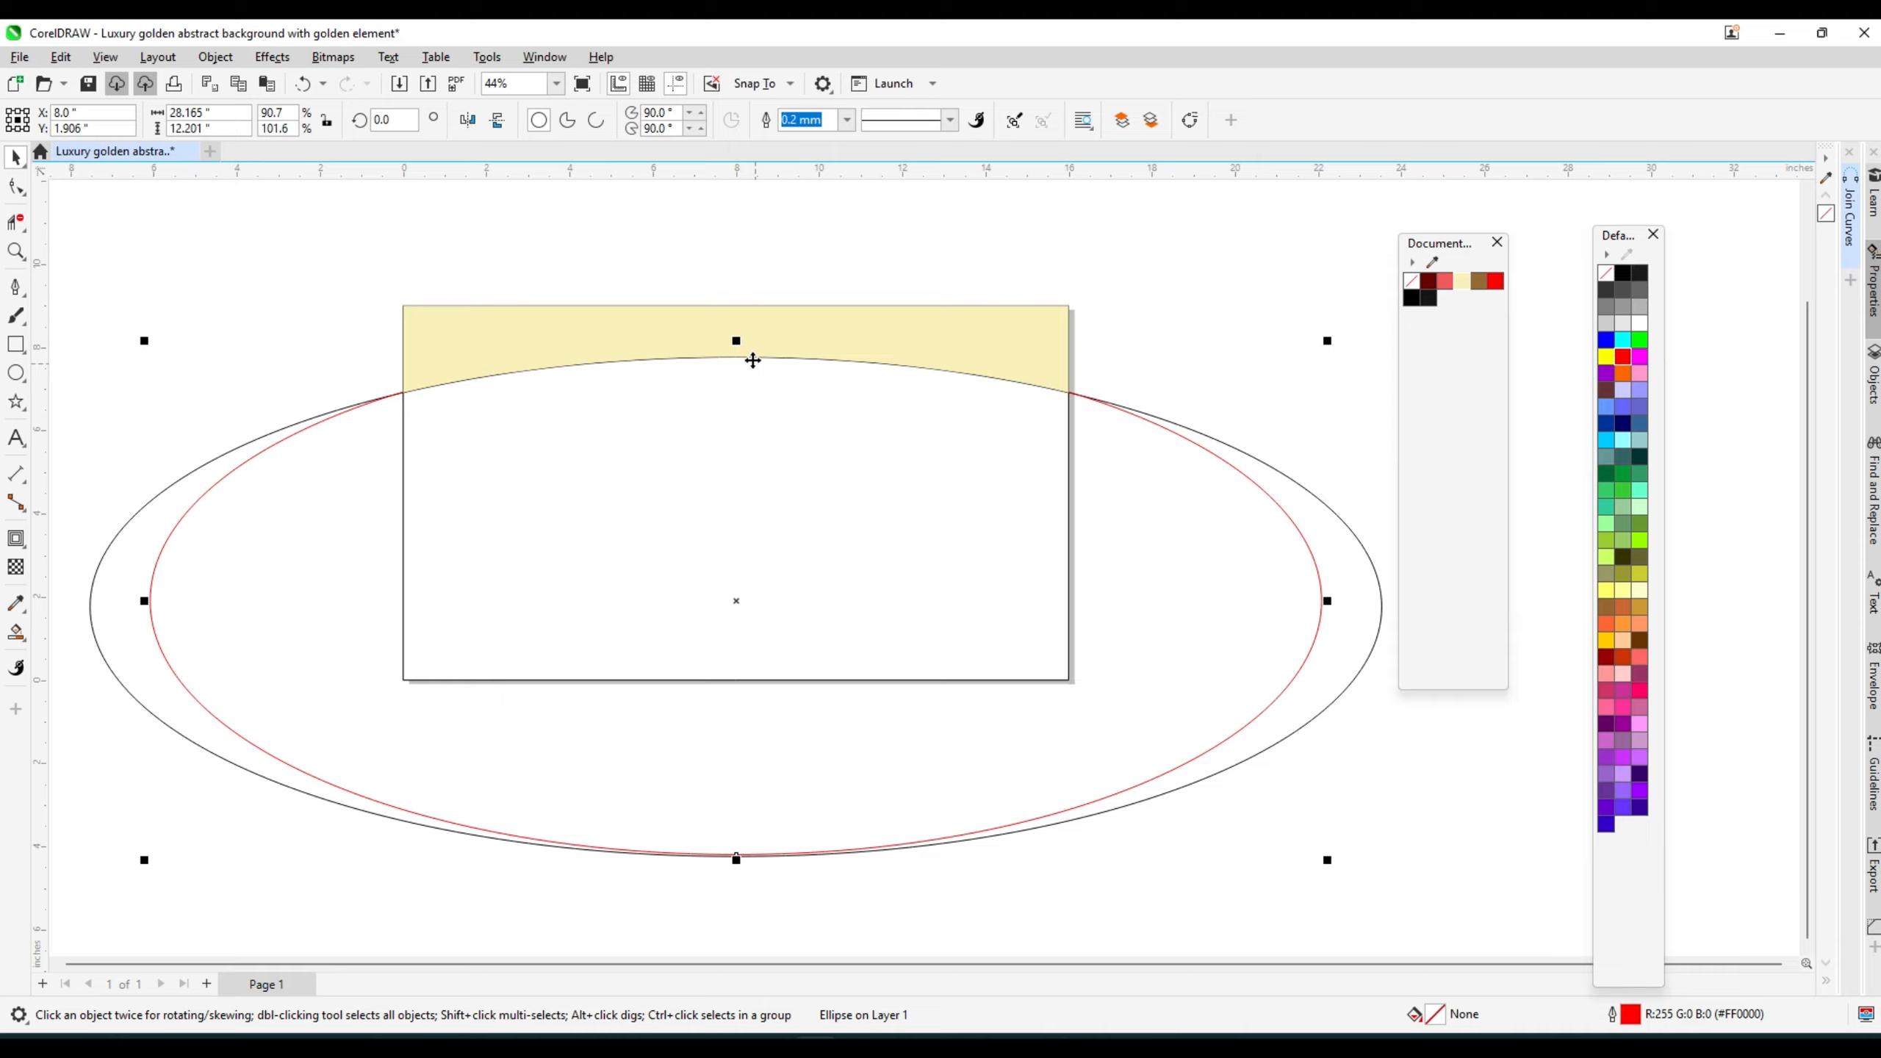
left_click_drag(756, 356, 757, 350)
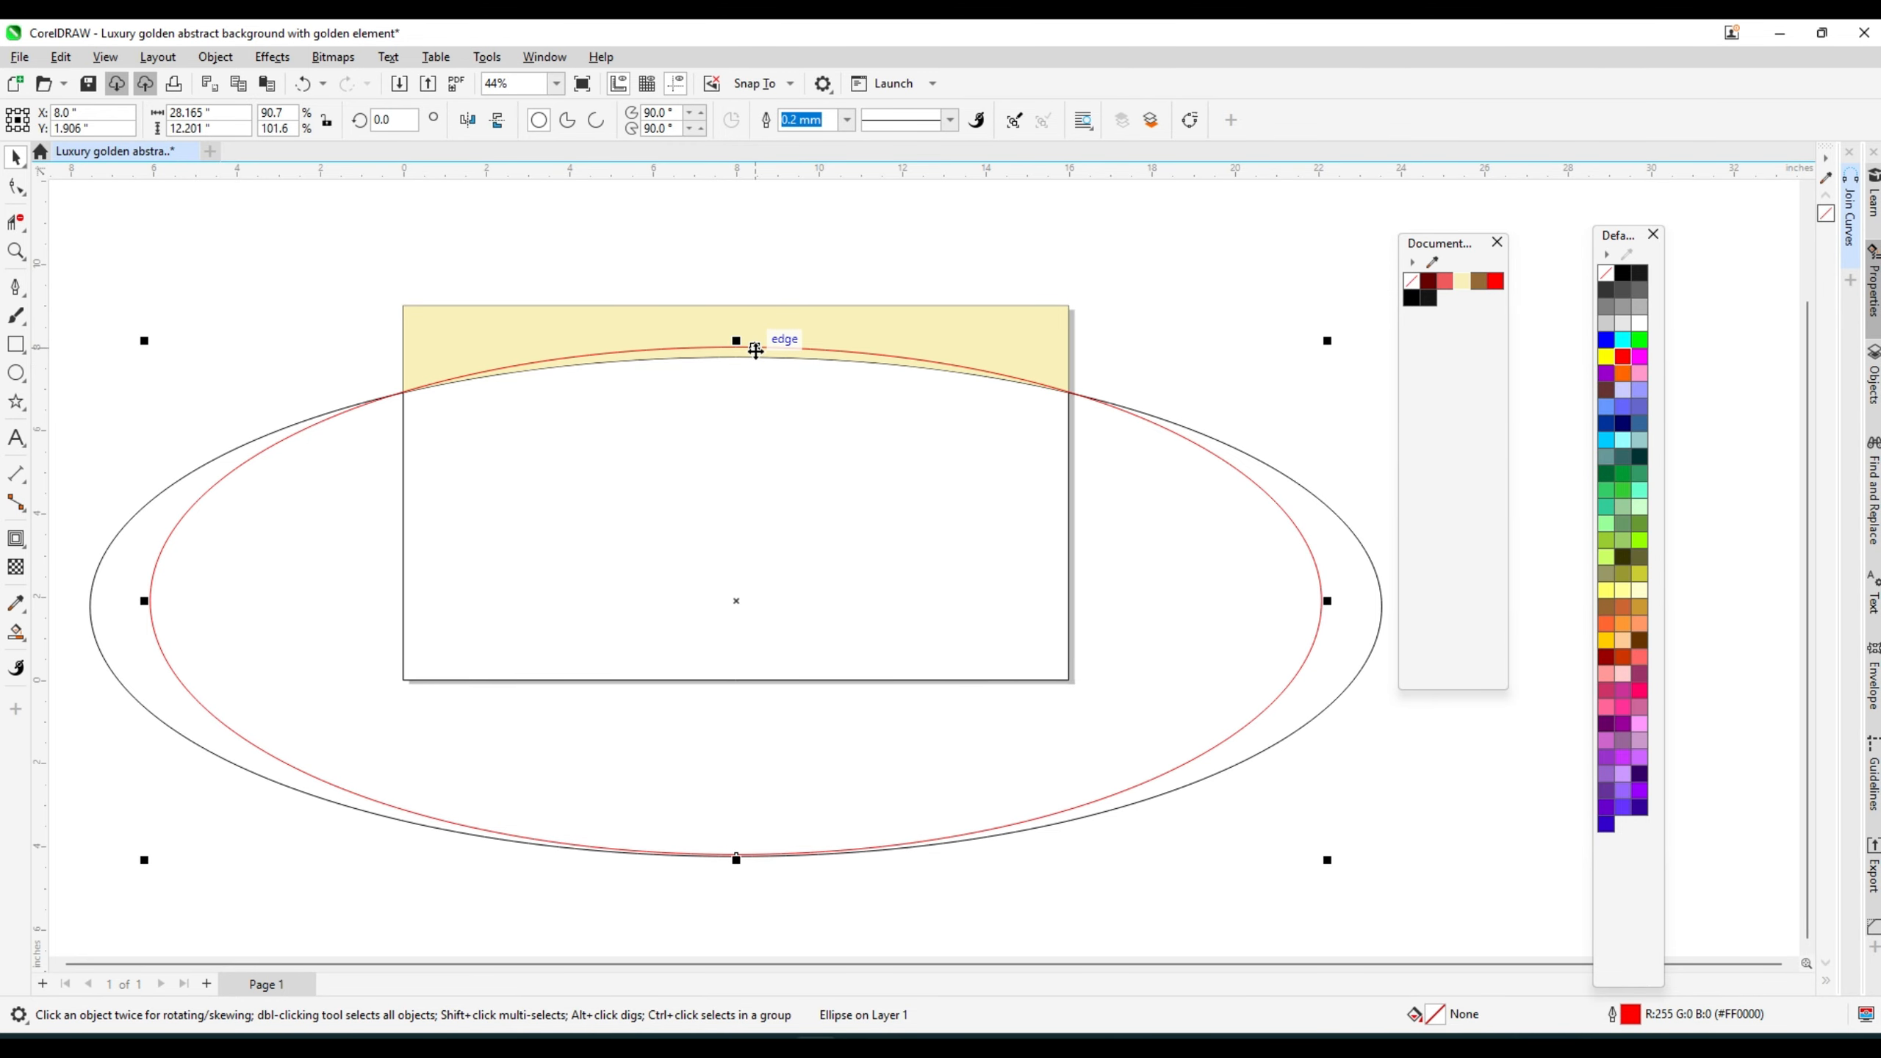
scroll(755, 351, "up", 5)
left_click_drag(736, 416, 743, 438)
scroll(789, 385, "down", 4)
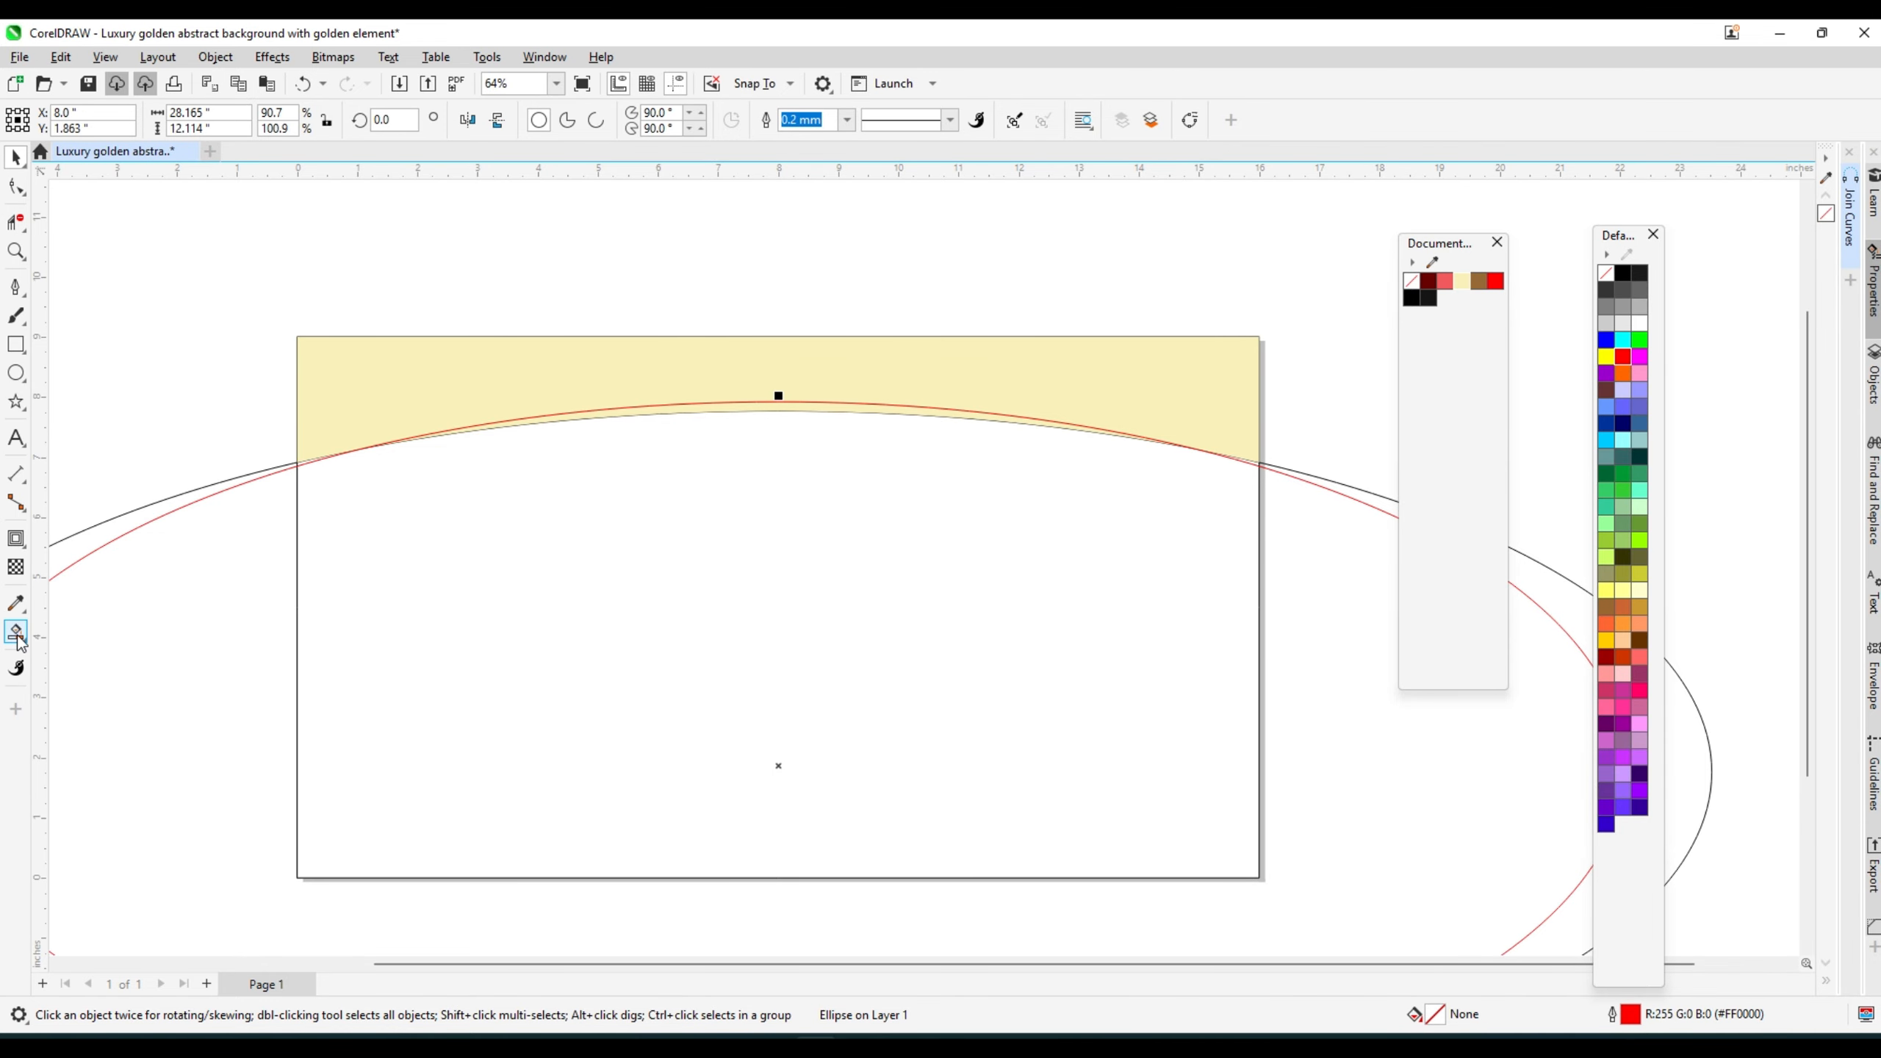
- Create a black Smart Fill shape in the thin crescent between the upper arcs of the red and black ellipses
left_click(16, 631)
scroll(780, 381, "up", 2)
left_click(784, 367)
scroll(810, 371, "down", 2)
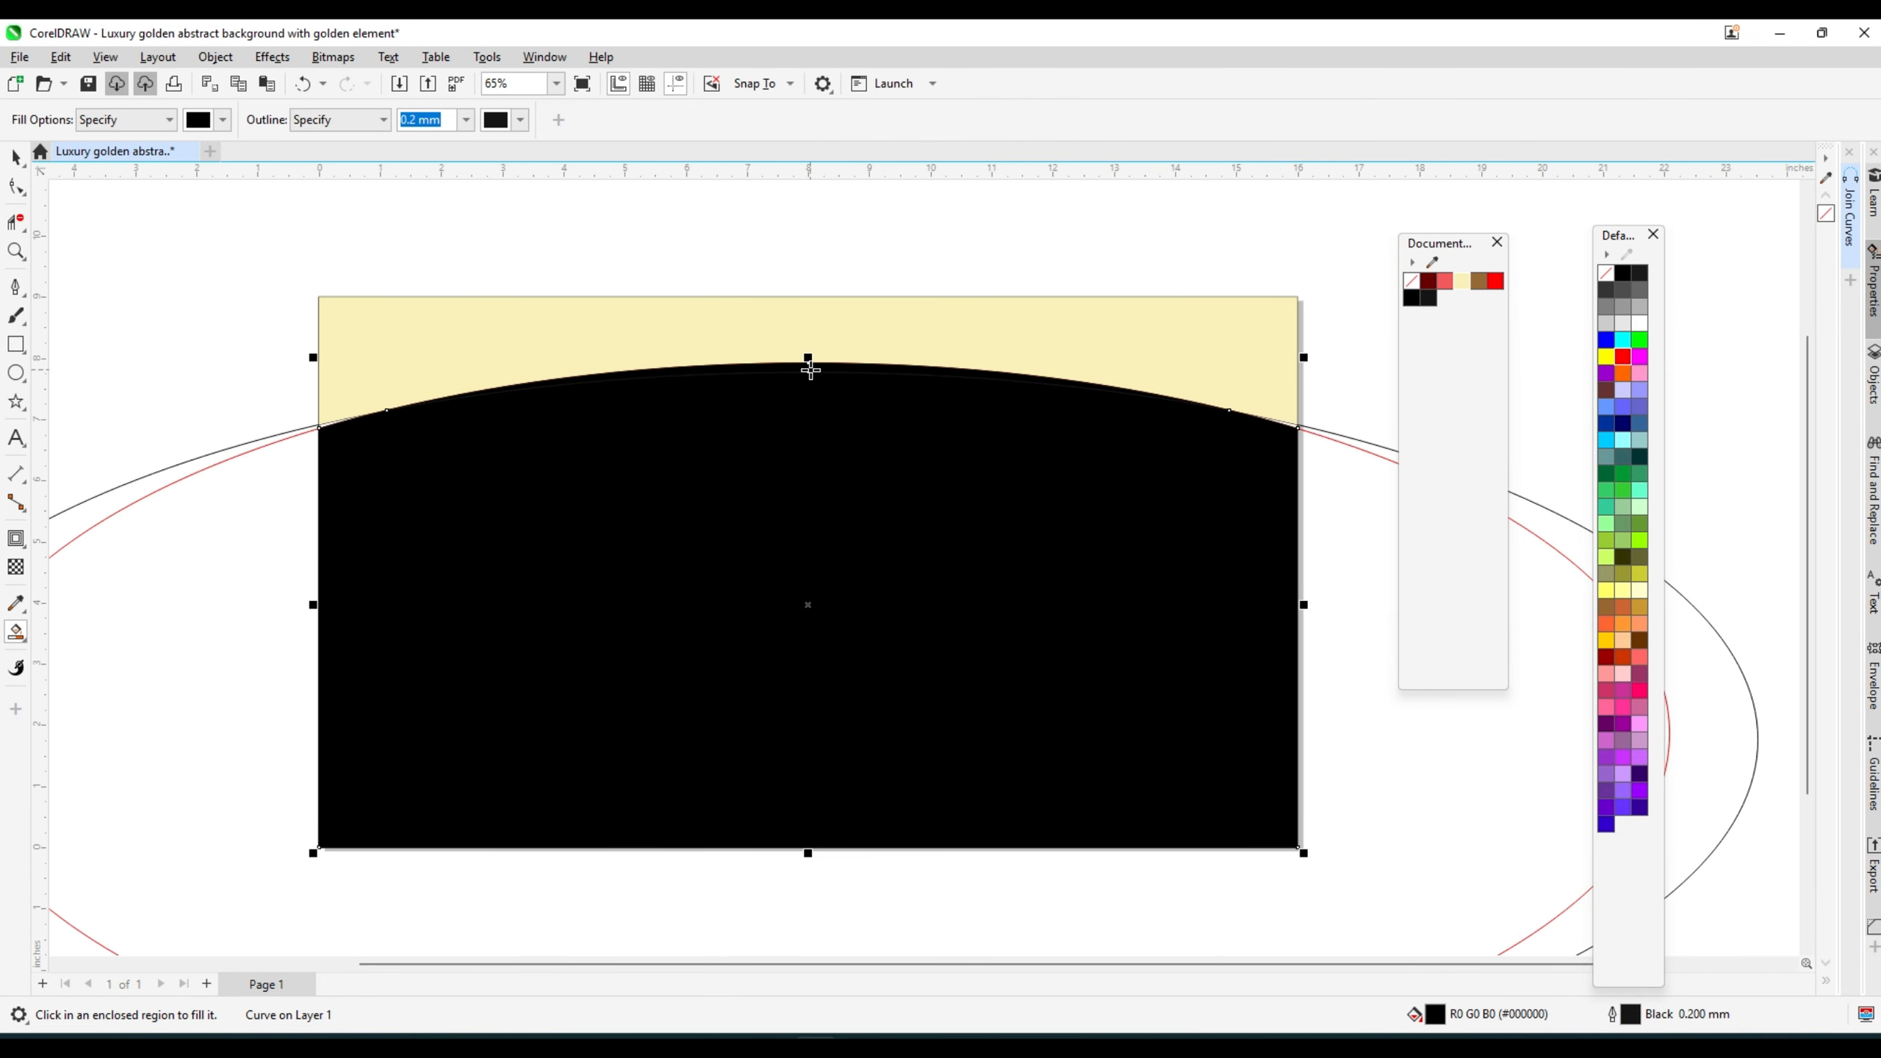
key("ctrl+z")
scroll(807, 358, "up", 2)
left_click(811, 356)
scroll(811, 357, "down", 3)
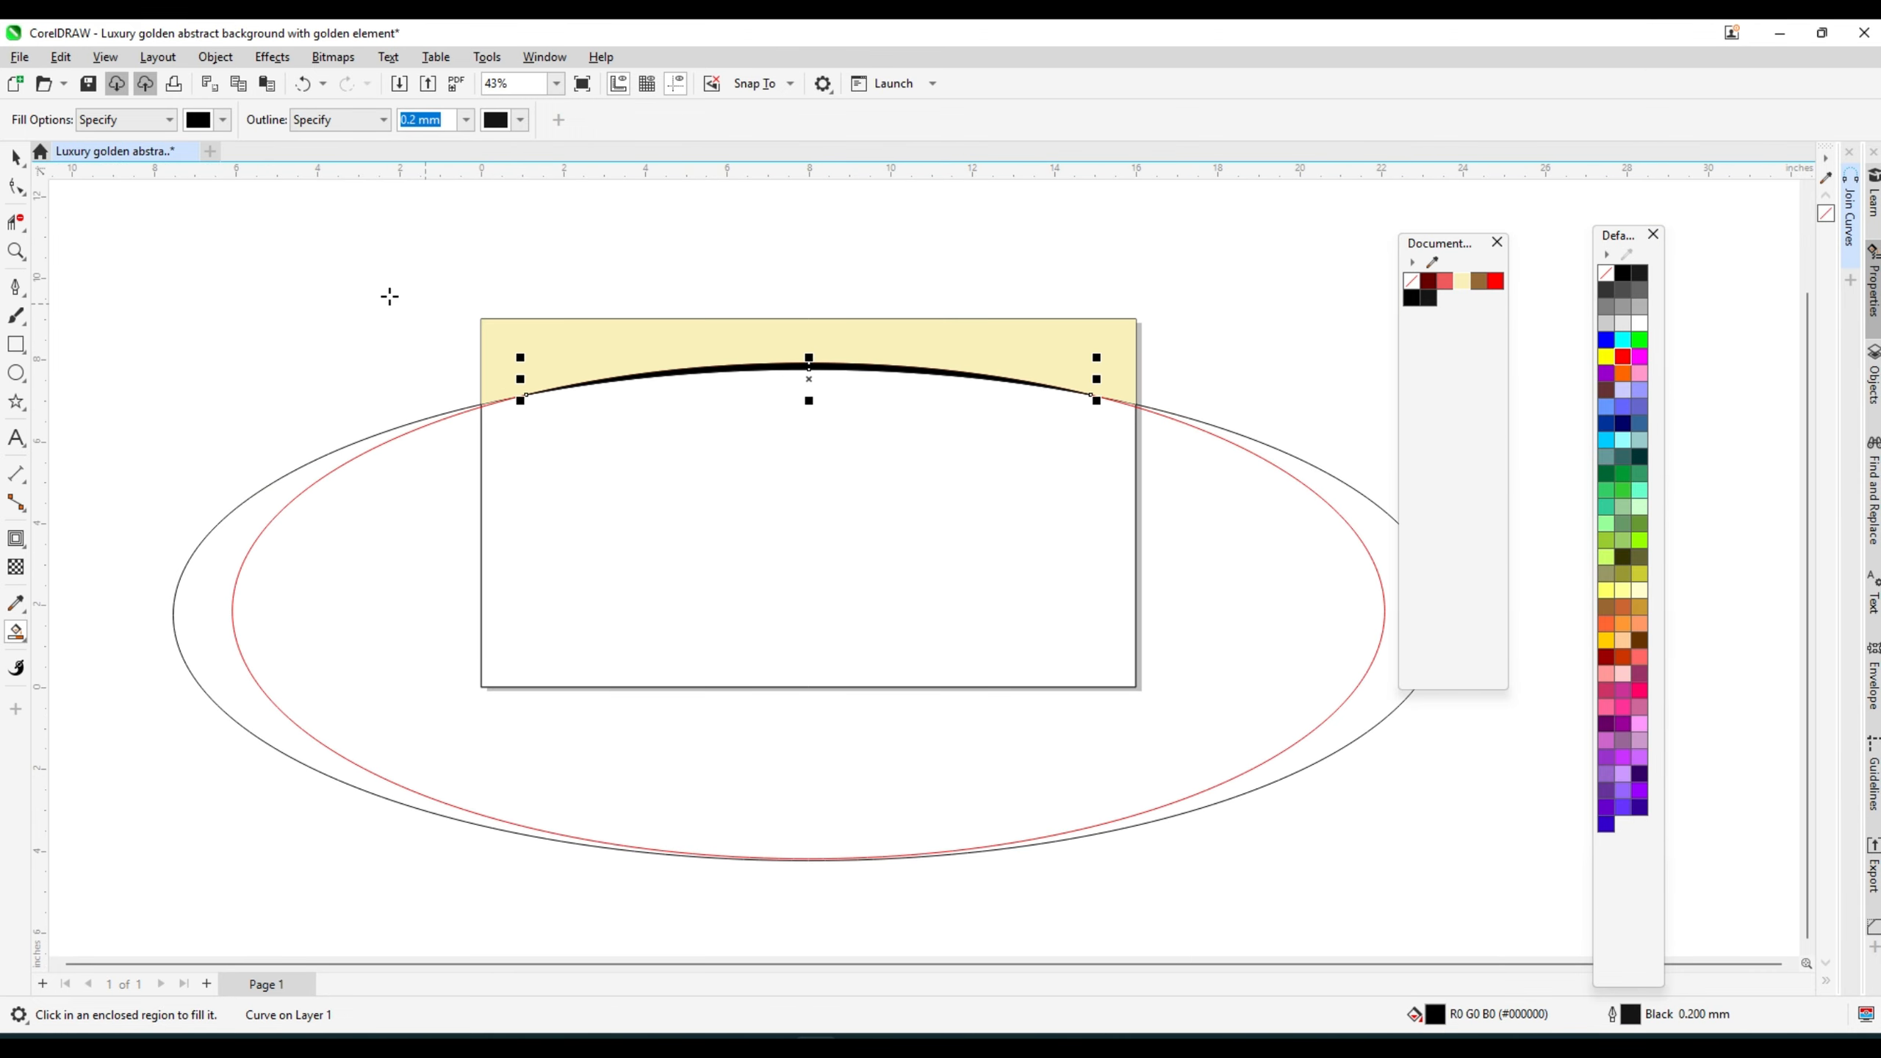
key("space")
left_click(299, 325)
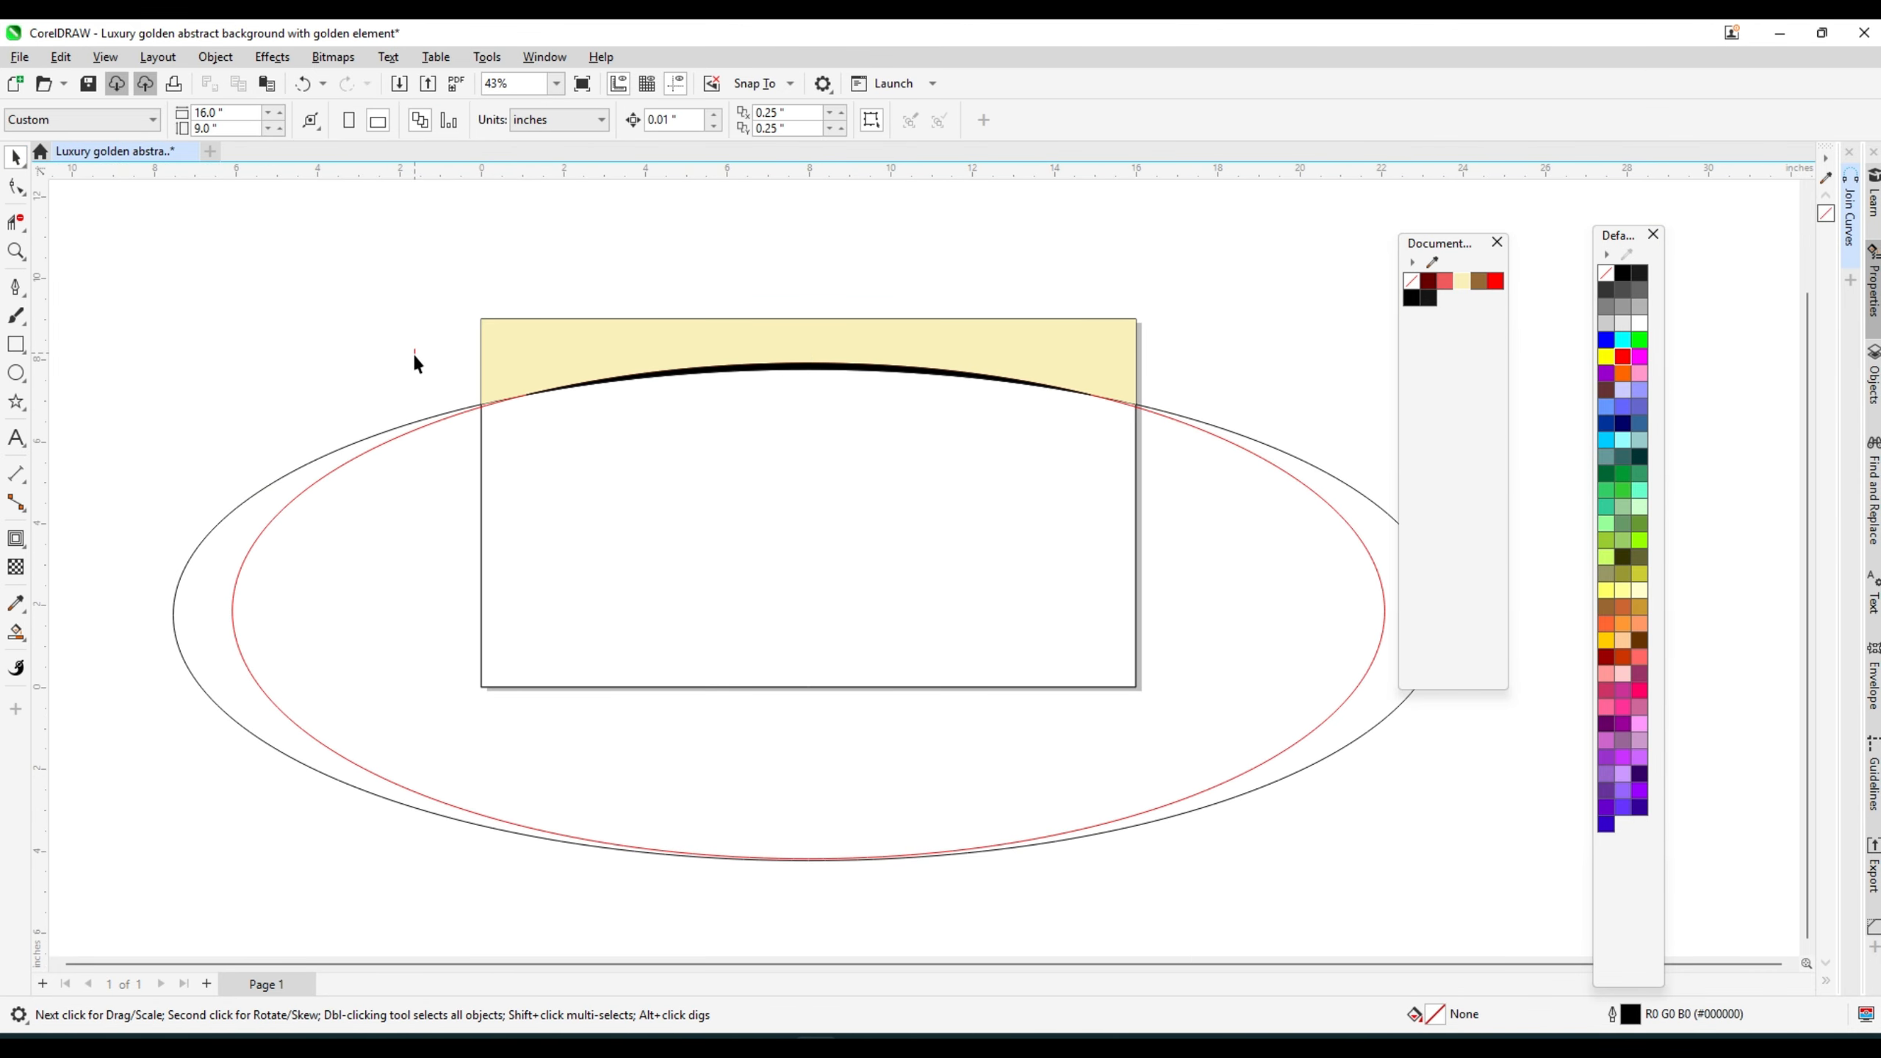
- Select both the black and the red ellipse and move them together below the page
left_click(413, 427)
left_click(427, 430, "shift")
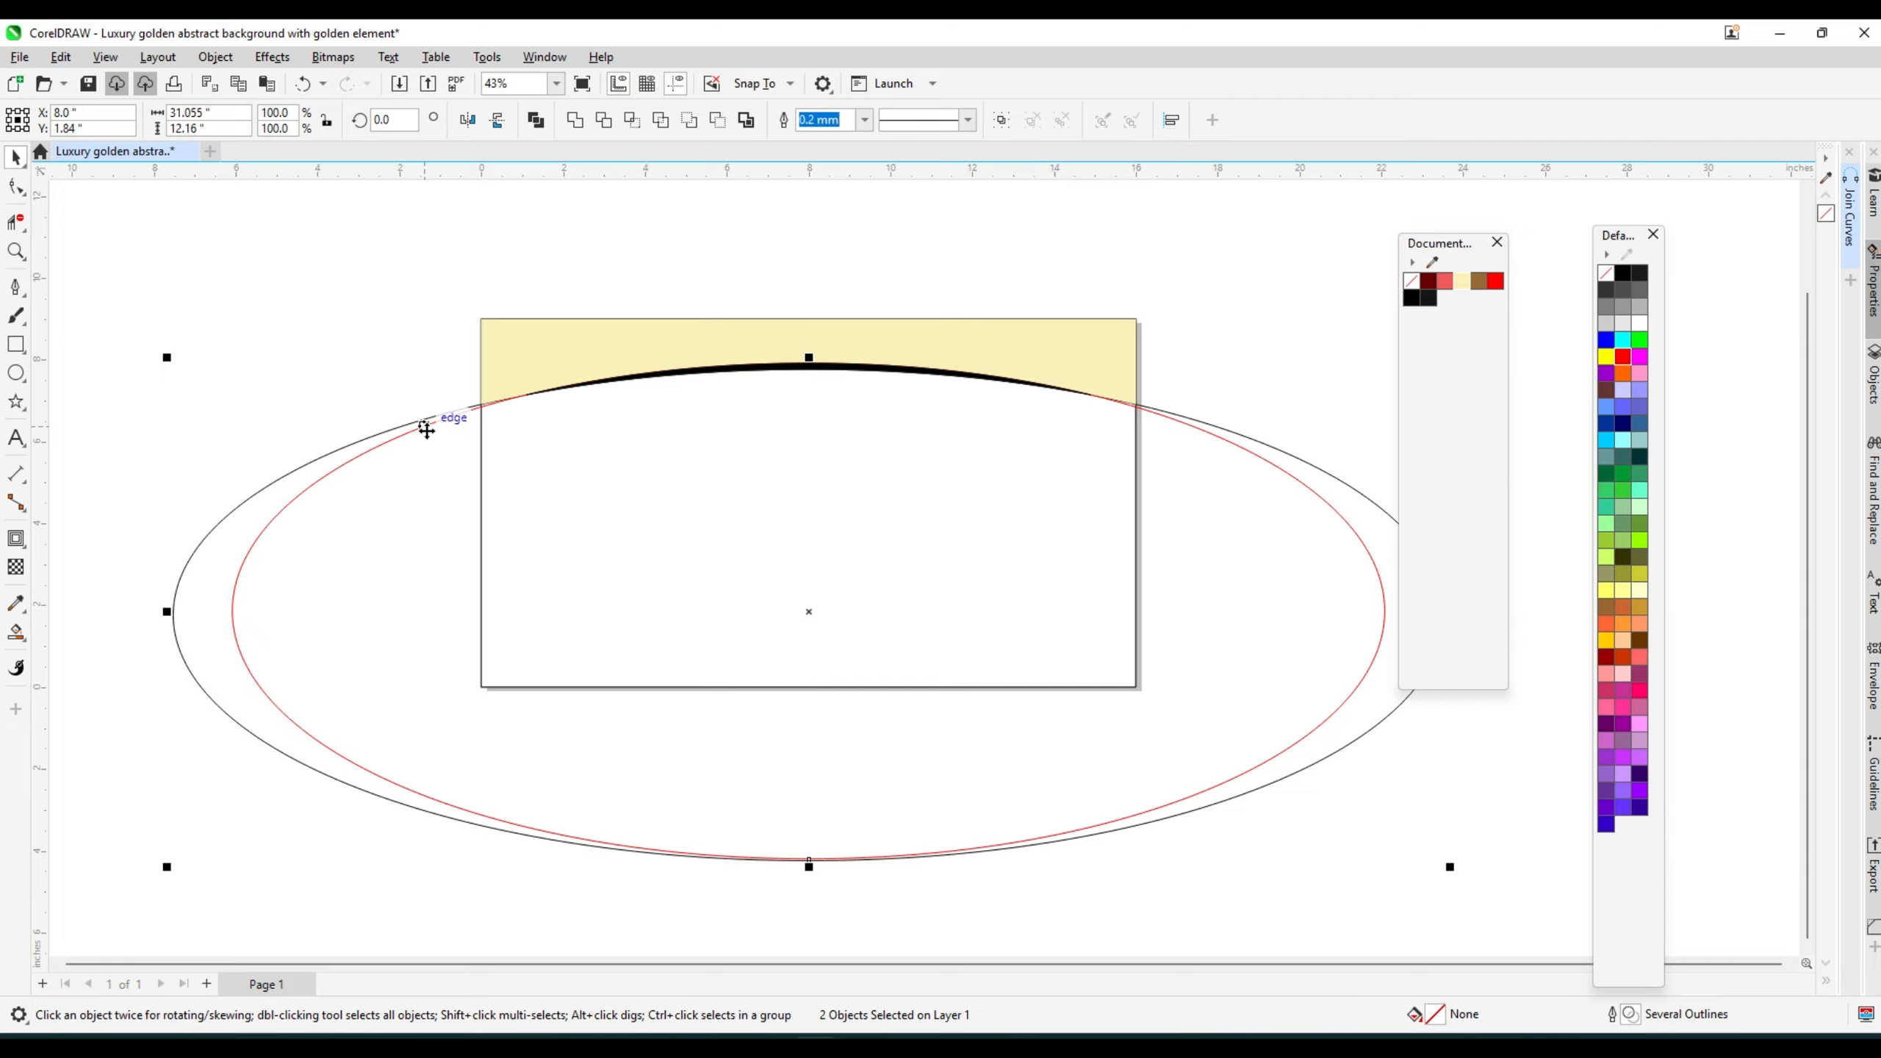
left_click_drag(427, 430, 428, 807)
left_click_drag(314, 223, 1158, 421)
left_click(1243, 374)
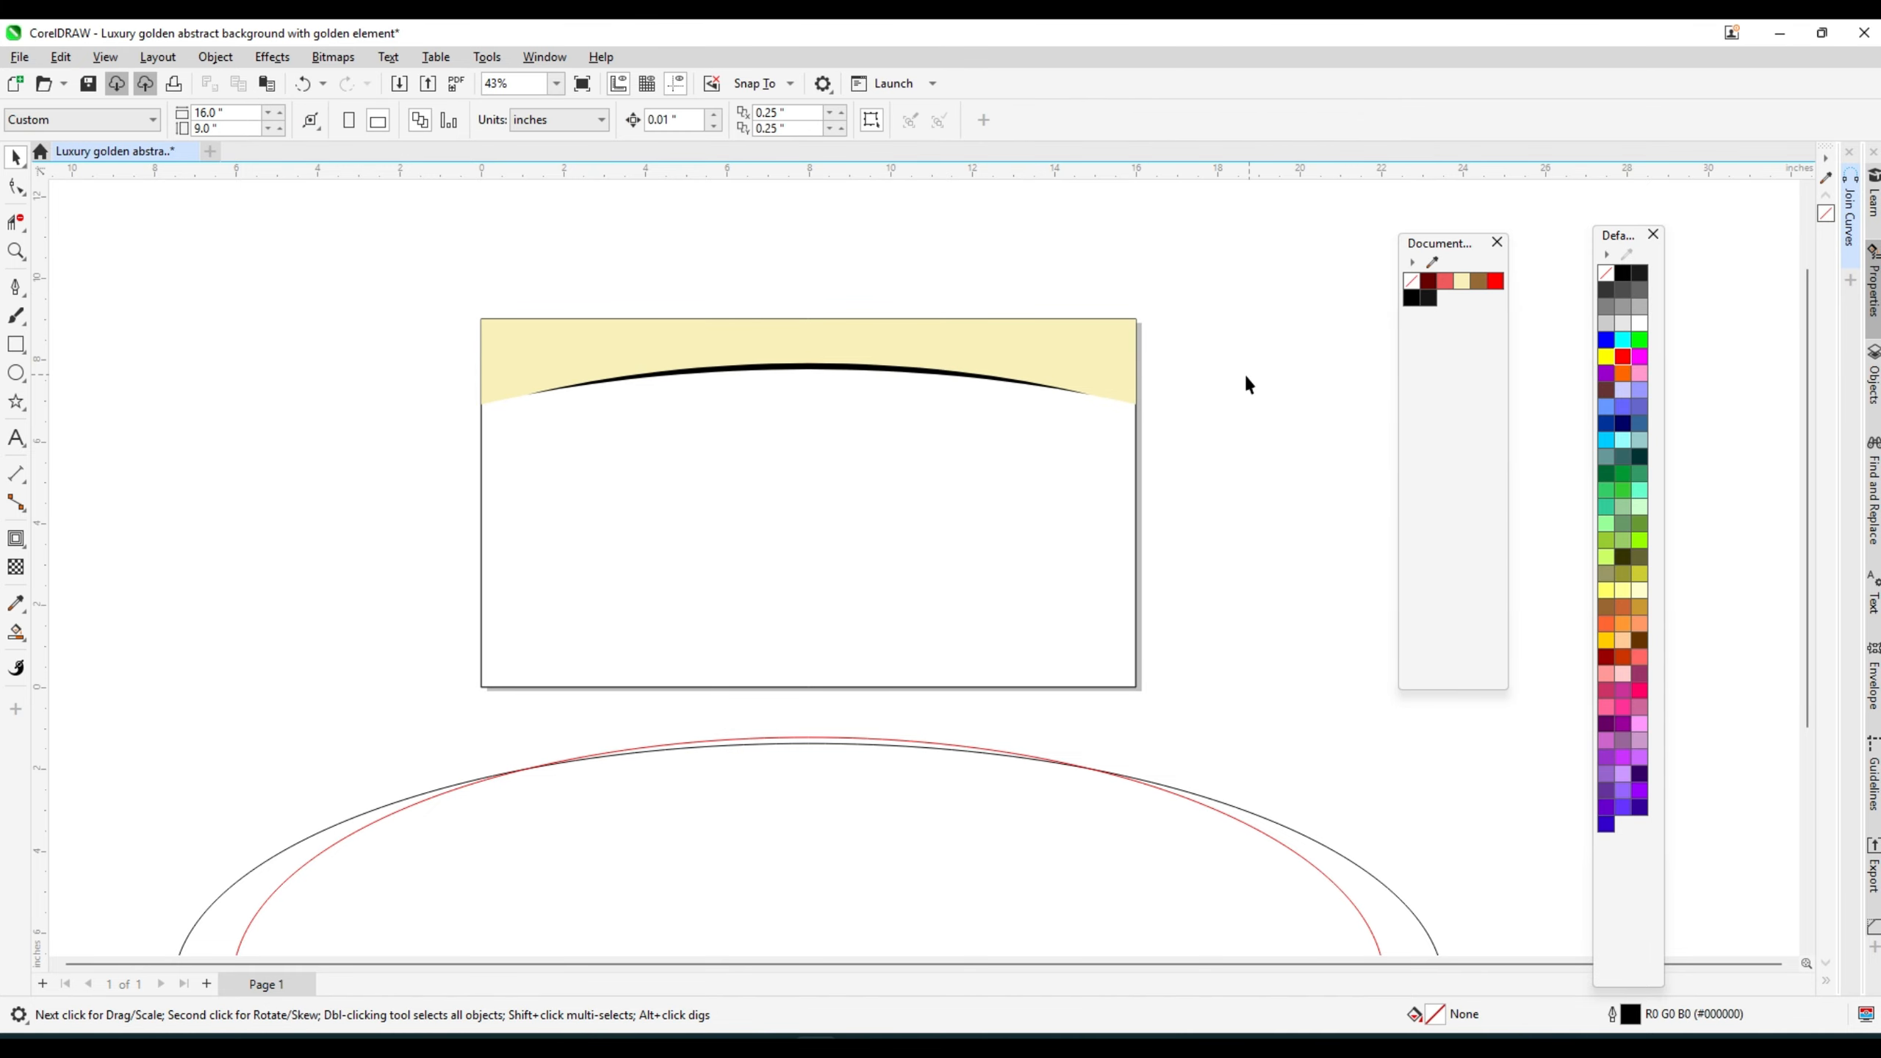
- Remove the outline of the page-sized rectangle and save the document
left_click_drag(1007, 626, 1026, 628)
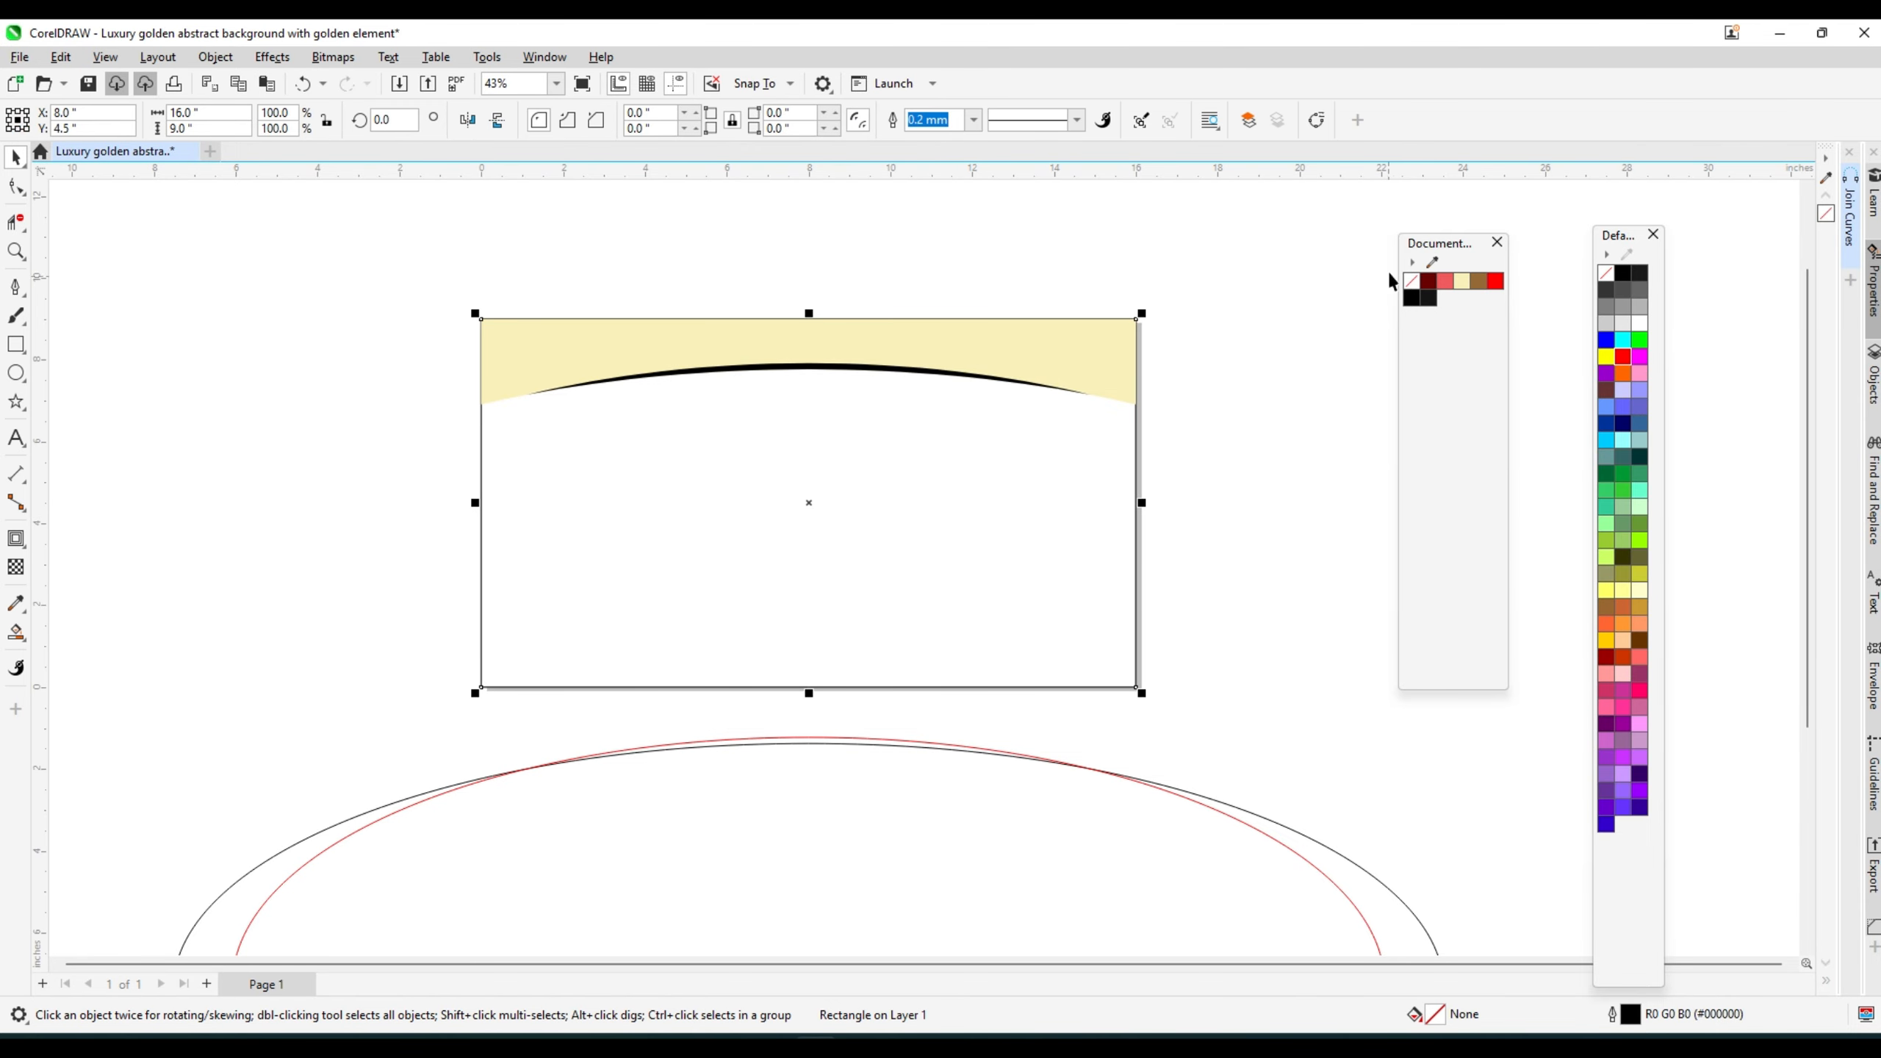
right_click(1412, 282)
left_click(1239, 332)
key("ctrl+s")
- Draw a straight horizontal line about 20.1 inches long across the page with the Pen tool and centre it on the page
scroll(757, 368, "up", 1)
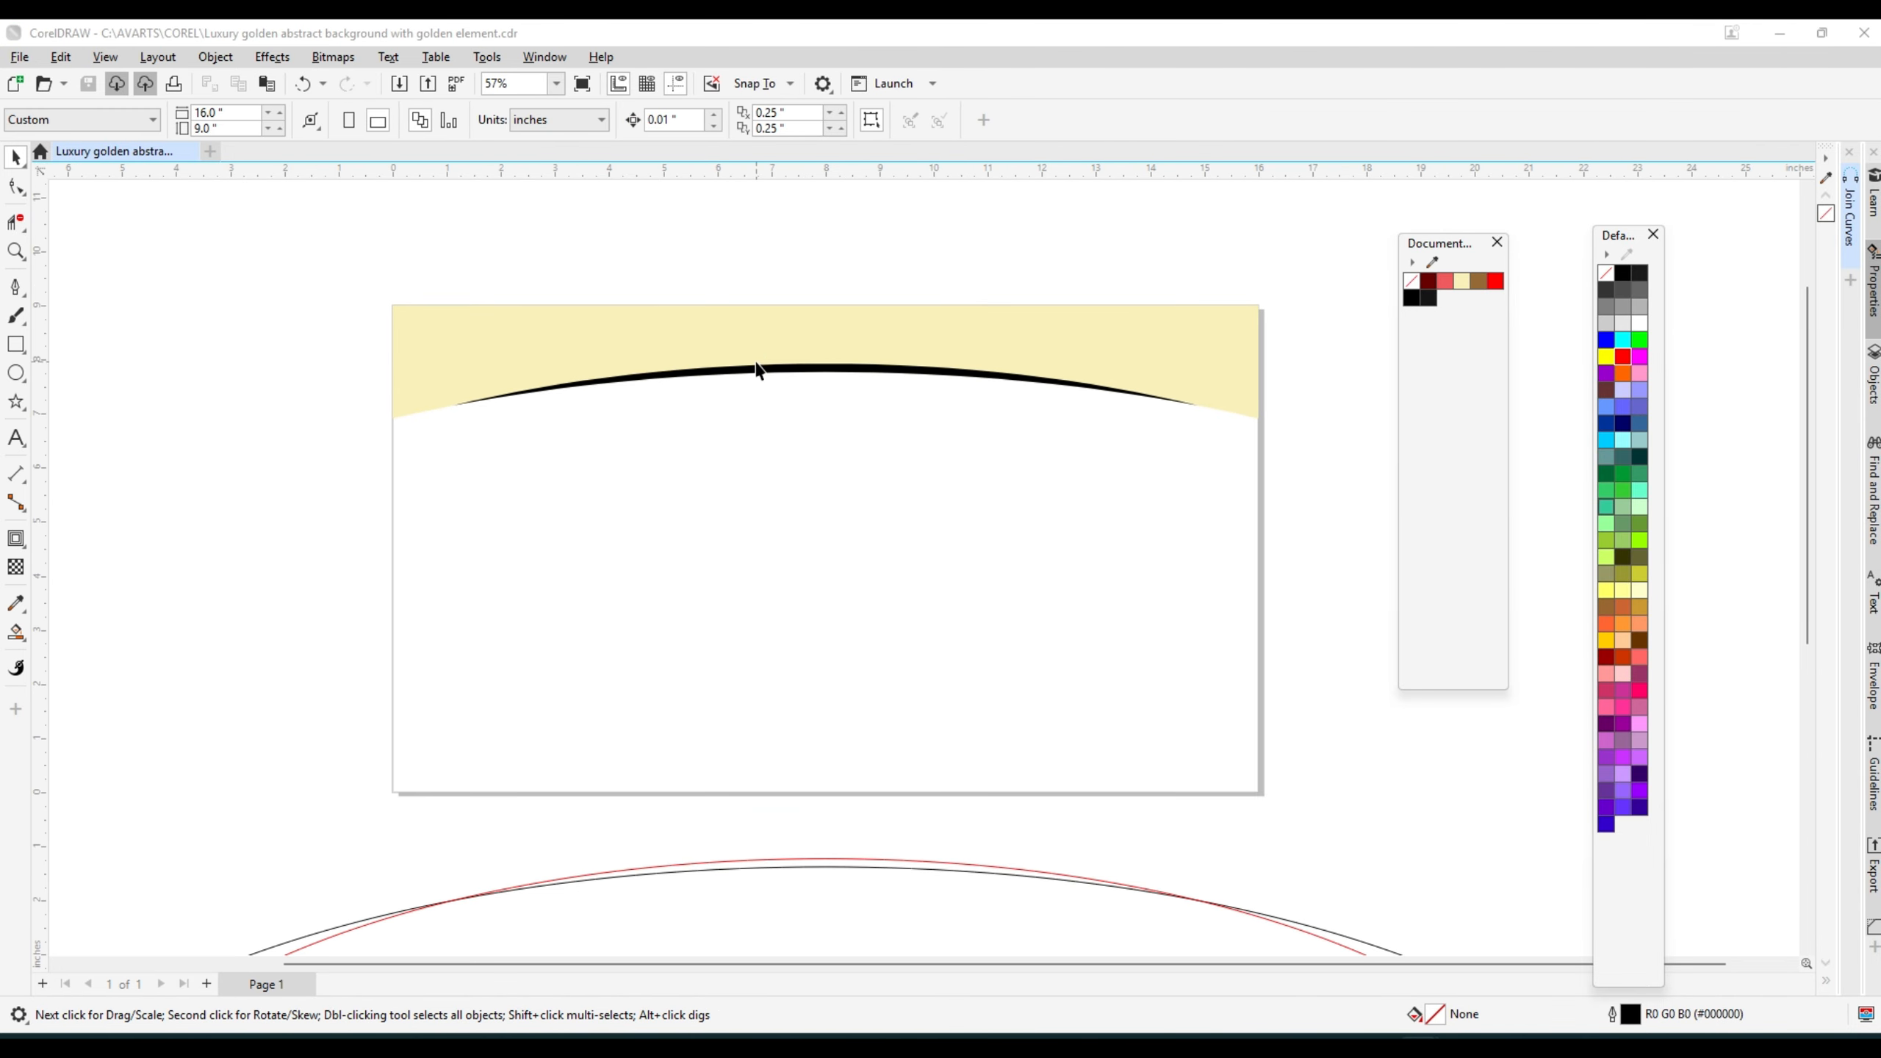
left_click(13, 288)
left_click(285, 536)
left_click(1377, 537)
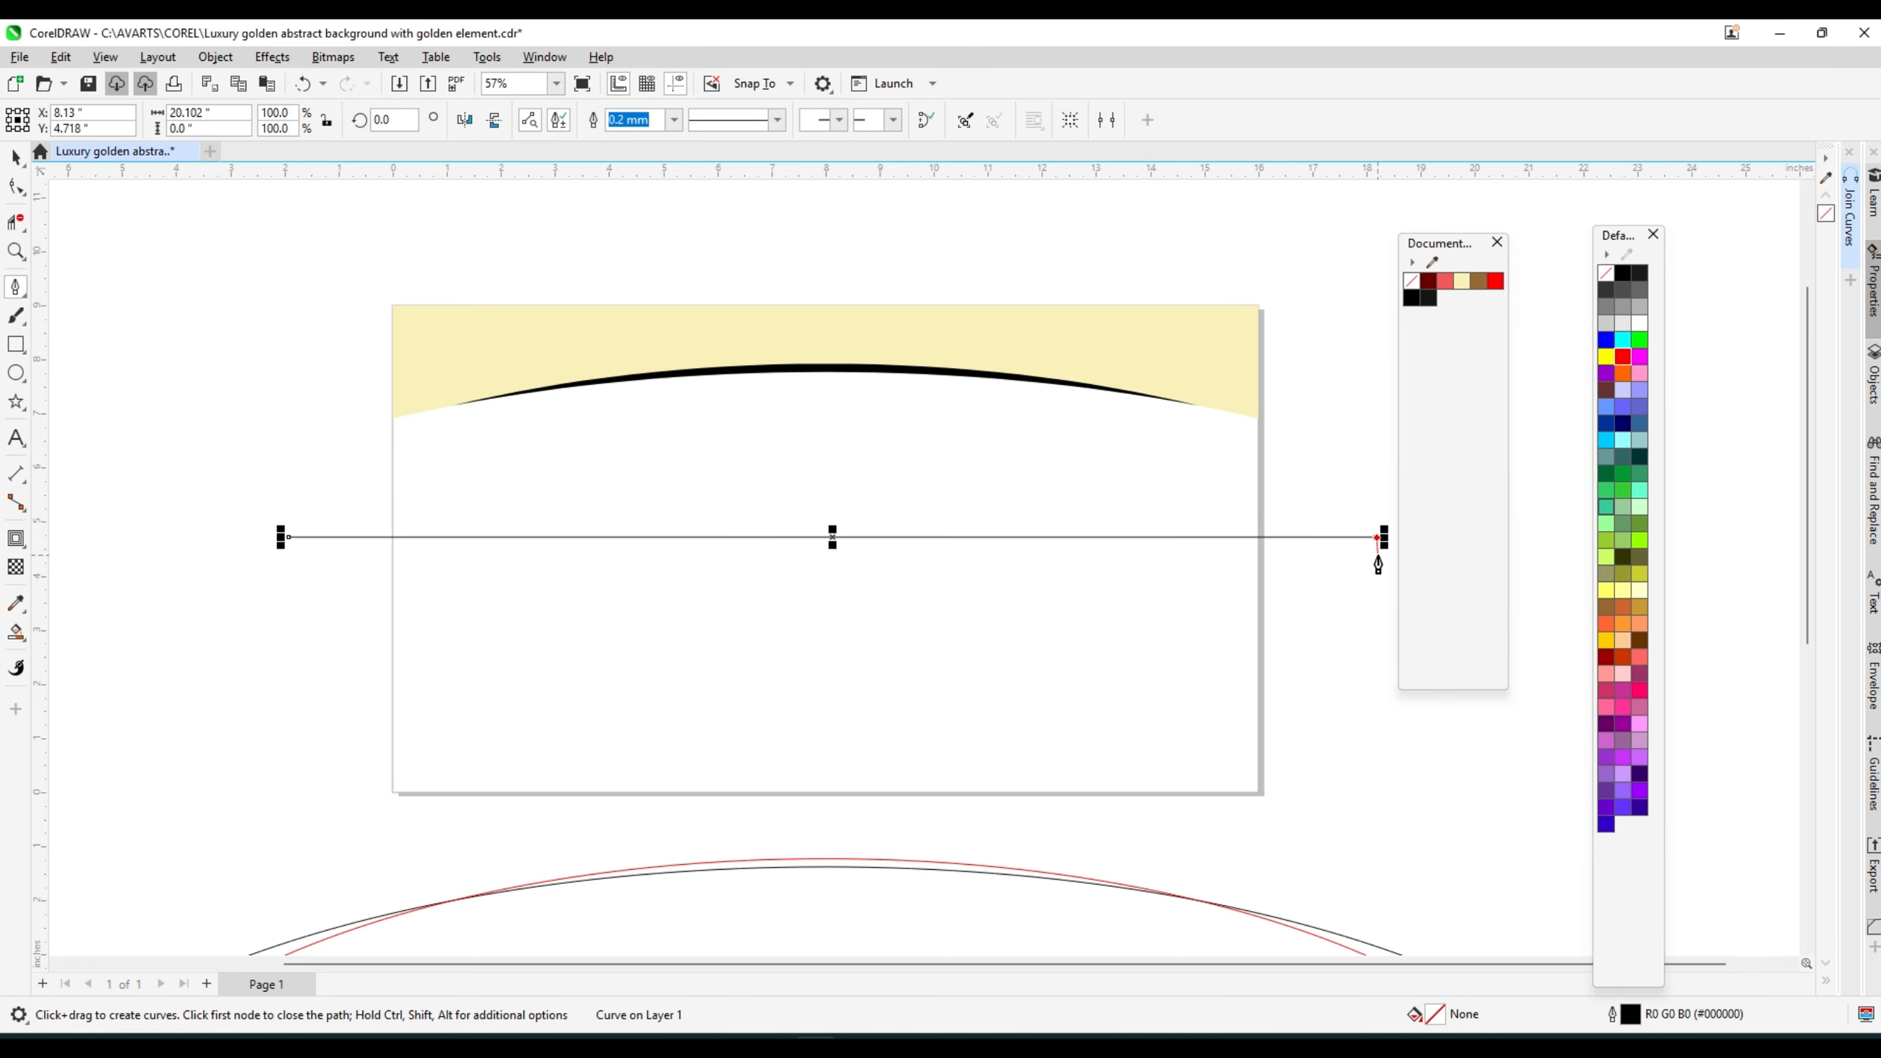
scroll(385, 481, "up", 1)
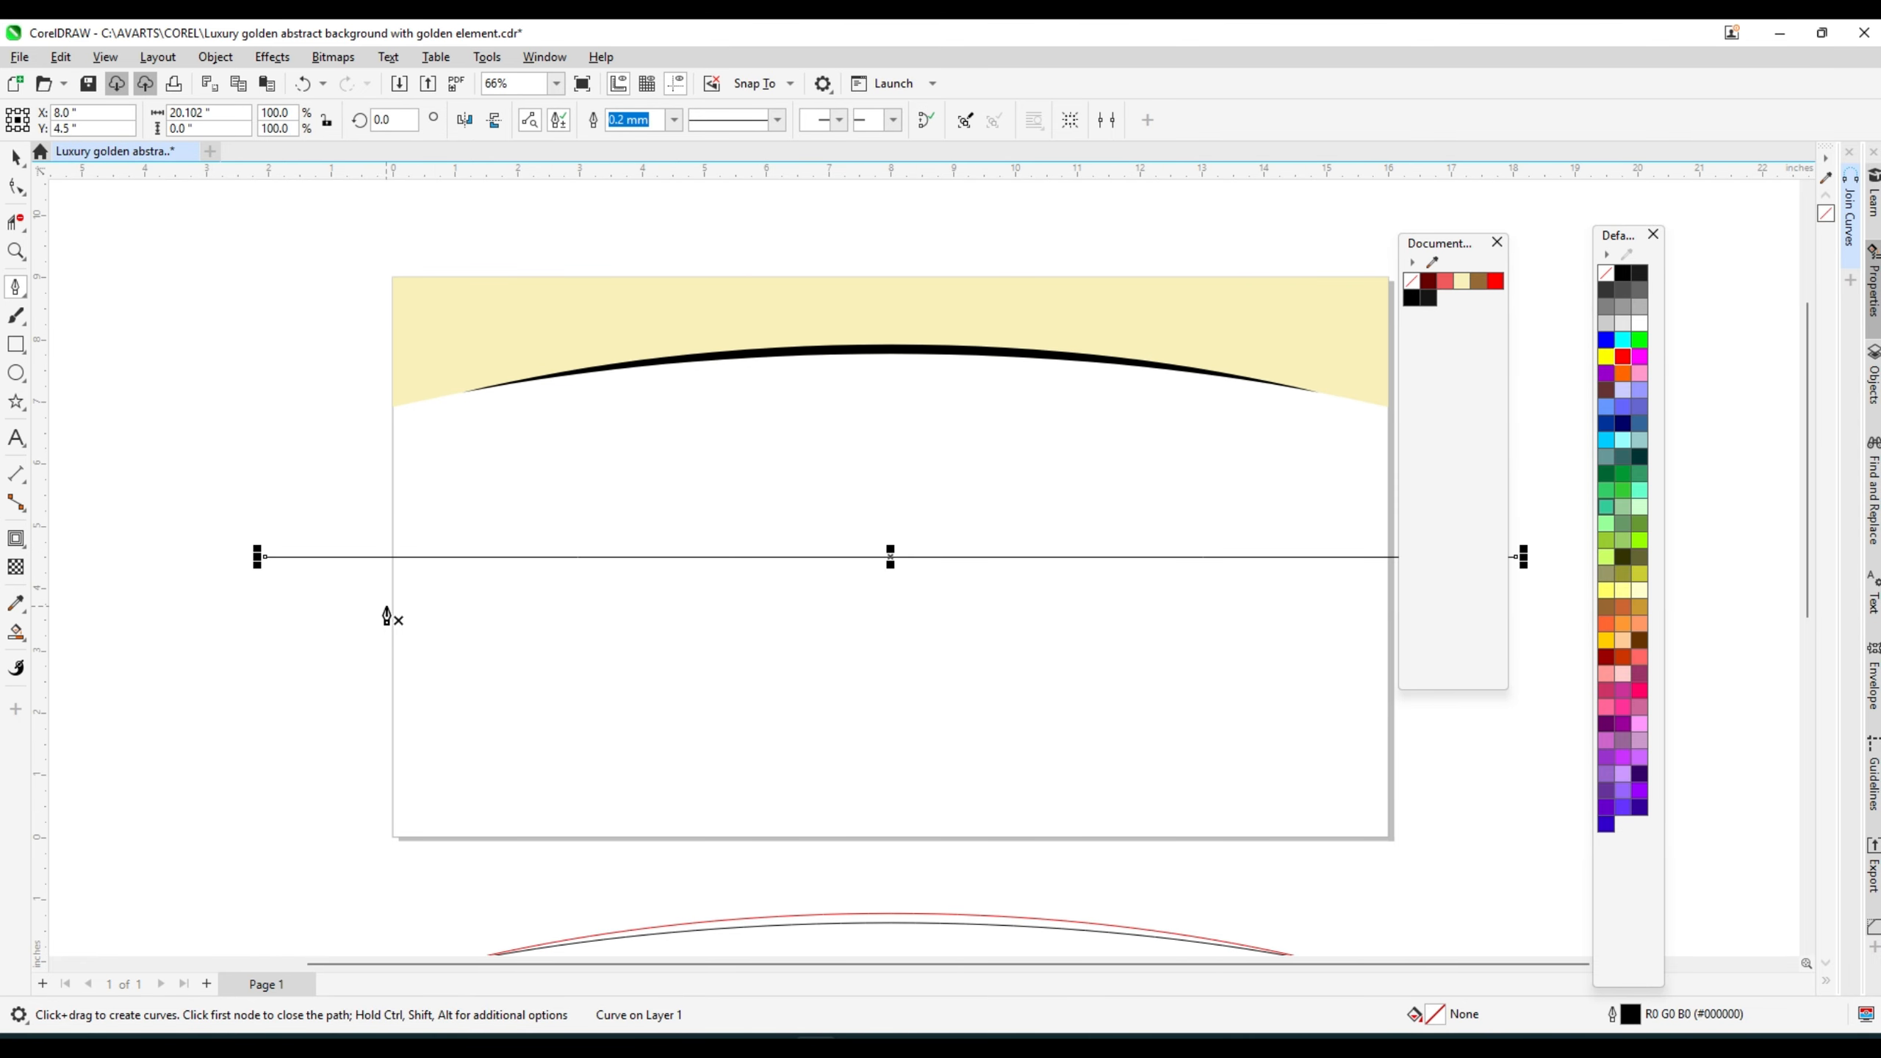
- Draw two arched Pen curves from outside the page's left edge, through its intersection with the horizontal line, to the crescent's lower edge
left_click(327, 597)
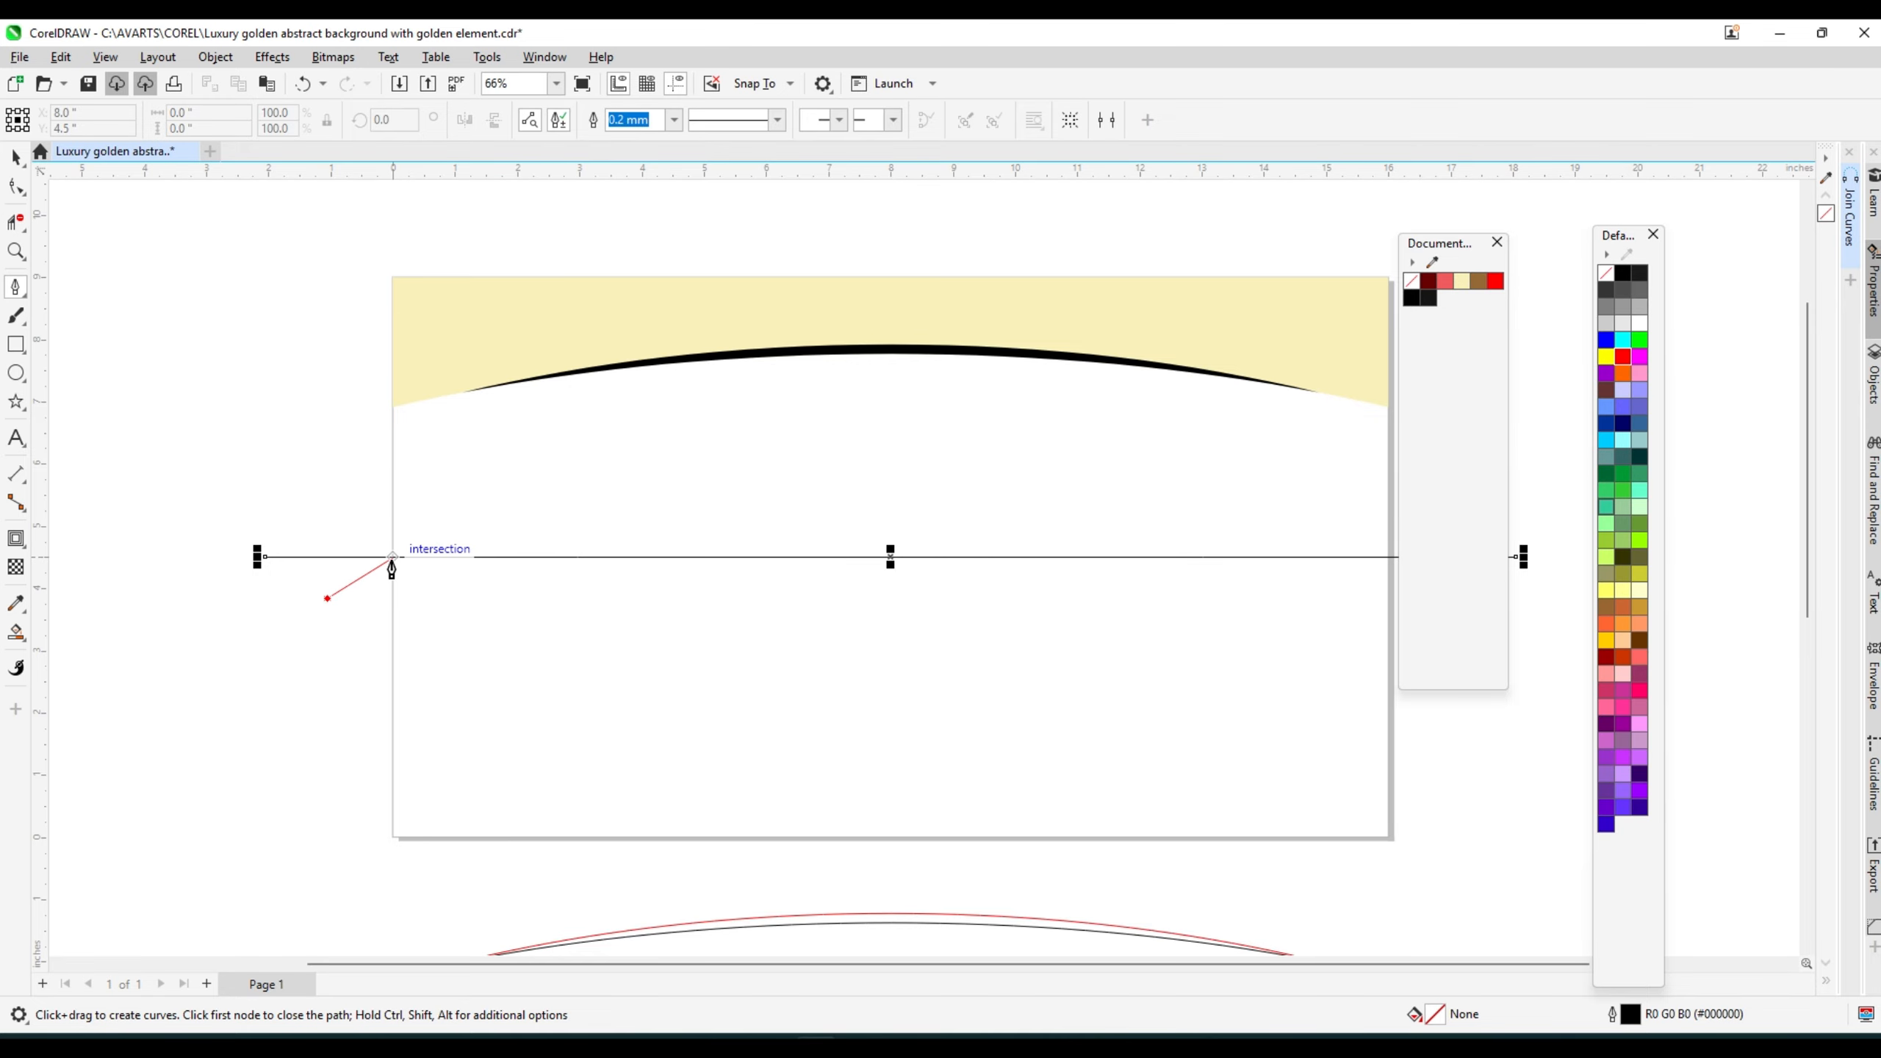
left_click(393, 557)
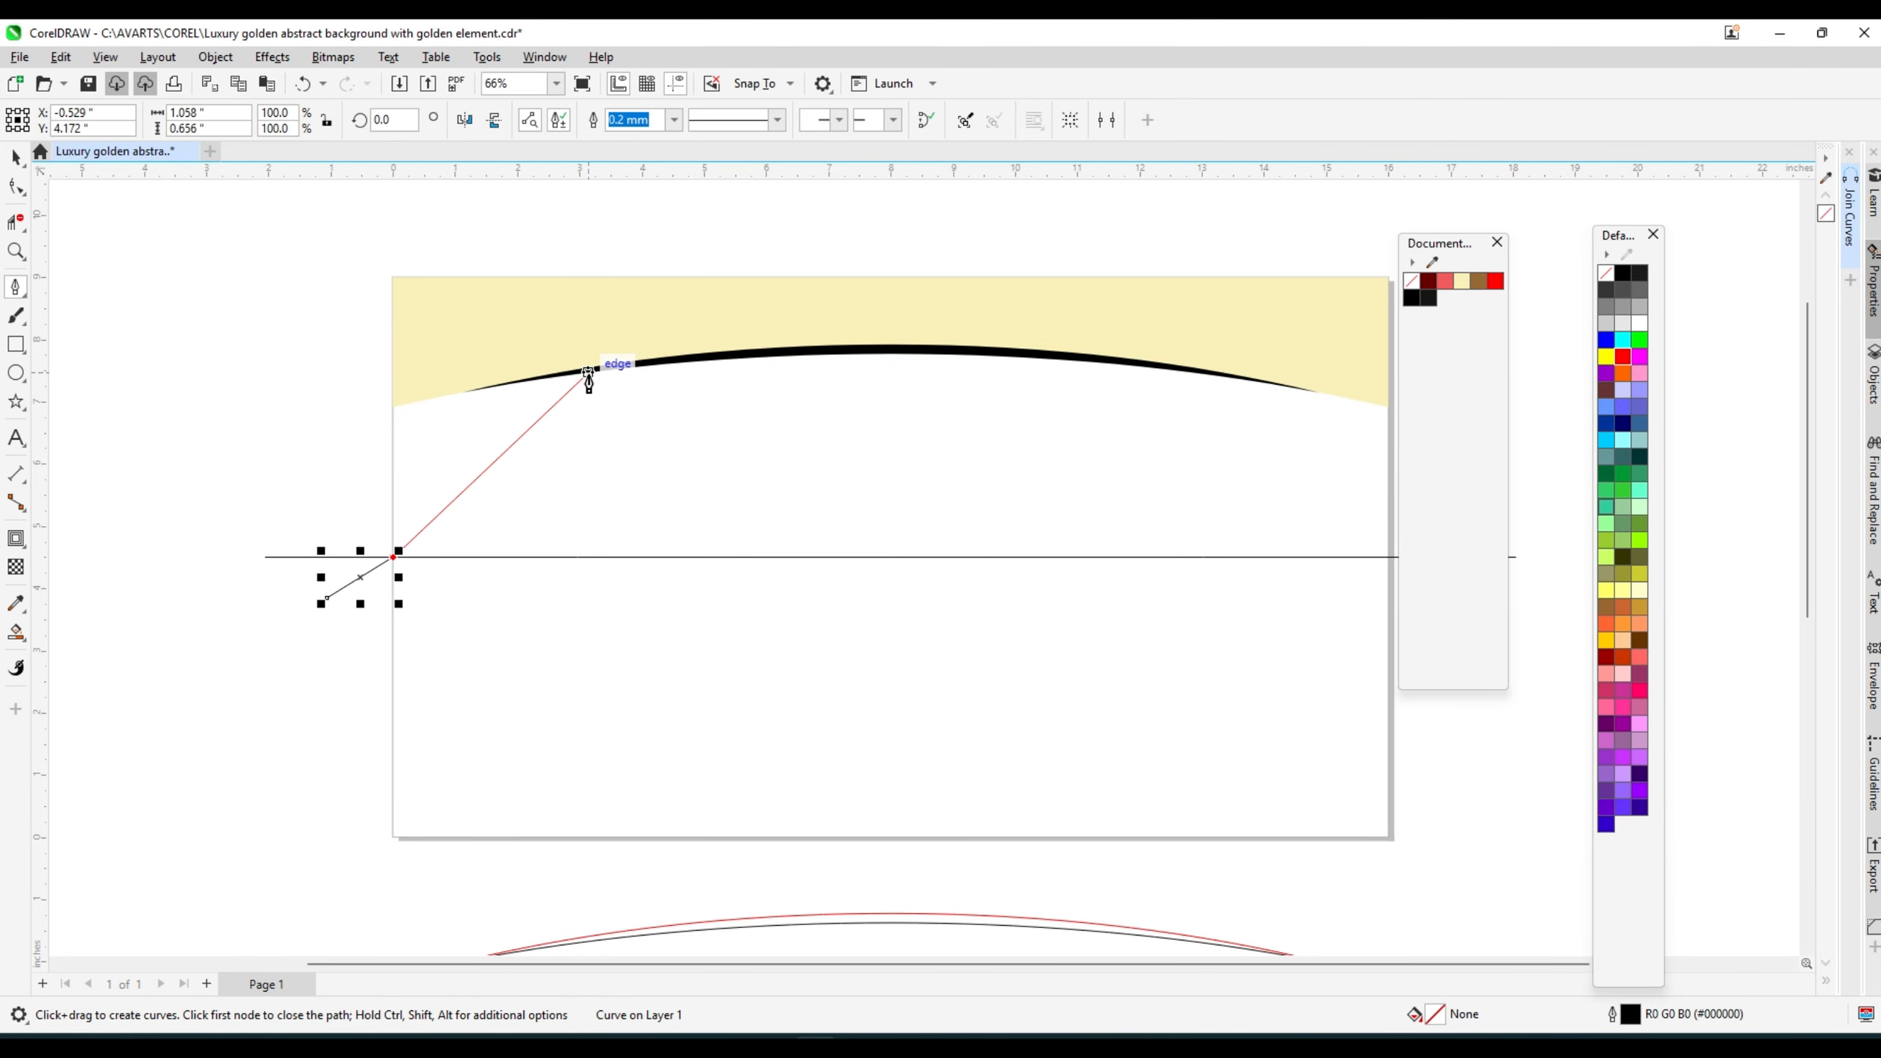
left_click_drag(599, 371, 748, 337)
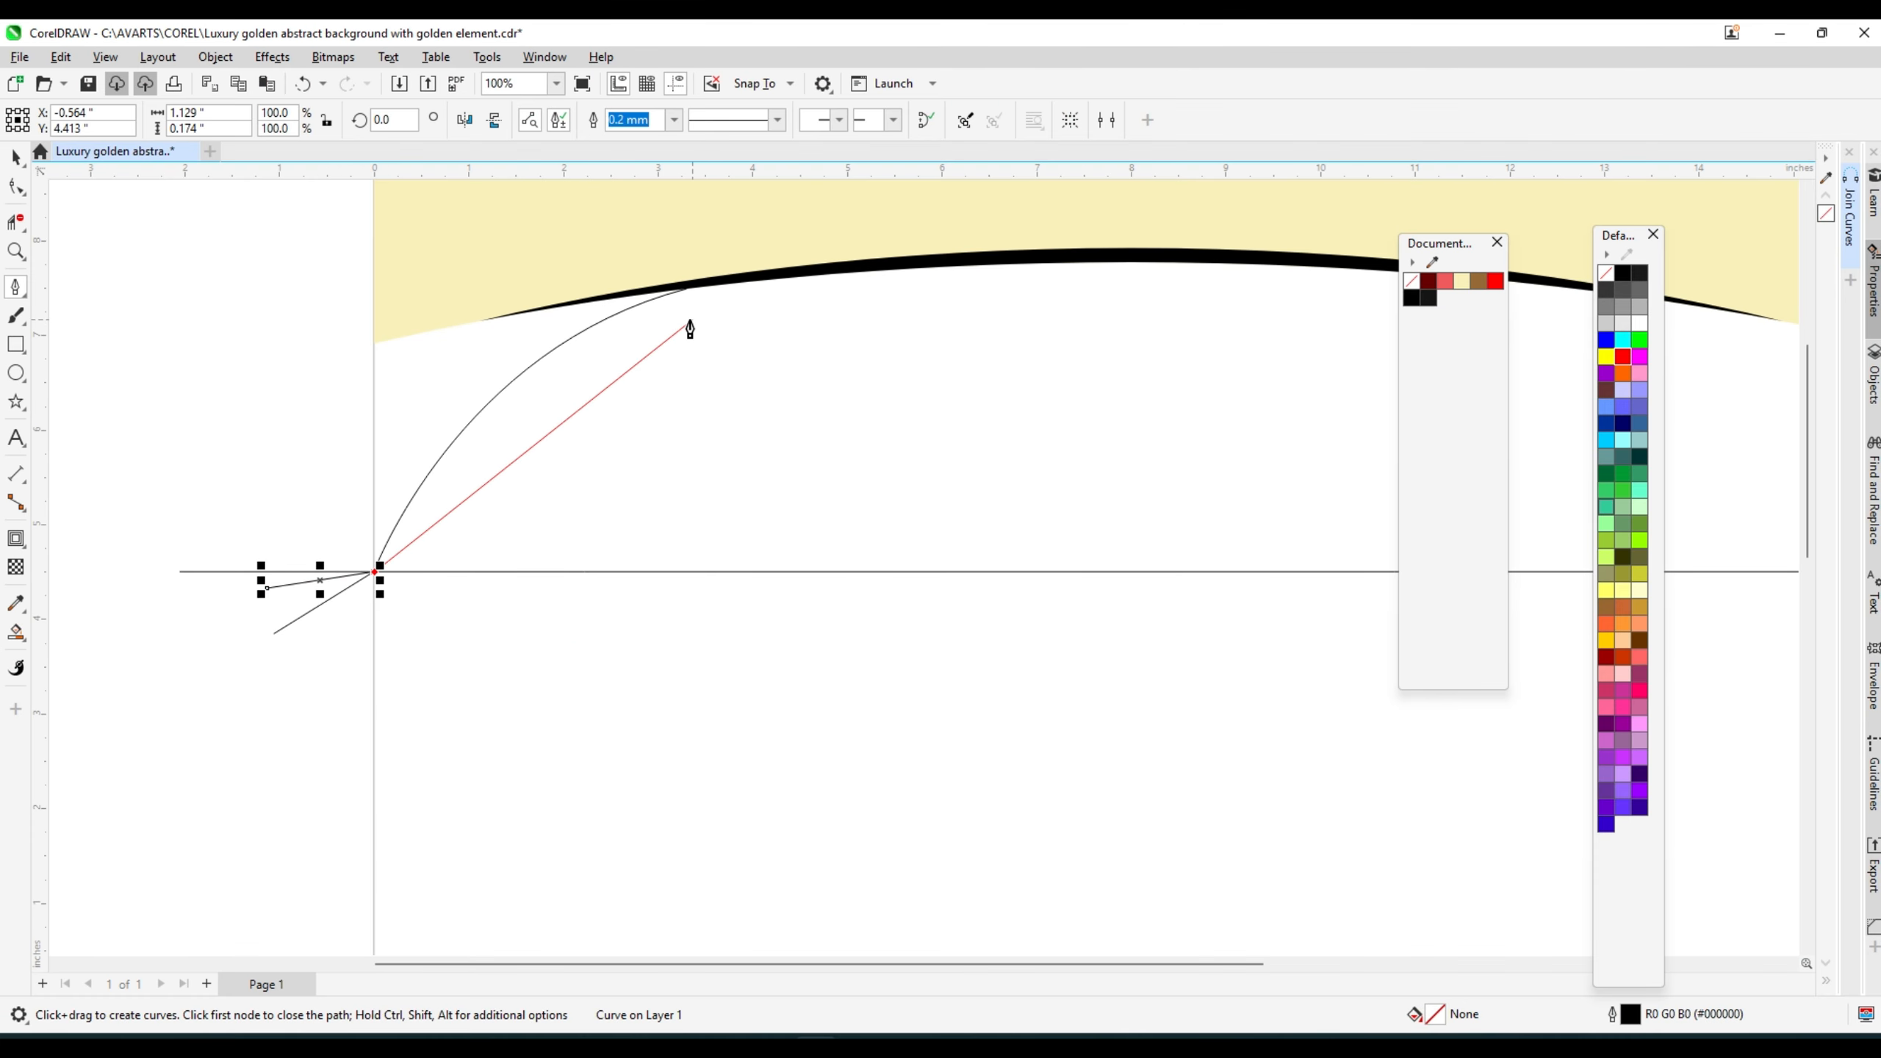
scroll(692, 320, "down", 1)
left_click_drag(717, 288, 951, 236)
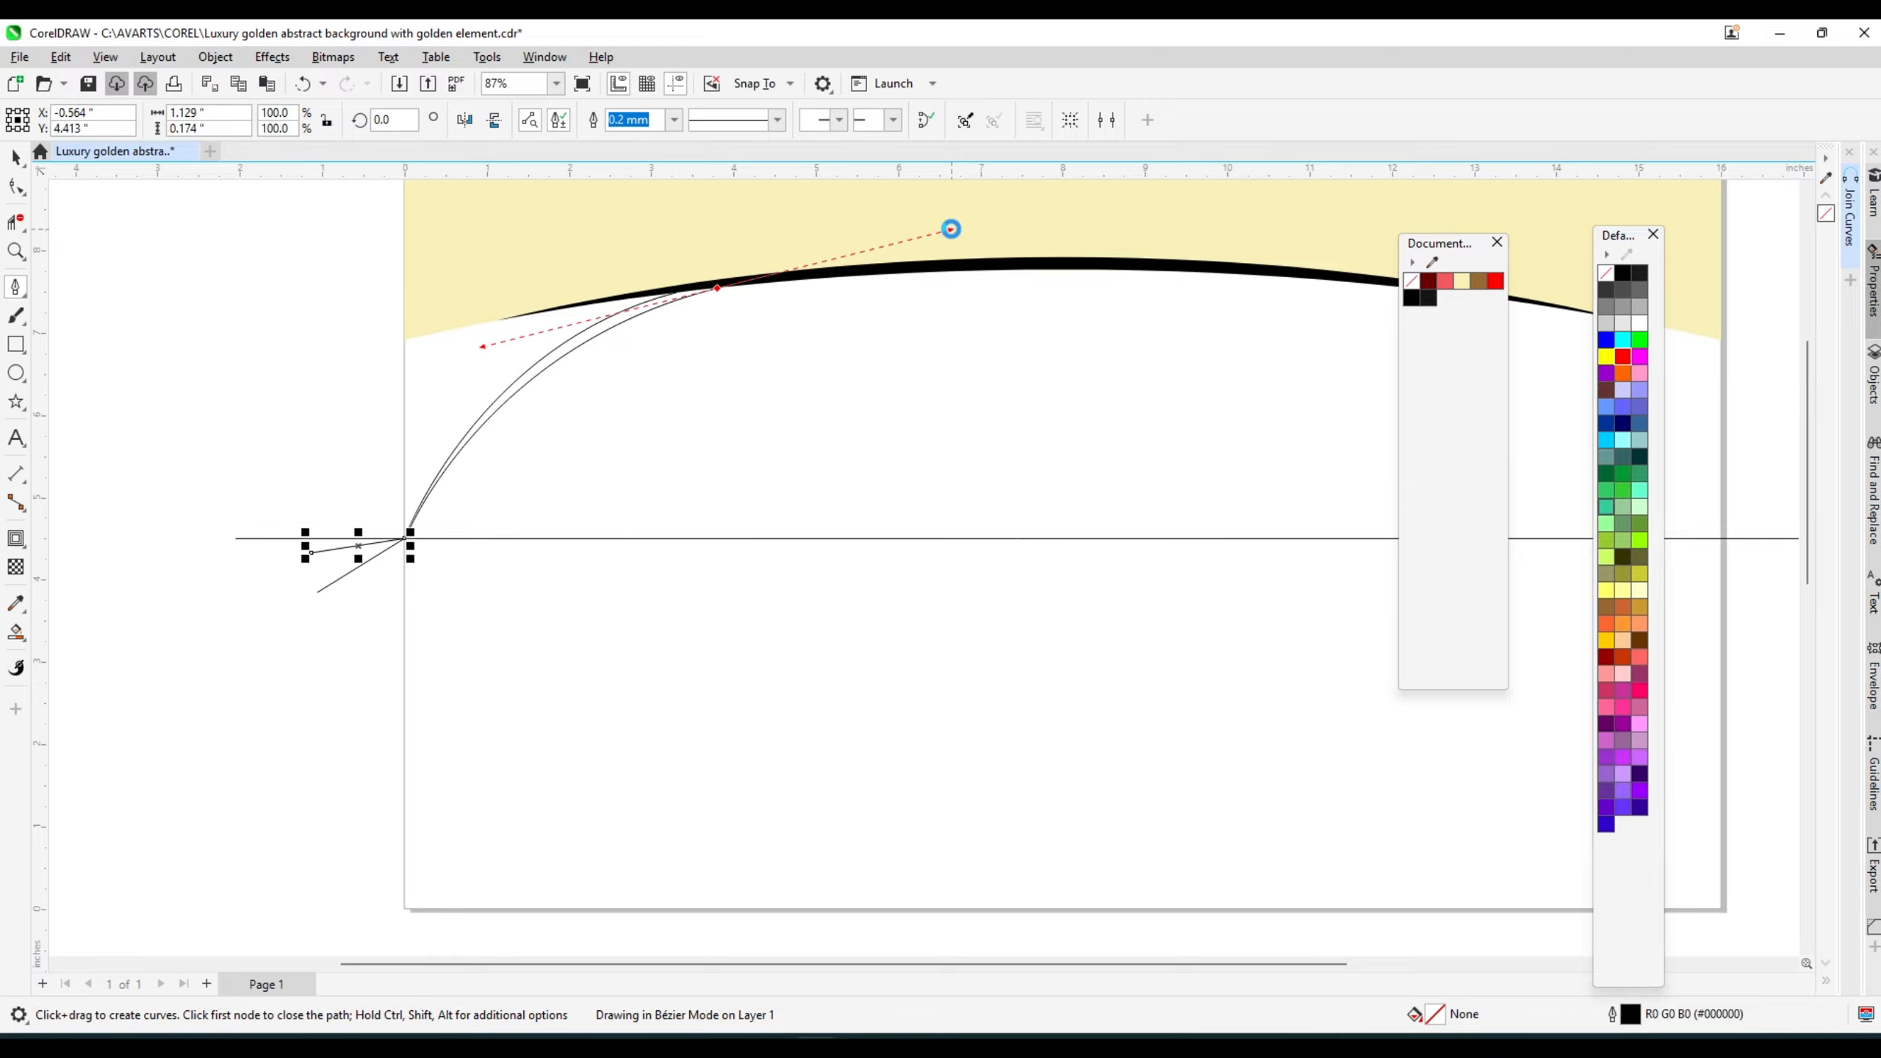
key("Escape")
- Try to Smart Fill the corner region between the cream band and the upper Pen curve
scroll(77, 349, "up", 1)
left_click(25, 640)
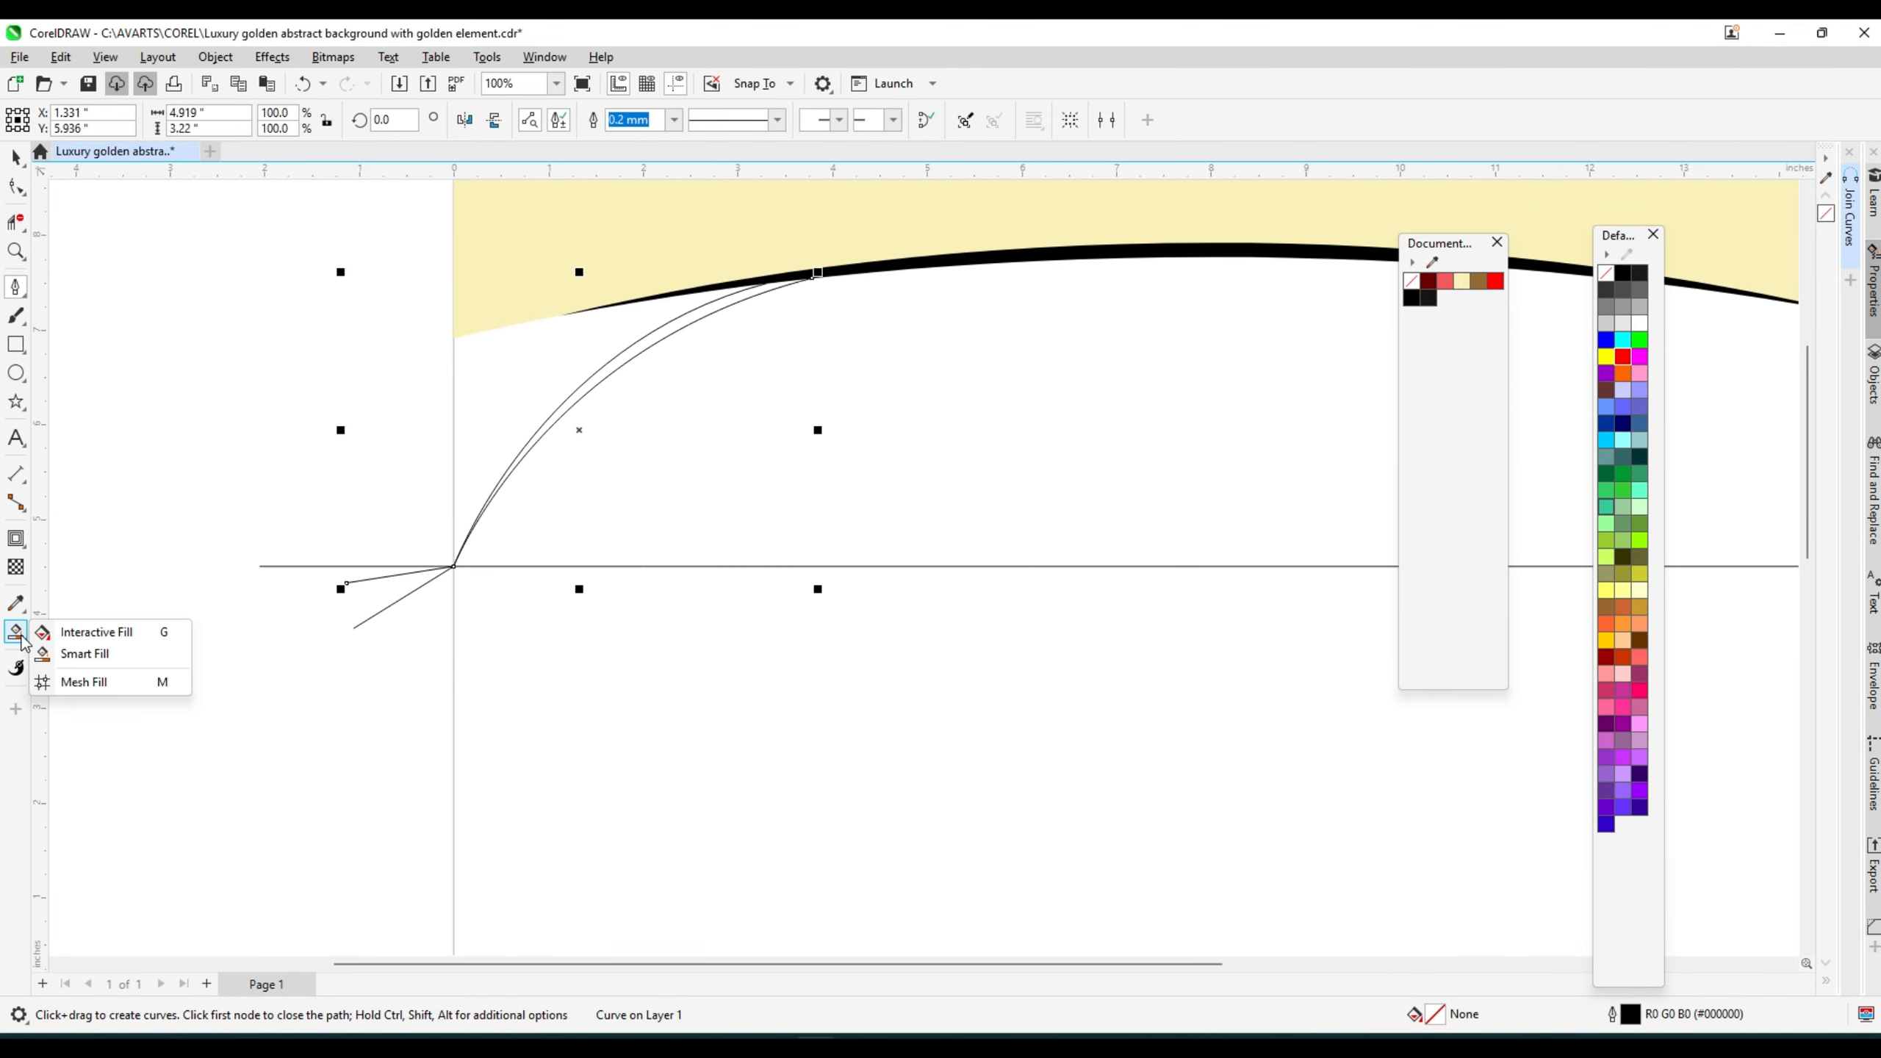
left_click(83, 655)
left_click(497, 363)
key("ctrl+z")
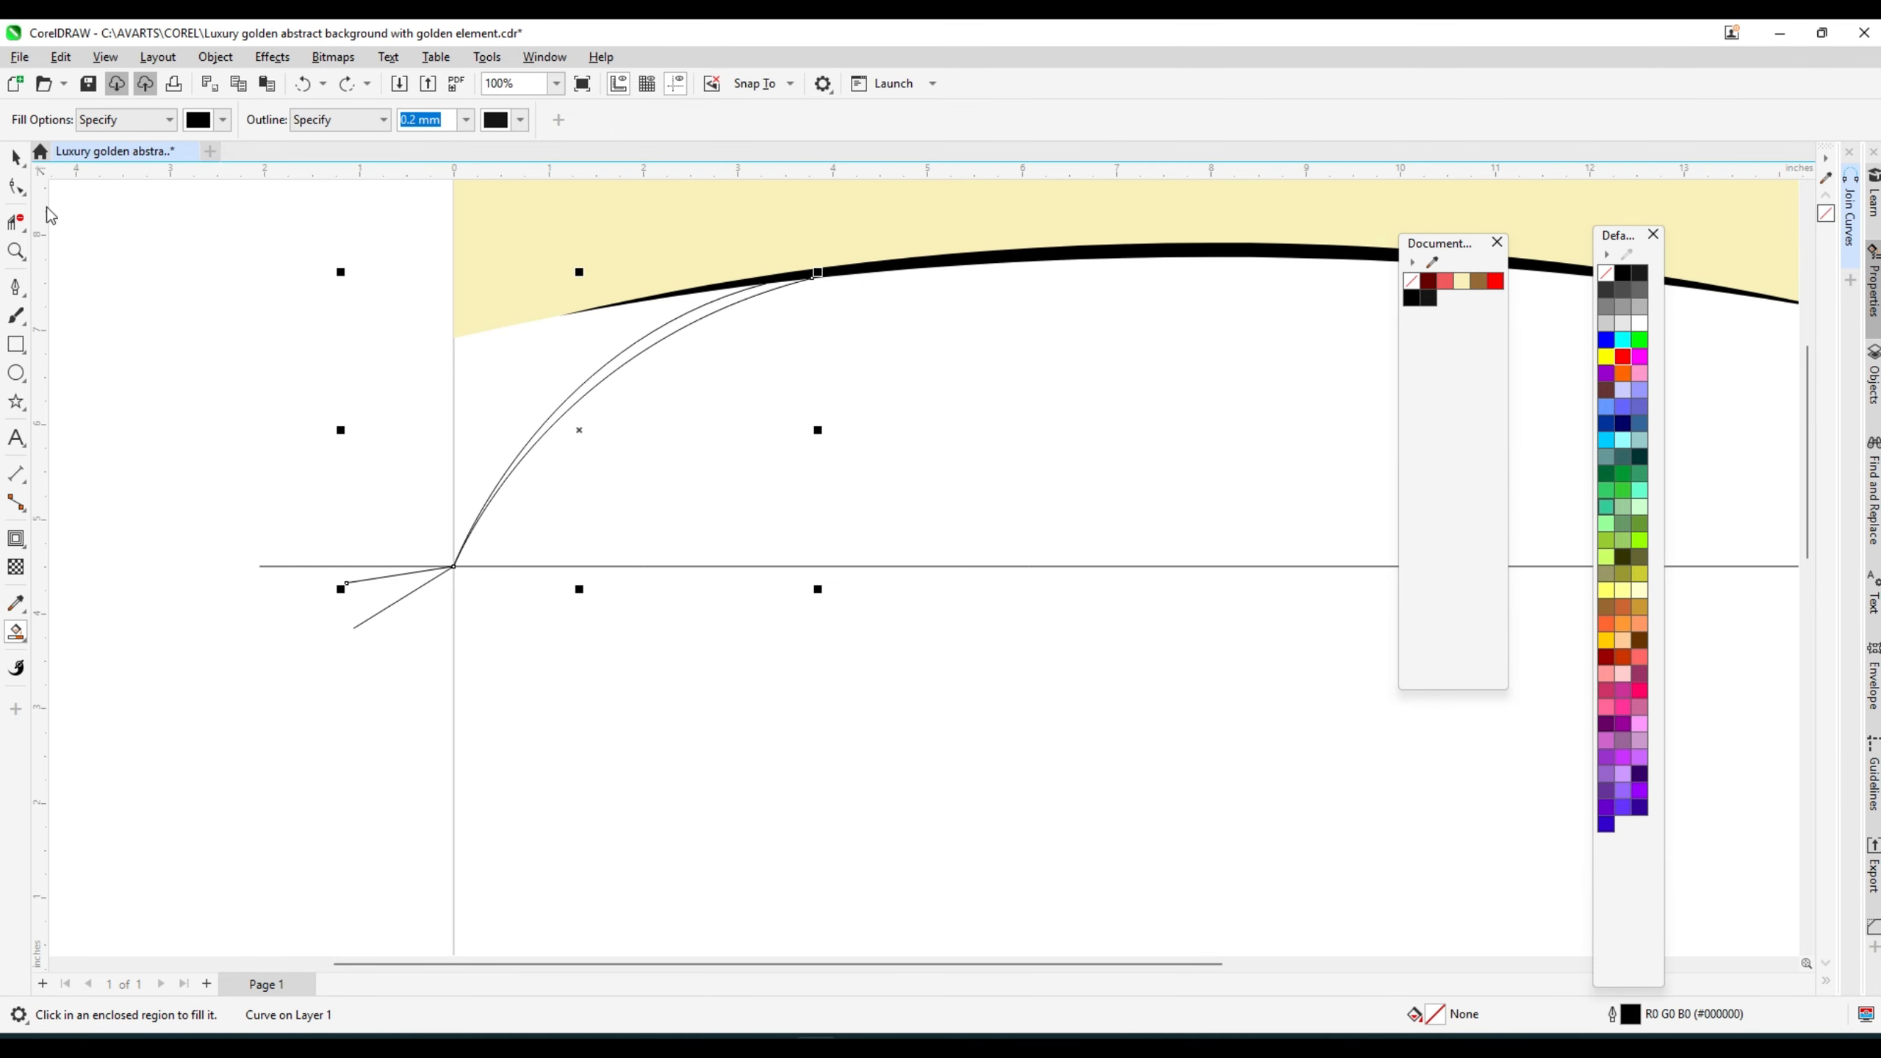
- Give the cream upper band a black outline
key("space")
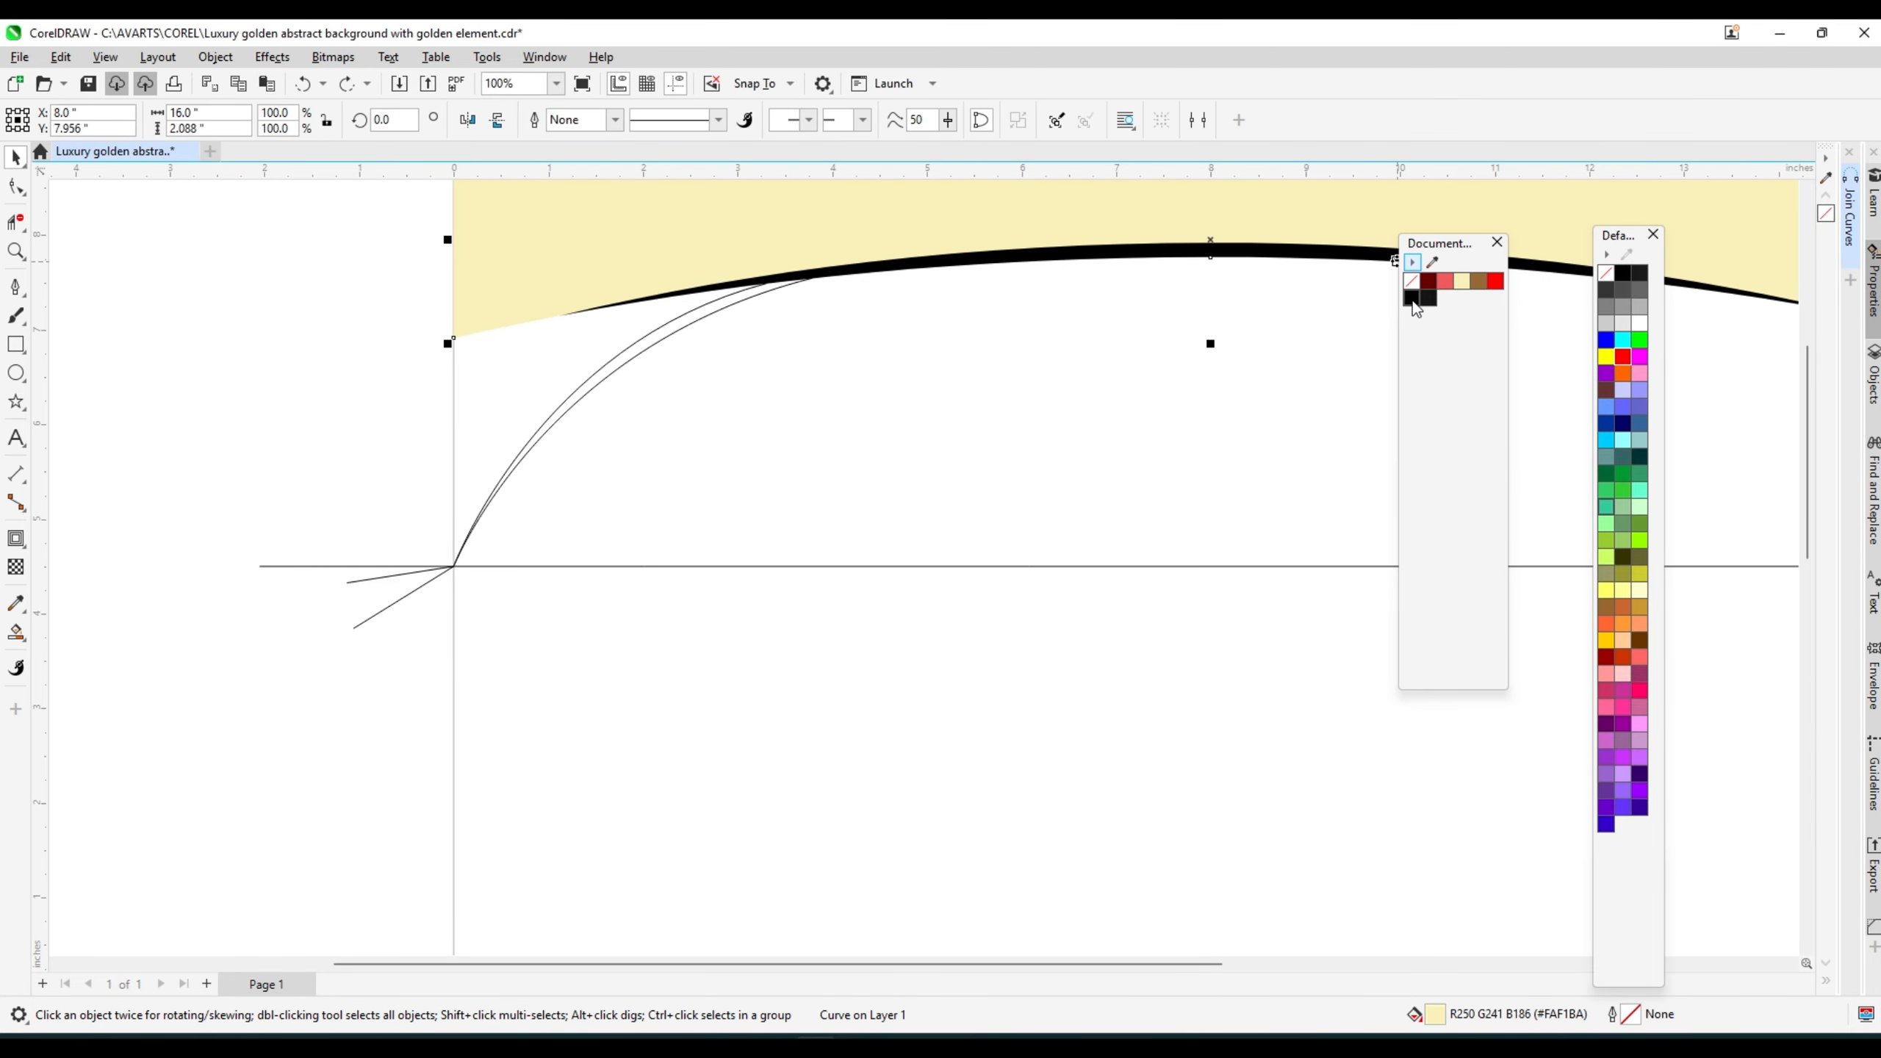
right_click(1414, 298)
left_click(225, 363)
- Retry the Smart Fill on the corner region beneath the outlined cream band
left_click(17, 634)
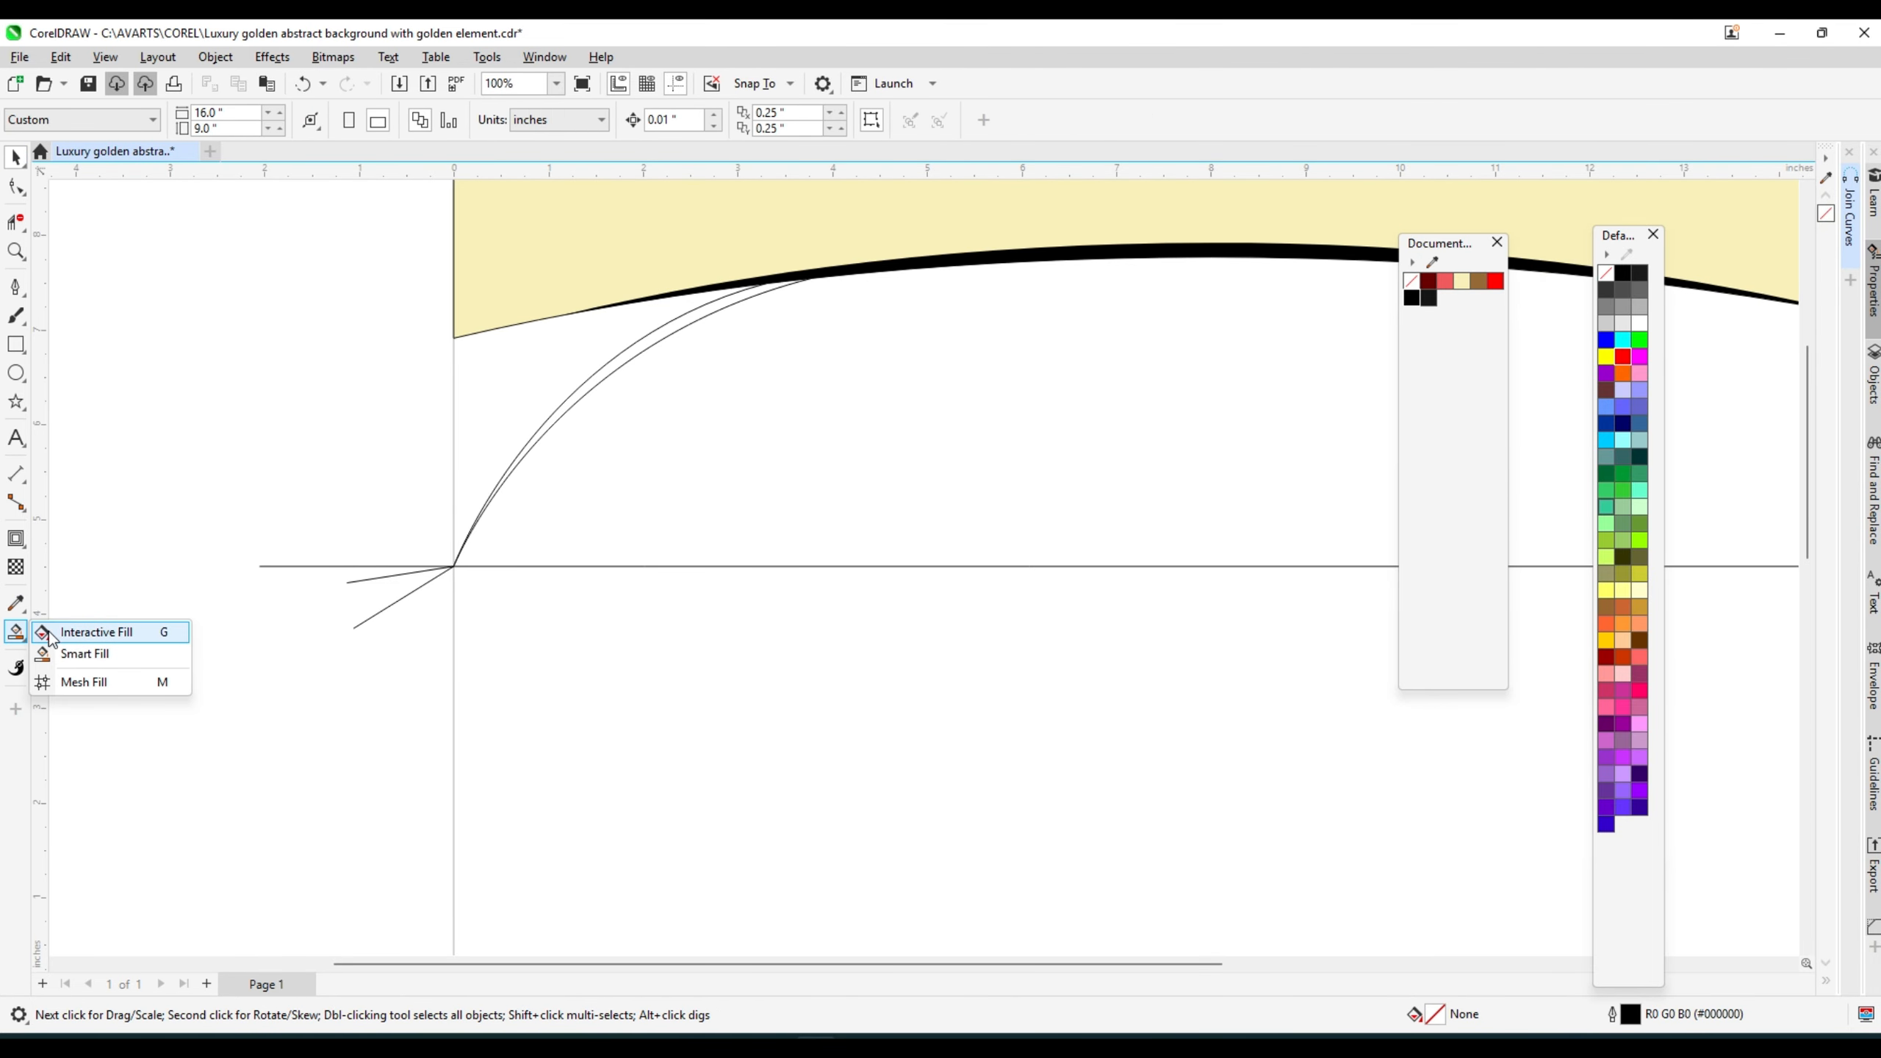
left_click(83, 653)
left_click(528, 390)
key("ctrl+z")
- Smart Fill the thin sliver between the two Pen curves and recolour it brown (R149 G106 B55)
scroll(761, 295, "up", 2)
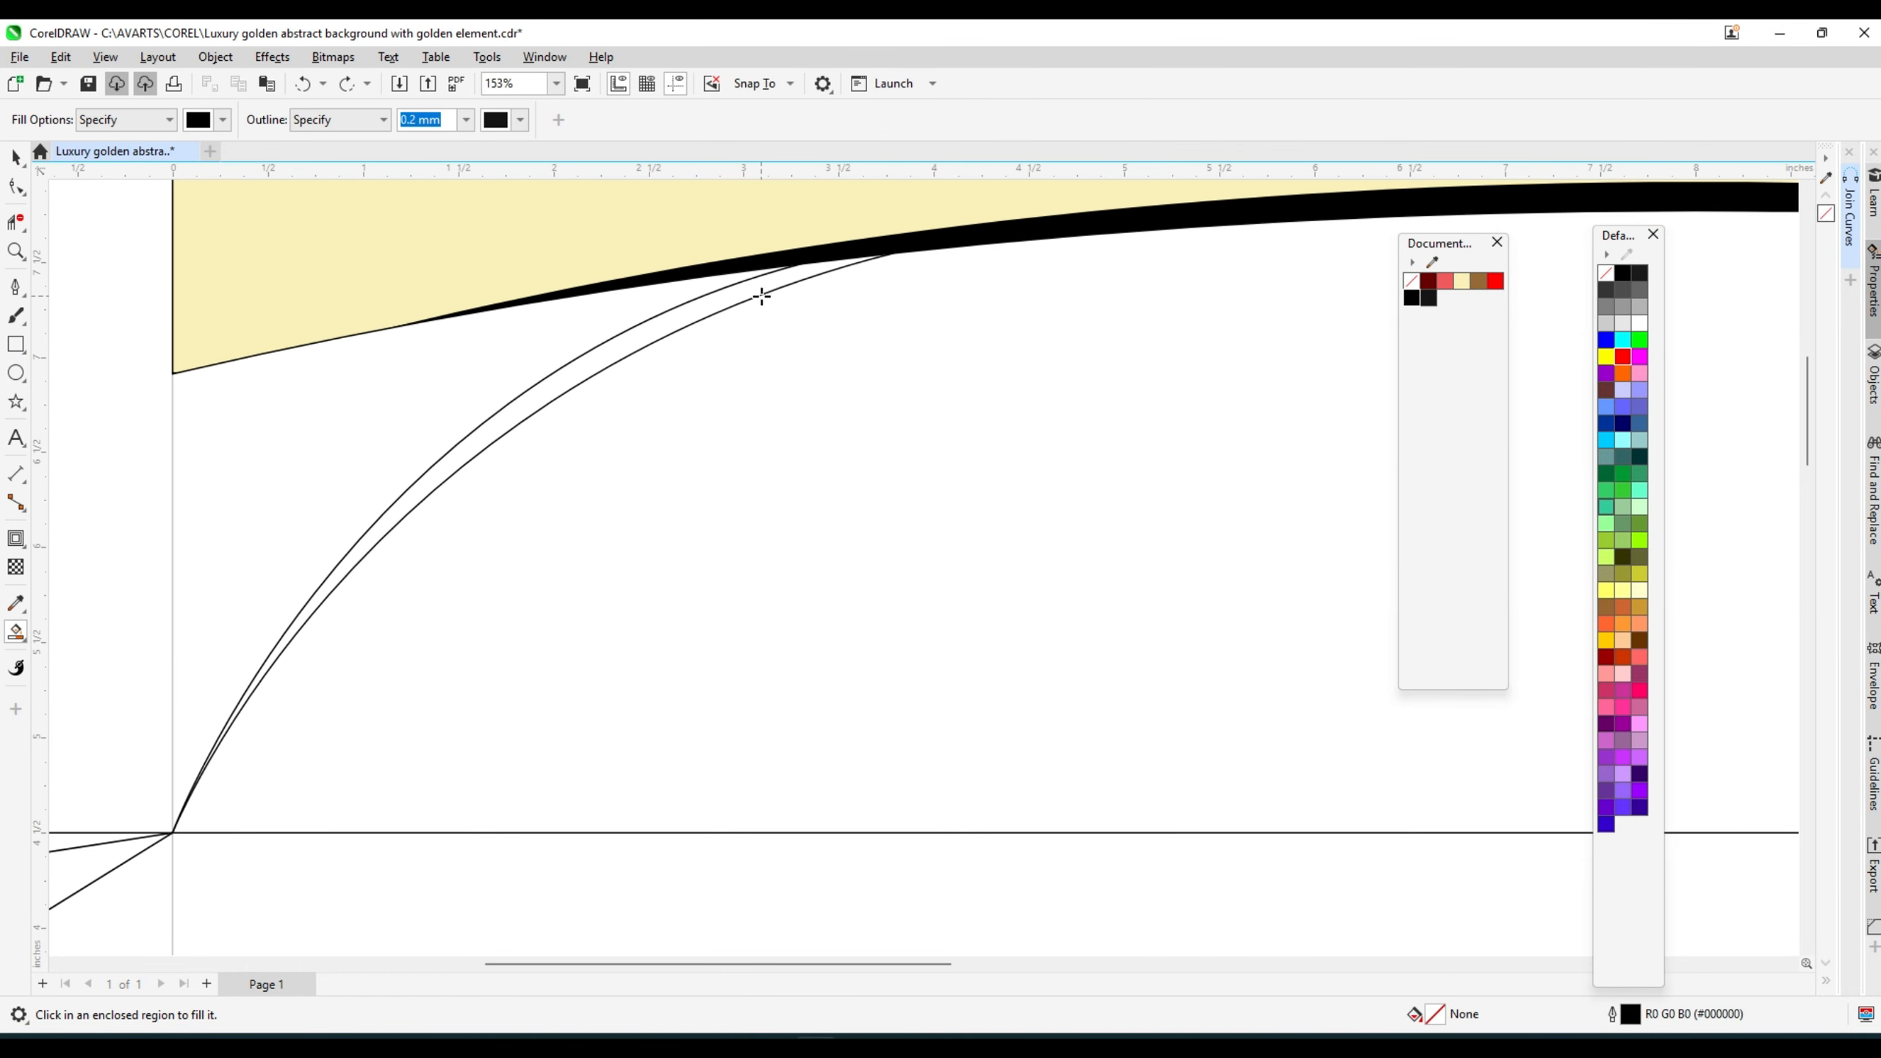
left_click(766, 289)
scroll(765, 289, "down", 3)
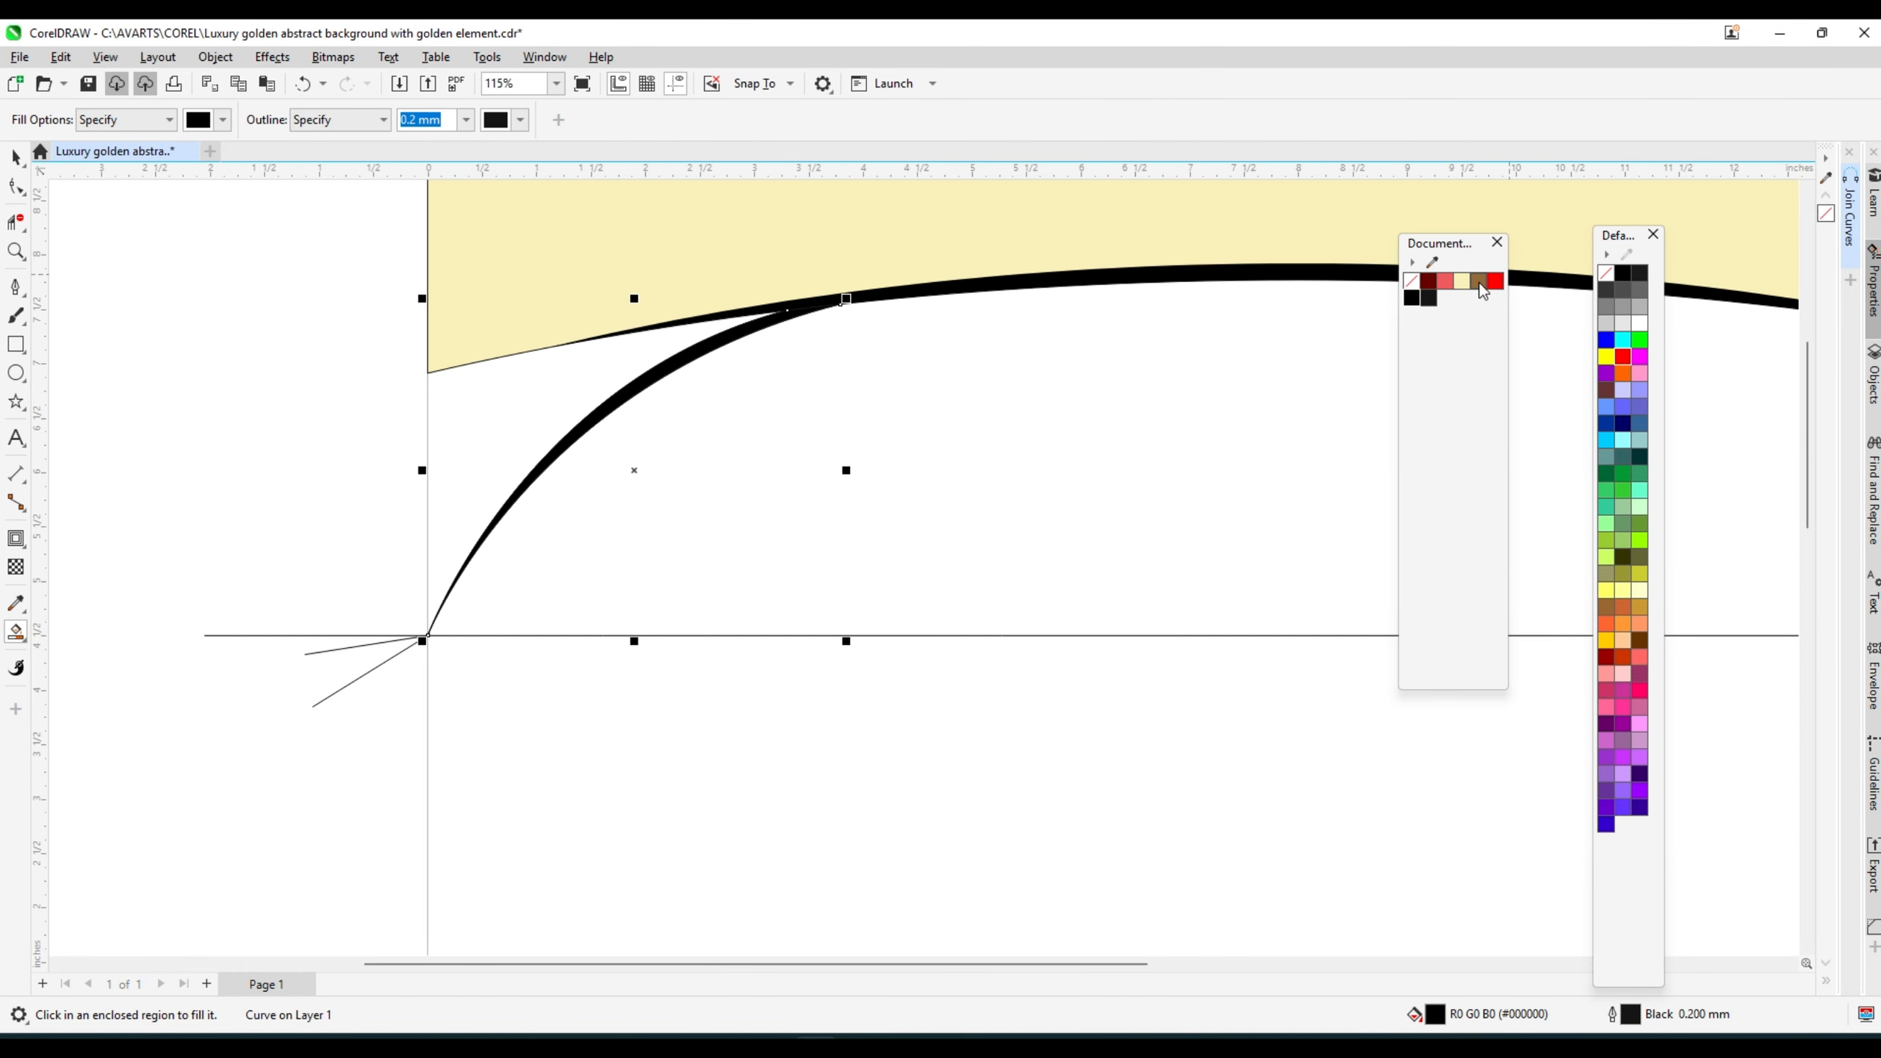
left_click(1479, 283)
- Try to Smart Fill the corner region above the brown sliver, and shift the sliver aside to inspect the curves beneath
left_click(462, 416)
key("ctrl+z")
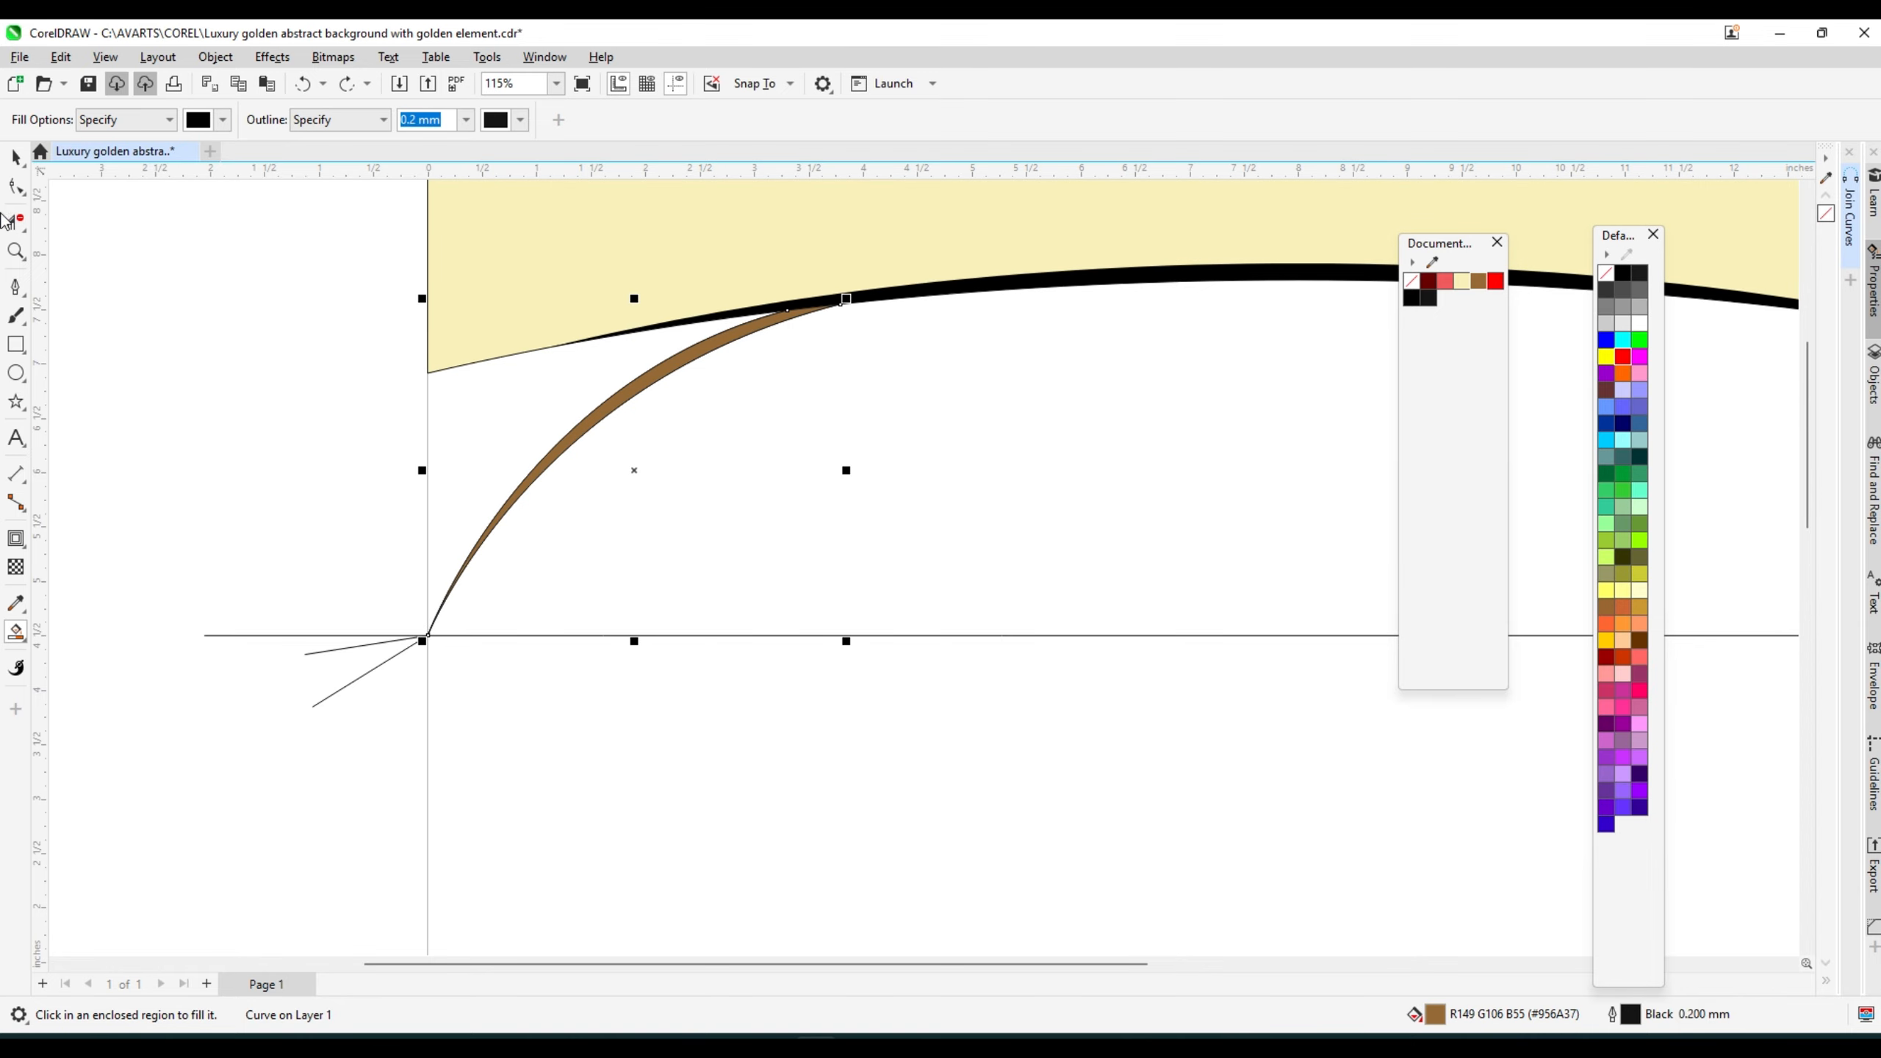
key("space")
scroll(396, 419, "up", 1)
scroll(395, 419, "up", 4)
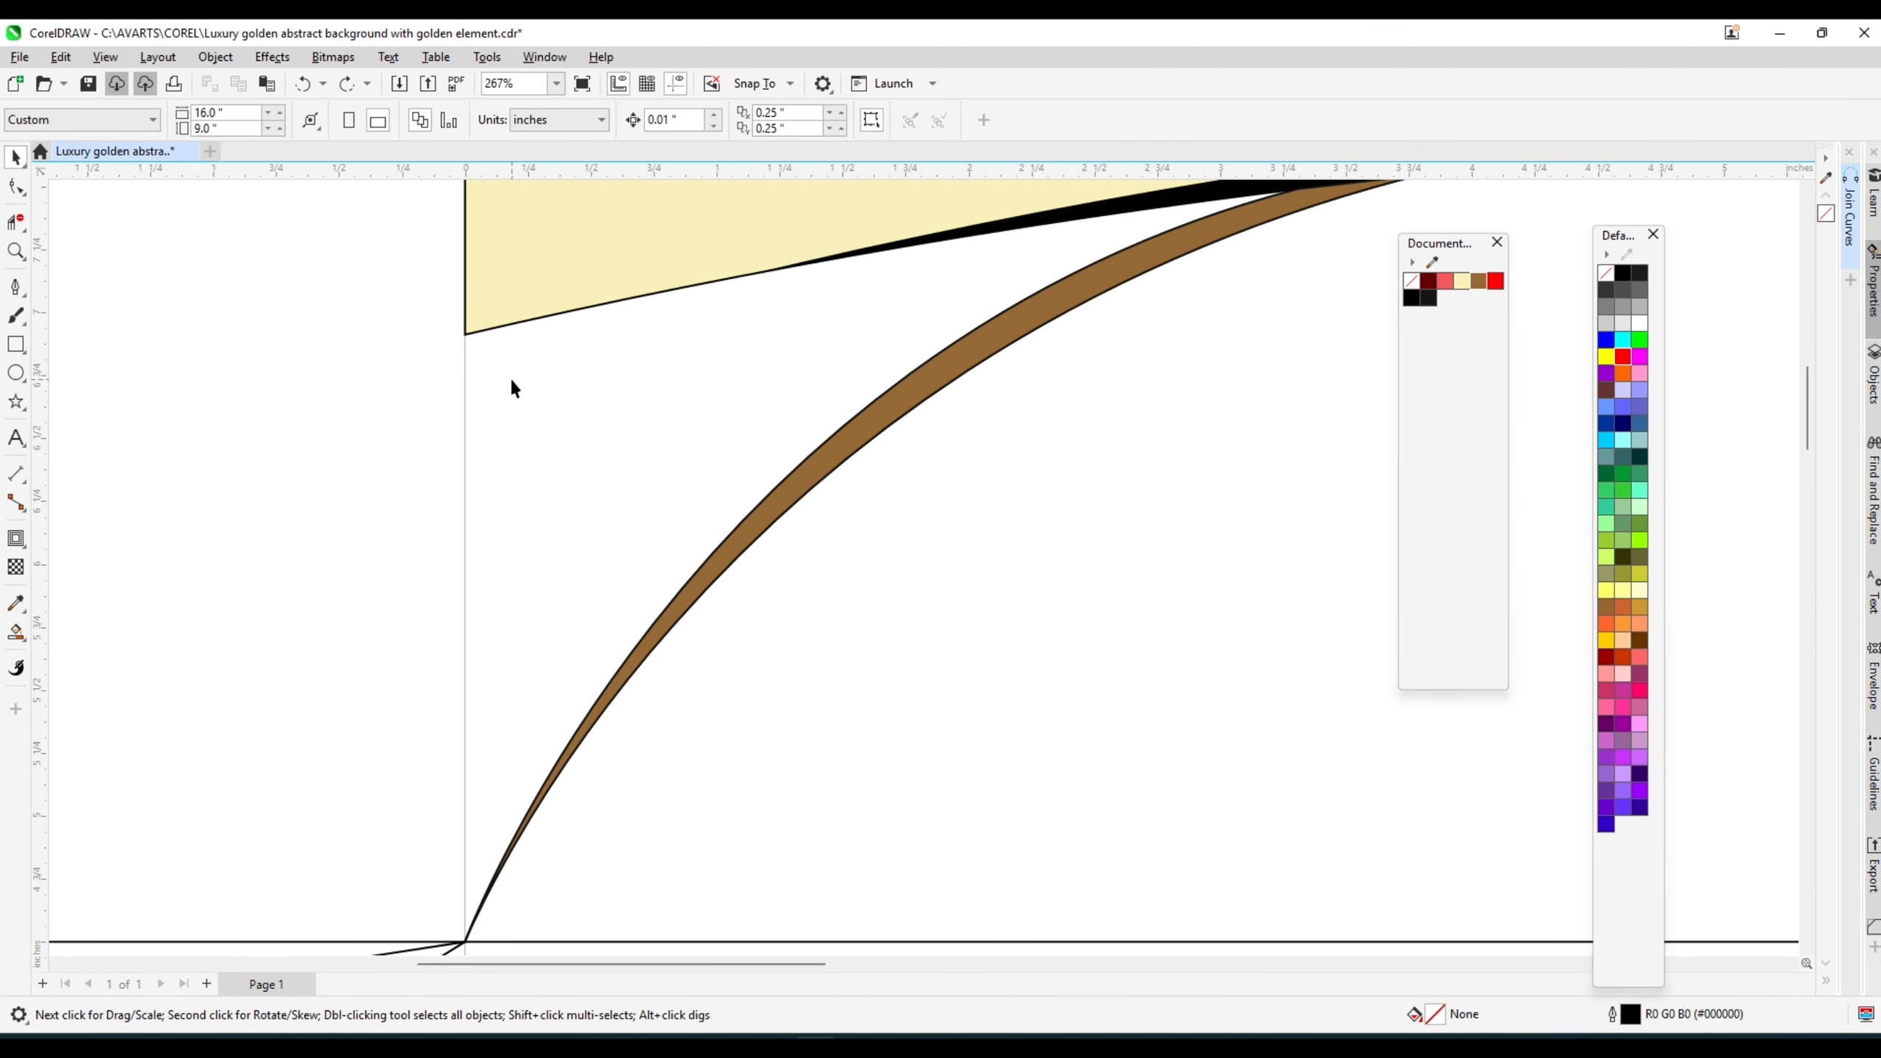
scroll(512, 383, "down", 3)
scroll(1024, 285, "up", 6)
left_click(834, 345)
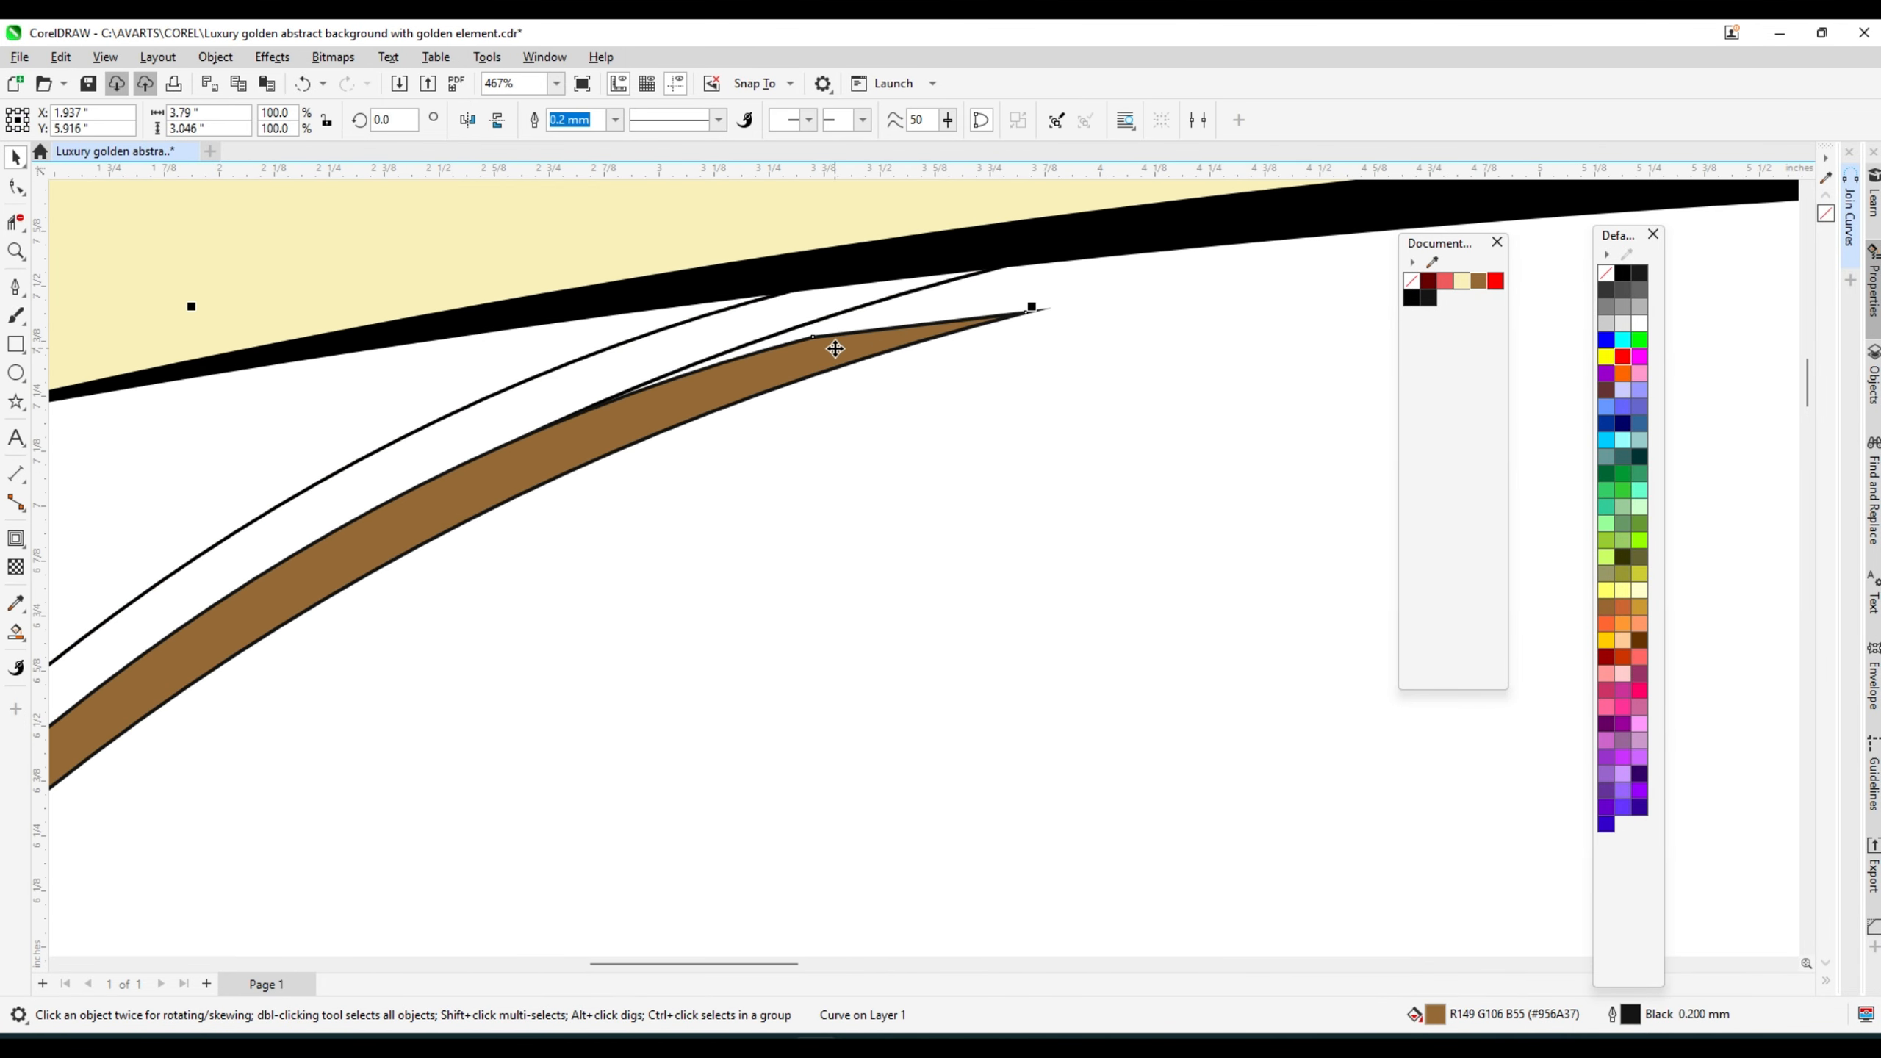
key("ctrl+z")
- Add a black outline to the page-sized rectangle
scroll(907, 305, "down", 6)
left_click_drag(636, 372, 645, 429)
right_click(1422, 297)
- Smart Fill the corner region between the cream band, the page's left edge and the brown sliver with black
scroll(792, 350, "up", 1)
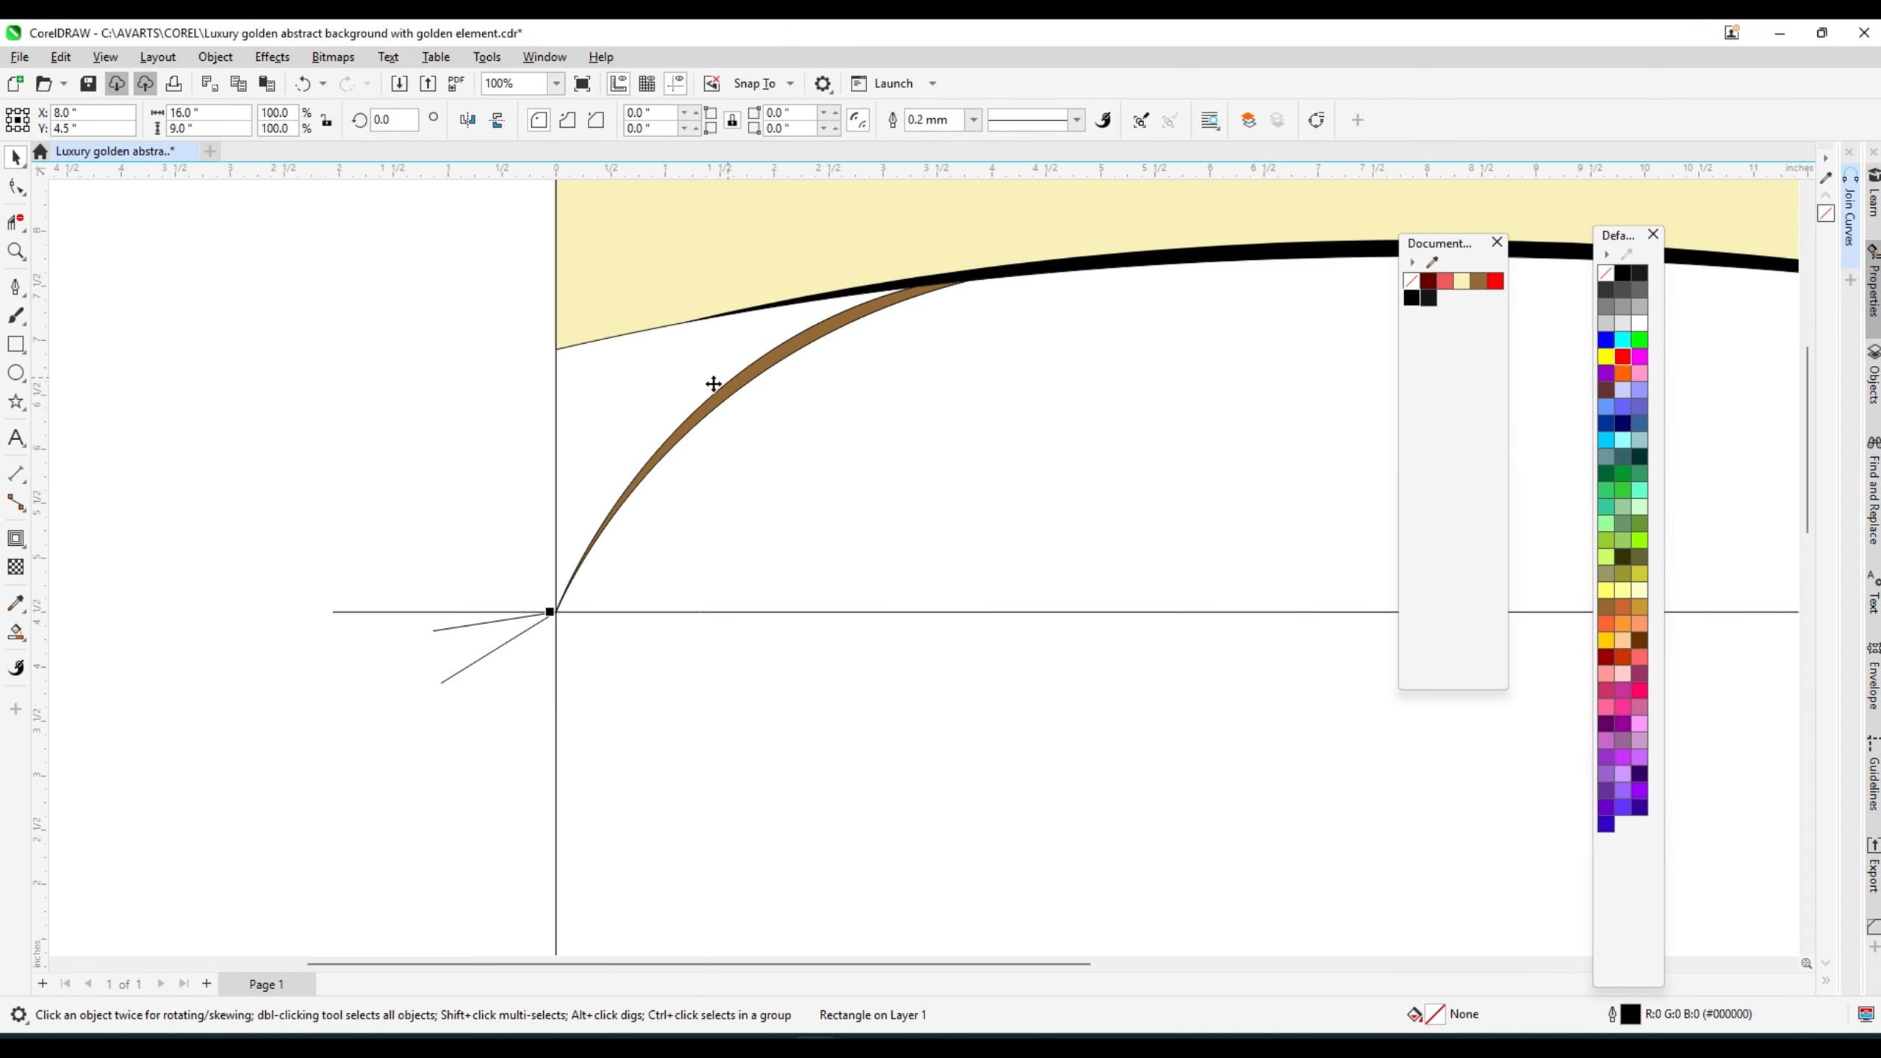
left_click(604, 412)
scroll(604, 412, "down", 2)
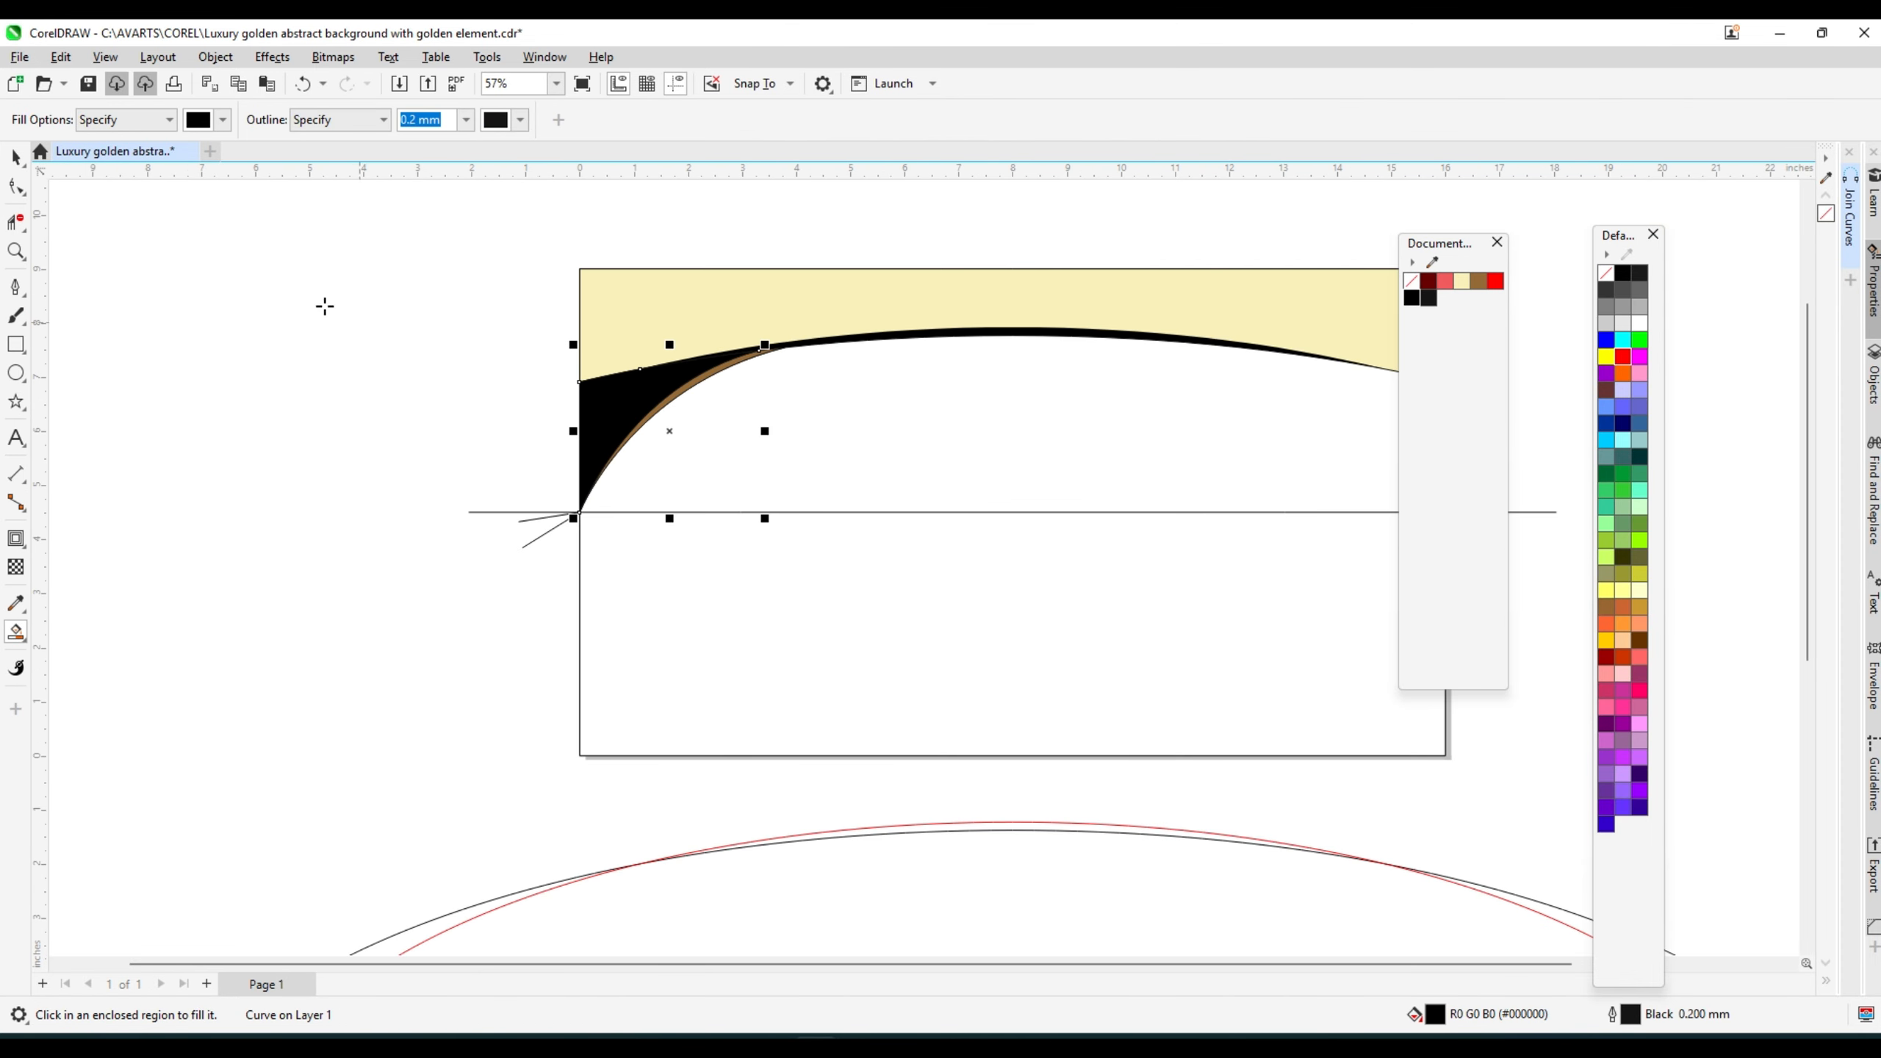
- Select and delete the two Pen curves and the horizontal construction line
left_click(16, 157)
left_click(539, 433)
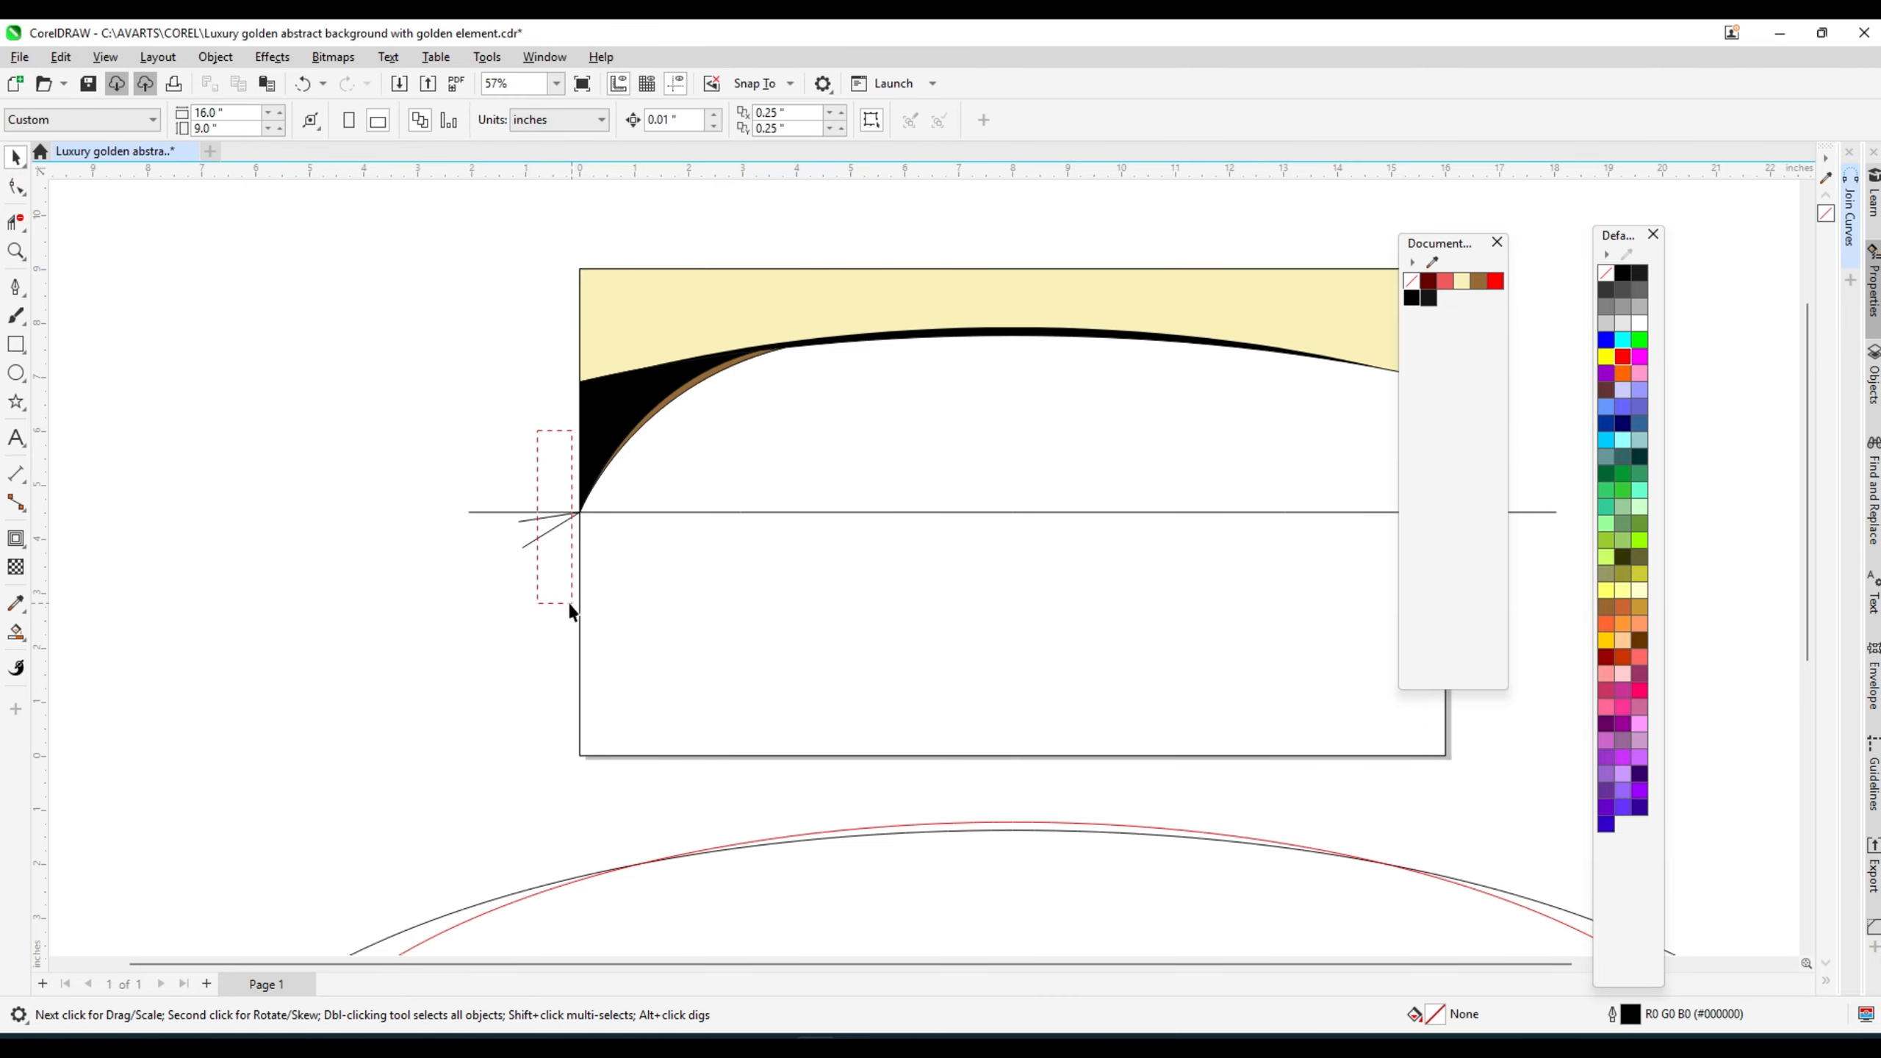
left_click_drag(567, 603, 567, 603)
key("Delete")
scroll(652, 389, "down", 1)
scroll(662, 381, "up", 2)
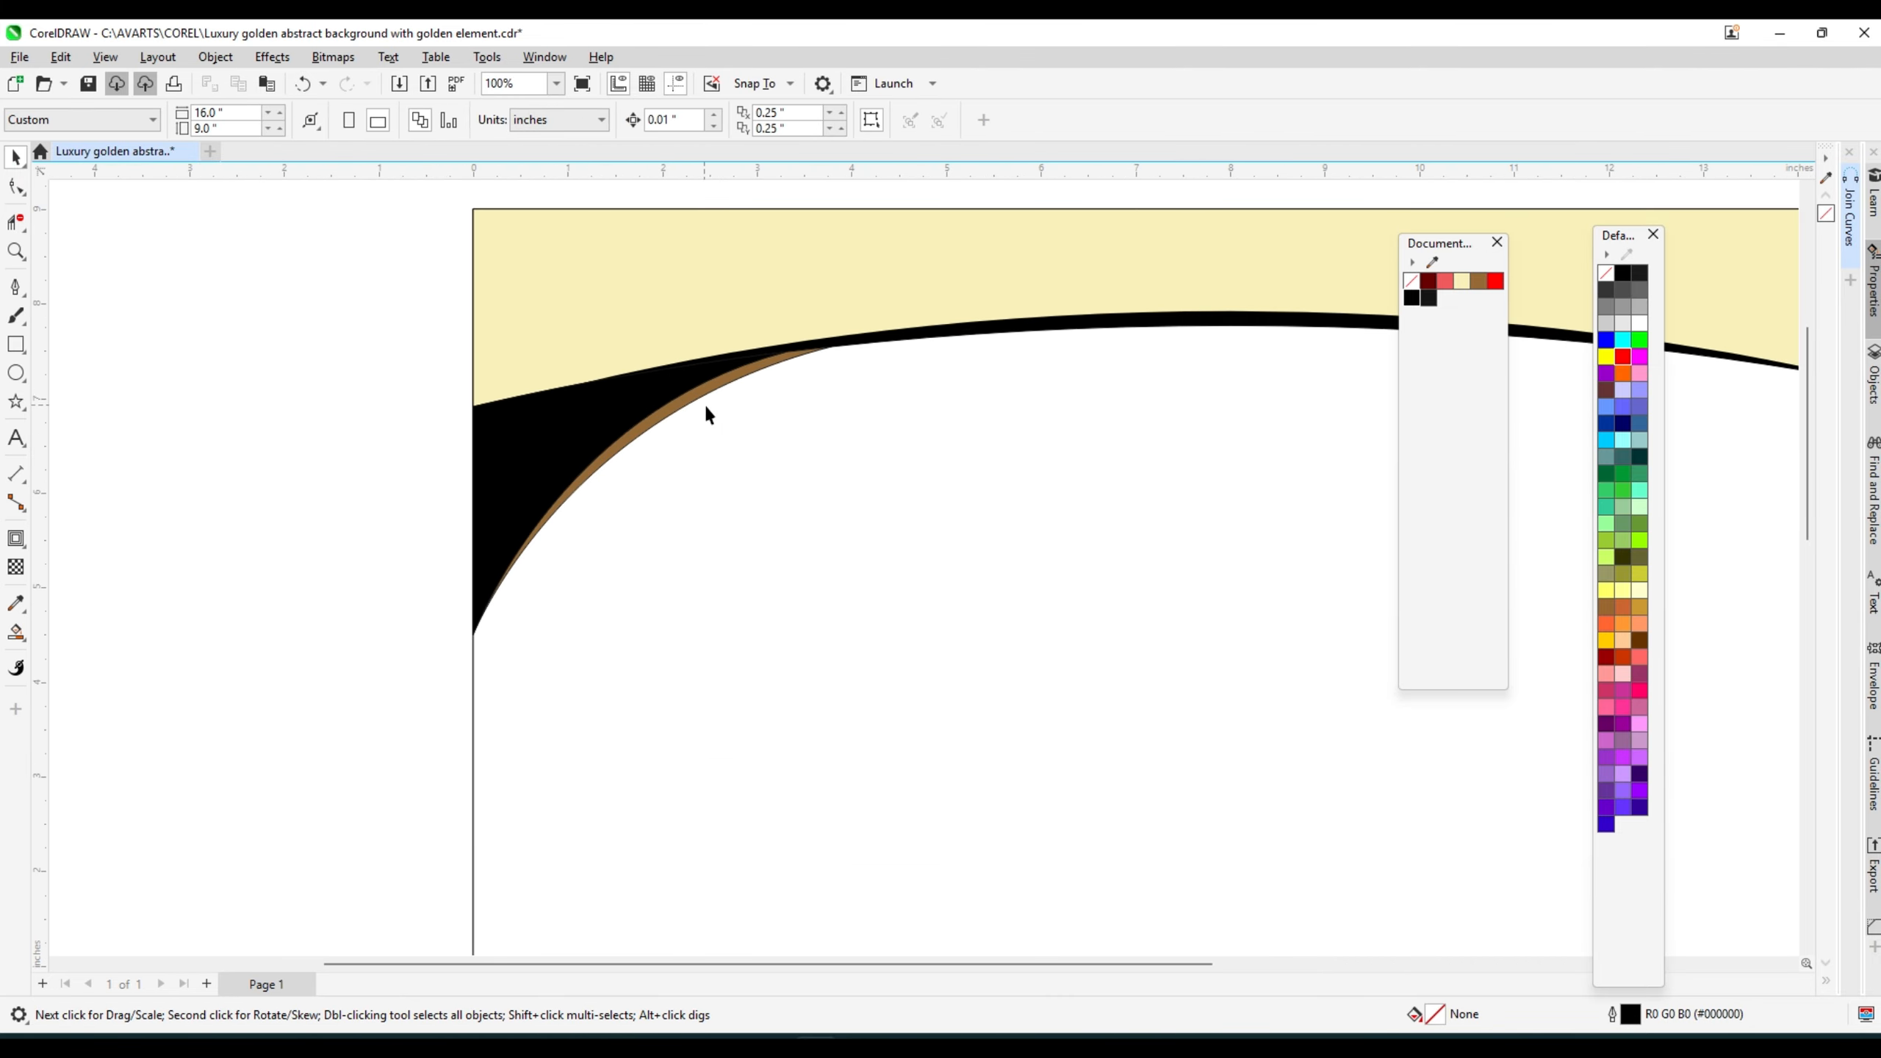
- Remove the outlines of the brown sliver and the black corner shape together
left_click(703, 388)
scroll(474, 428, "down", 3)
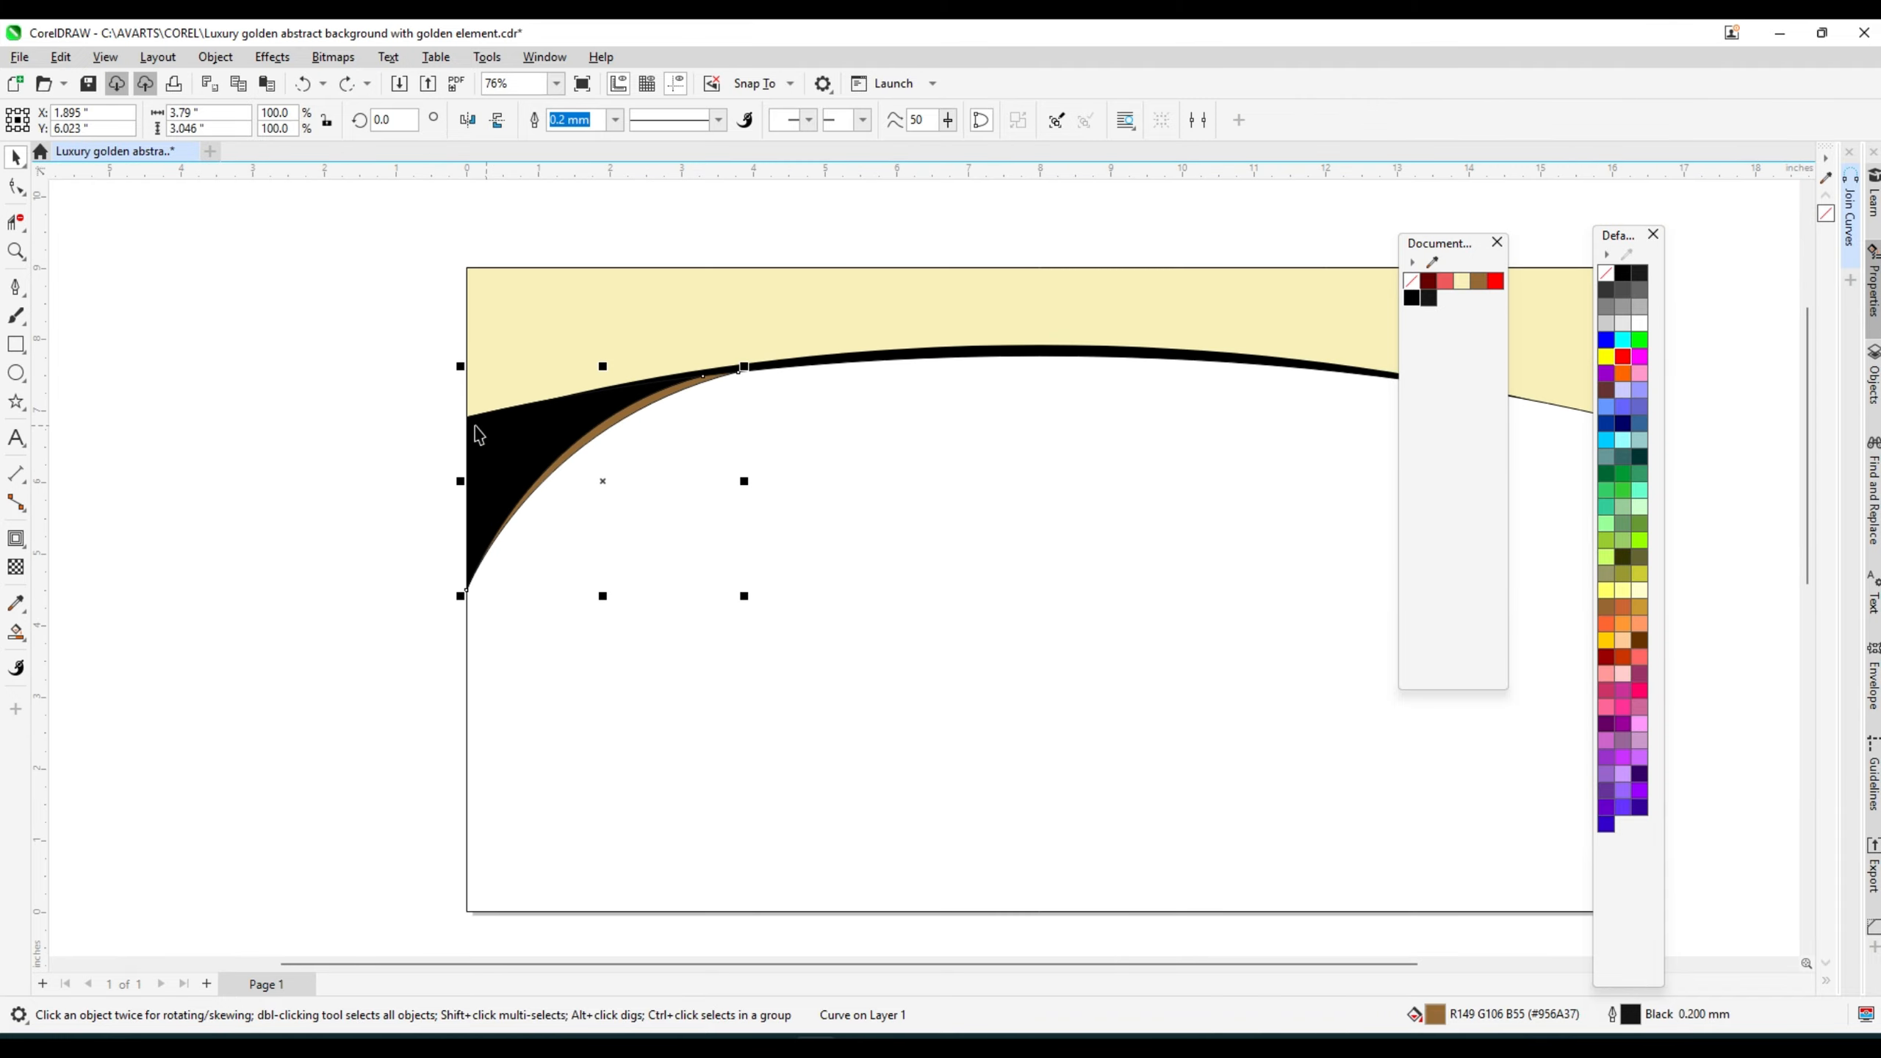
left_click(331, 363)
left_click_drag(768, 566, 770, 568)
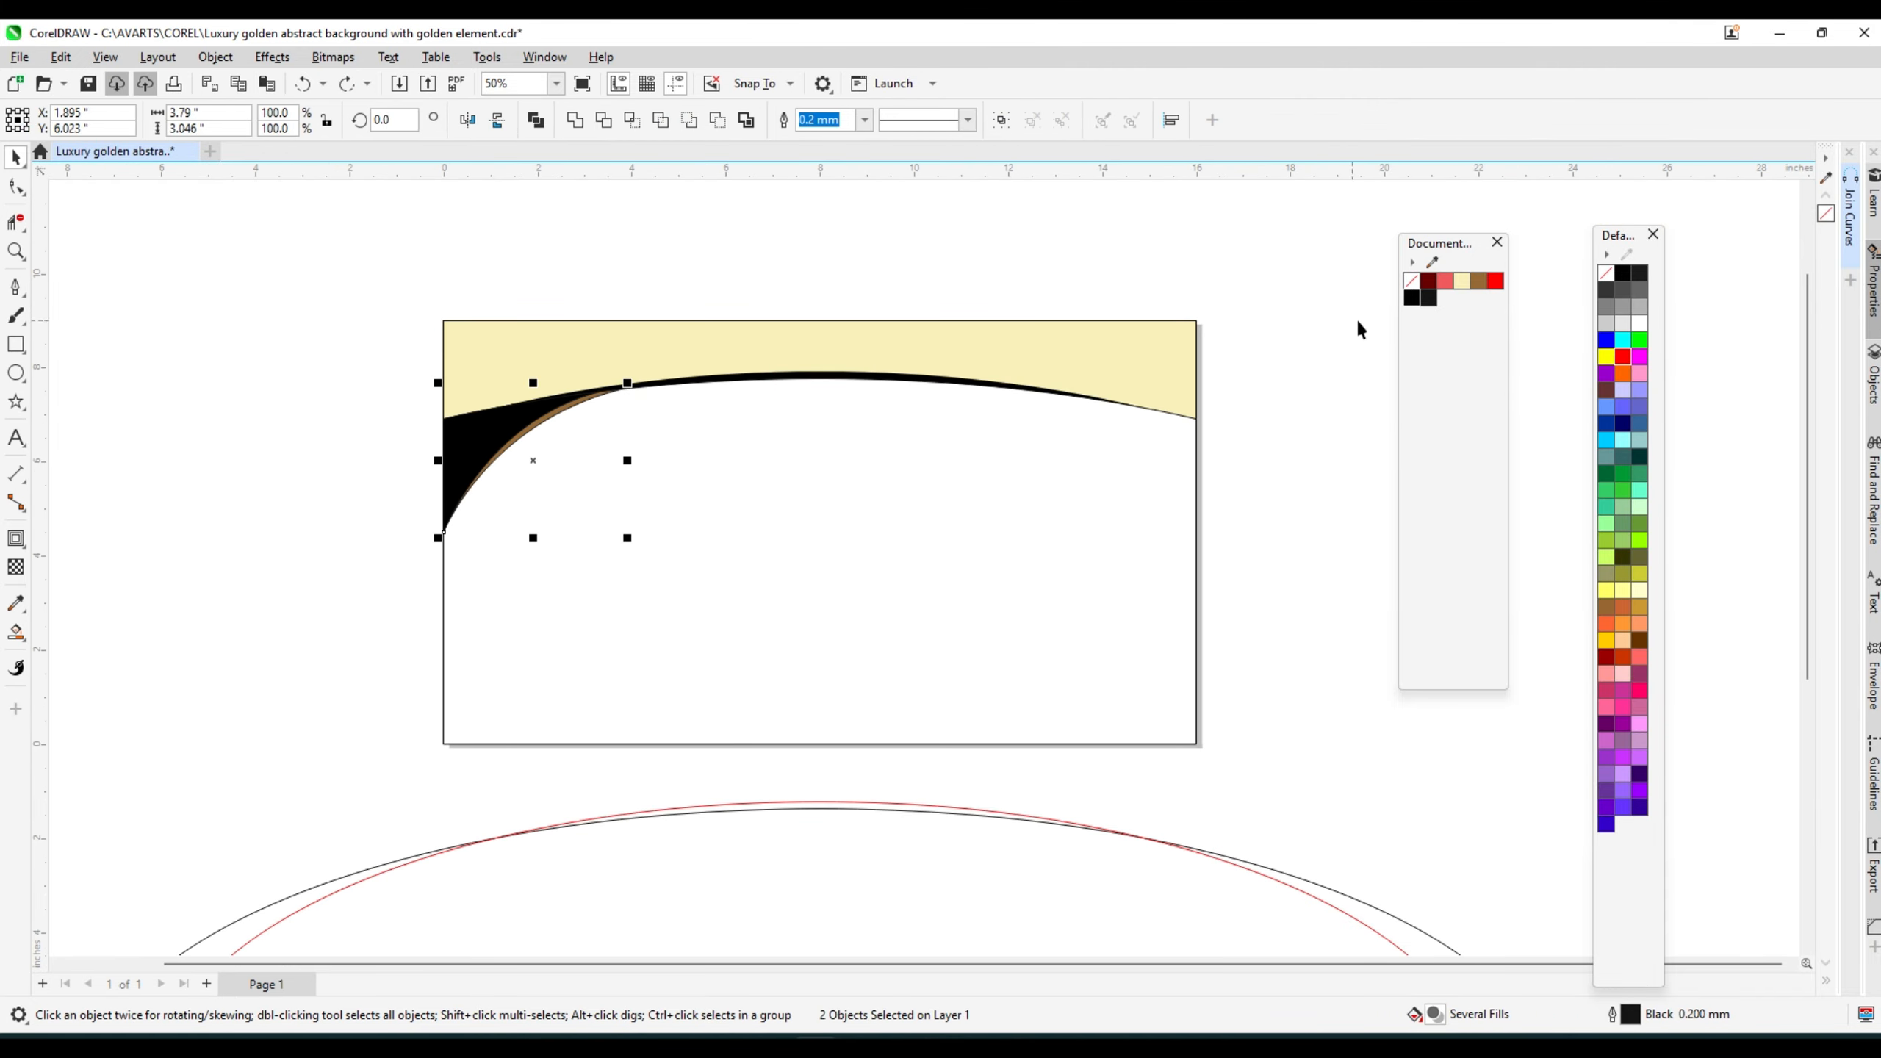
left_click(827, 306)
- Apply a horizontal linear fountain fill to the cream band, with dark red at both ends and light red in the middle
left_click(752, 356)
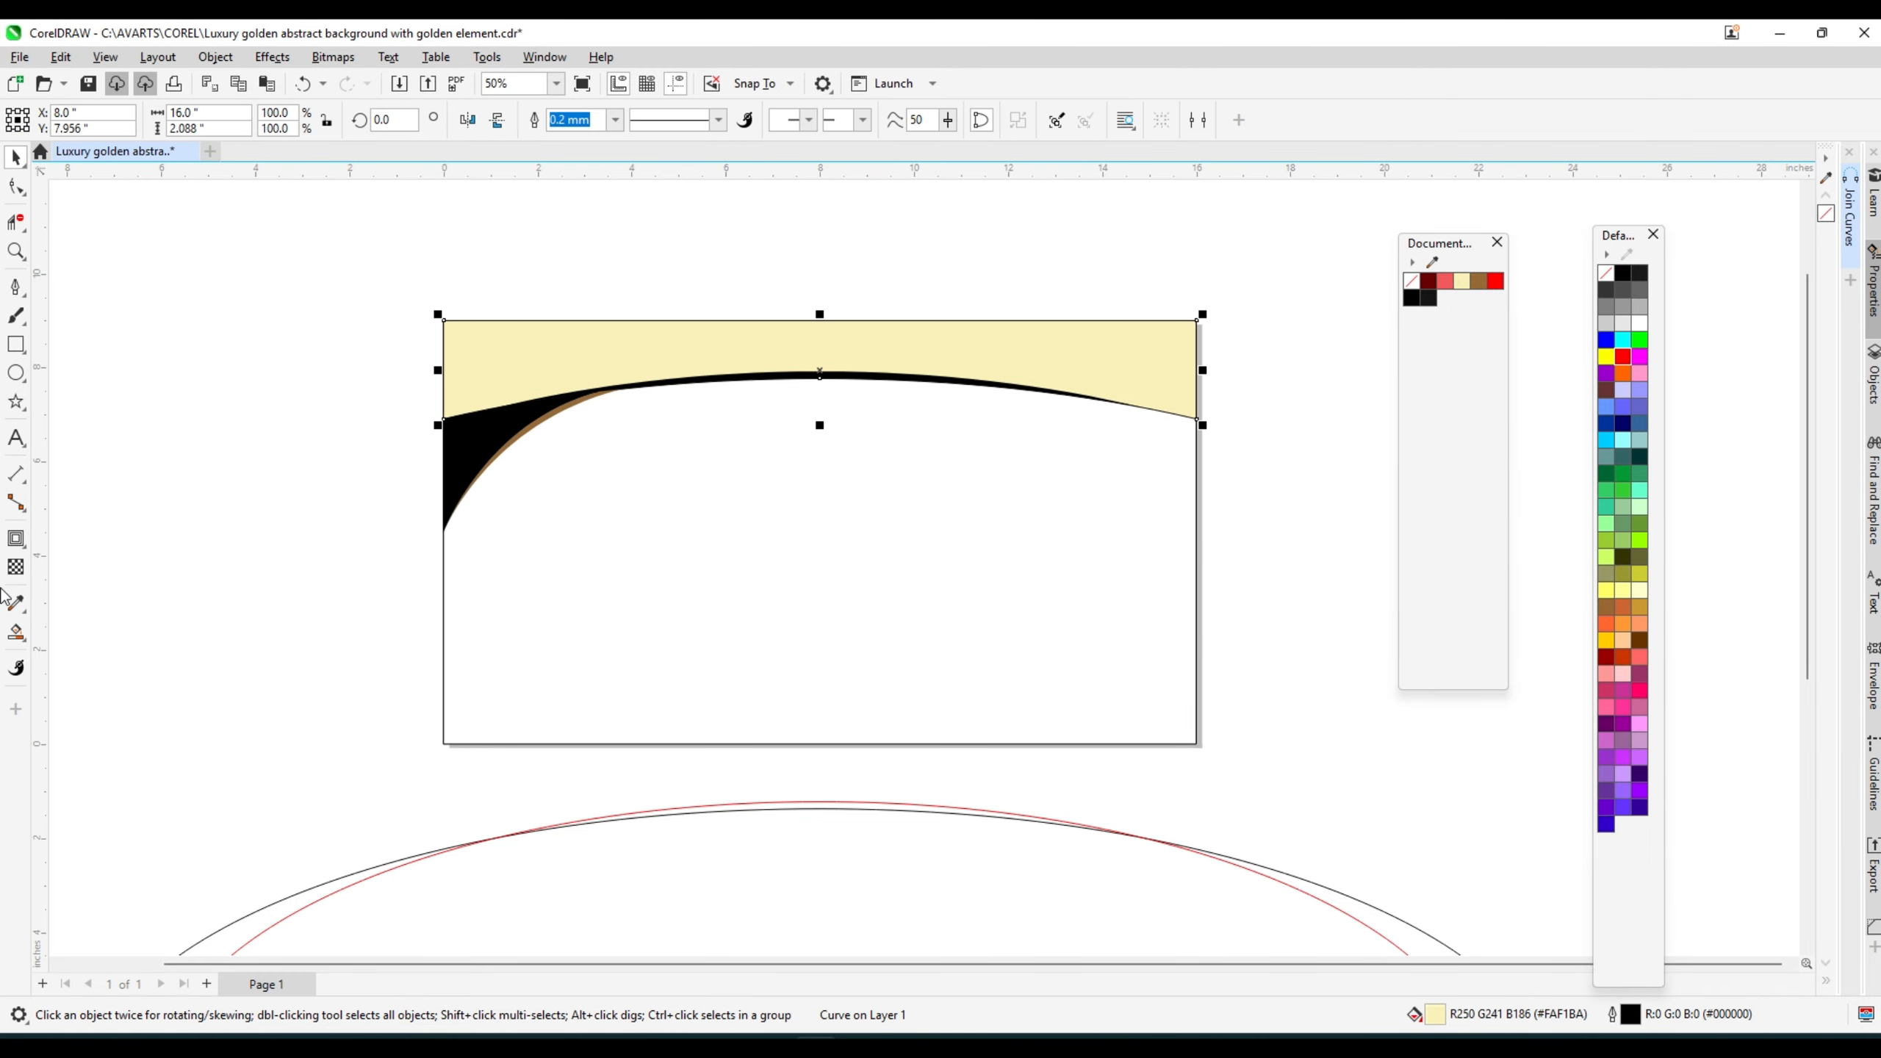
left_click(15, 631)
left_click(82, 629)
scroll(731, 343, "up", 1)
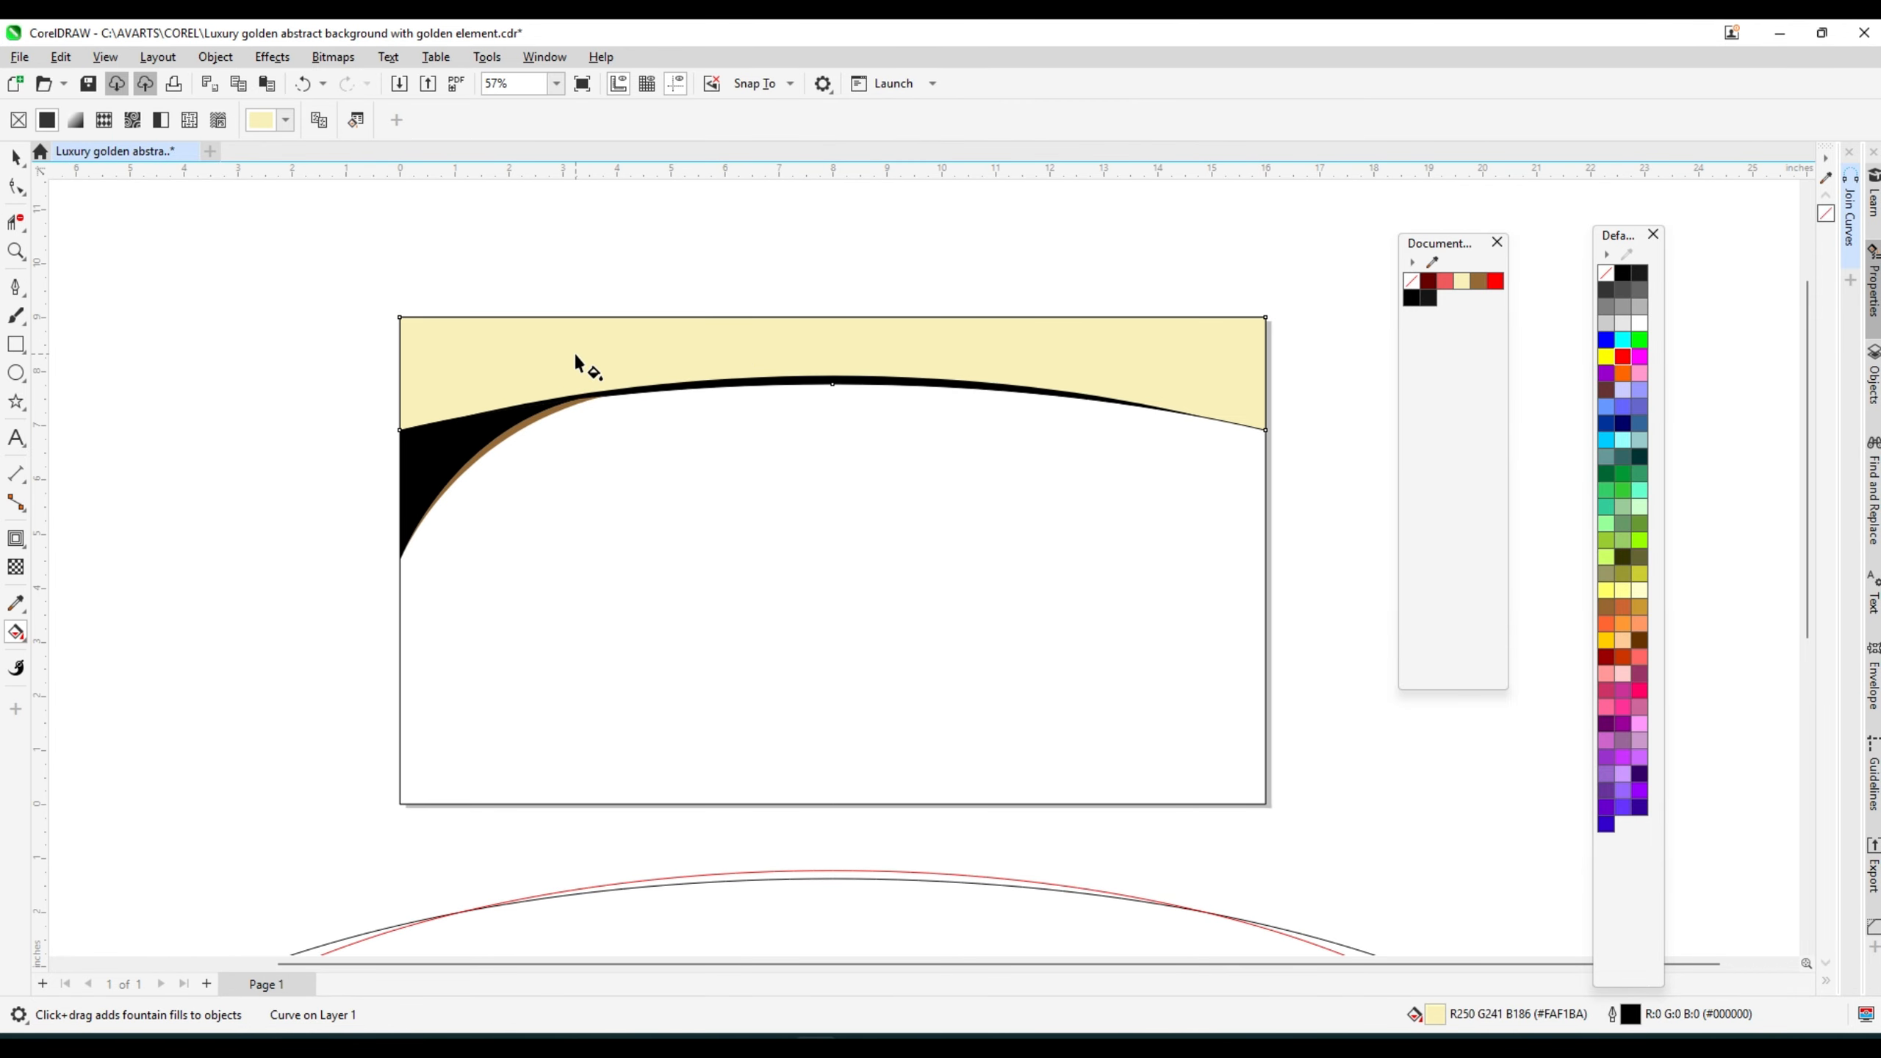
left_click_drag(449, 350, 1273, 351)
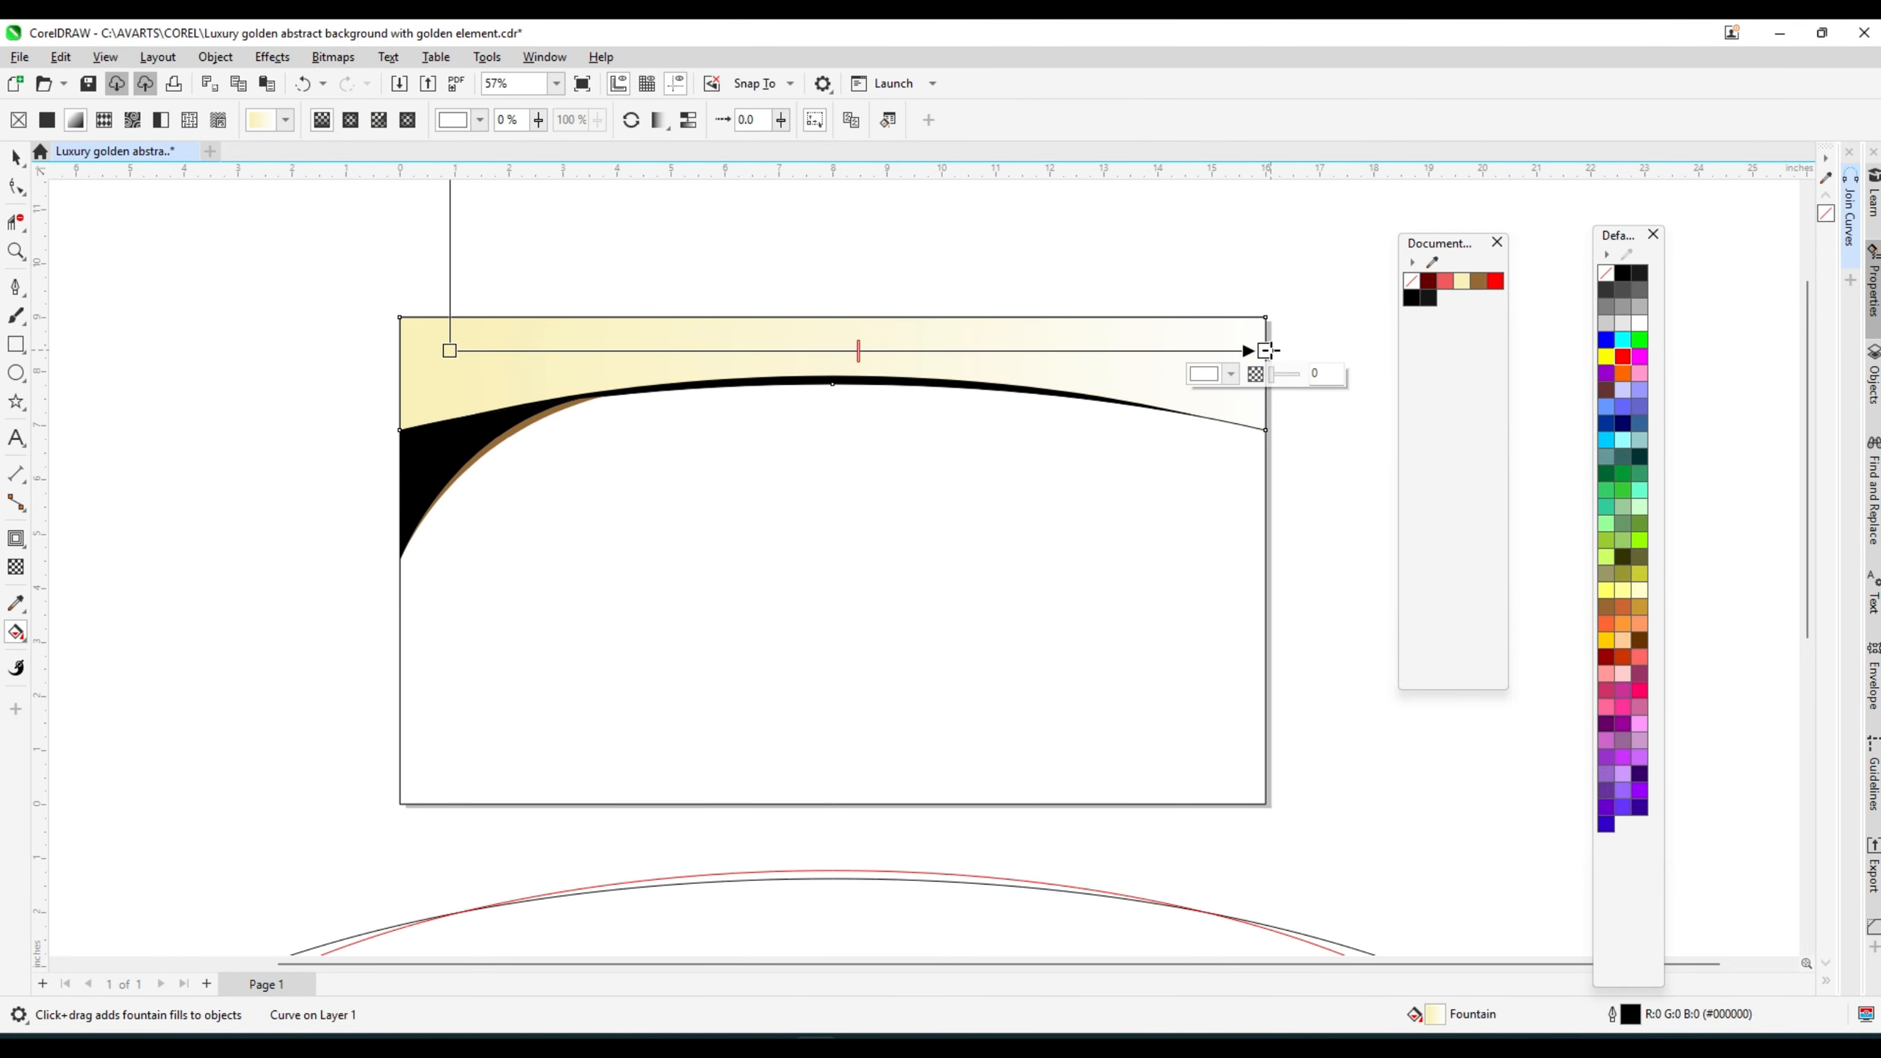
left_click(1428, 283)
left_click_drag(1431, 293, 450, 350)
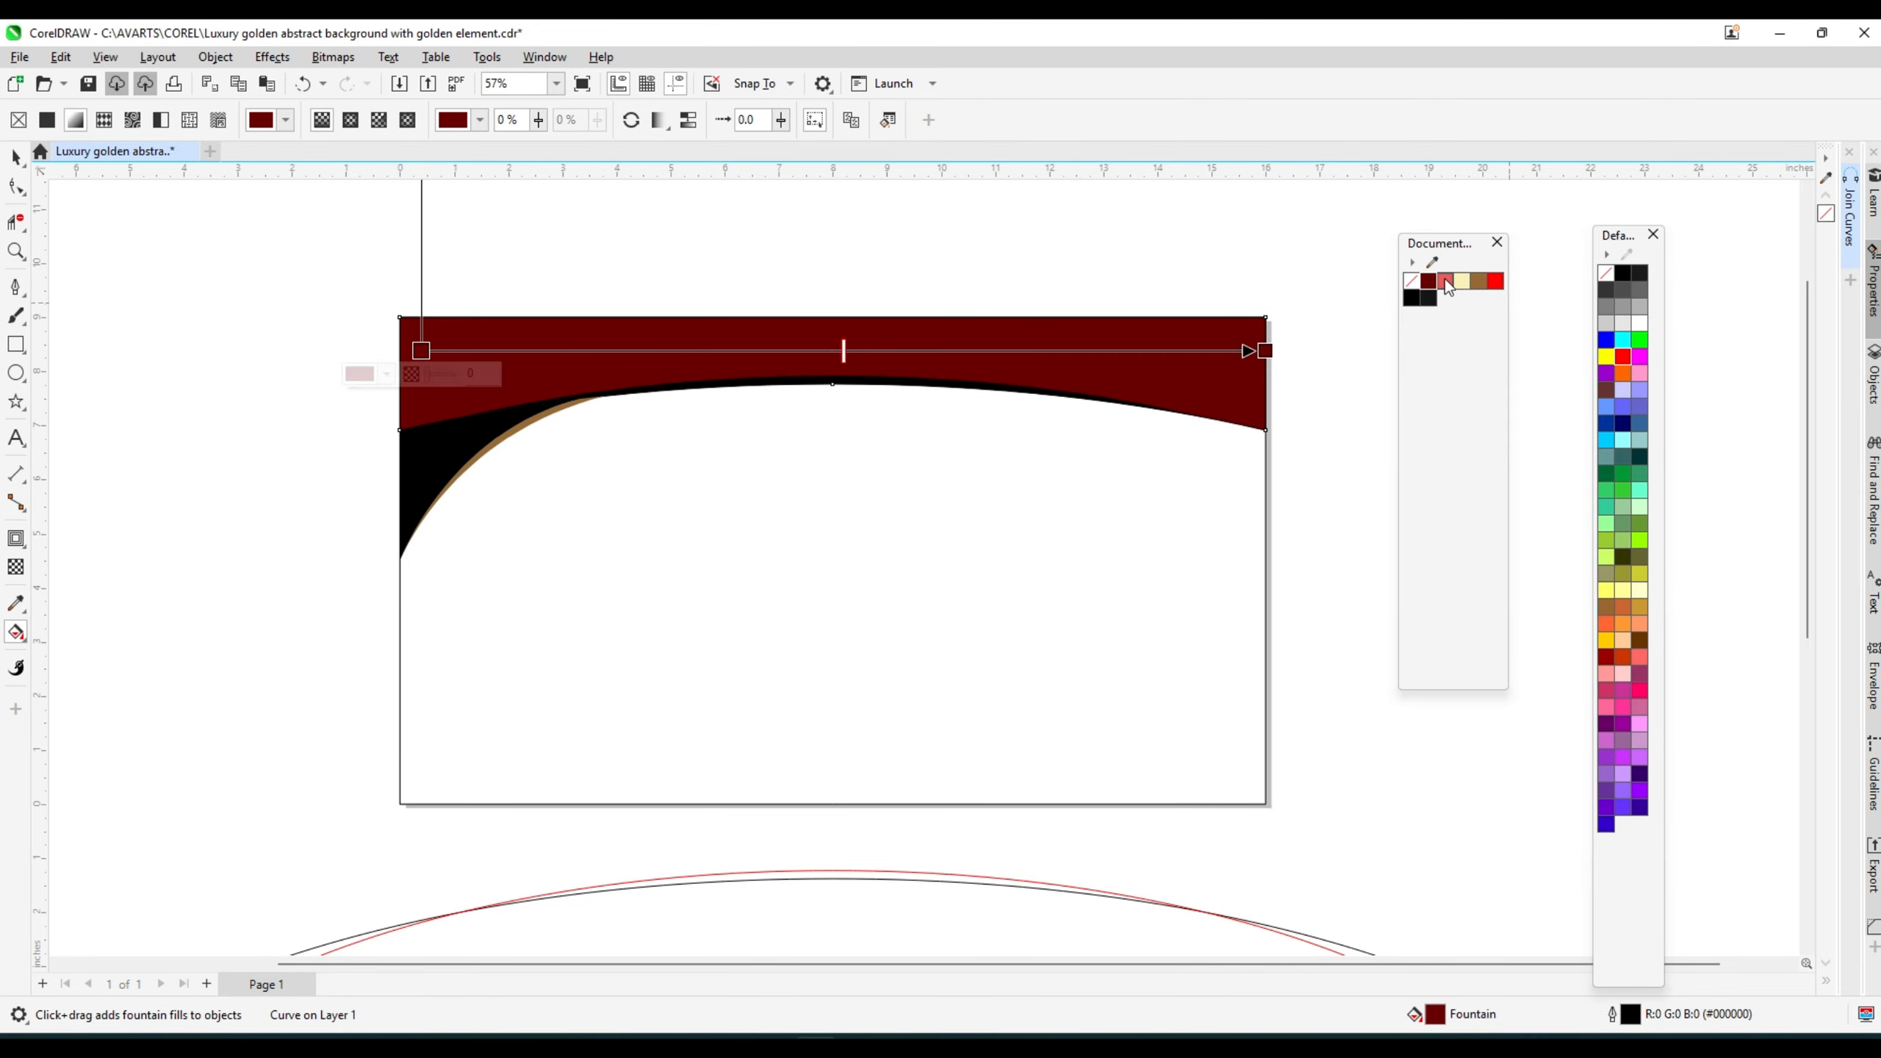
left_click_drag(1448, 287, 834, 349)
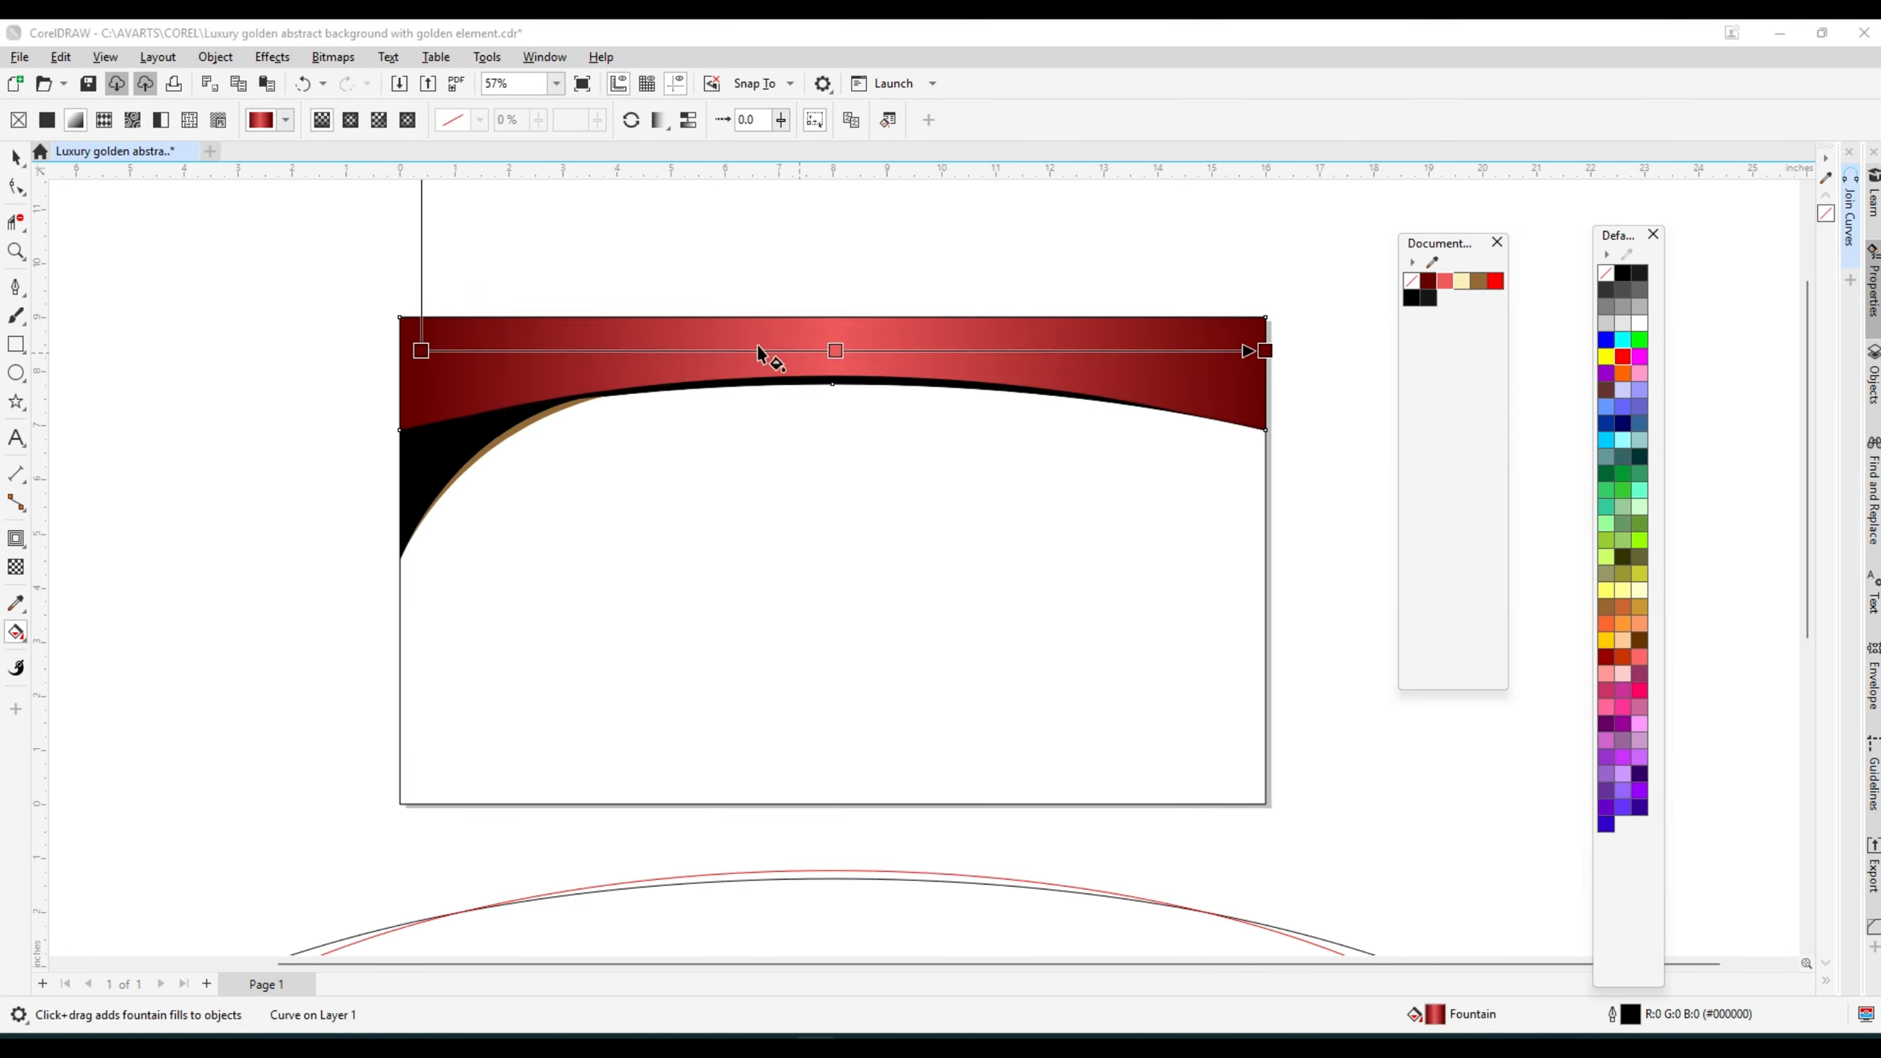
- Remove the outline from the red gradient band
left_click(18, 158)
right_click(1412, 280)
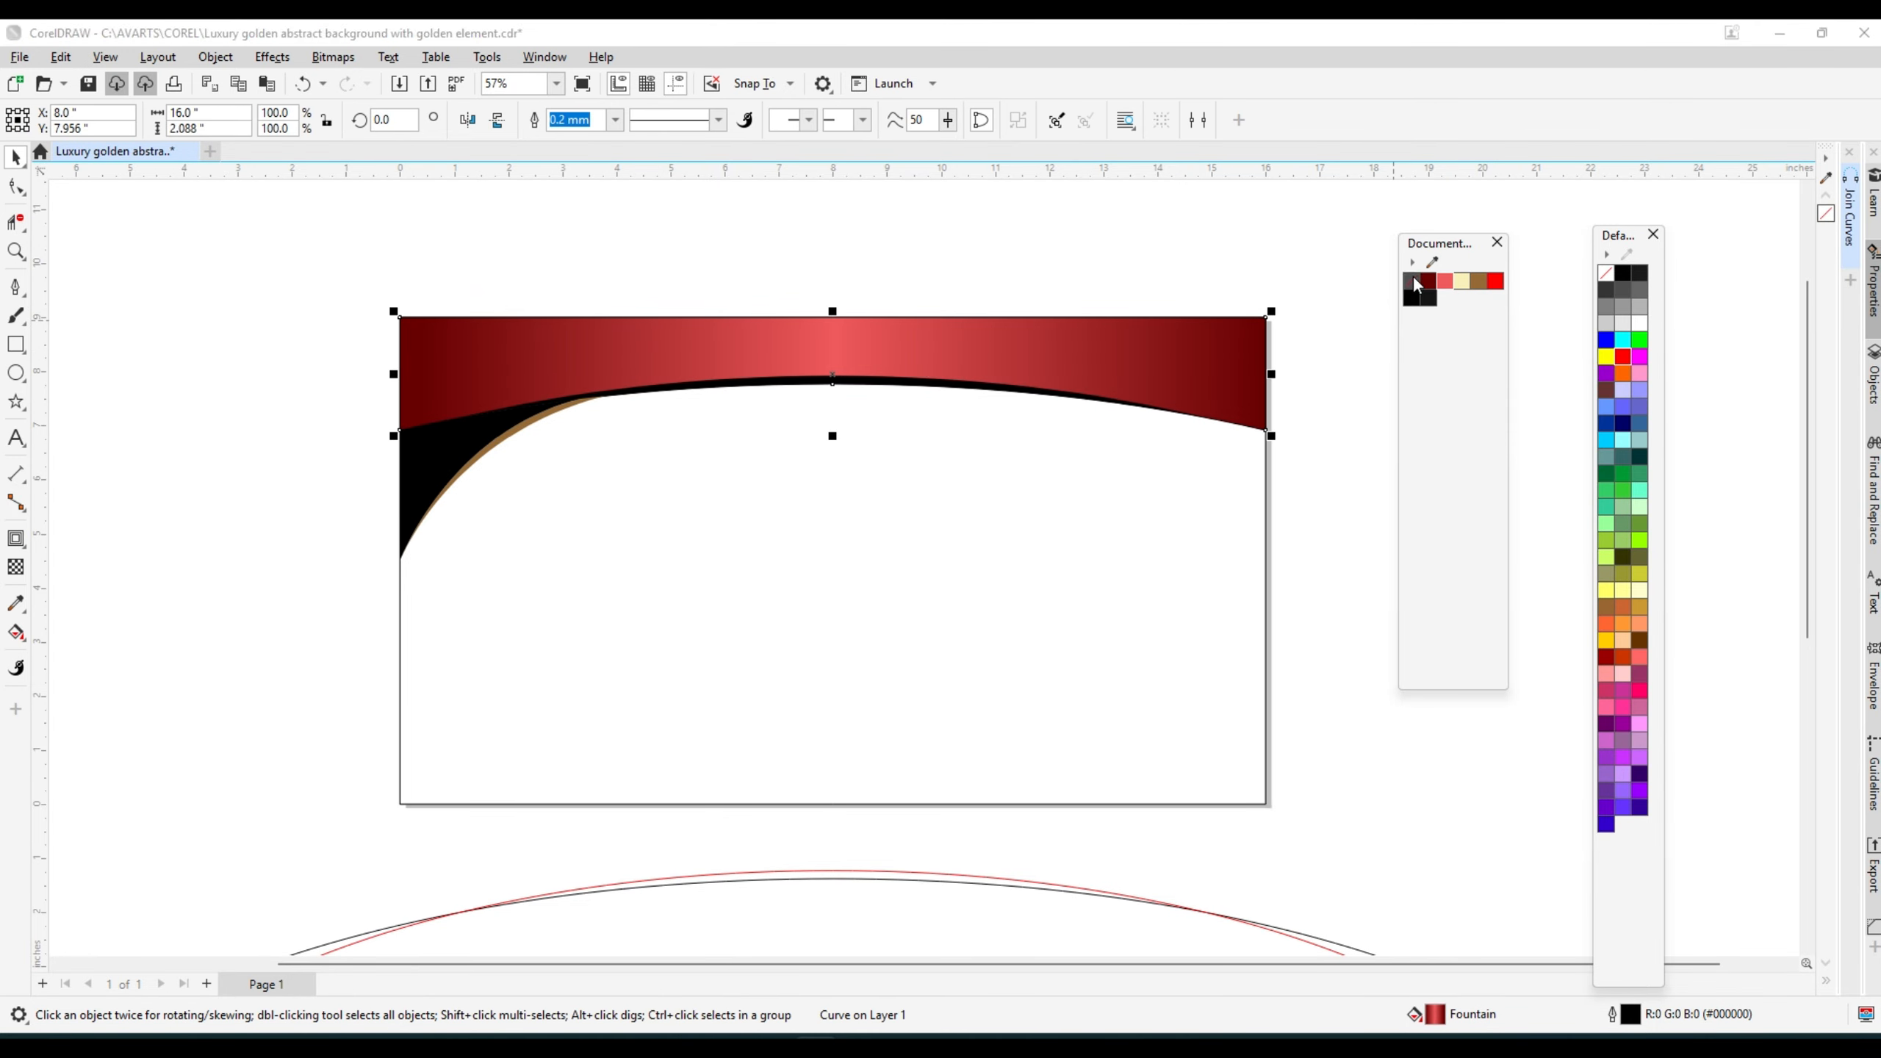
left_click(914, 278)
- Apply a linear fountain fill horizontally across the full length of the thin black crescent
left_click(813, 383)
left_click(22, 638)
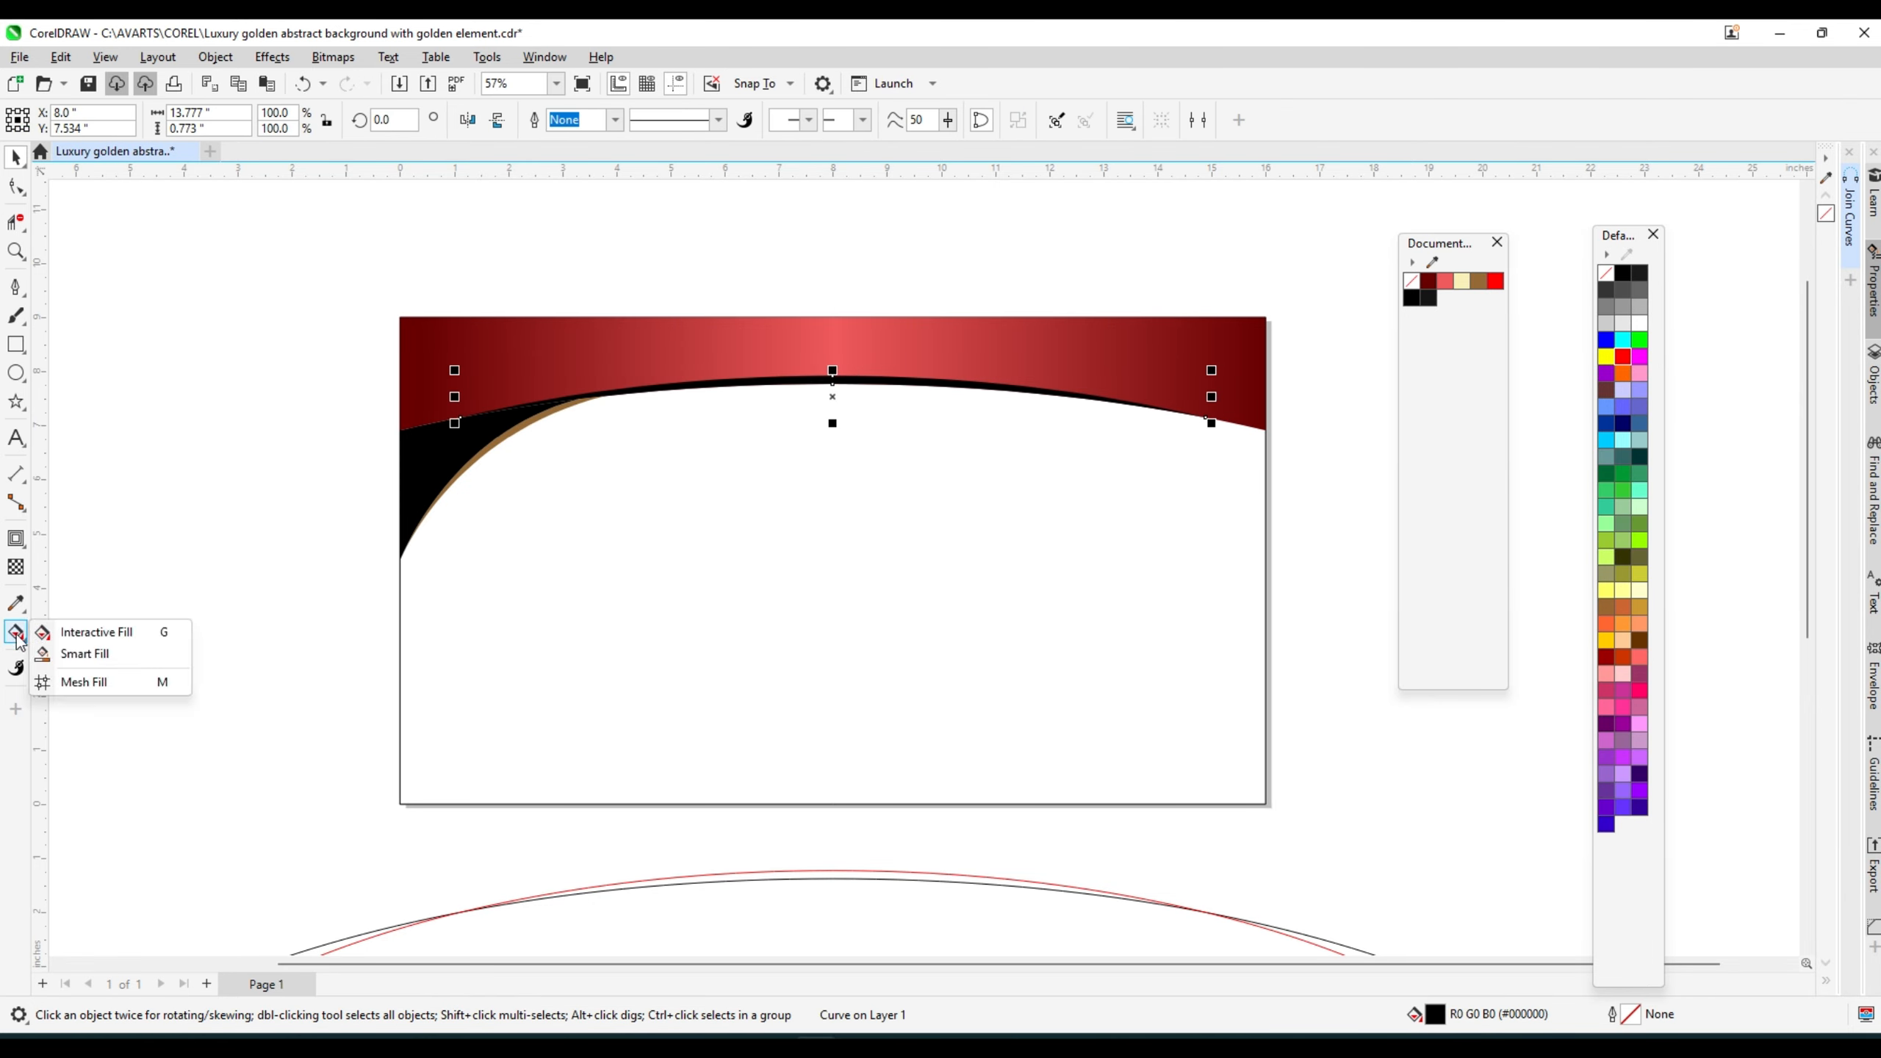
left_click(148, 625)
left_click(16, 632)
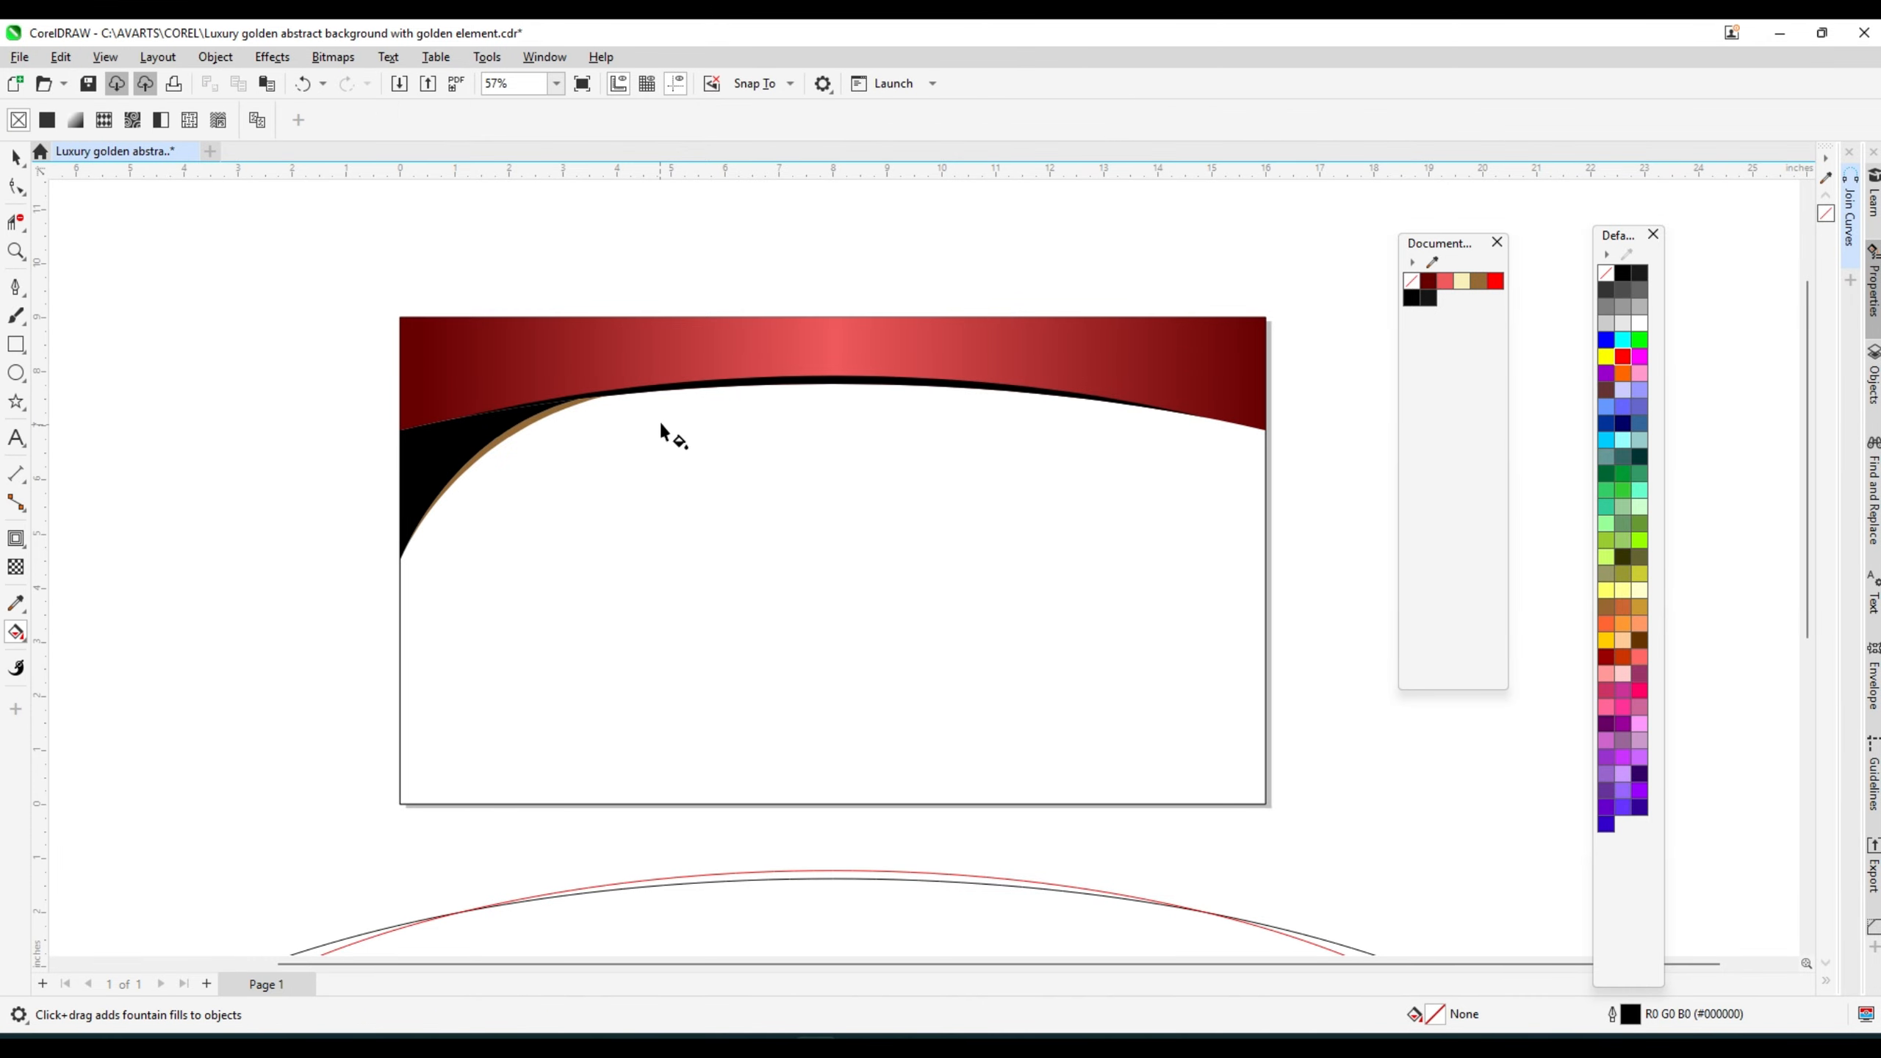
left_click(575, 399)
left_click_drag(546, 391, 1200, 400)
left_click_drag(547, 390, 468, 391)
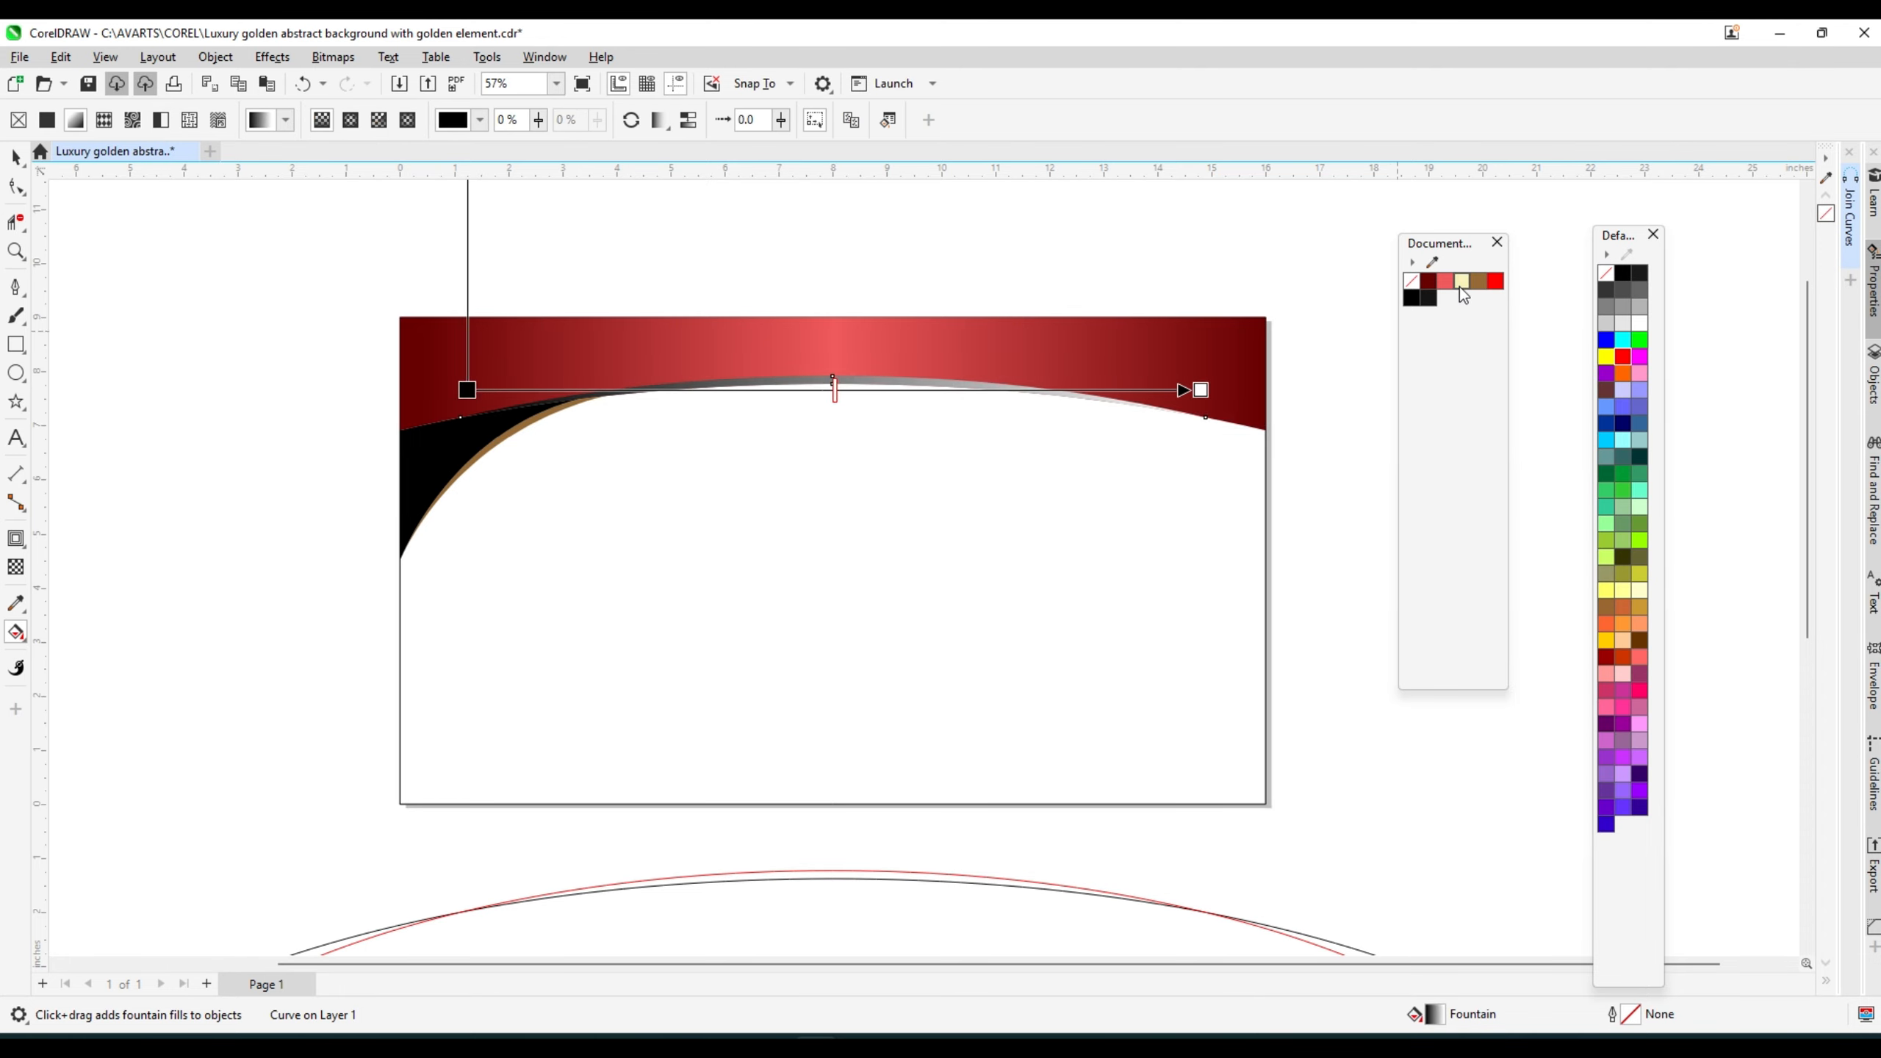
- Colour the crescent's gradient gold with cream (R250 G241 B186) ends and alternating brown (R149 G106 B55) and cream nodes between them
left_click(1476, 284)
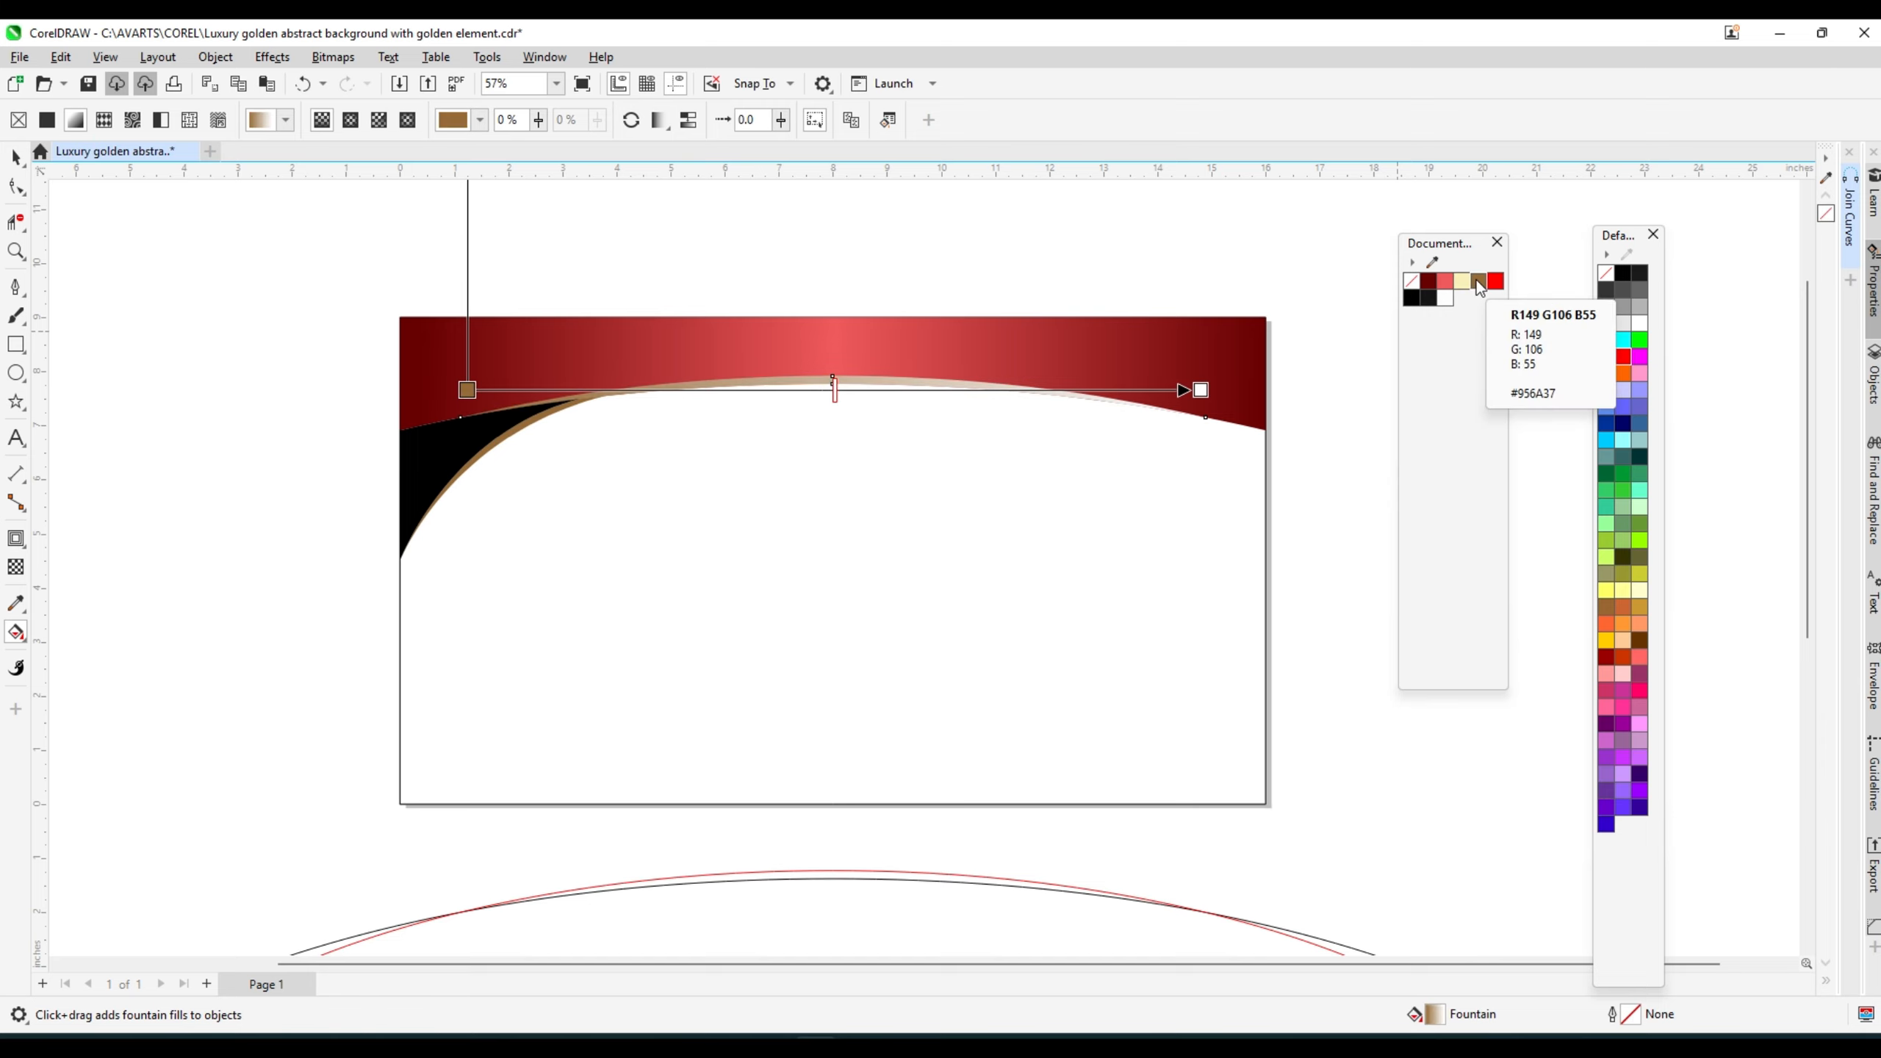
left_click(1461, 280)
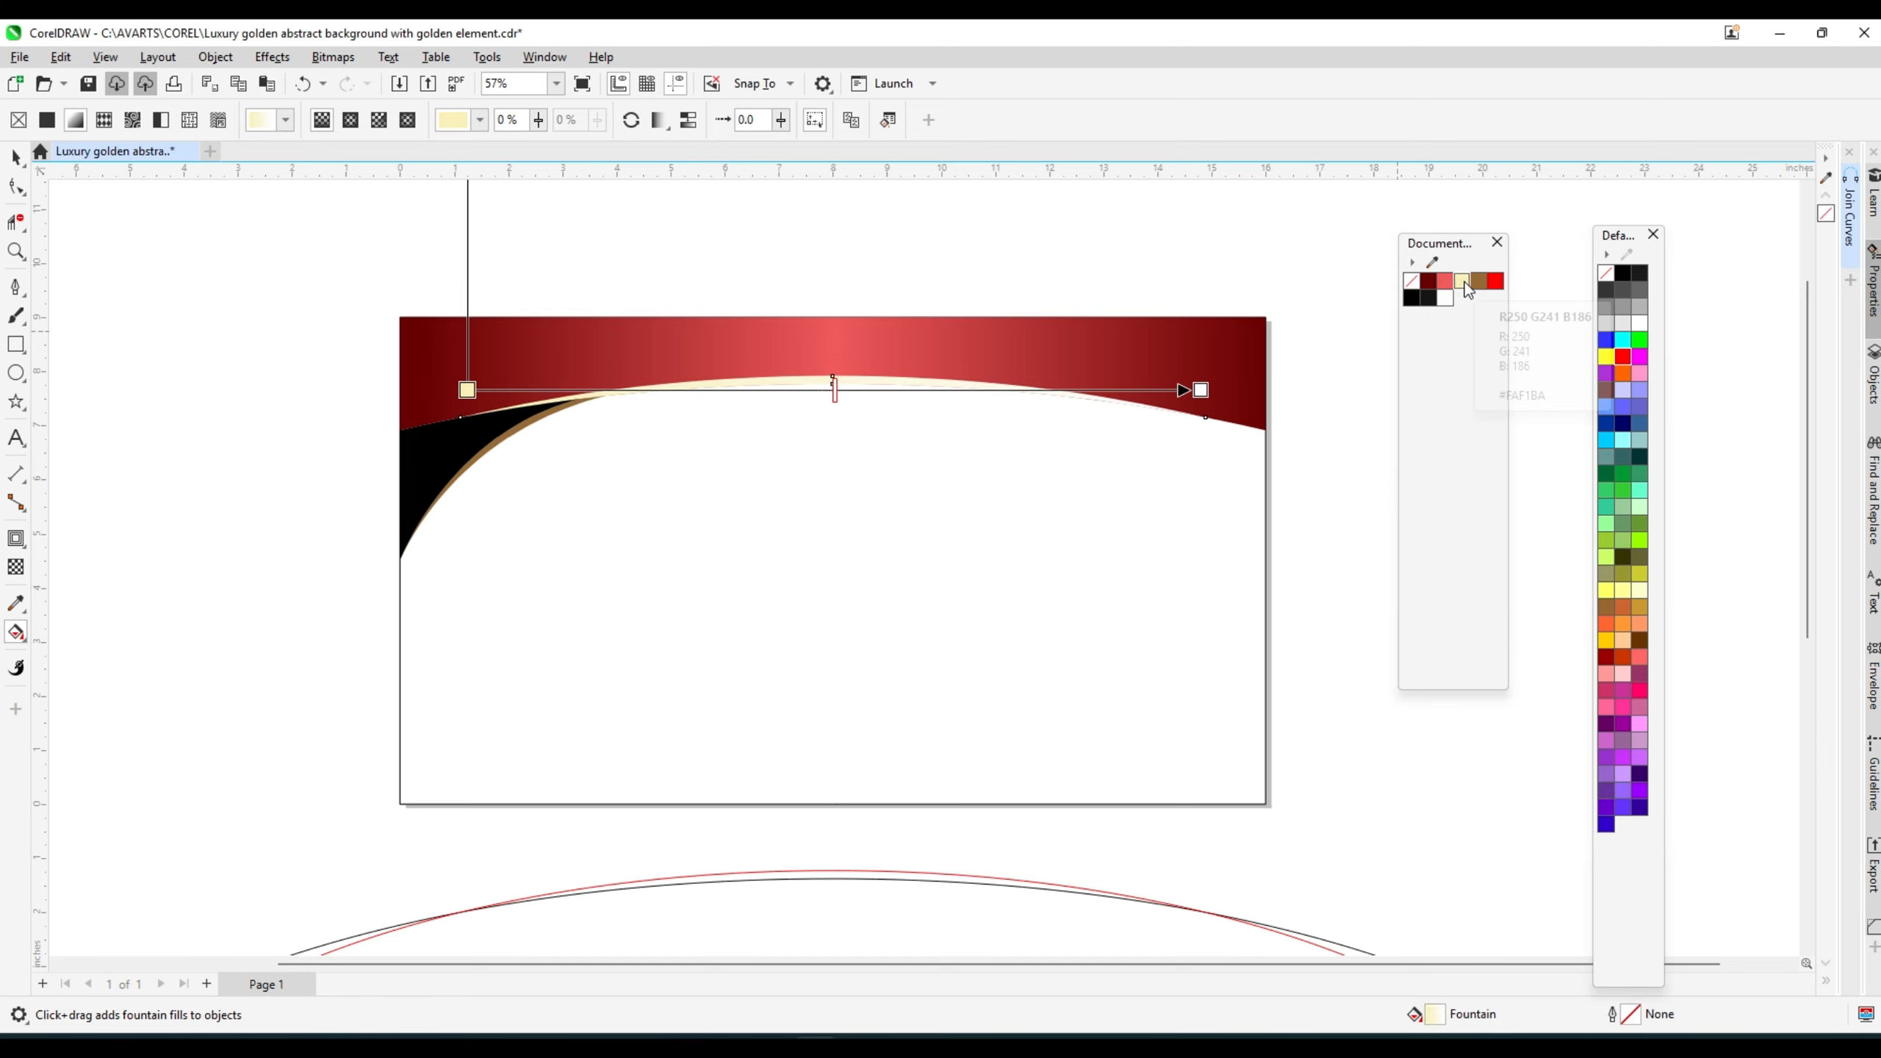
left_click_drag(1462, 280, 1200, 390)
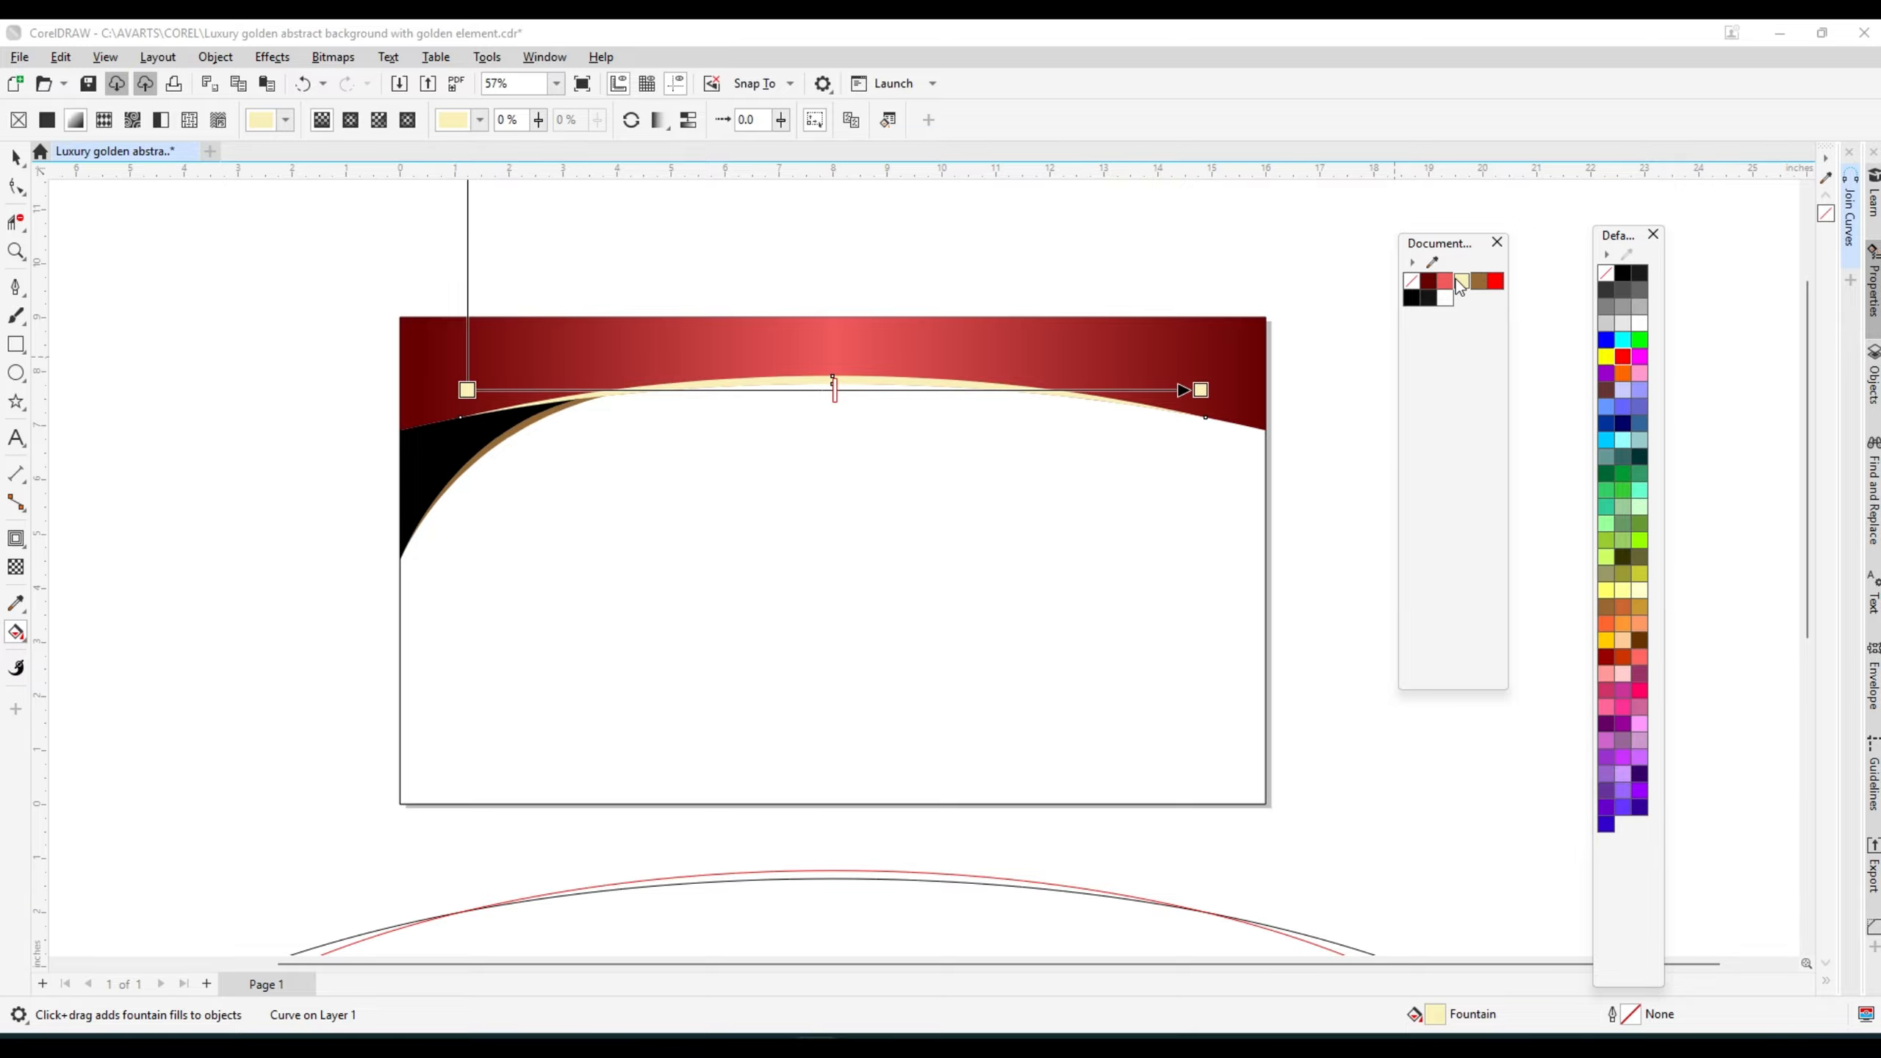
left_click_drag(1457, 283, 710, 391)
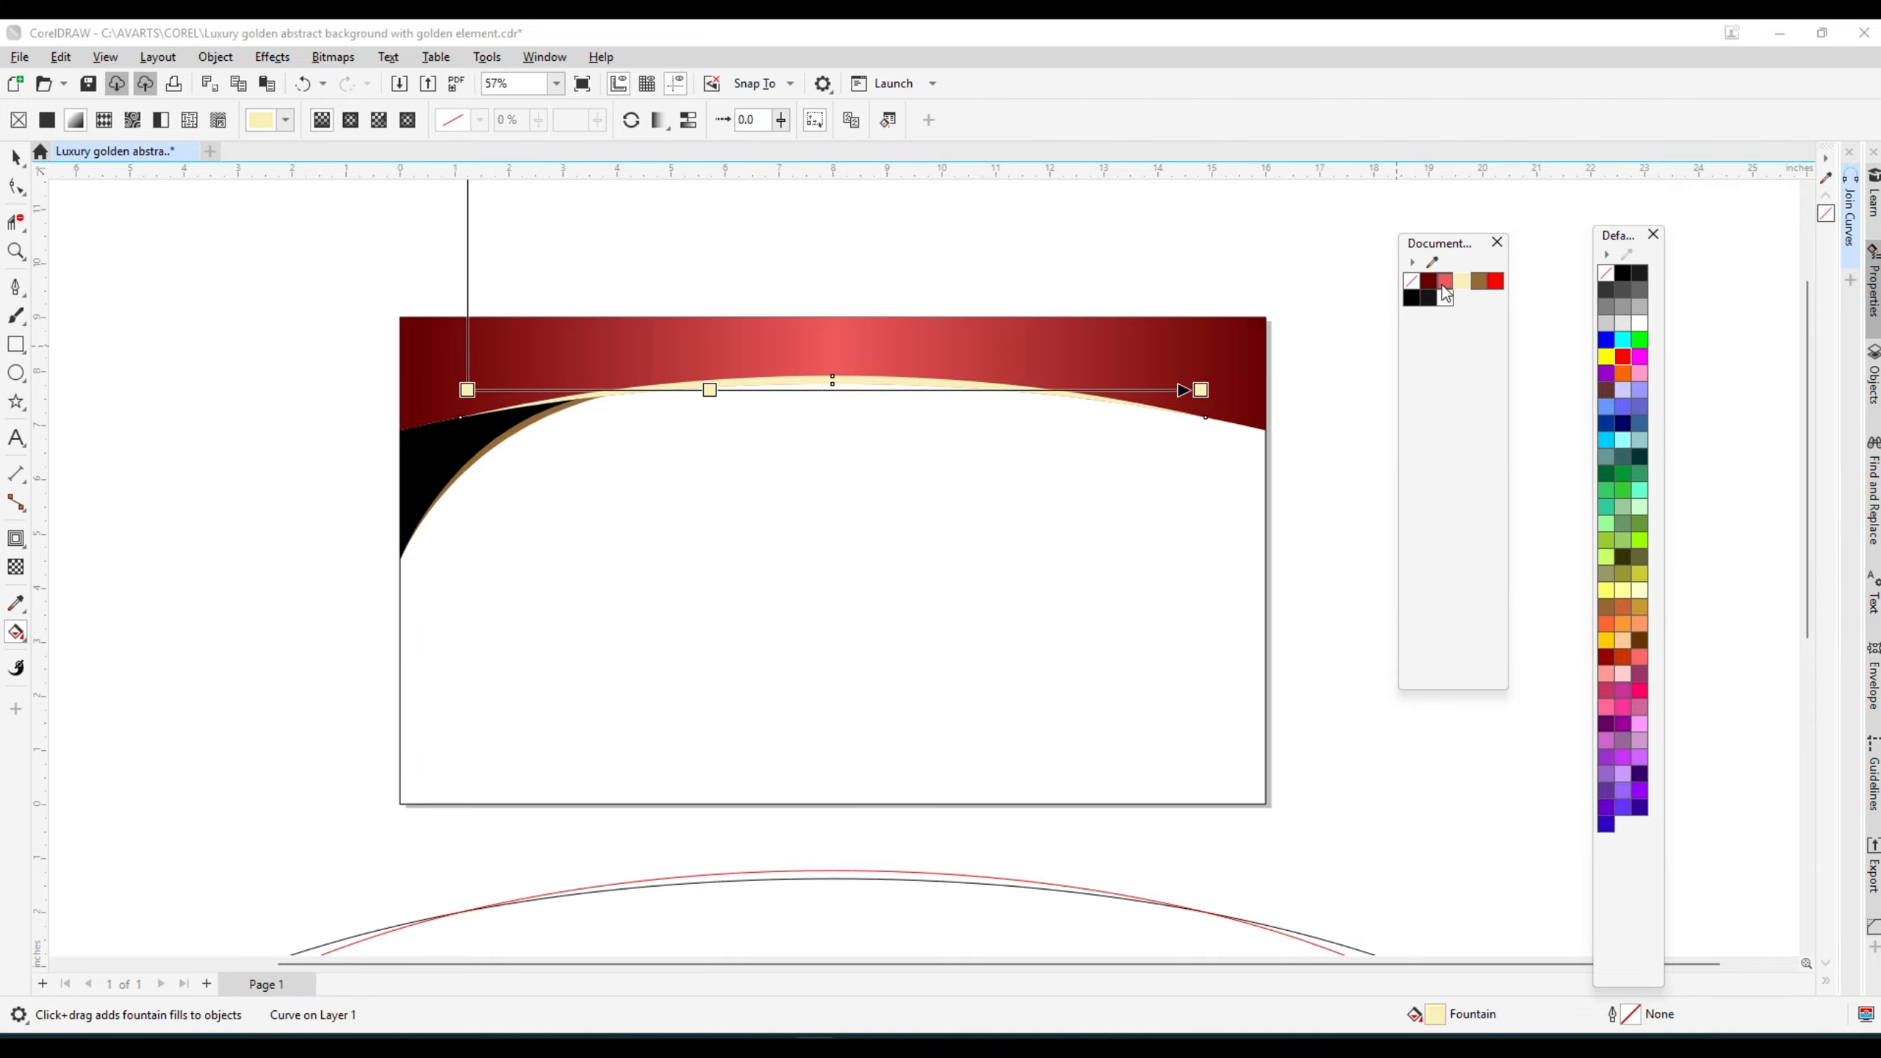
left_click_drag(1462, 282, 930, 391)
left_click_drag(1481, 293, 827, 393)
left_click_drag(1480, 293, 606, 391)
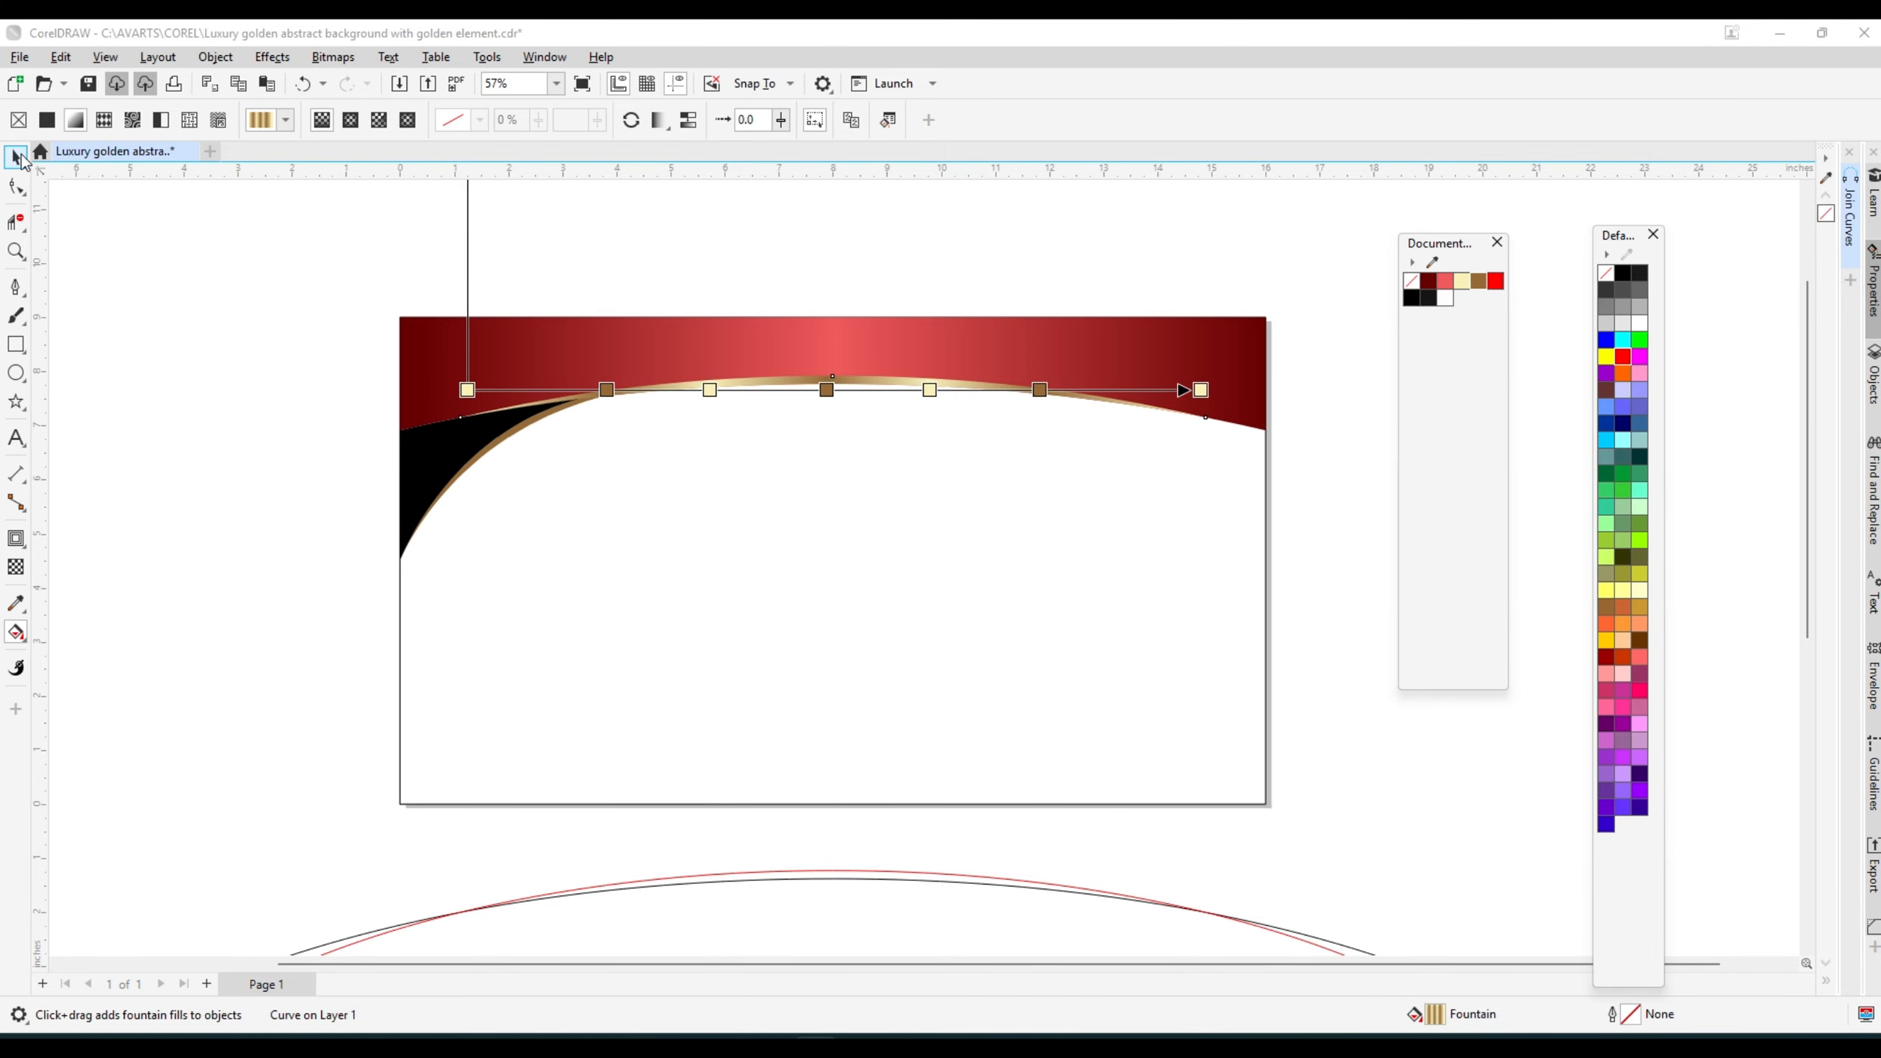
left_click(16, 157)
left_click(129, 304)
scroll(434, 432, "up", 3)
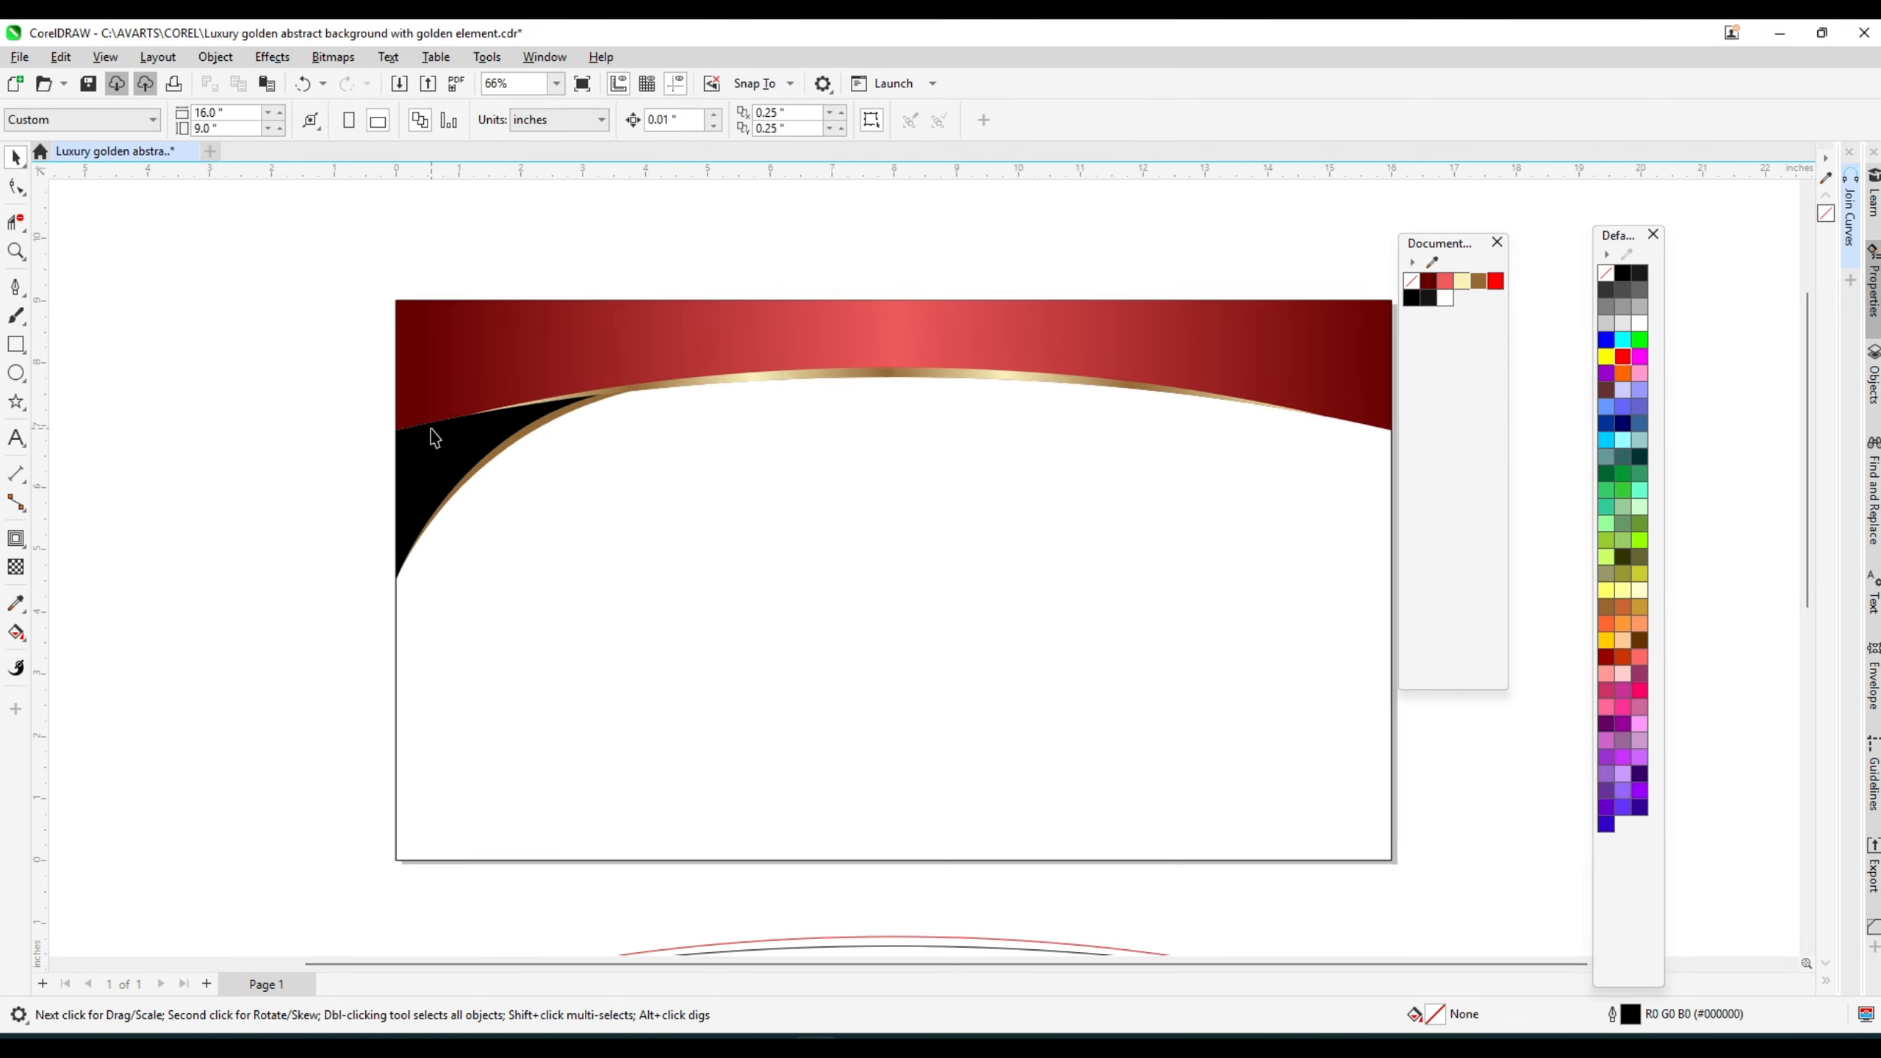
left_click(542, 454)
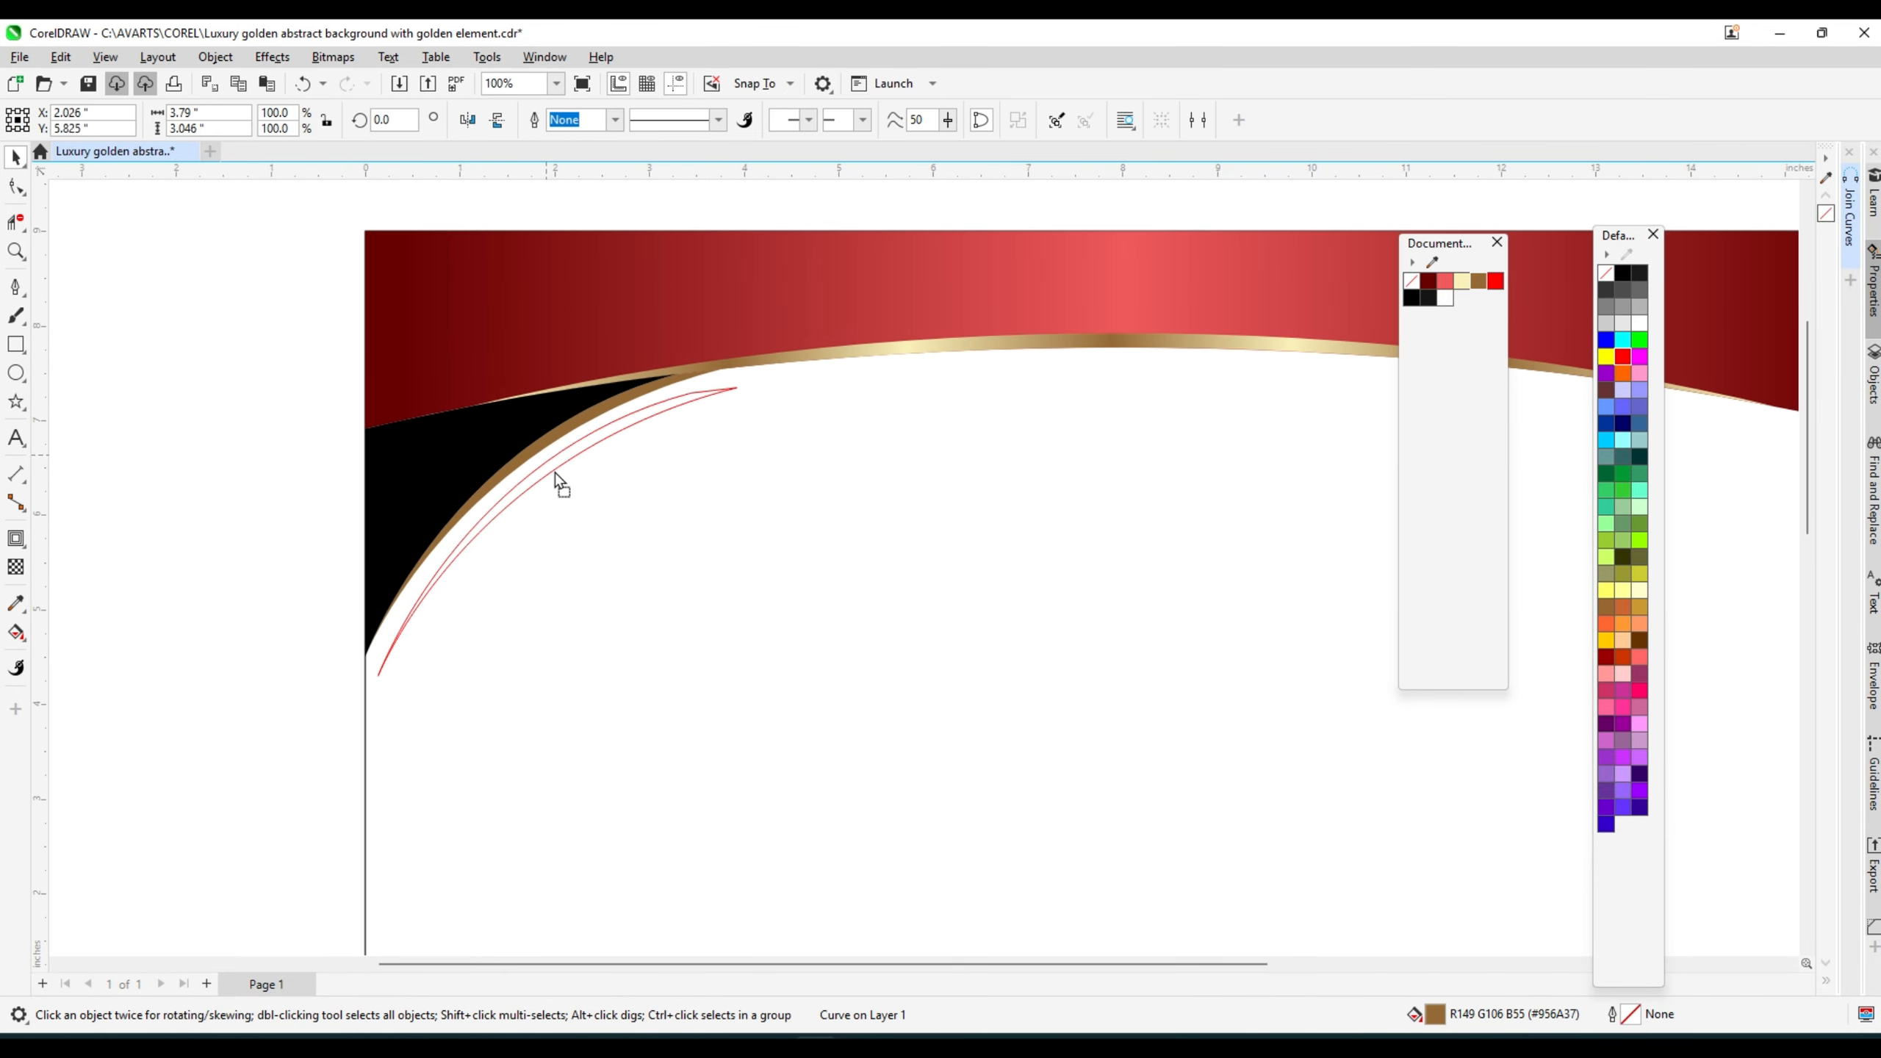
scroll(554, 462, "down", 2)
- Recolour the middle node of the long gold crescent's gradient to cream
left_click(917, 386)
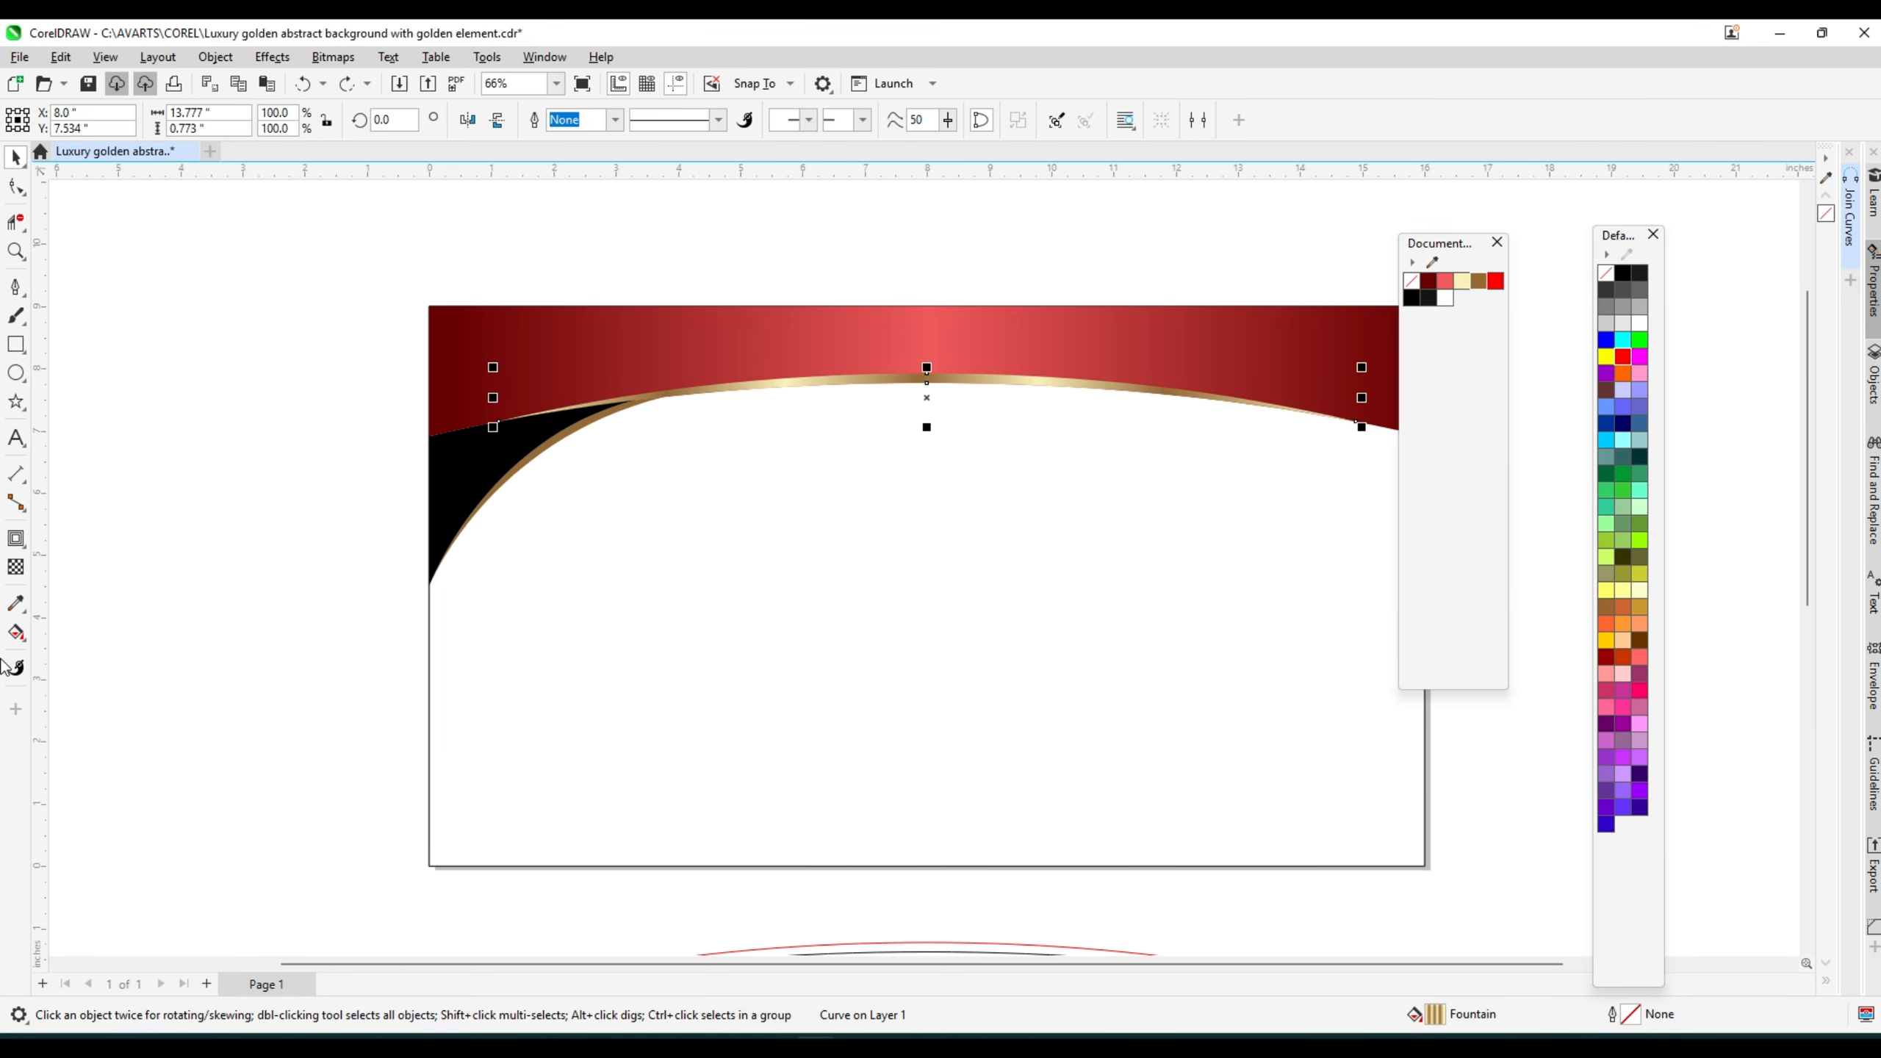
key("g")
left_click(919, 389)
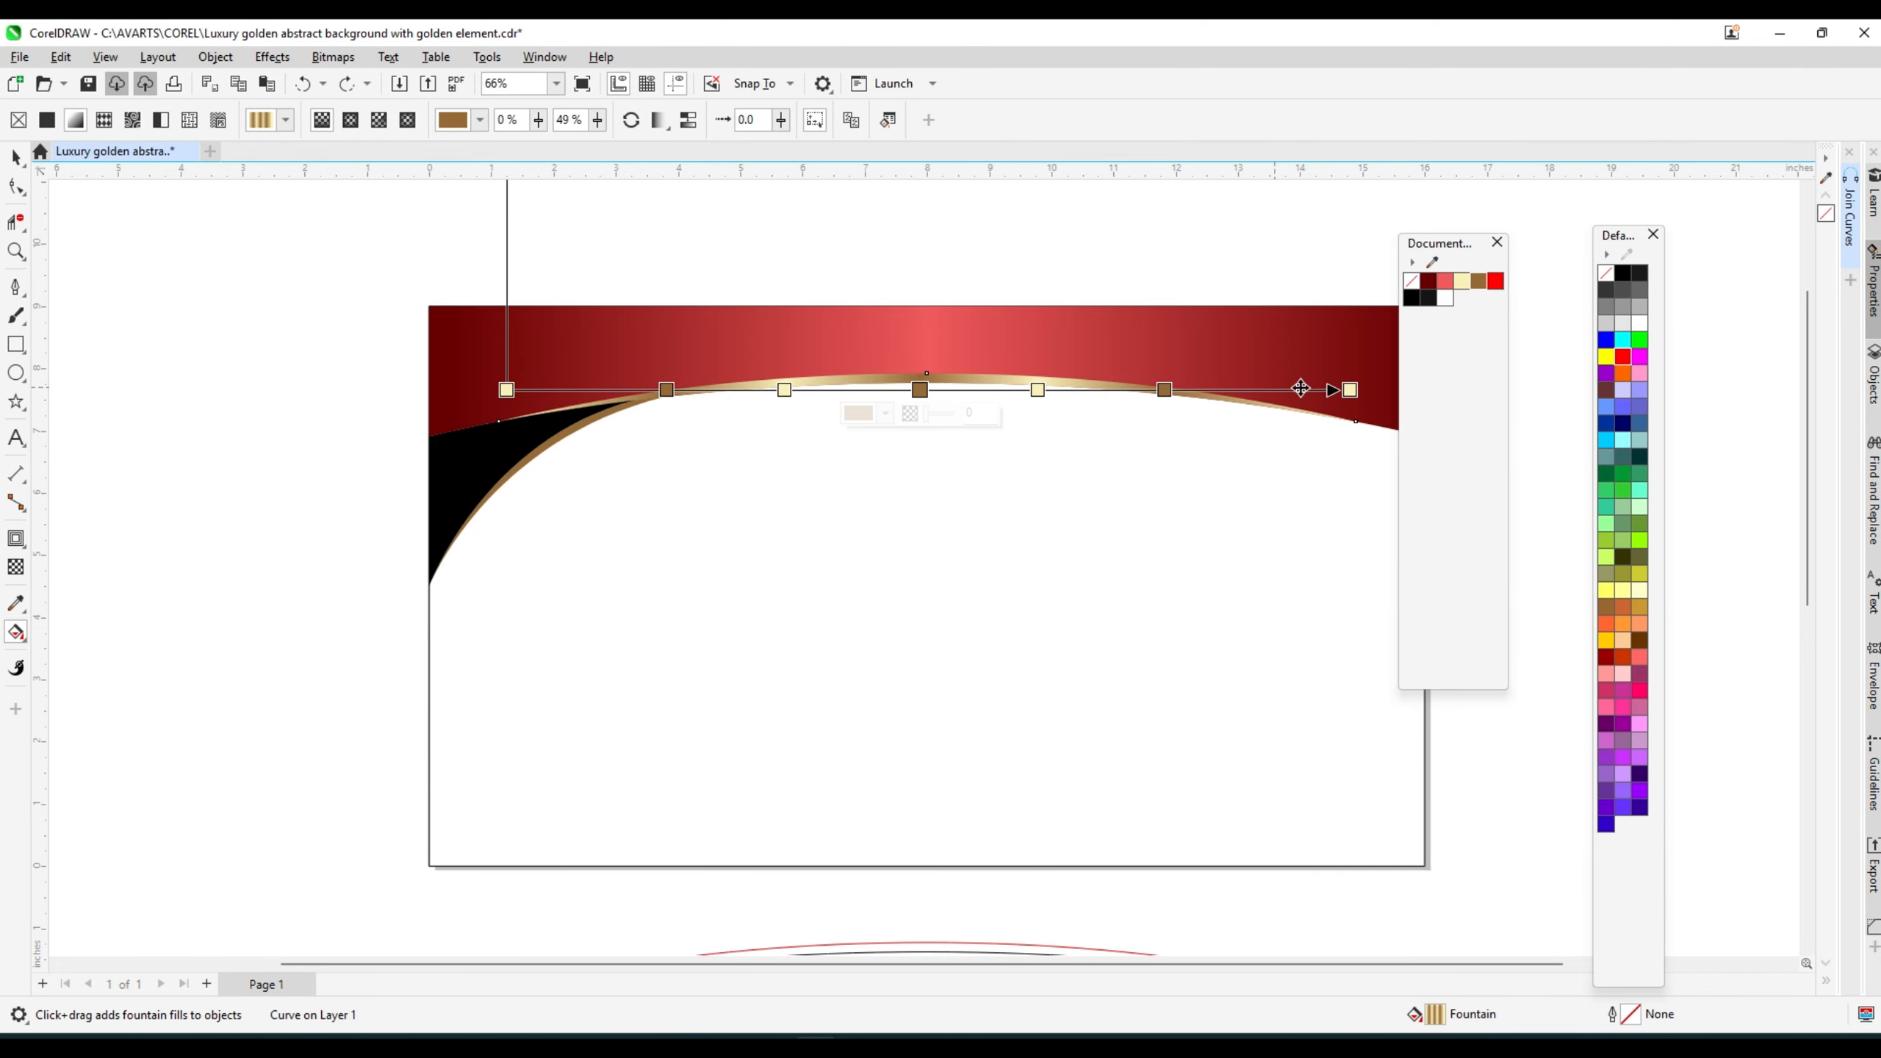
left_click(1461, 280)
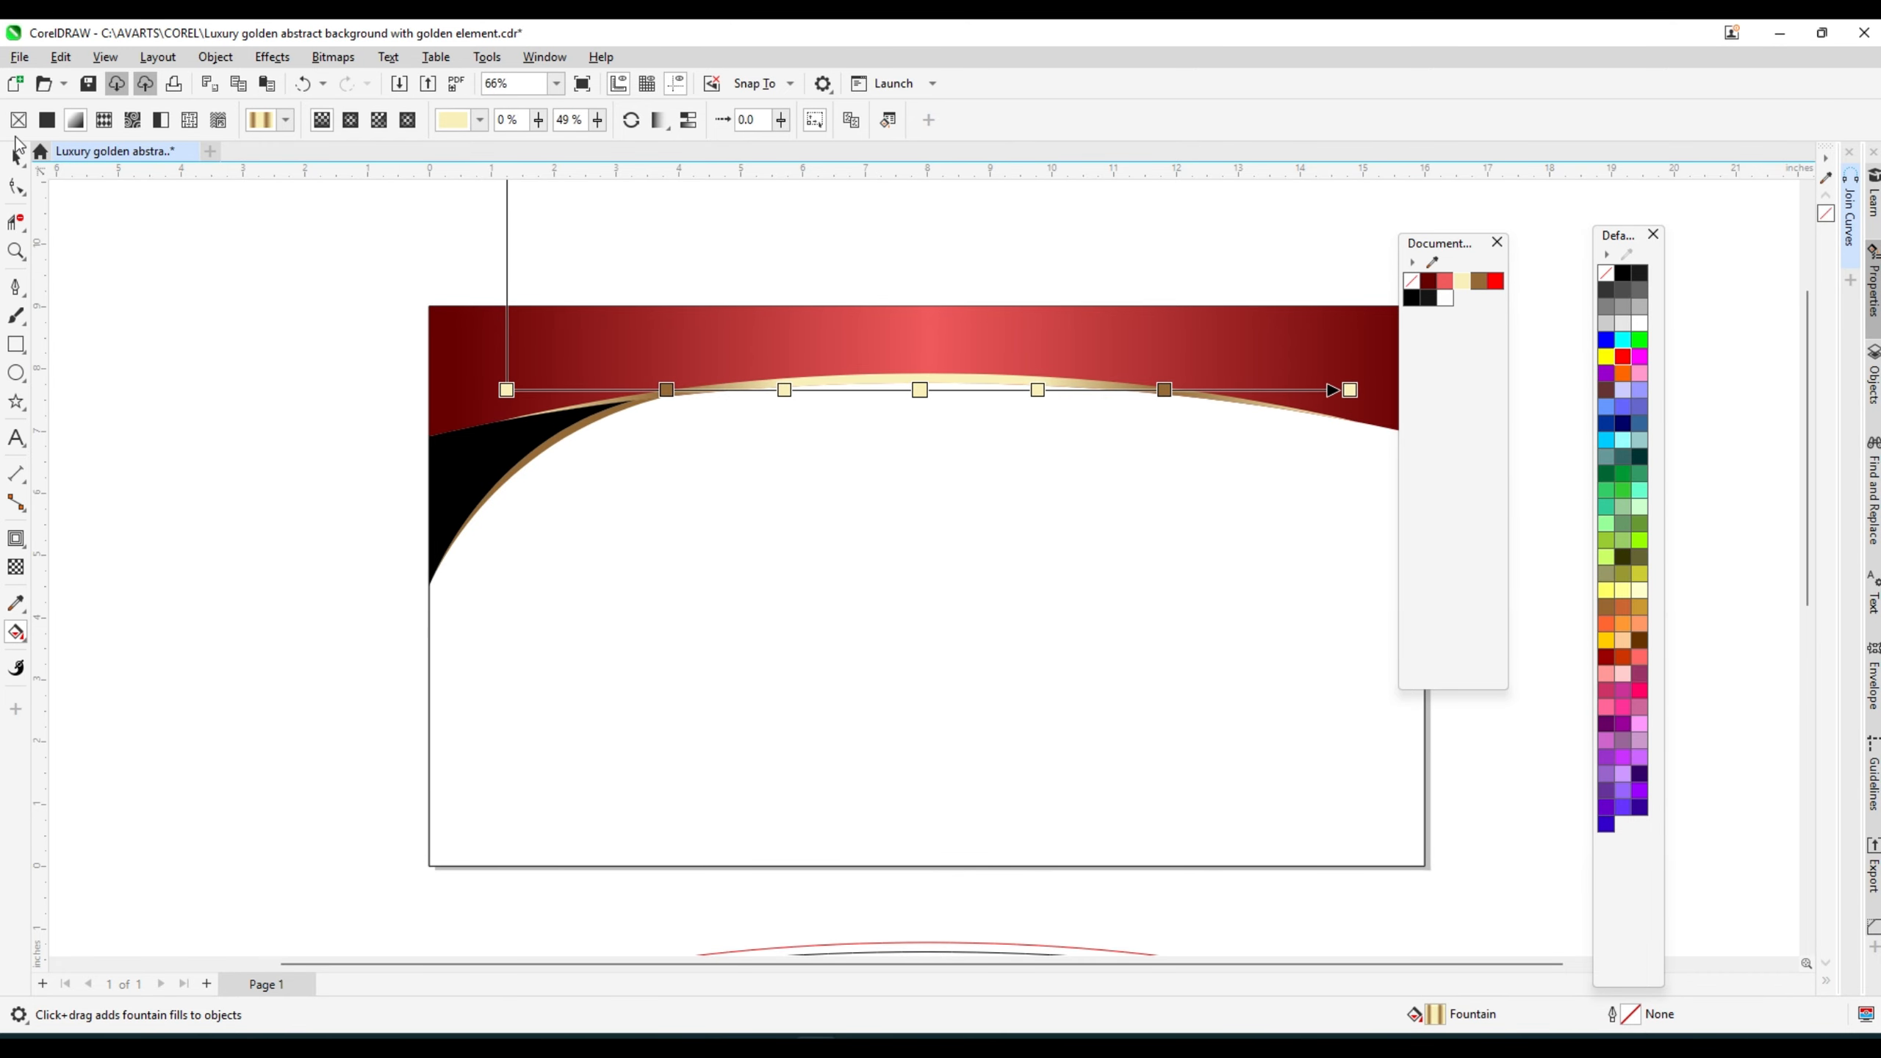
left_click(16, 157)
- Copy the outline pen, outline colour and fill from the long gold crescent onto the brown edge strip of the corner
left_click(581, 492)
left_click(547, 457)
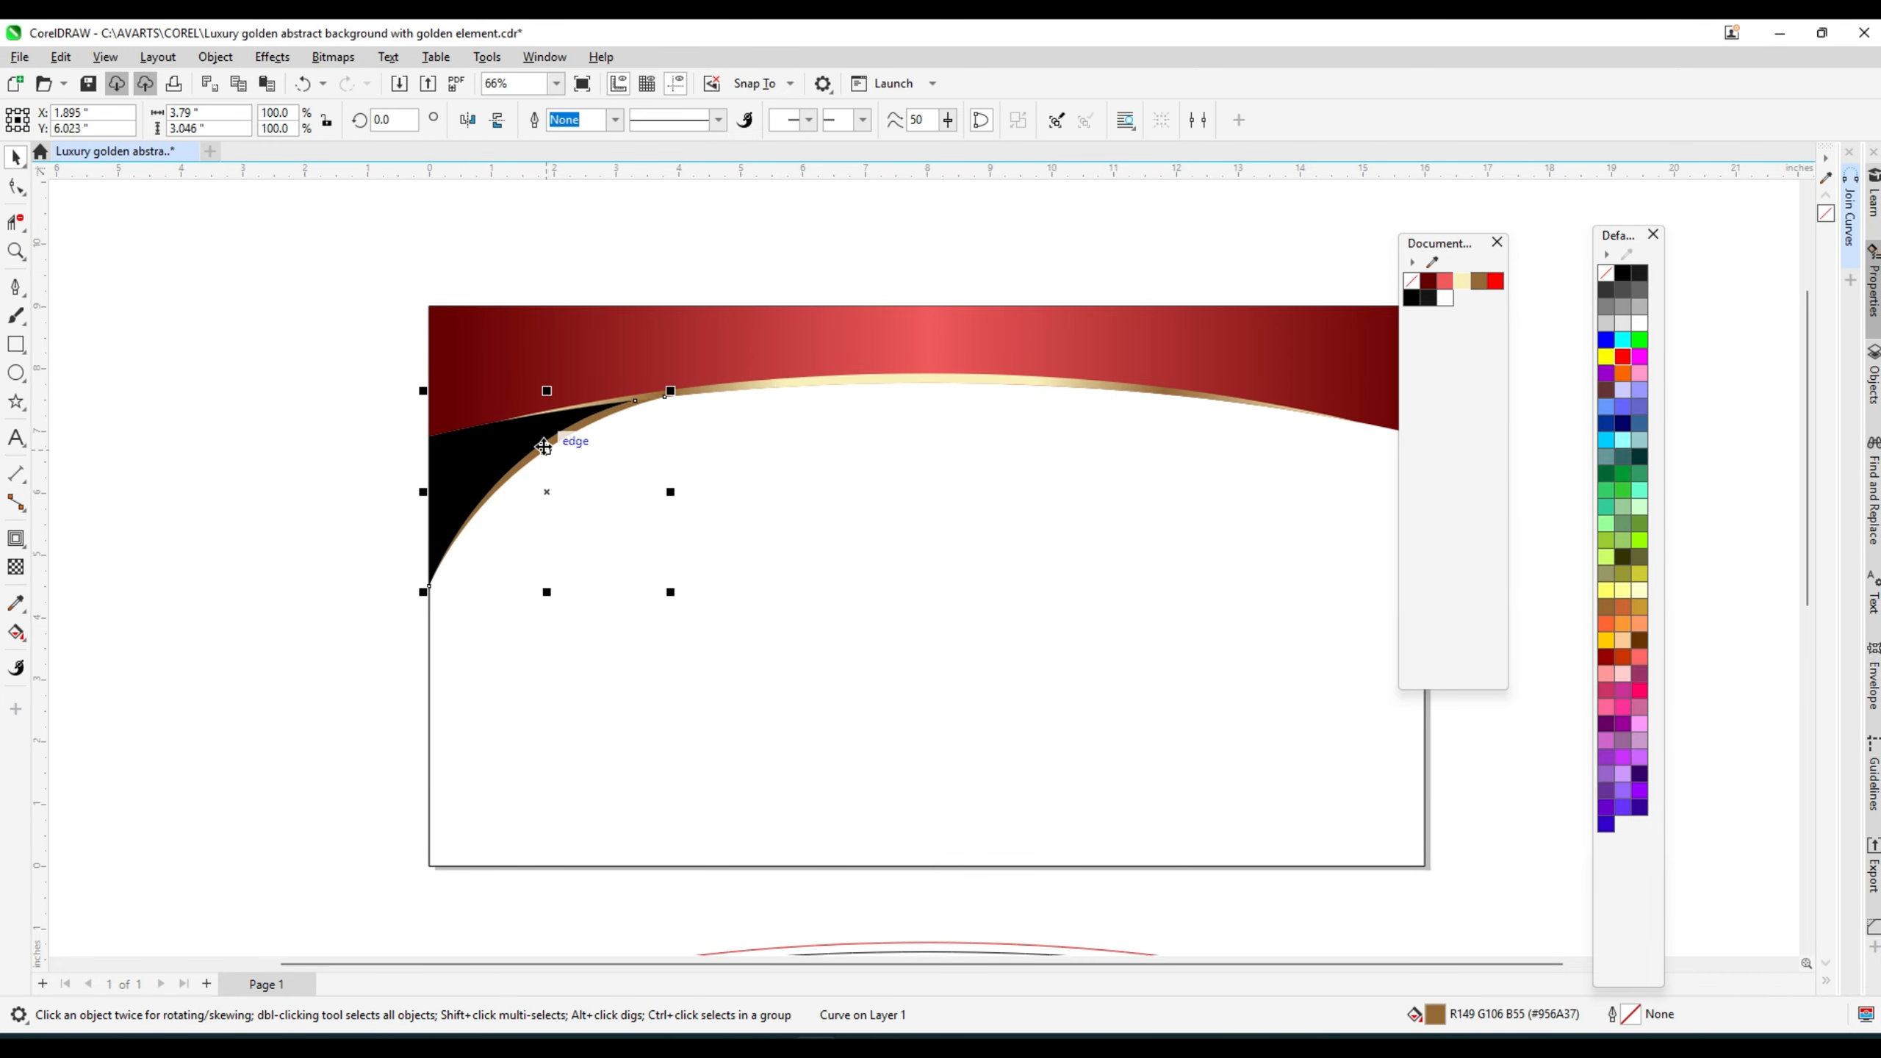
left_click(61, 58)
left_click(135, 246)
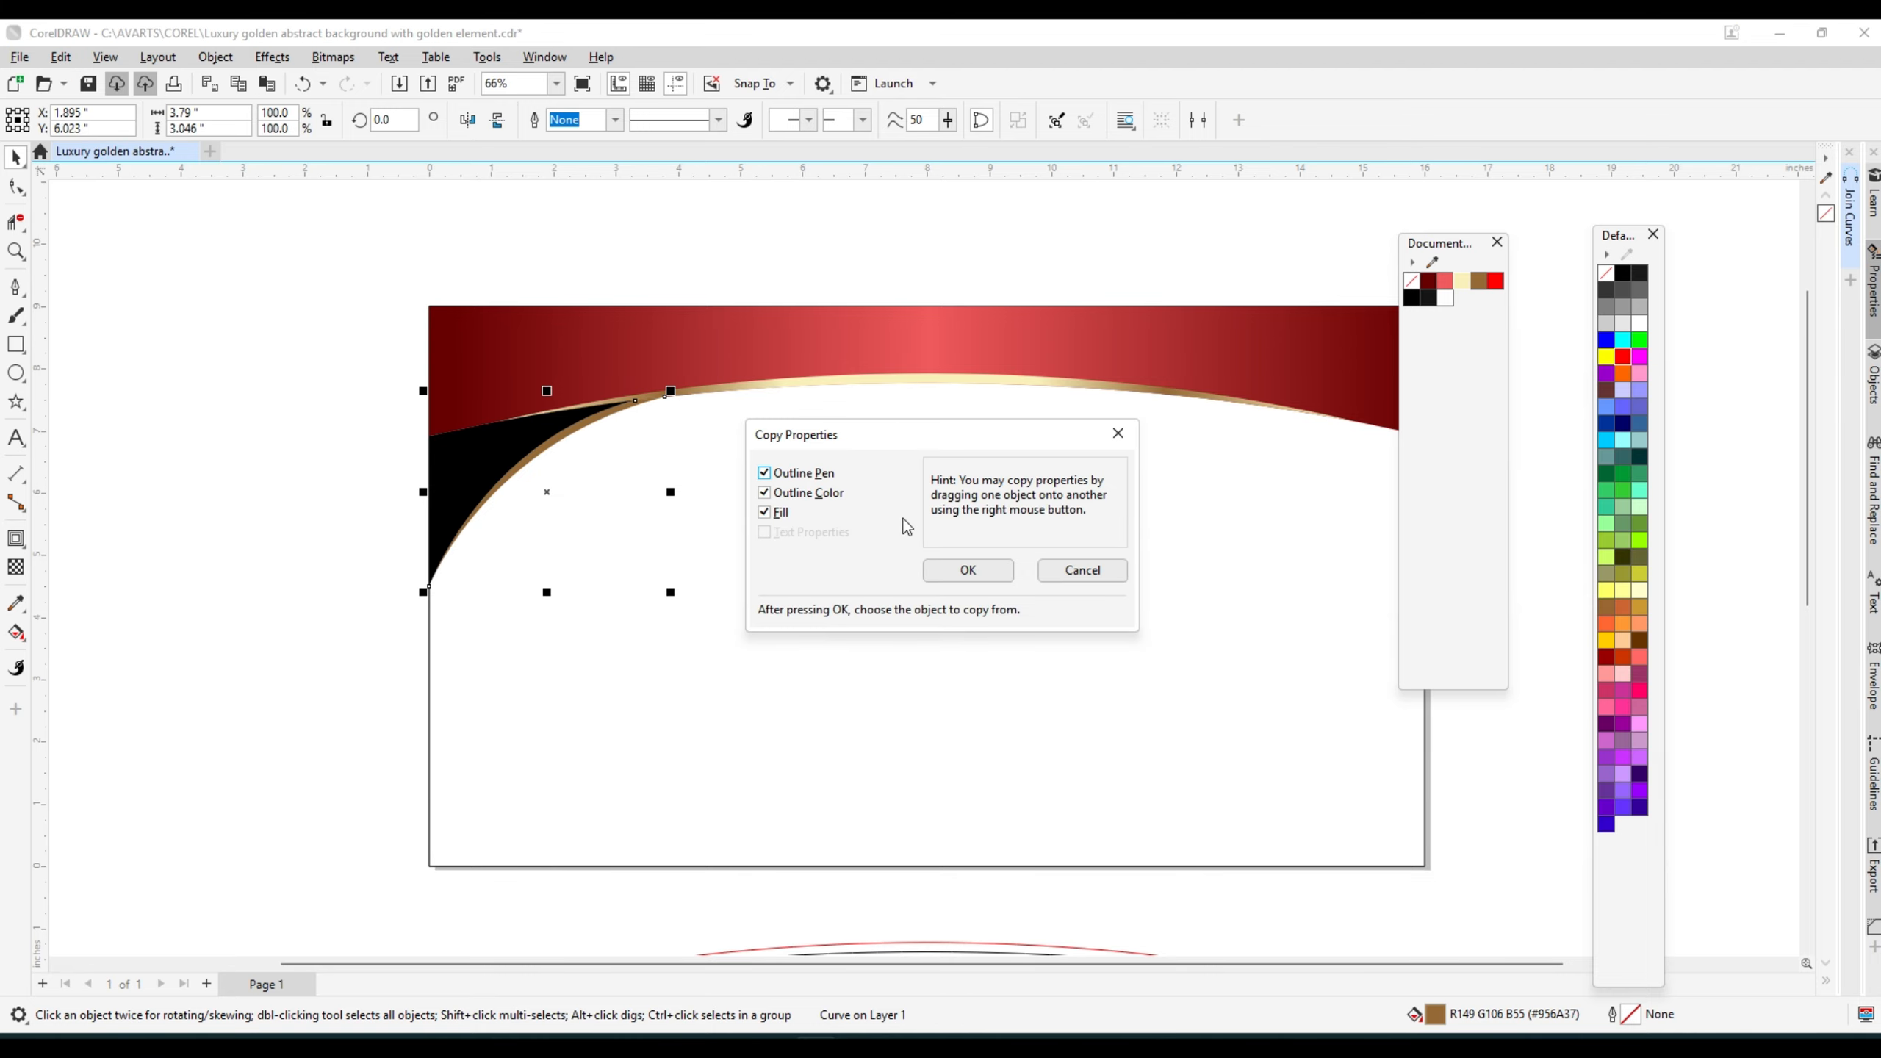
left_click(965, 567)
left_click(407, 489)
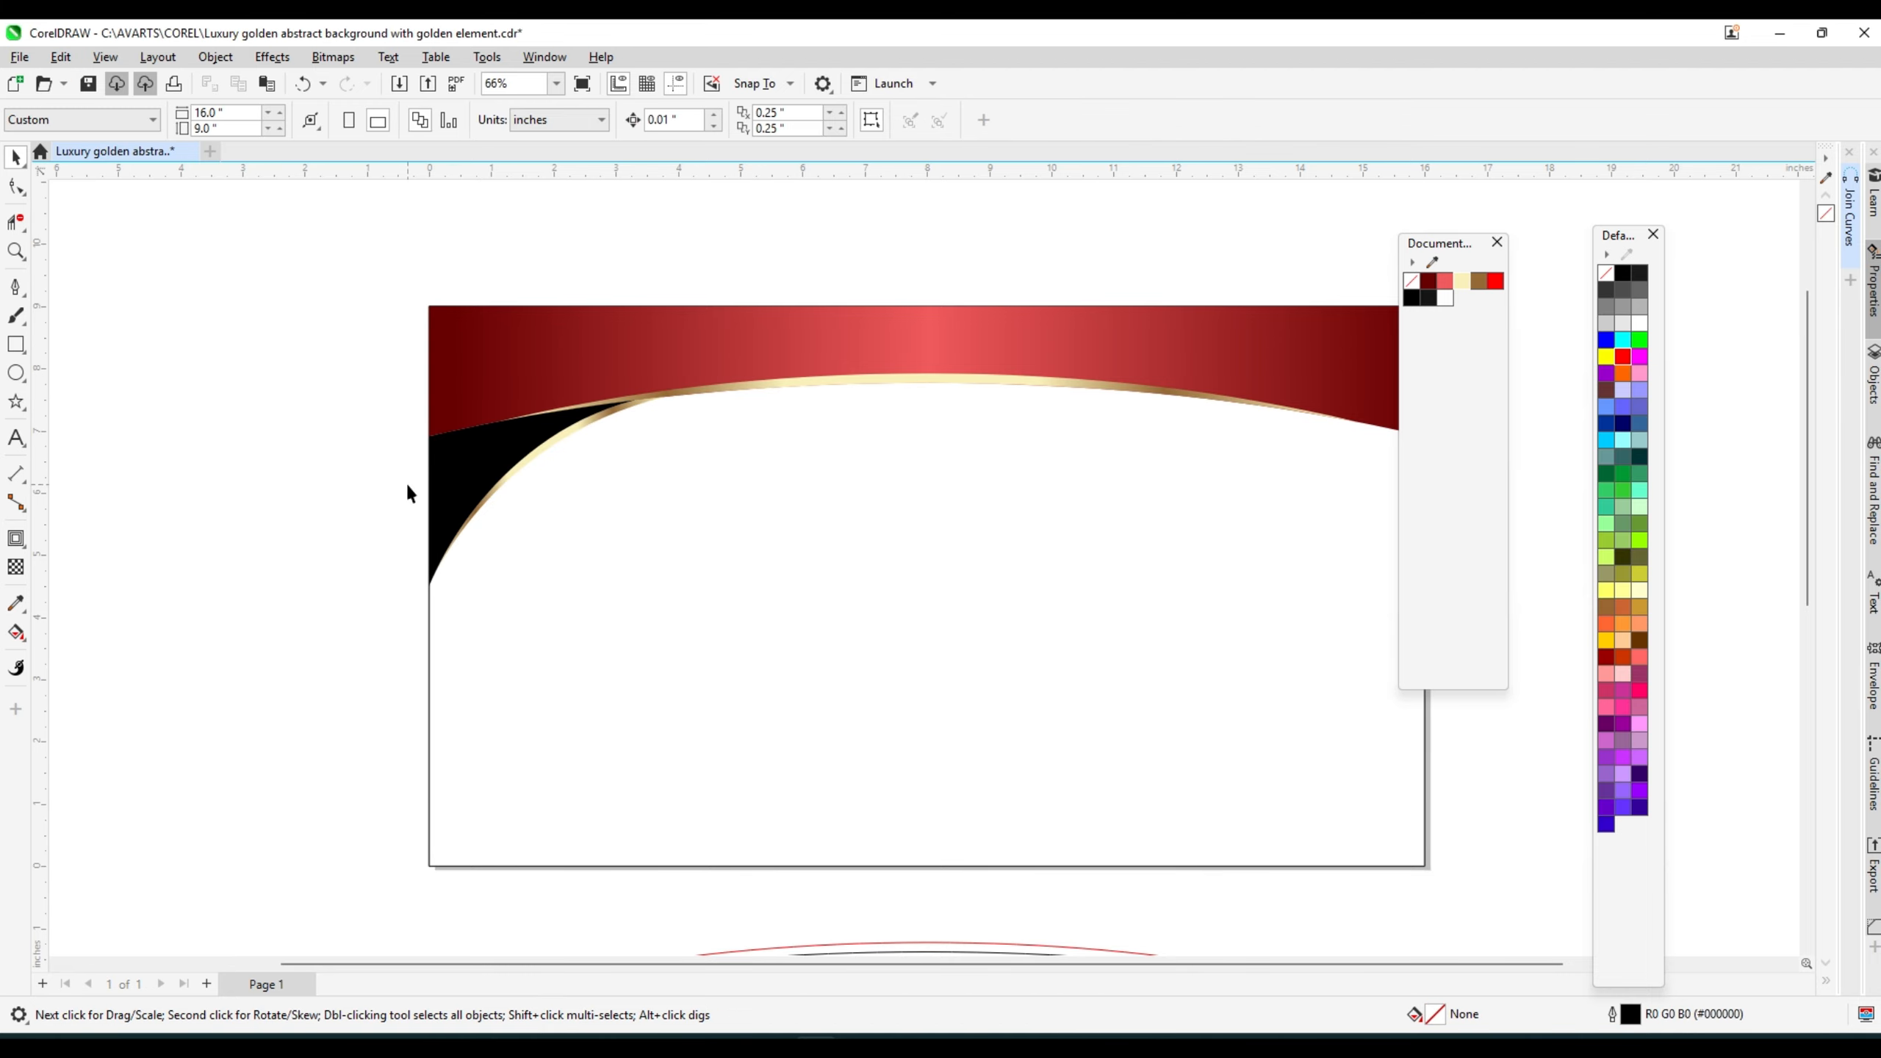
- Redirect the corner edge strip's gold gradient diagonally along the strip, from its upper tip down to its lower end
scroll(553, 418, "up", 2)
left_click(556, 421)
left_click(17, 631)
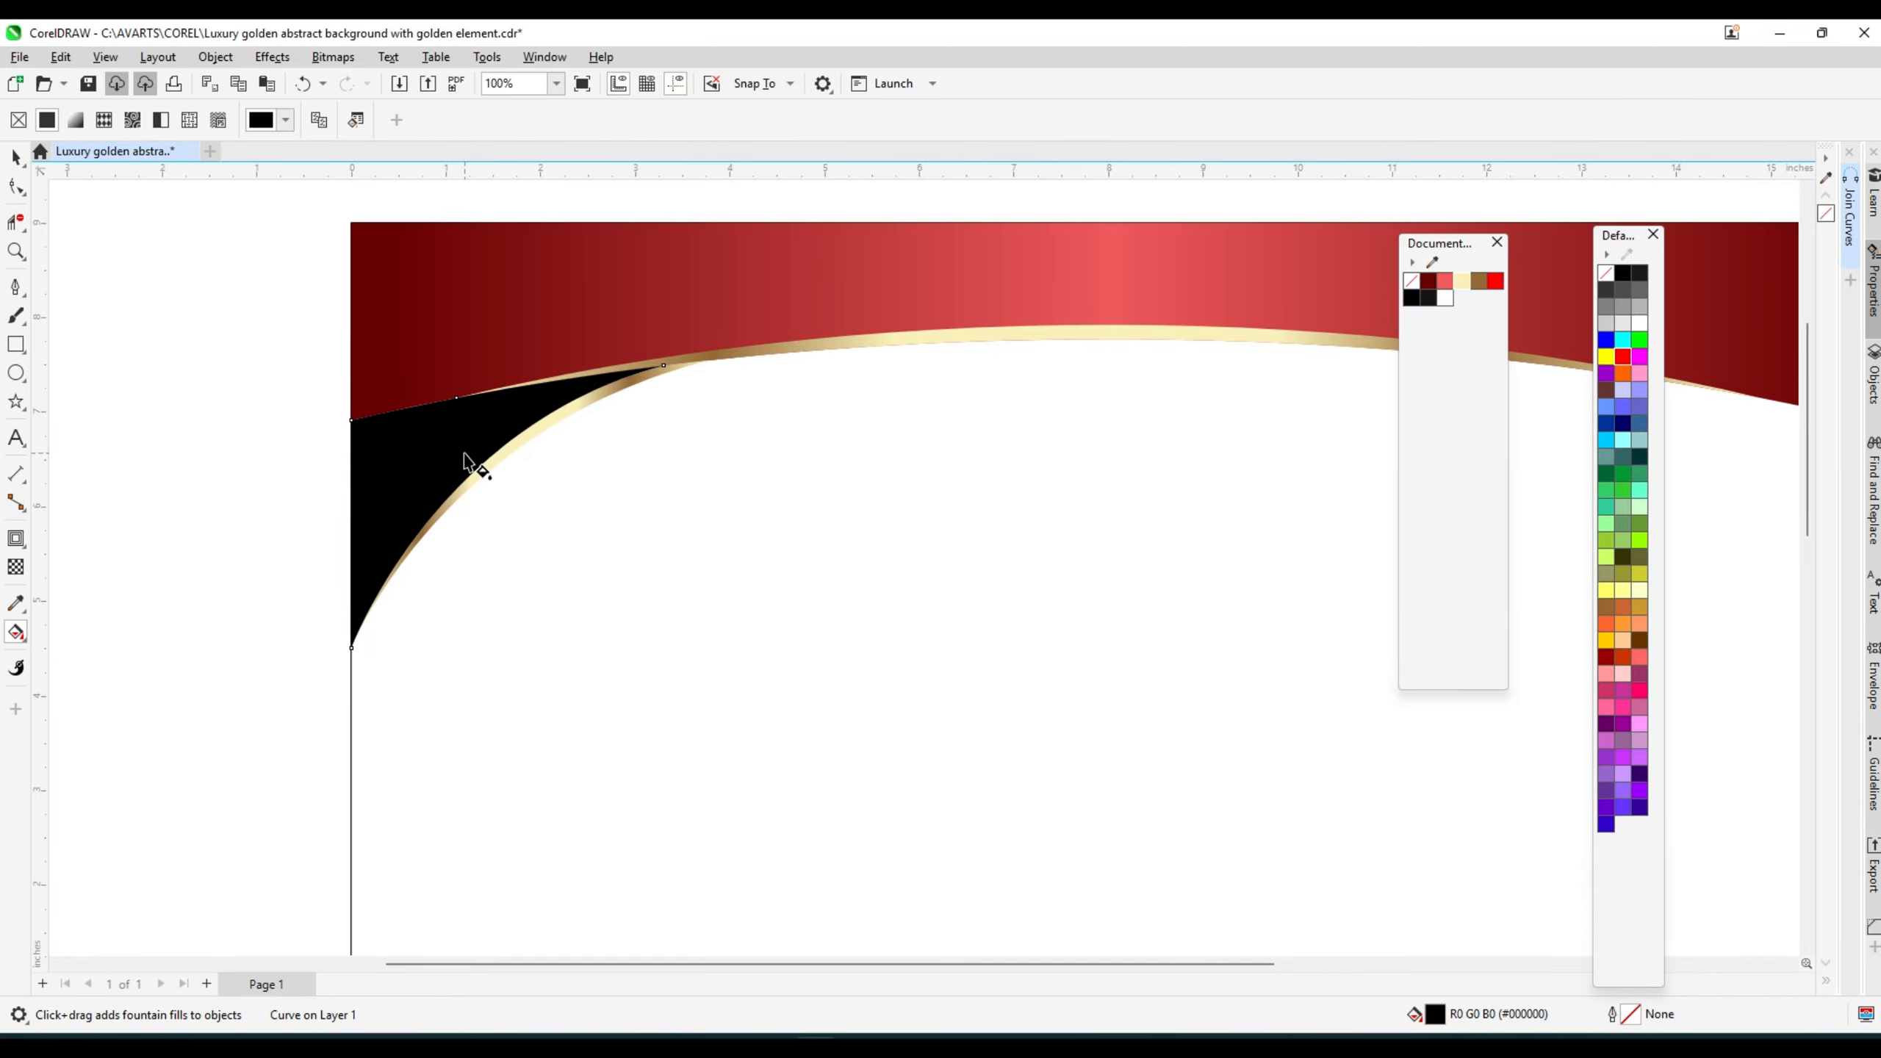
left_click(19, 640)
left_click(91, 632)
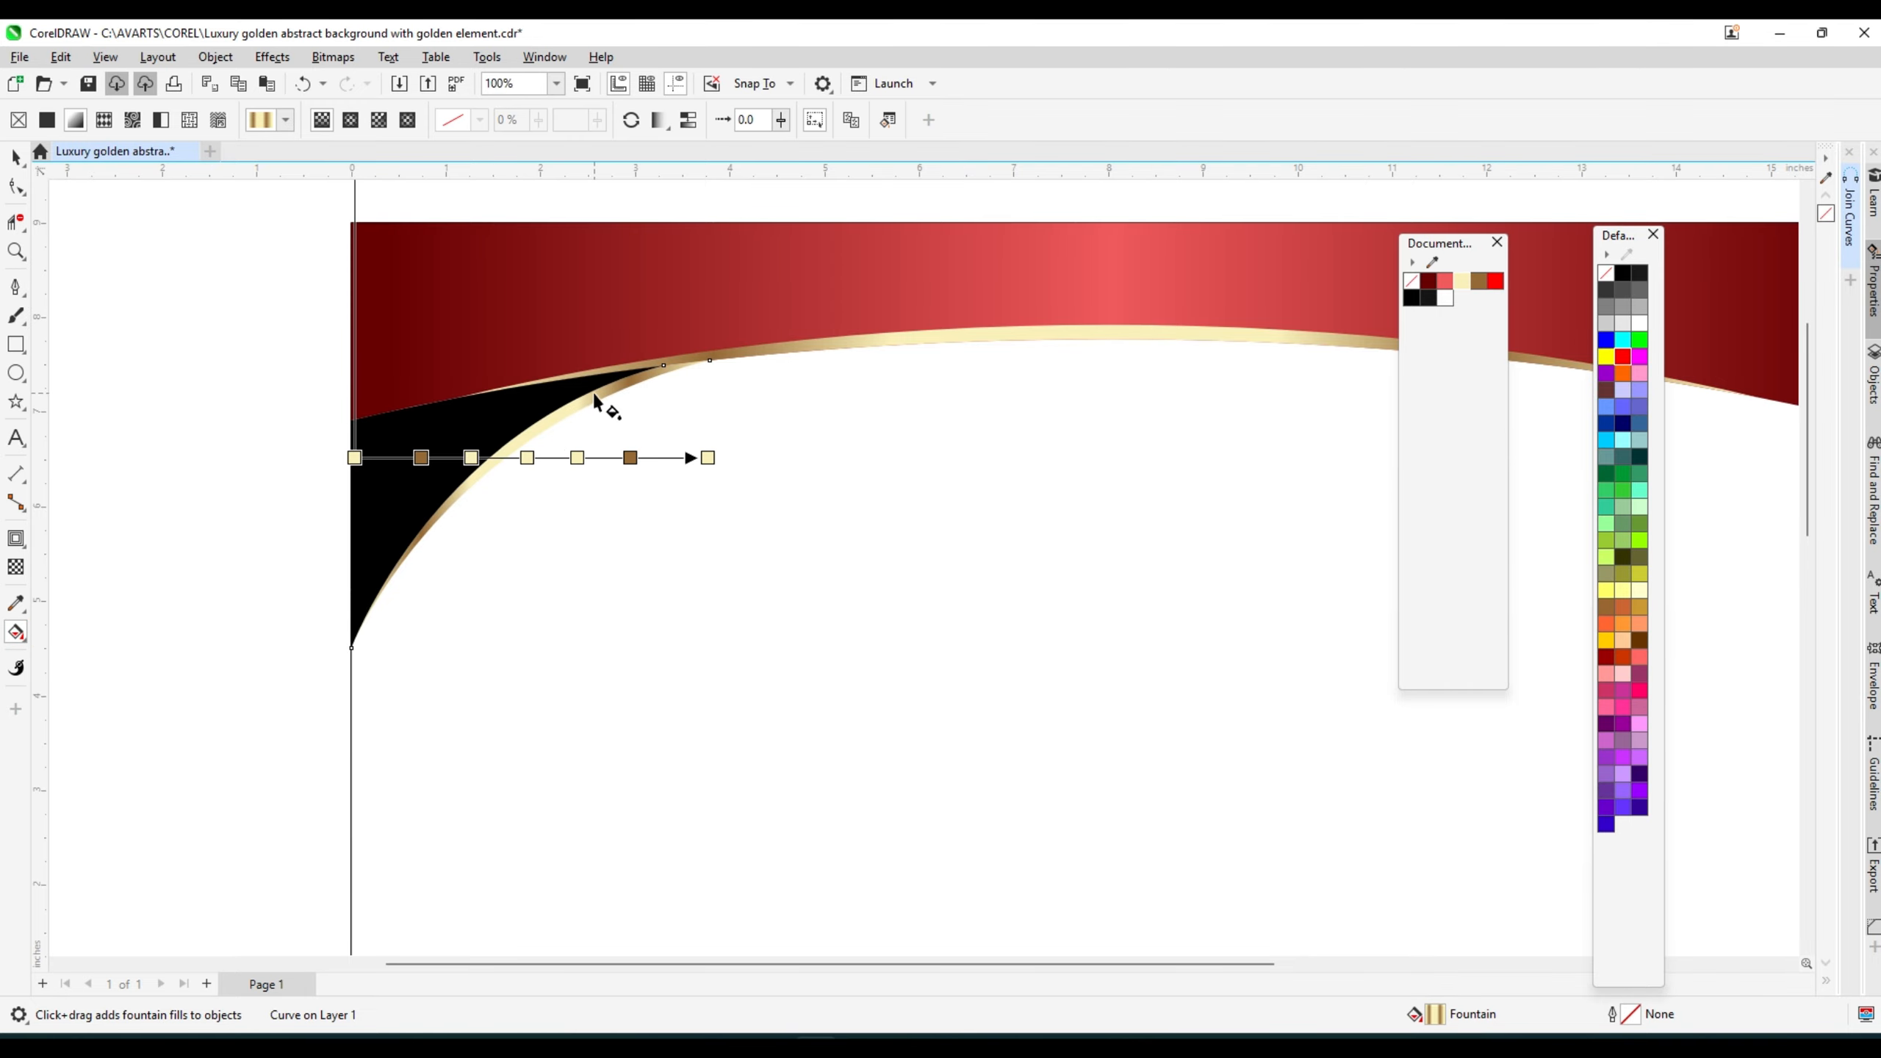
left_click_drag(635, 370, 352, 609)
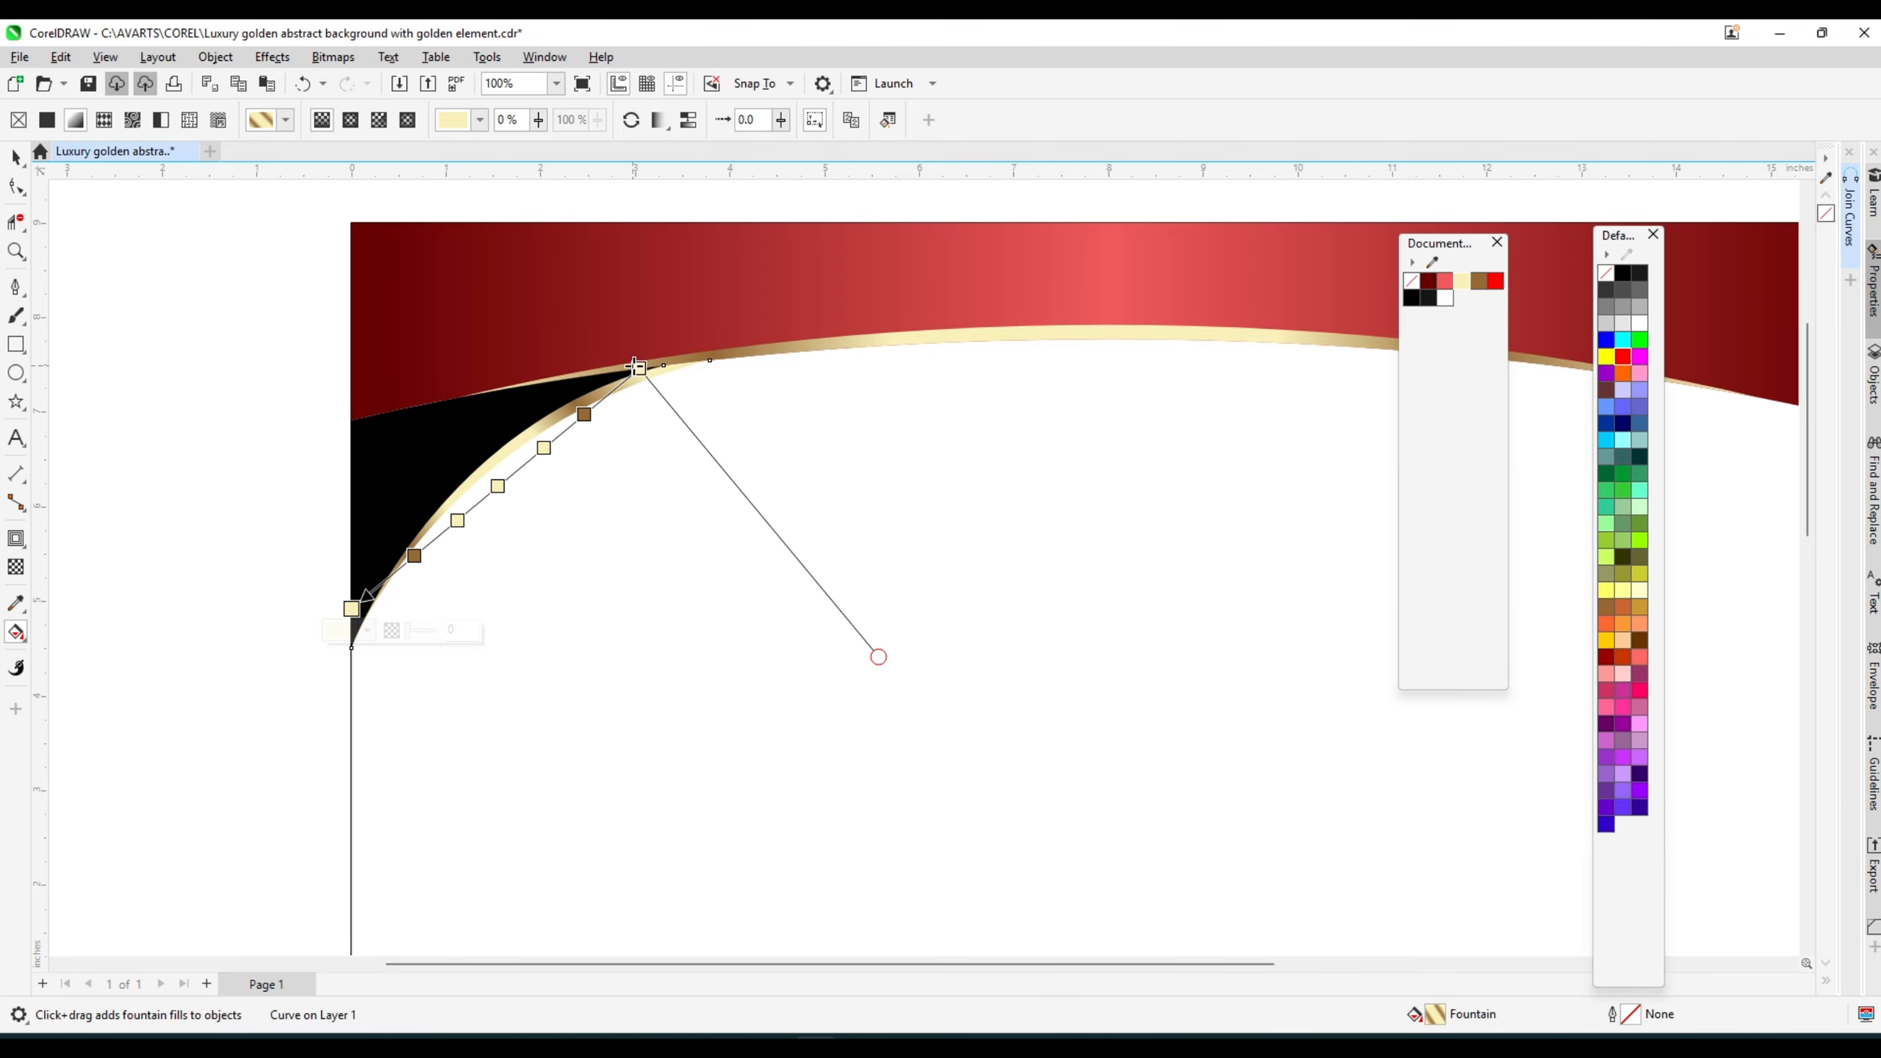
left_click(15, 157)
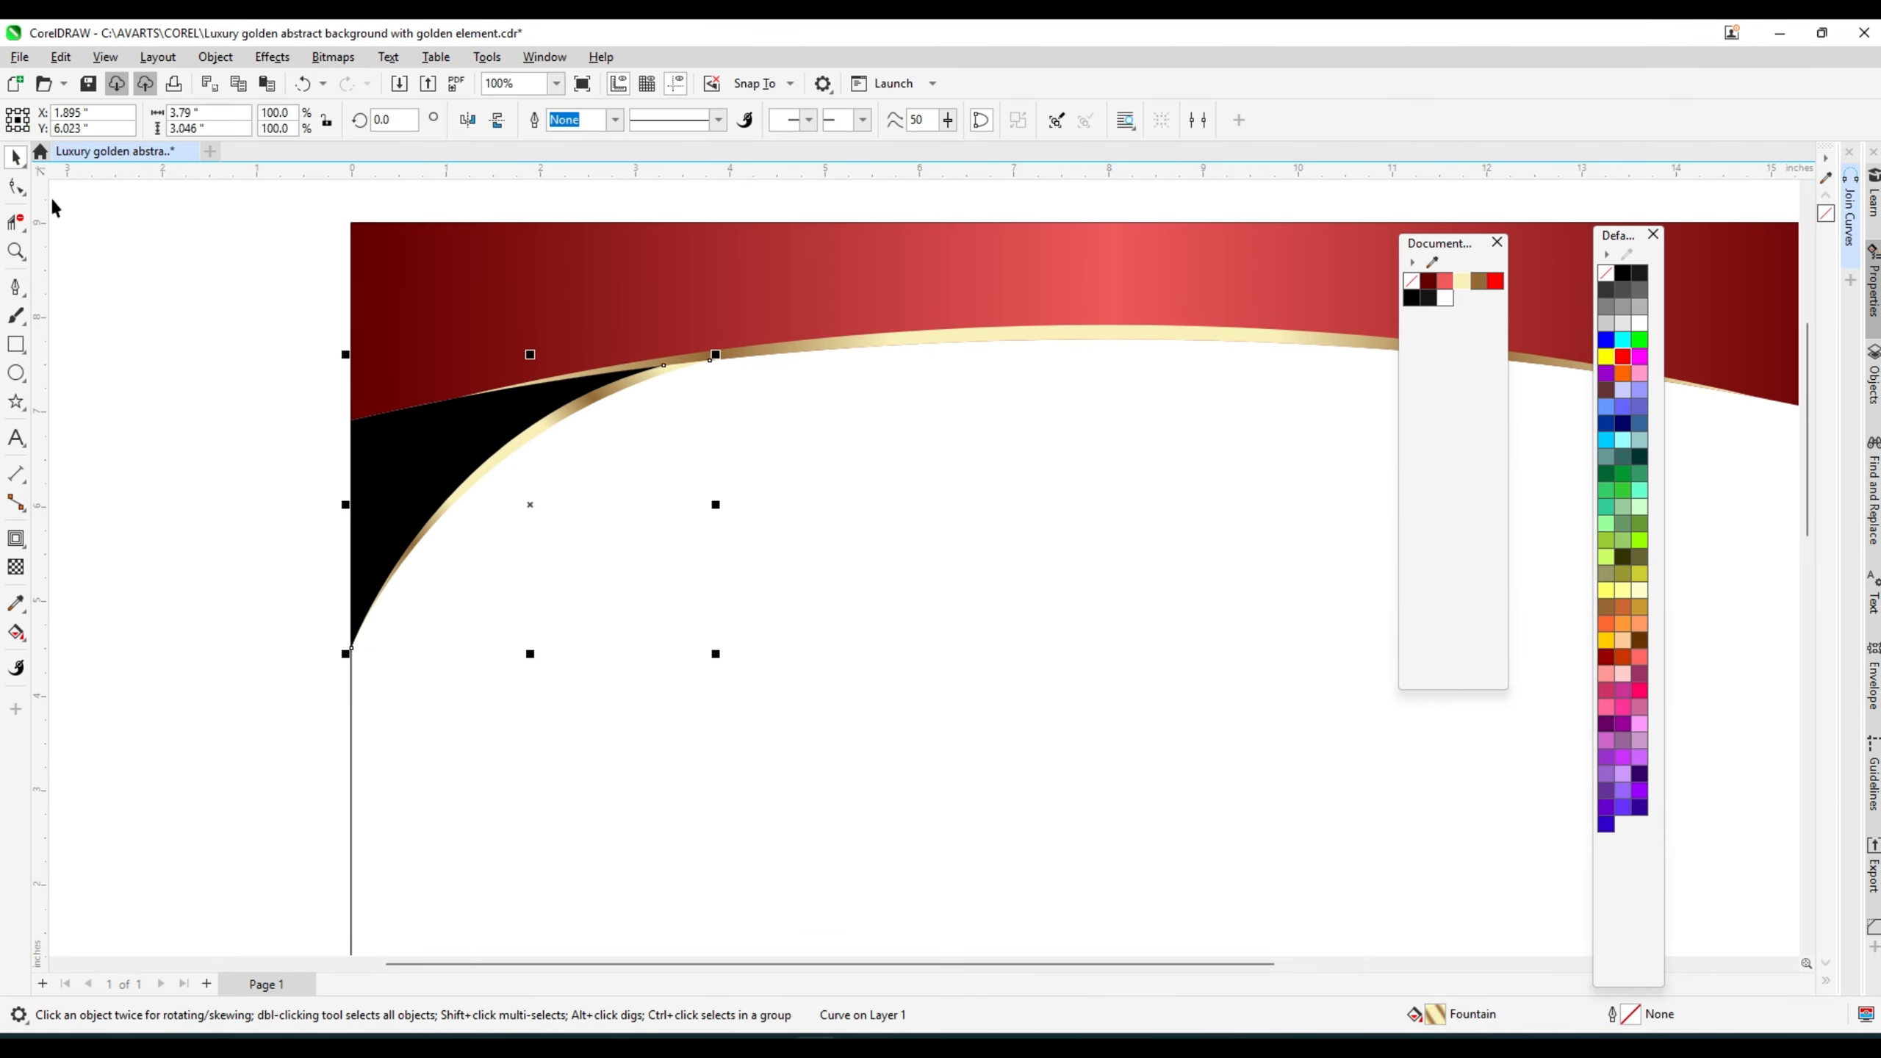
left_click(210, 367)
- Apply a linear fountain fill to the black corner shape, running from its lower tip up to the band
left_click(391, 452)
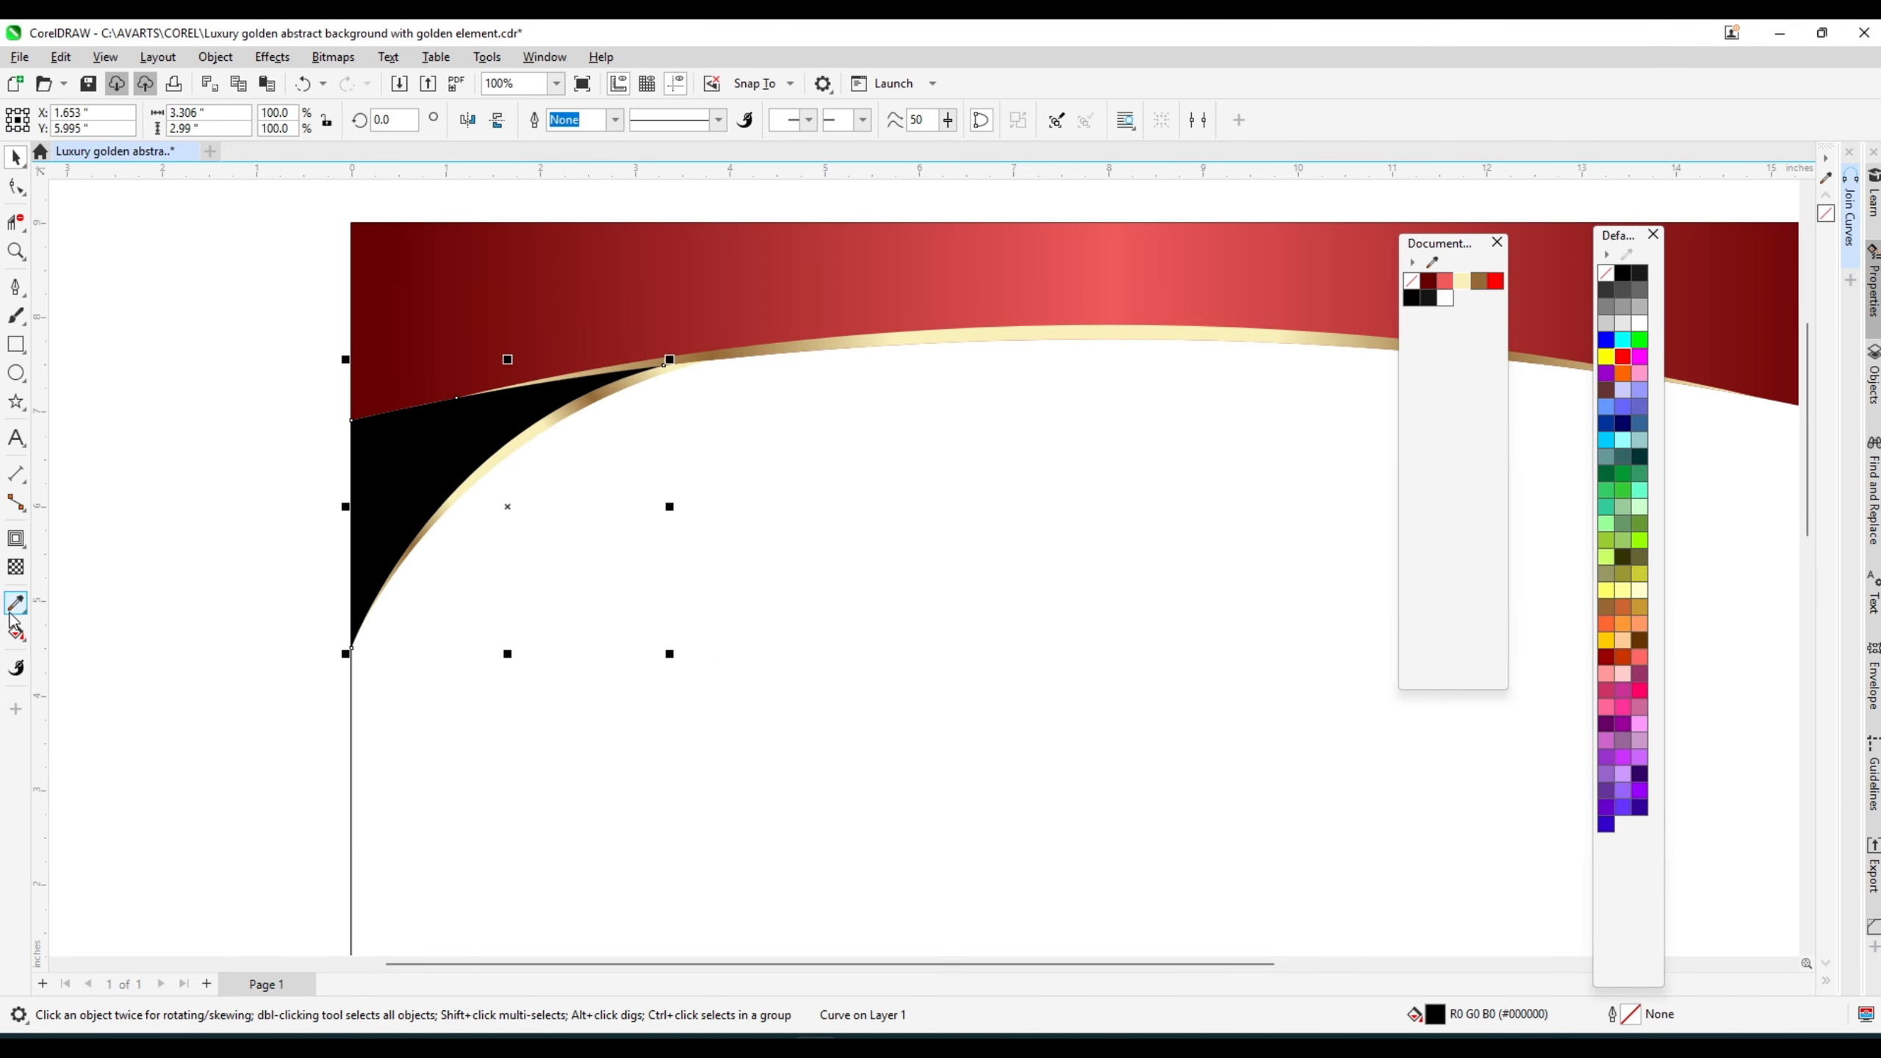
left_click(16, 631)
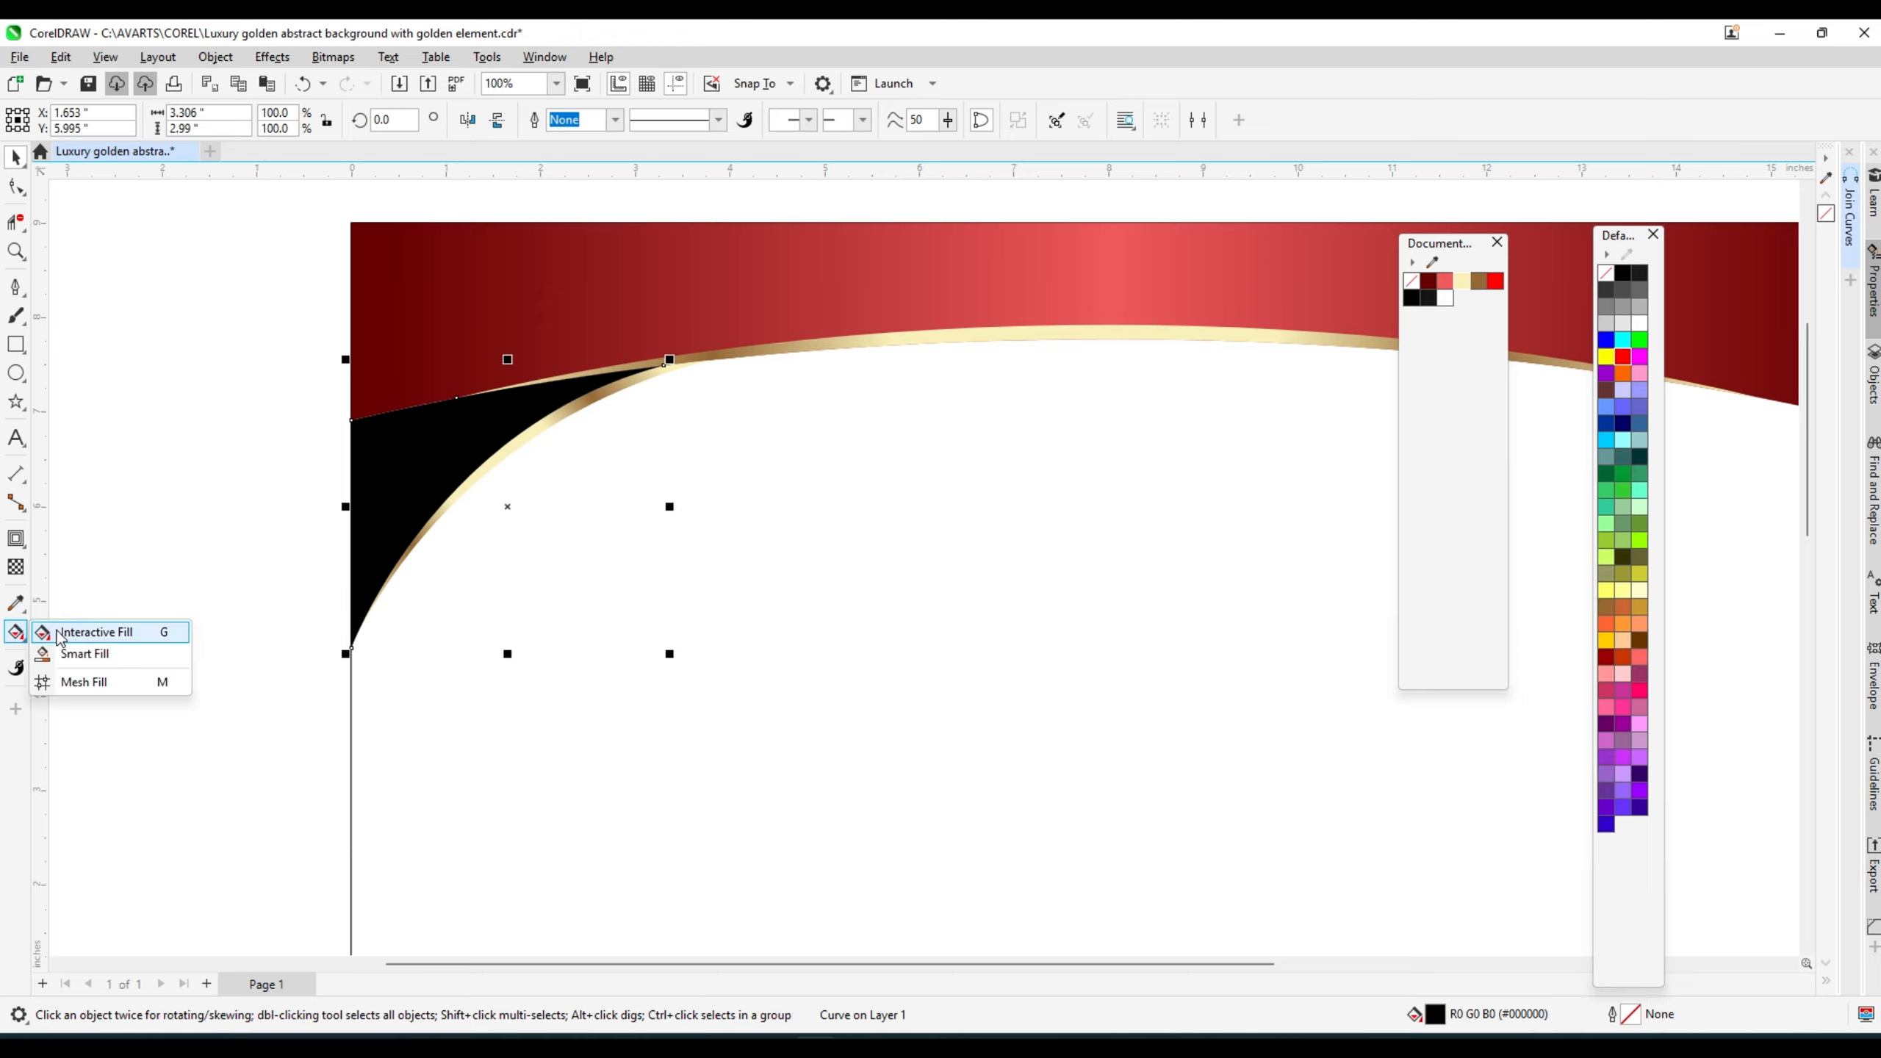
left_click(82, 629)
left_click_drag(356, 583, 417, 388)
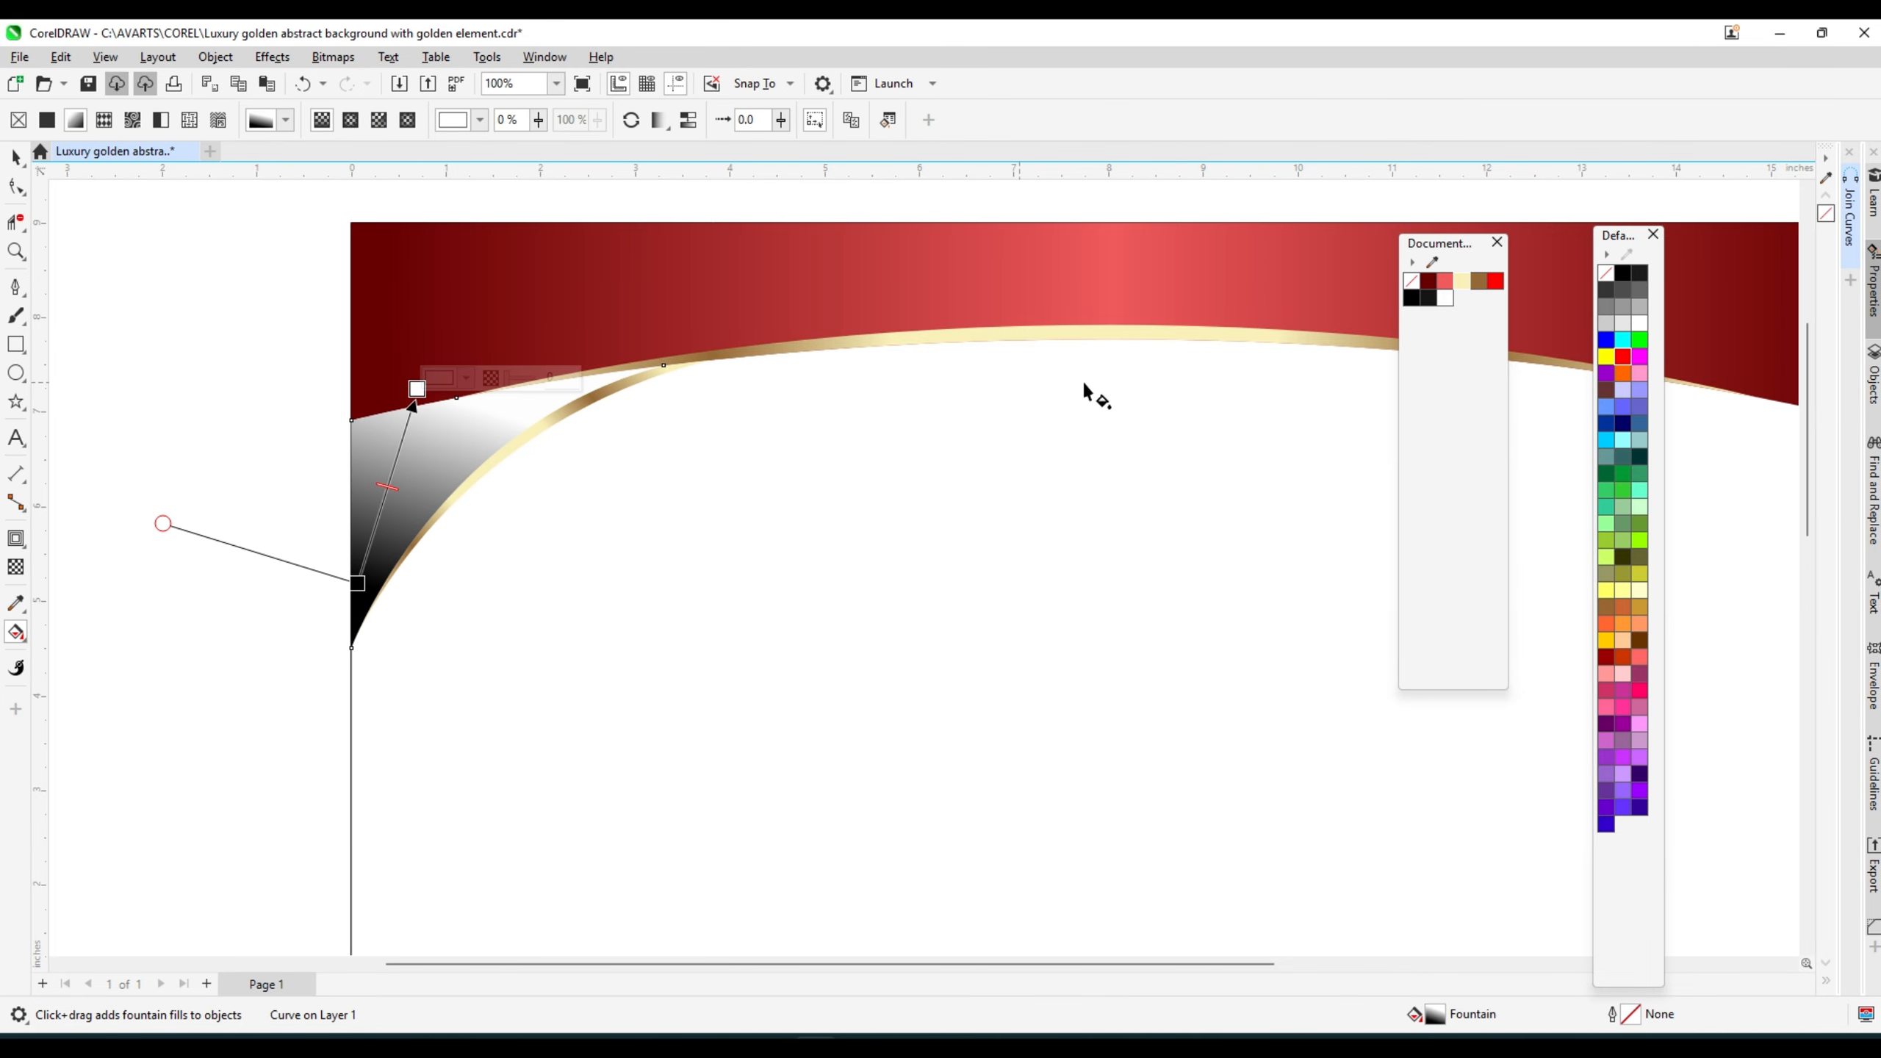
- Colour the corner shape's gradient light red at the lower end and dark red at the upper end, and tilt it slightly off vertical
left_click_drag(1428, 280, 416, 388)
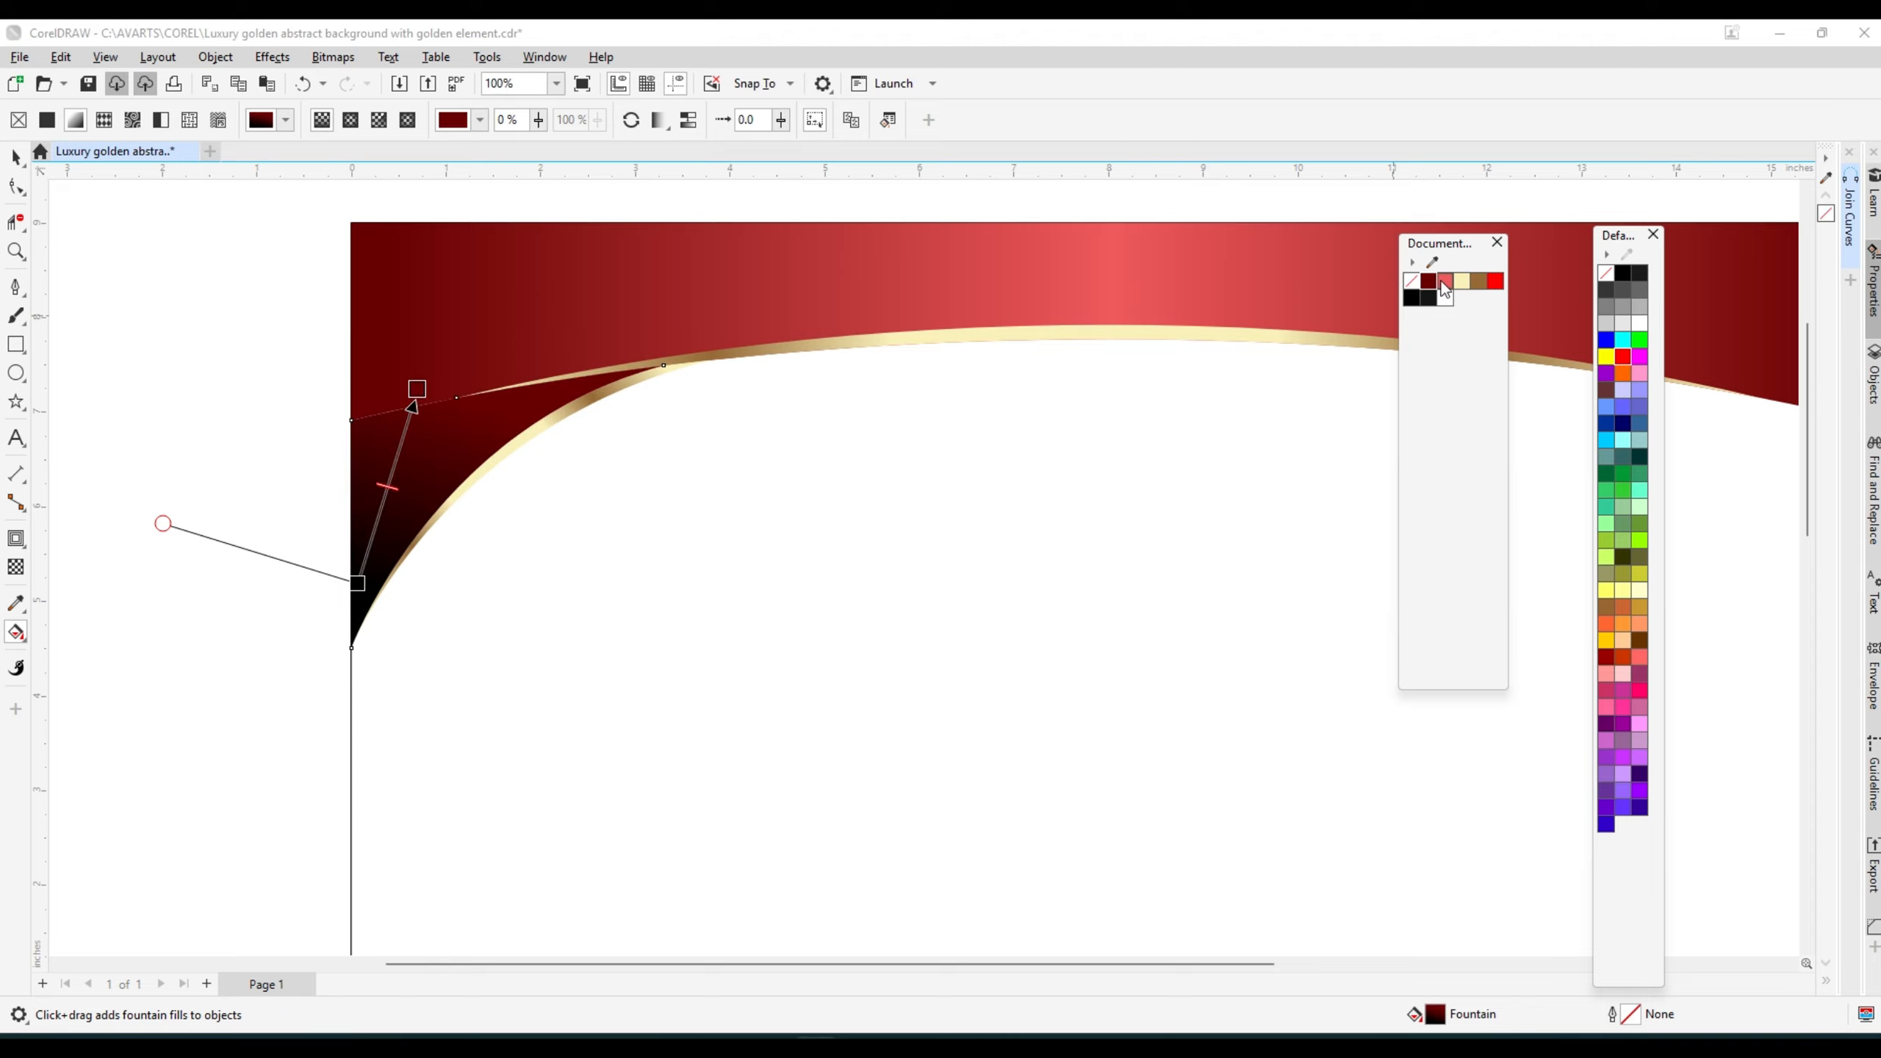
left_click_drag(1444, 280, 414, 597)
left_click_drag(421, 385, 382, 371)
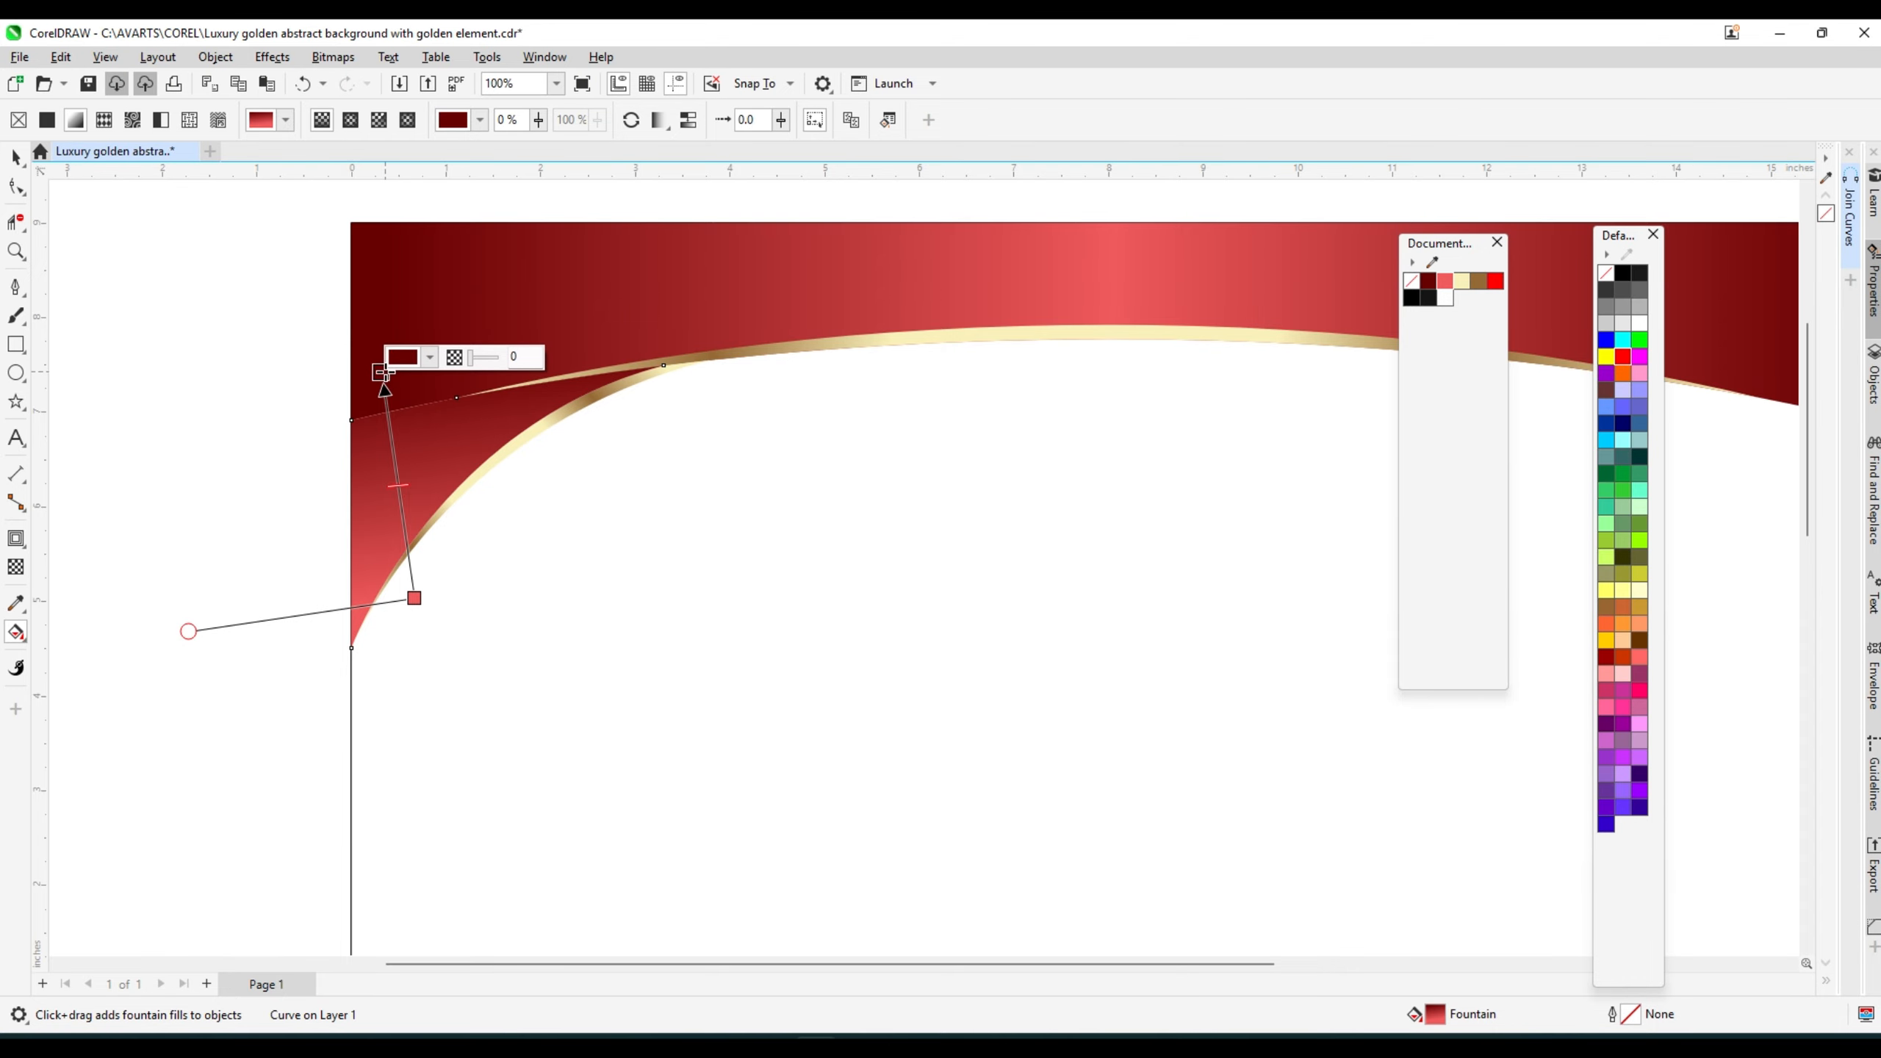
scroll(374, 459, "down", 2)
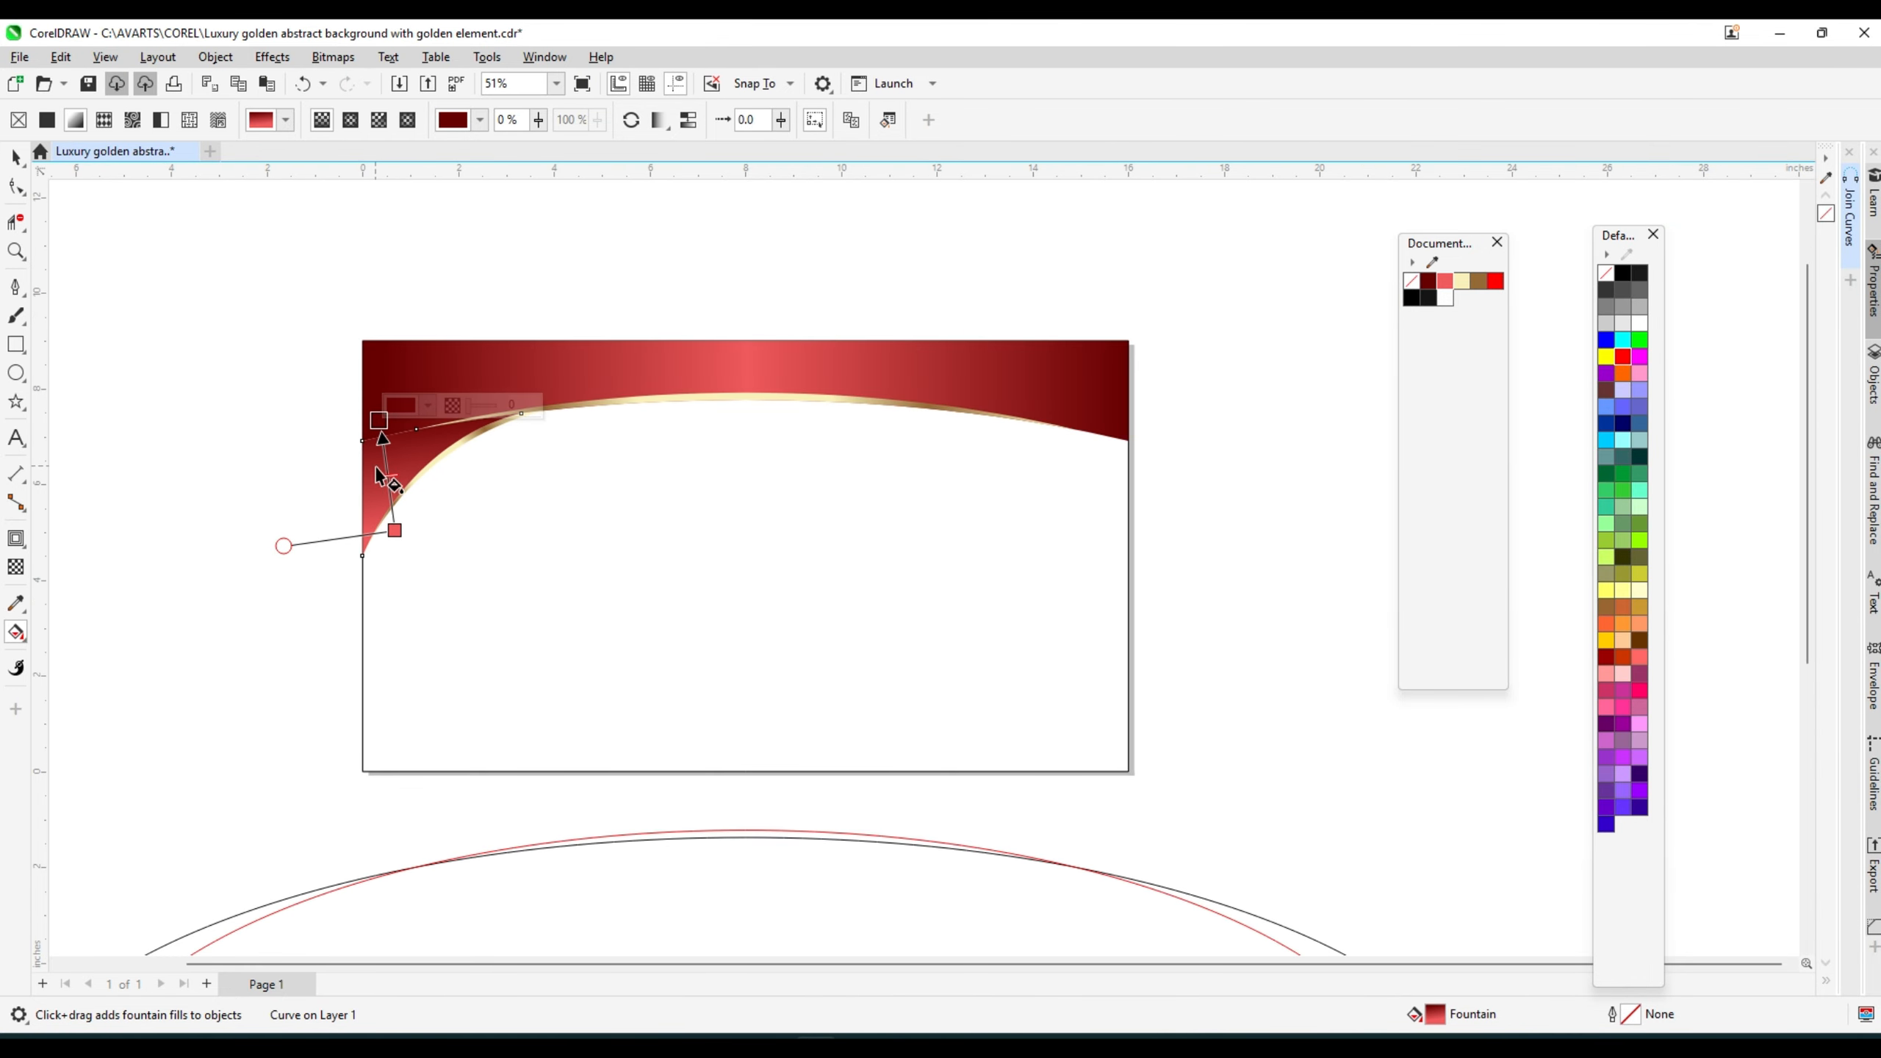
left_click(16, 157)
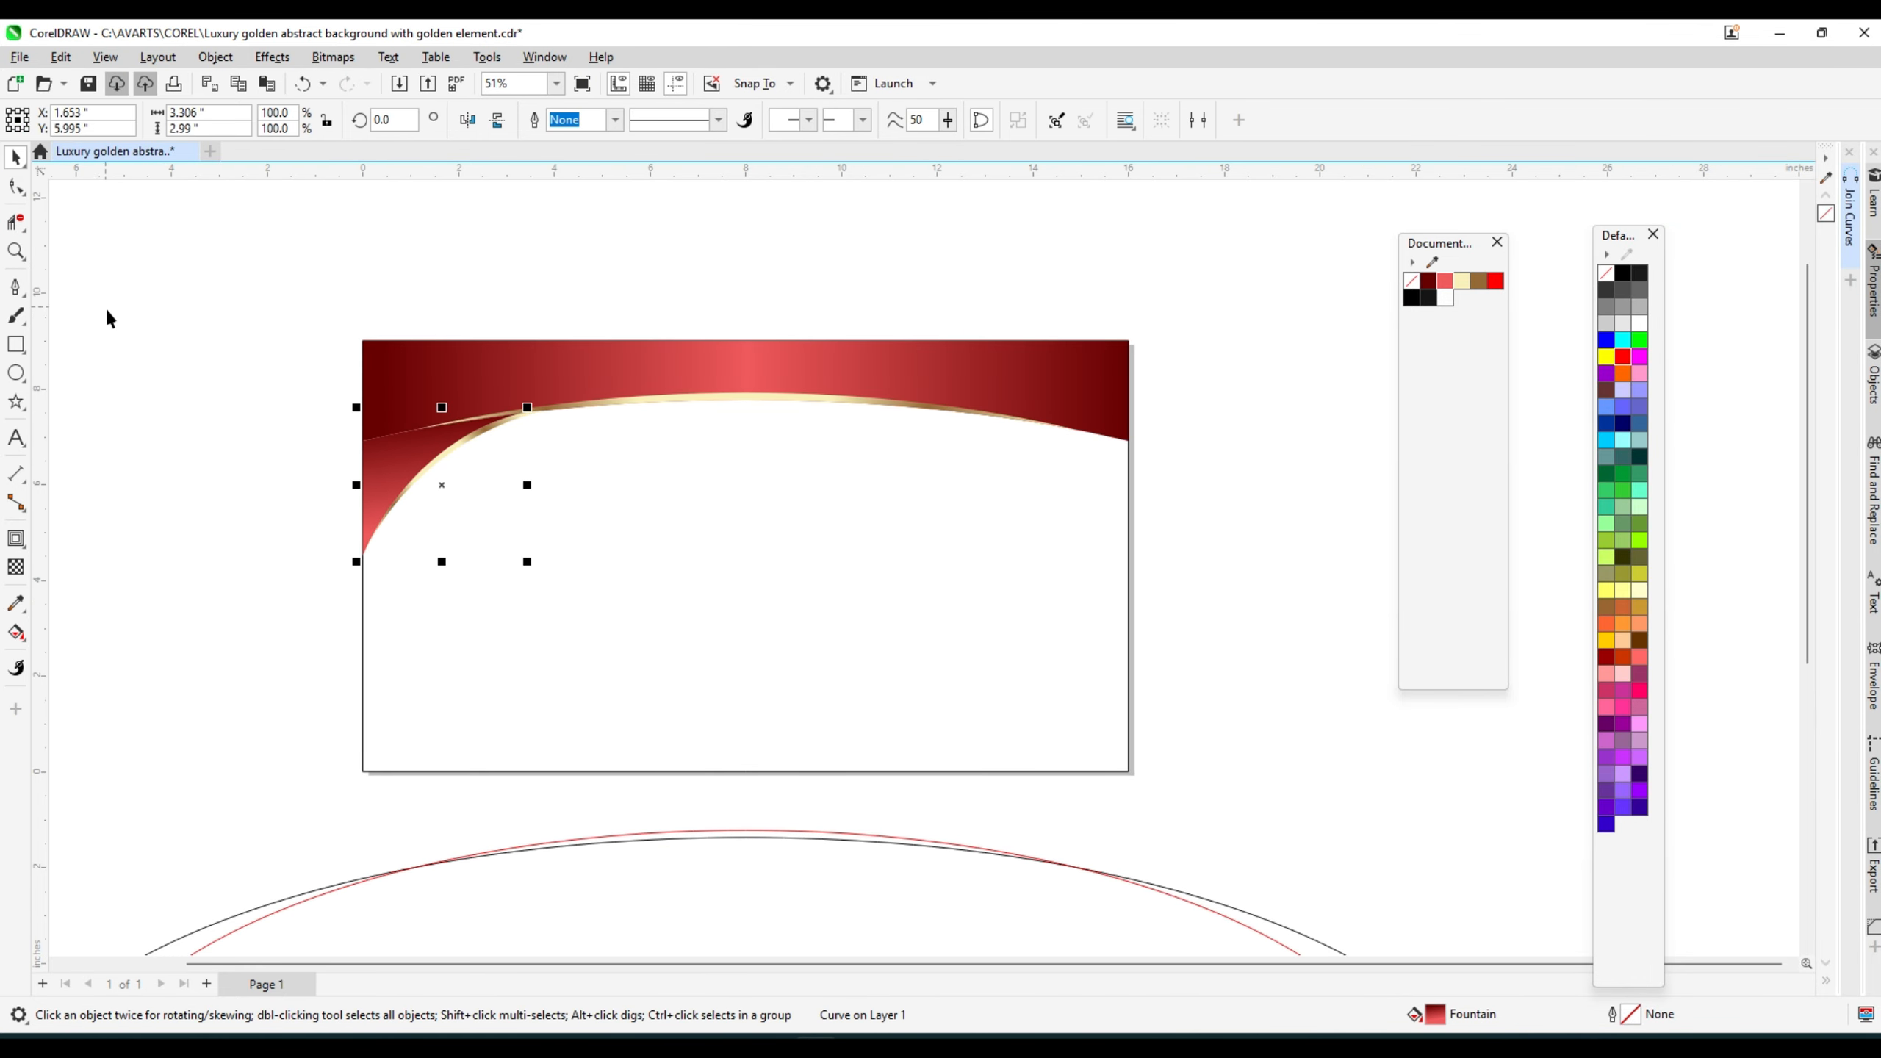
left_click(680, 443)
- Place a duplicate of the red gradient corner shape on the empty area beside the page, level with the original
scroll(755, 366, "up", 1)
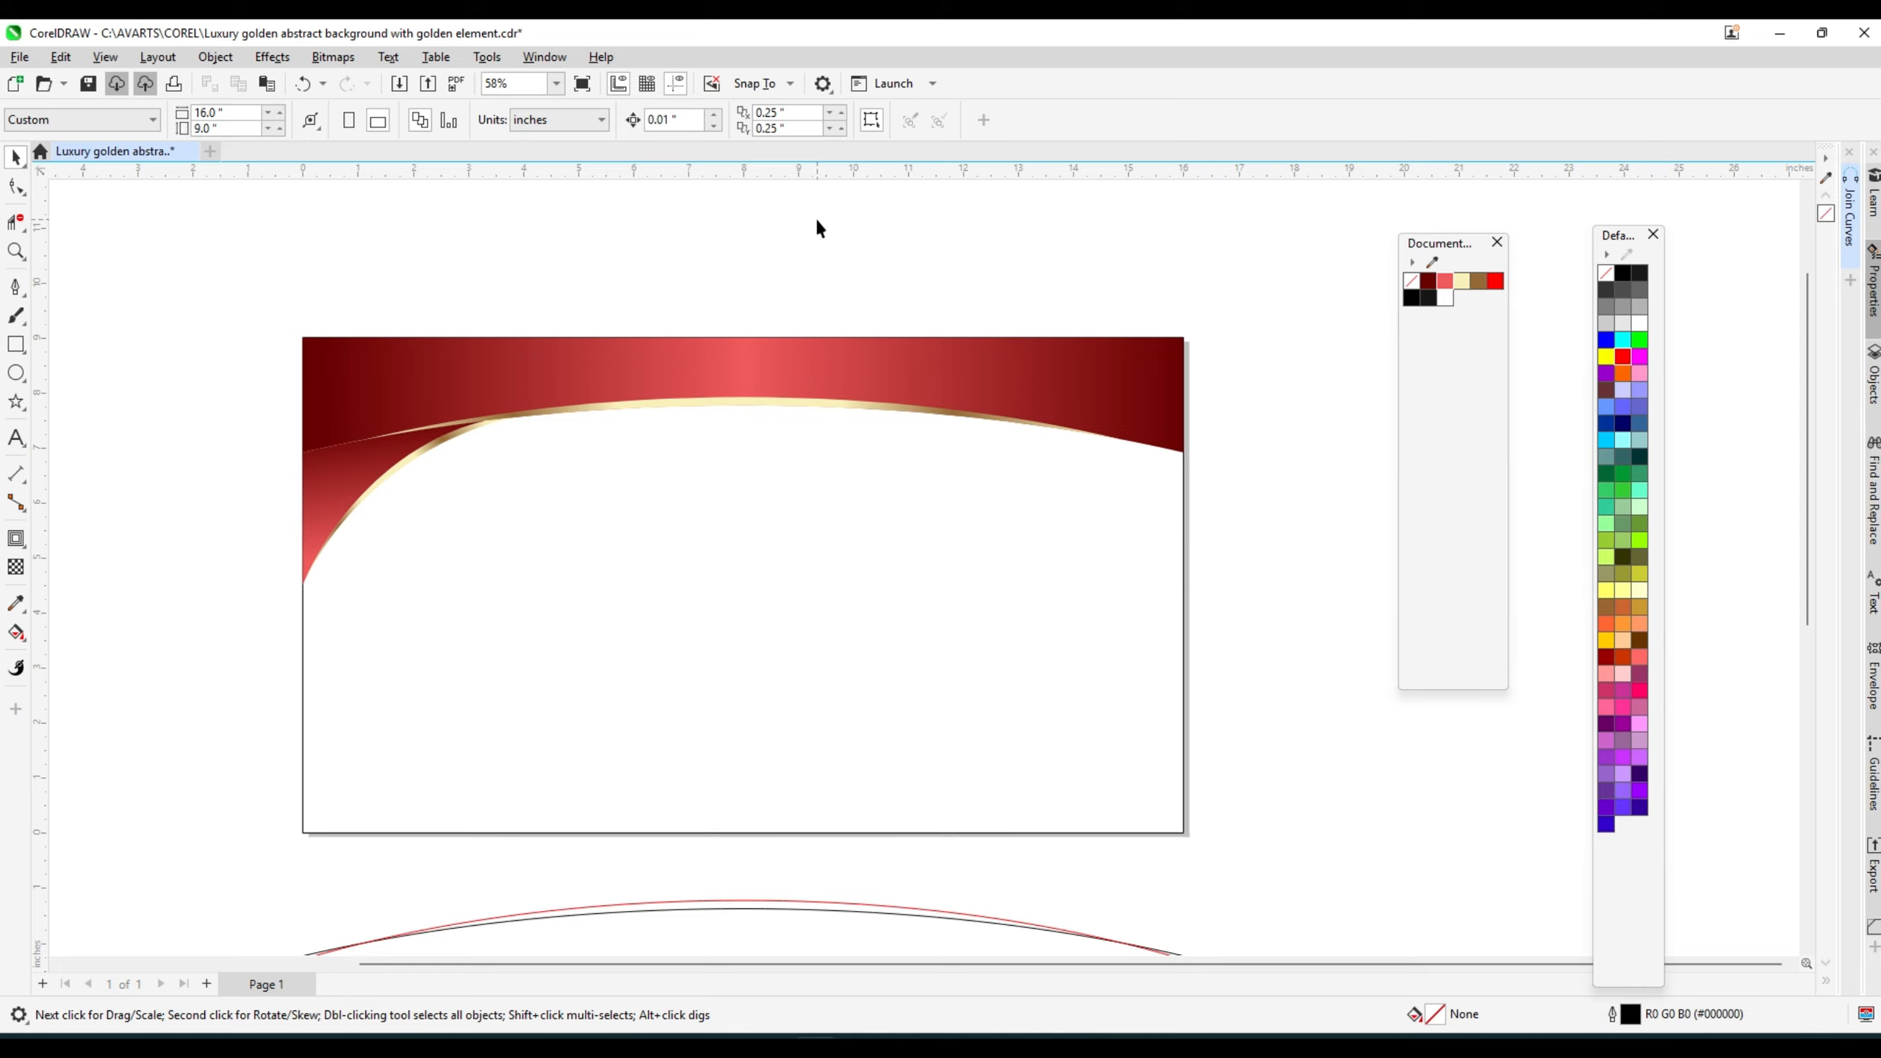
scroll(335, 474, "up", 4)
left_click(331, 470)
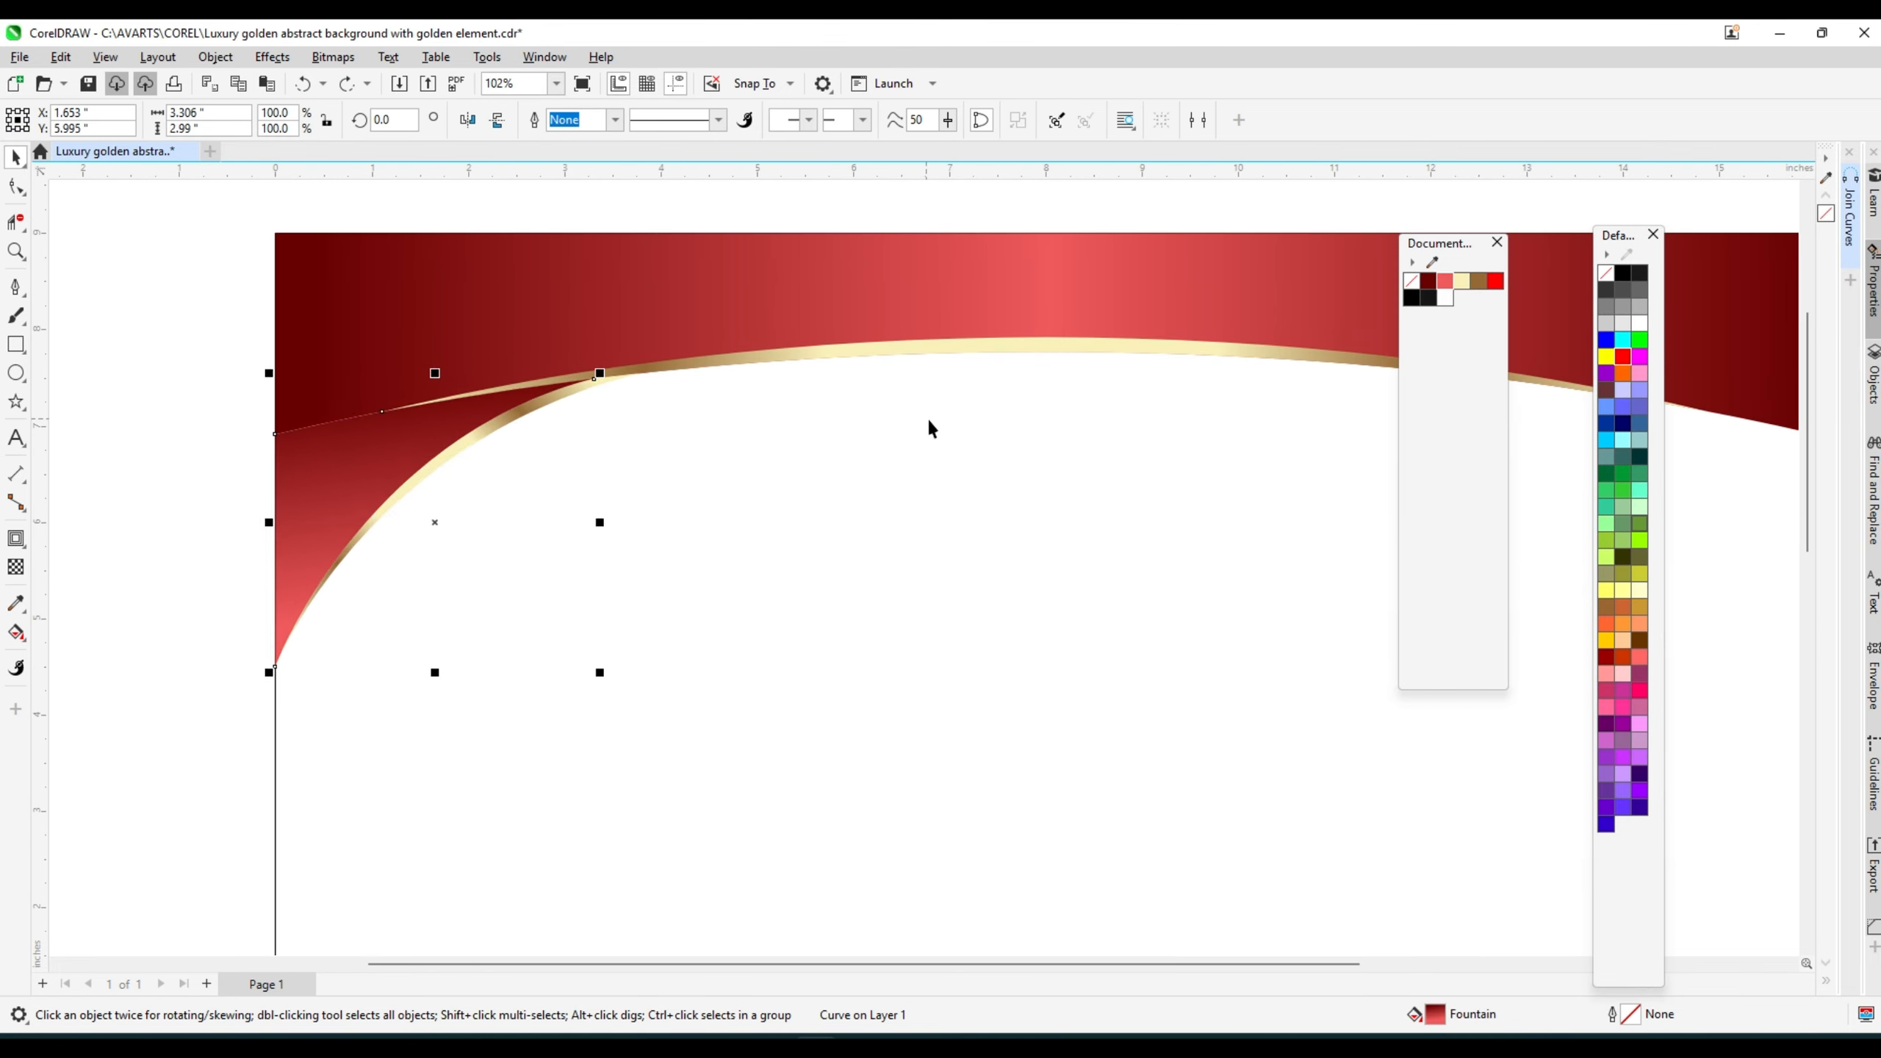
scroll(934, 428, "down", 4)
left_click_drag(630, 435, 361, 439)
scroll(356, 433, "up", 4)
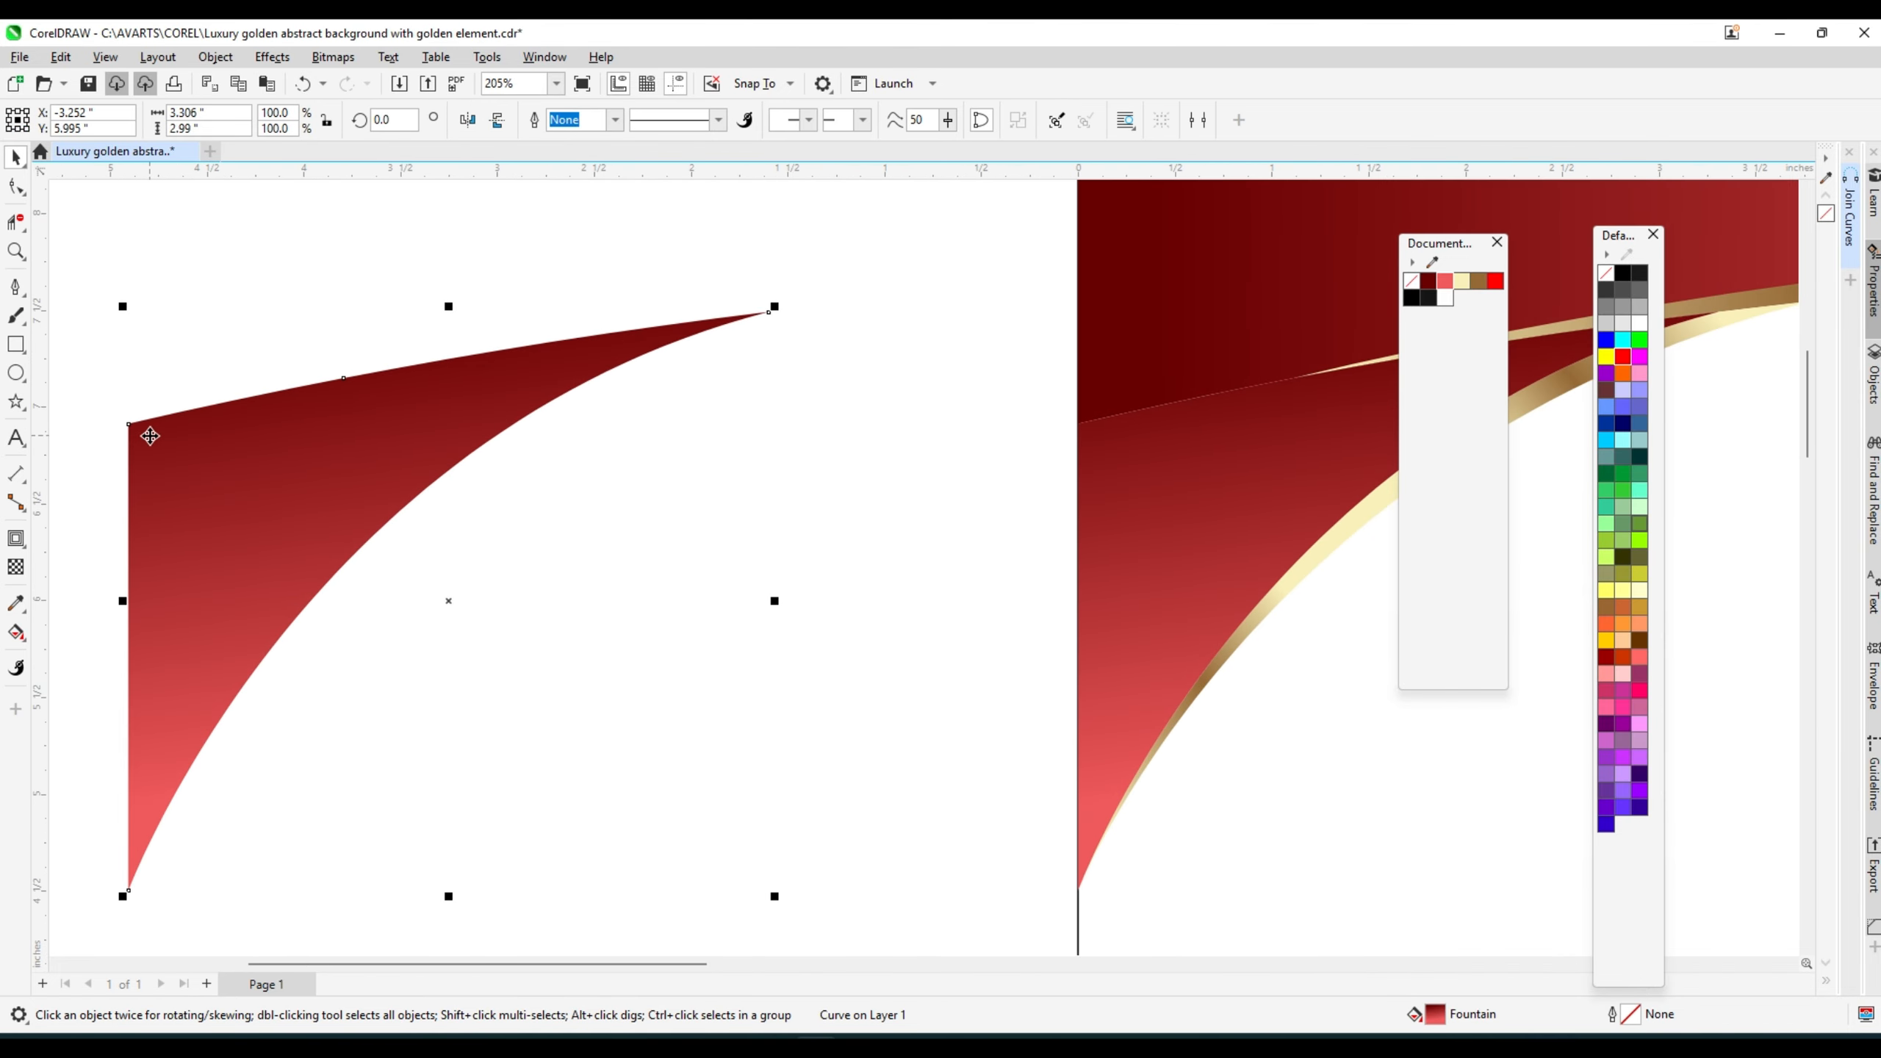
- Duplicate the off-page corner shape slightly lower, trim the upper one with it to leave a thin sliver, and move the lower one clear
left_click_drag(151, 459, 151, 457)
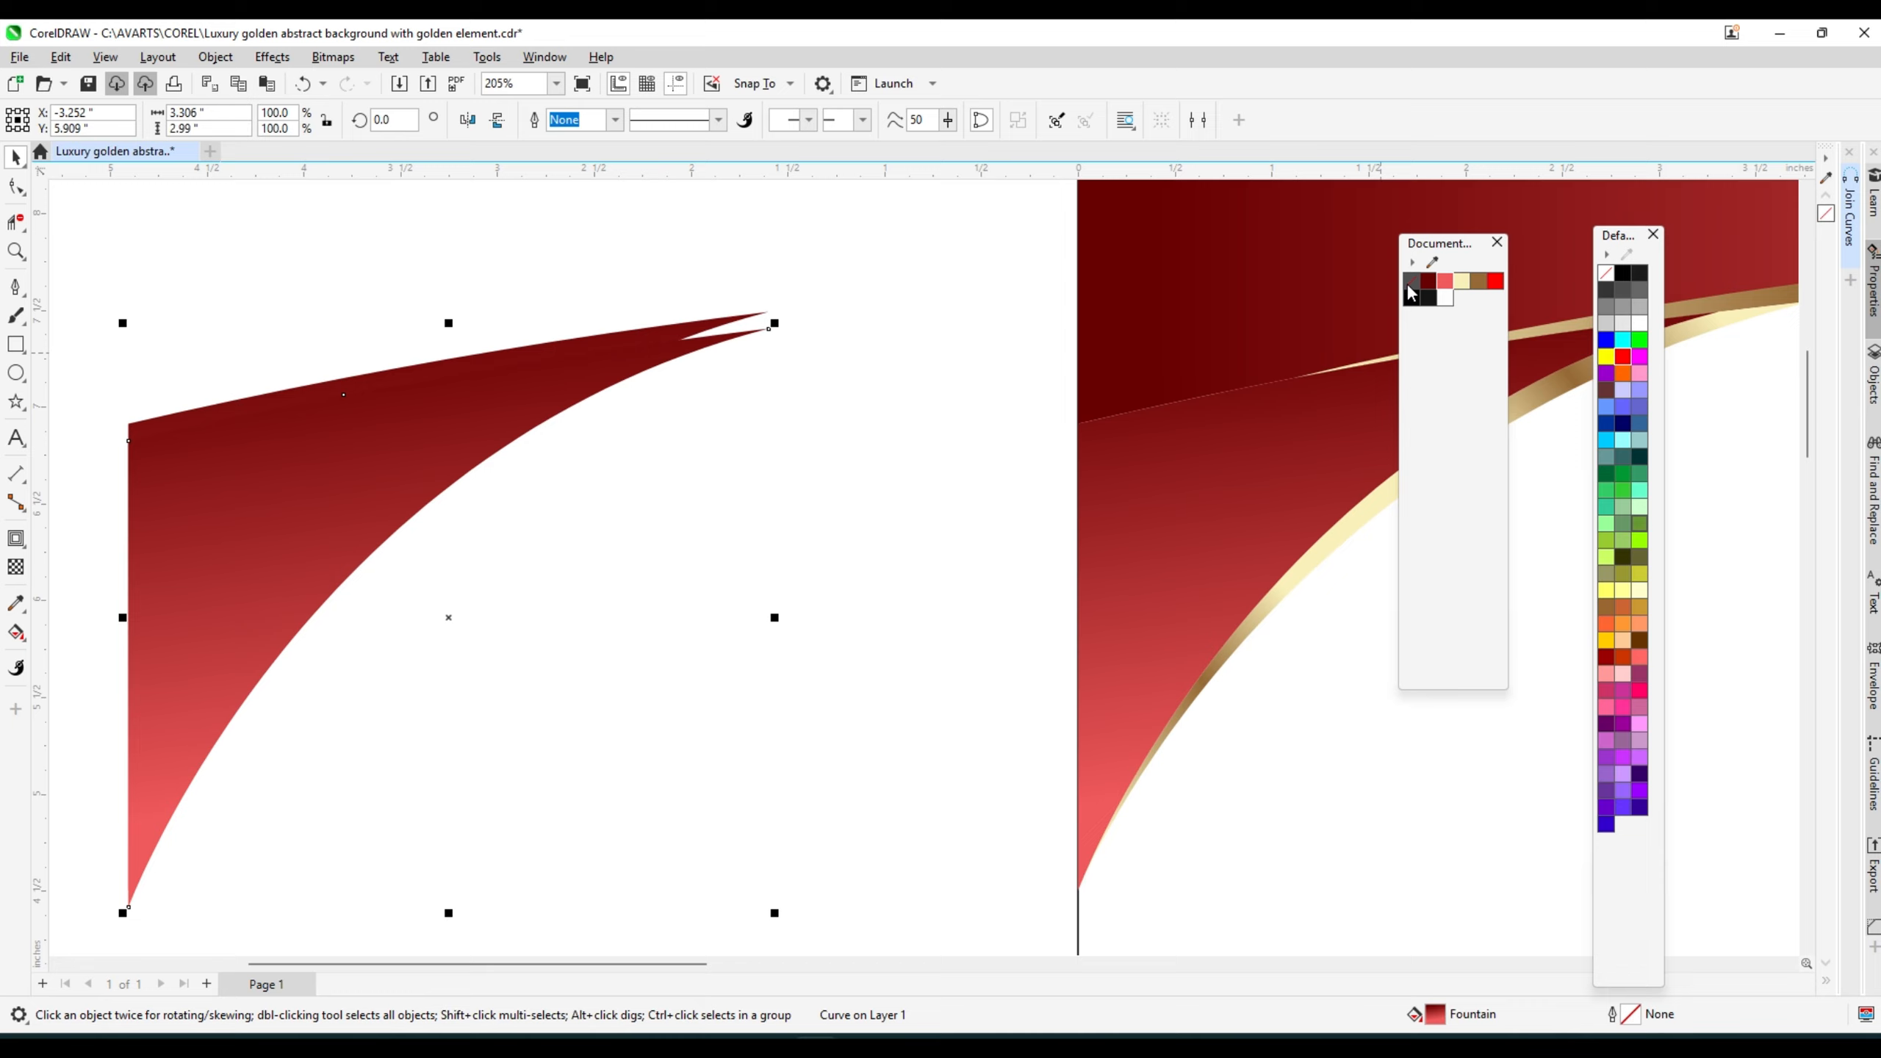
left_click_drag(617, 290, 686, 390)
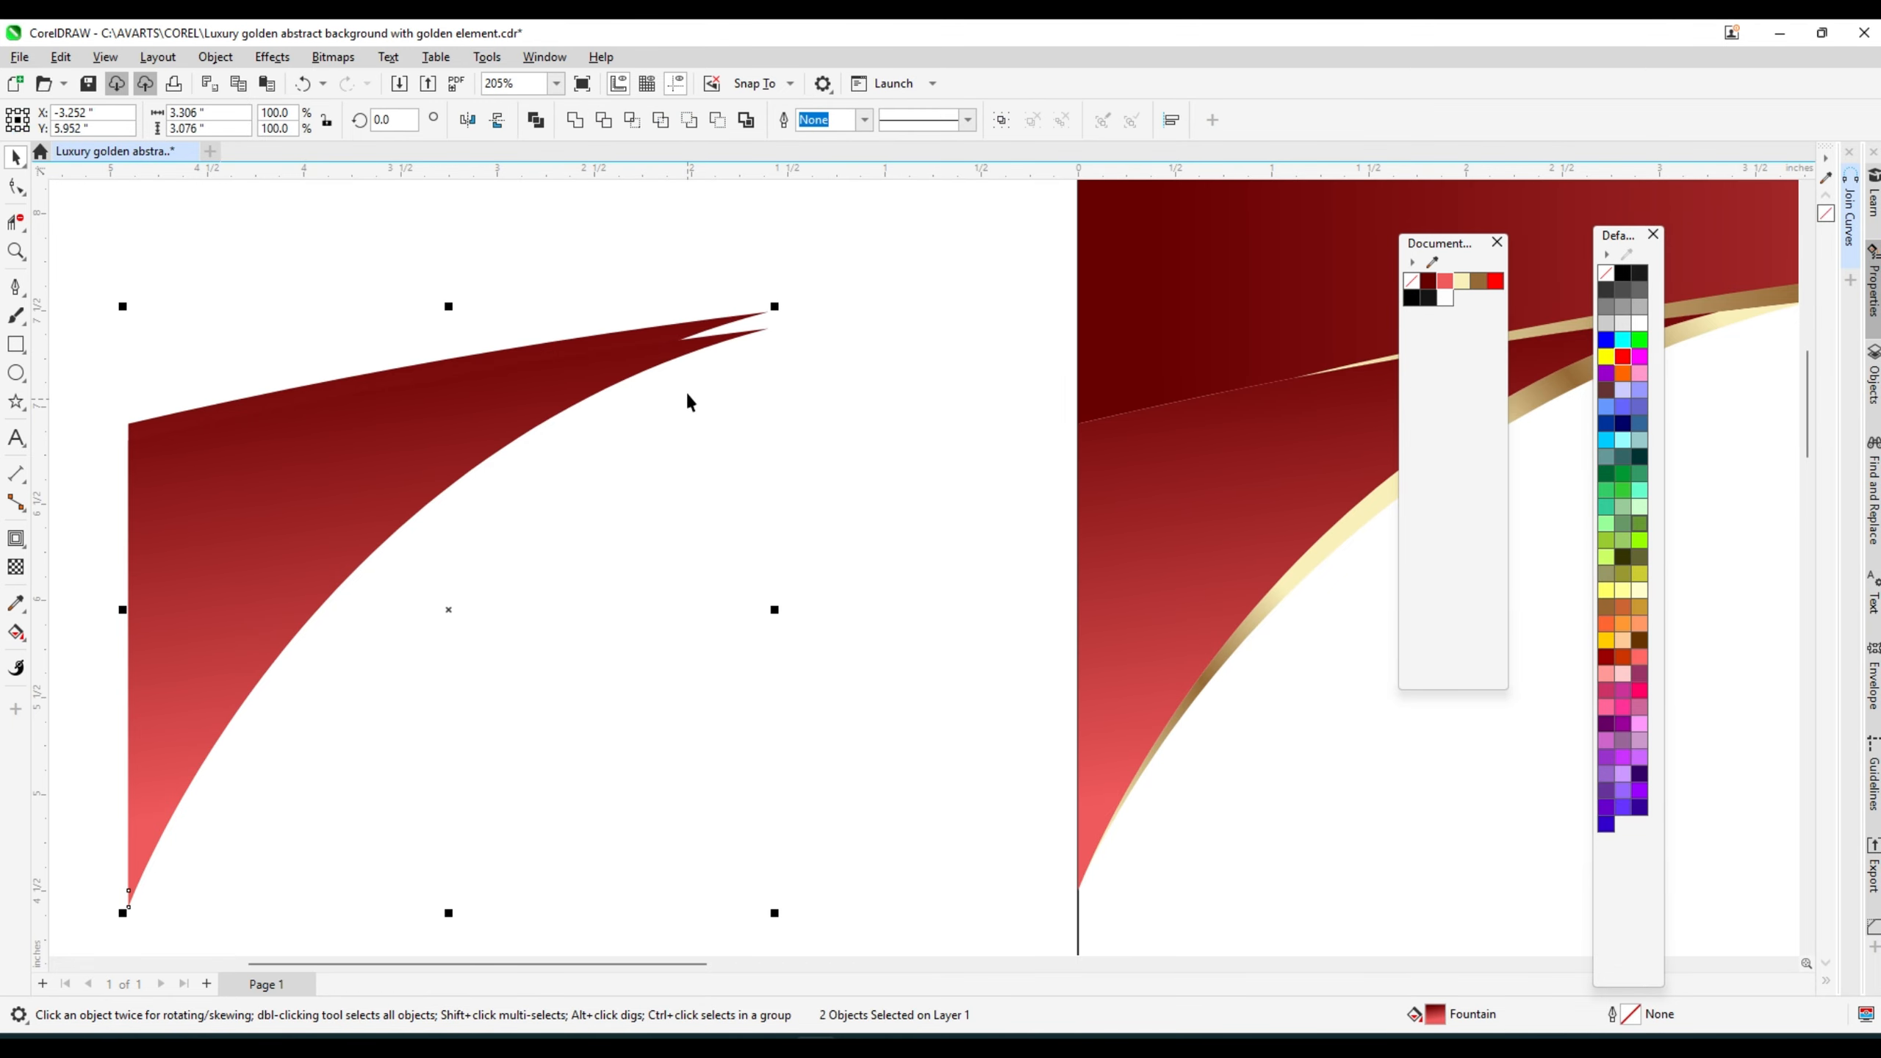
left_click(601, 122)
left_click(484, 493)
left_click_drag(472, 411, 470, 516)
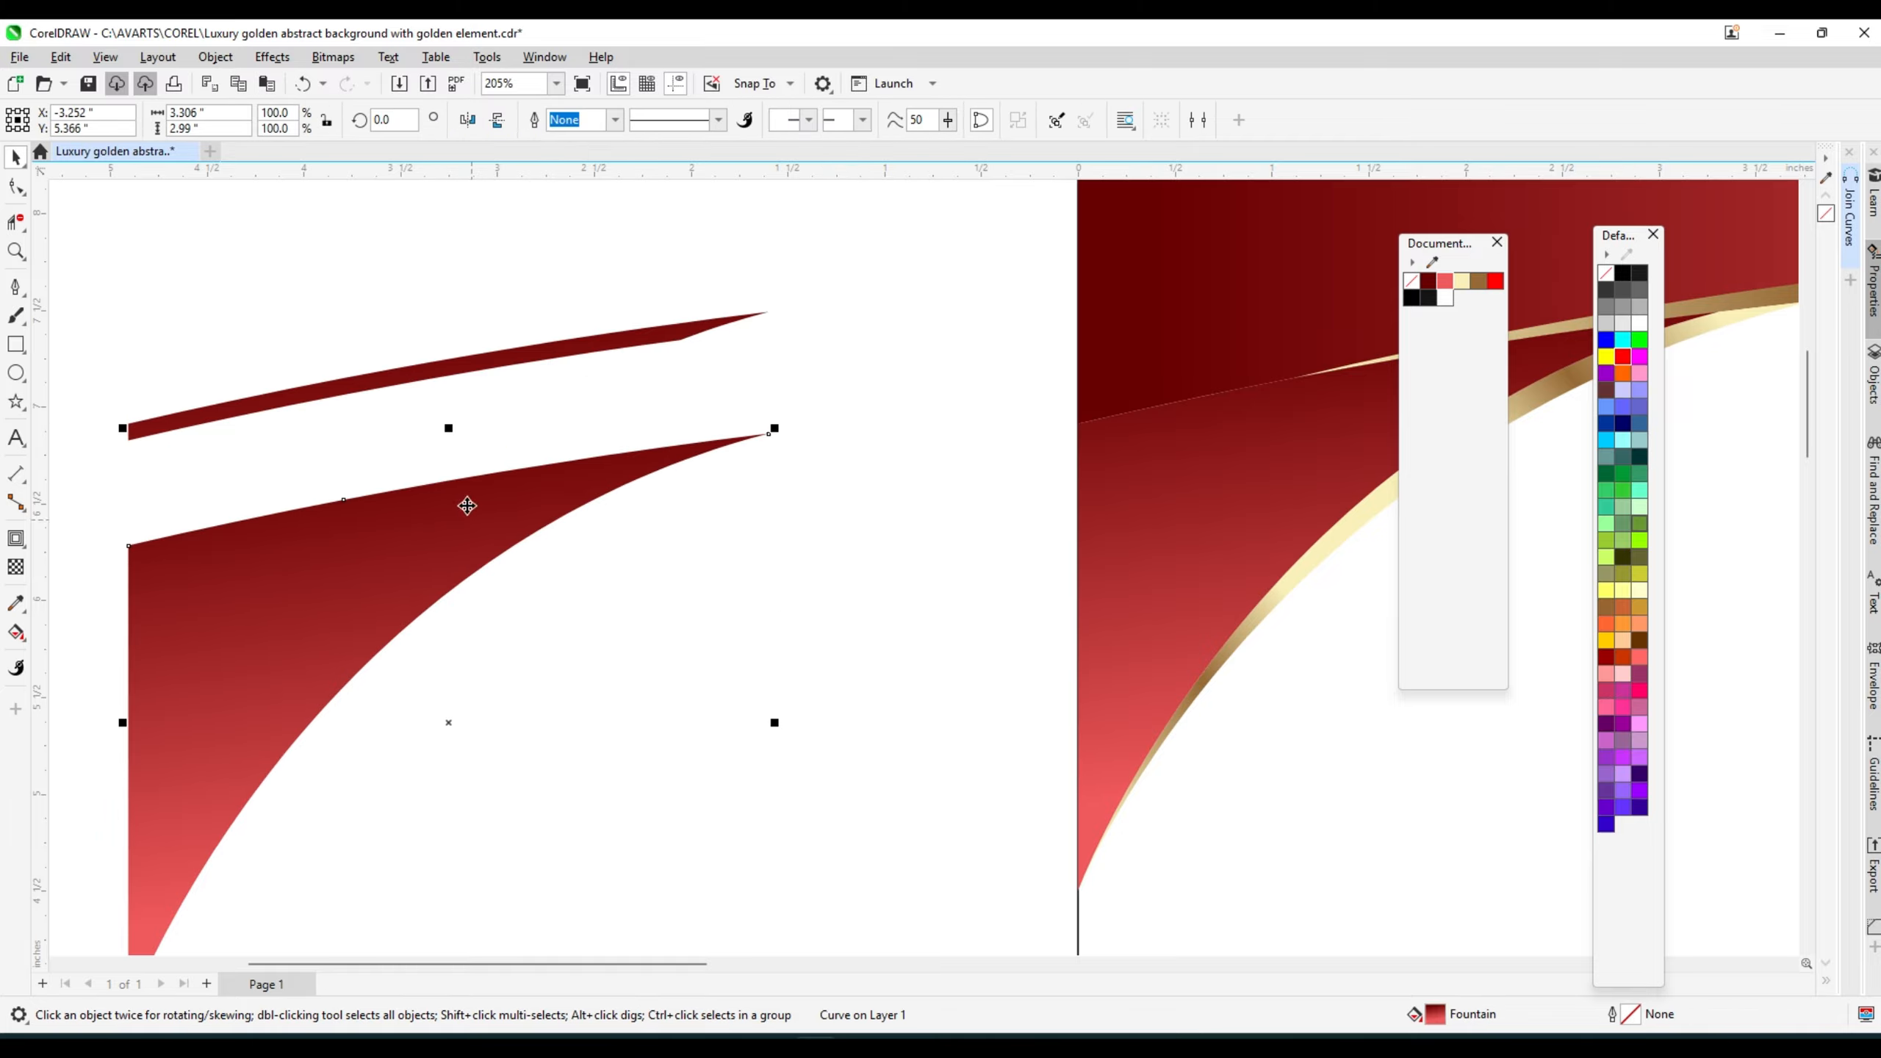
- Fill the thin trimmed sliver with black and left-align it to the red corner shape on the page
left_click(383, 385)
scroll(384, 385, "down", 2)
left_click(1603, 290)
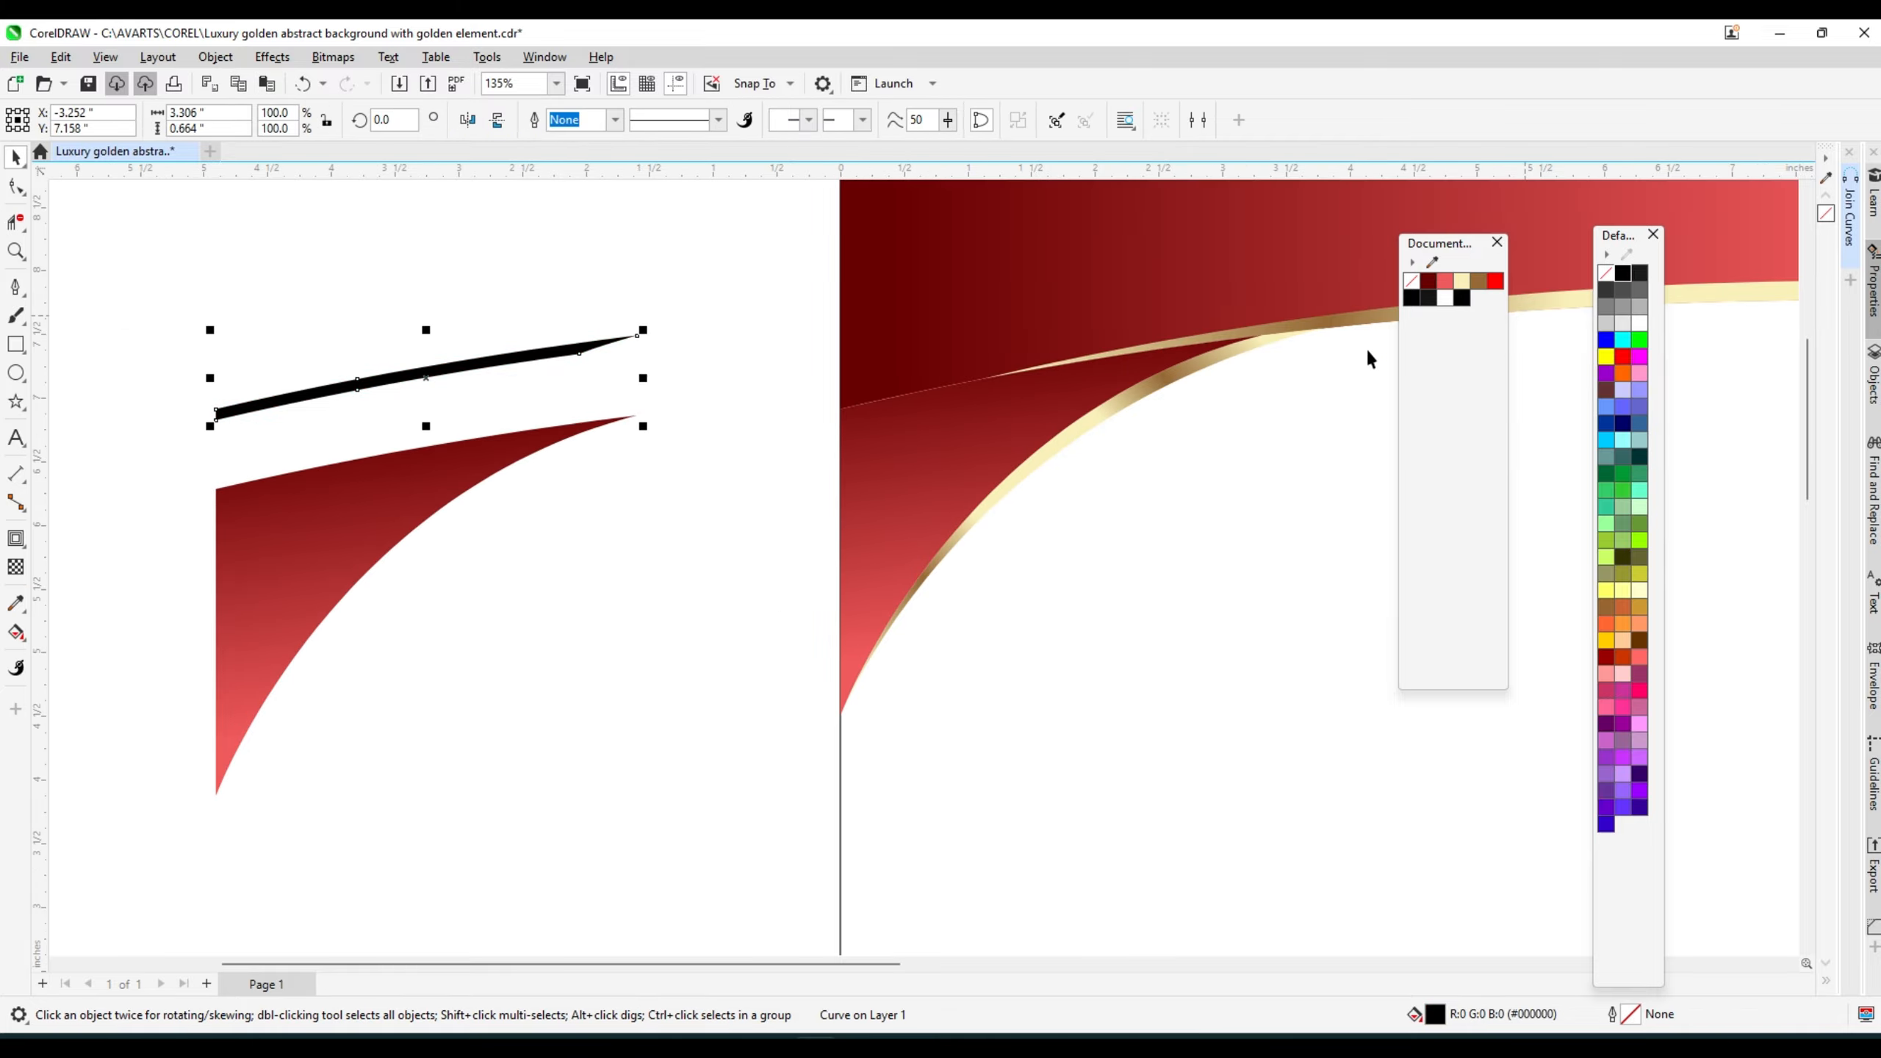
scroll(873, 437, "down", 2)
left_click(930, 441, "shift")
key("l")
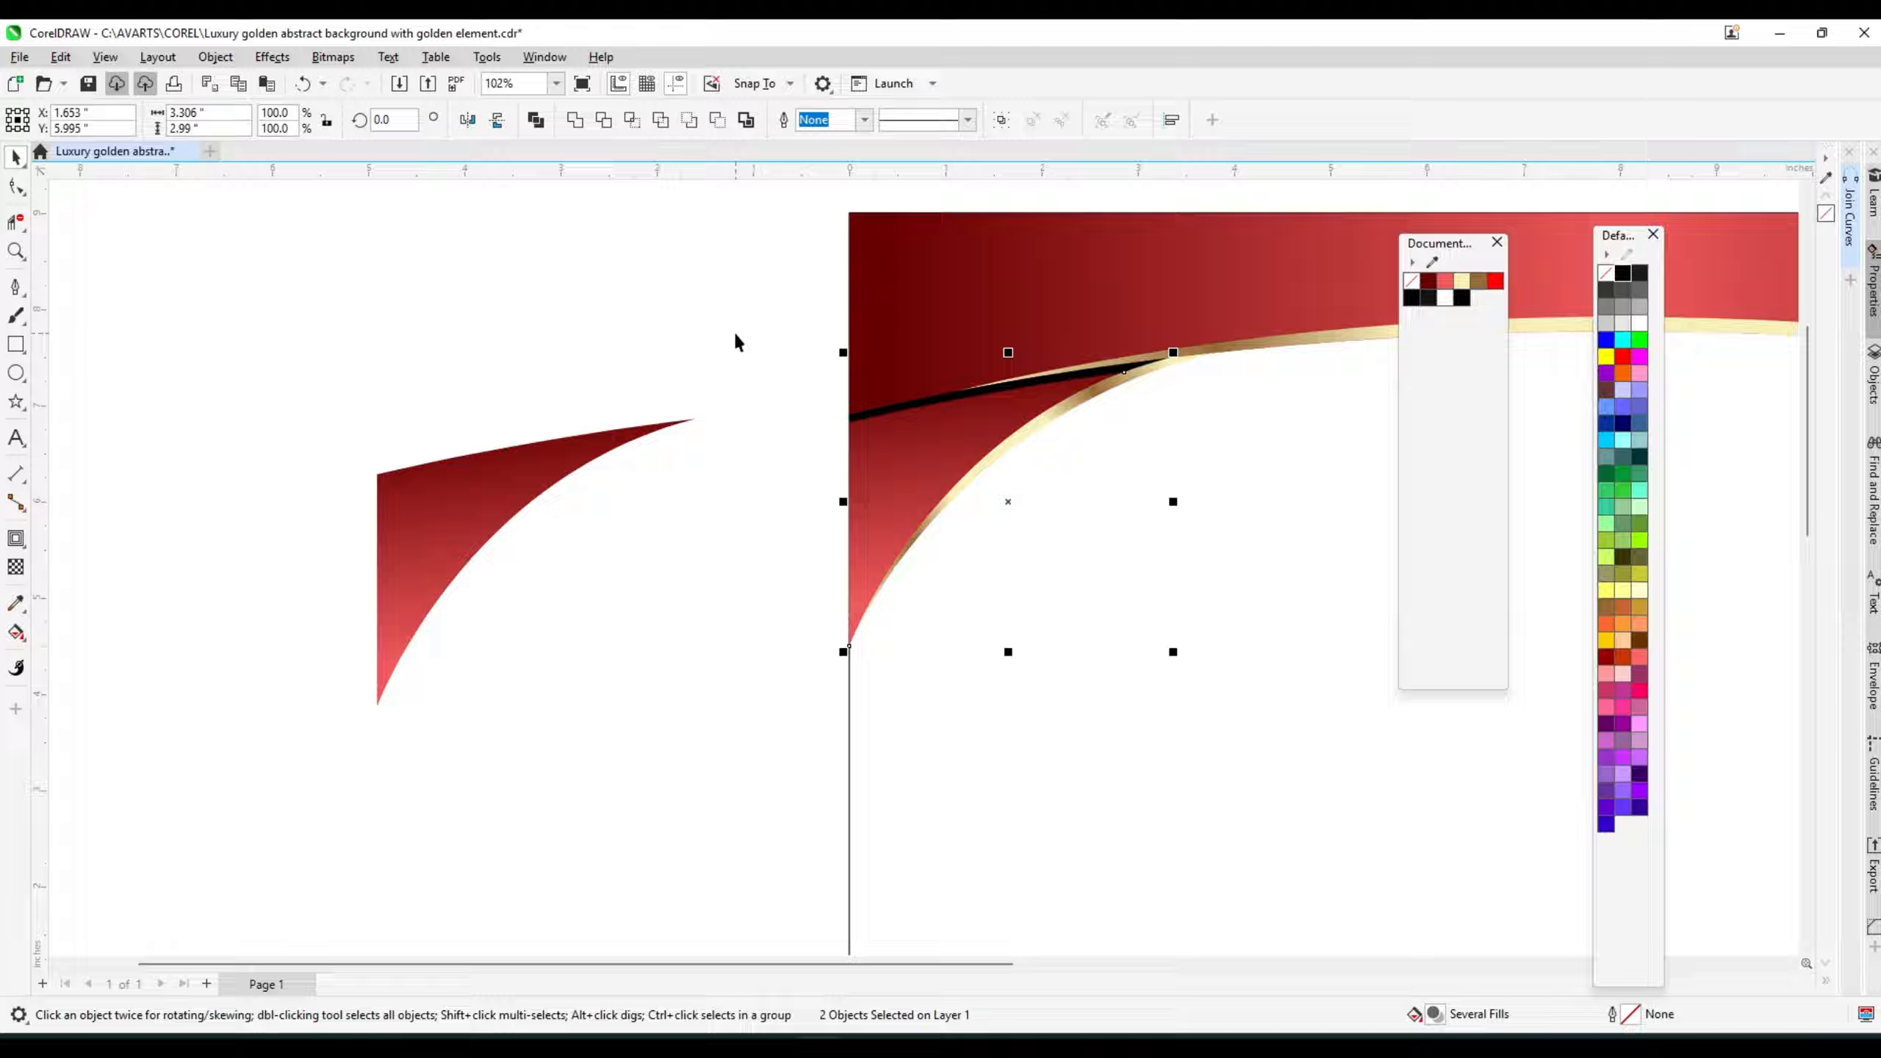
- Apply a uniform transparency of 50 to the black sliver so it acts as a shadow under the band
left_click(984, 390)
scroll(979, 392, "up", 3)
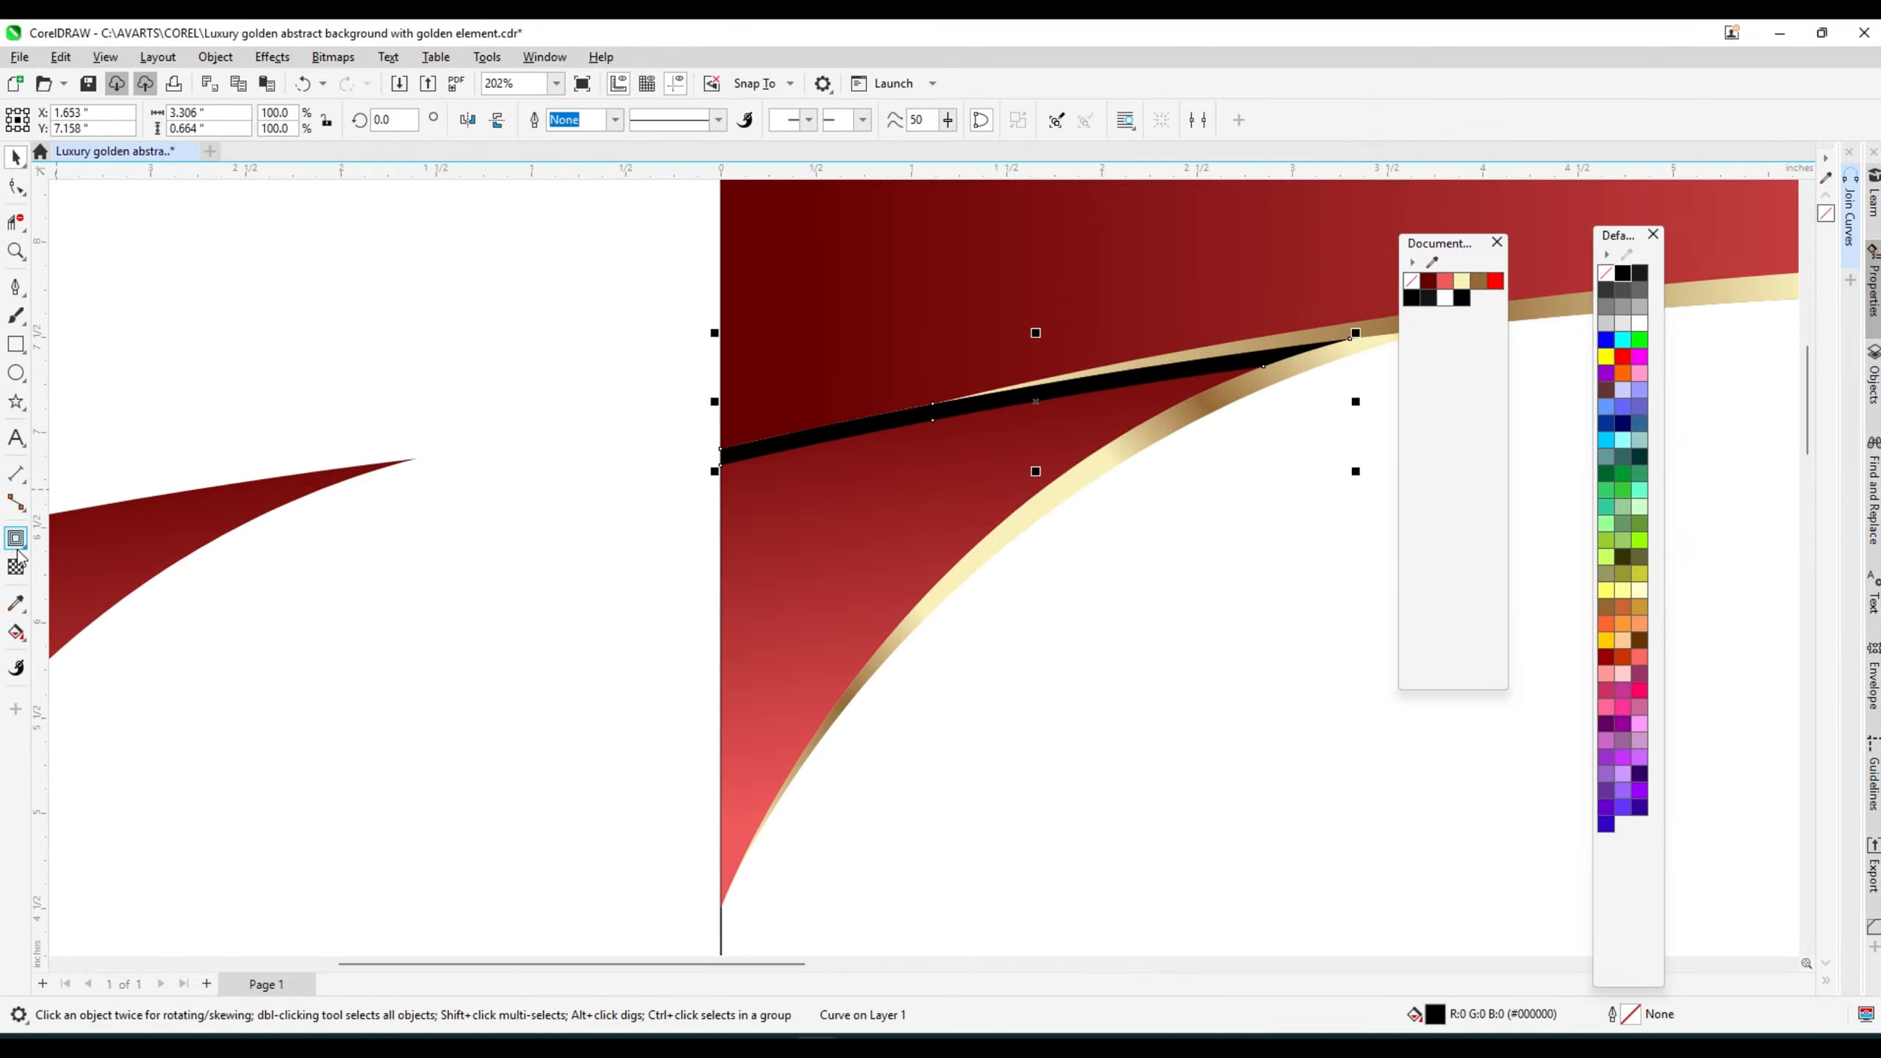
left_click(17, 565)
left_click(76, 121)
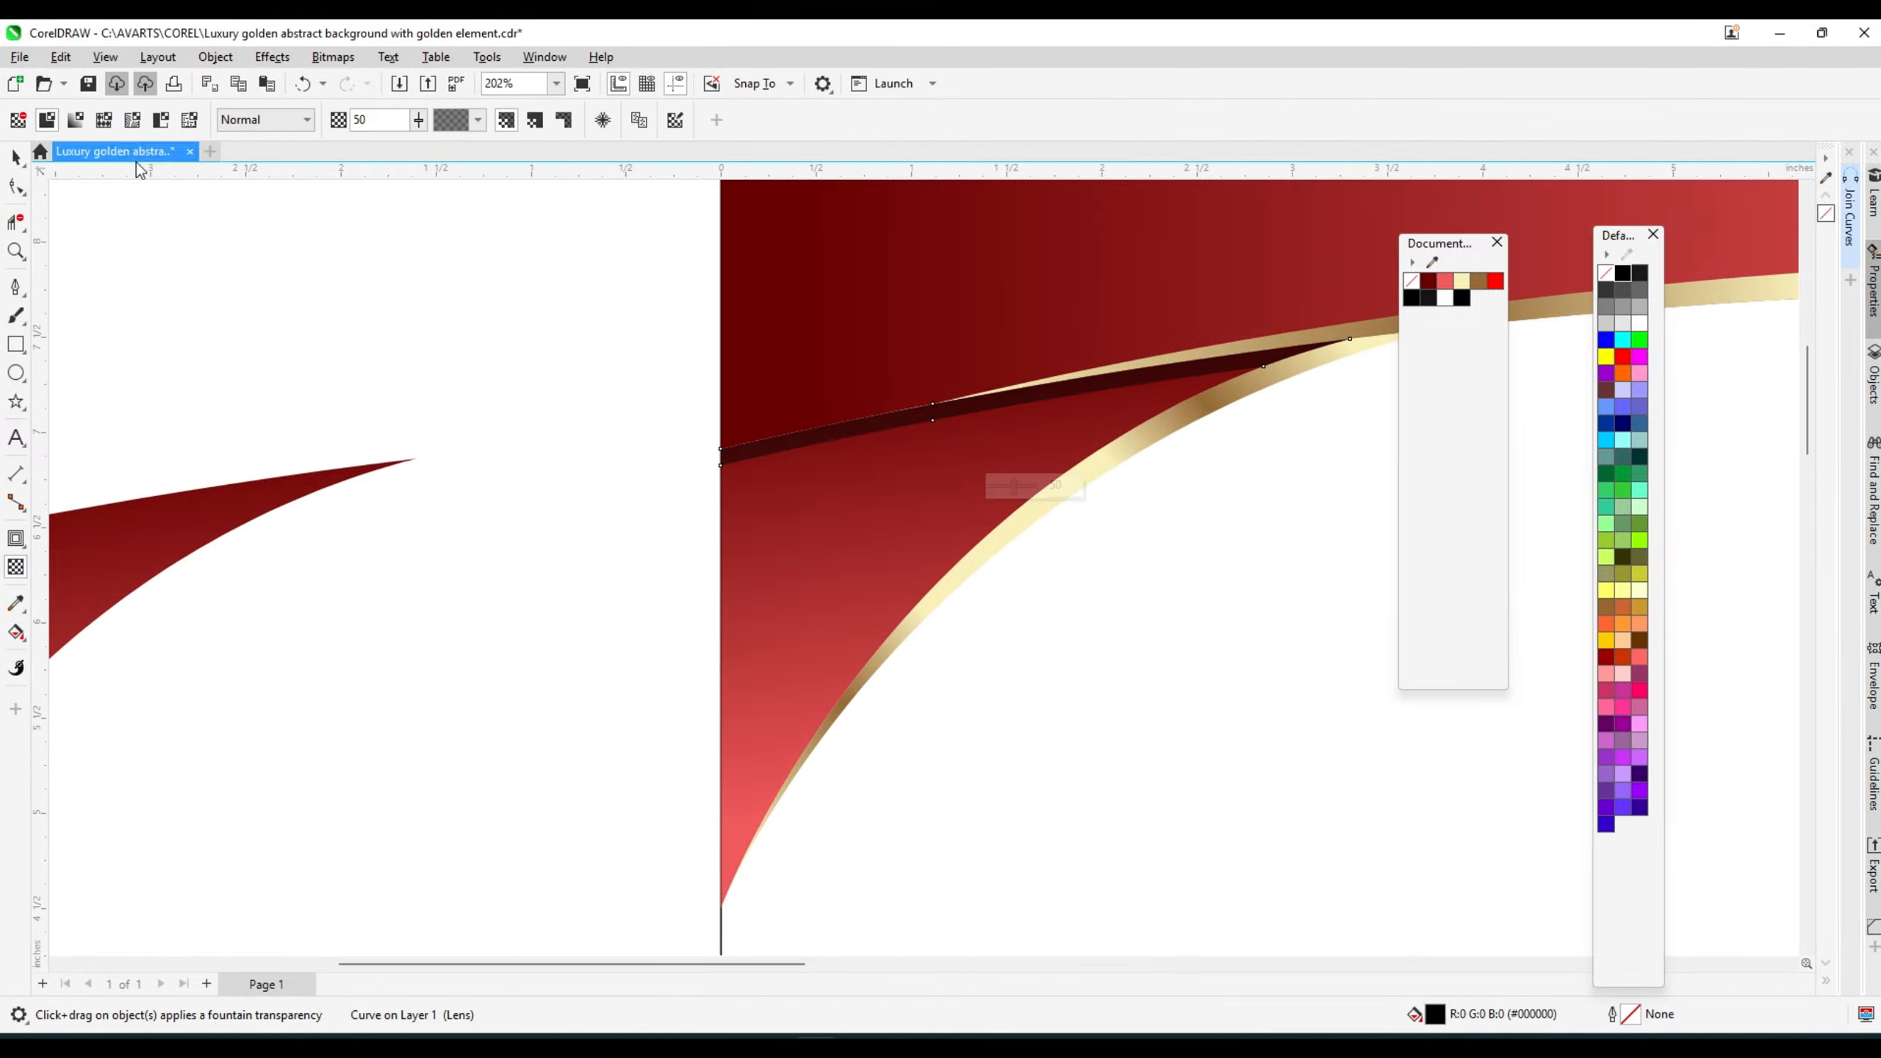
scroll(440, 329, "down", 3)
scroll(738, 445, "down", 1)
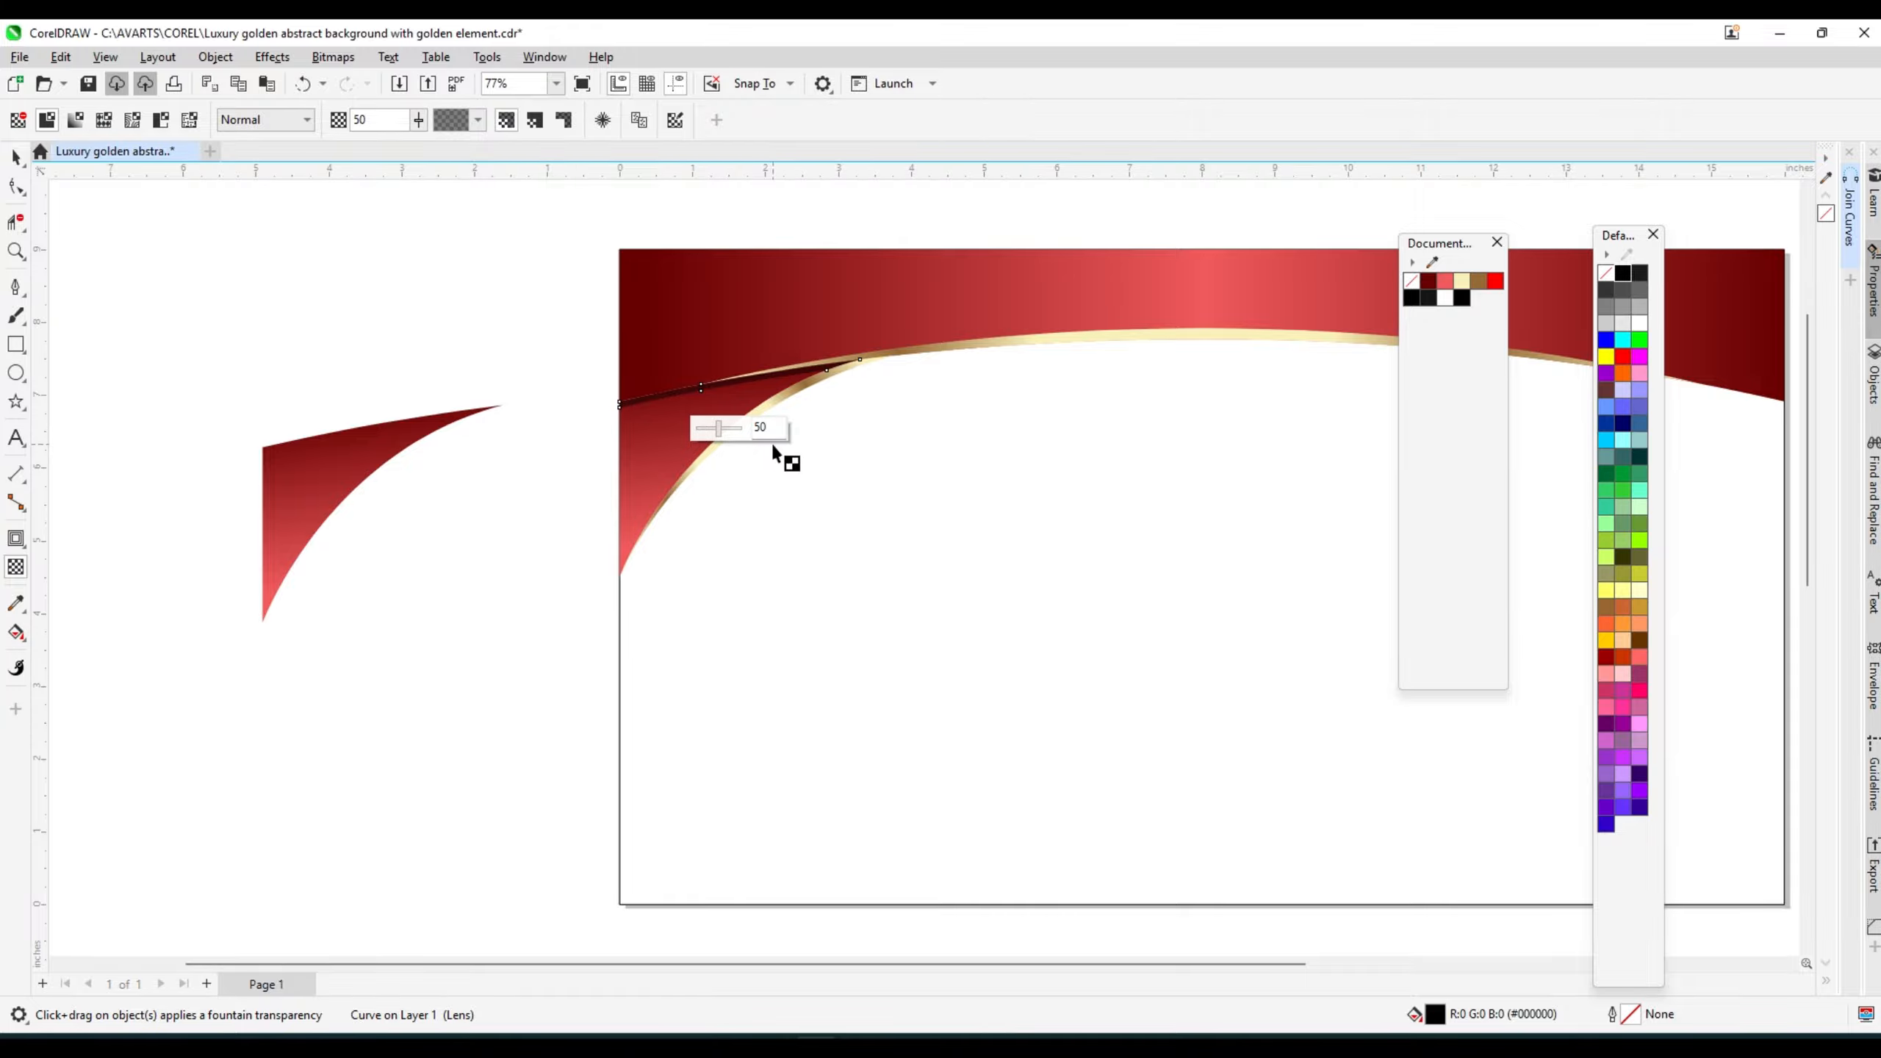
left_click(15, 158)
left_click(331, 291)
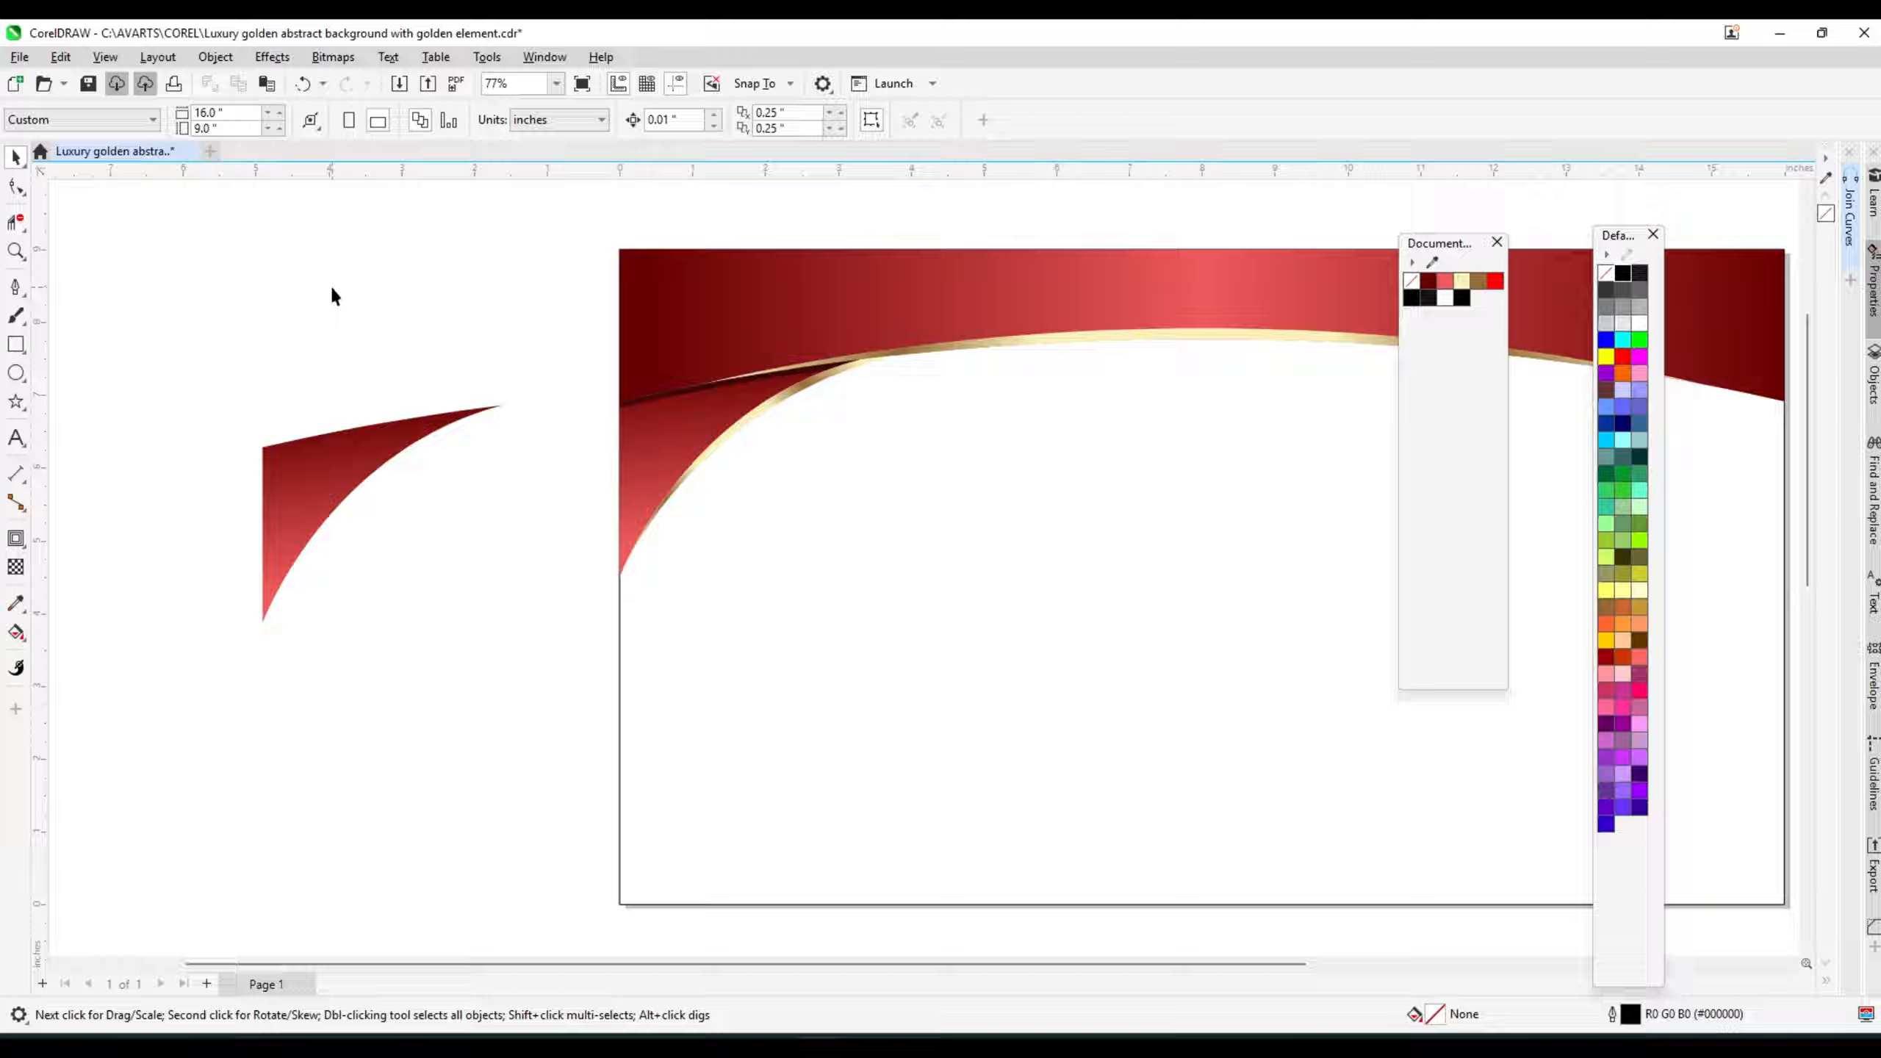
- Examine the shadow sliver and the gold edge strip where the corner element meets the band
scroll(711, 359, "up", 4)
scroll(934, 395, "up", 1)
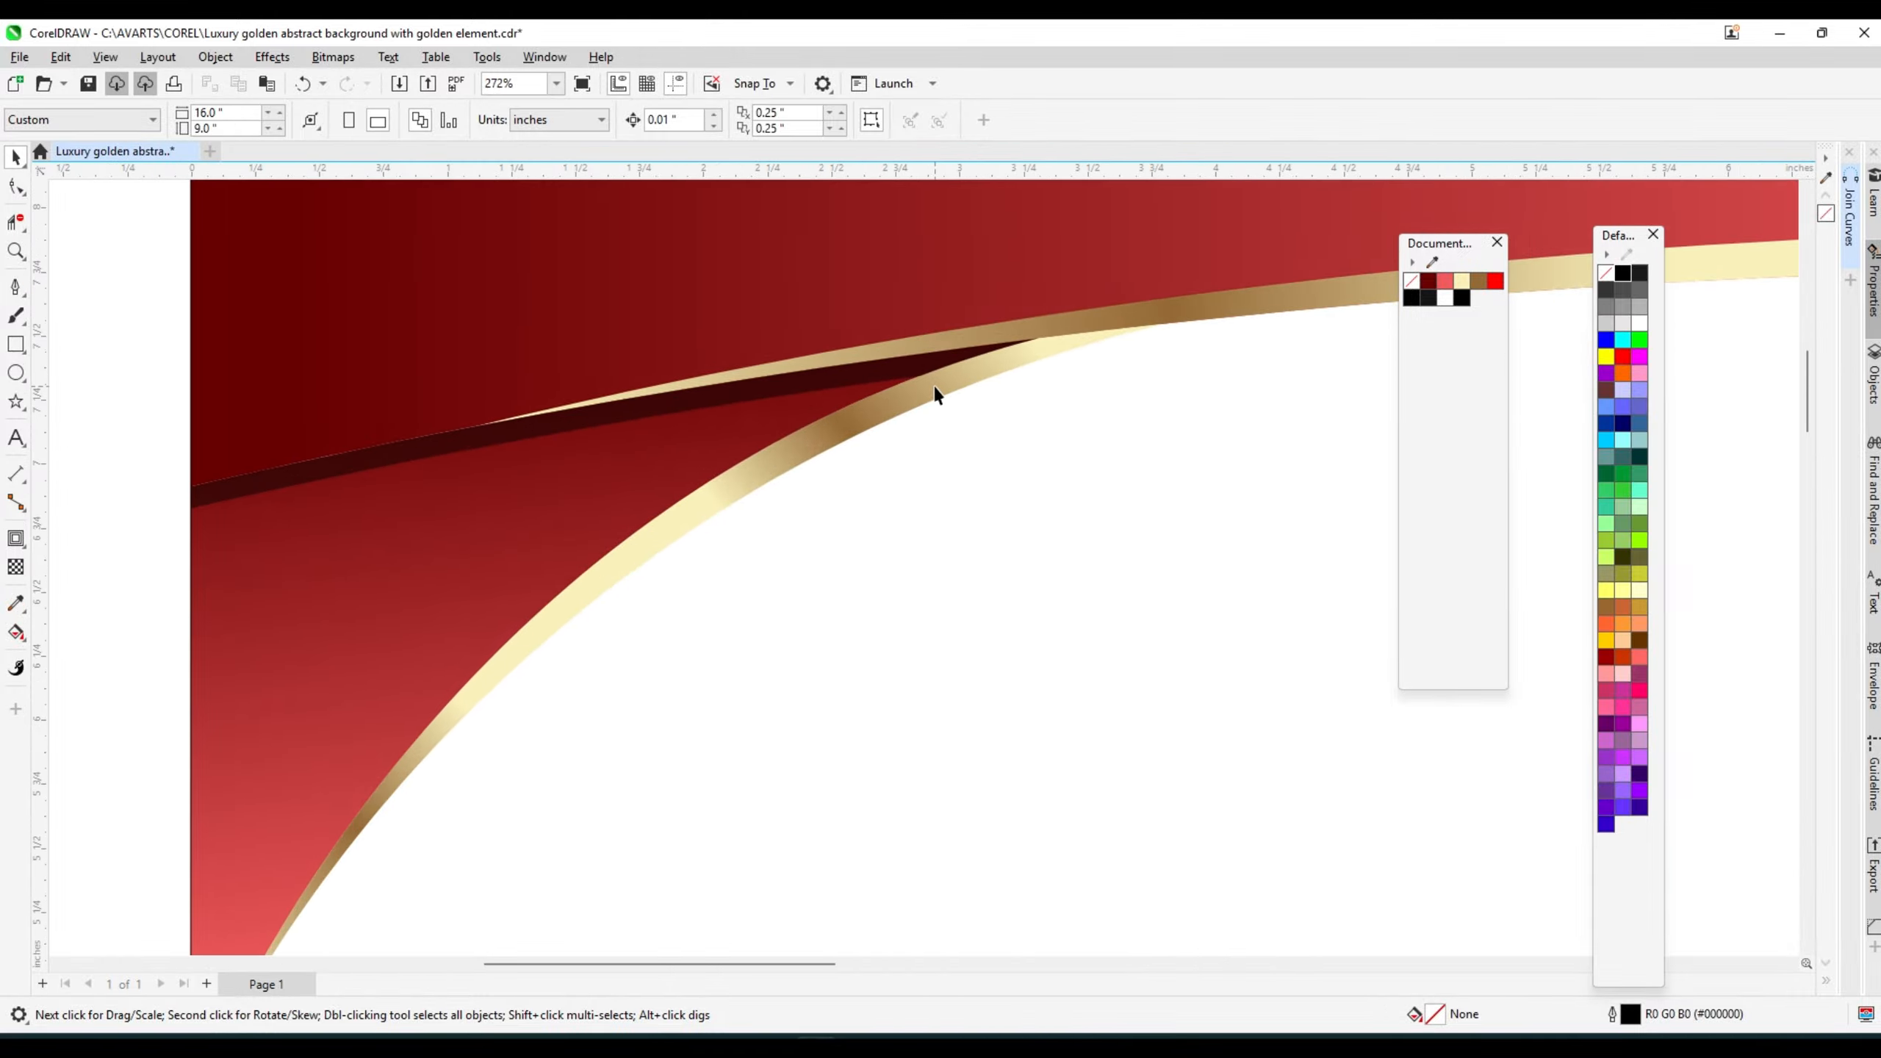
left_click(934, 394)
scroll(934, 395, "down", 5)
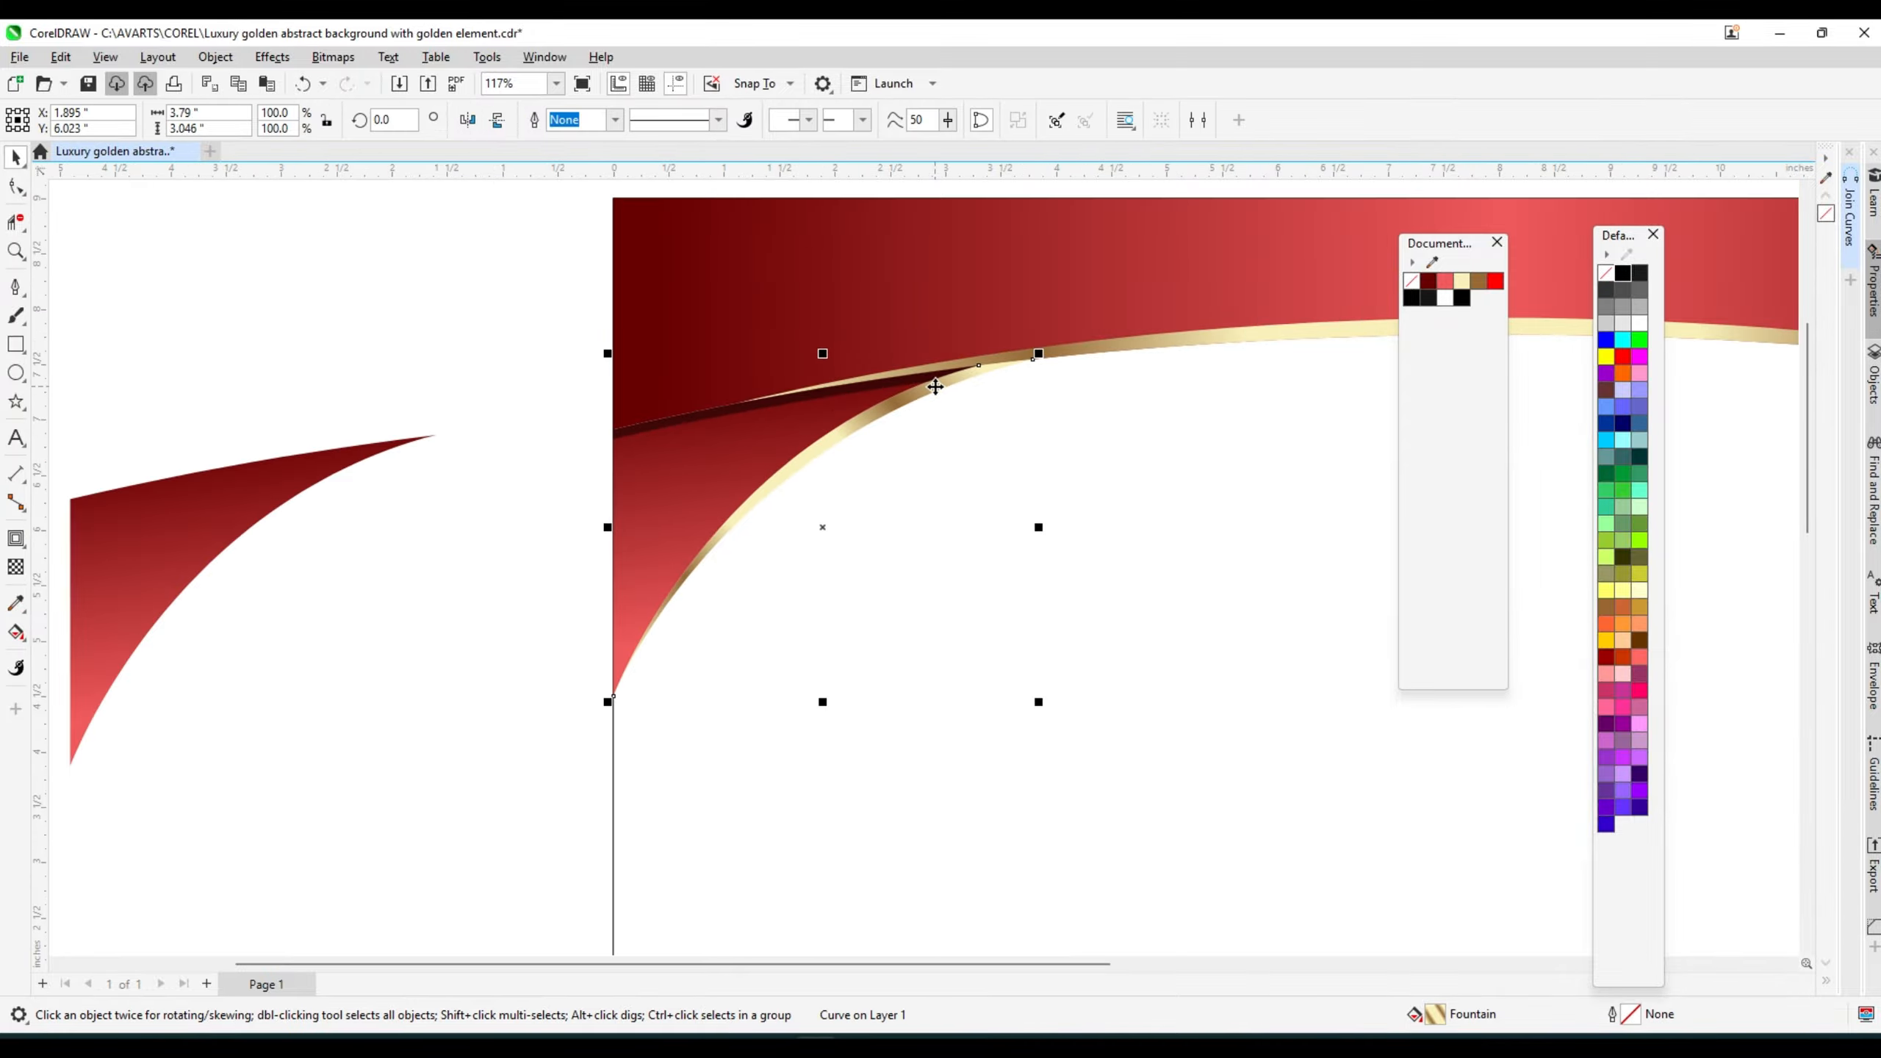
left_click(496, 292)
scroll(496, 293, "down", 2)
scroll(1020, 319, "up", 1)
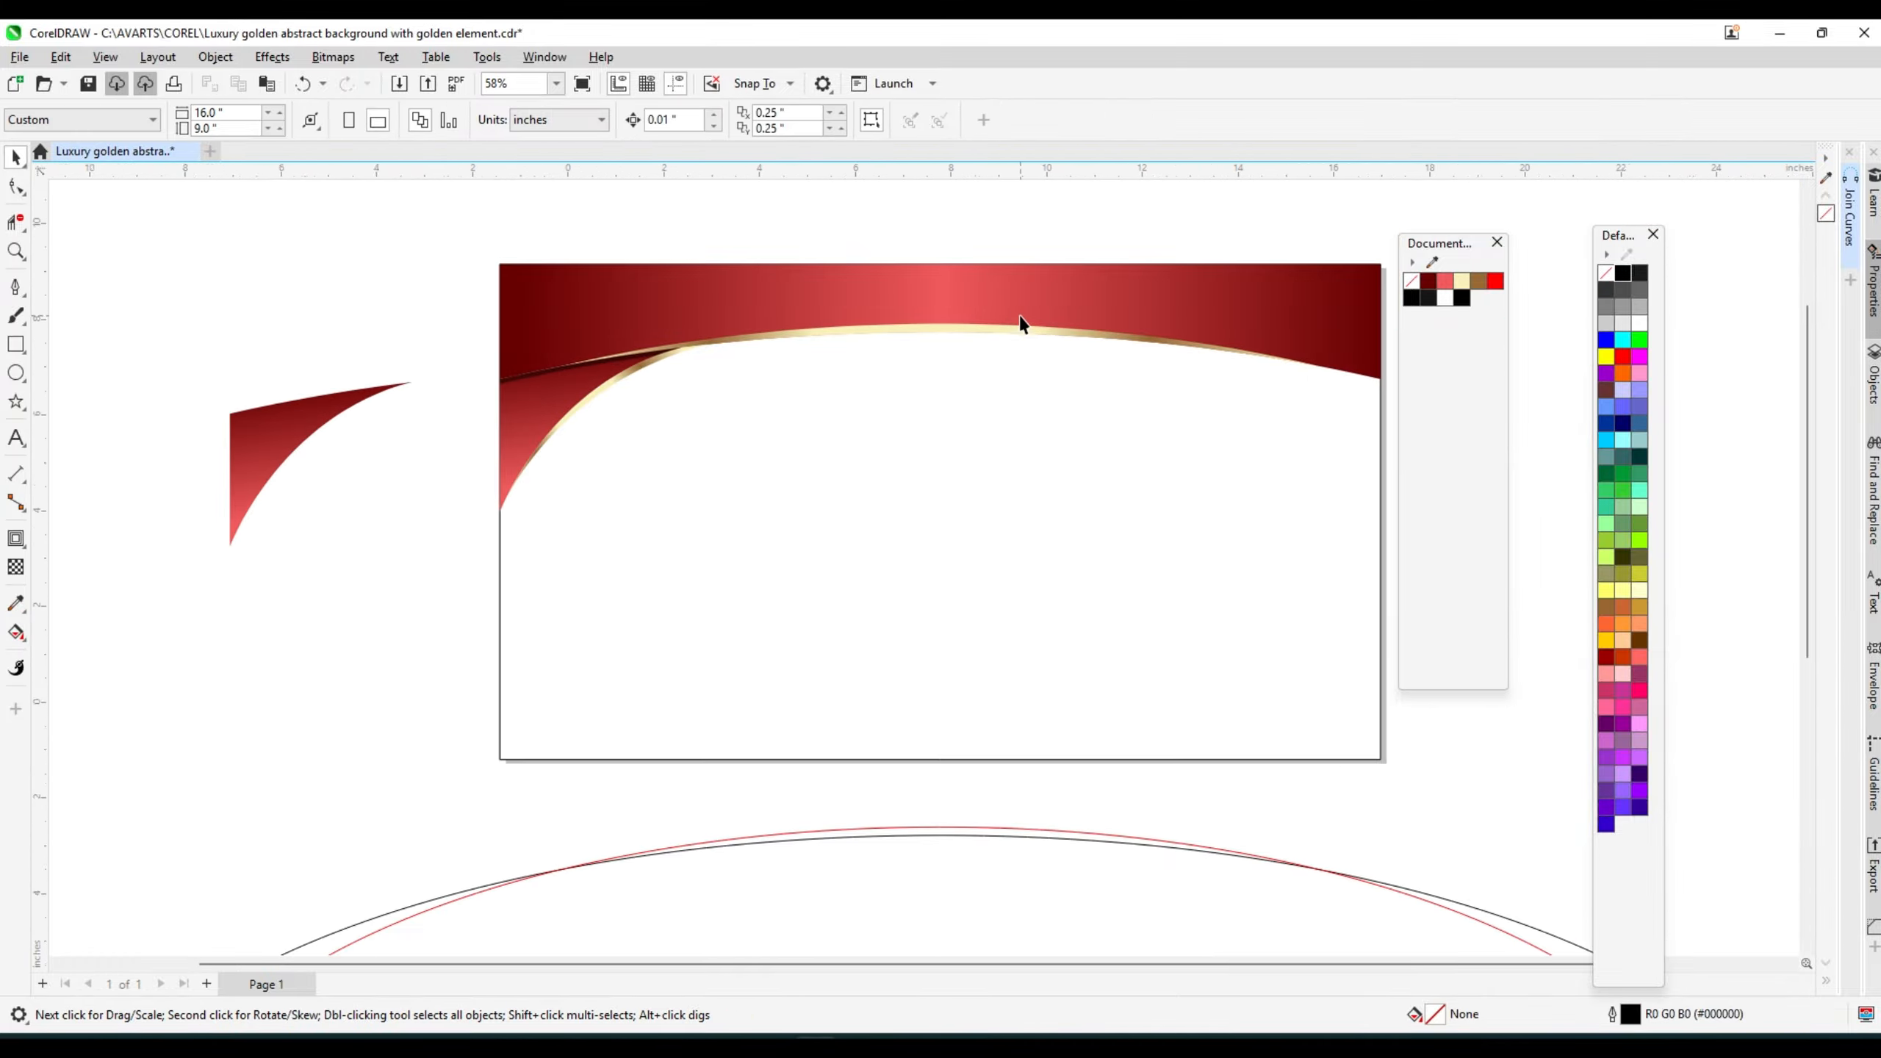
- Duplicate the corner element with its gold edge and shadow toward the opposite side, and mirror the copy horizontally
scroll(702, 305, "down", 1)
left_click_drag(834, 579, 835, 570)
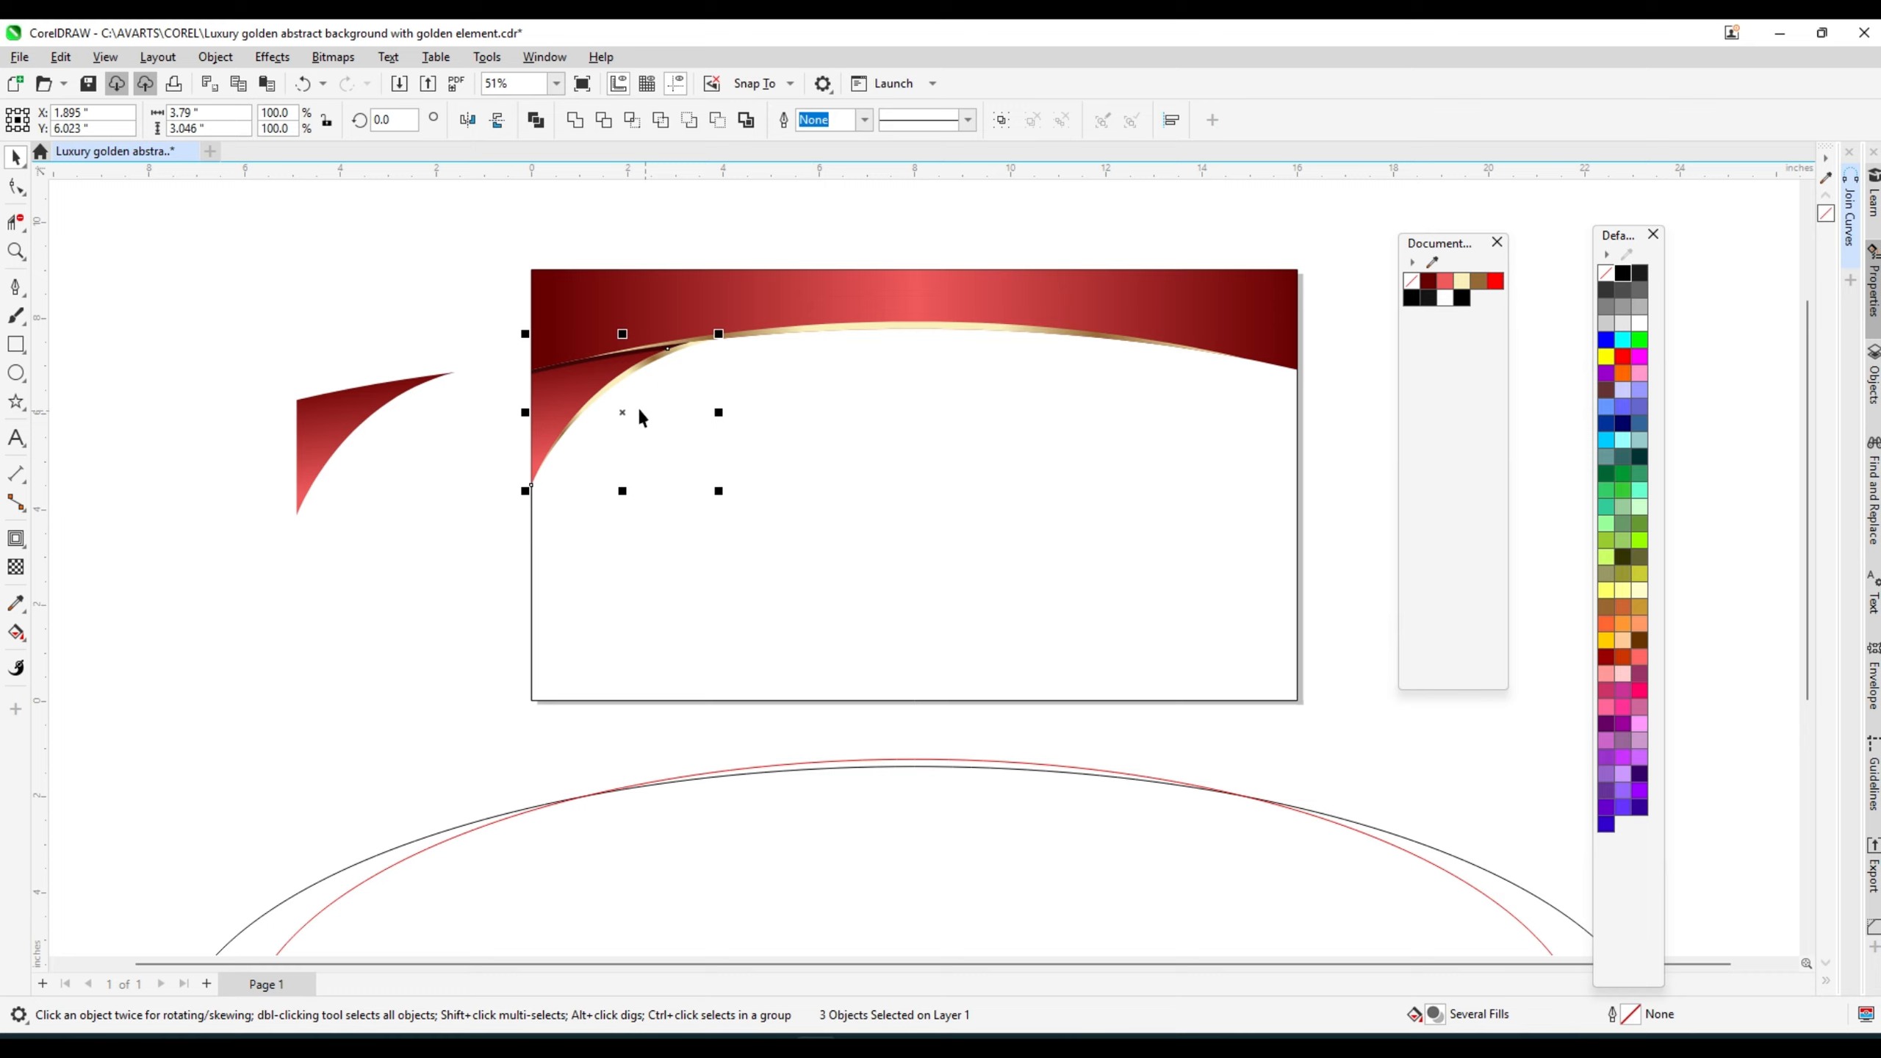
left_click_drag(638, 412, 1015, 418)
left_click(468, 119)
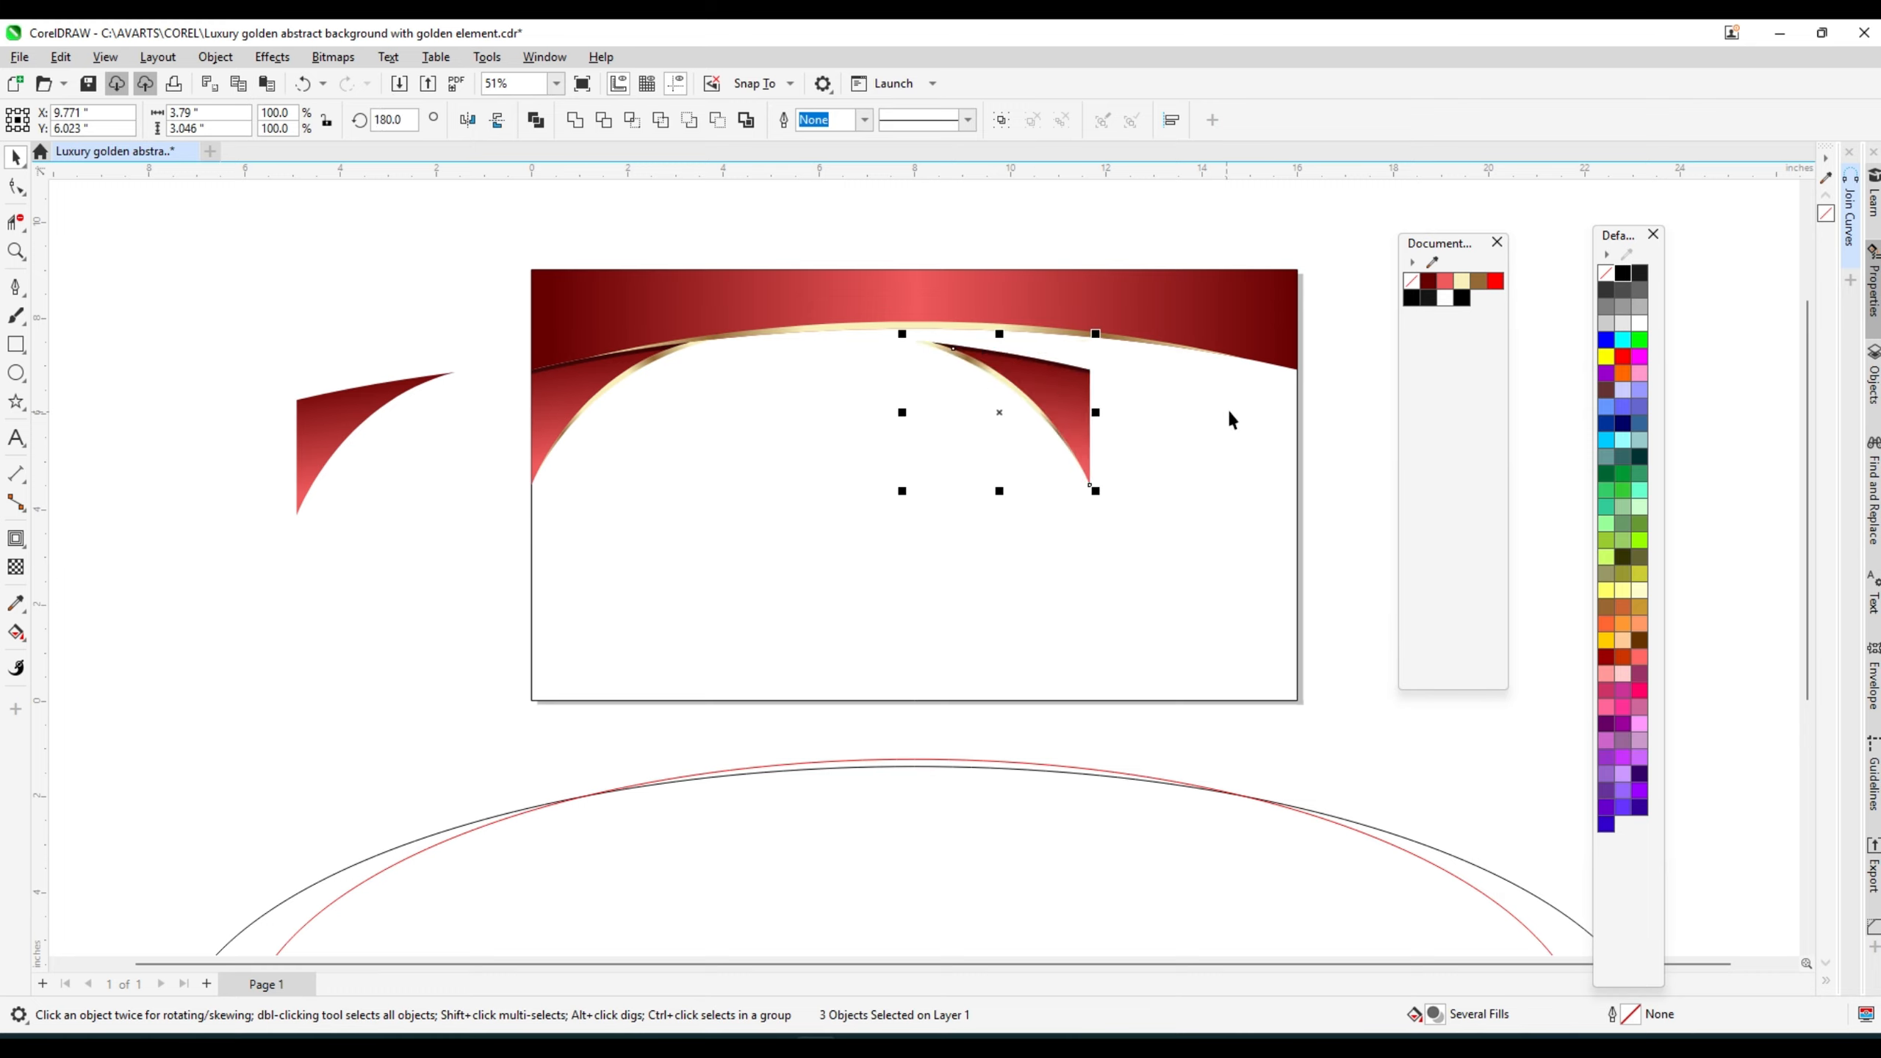
- Right-align the mirrored corner element, including its gold edge and shadow, to the red upper band
left_click(1254, 331, "shift")
left_click(1192, 215)
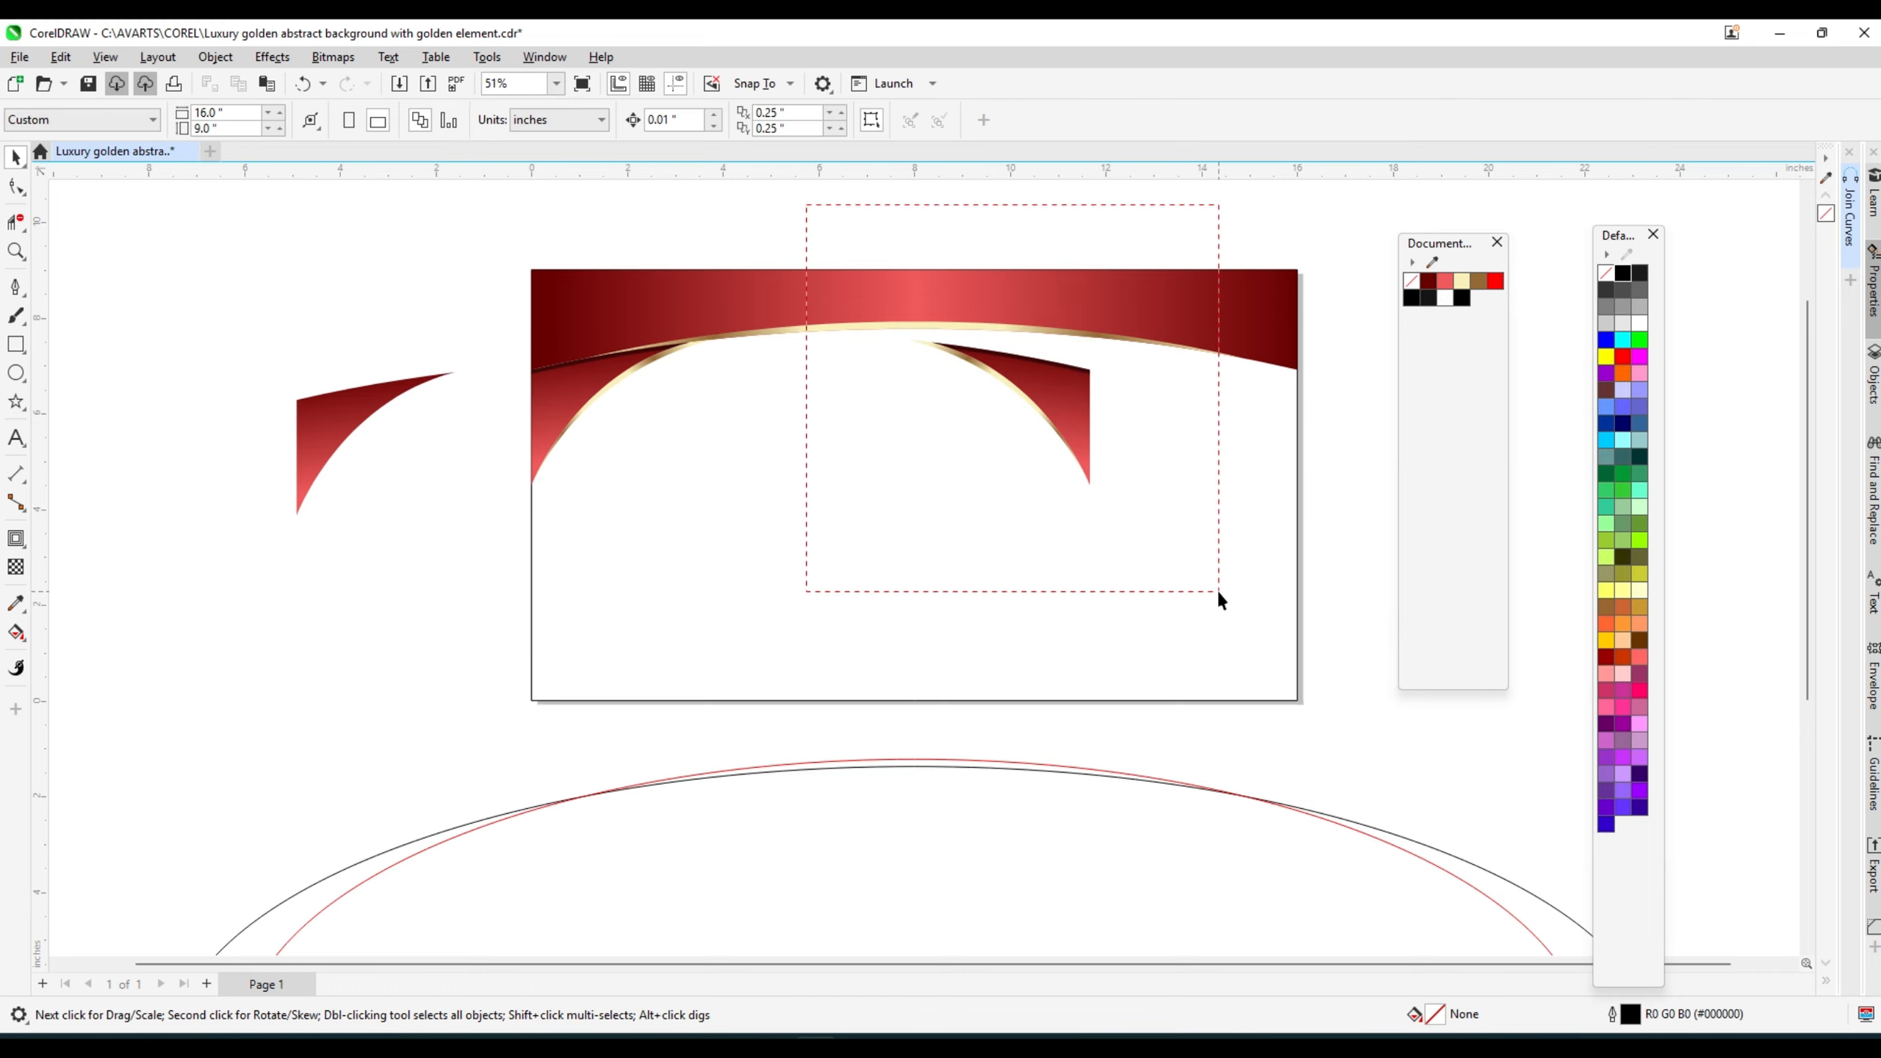
left_click_drag(1218, 592, 1218, 592)
left_click(1238, 305, "shift")
key("r")
left_click(1359, 333)
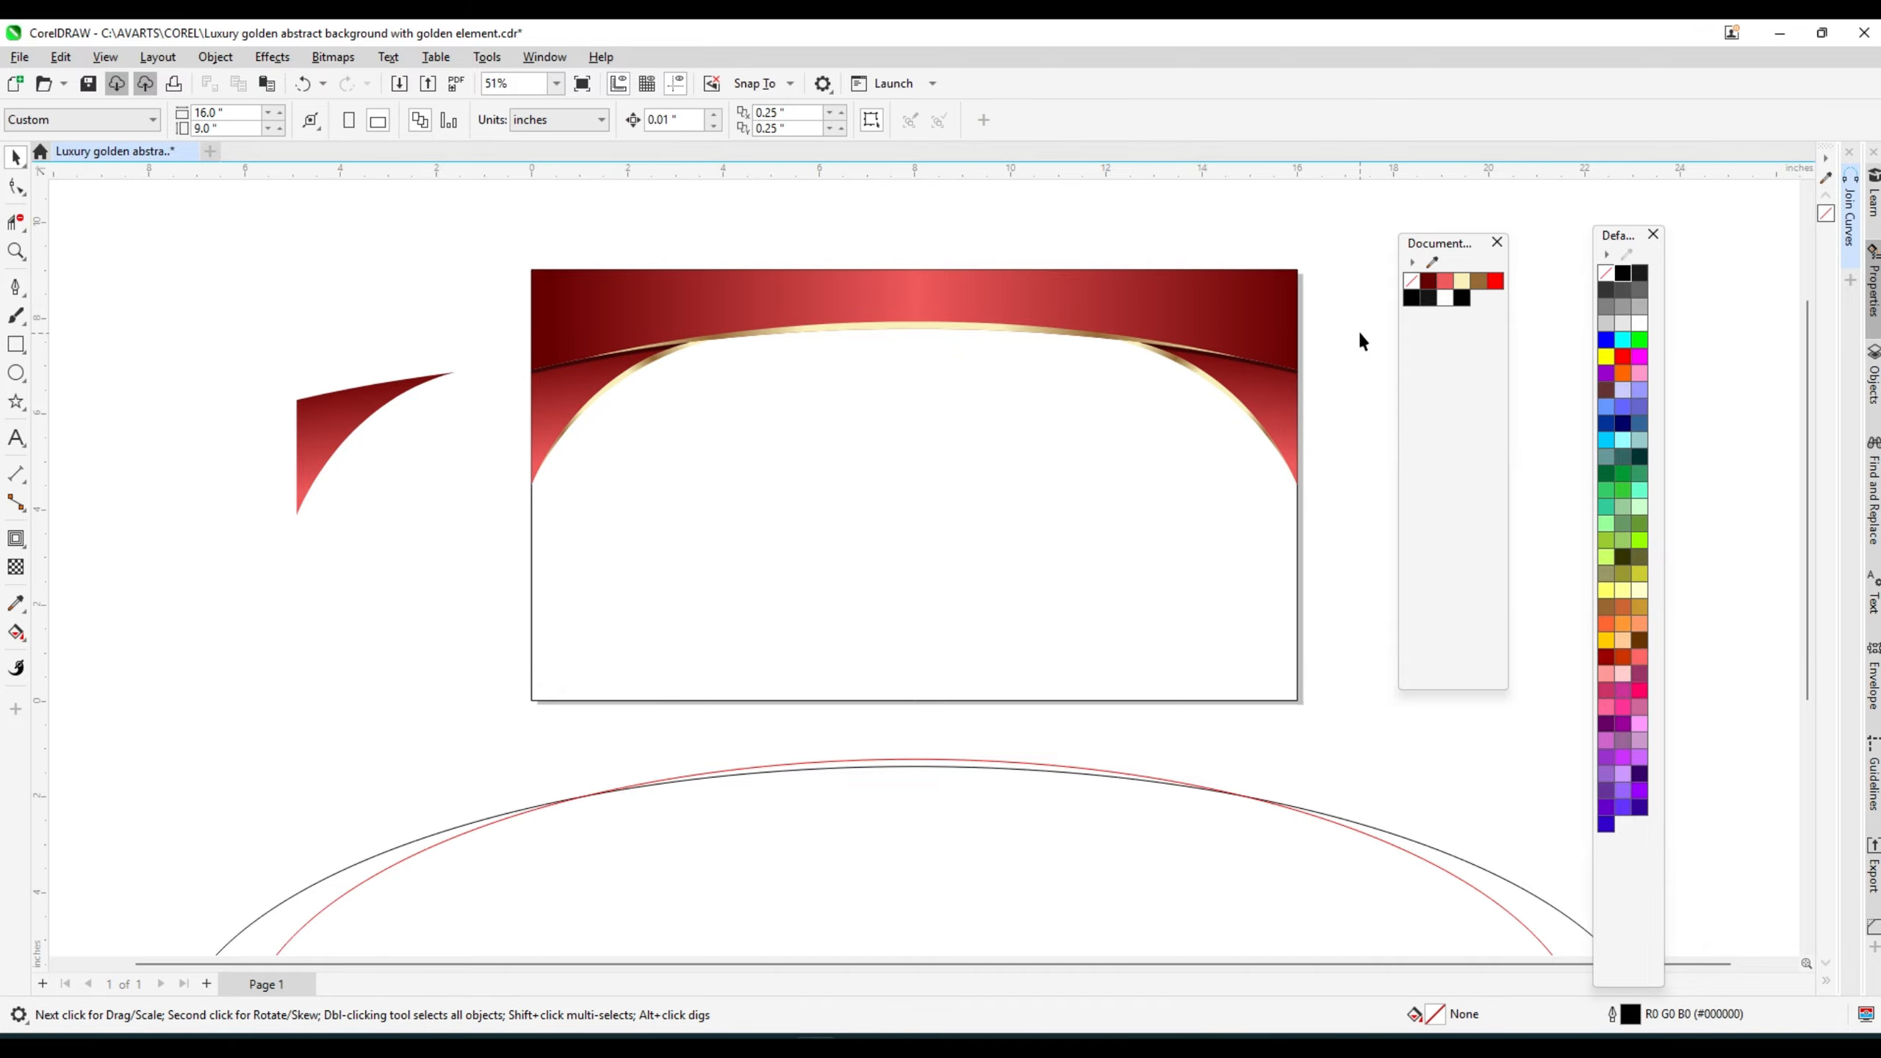
- Move the spare corner shape farther from the page and remove the page-sized rectangle's outline
left_click_drag(395, 400, 279, 401)
left_click_drag(461, 202, 1357, 548)
left_click(1331, 587)
left_click(1298, 601)
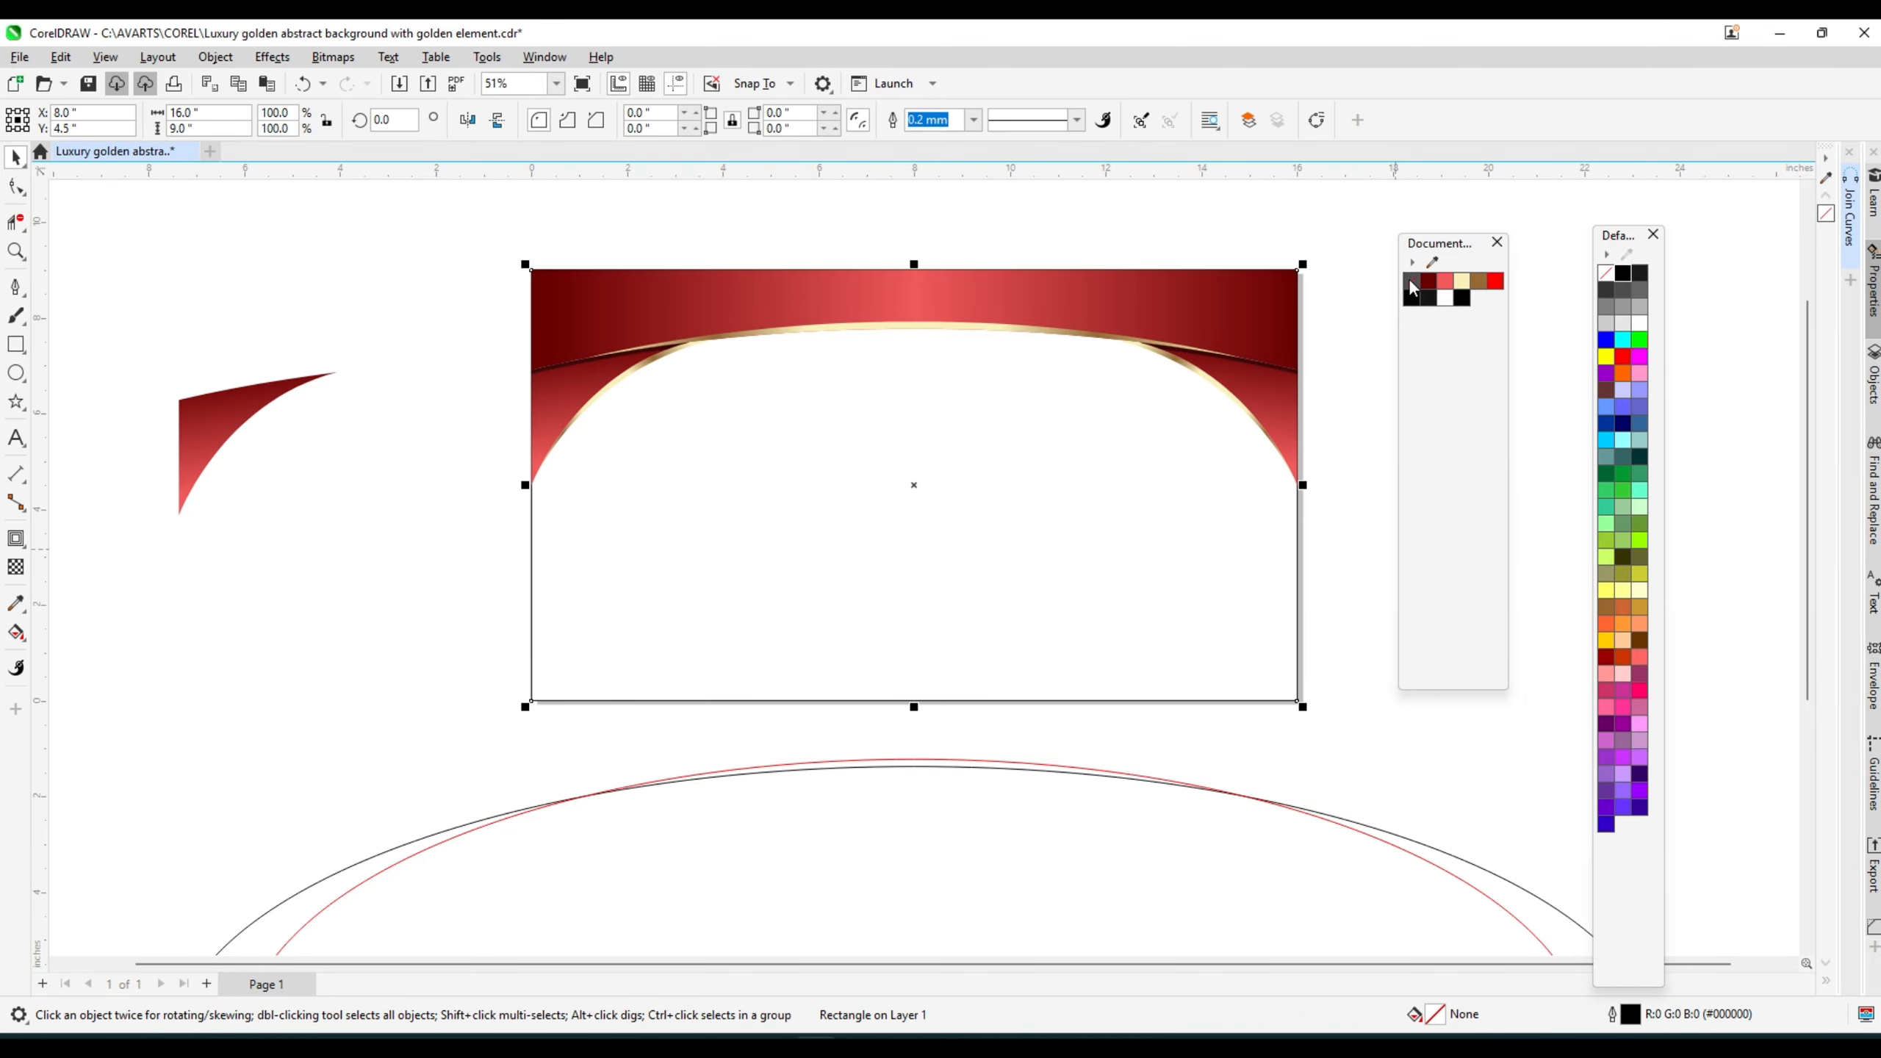
- Group the upper band and corner objects, and mirror a copy vertically onto the lower half of the page
left_click_drag(453, 209, 1382, 534)
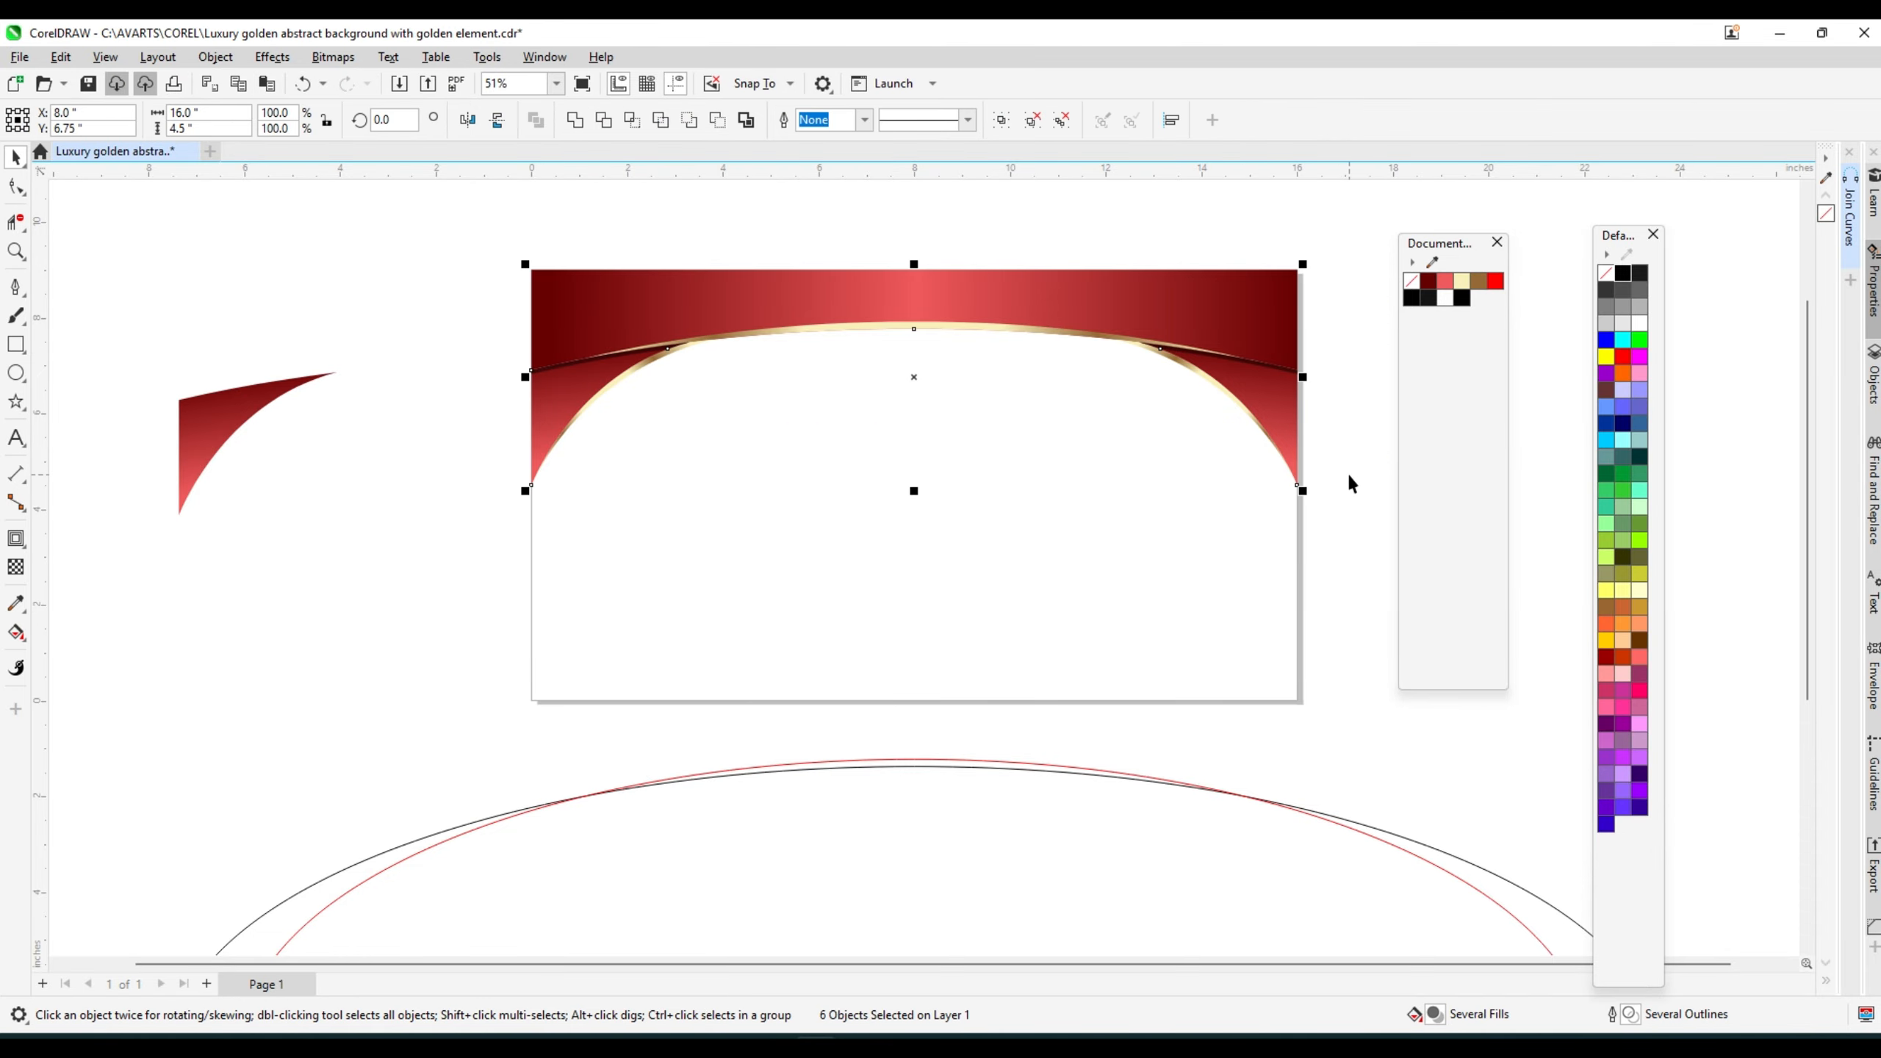
key("ctrl+g")
right_click(963, 293)
left_click(1166, 420)
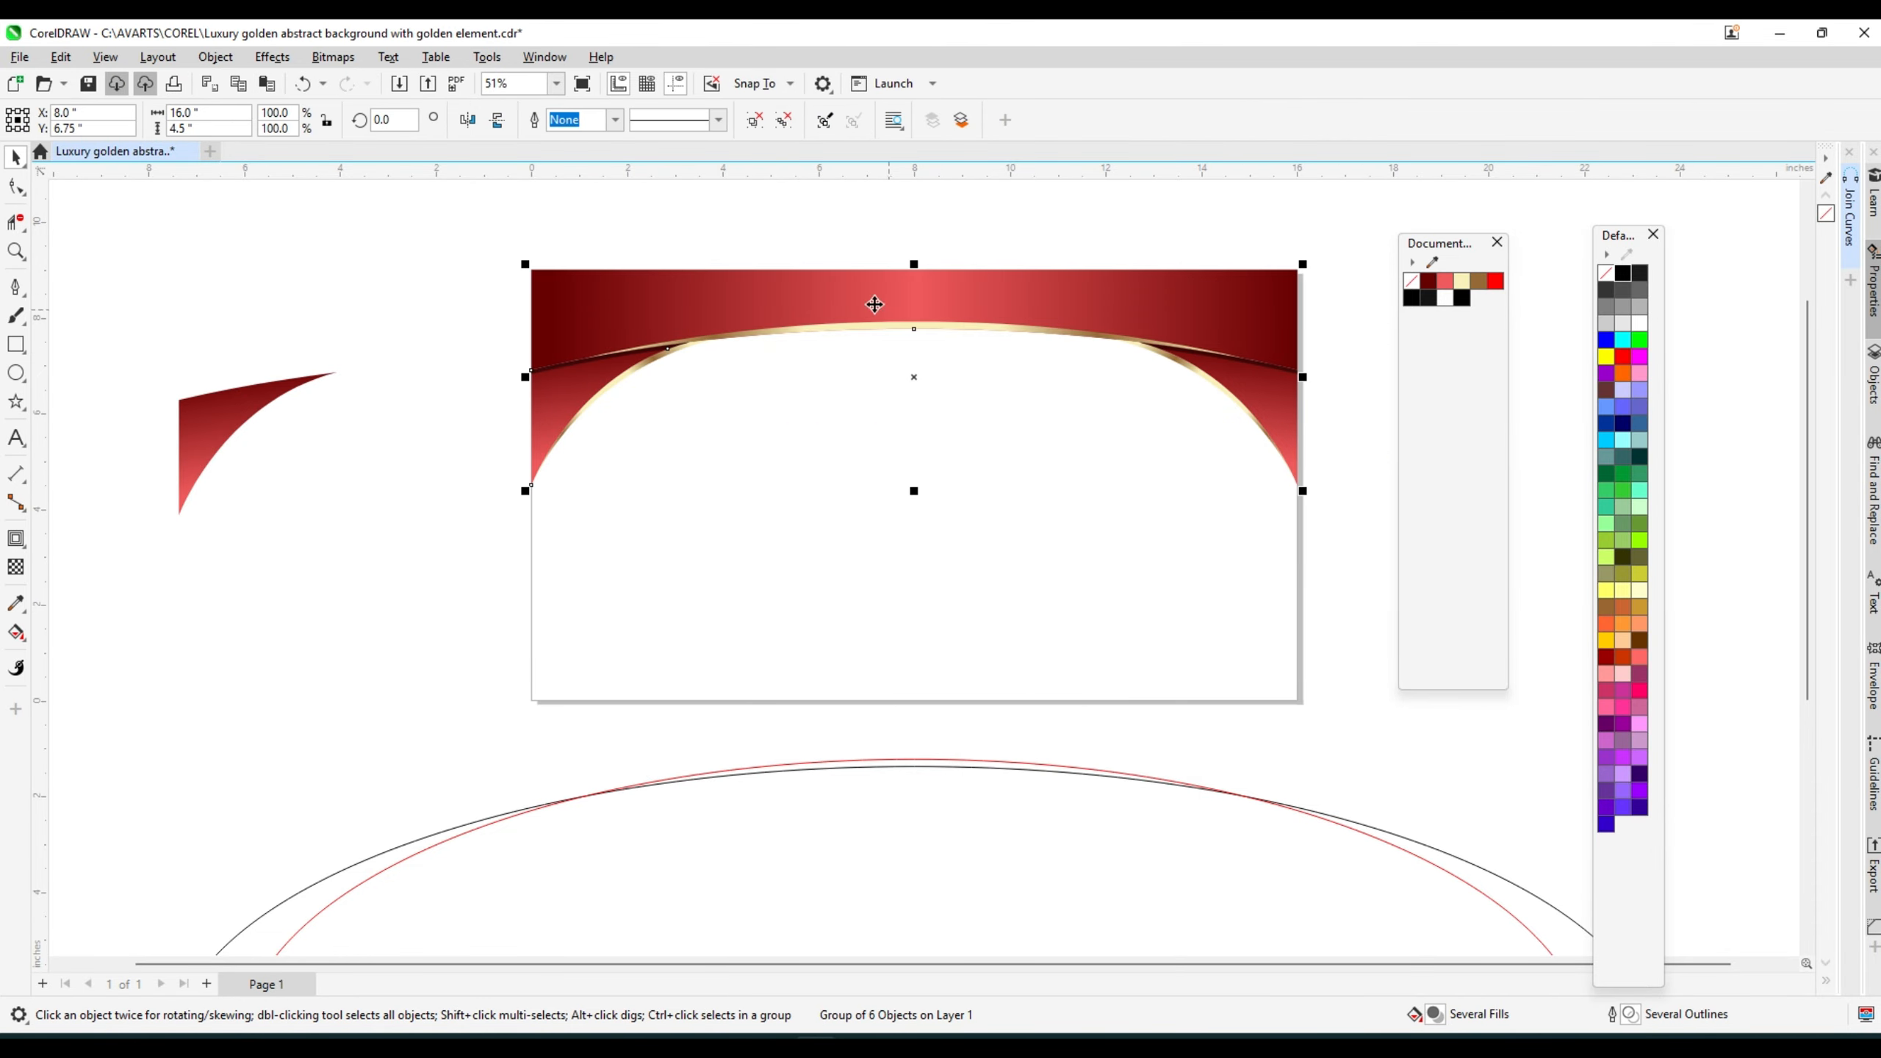
right_click(778, 224)
left_click(875, 376)
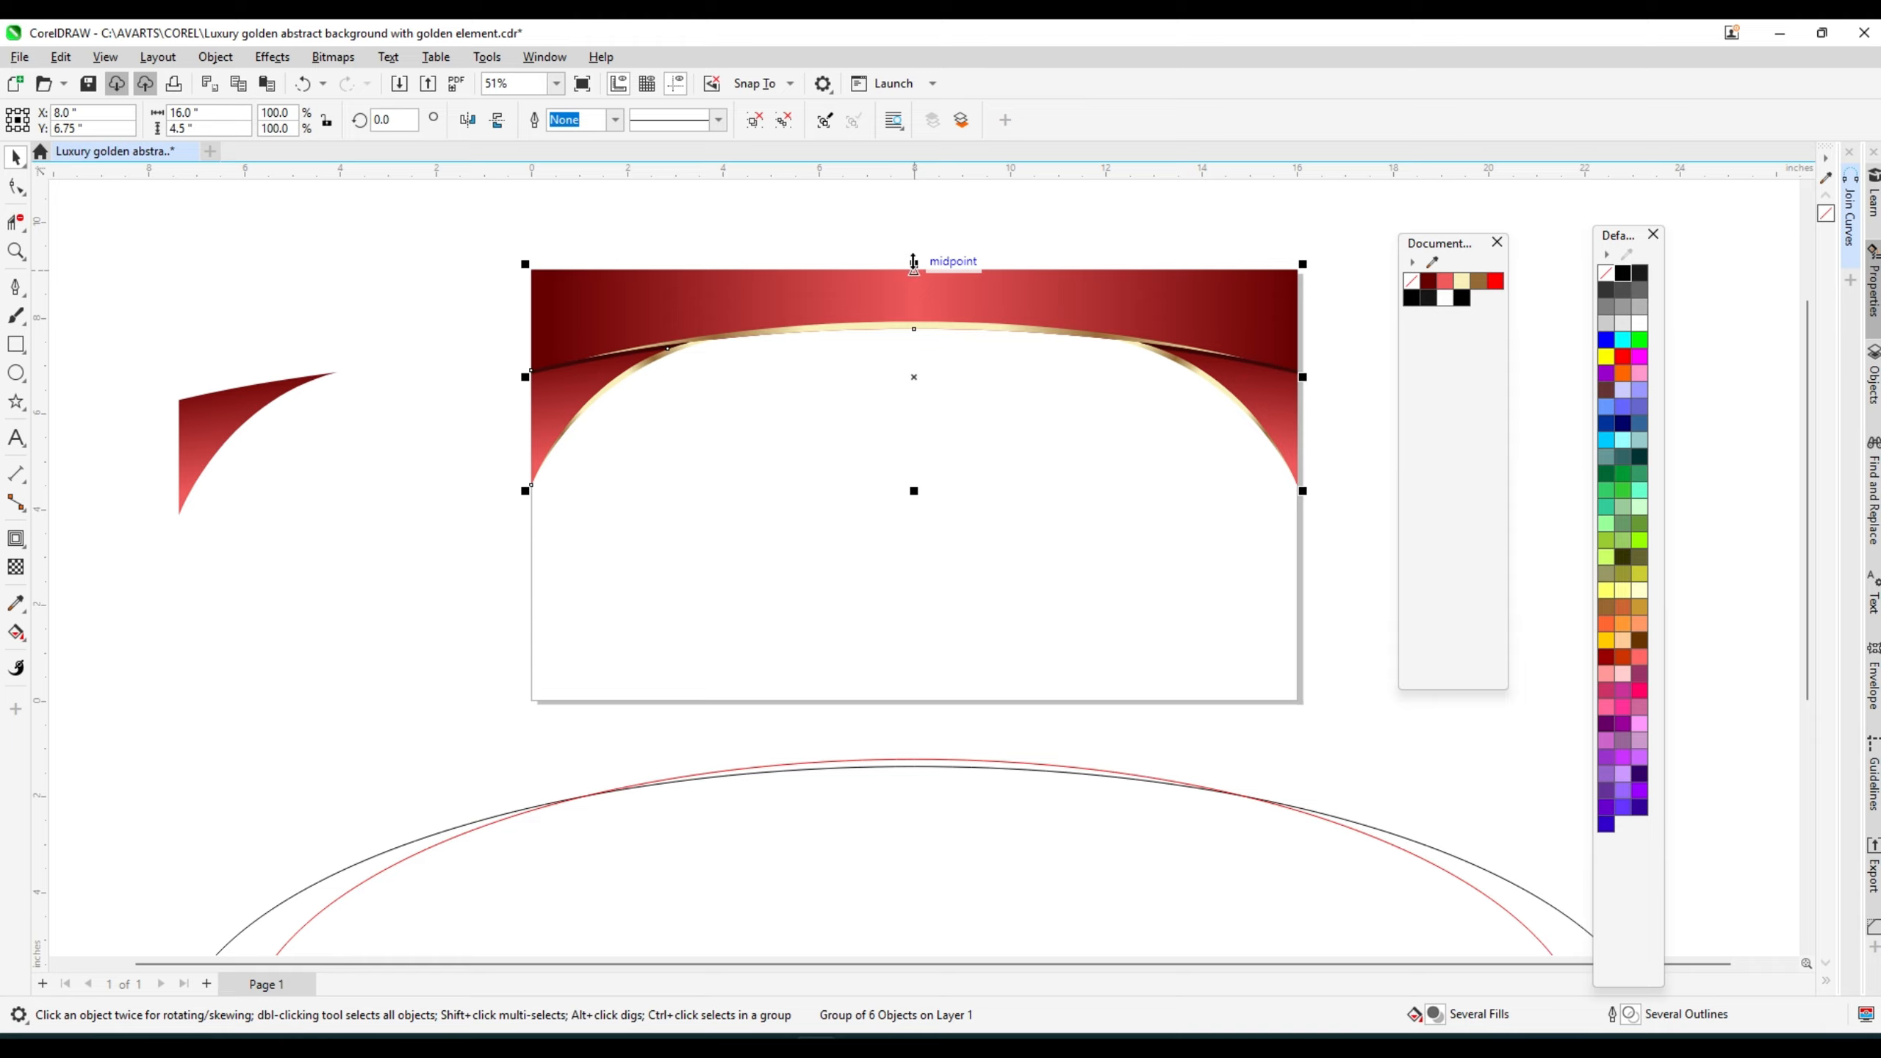
left_click_drag(914, 264, 970, 570)
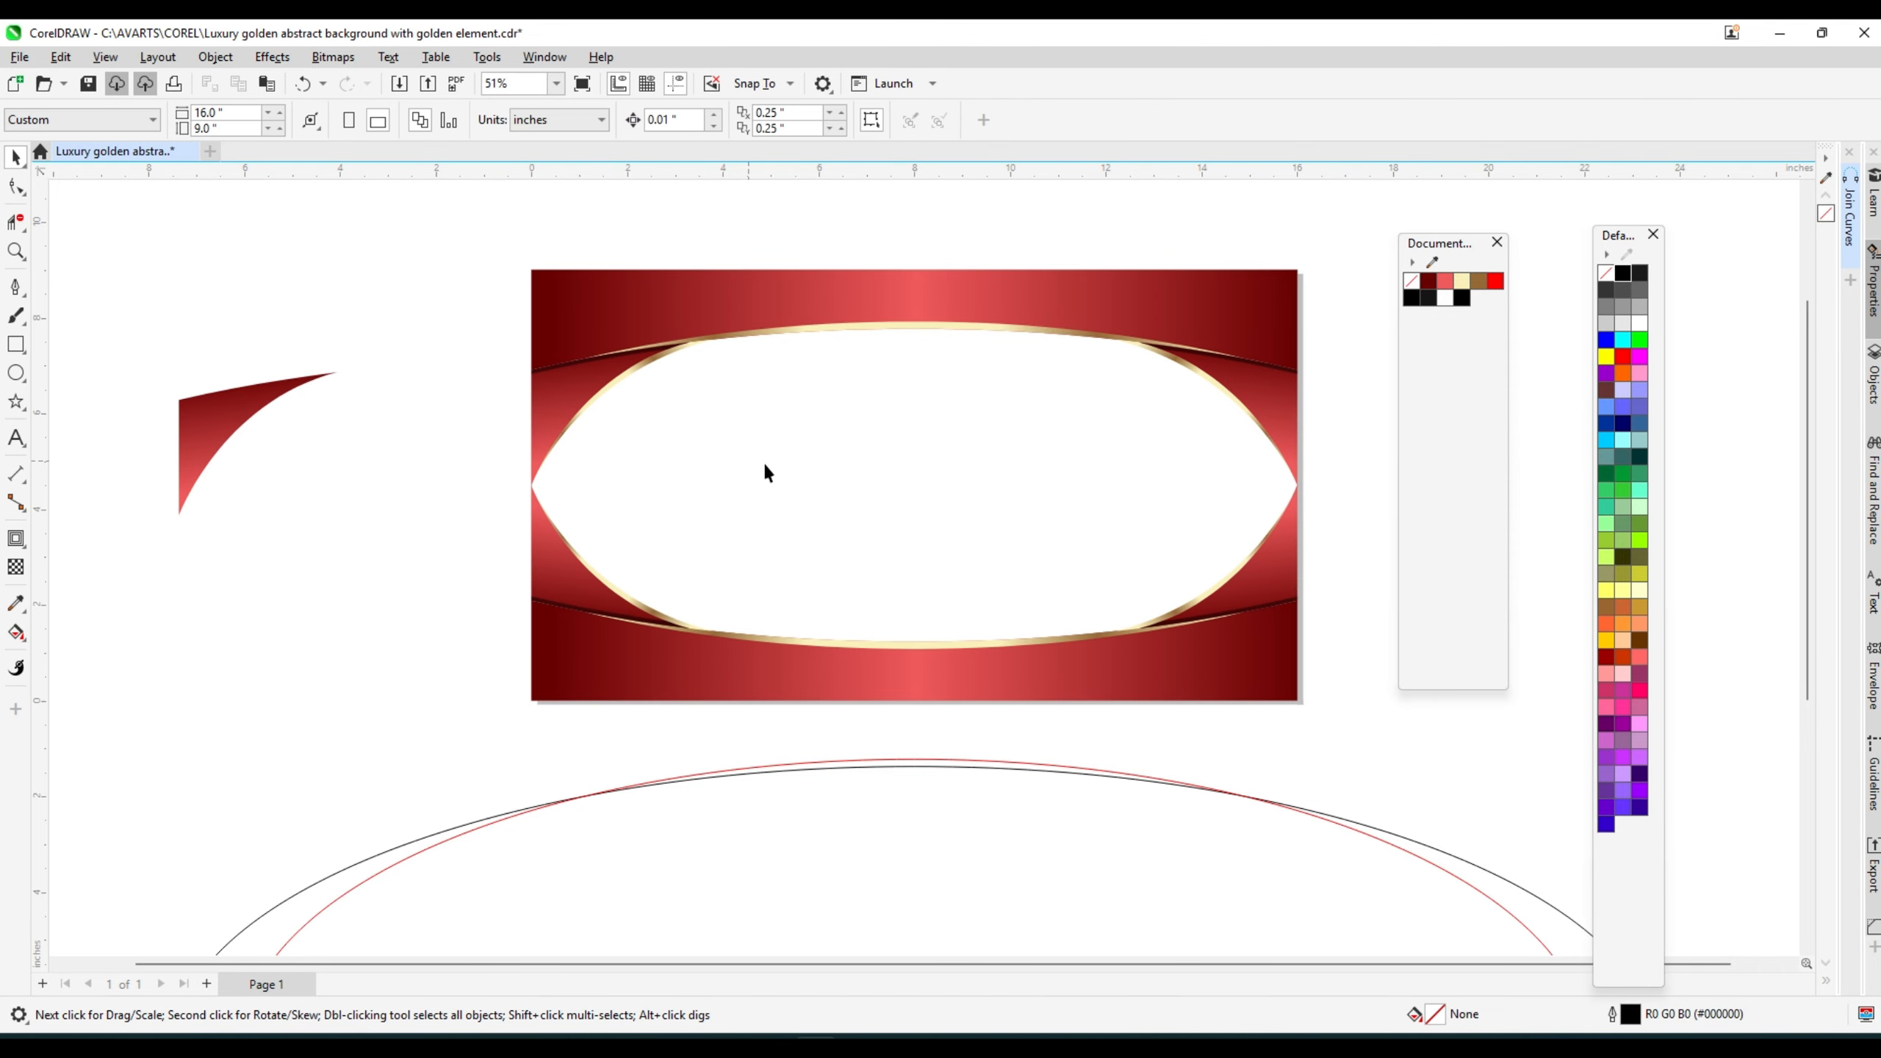
- Give the page-sized background rectangle an elliptical fountain fill spreading from its centre
left_click(884, 421)
left_click(15, 633)
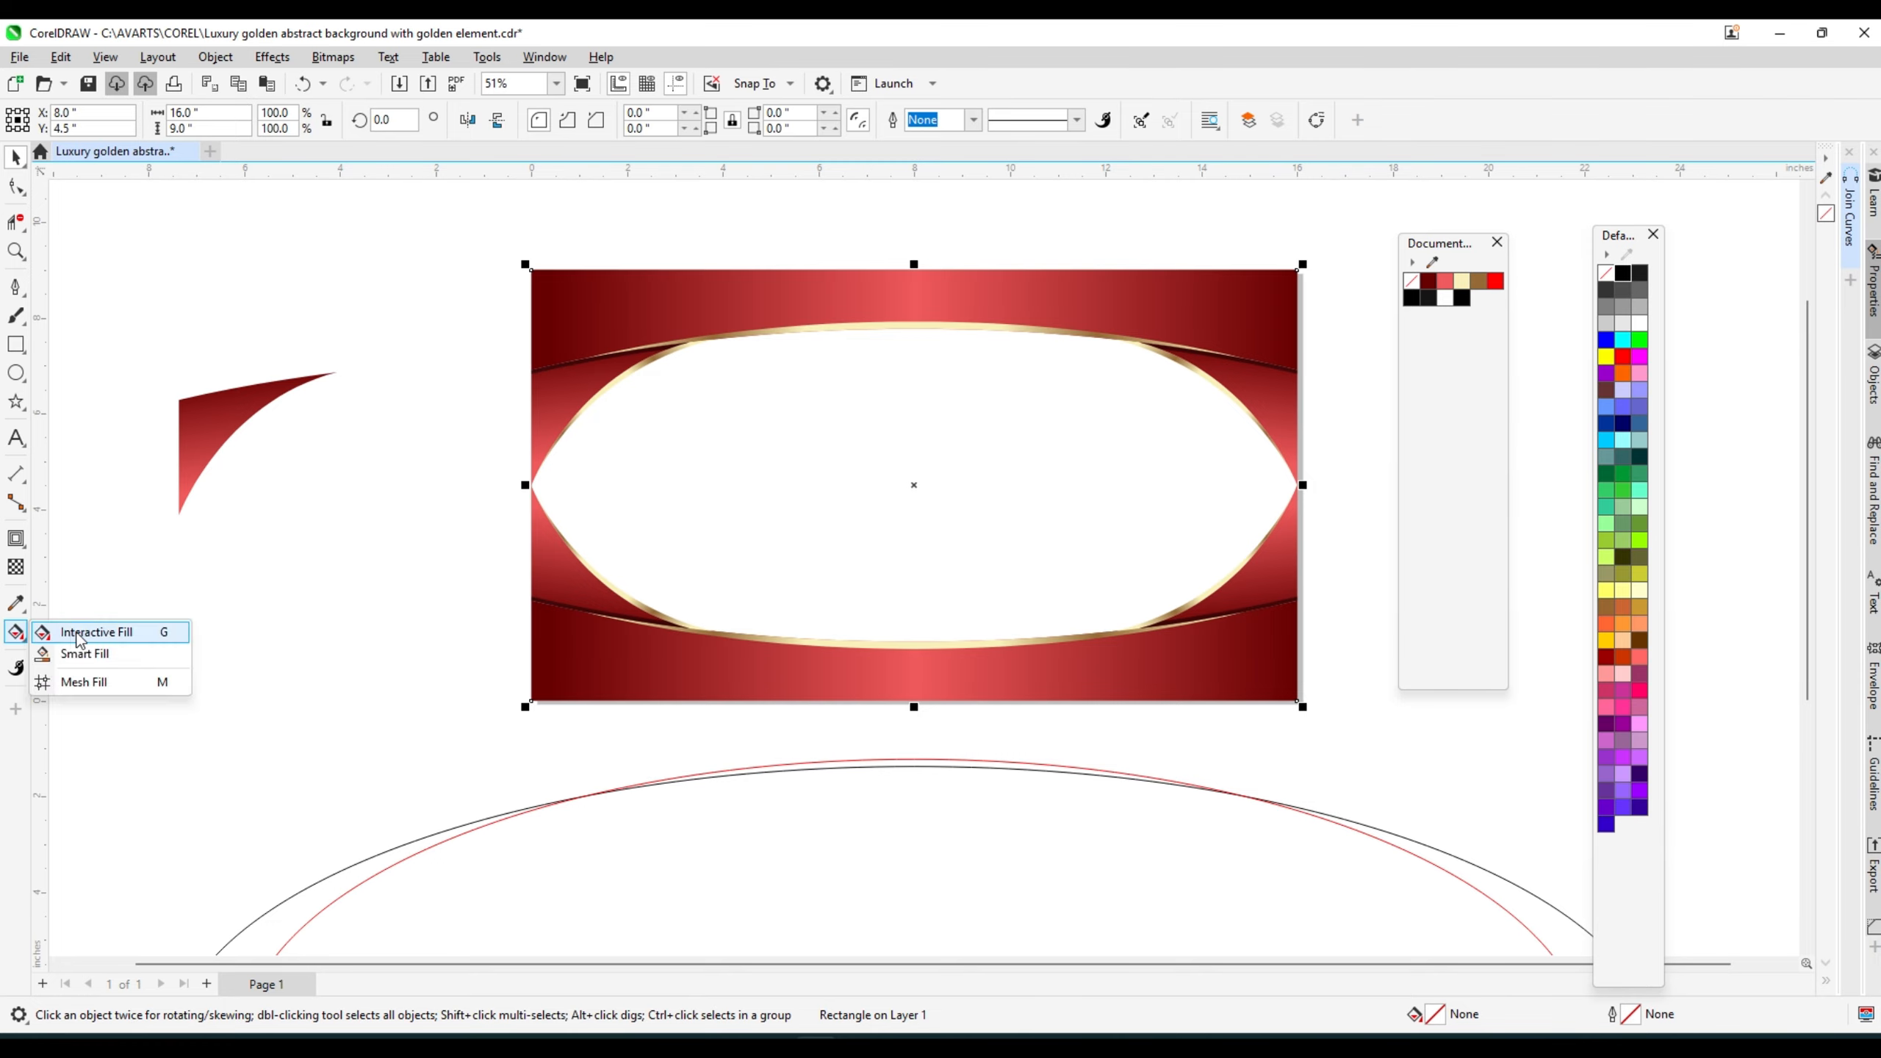
left_click(96, 632)
left_click_drag(820, 462, 1280, 477)
left_click(358, 120)
- Recolour the fountain fill's centre dark grey, centre it on the page, and extend its black end to the page's side edge
left_click(939, 466)
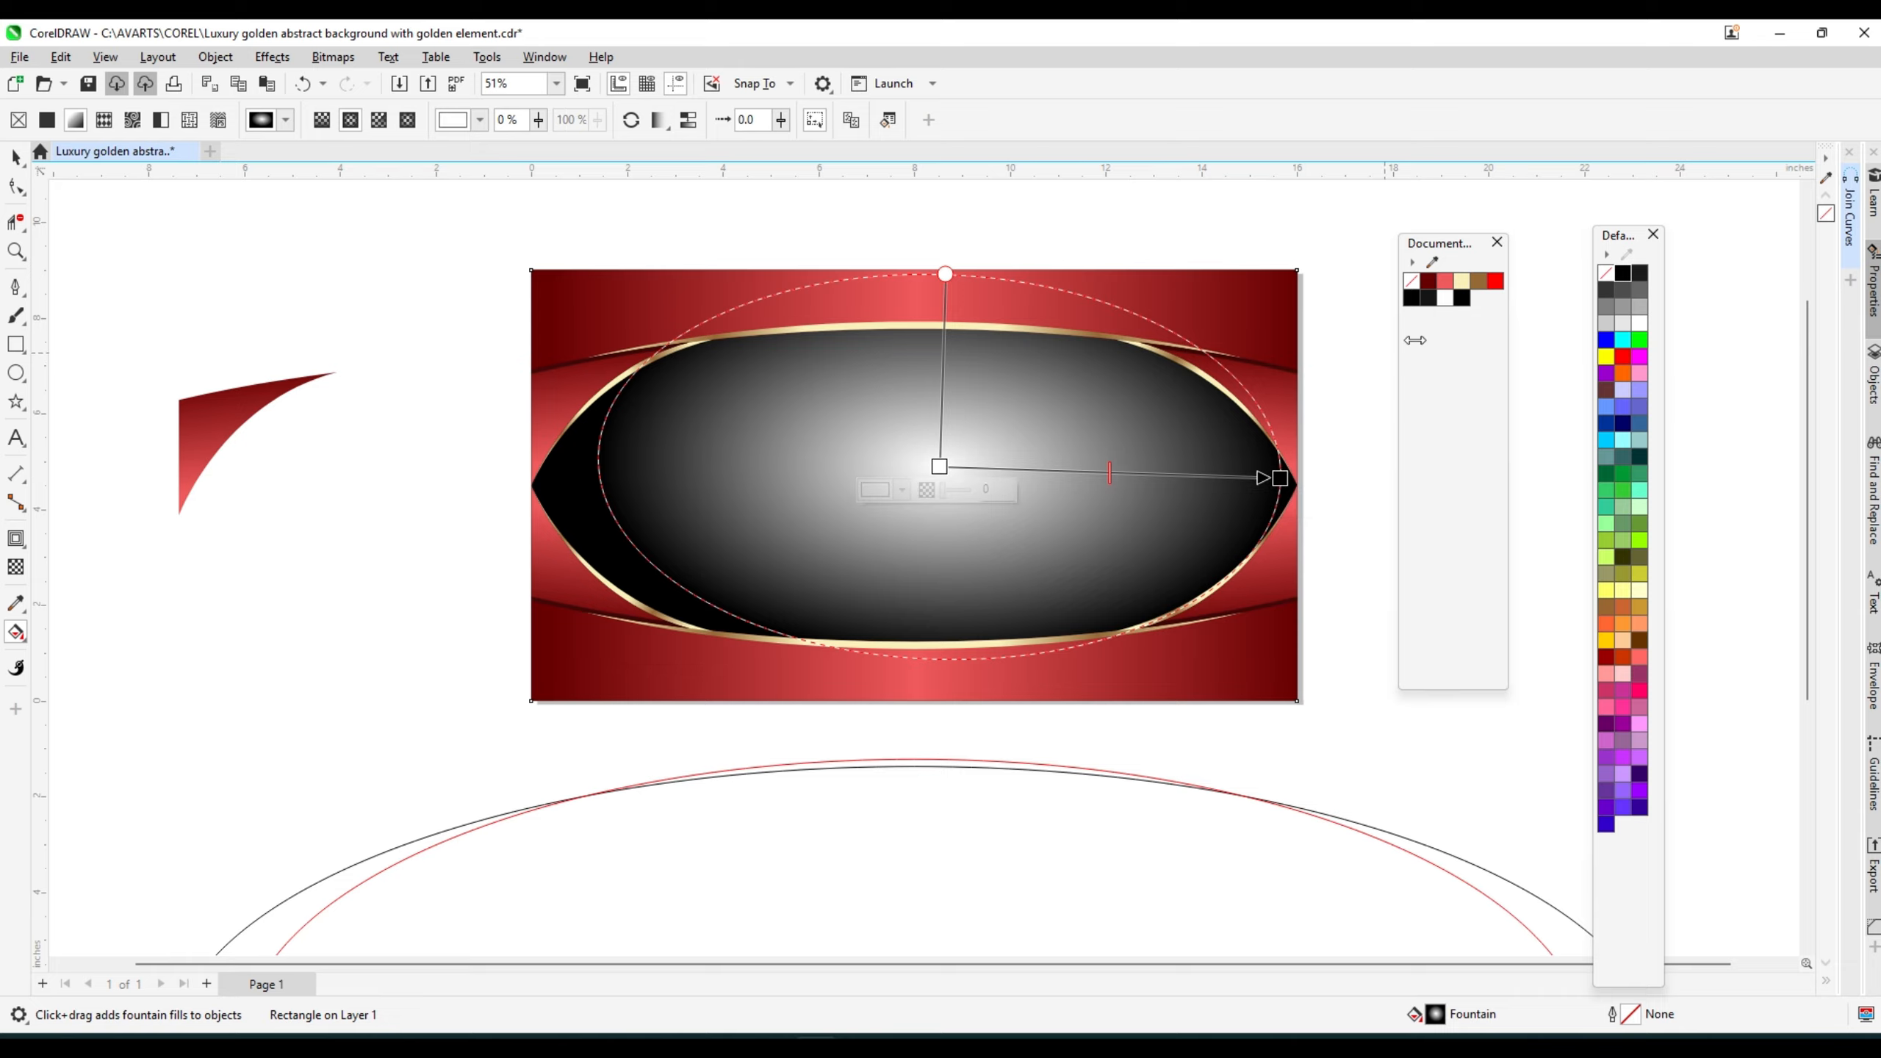
left_click(1605, 296)
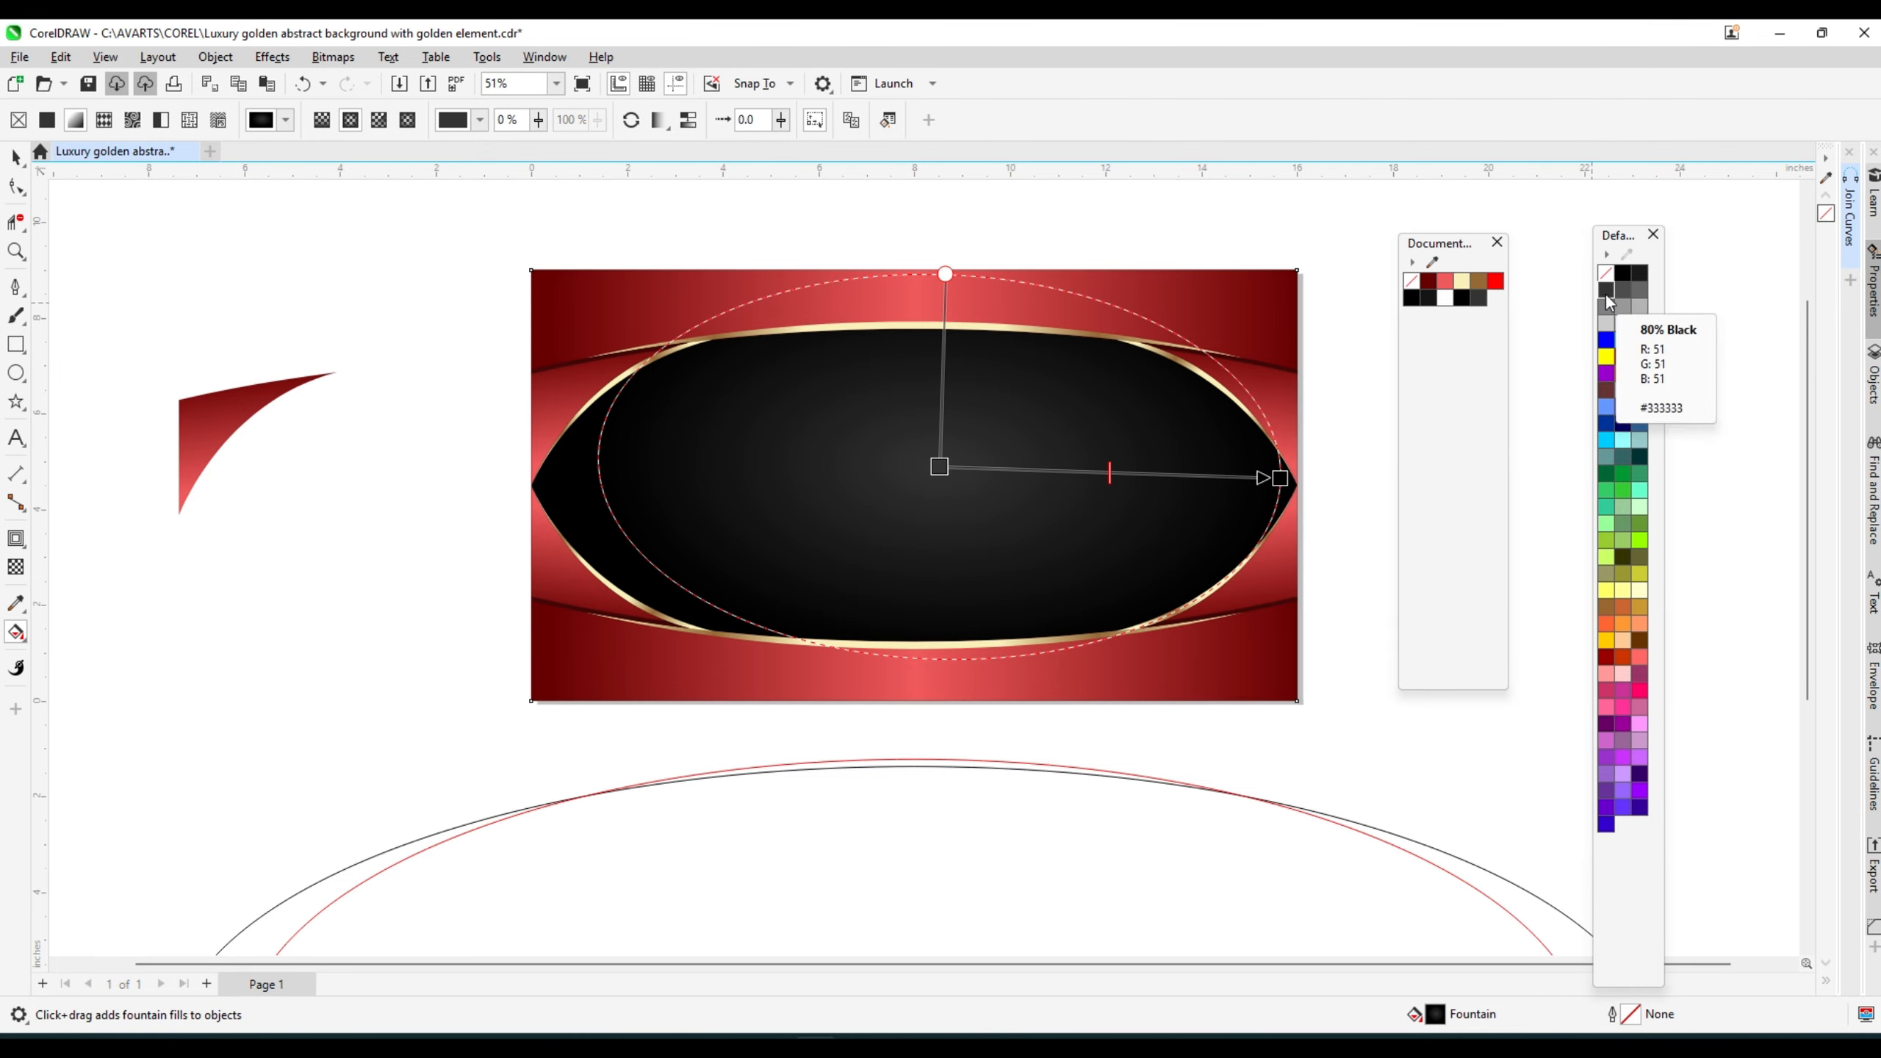
left_click(1626, 288)
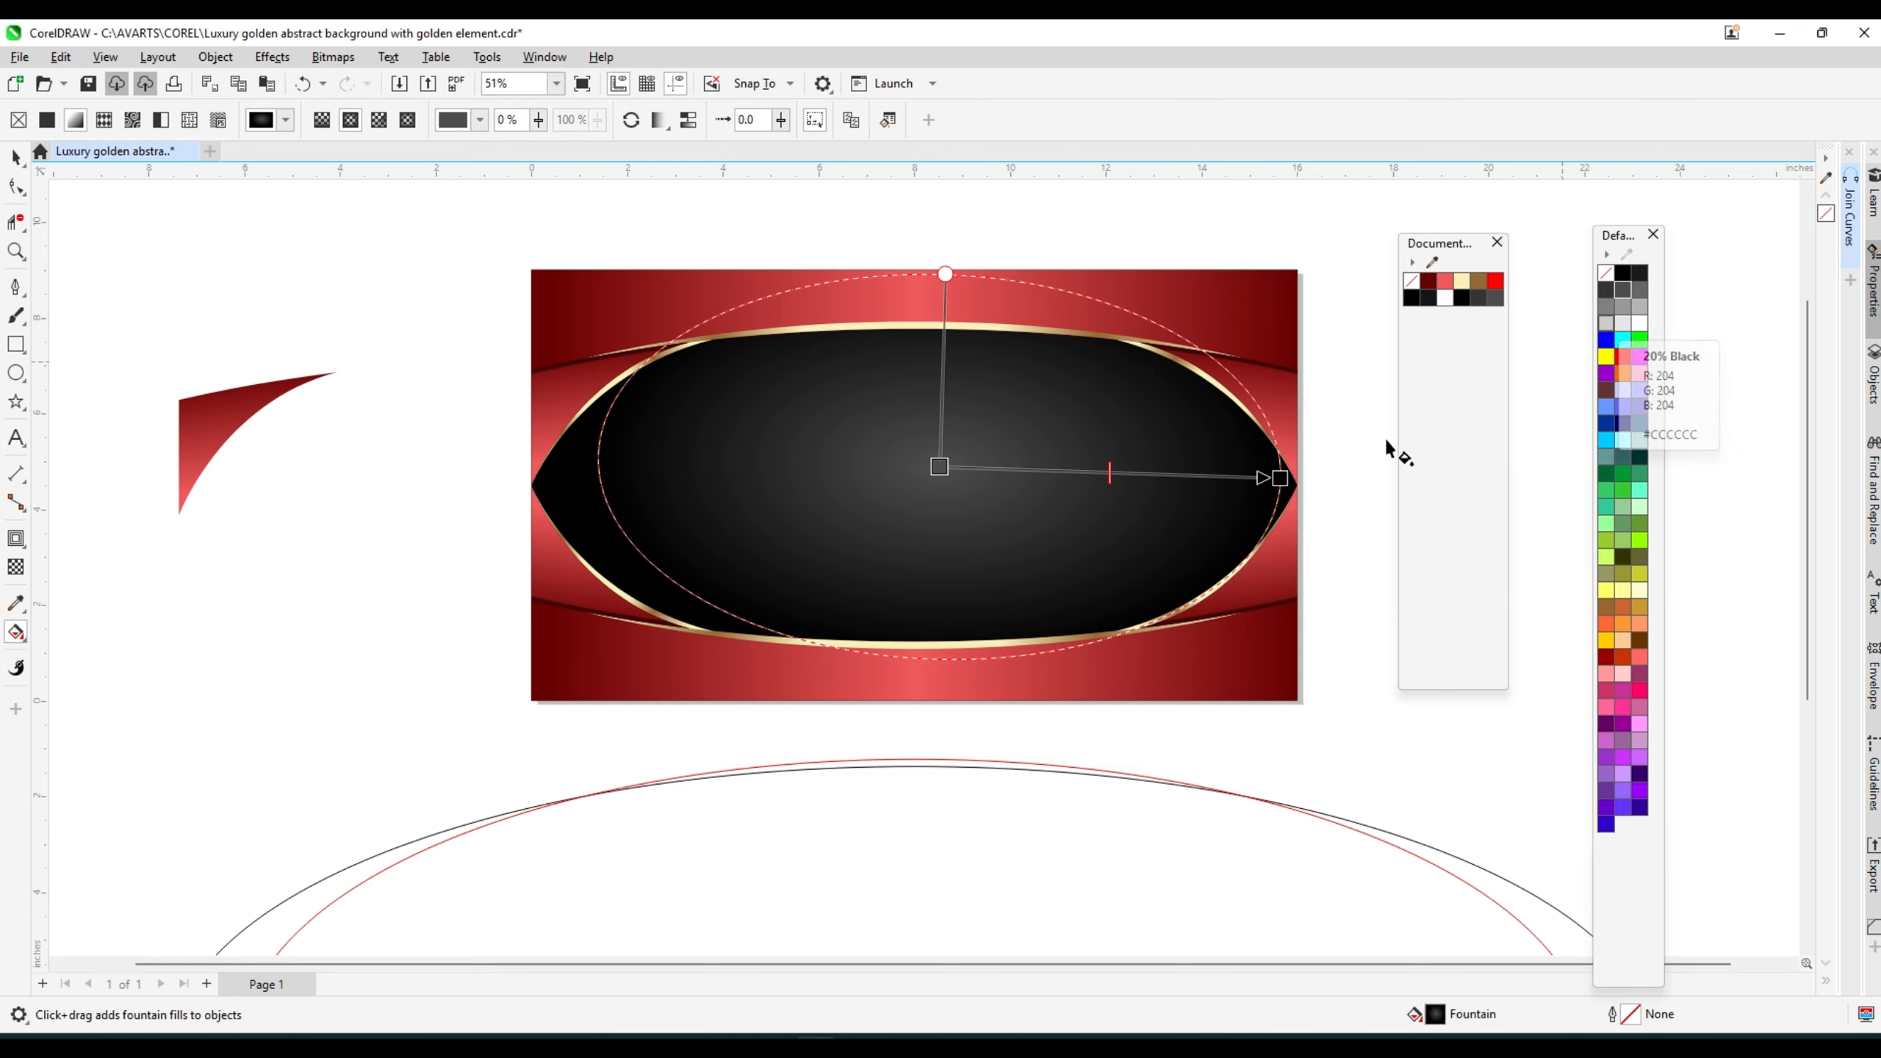
left_click_drag(1282, 477, 1316, 477)
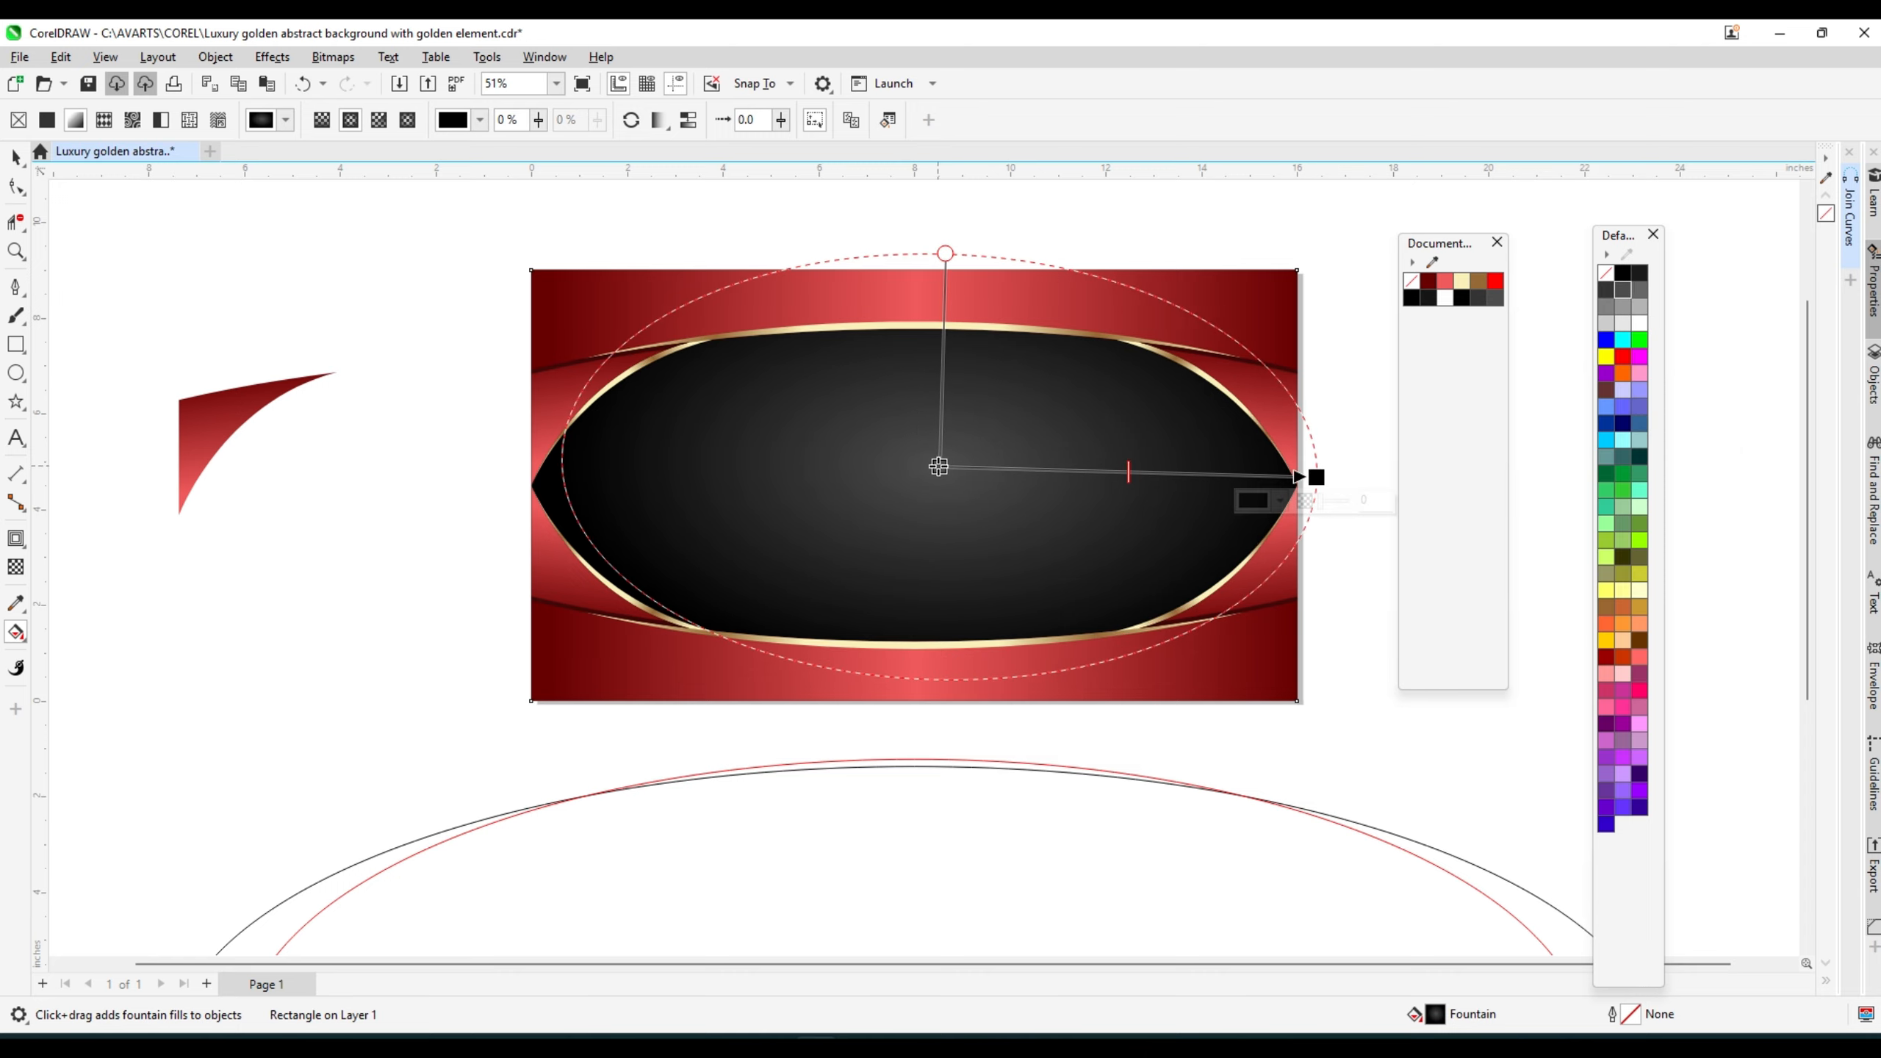
left_click_drag(939, 466, 932, 468)
left_click_drag(1316, 476, 1304, 475)
left_click(16, 157)
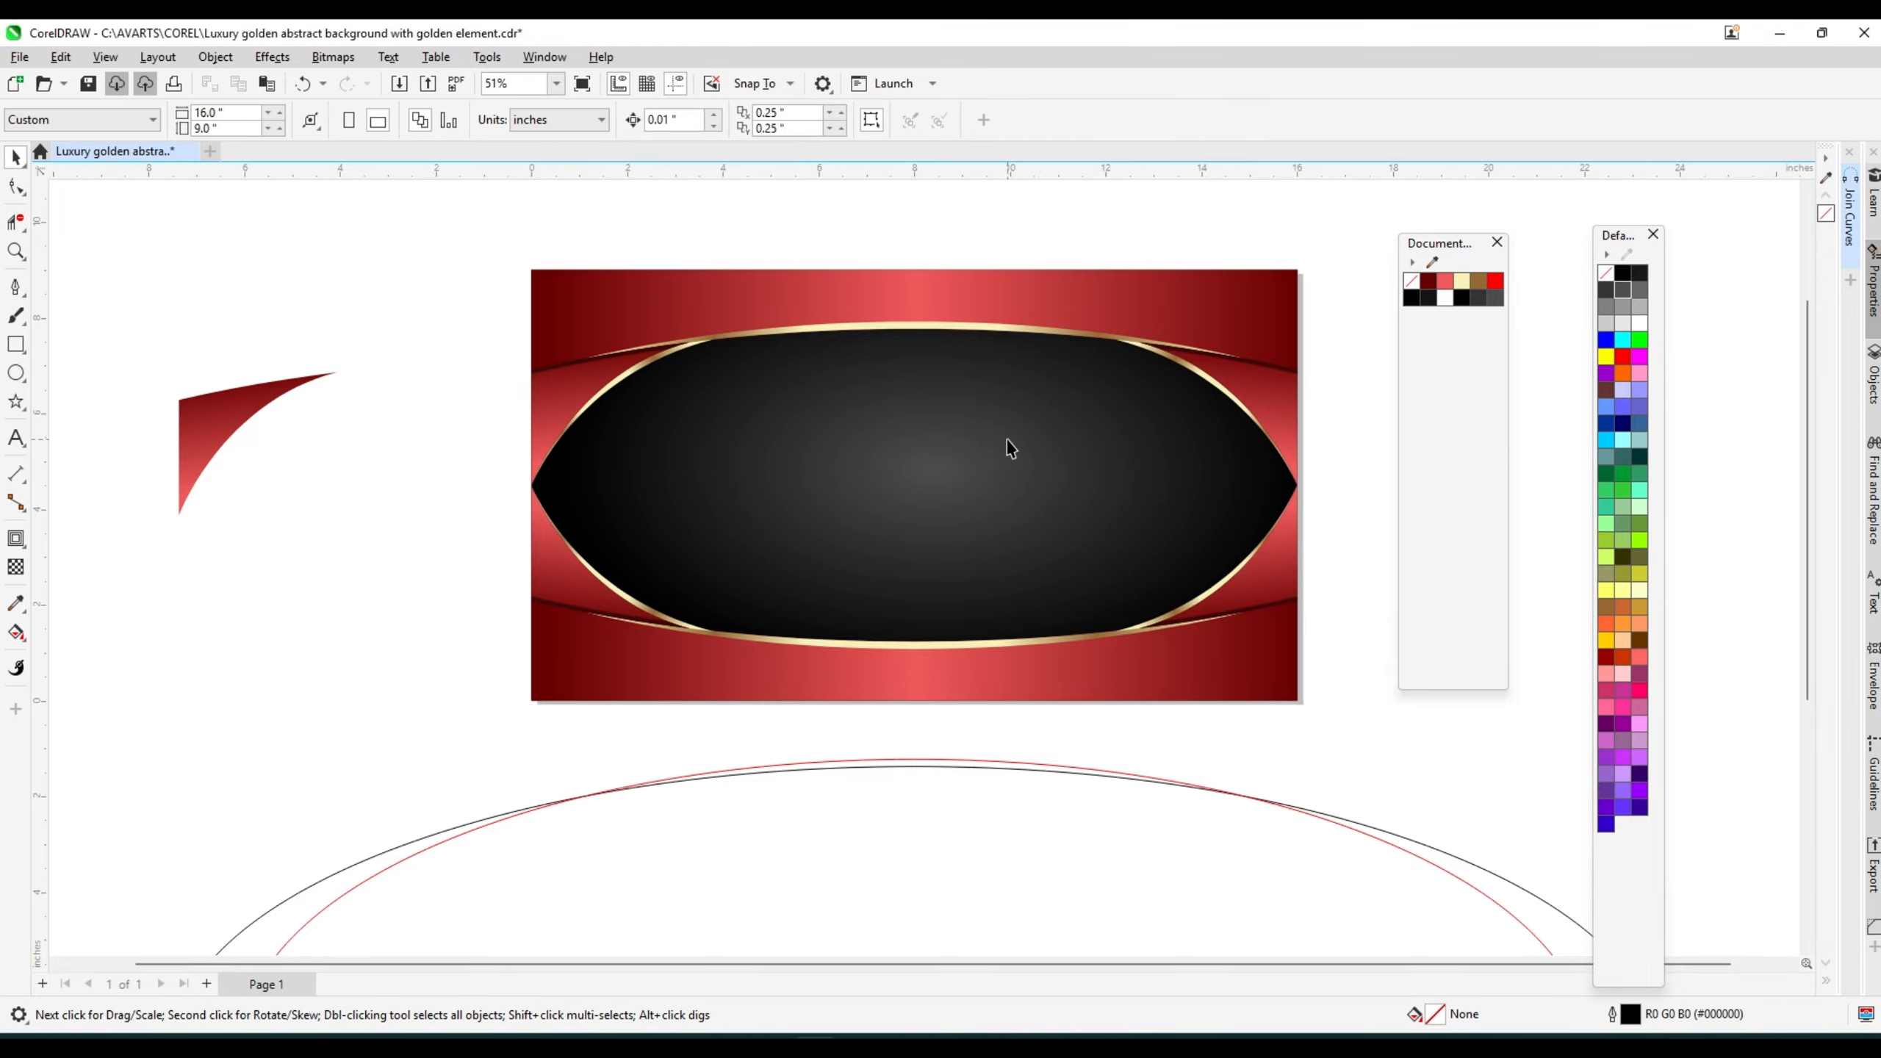
- Delete the spare corner shape and the two construction ellipses lying outside the page
left_click(277, 465)
scroll(585, 370, "down", 3)
key("Delete")
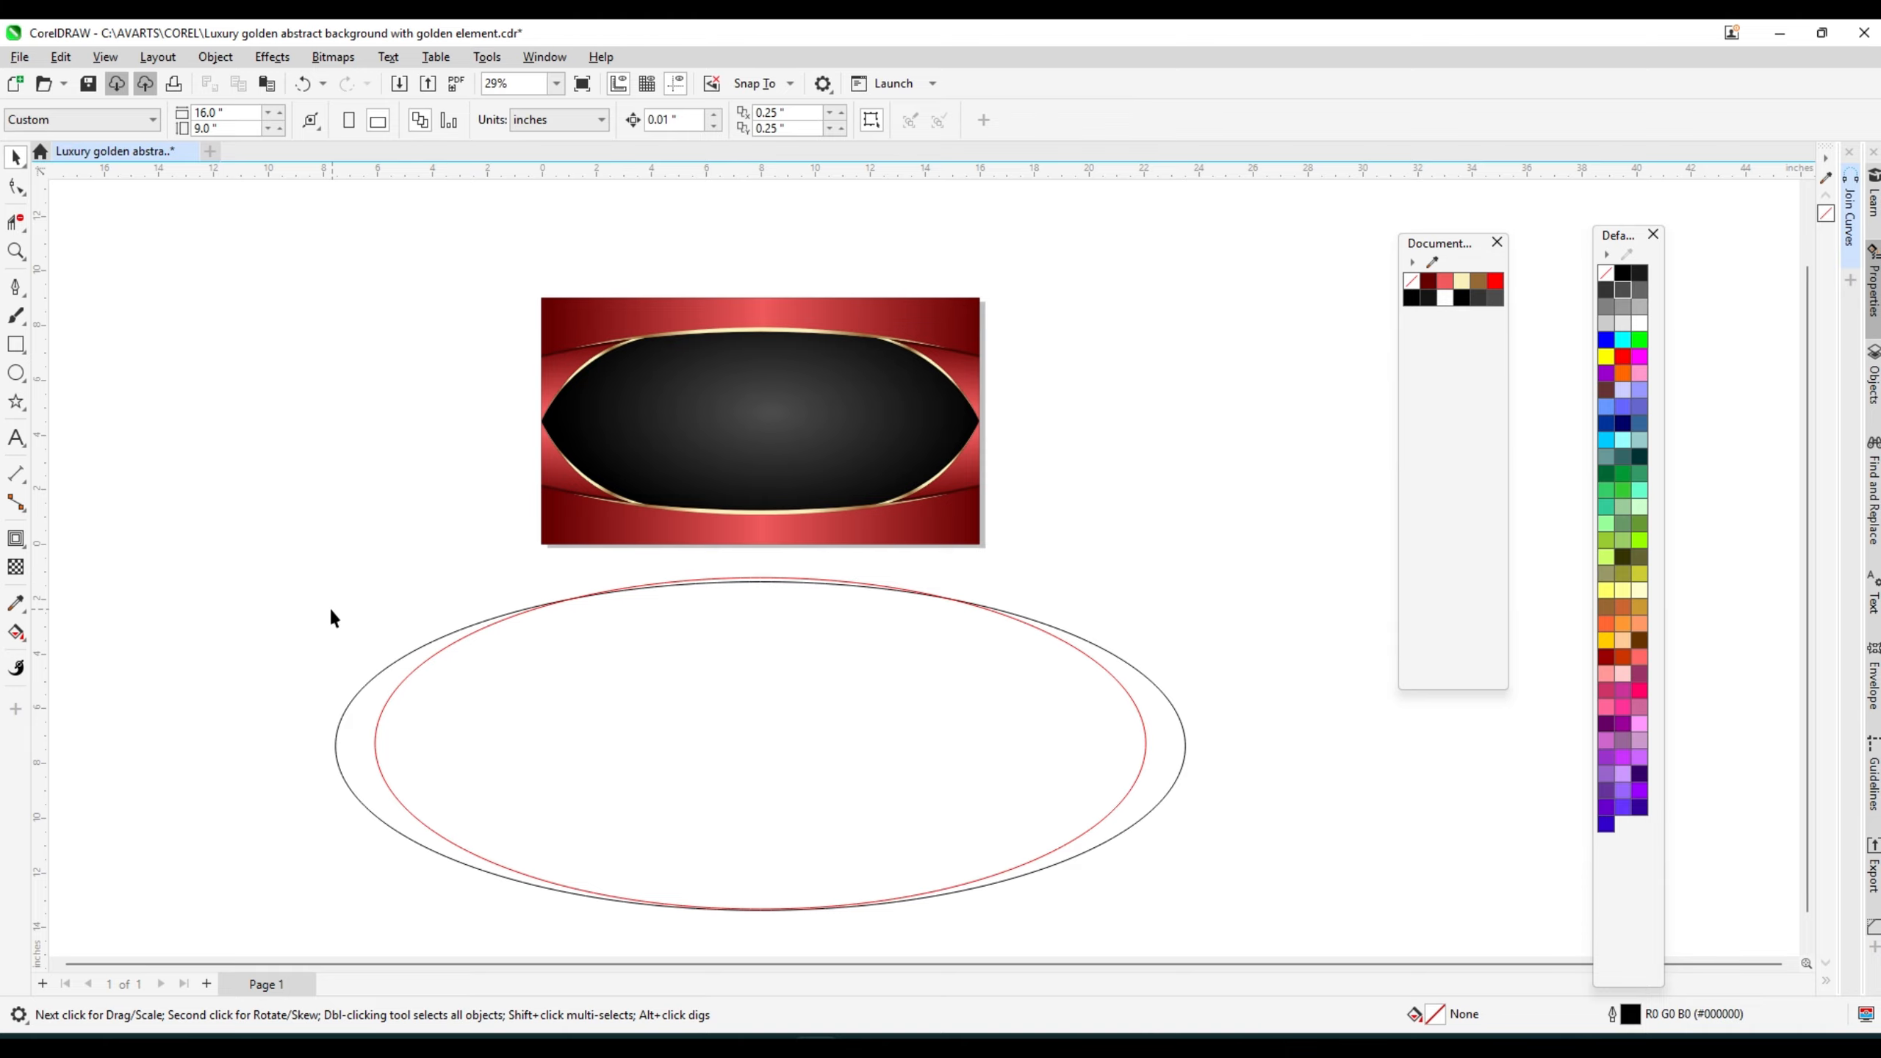
left_click_drag(1266, 674, 991, 743)
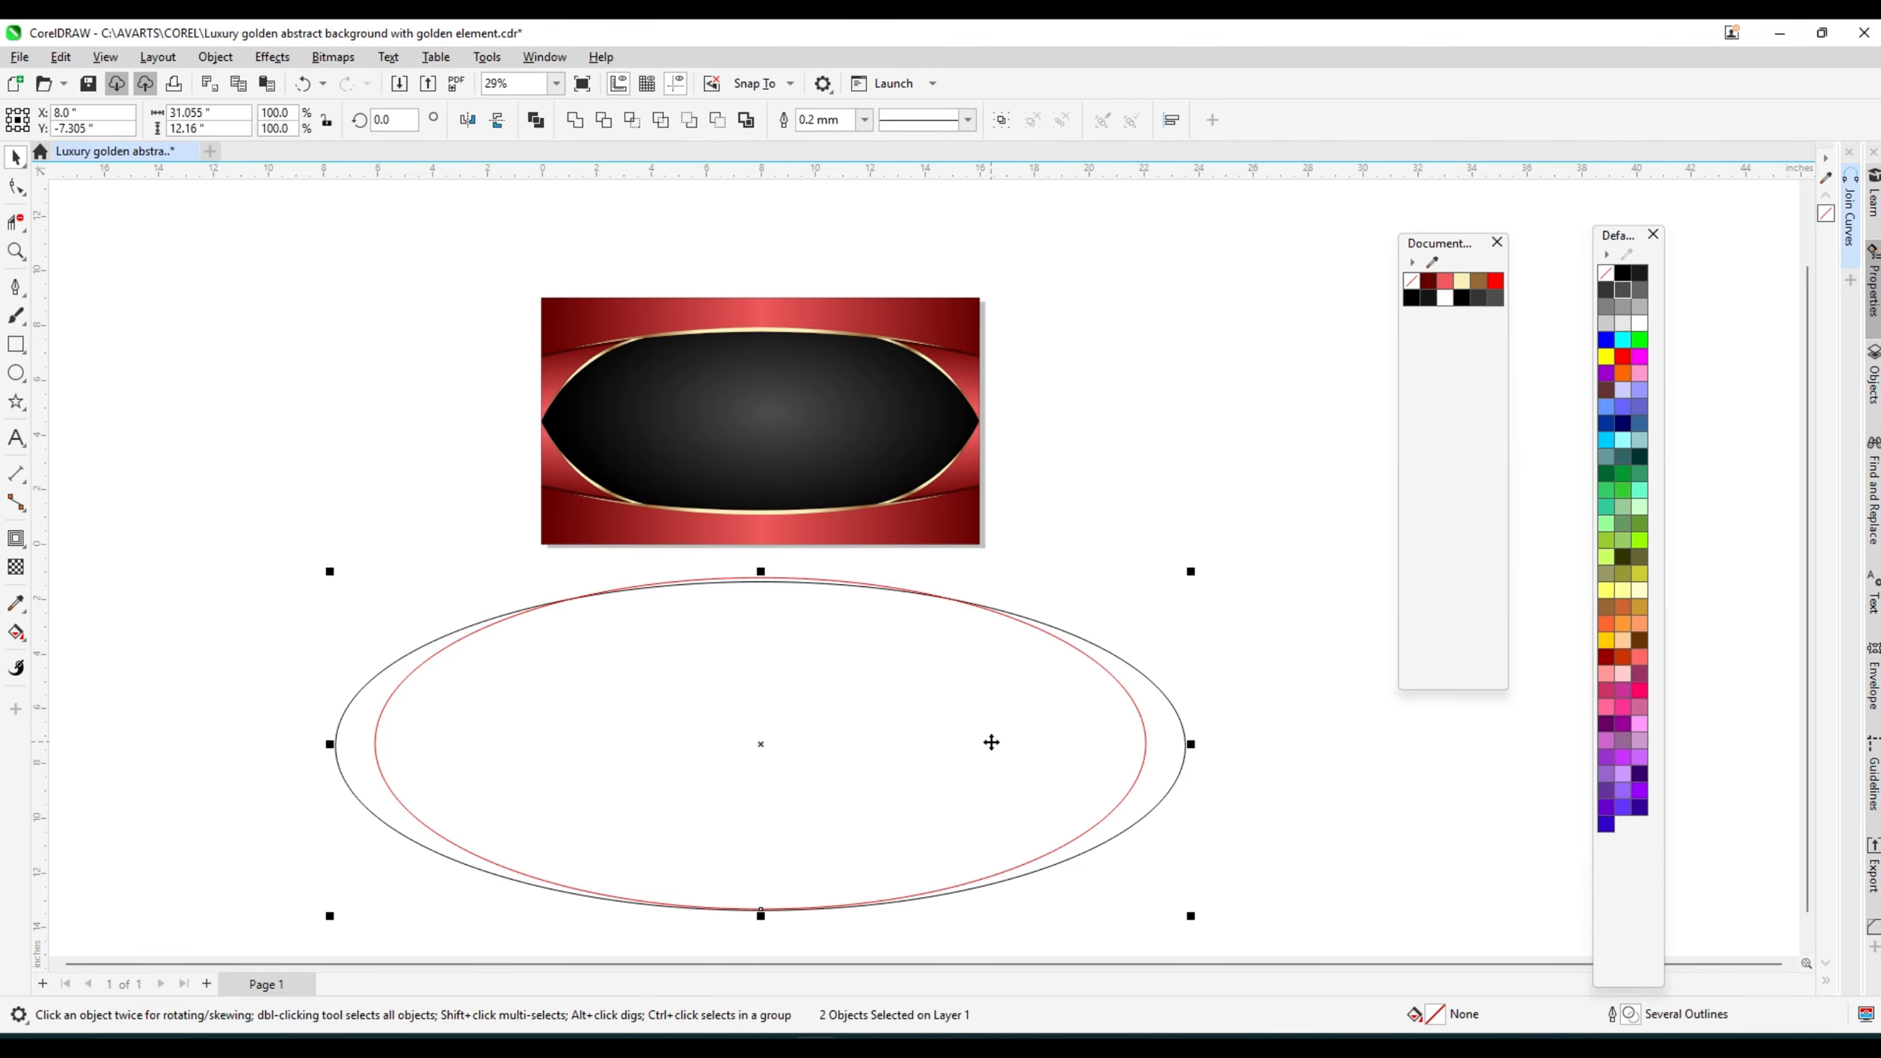
key("Delete")
key("F4")
scroll(761, 350, "down", 3)
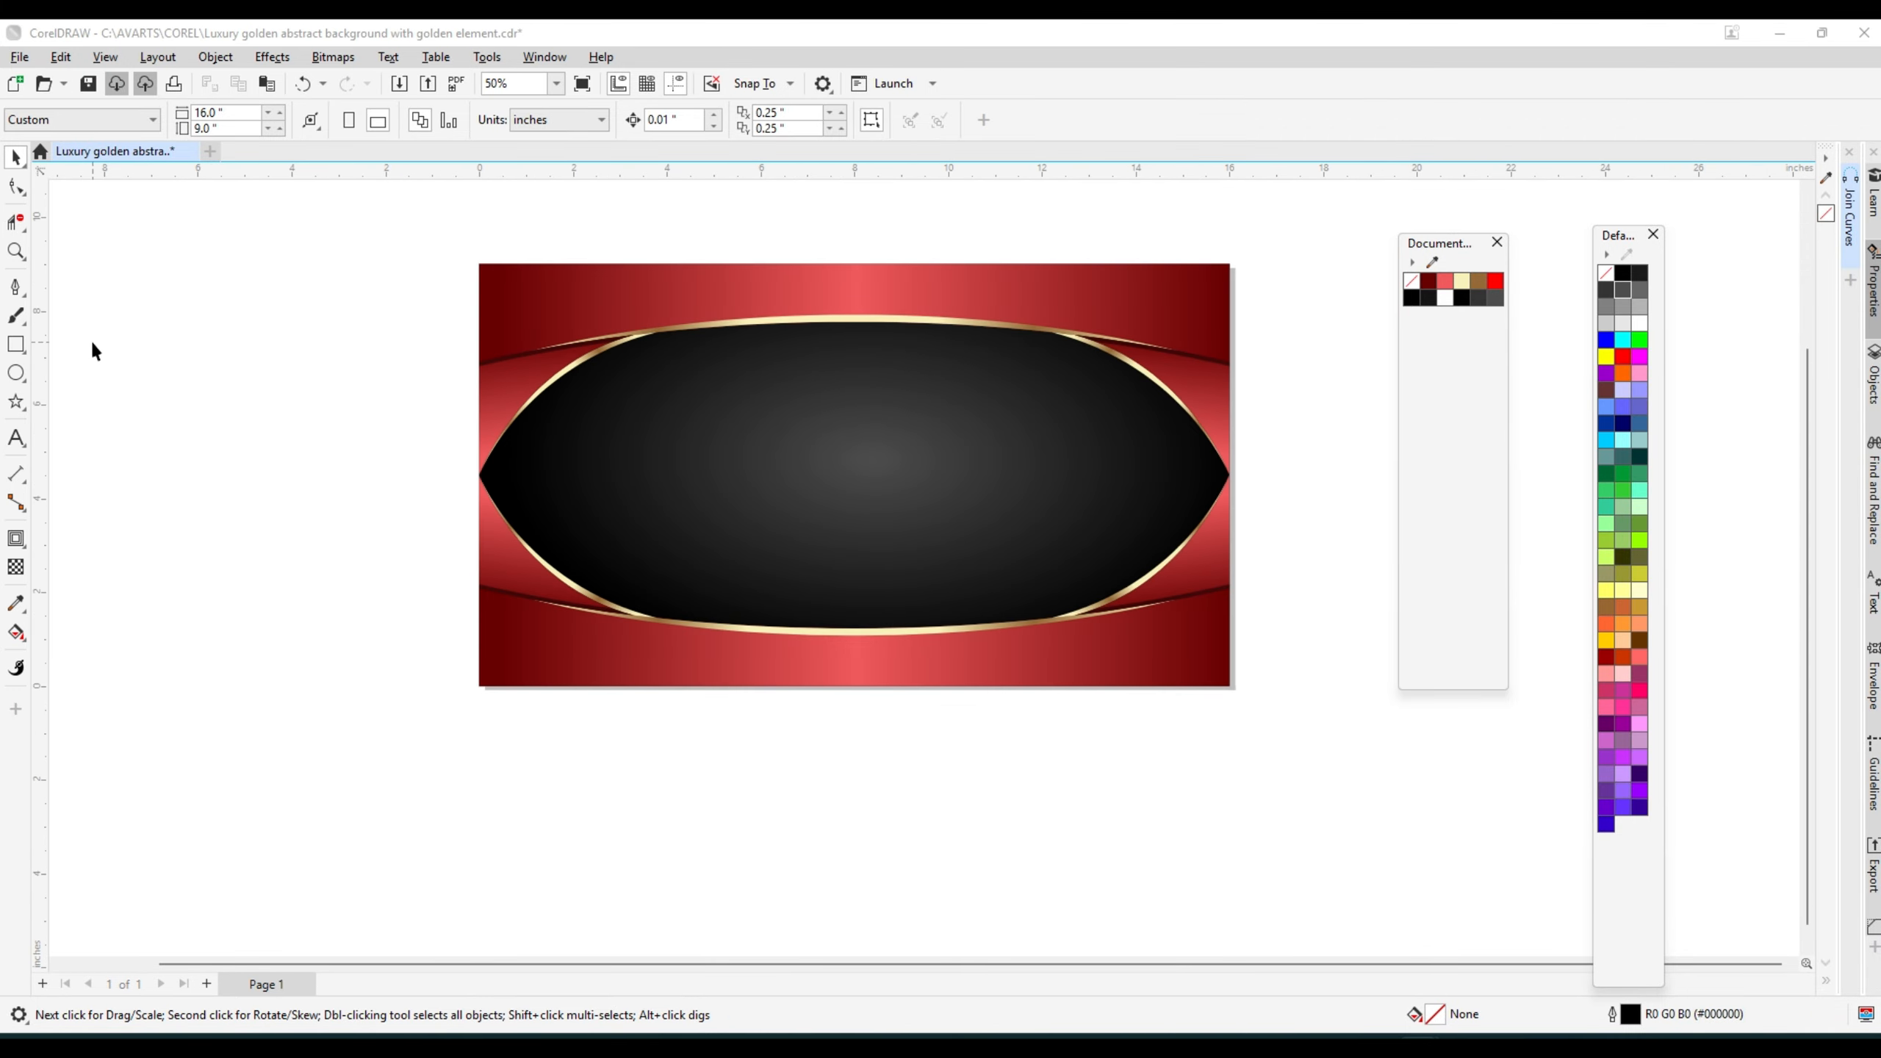
- Draw a circle about 0.117 inches across on the dark centre, filled black with no outline
key("F7")
scroll(852, 363, "up", 5)
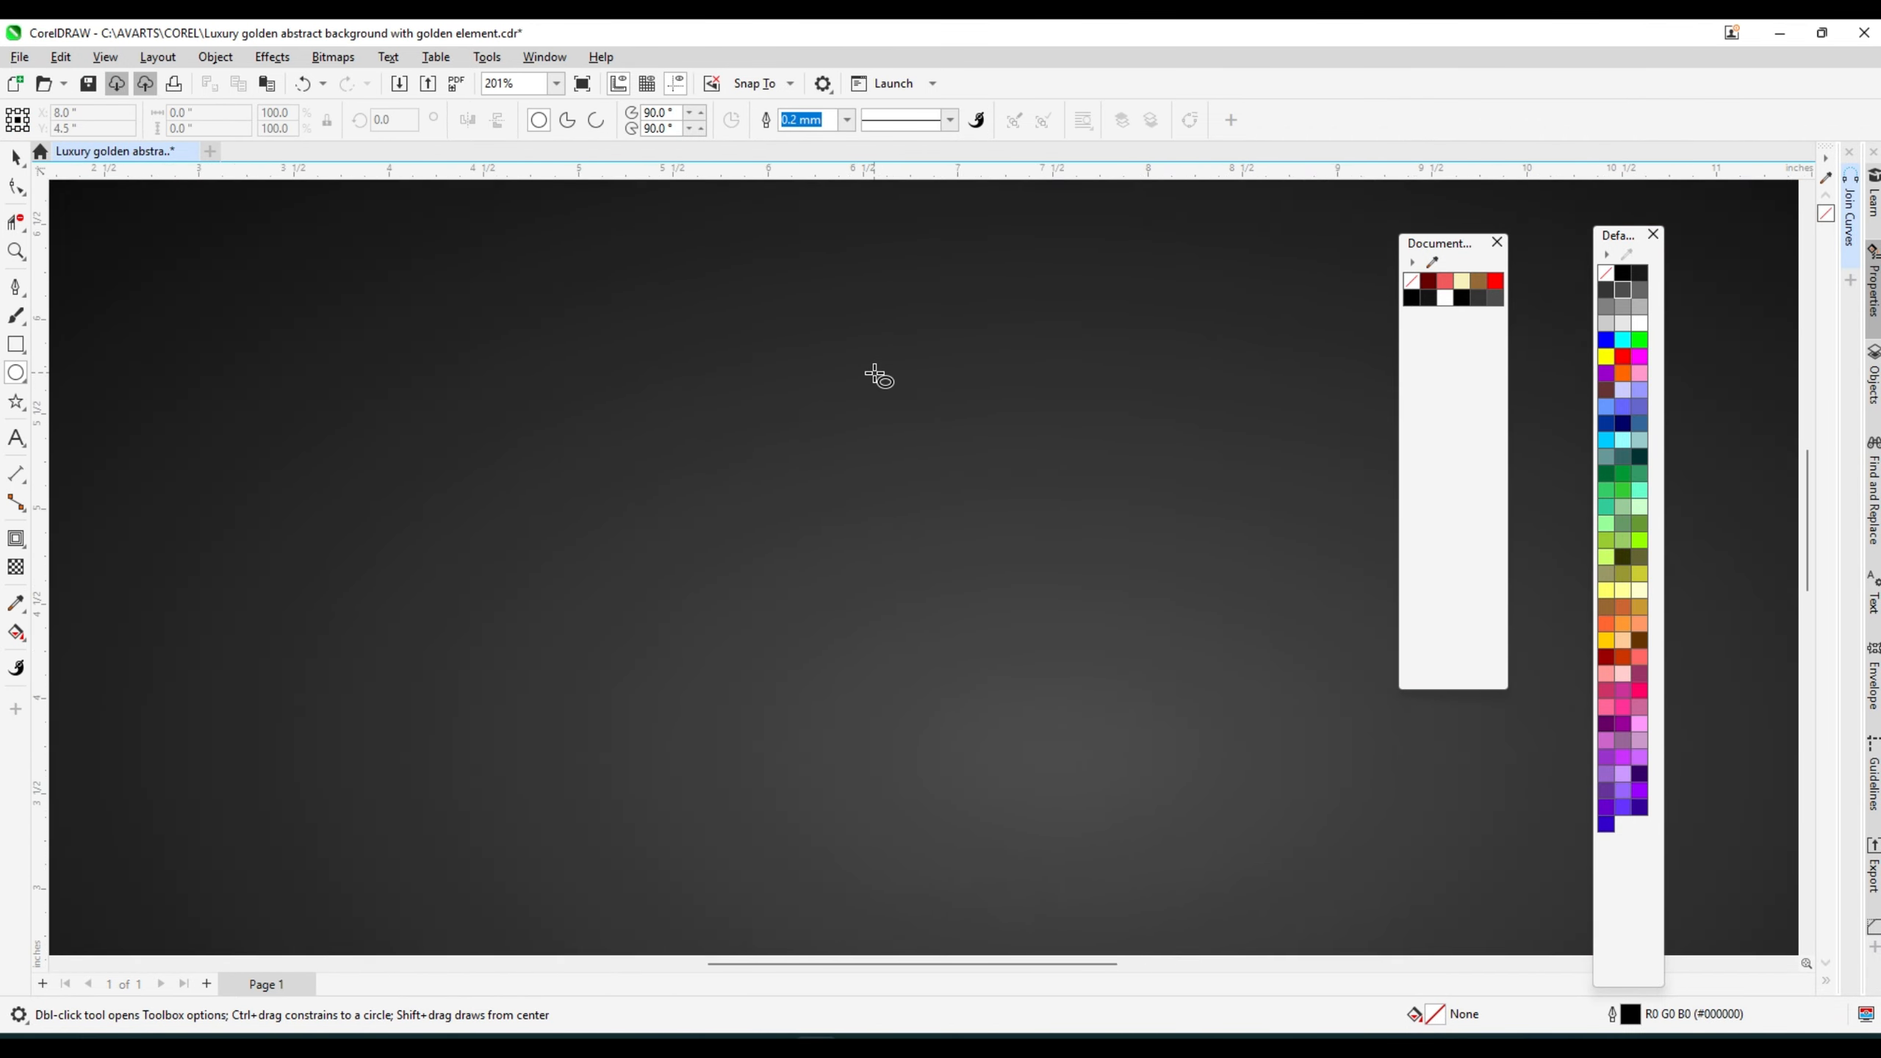
left_click_drag(875, 374, 886, 385)
scroll(881, 382, "up", 1)
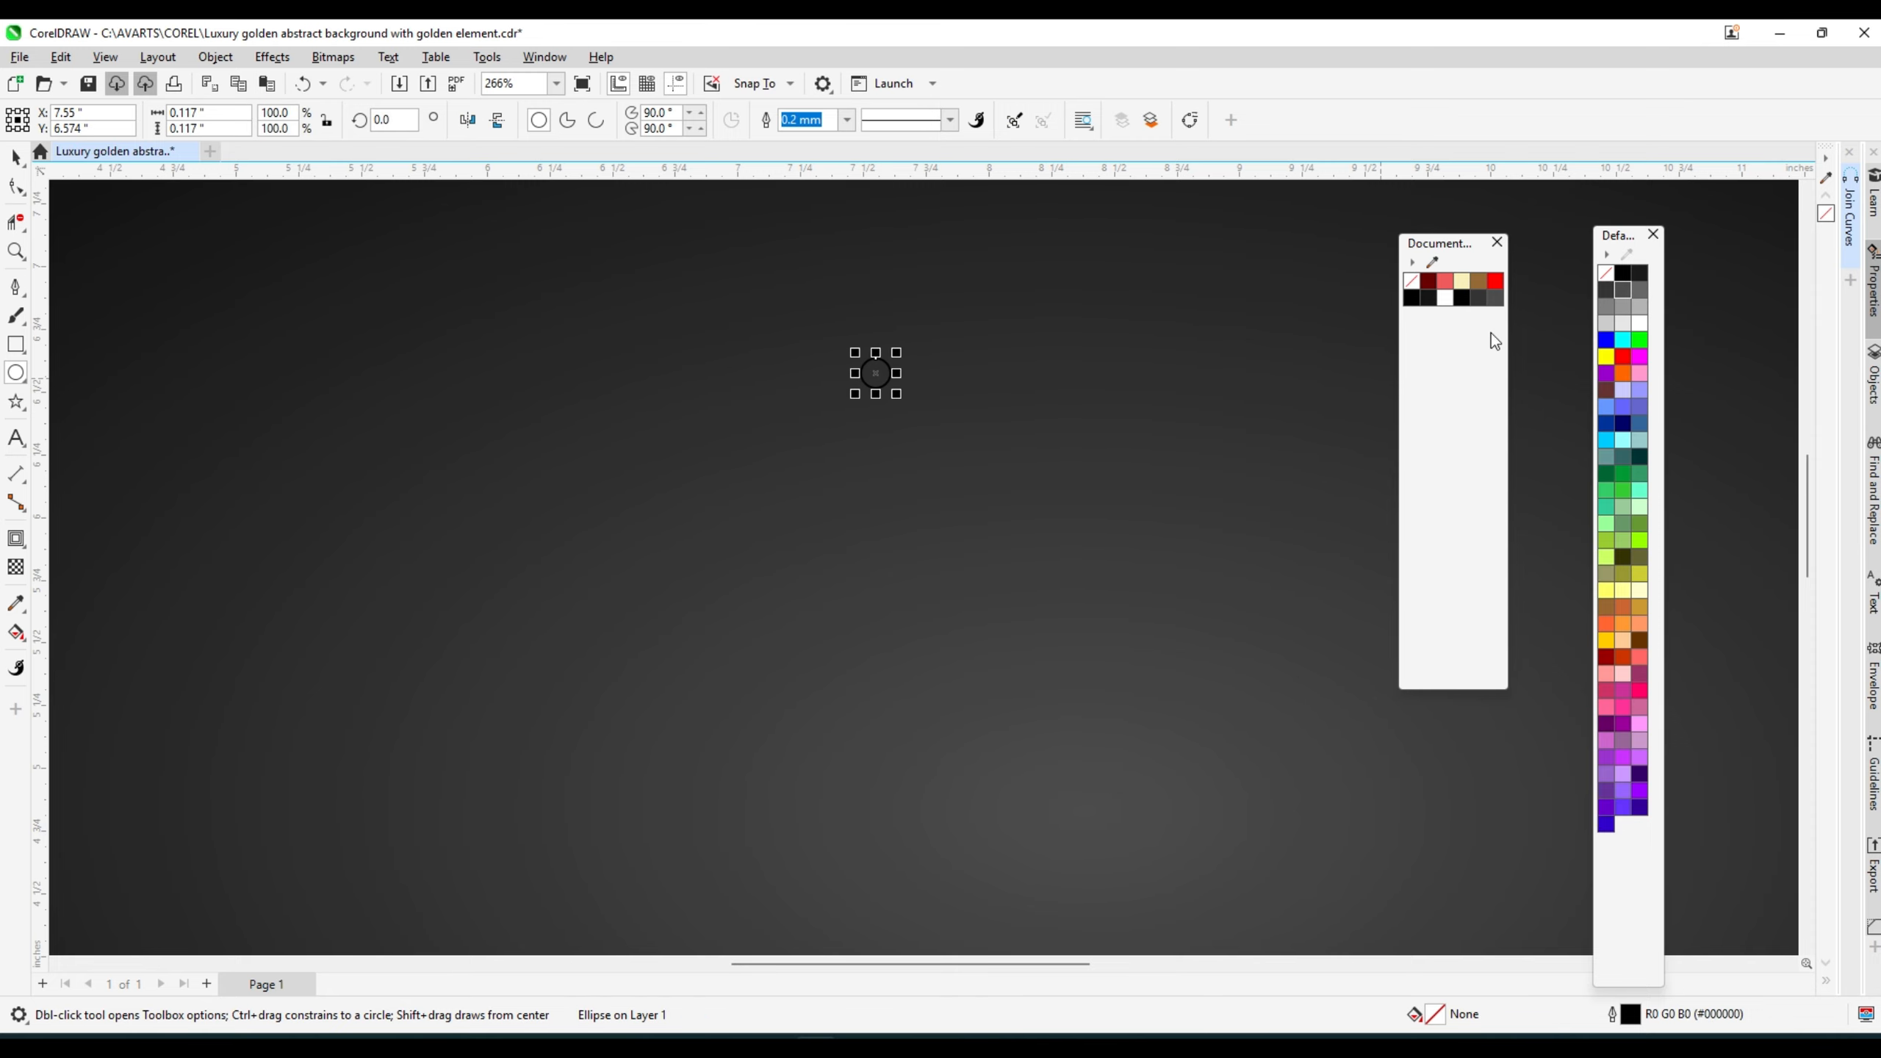
left_click(1622, 273)
right_click(1605, 274)
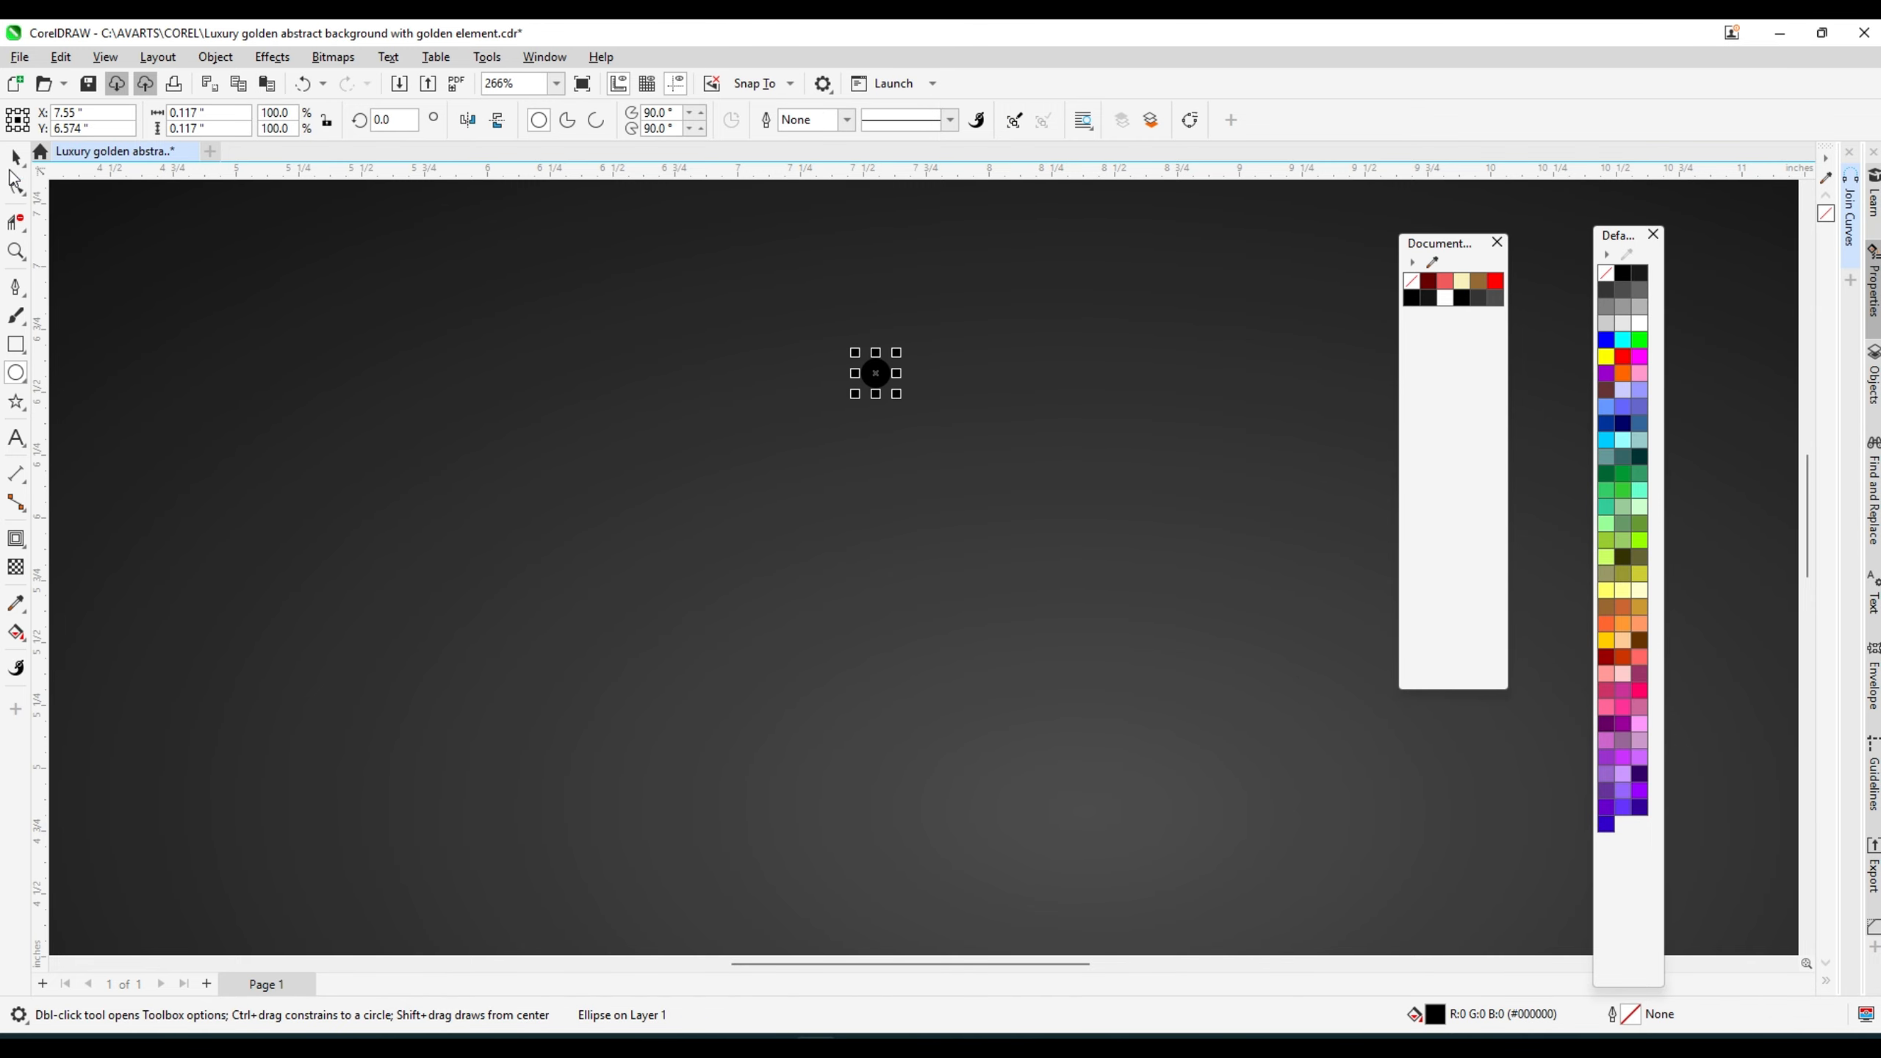
key("space")
scroll(844, 459, "down", 5)
left_click(827, 273)
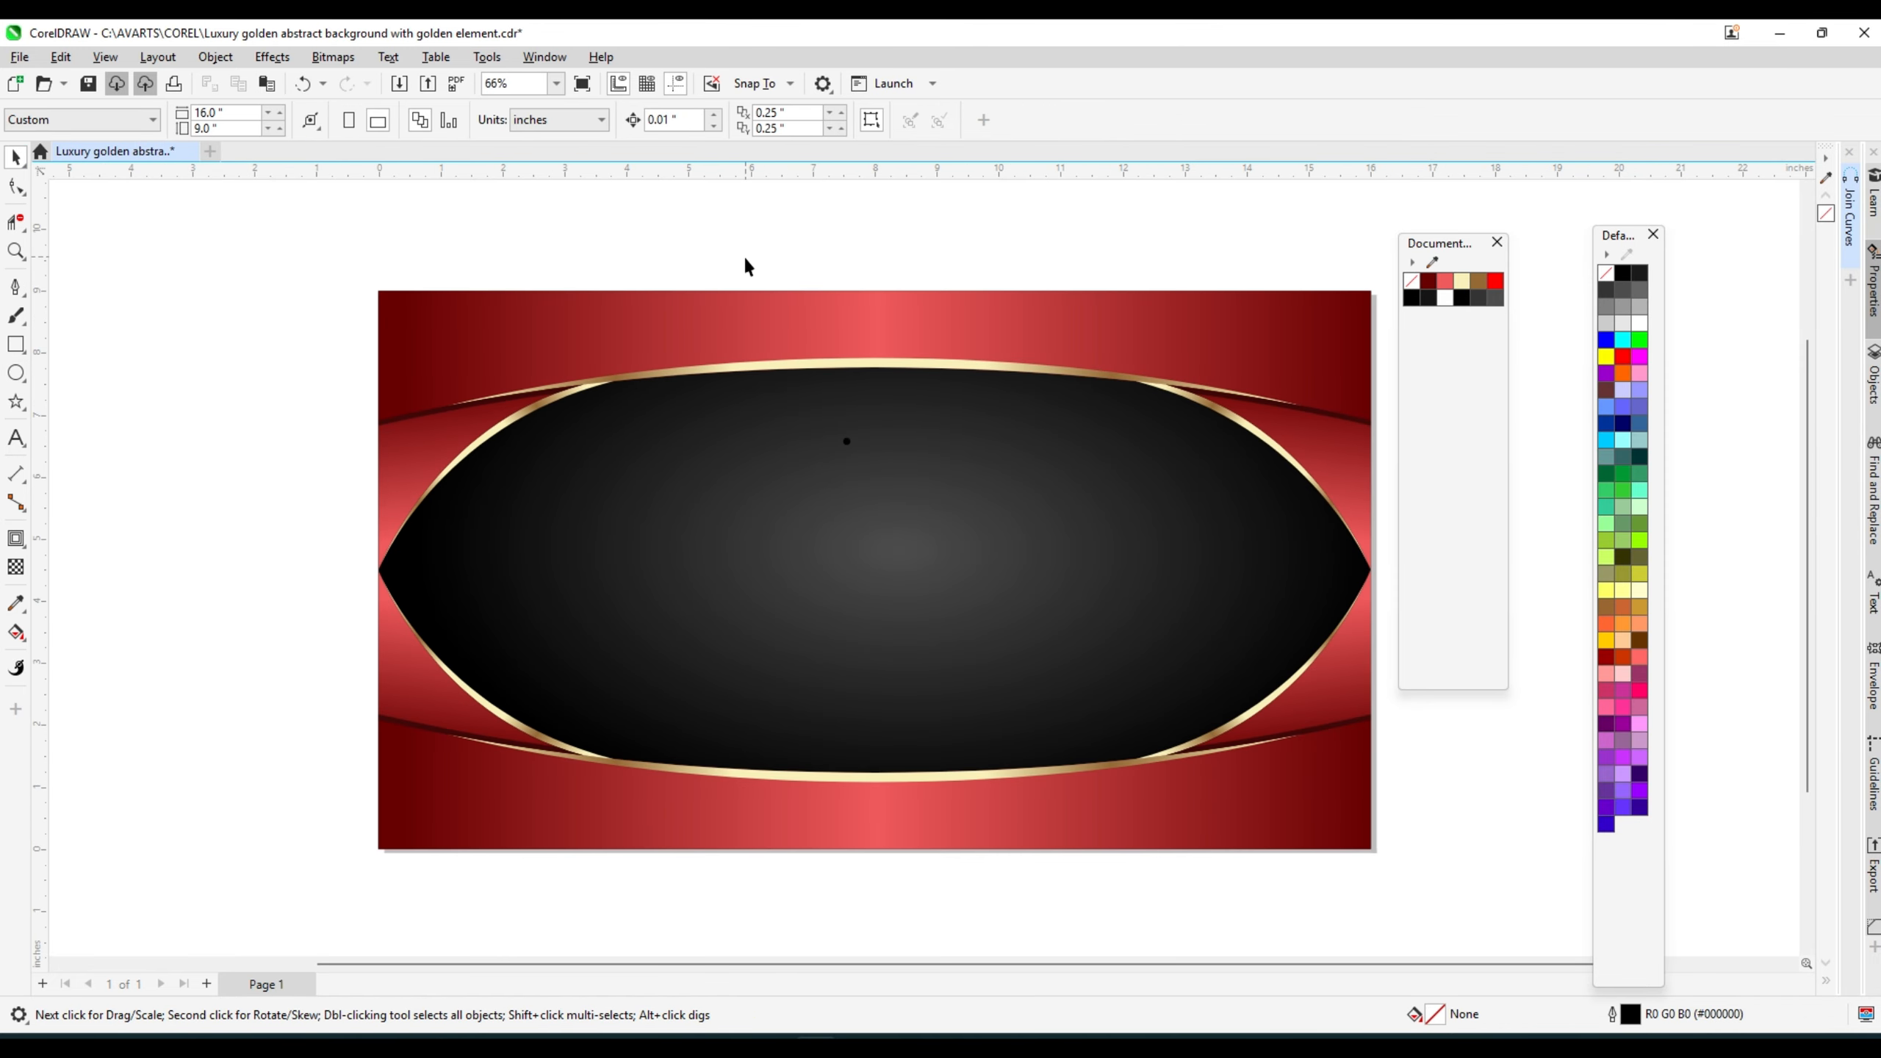
- Shrink the black circle proportionally about its centre to about 0.045 inches
left_click_drag(902, 510, 898, 504)
scroll(849, 429, "up", 10)
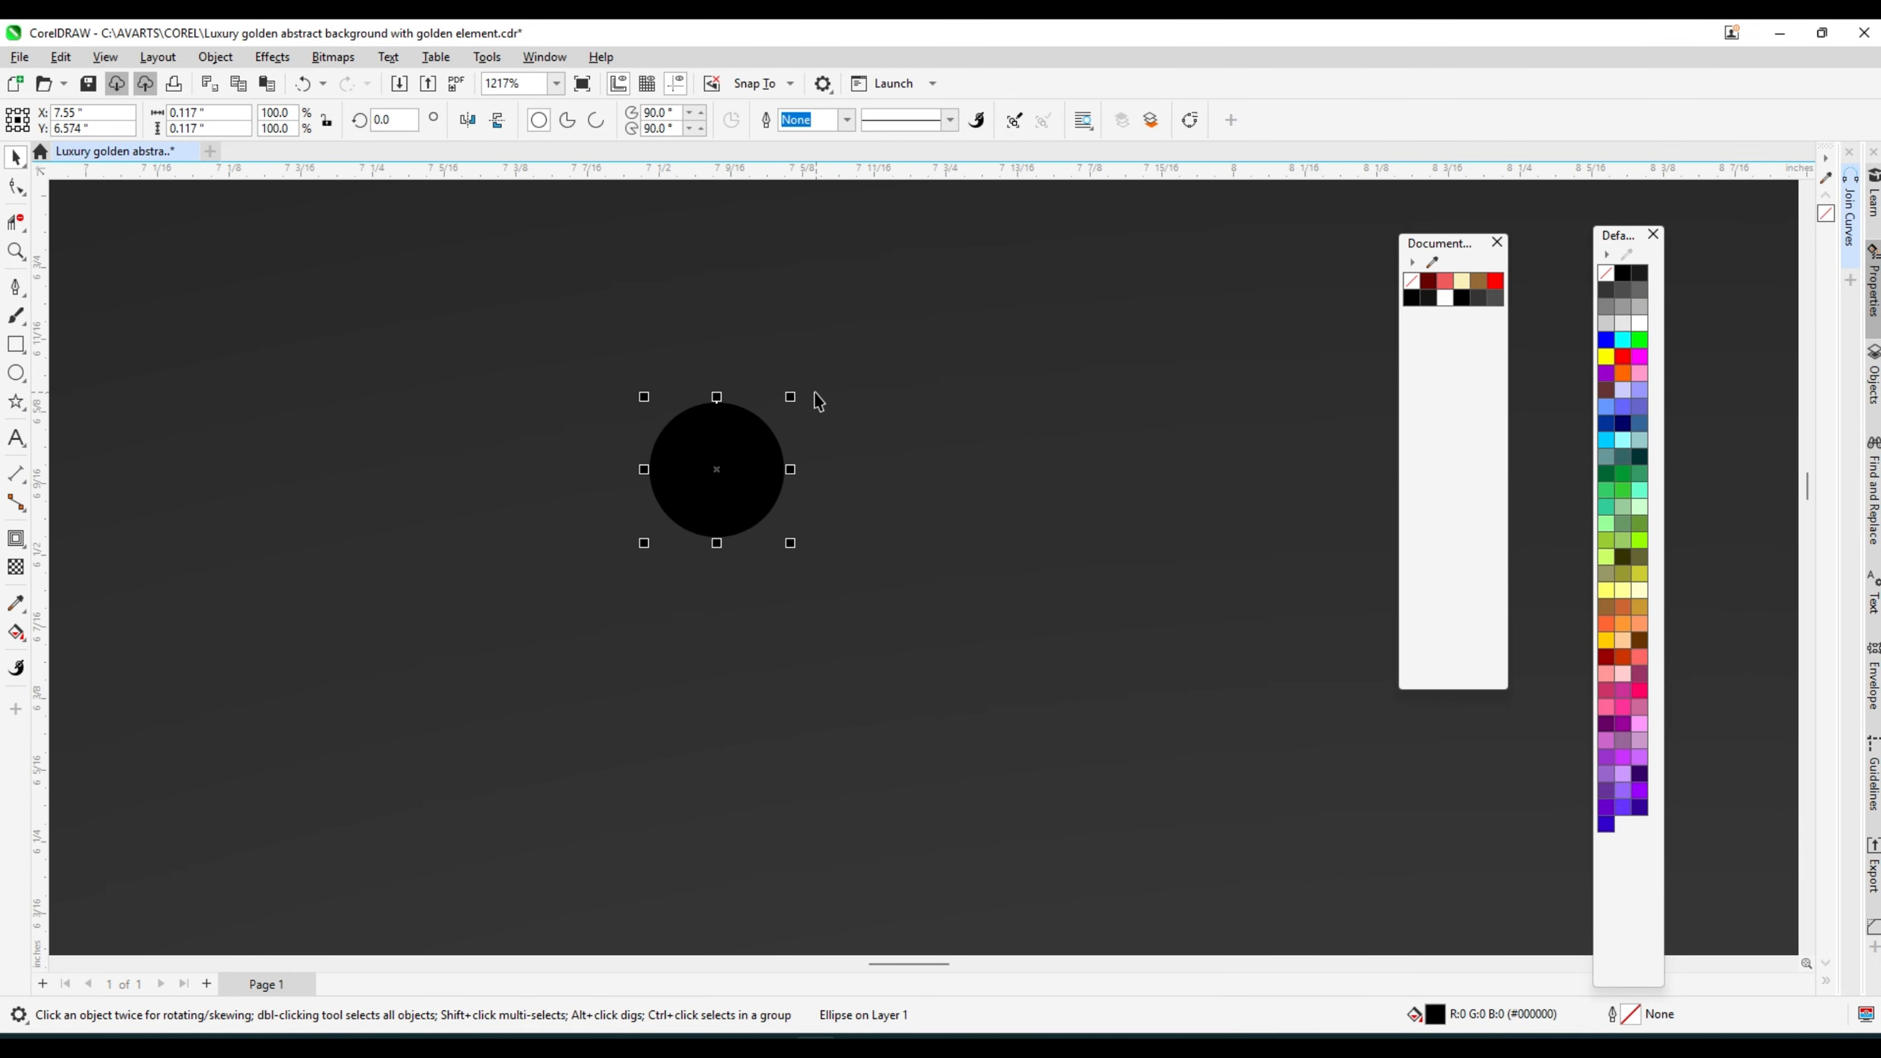
scroll(763, 451, "down", 10)
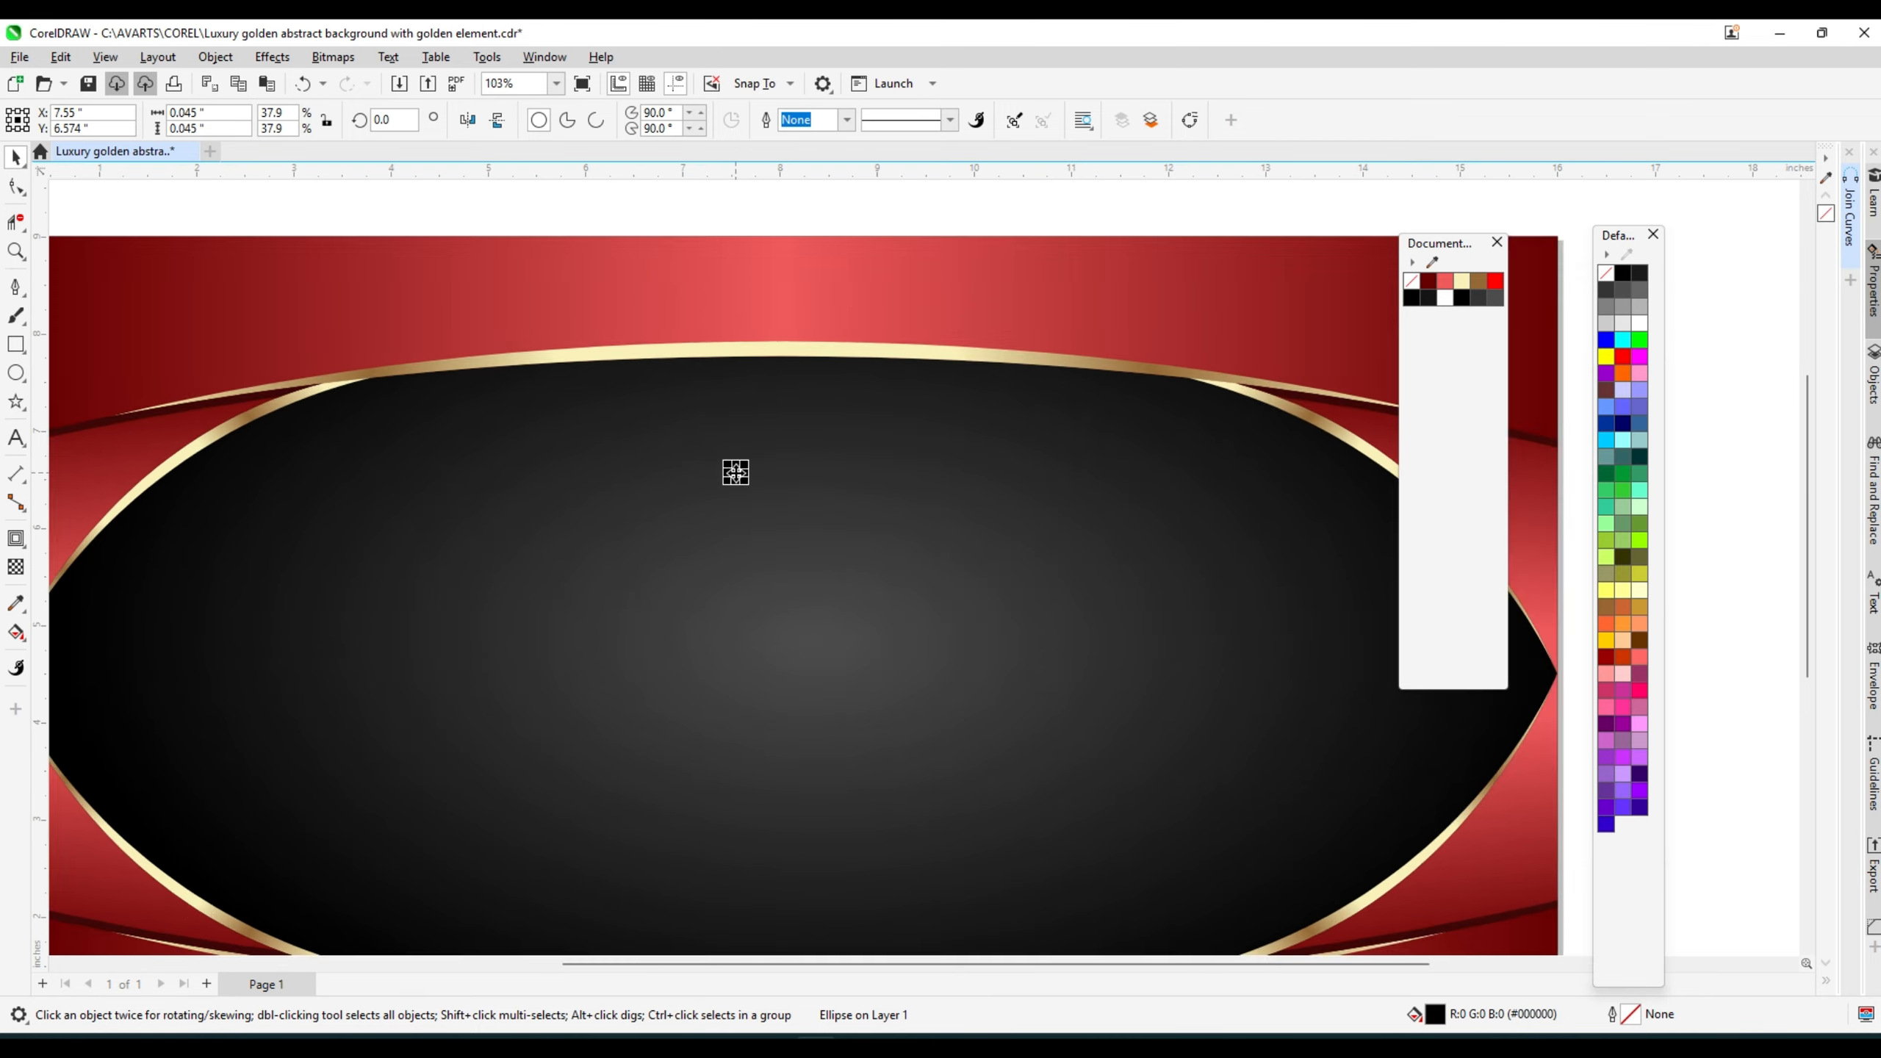
scroll(756, 474, "up", 2)
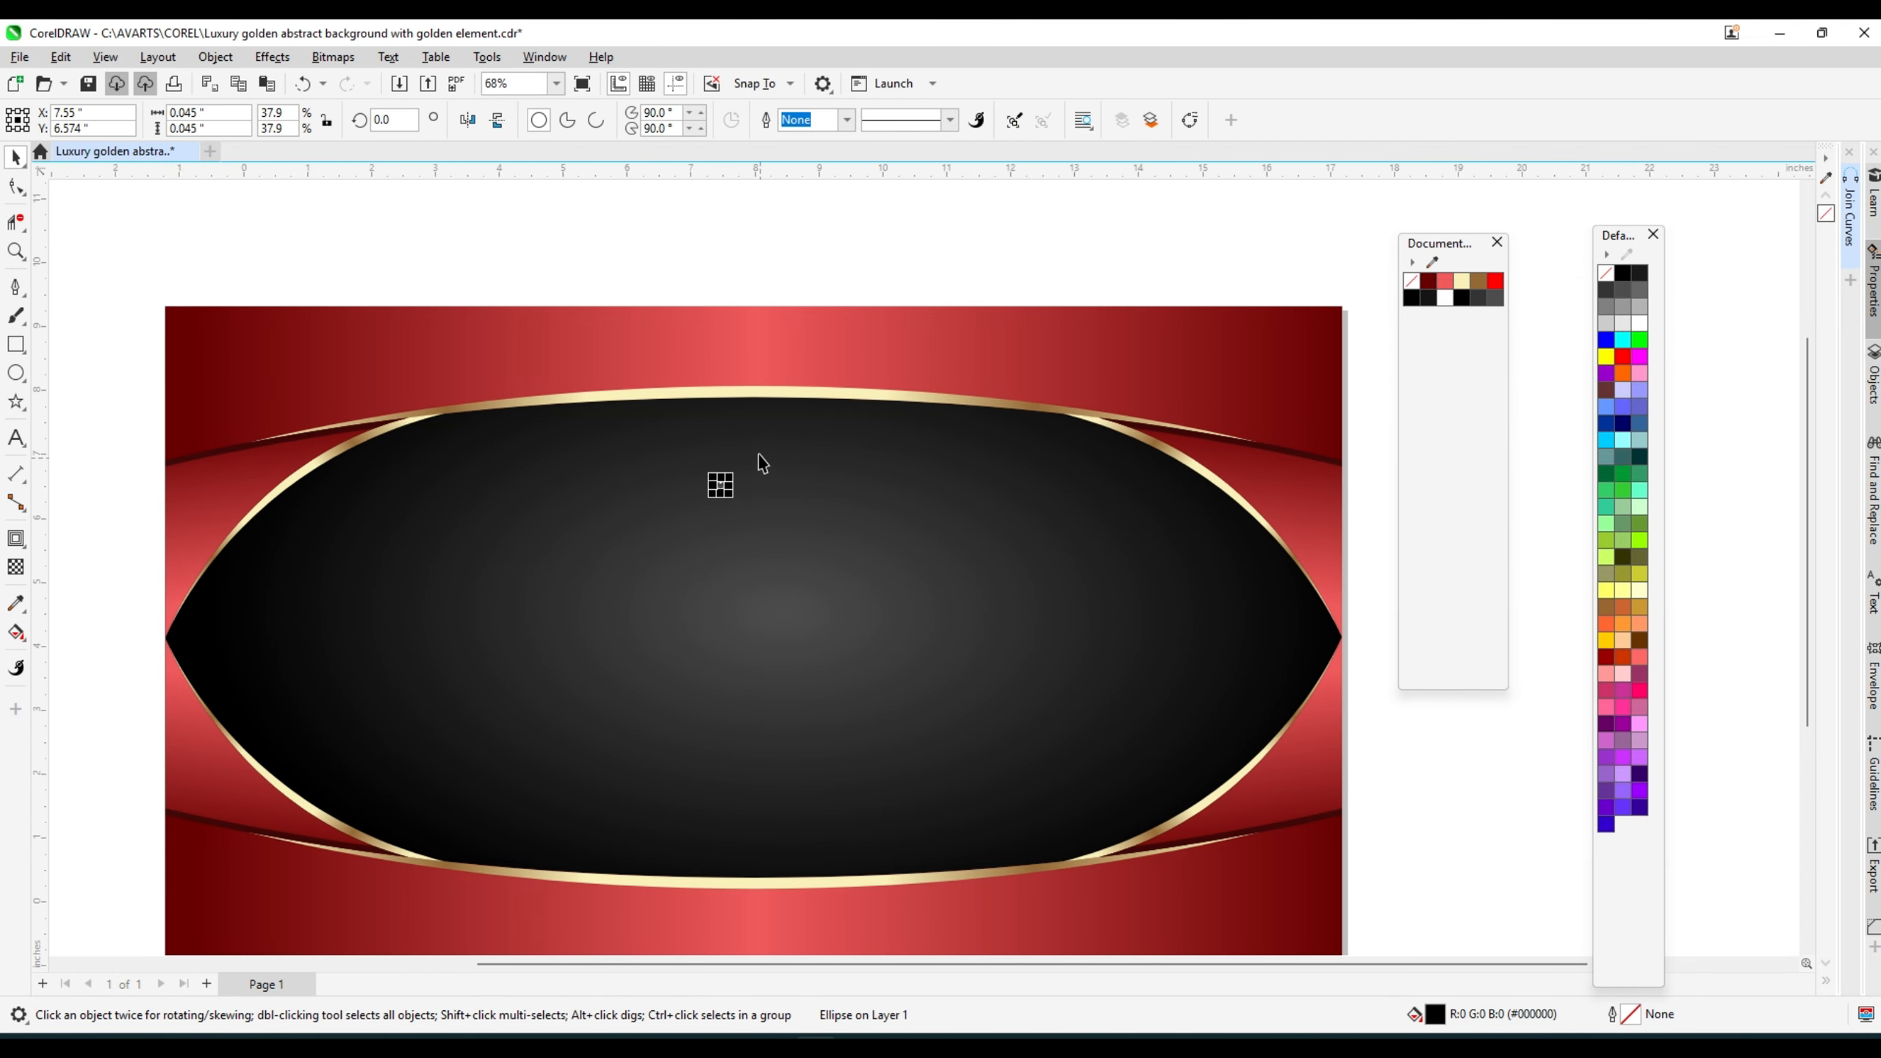
- Move the tiny black dot above the page and left-align it with the red band group
scroll(744, 518, "down", 3)
left_click_drag(745, 520, 484, 373)
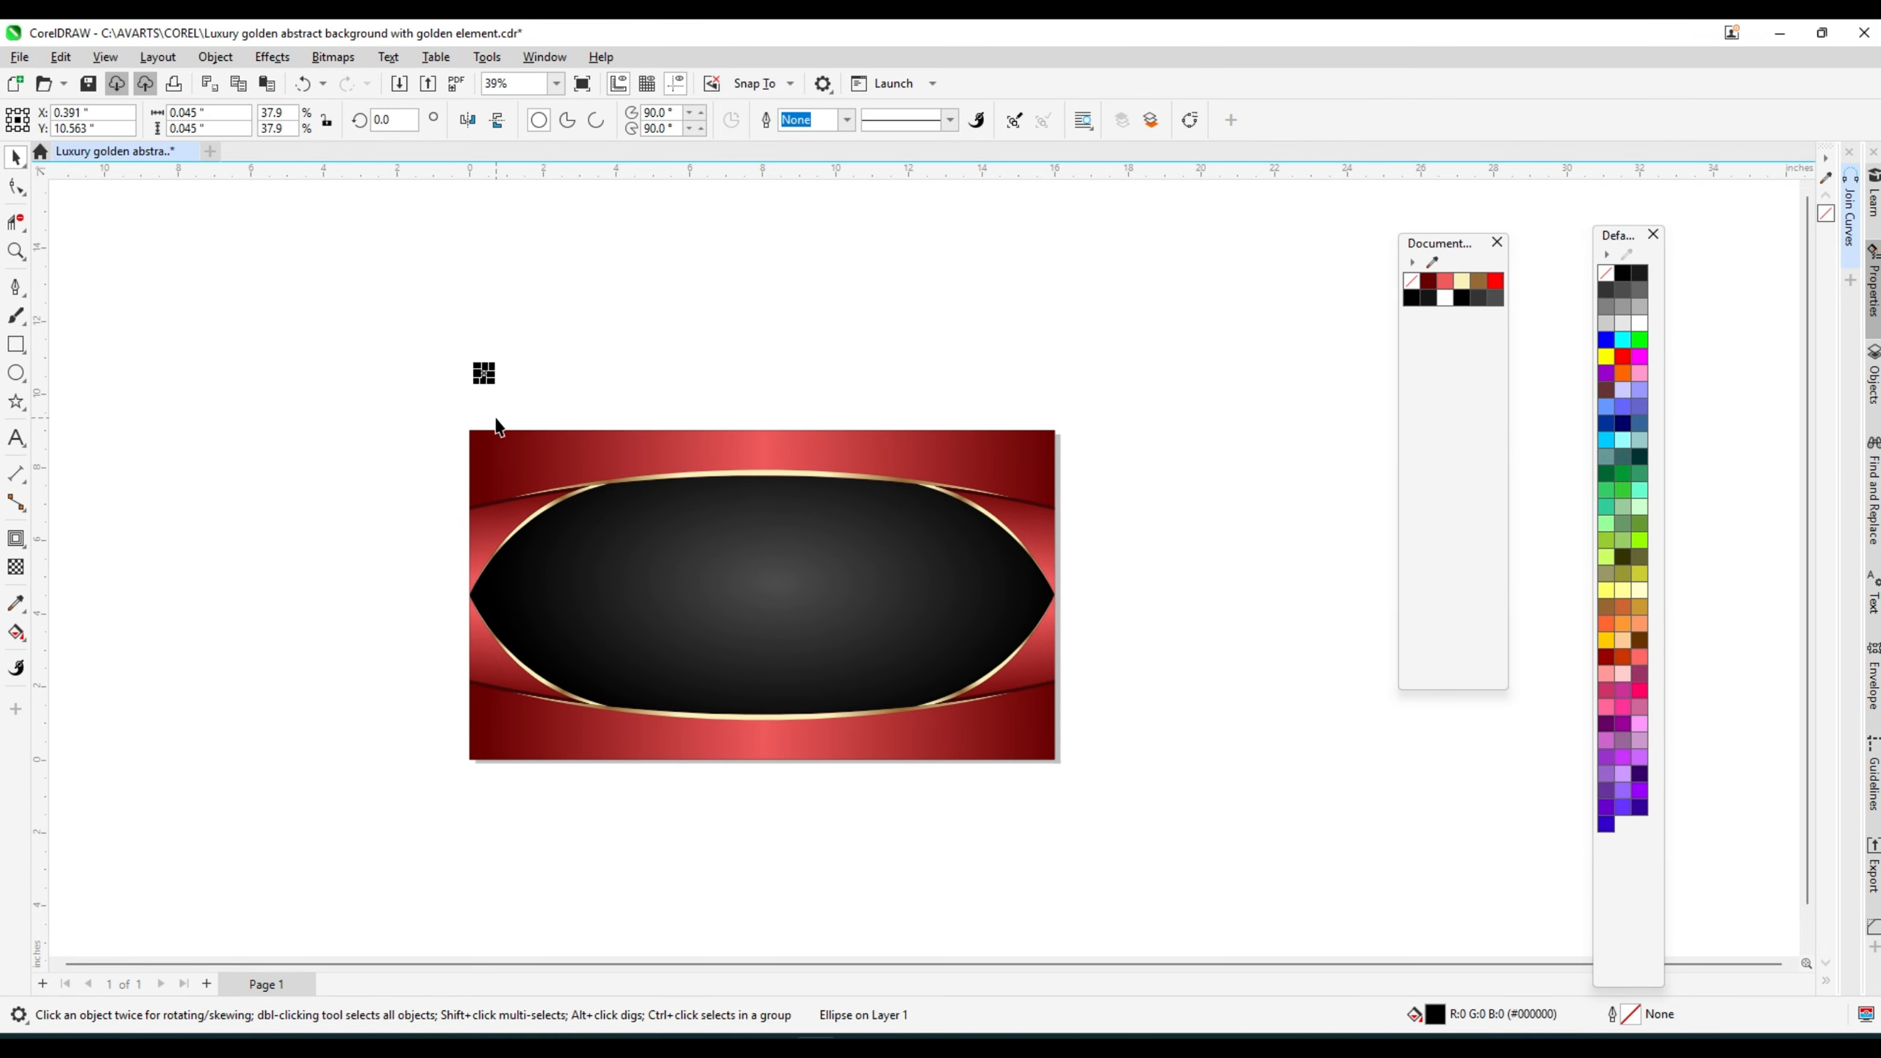
left_click(501, 440, "shift")
key("l")
left_click(620, 312)
- Duplicate the dot above the page and right-align the copy with the red band group
left_click_drag(307, 294, 567, 397)
scroll(461, 370, "up", 2)
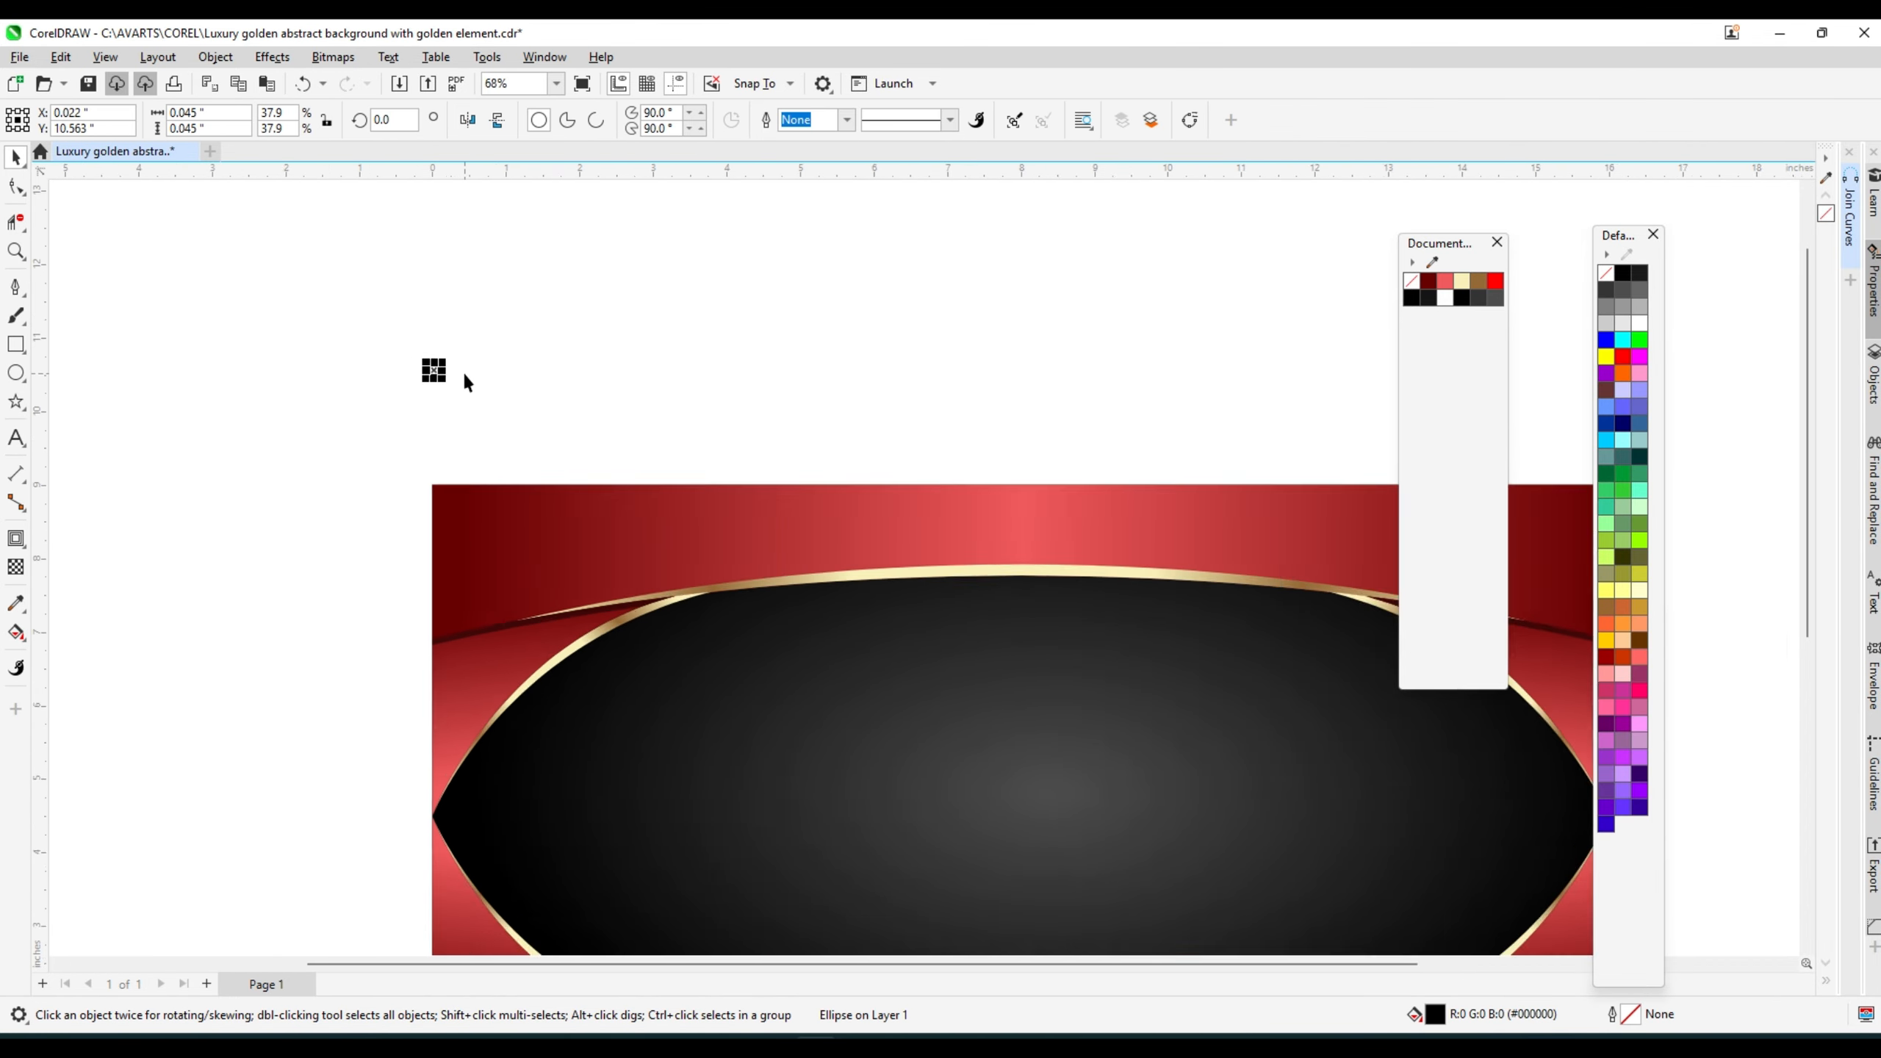
left_click(958, 461, "shift")
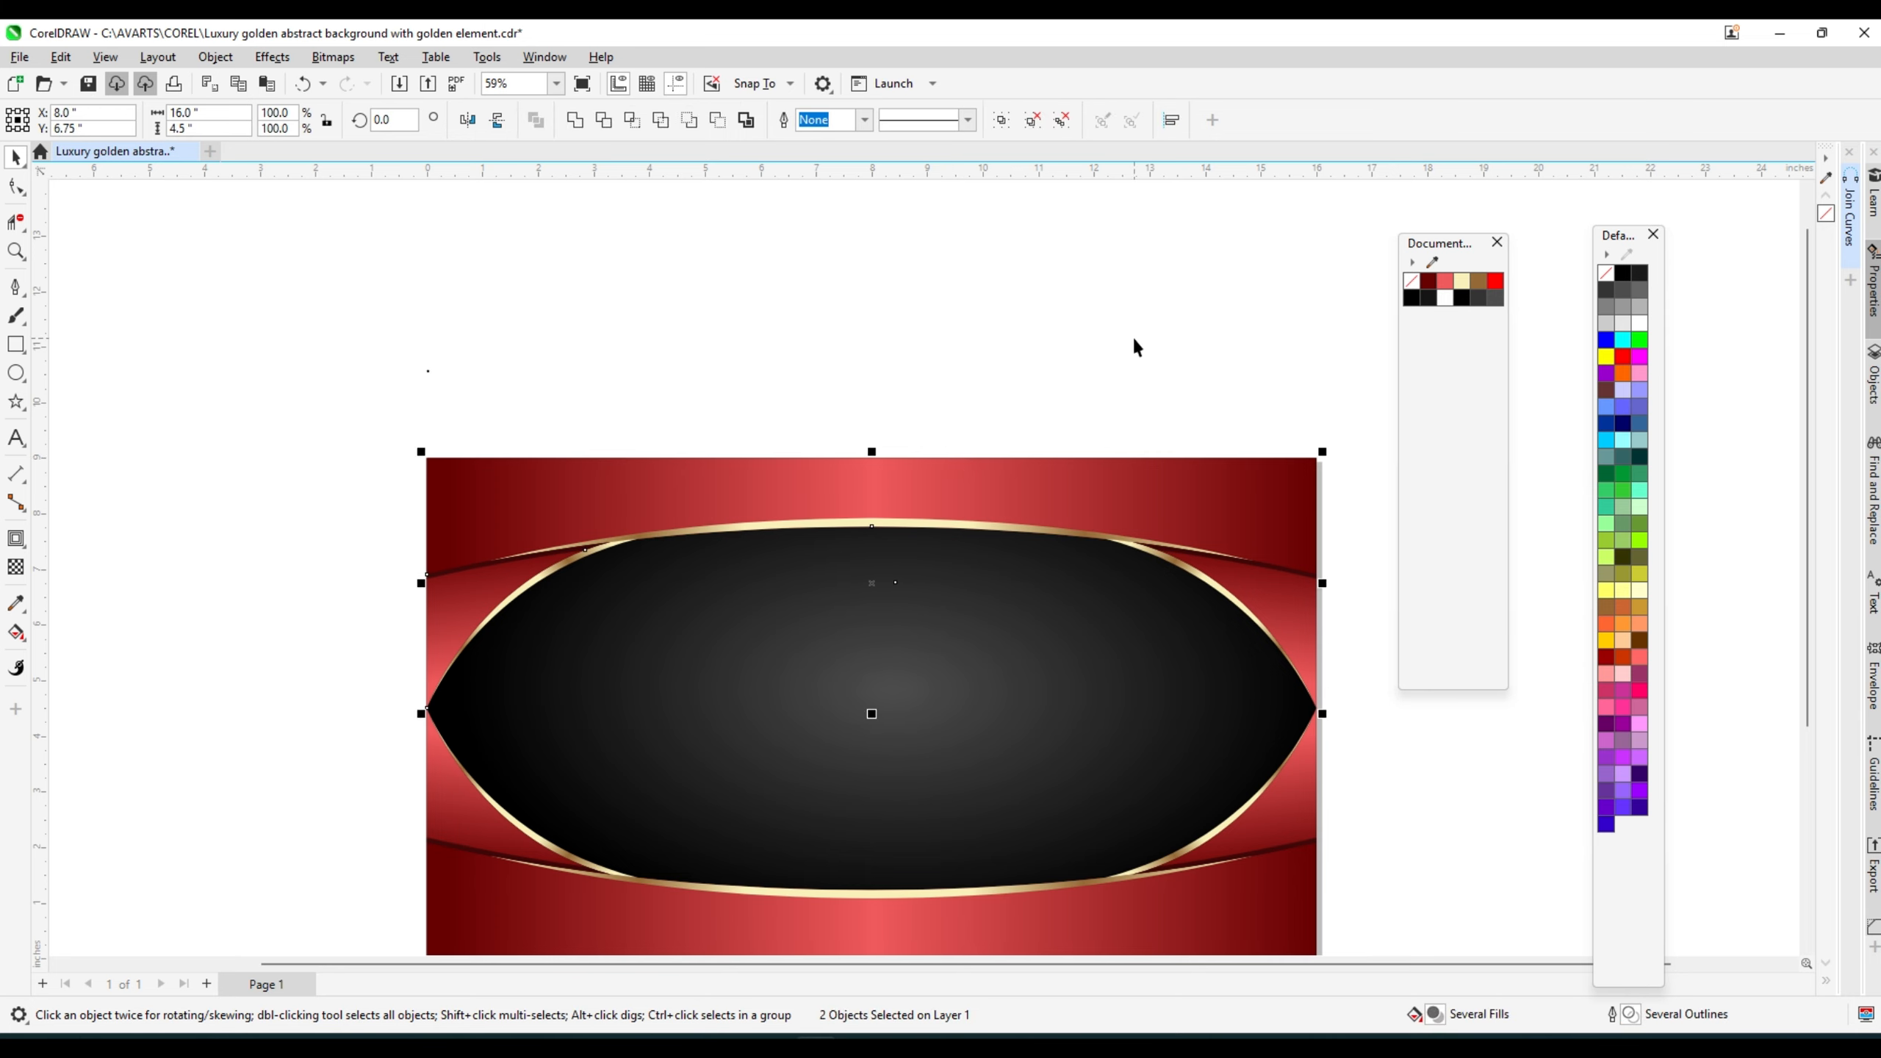
left_click(1013, 286)
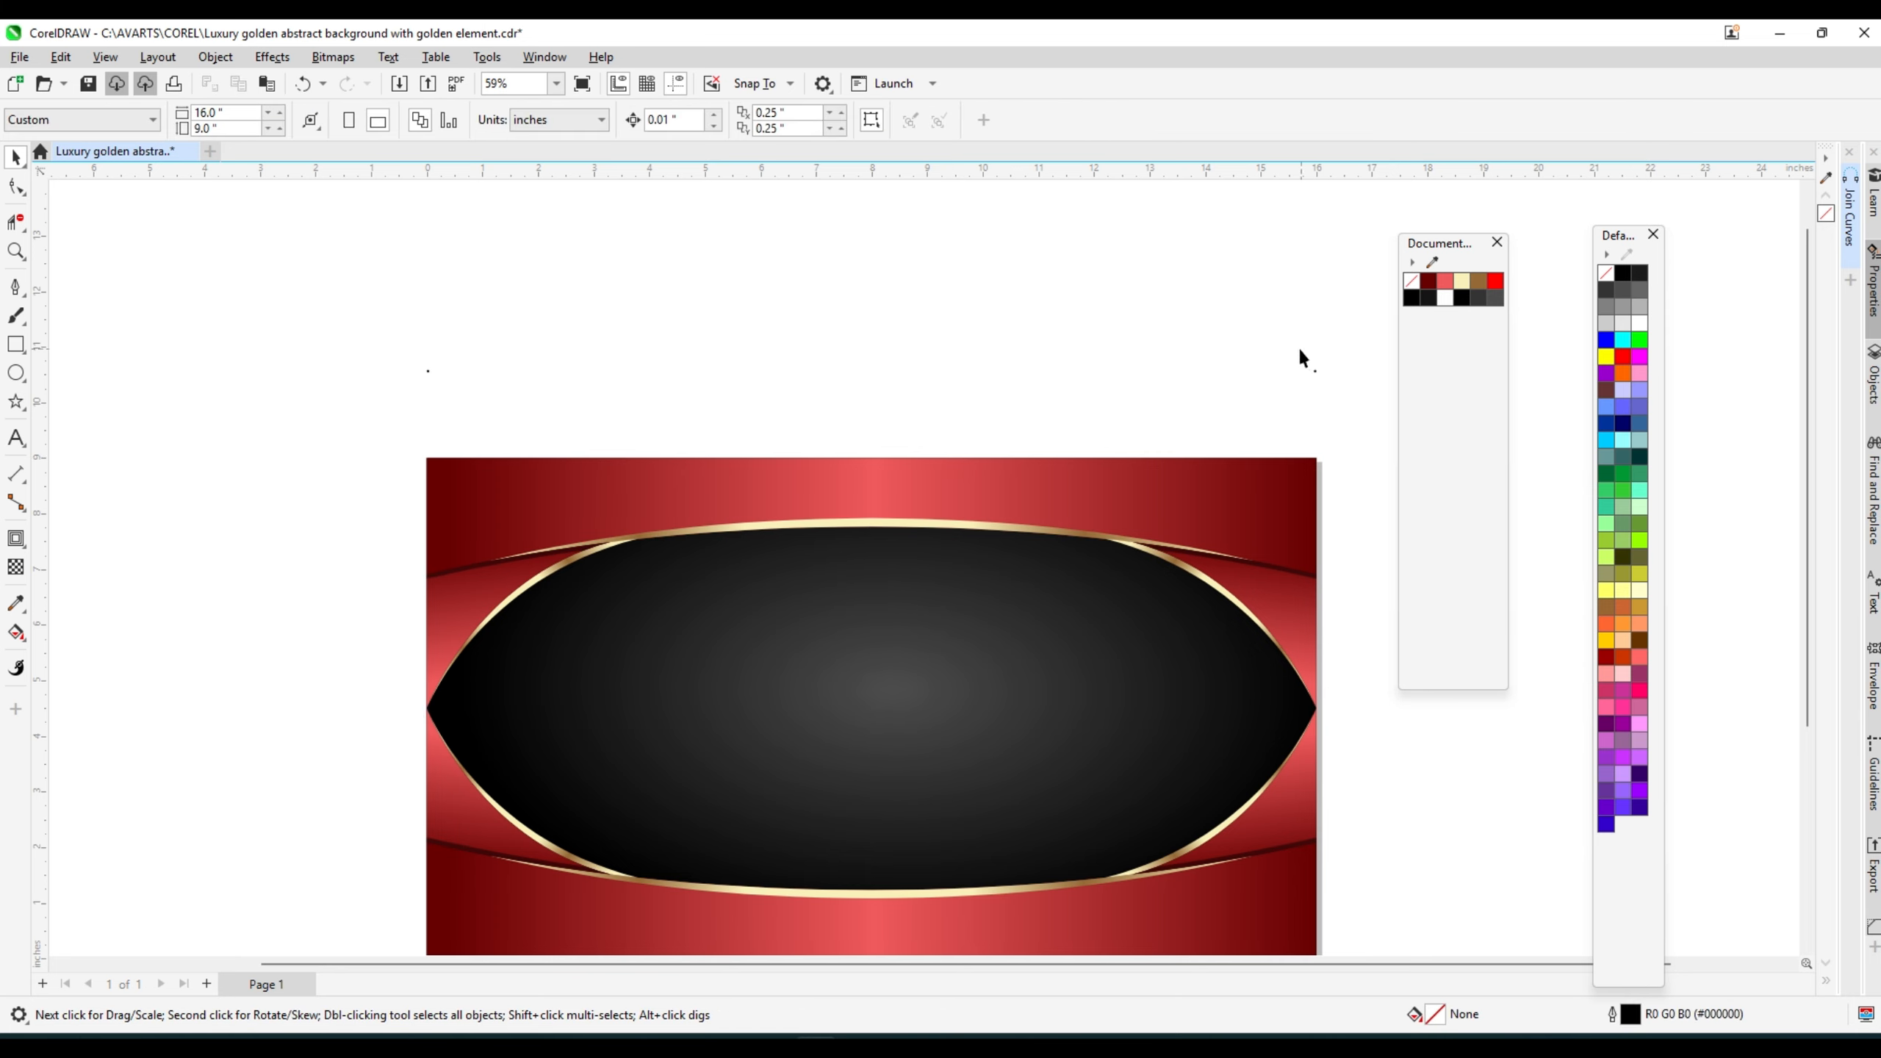
- Blend the two black dots above the page in a straight line with 100 steps
left_click(428, 370)
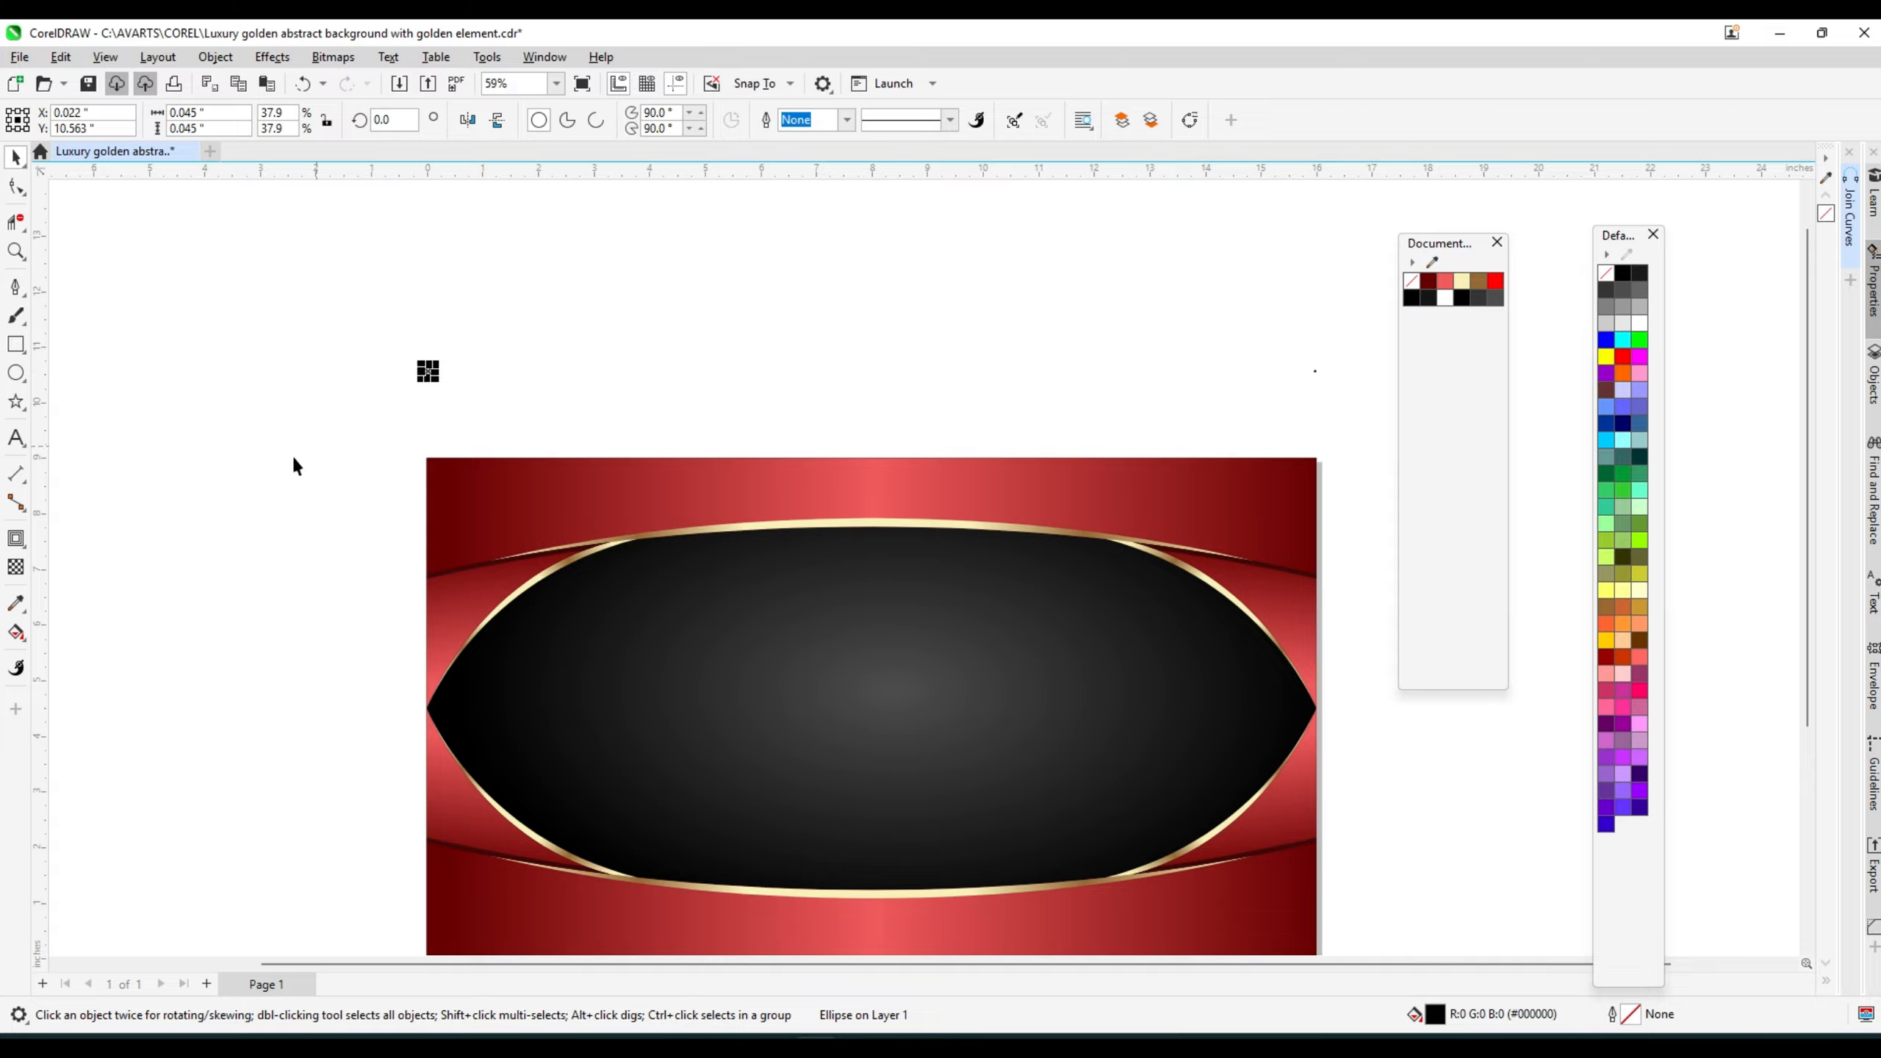
left_click(21, 544)
left_click(97, 543)
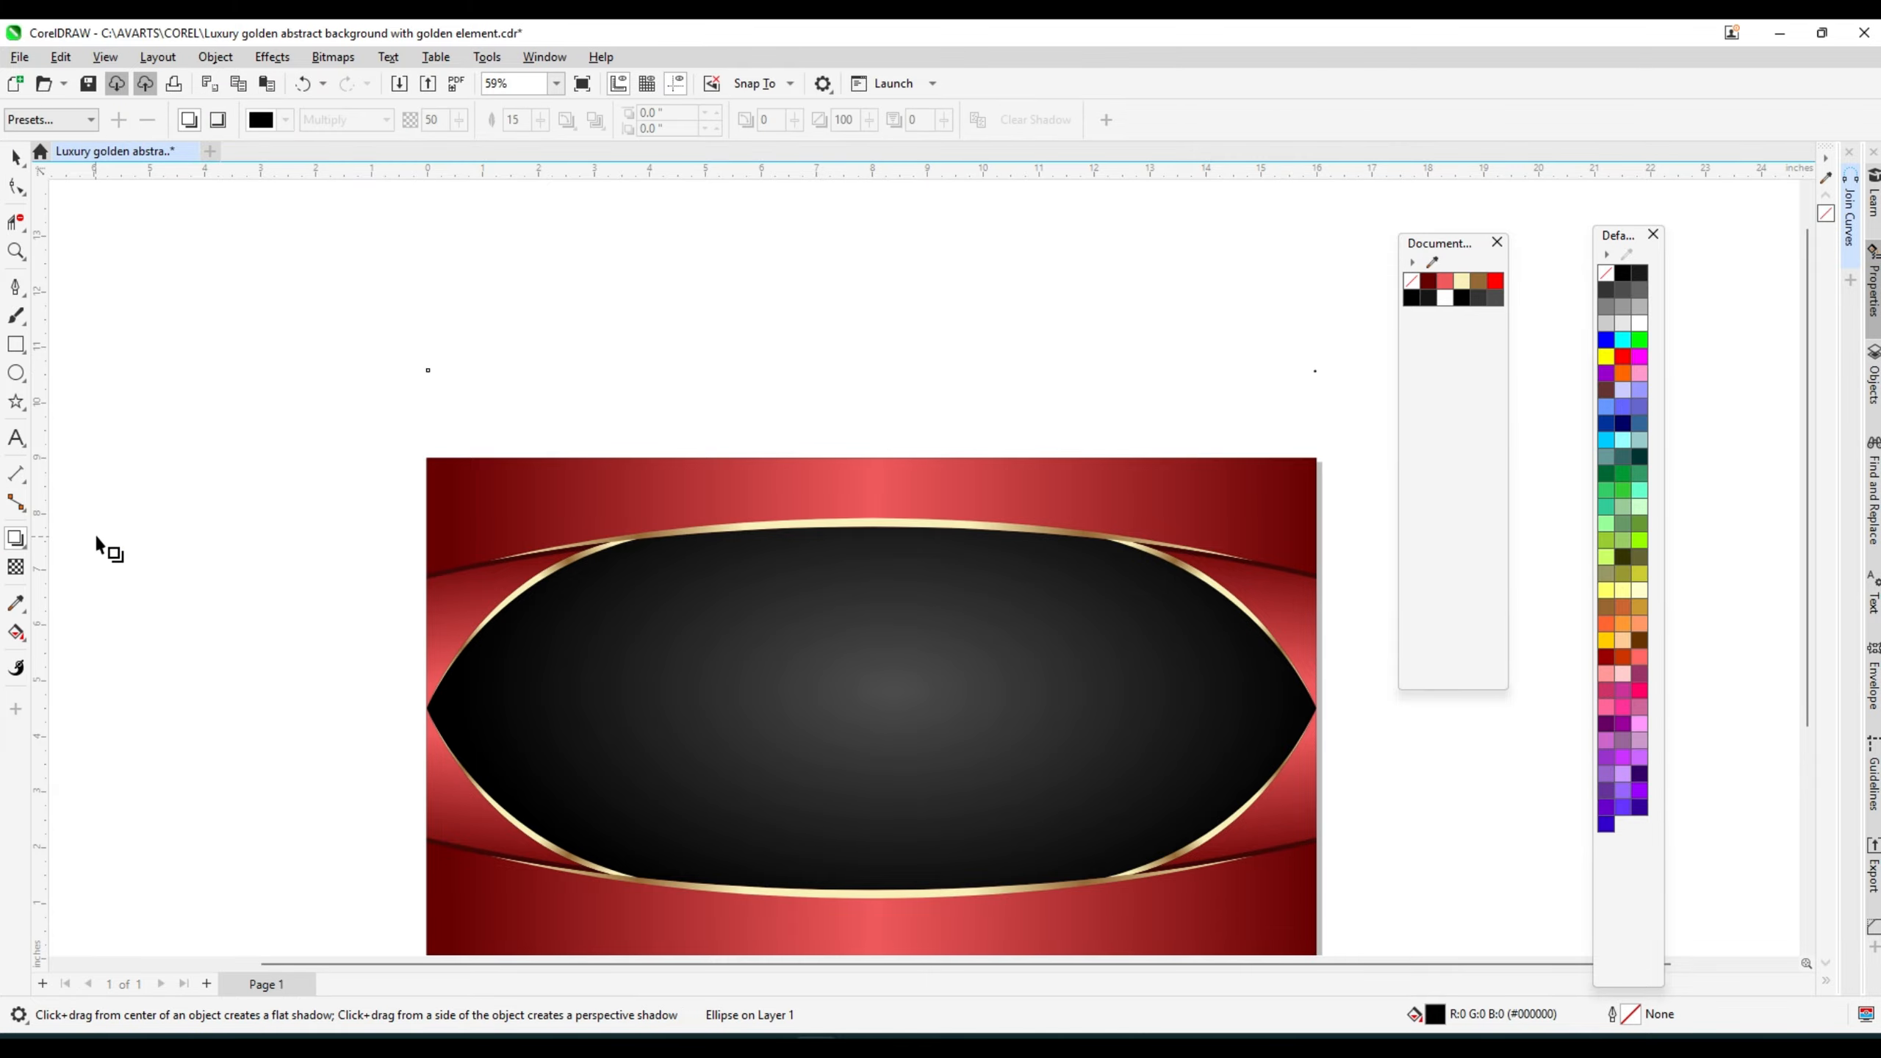
left_click(21, 544)
left_click(82, 581)
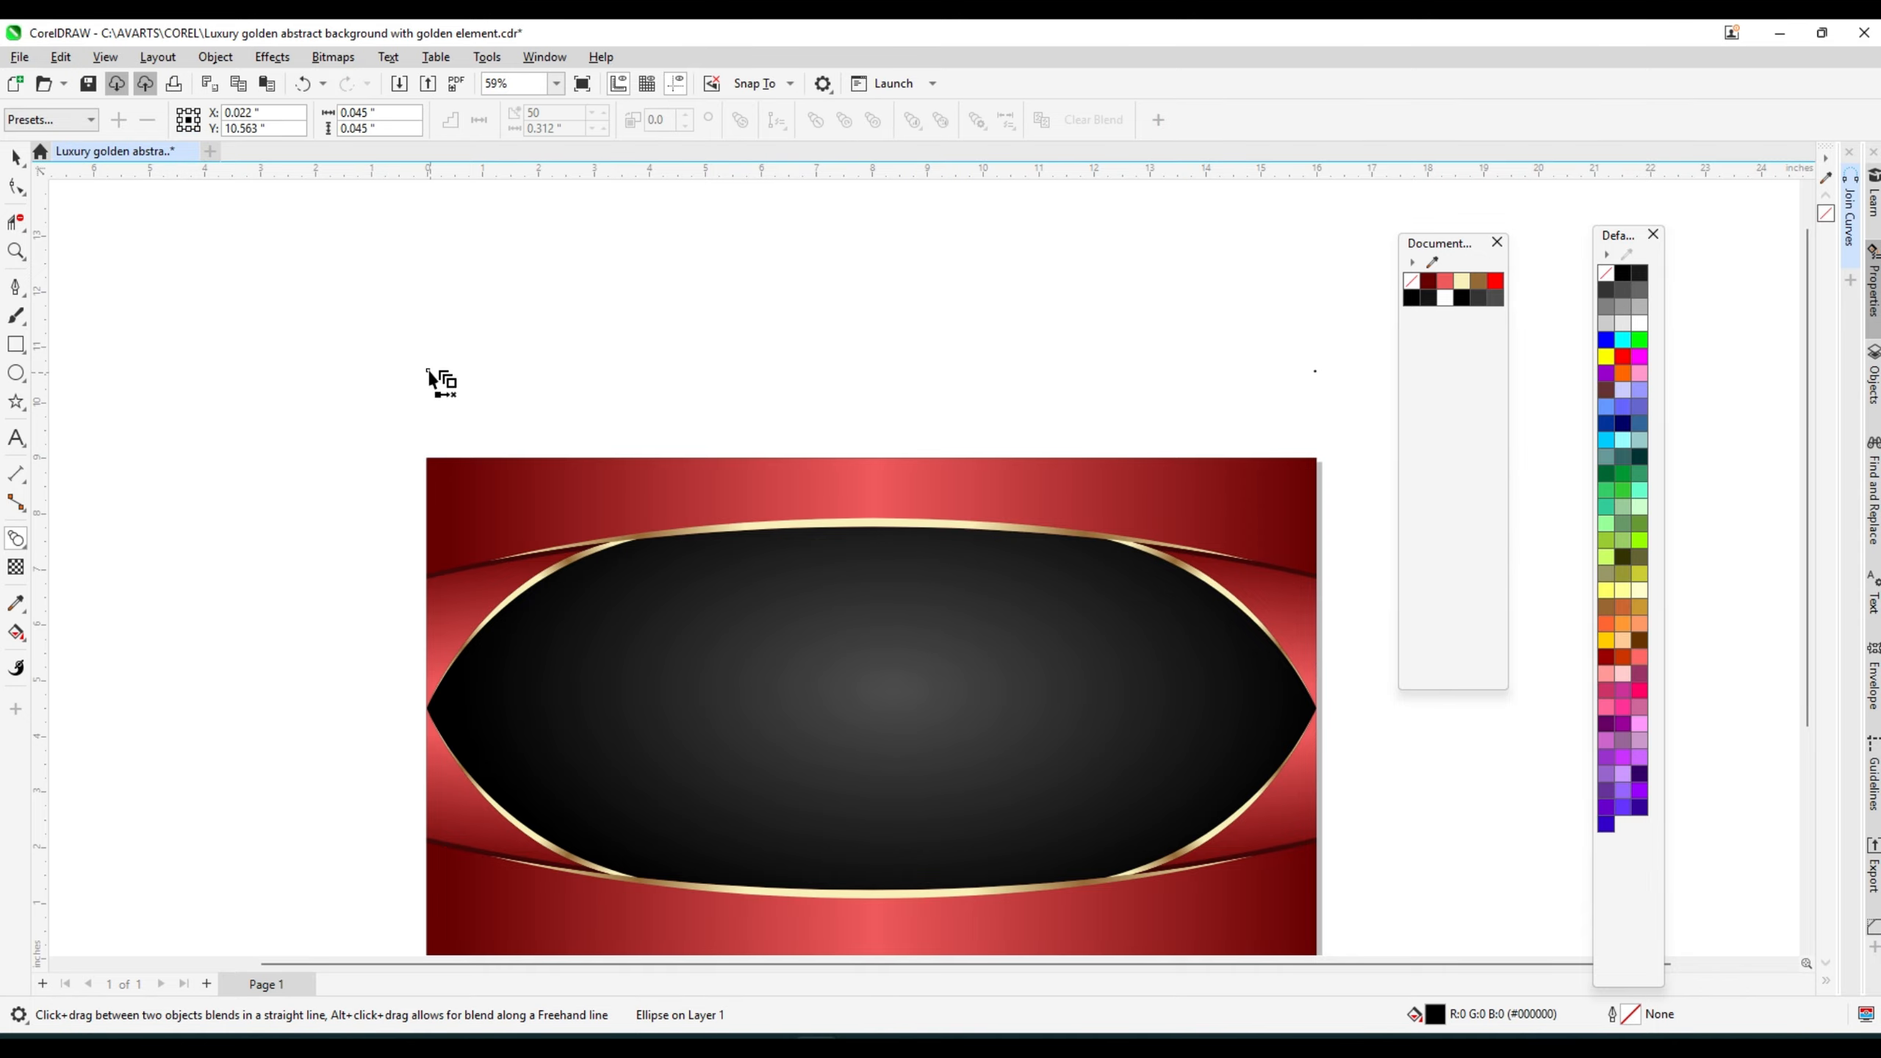
mouse_move(430, 371)
left_mouse_down()
mouse_move(1325, 370)
mouse_move(430, 372)
left_mouse_up()
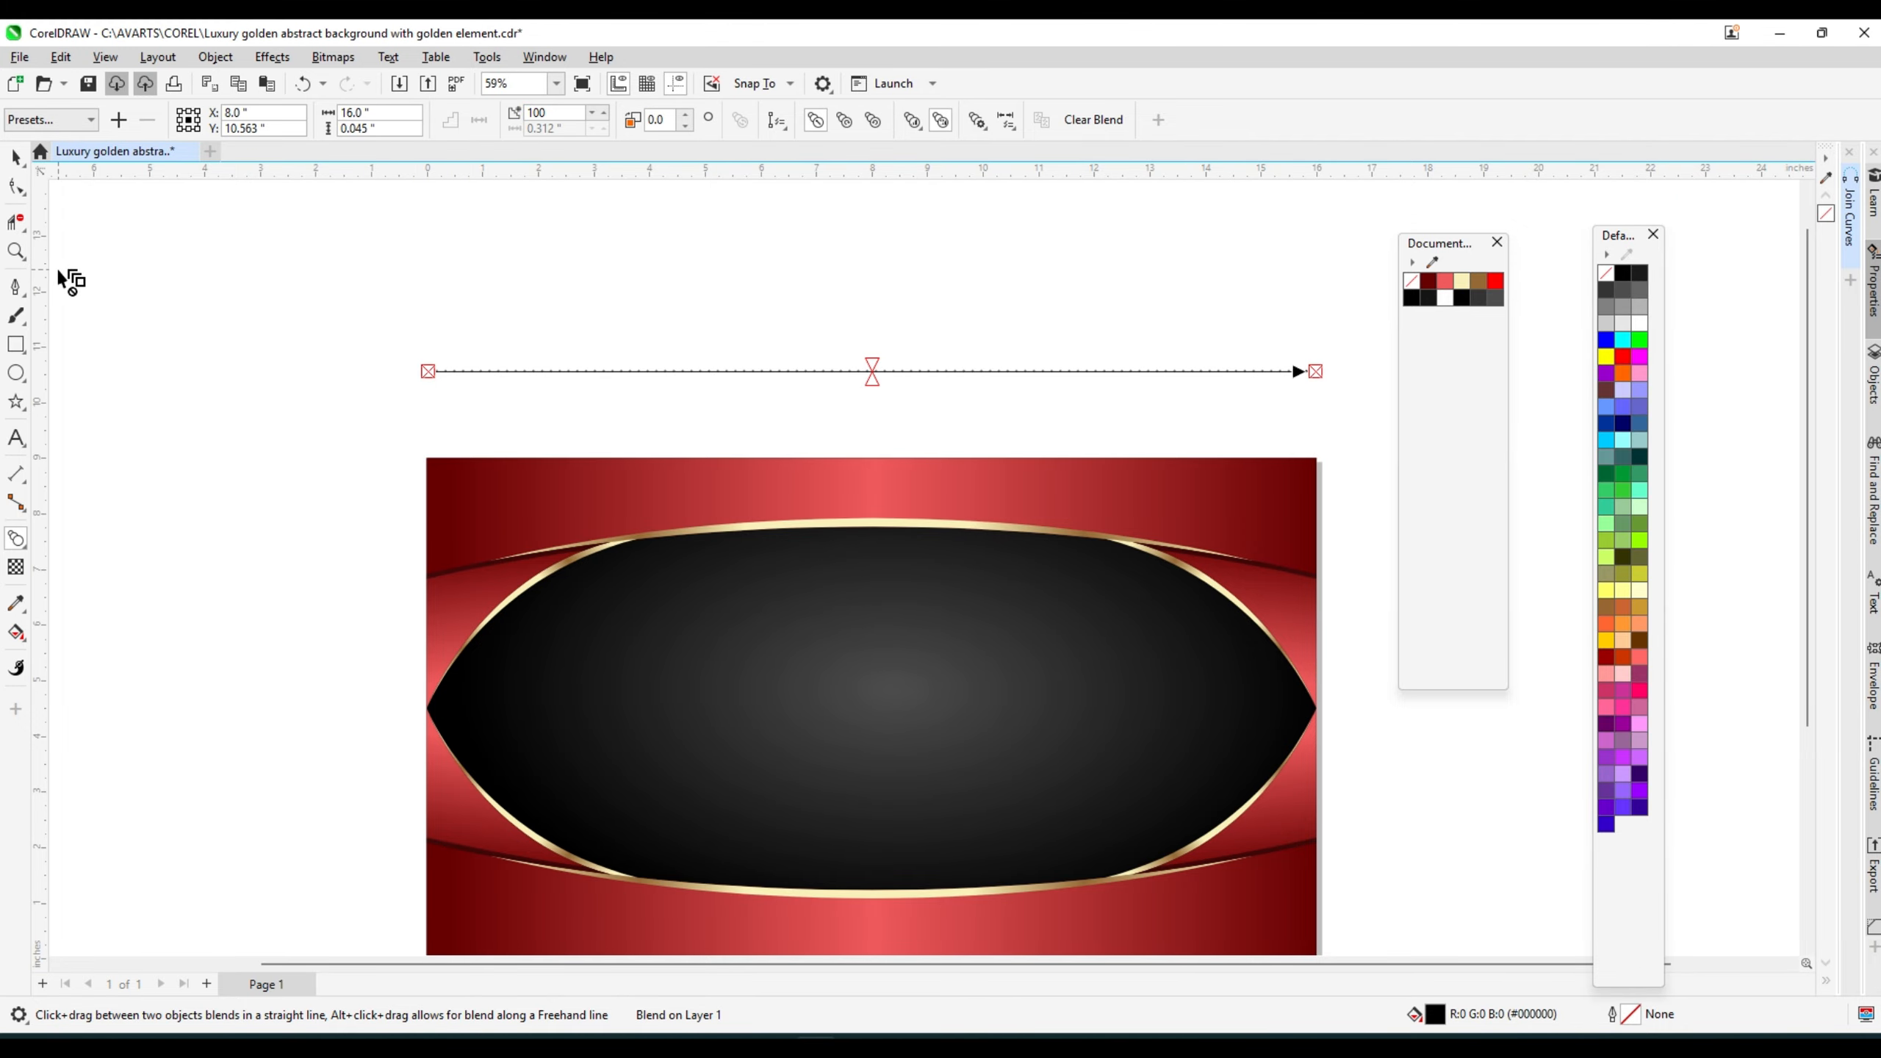
left_click(15, 158)
- Duplicate the blended row of dots a short distance above the original row
scroll(733, 283, "up", 1)
left_click(733, 284)
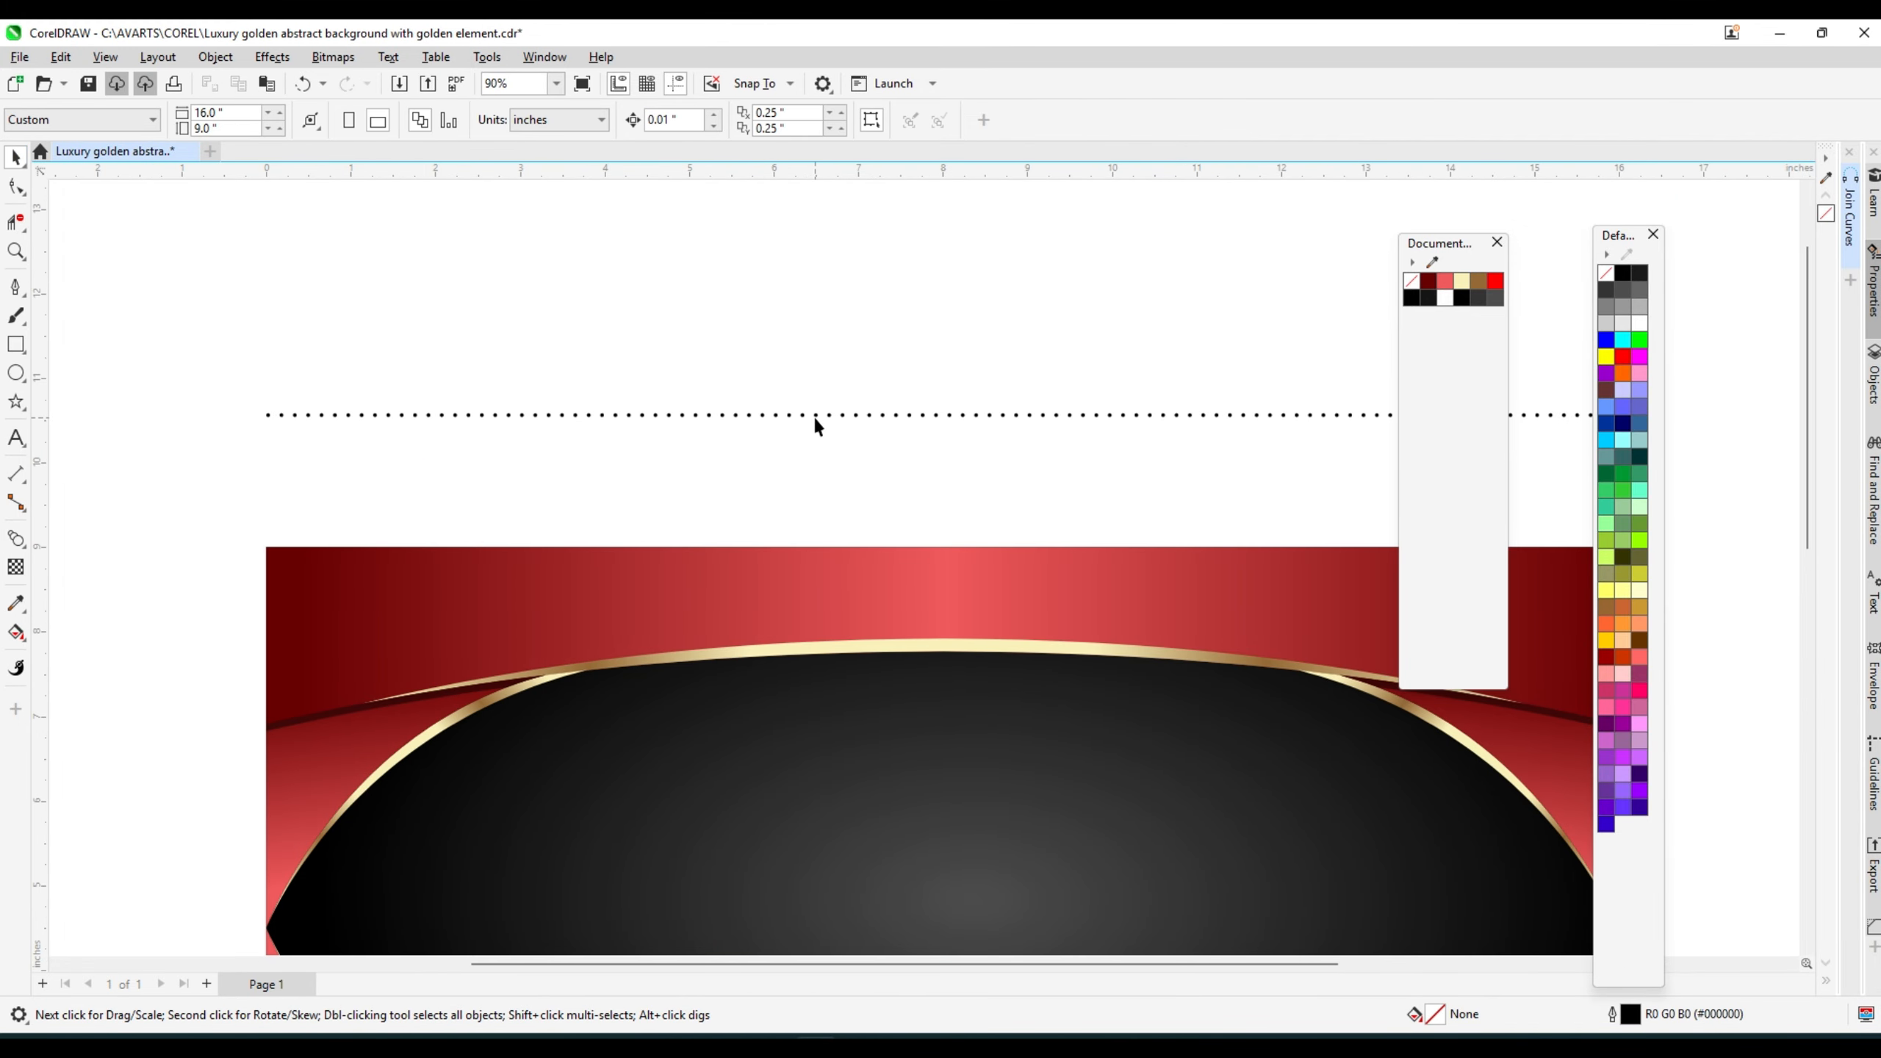
scroll(812, 415, "up", 2)
left_click_drag(817, 417, 819, 392)
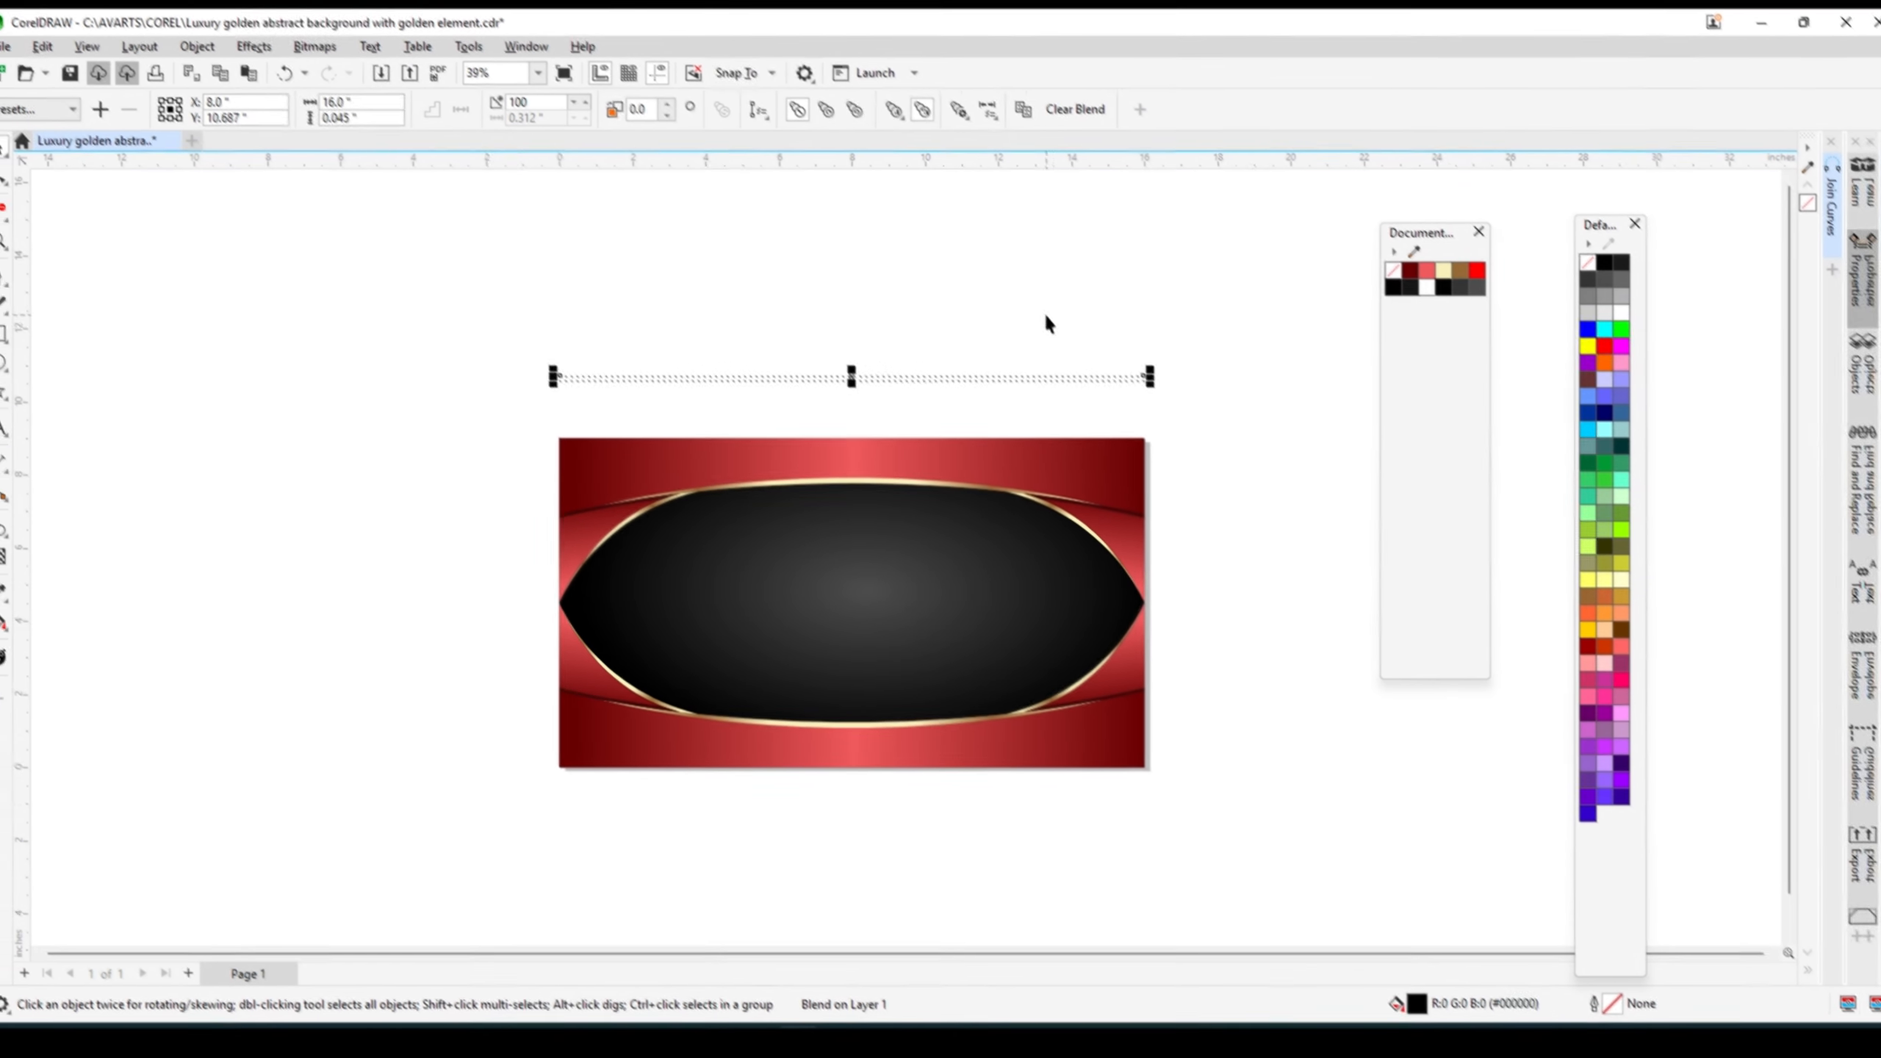
- Repeat the duplicated dot row upward to build a dot grid above the page, and group all its rows
scroll(1029, 517, "down", 1)
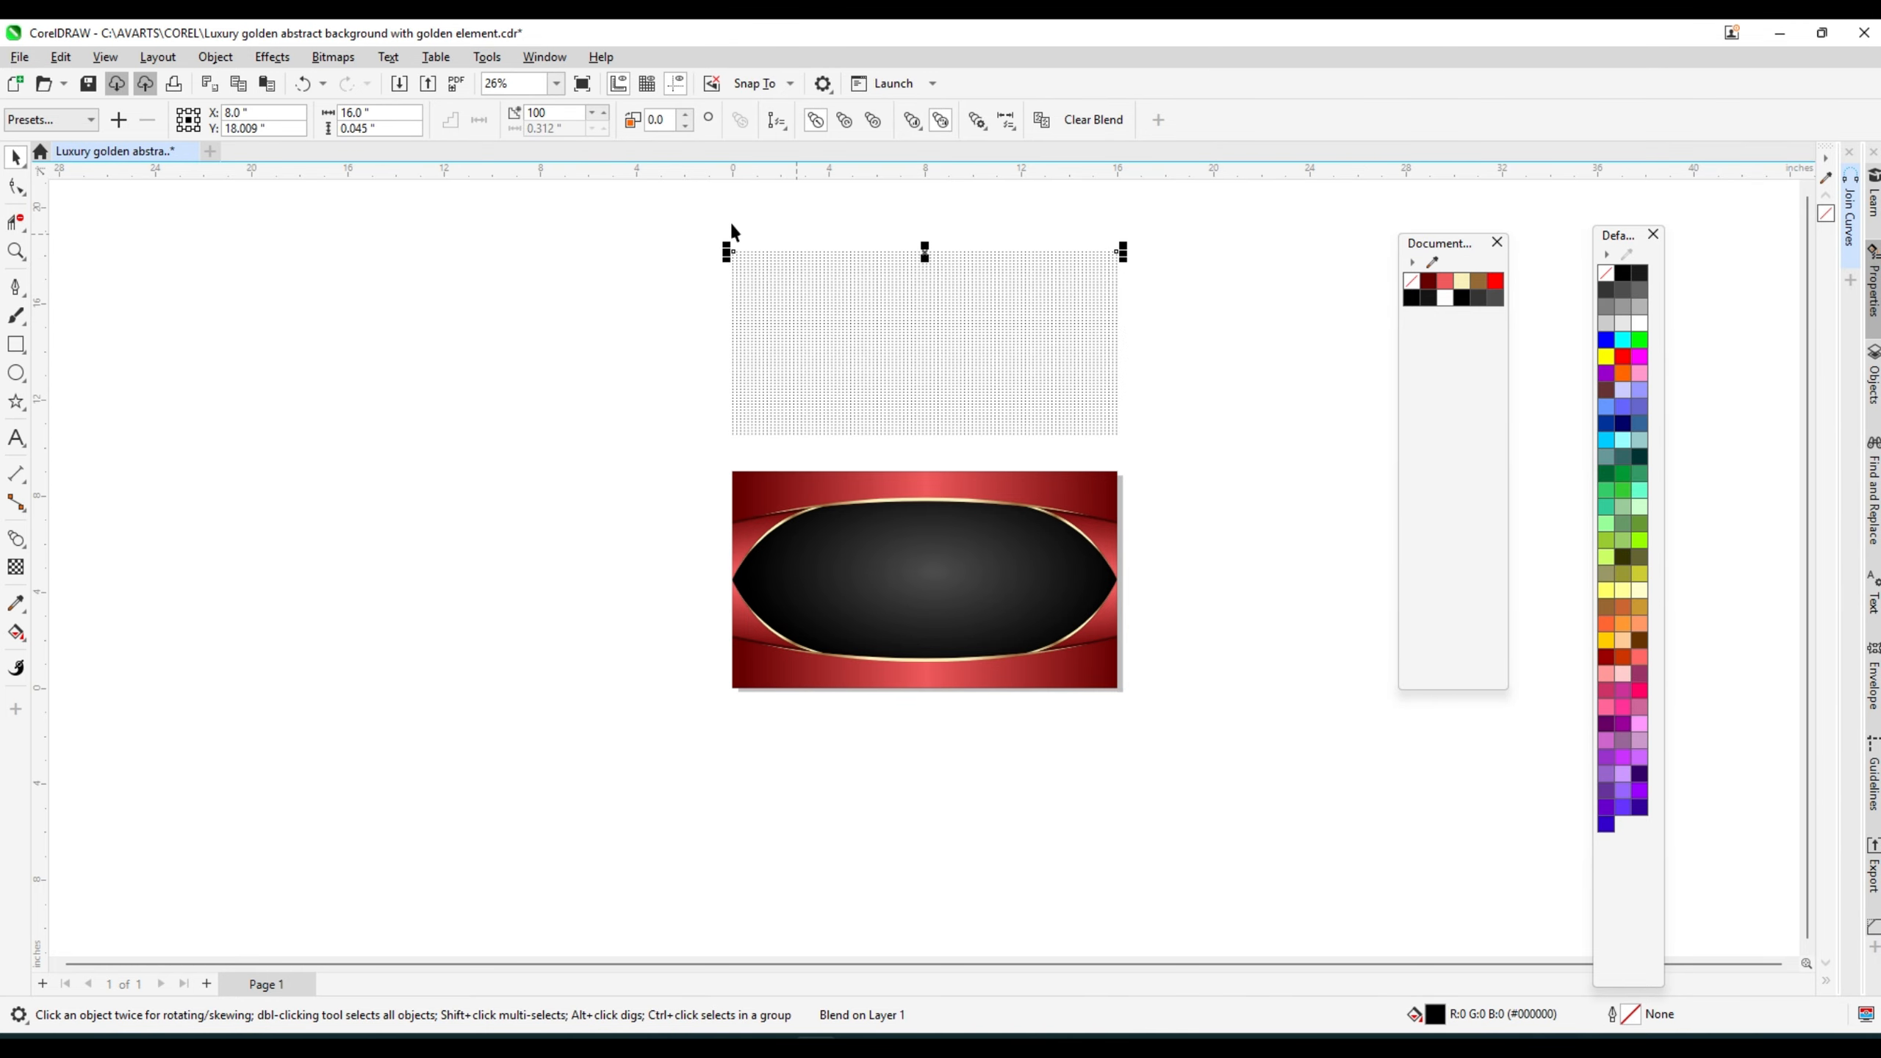
left_click_drag(649, 208, 1272, 452)
scroll(979, 315, "up", 1)
right_click(981, 319)
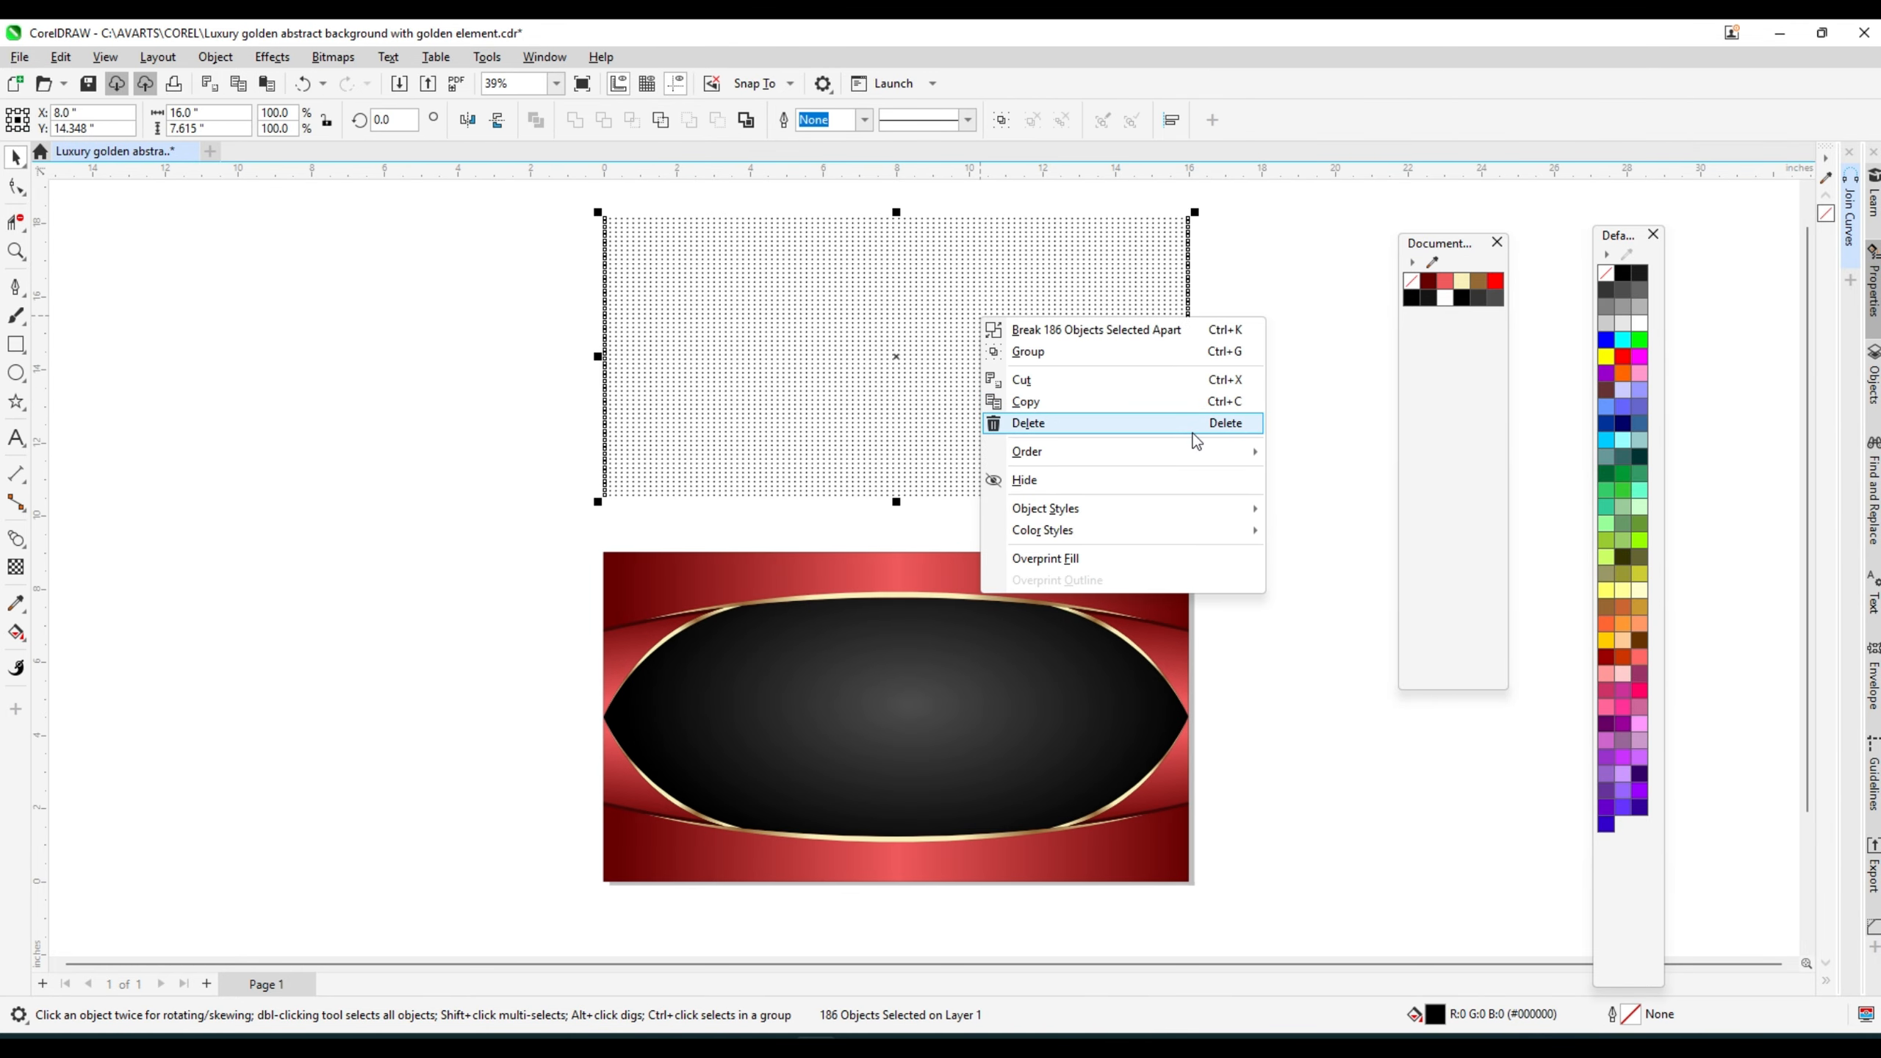
left_click(1185, 351)
scroll(1018, 345, "down", 1)
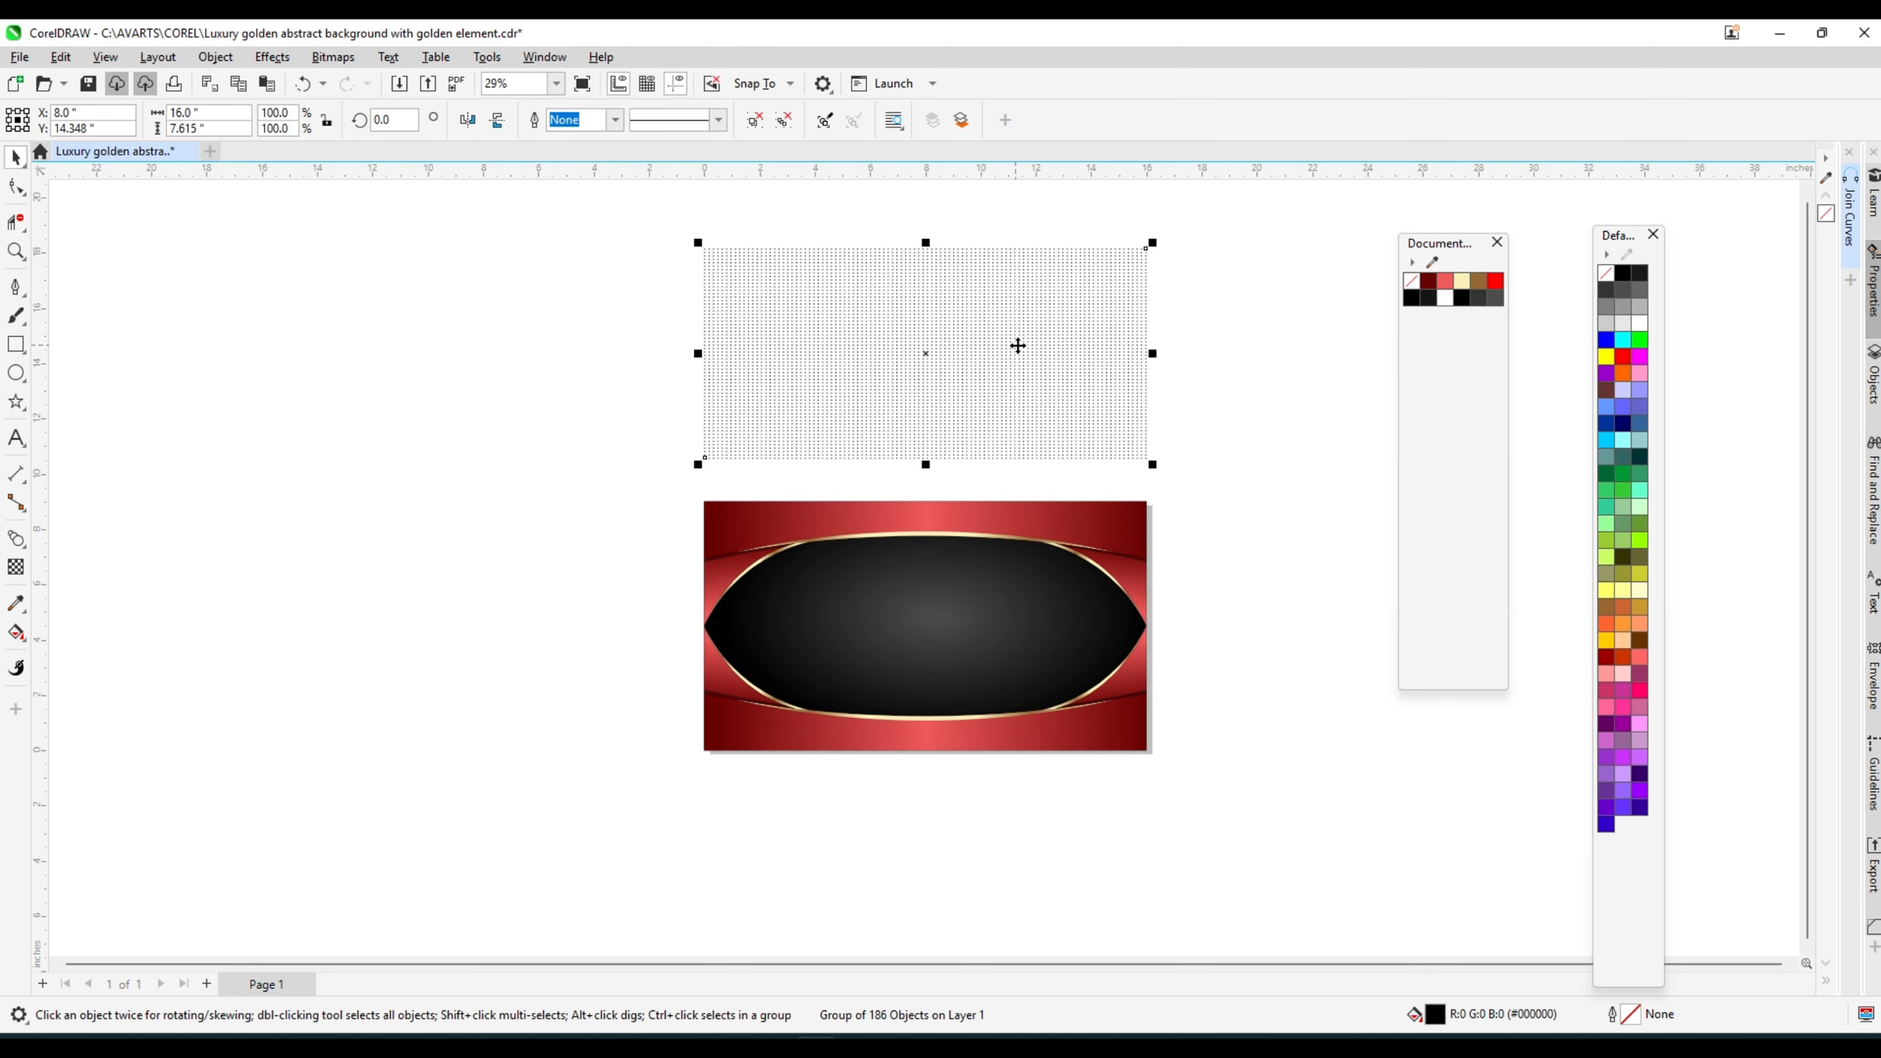
- PowerClip the grouped dot grid inside the dark gradient rectangle and save the document
right_click(1024, 349)
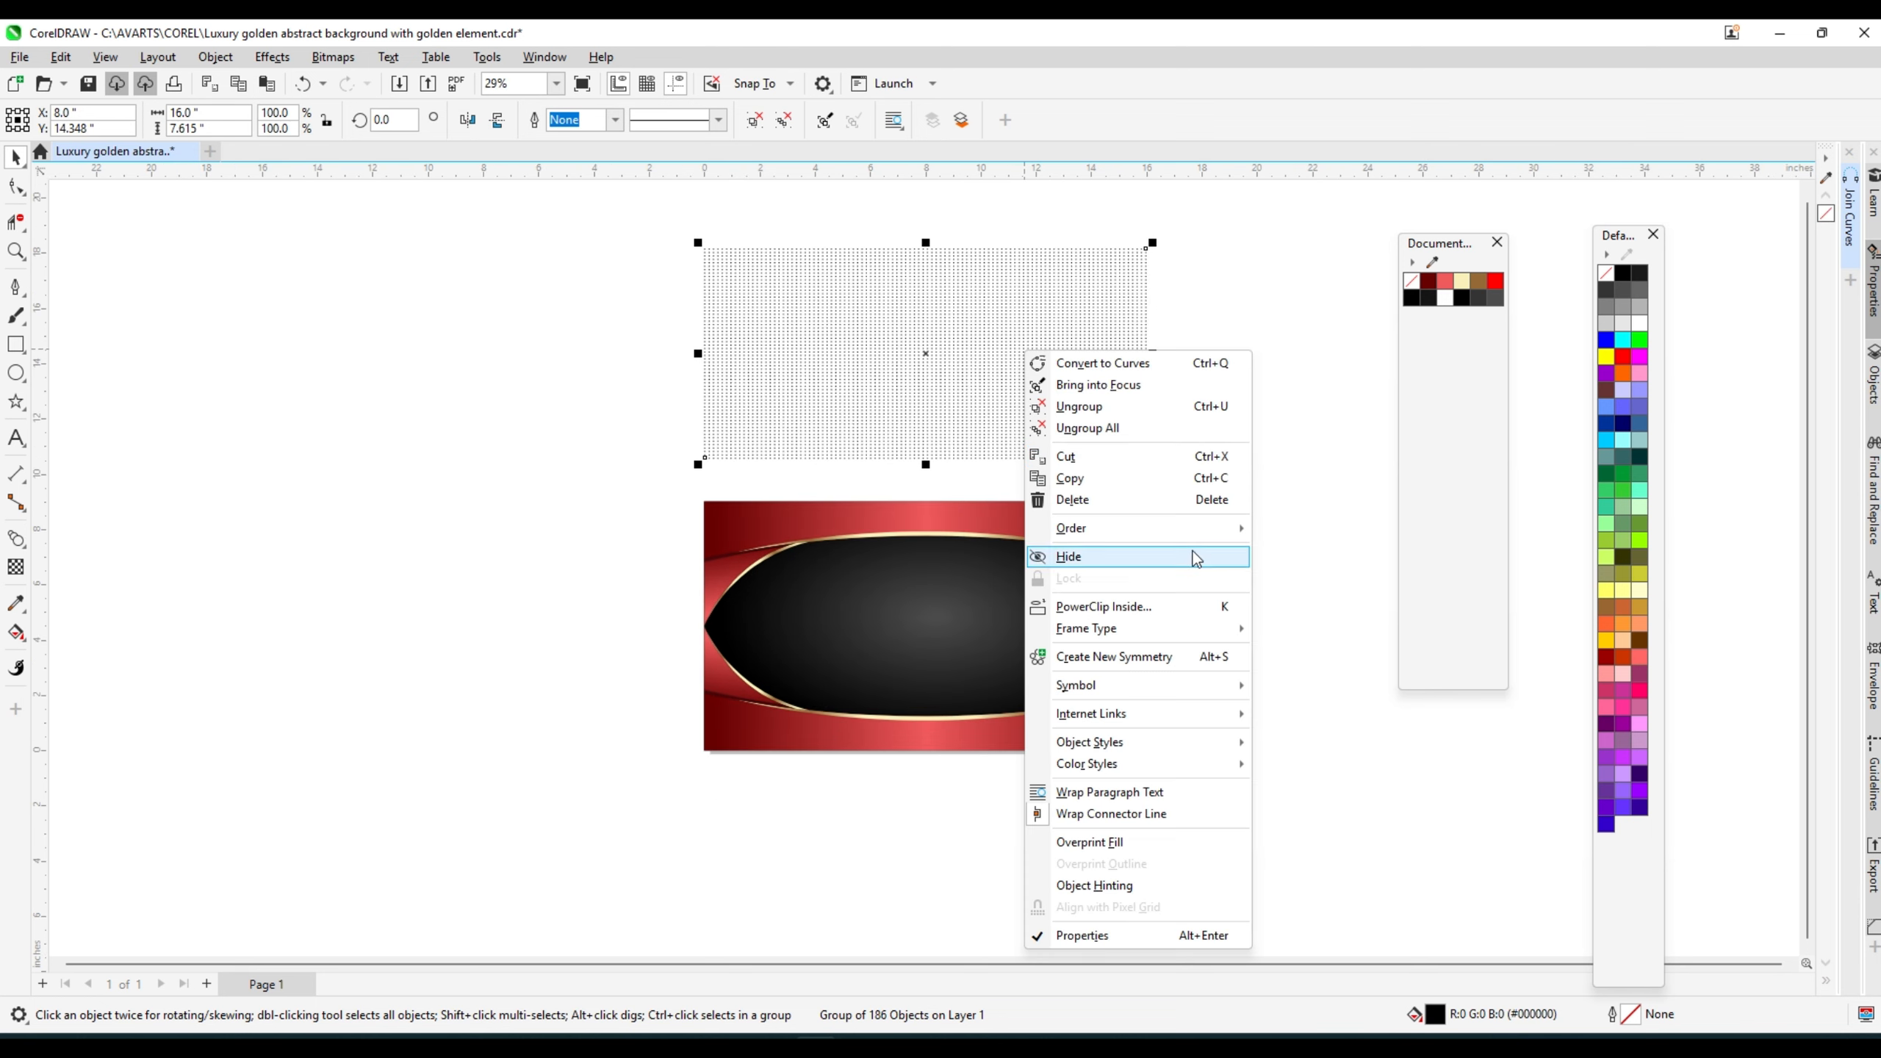
left_click(1193, 610)
left_click(982, 609)
left_click(1272, 597)
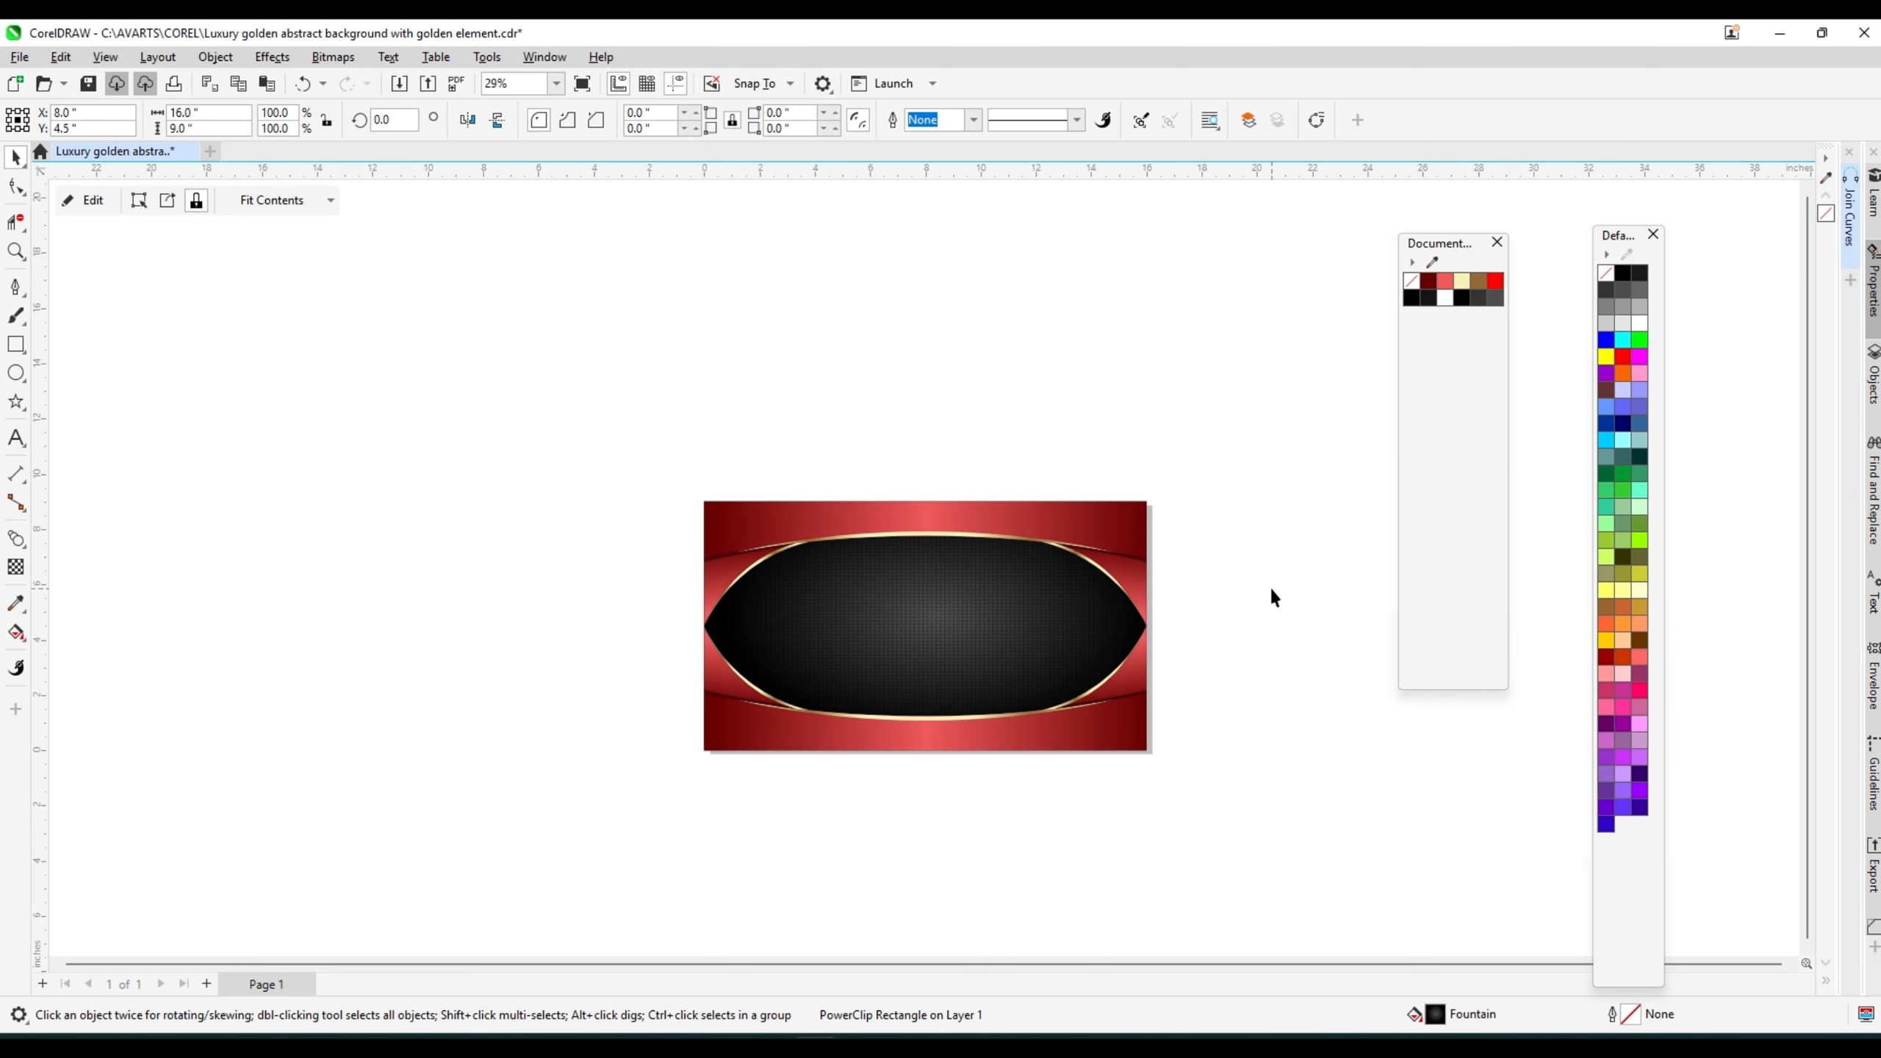
key("shift+F4")
key("ctrl+s")
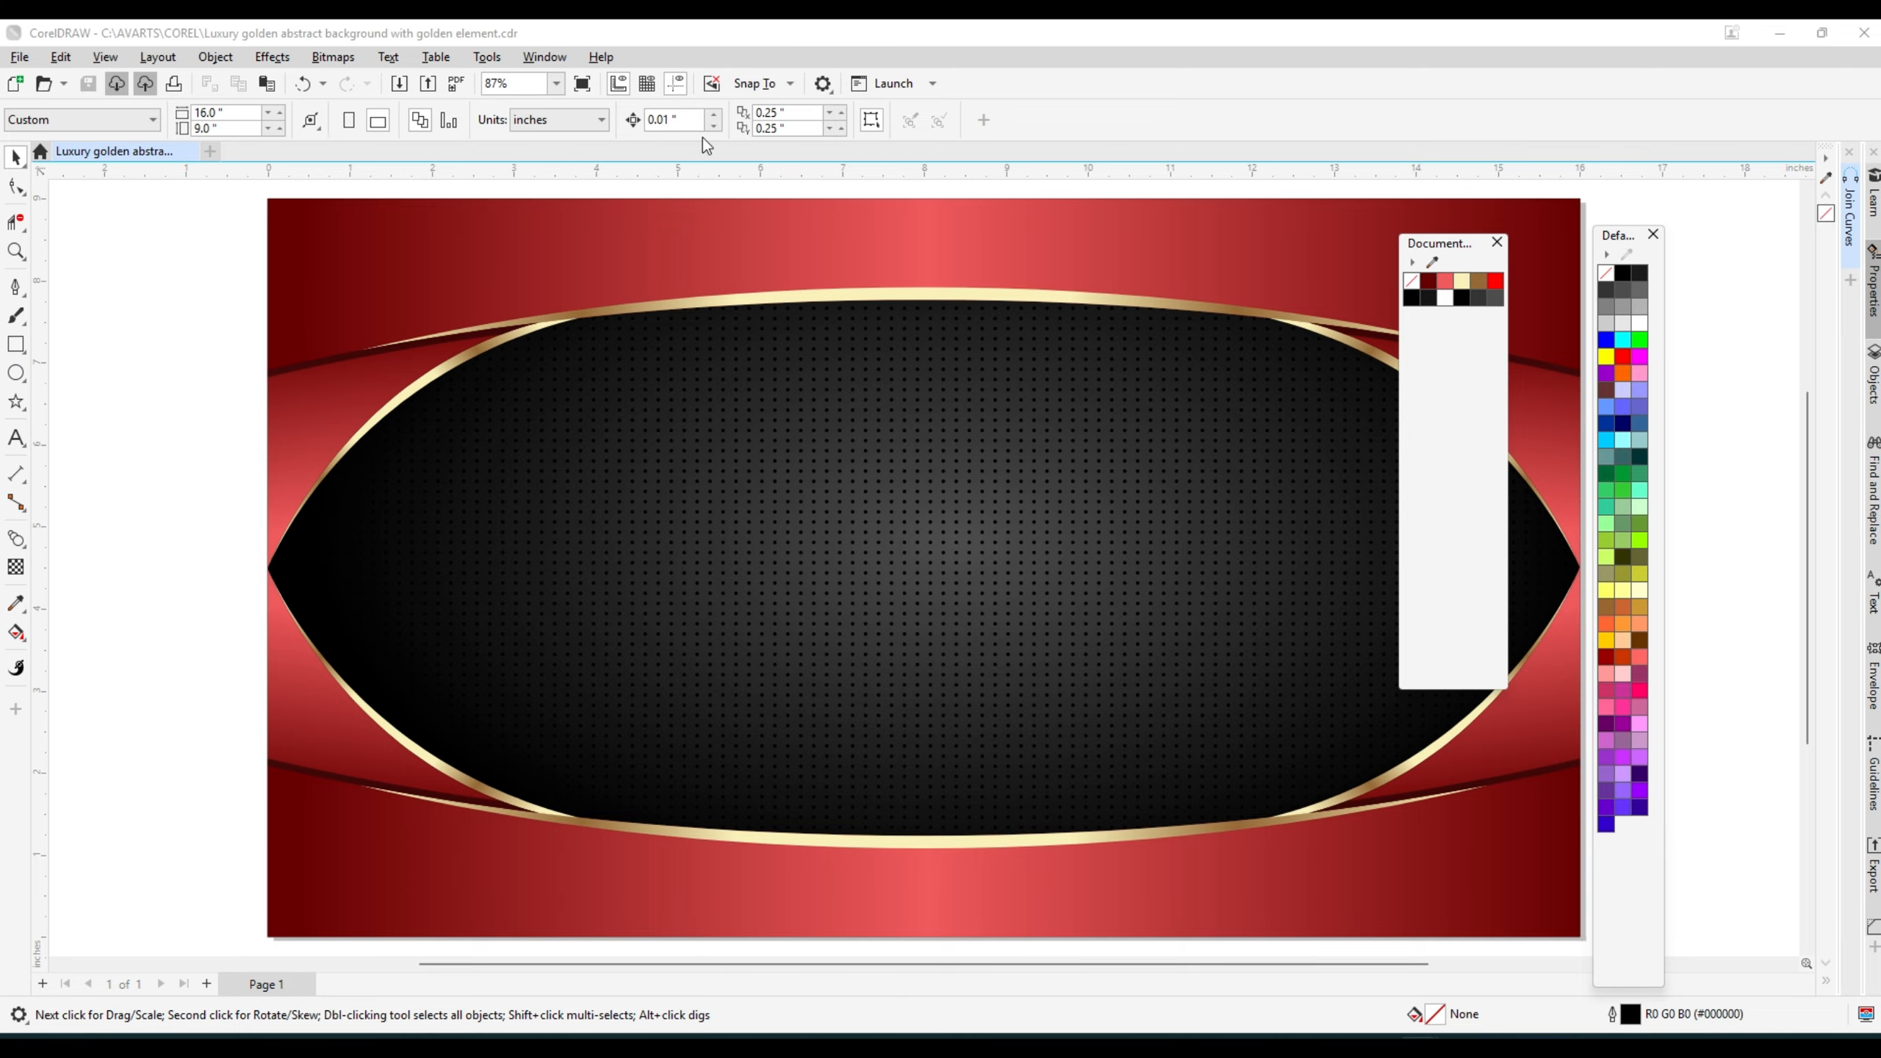
- Ungroup the upper red band group and duplicate its wide gold curve slightly downward
left_click(940, 306)
scroll(941, 307, "up", 1)
scroll(930, 305, "down", 2)
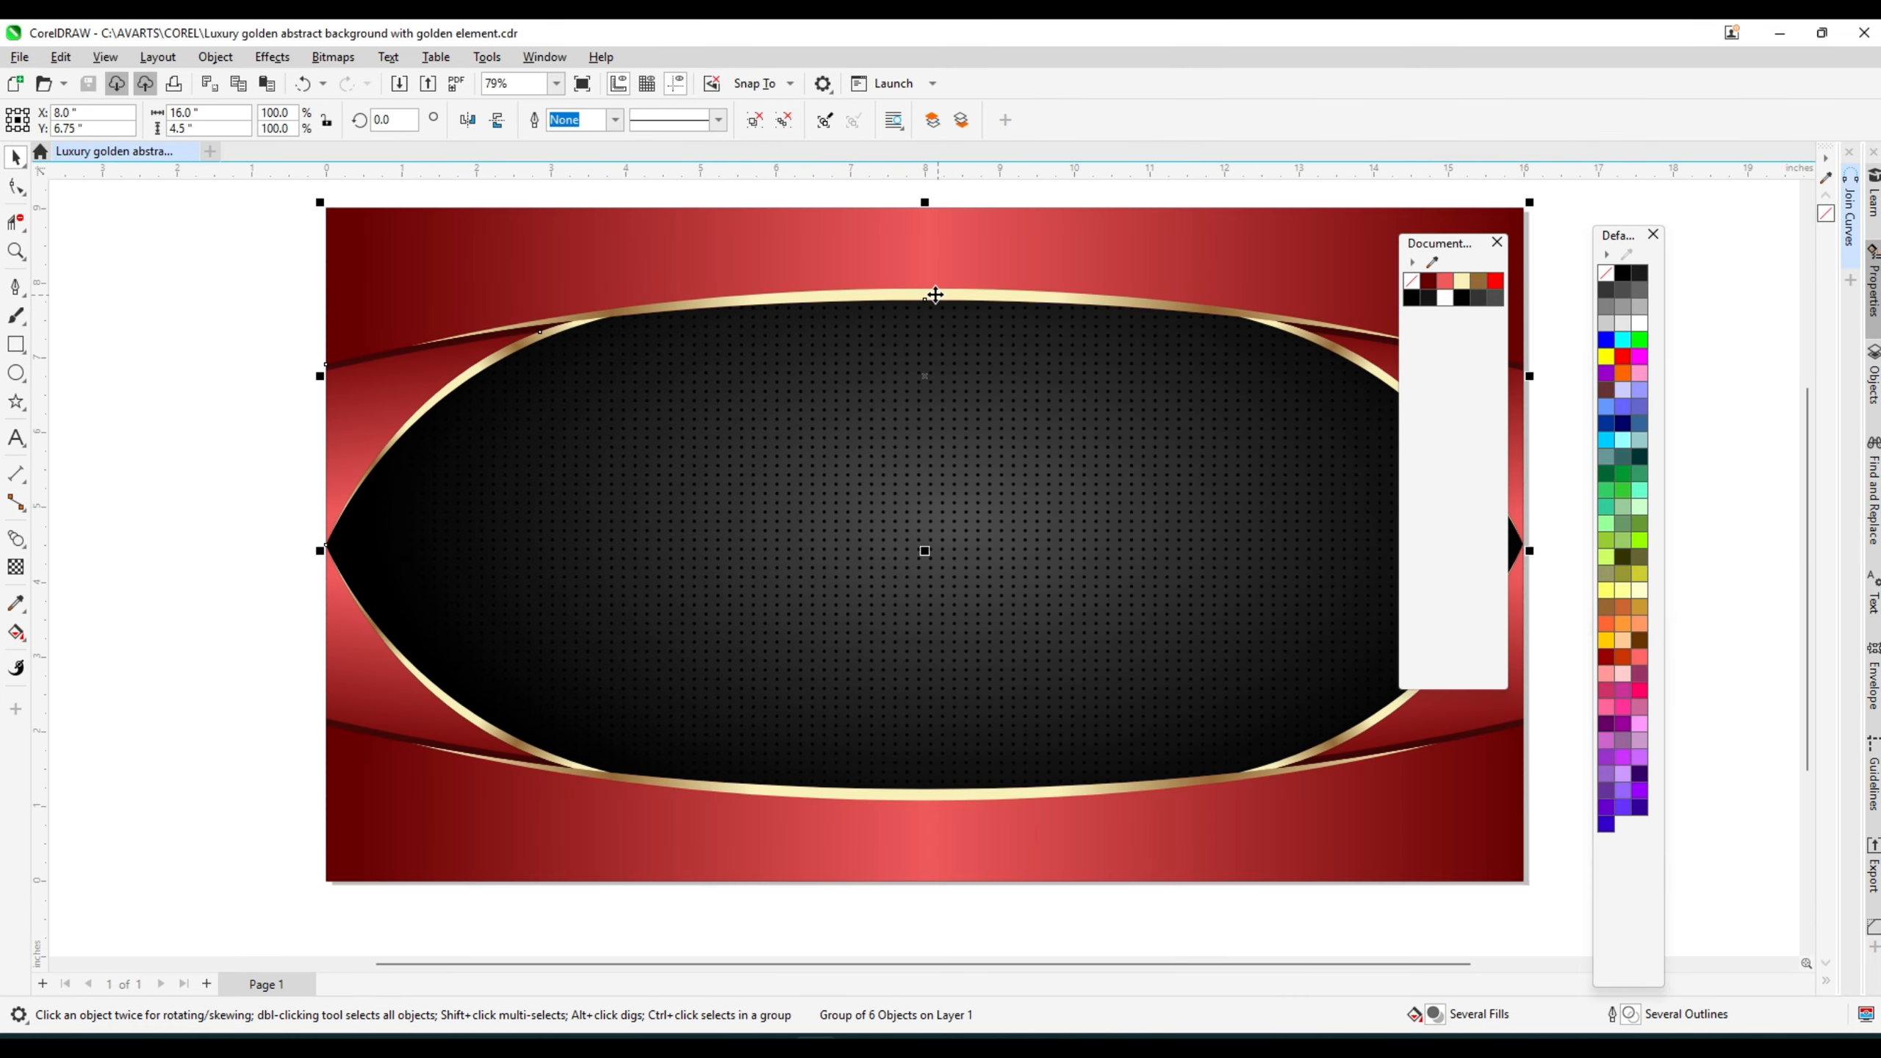
left_click(762, 126)
key("Escape")
left_click(929, 294)
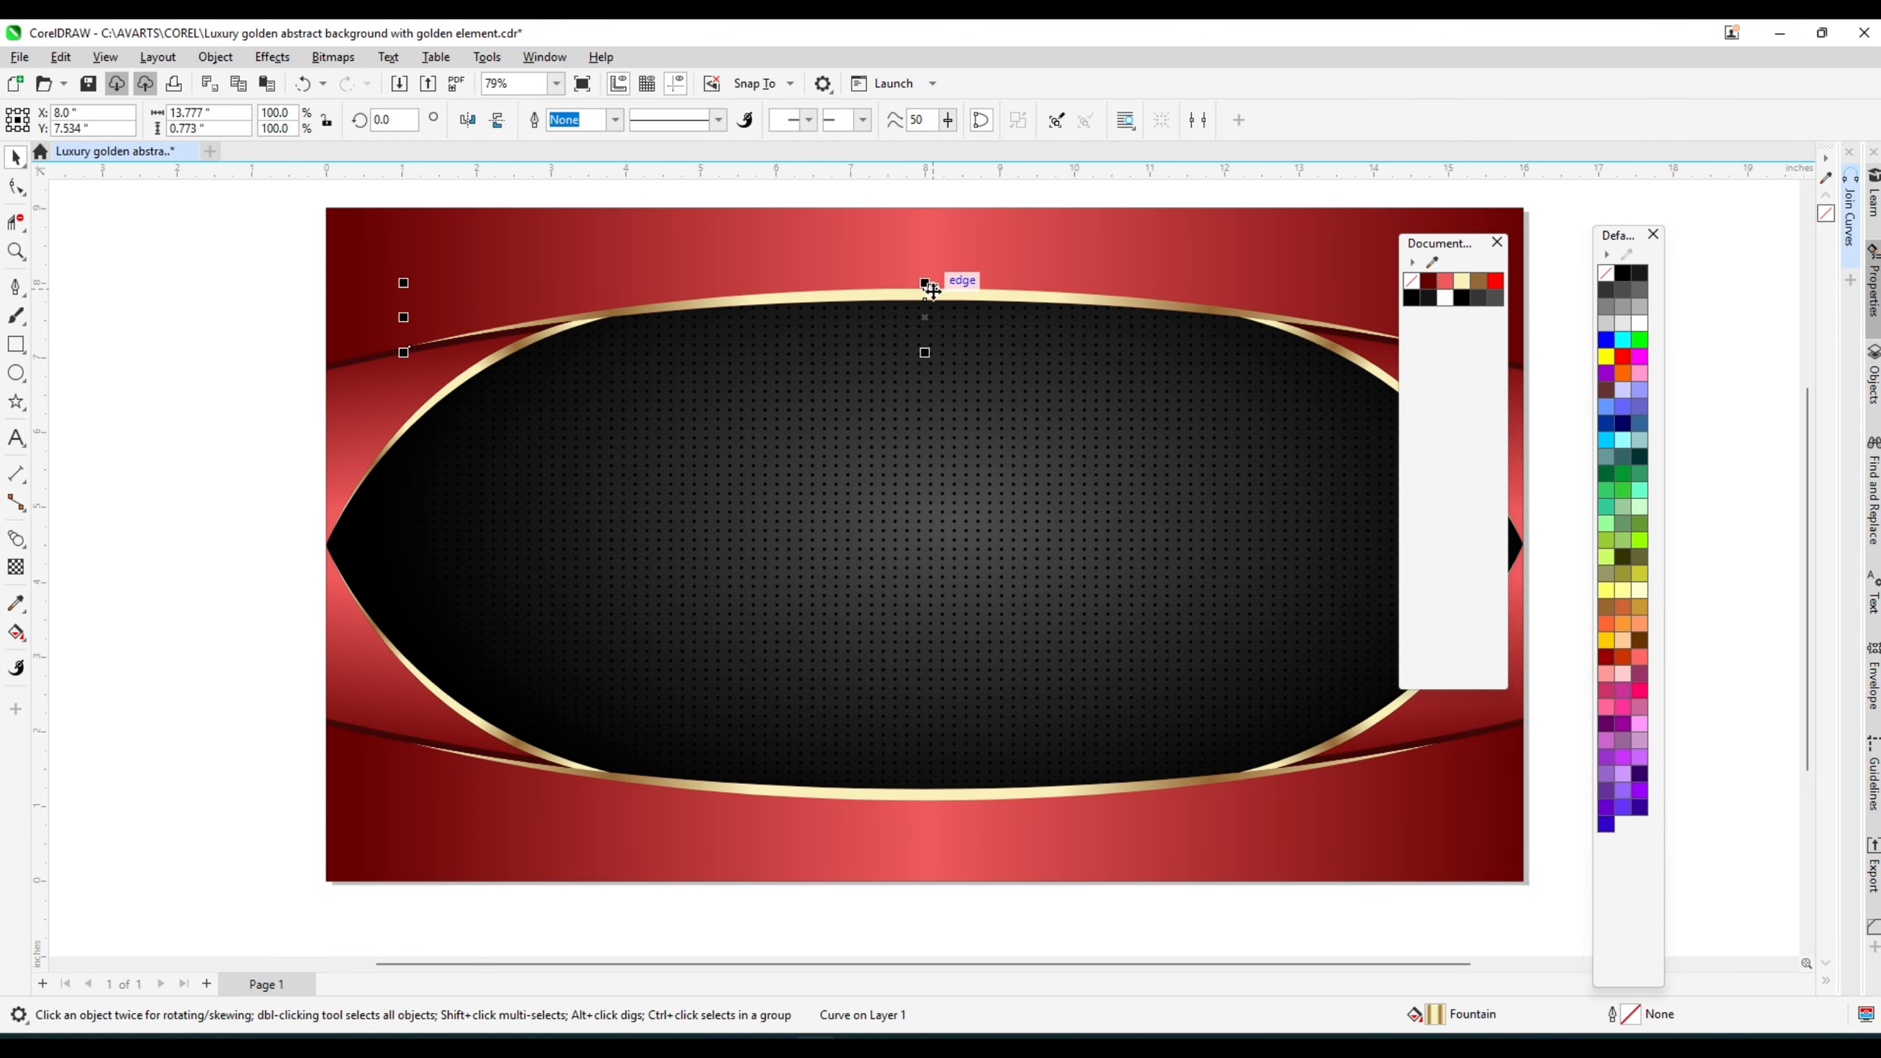
scroll(927, 290, "up", 1)
scroll(929, 293, "up", 1)
left_click_drag(928, 292, 928, 310)
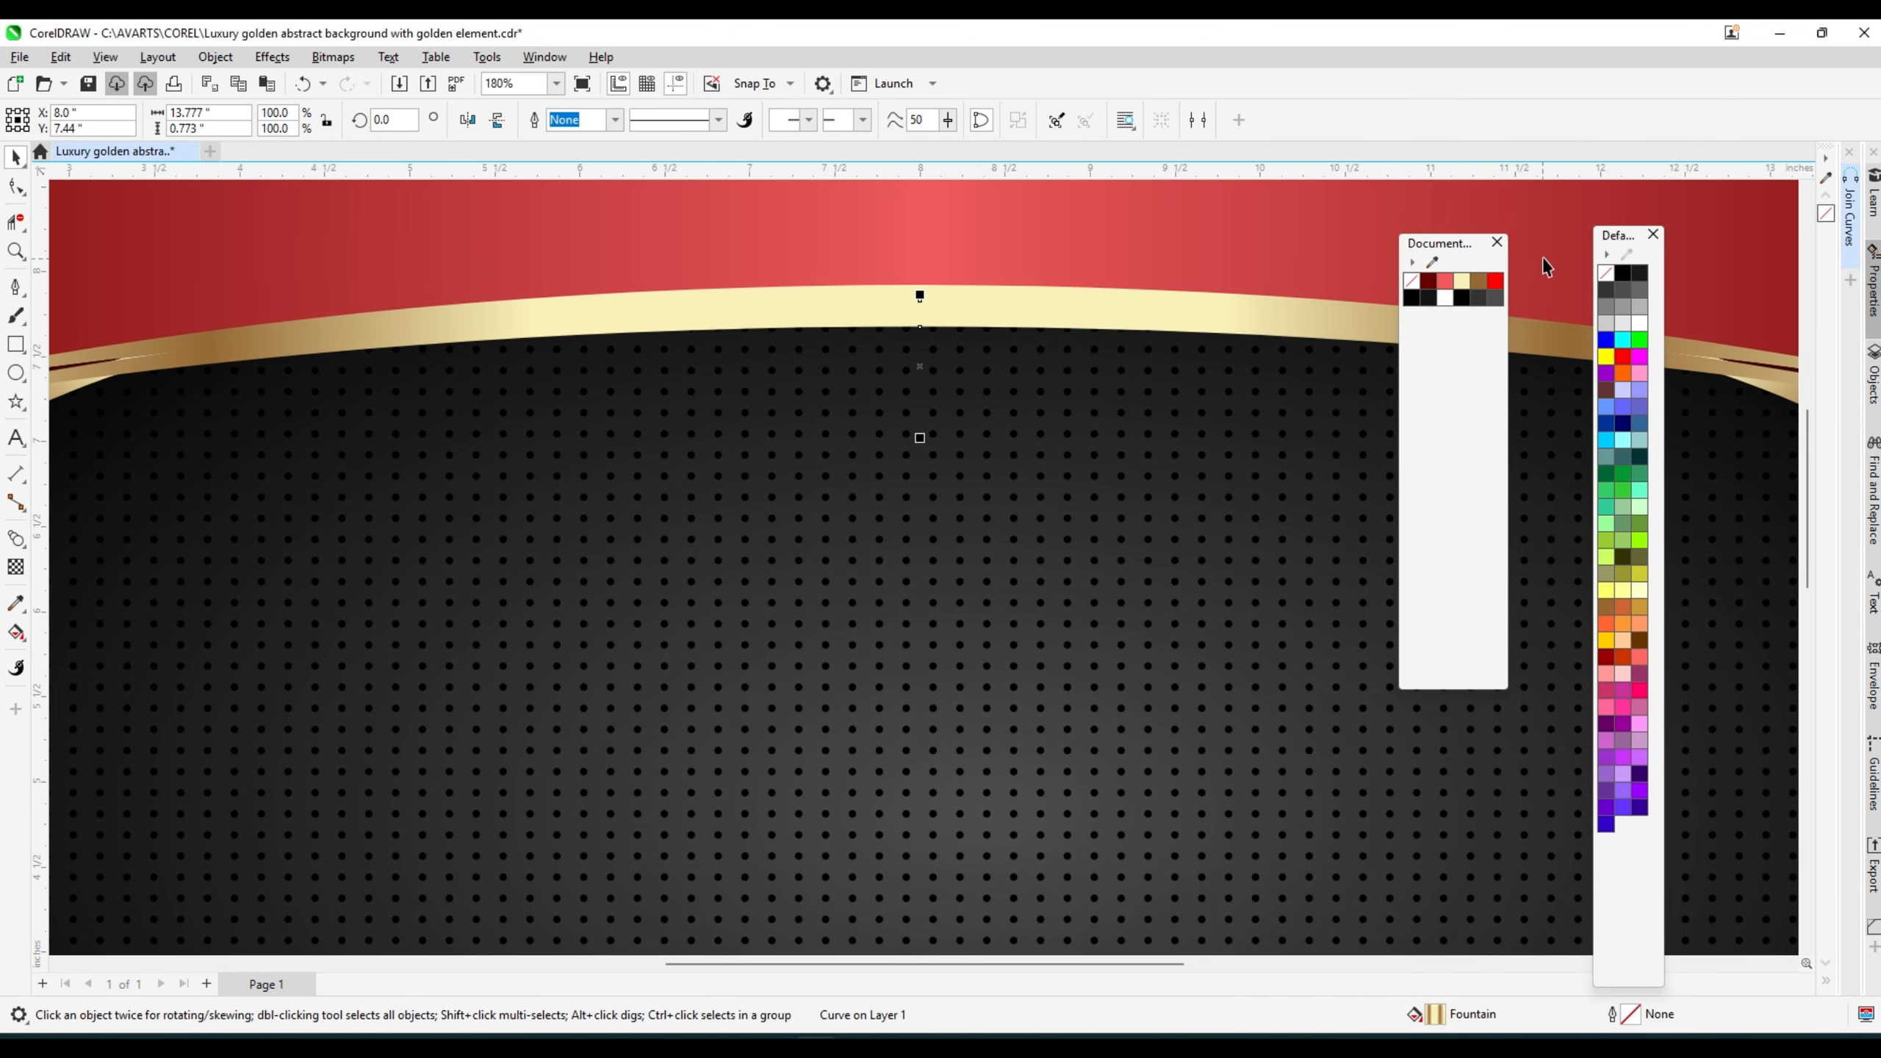
- Fill the lowered copy of the upper gold curve with black and nudge it up by 0.01 inch
left_click(1621, 274)
scroll(814, 347, "down", 1)
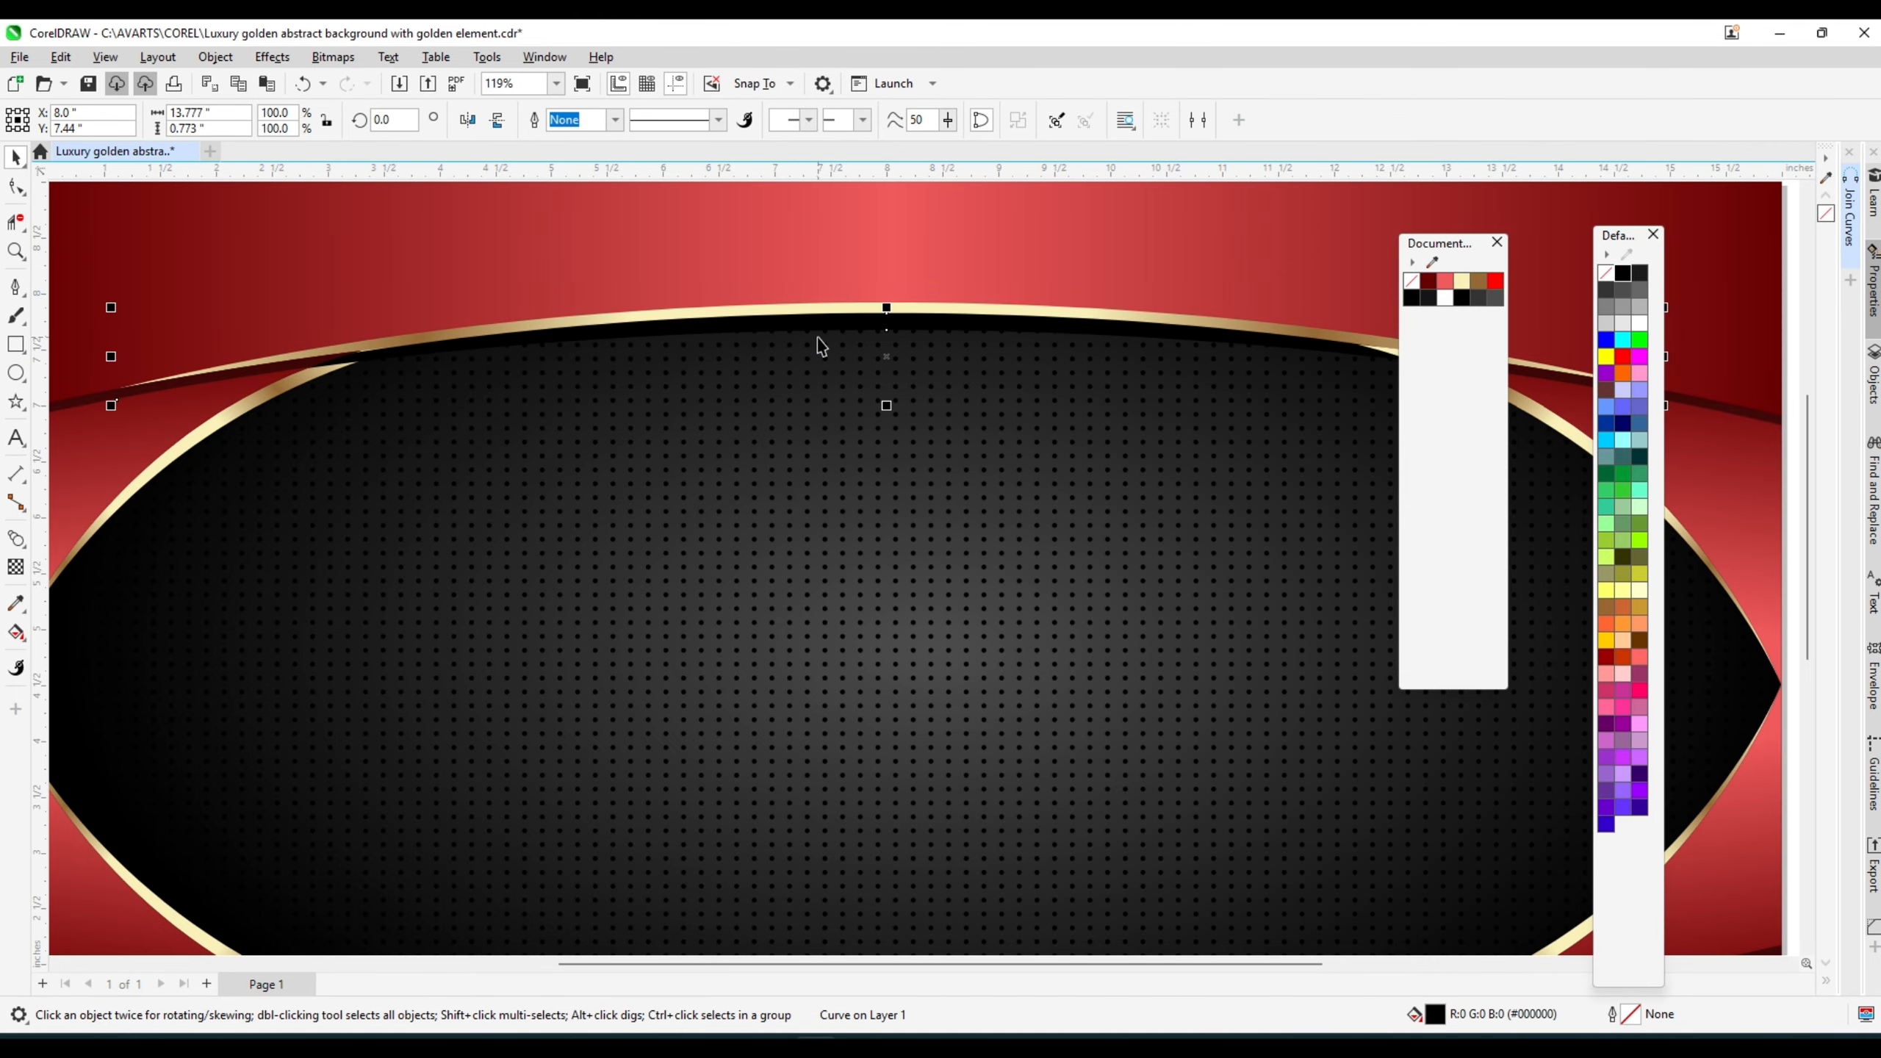
scroll(675, 305, "up", 1)
key("Up")
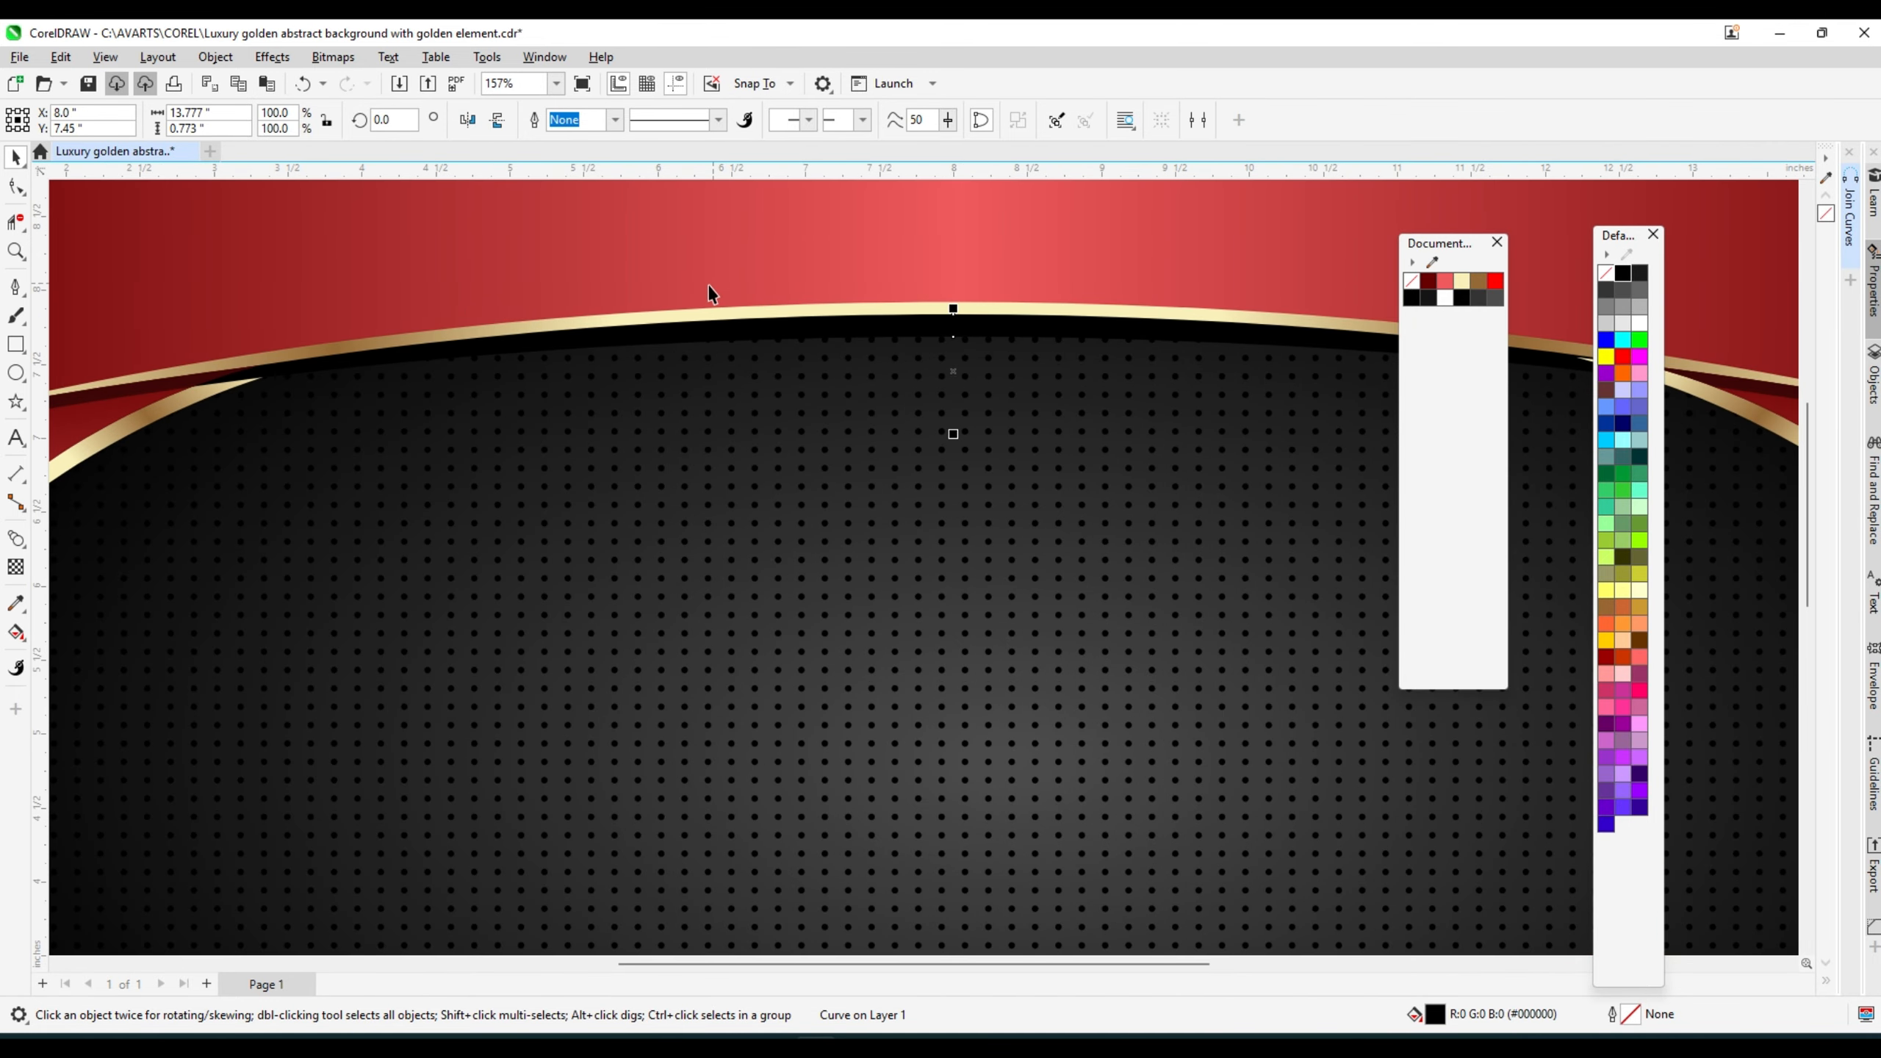
- Apply a uniform transparency of 50 to the black curve beneath the upper gold curve
left_click(15, 569)
left_click(52, 121)
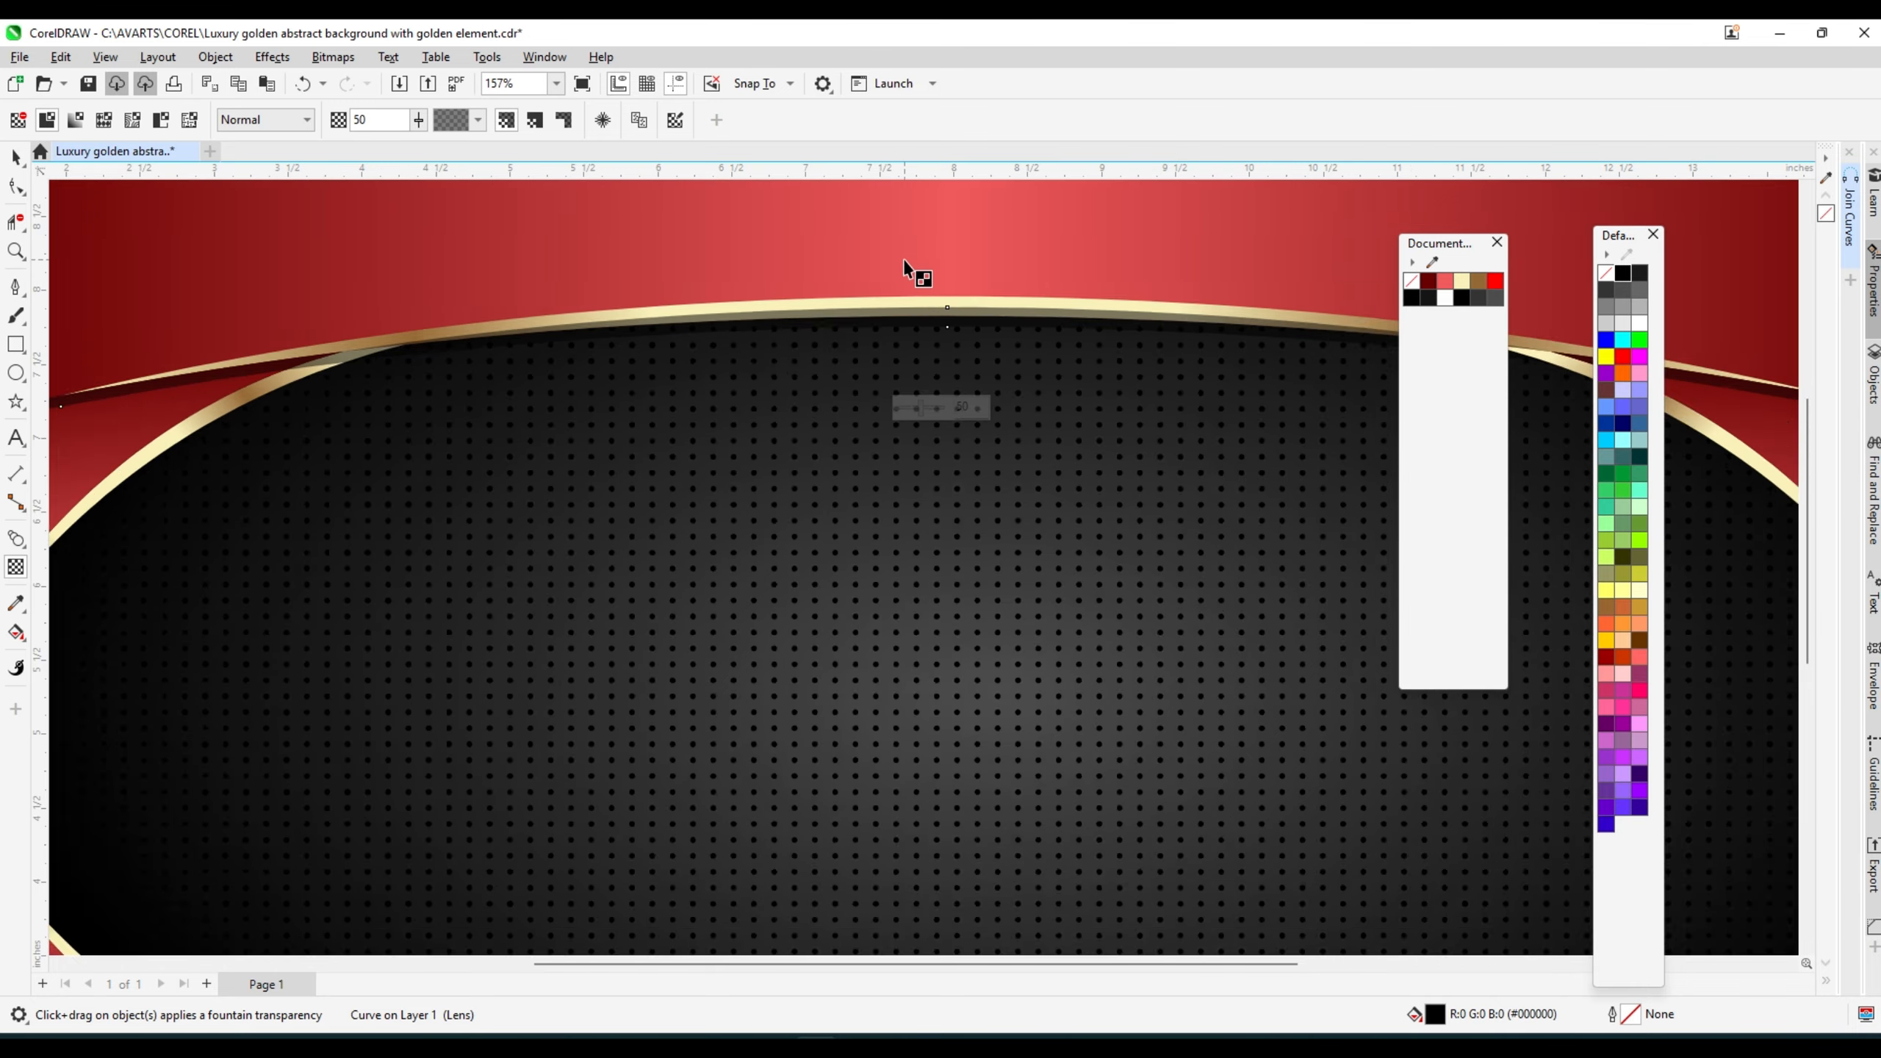
scroll(905, 258, "down", 2)
left_click(15, 158)
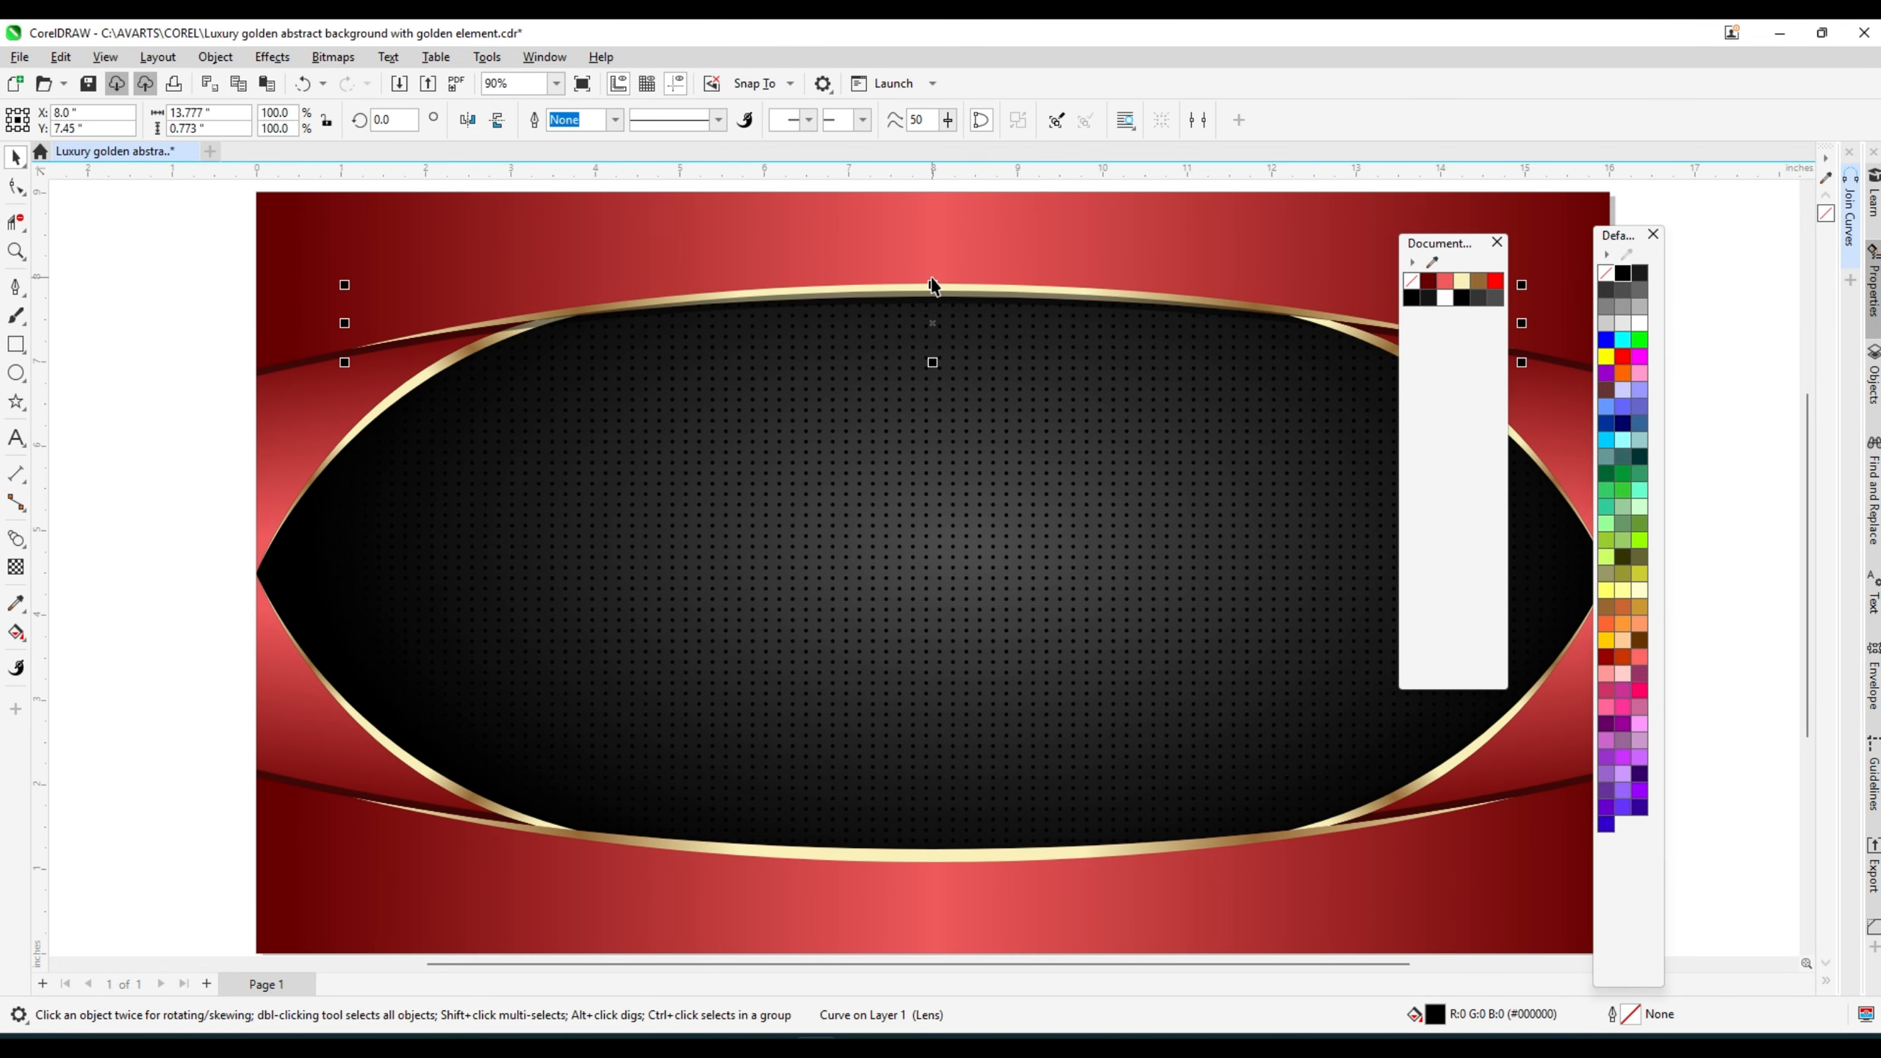
- Bring the upper gold curve in front of its transparent black shadow curve
scroll(932, 289, "up", 4)
left_click(905, 317)
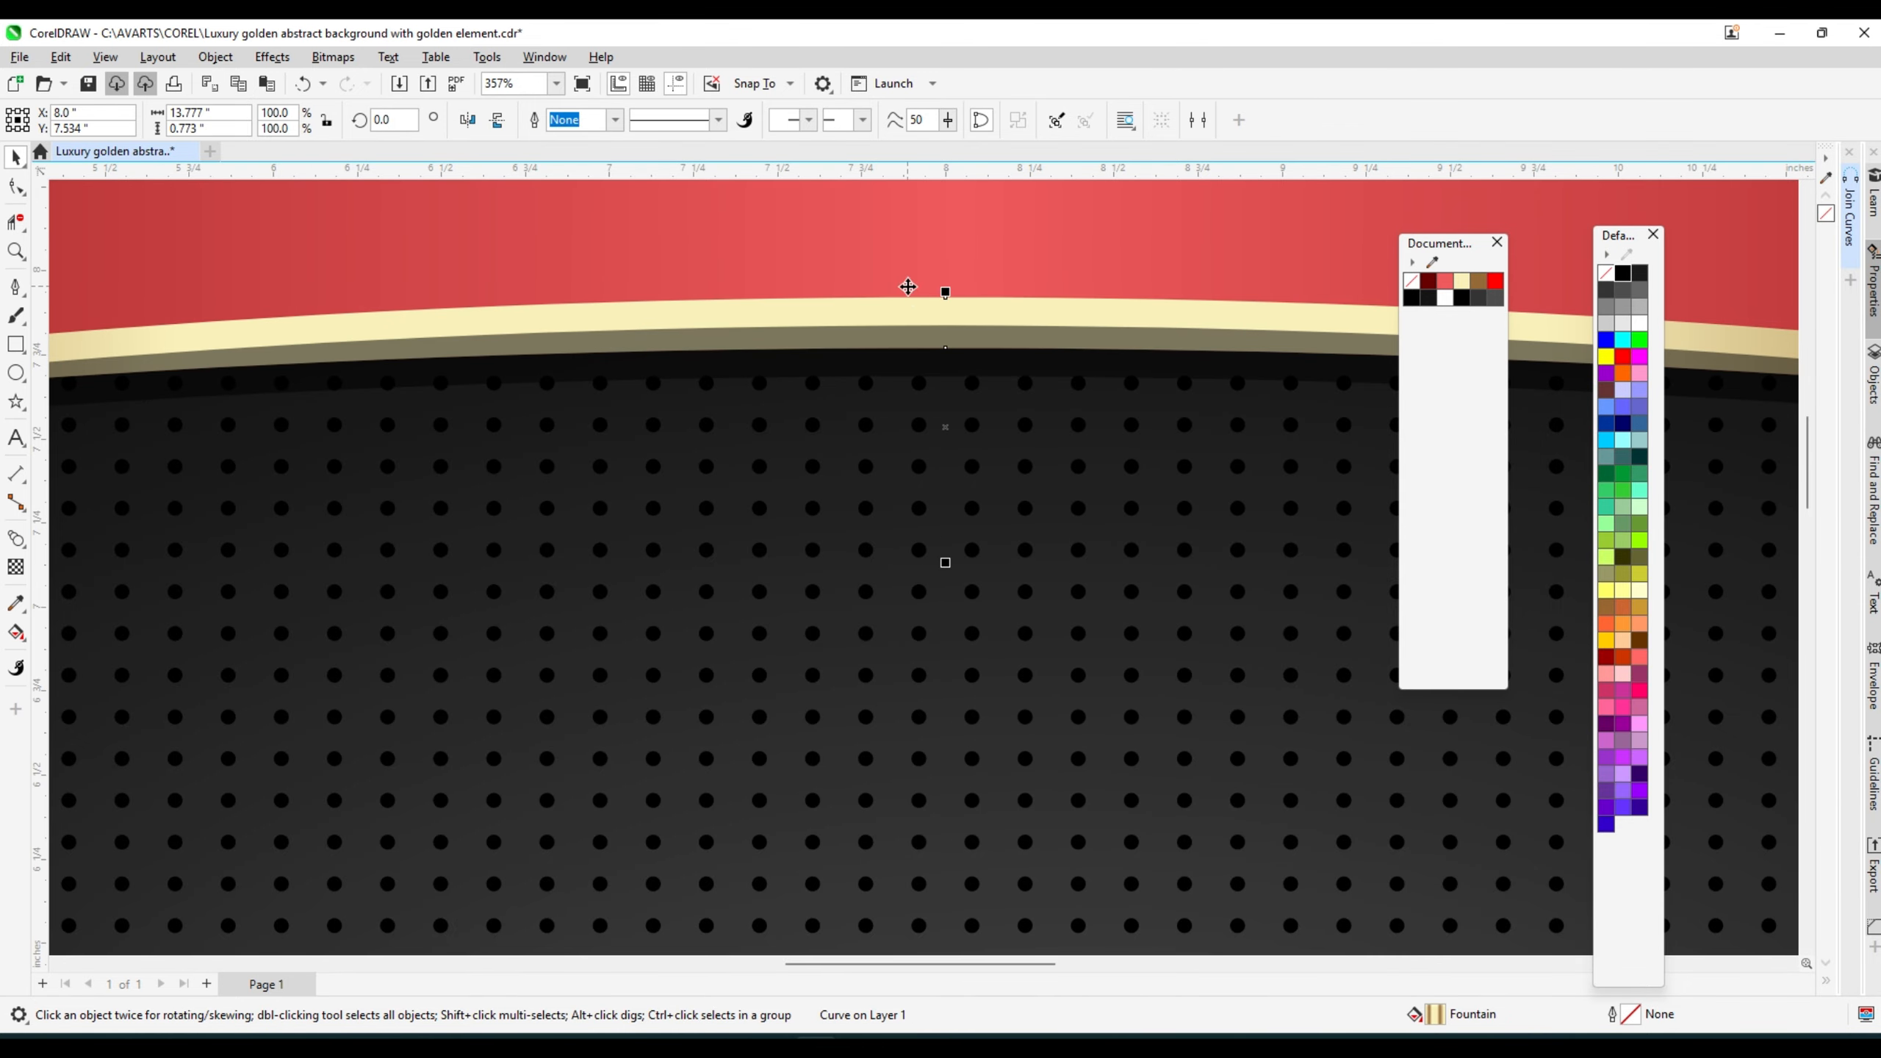
scroll(944, 333, "down", 2)
scroll(944, 333, "down", 3)
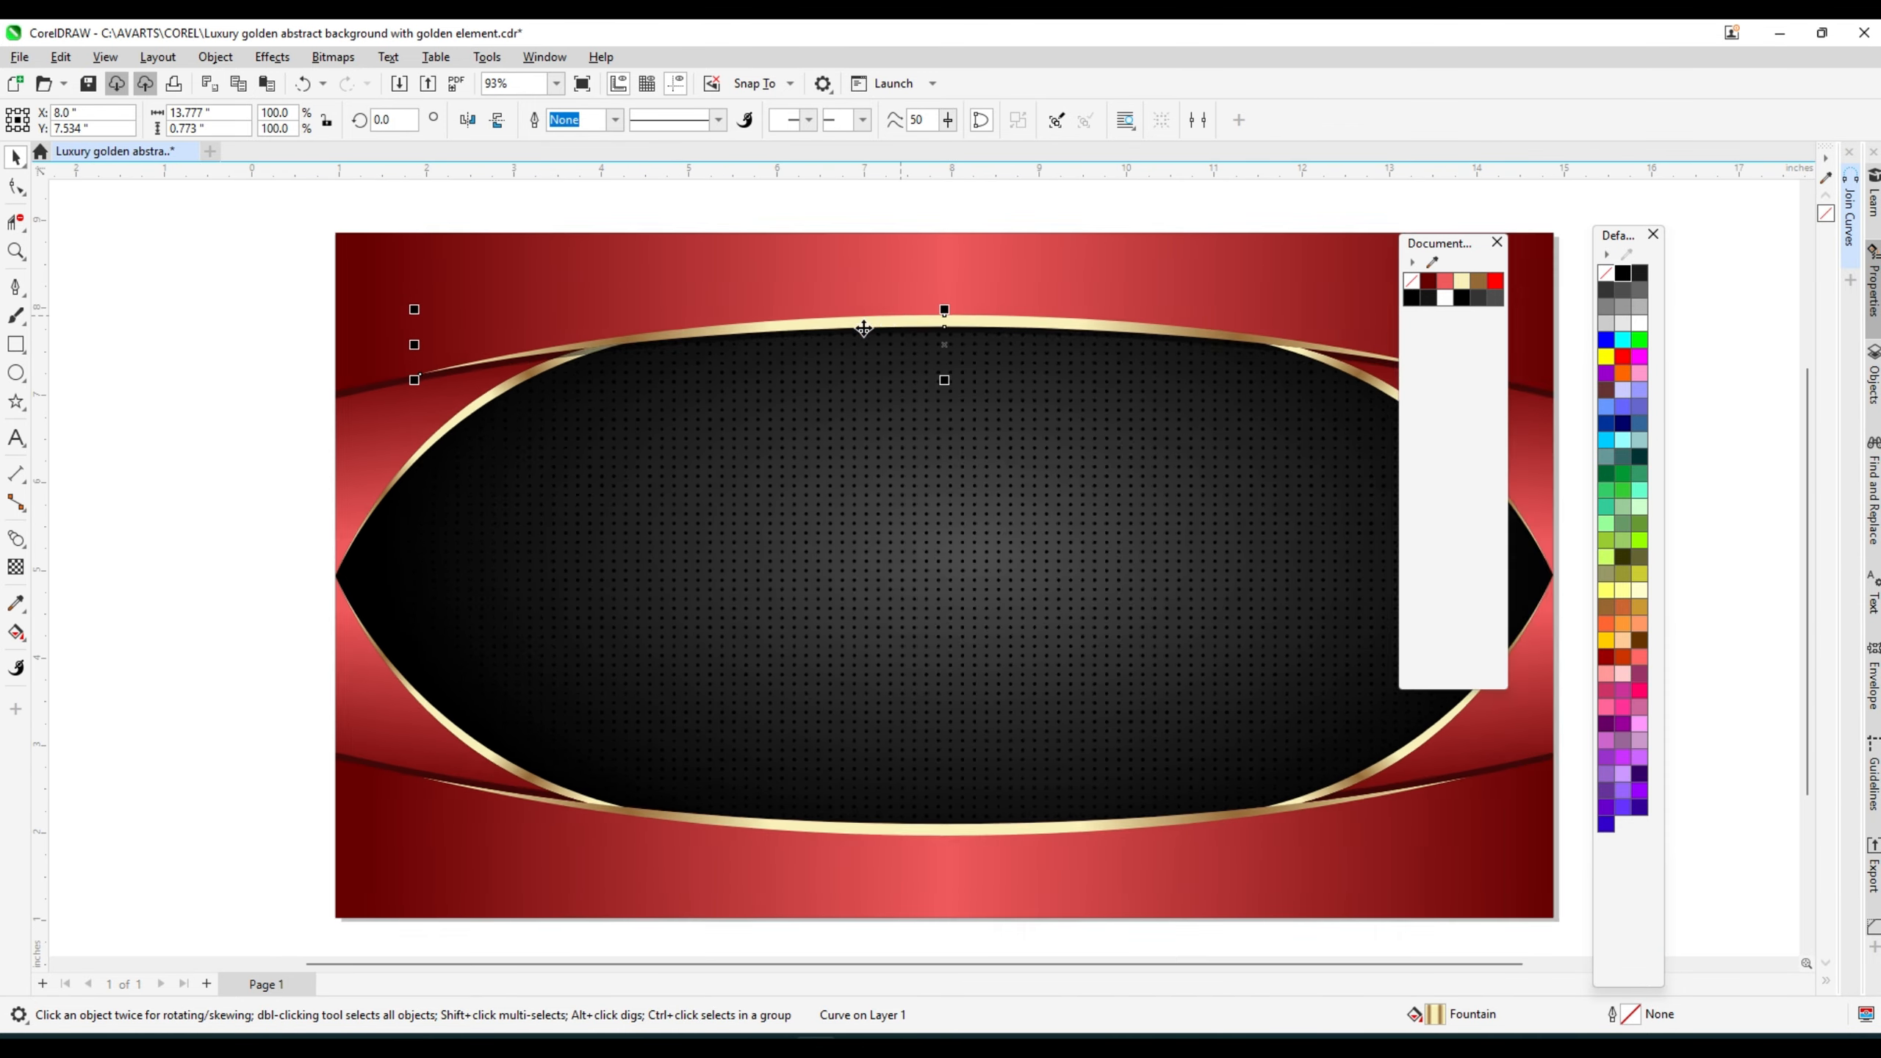
- Duplicate the transparent black shadow curve down to the middle of the page and mirror the copy vertically
left_click(340, 357)
scroll(907, 334, "up", 3)
left_click(915, 638)
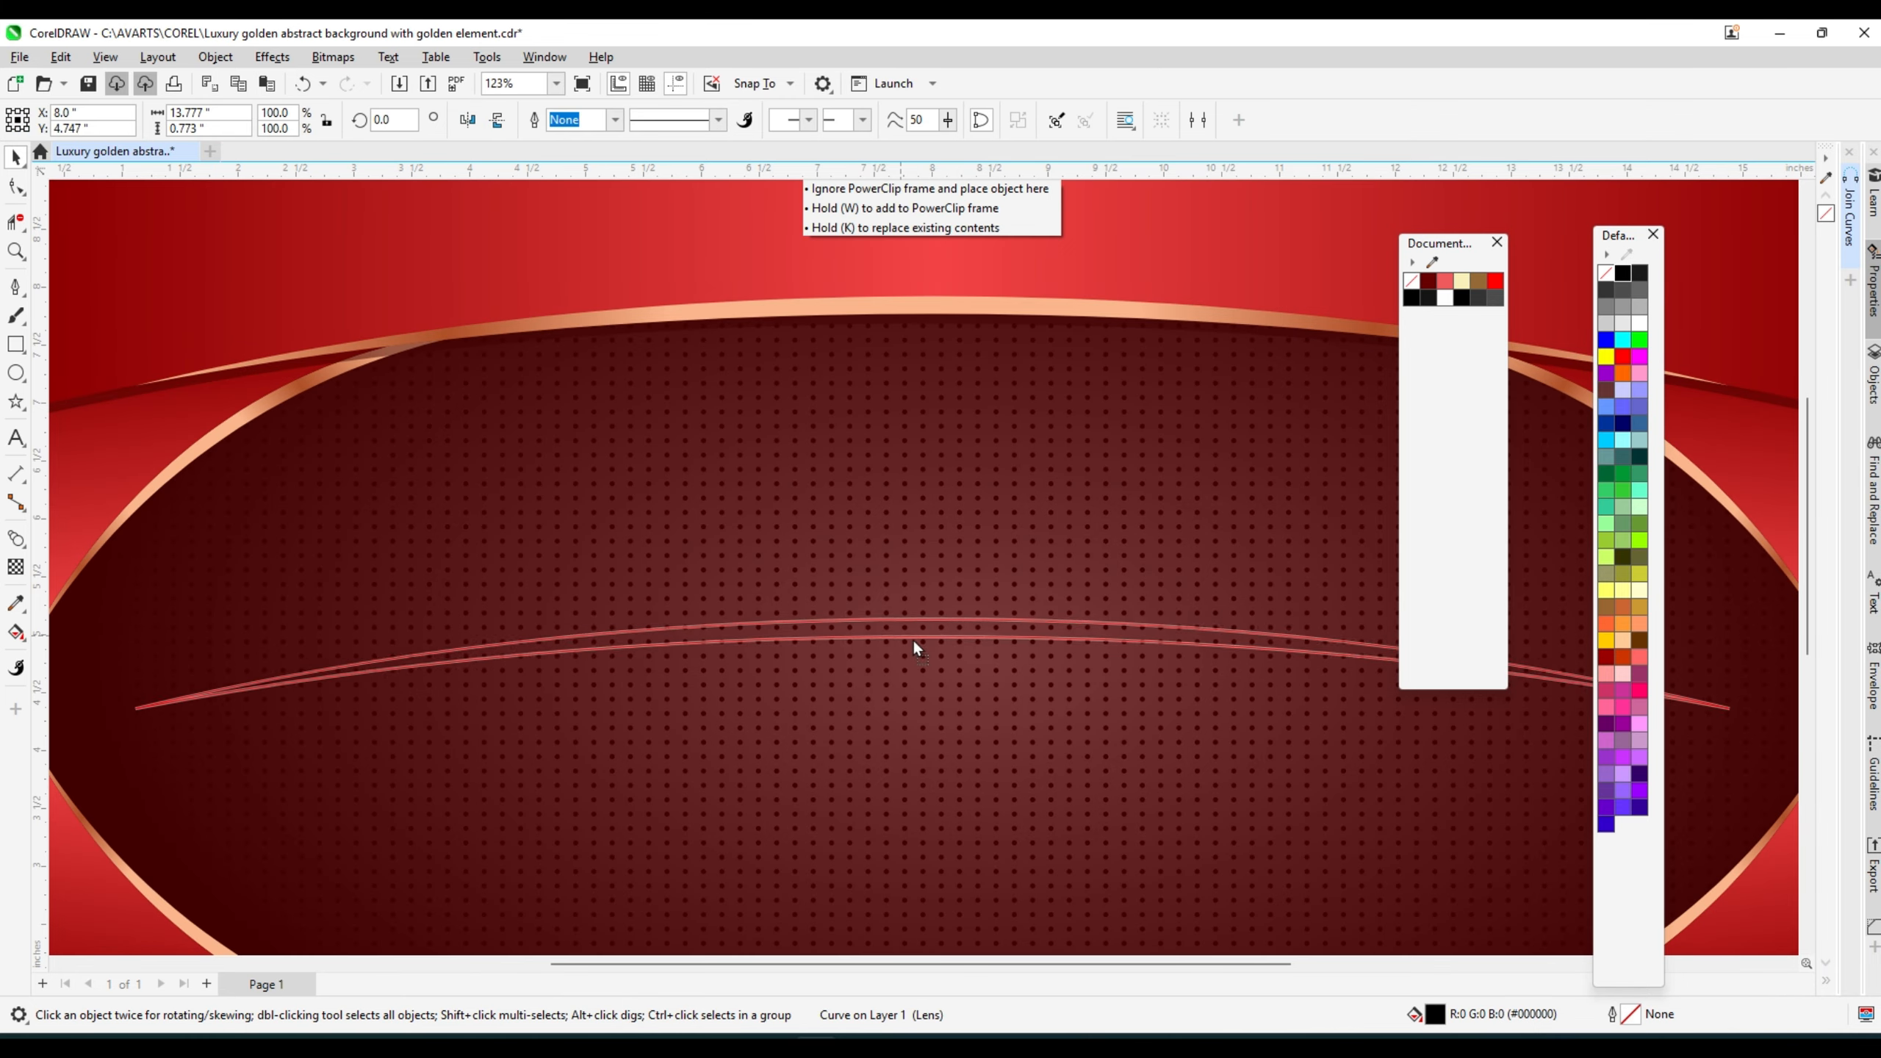
left_click(498, 121)
scroll(850, 267, "down", 3)
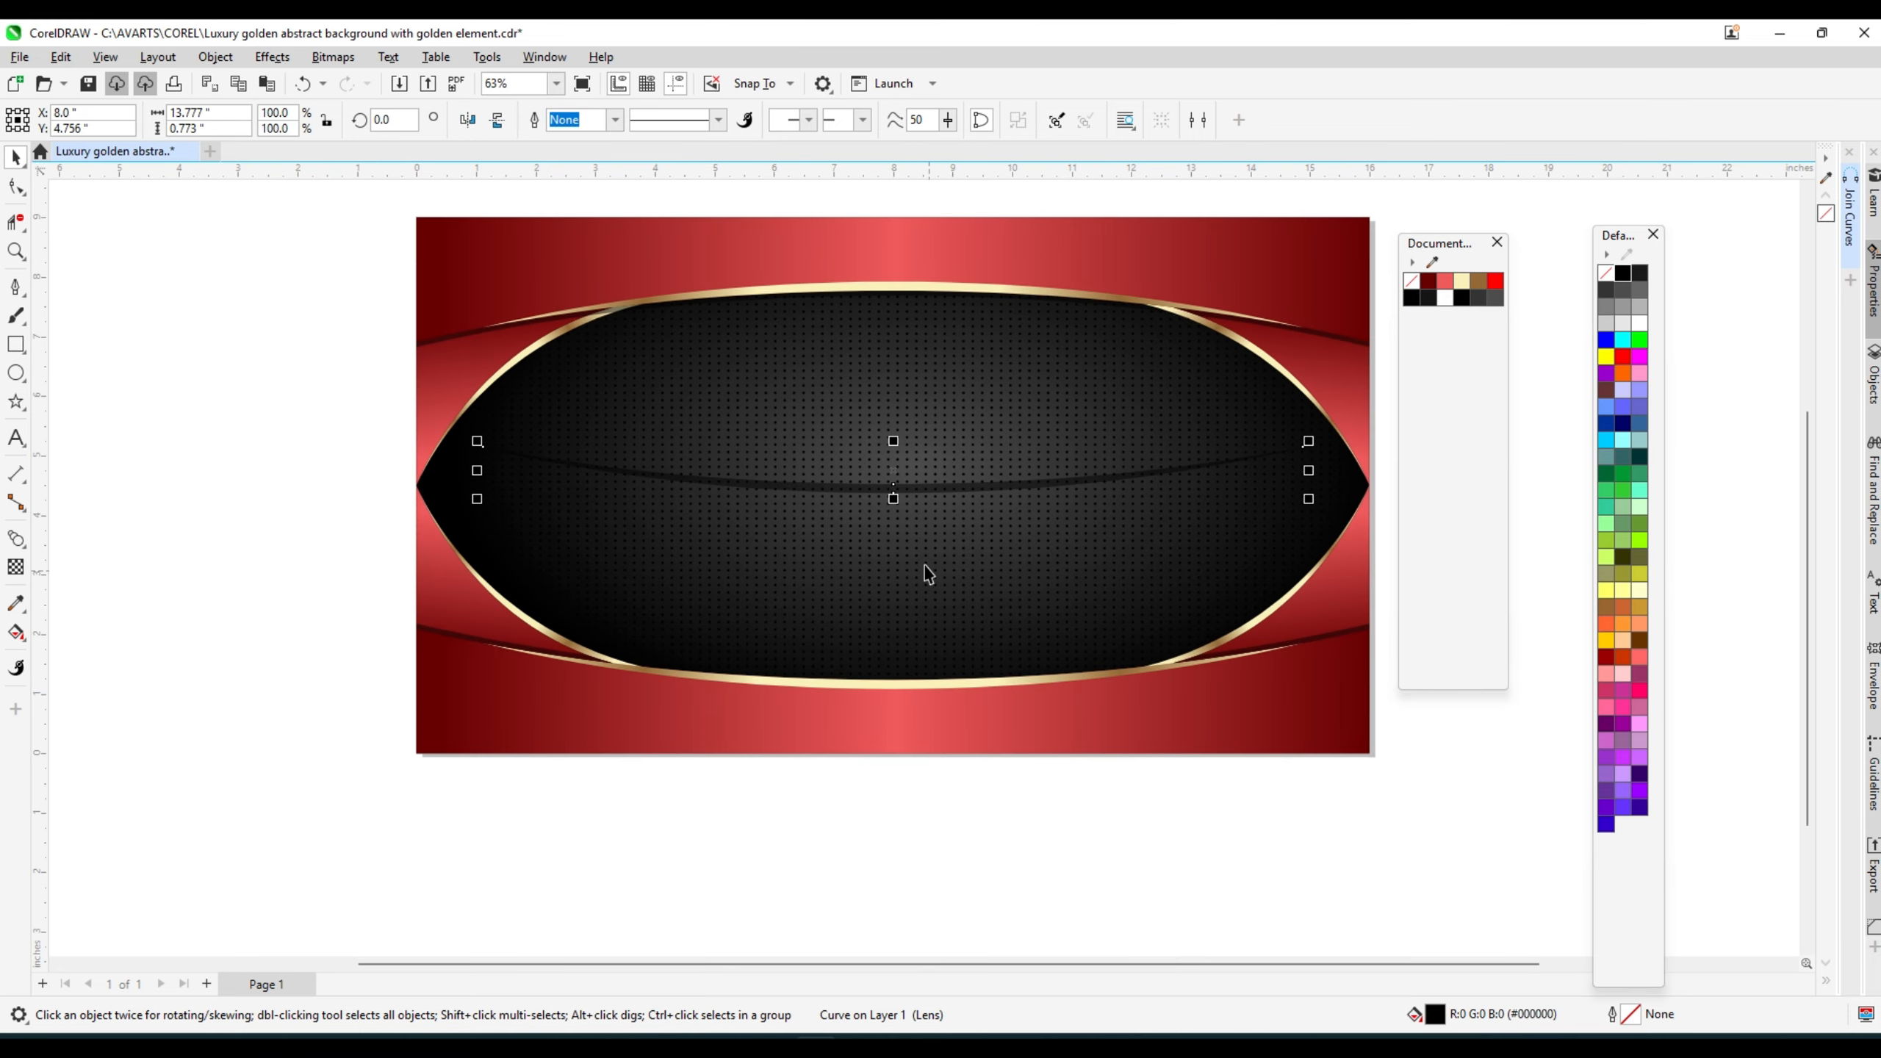
- Move the mirrored shadow curve down so it sits along the inner edge of the lower gold curve
scroll(913, 548, "up", 2)
left_click_drag(865, 459, 865, 746)
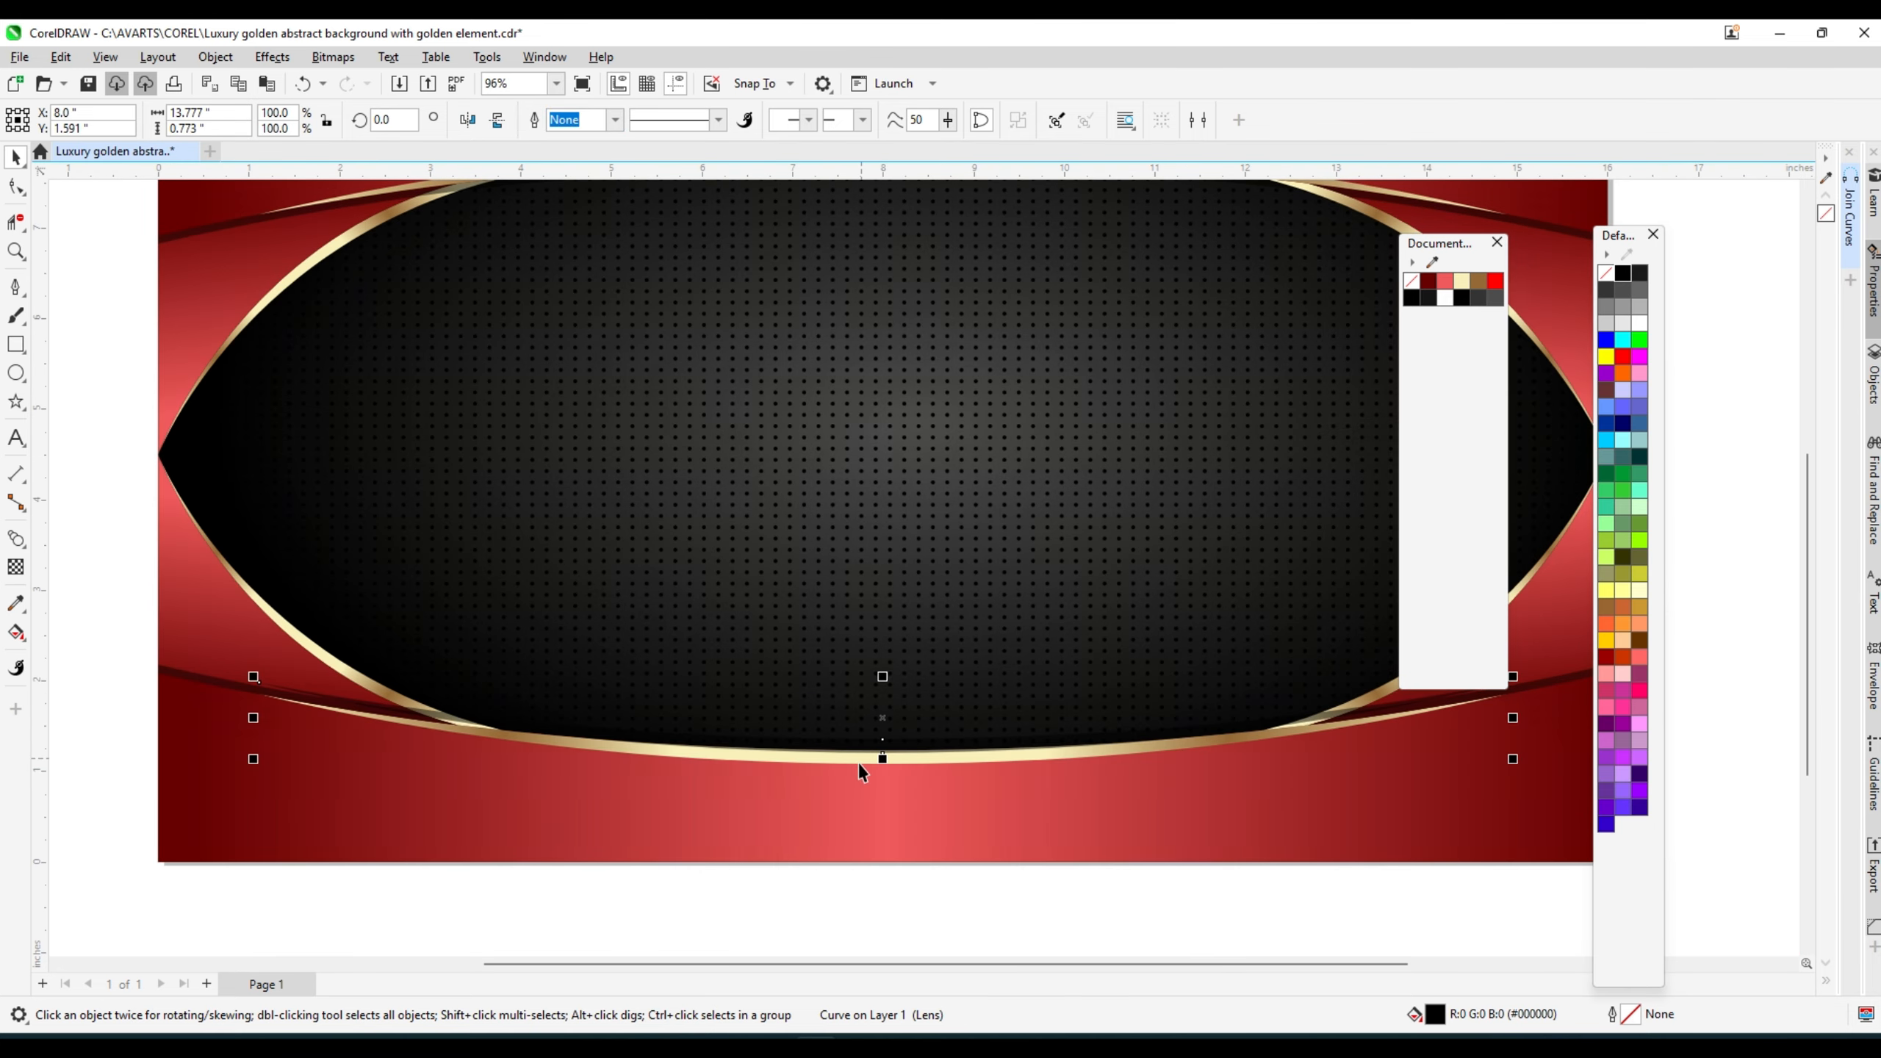
scroll(879, 757, "up", 5)
left_click_drag(909, 676, 911, 742)
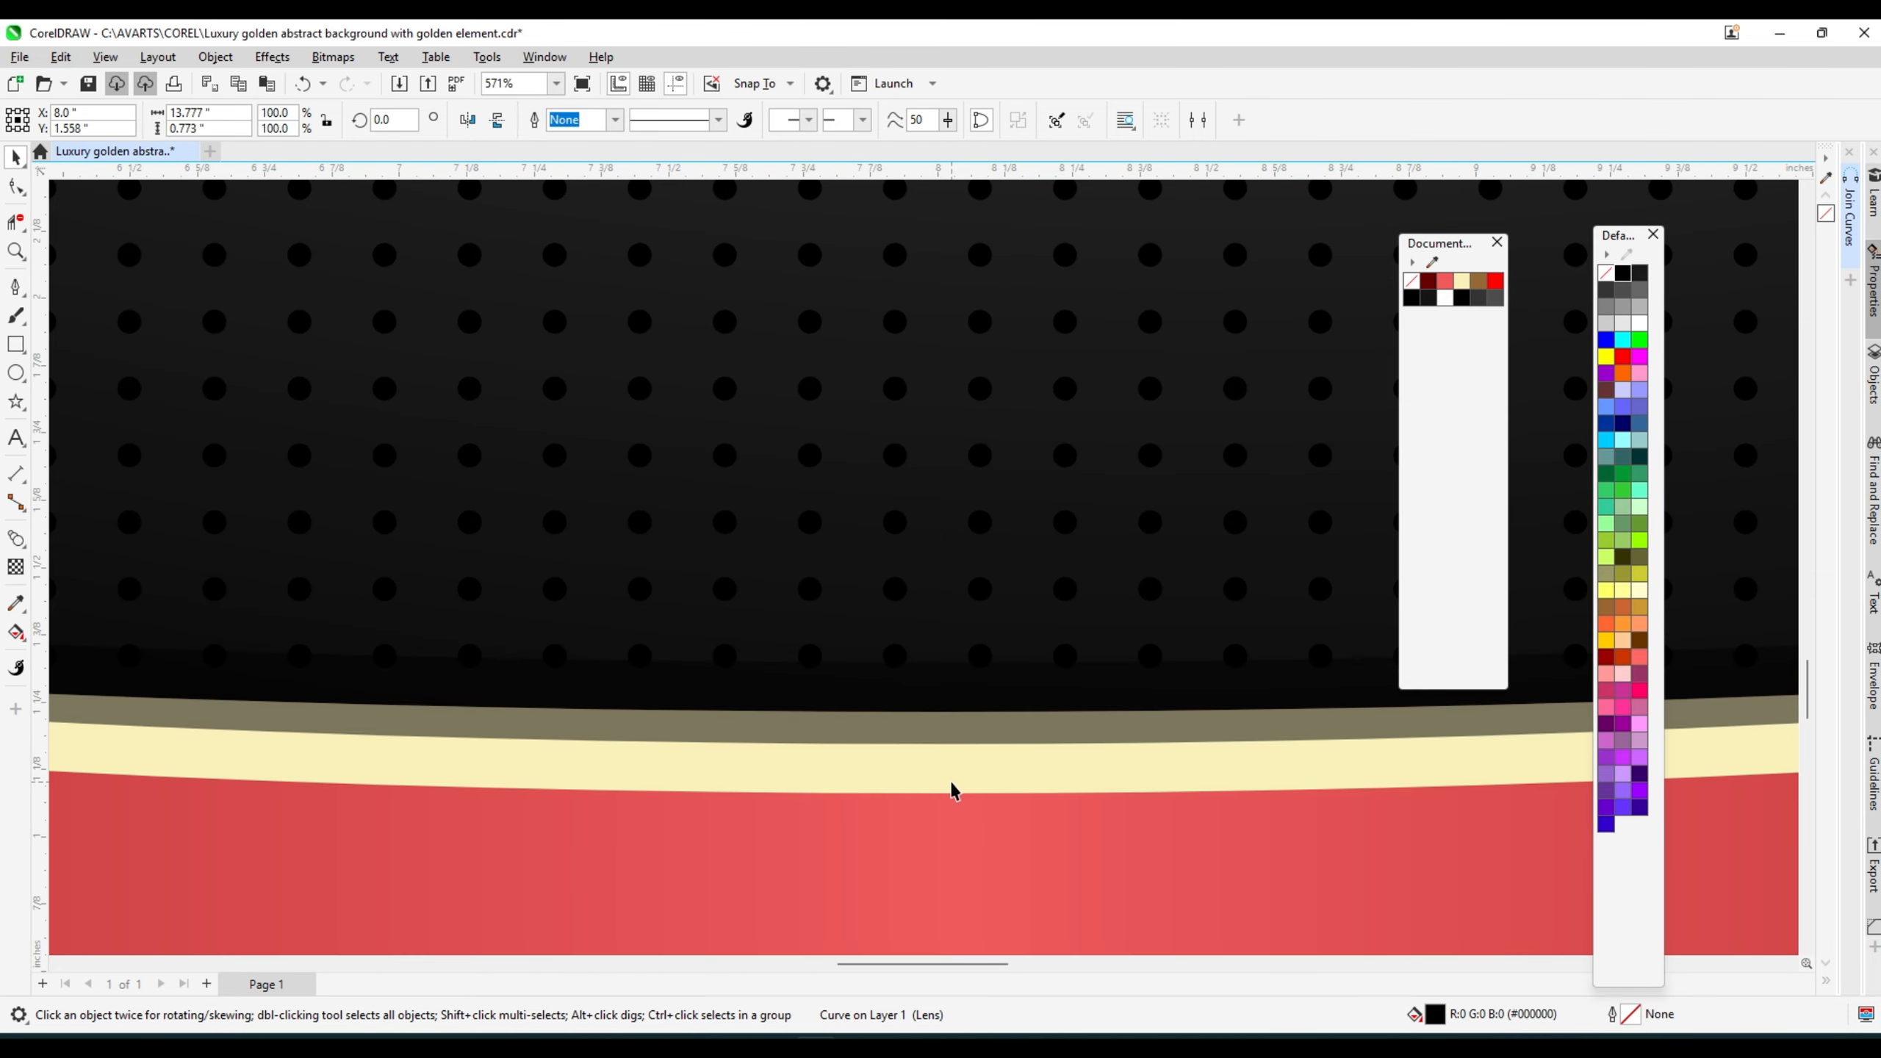
- Bring the lower gold curve in front of its shadow and save the document
key("shift+F4")
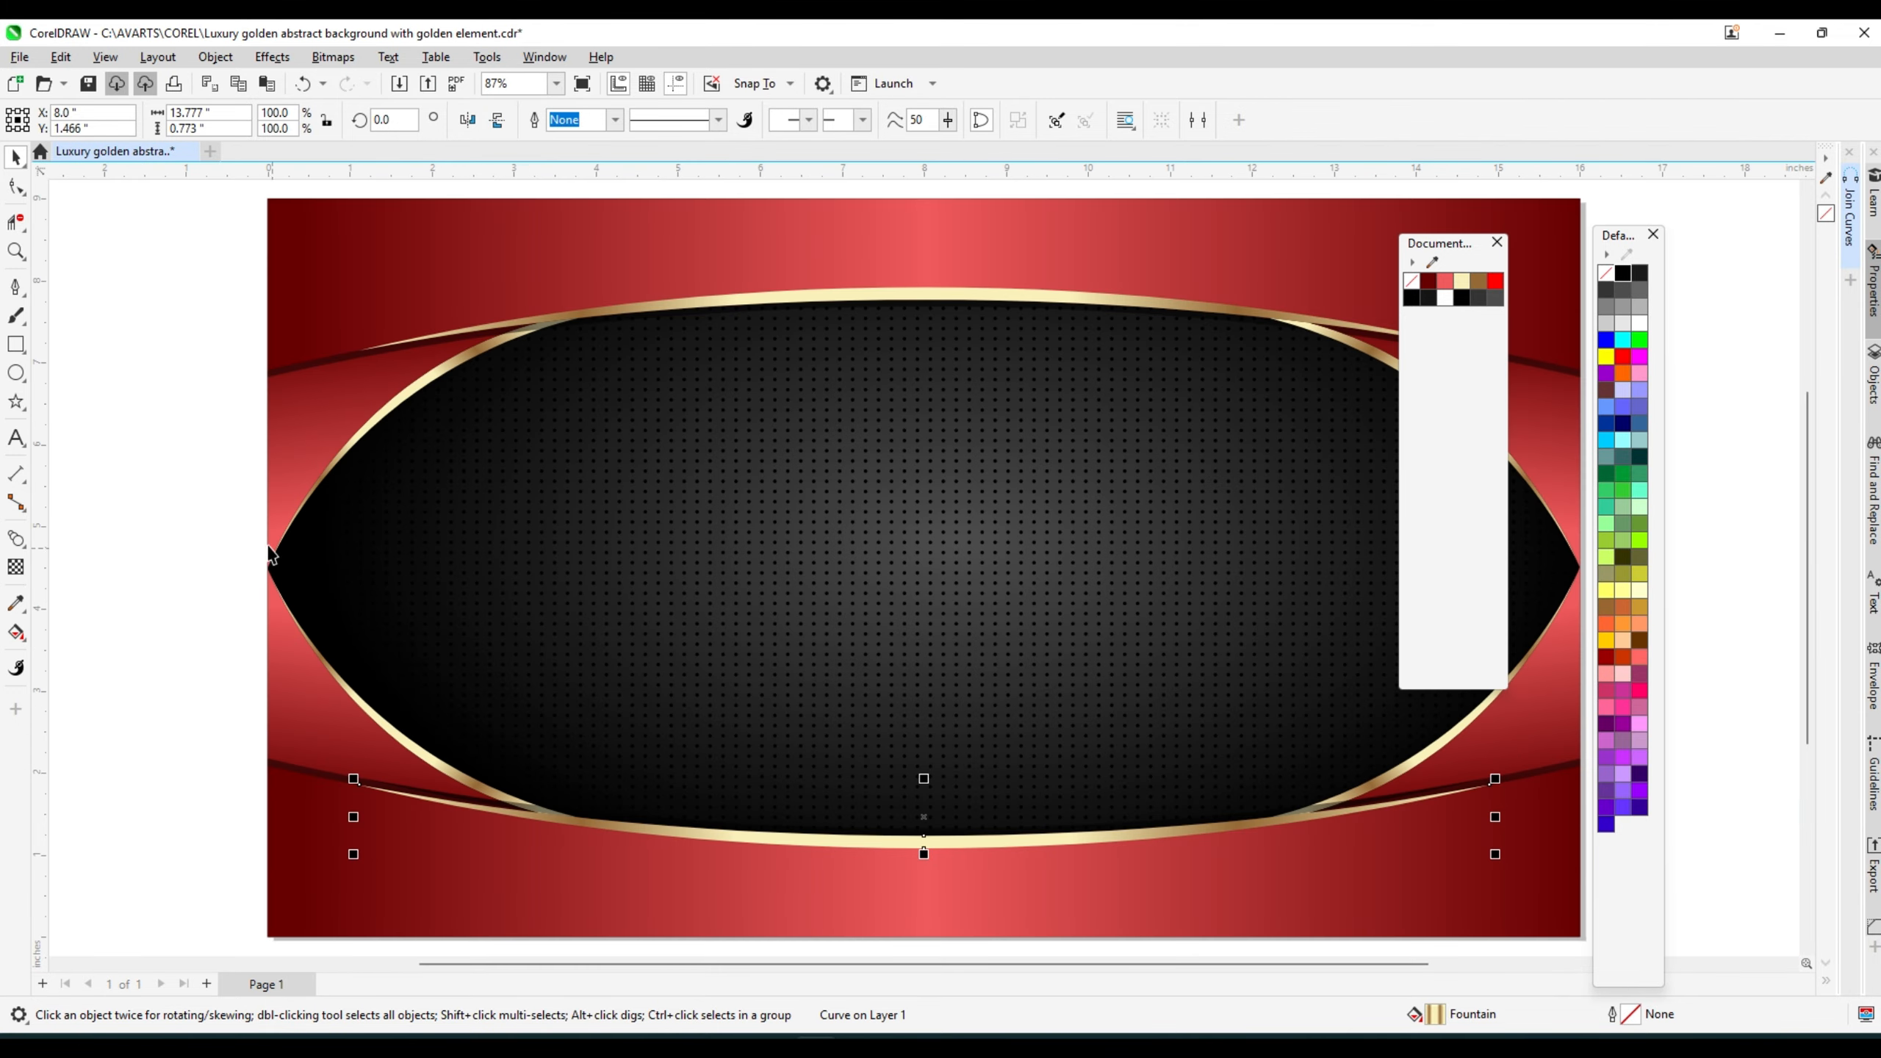
left_click(179, 497)
scroll(239, 296, "down", 3)
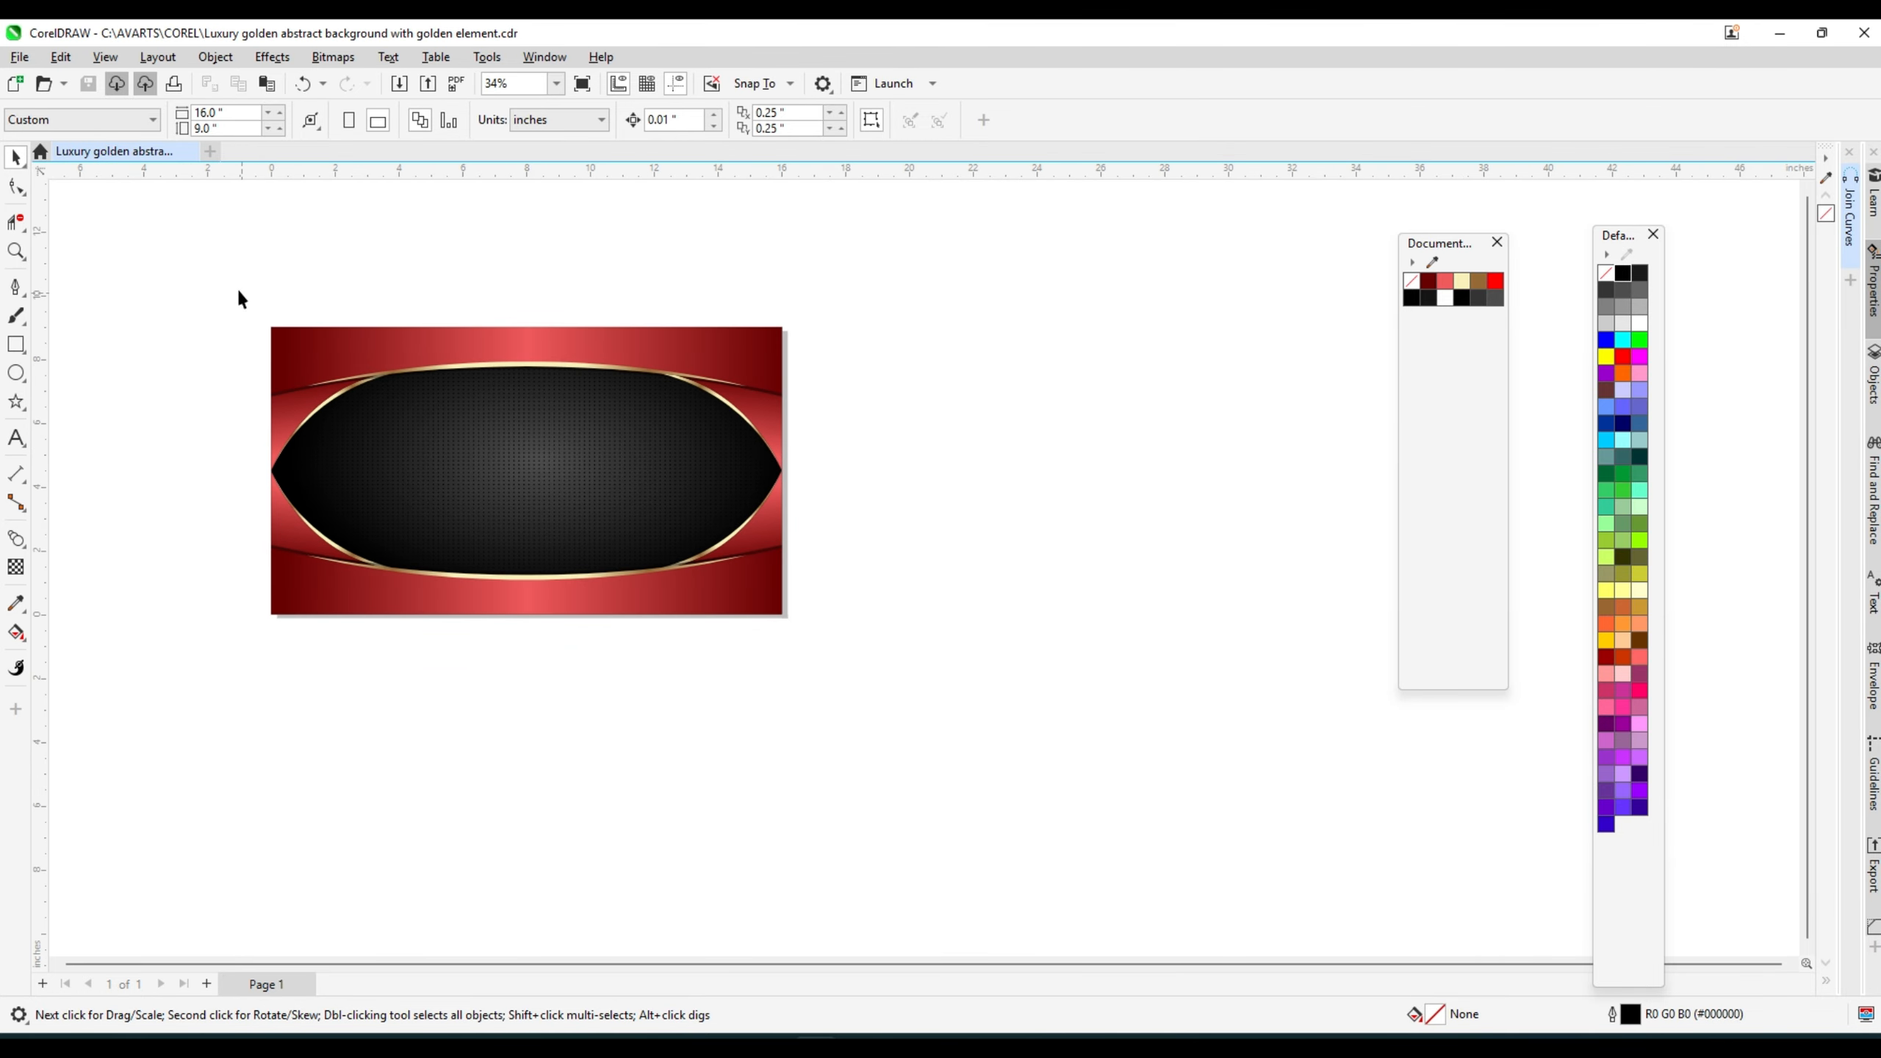
left_click_drag(834, 646, 885, 642)
left_click(937, 549)
key("shift+F4")
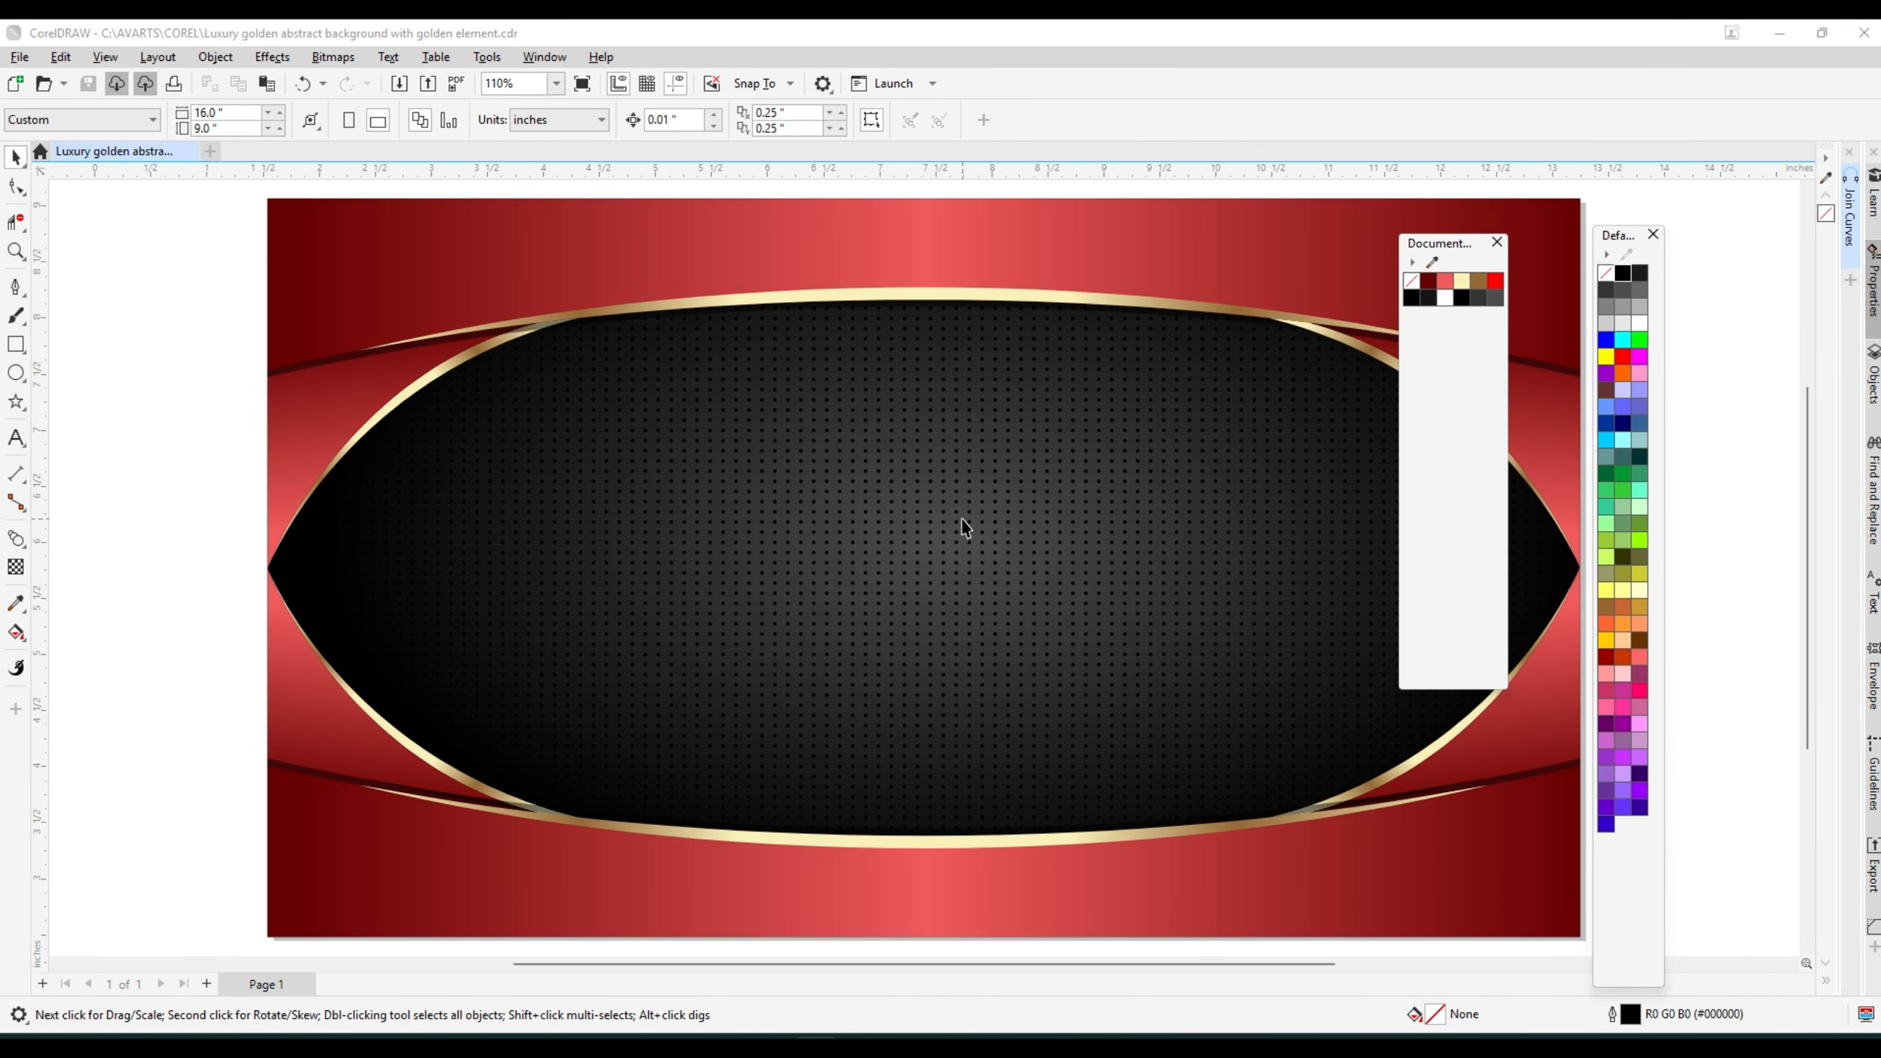
scroll(369, 443, "down", 4)
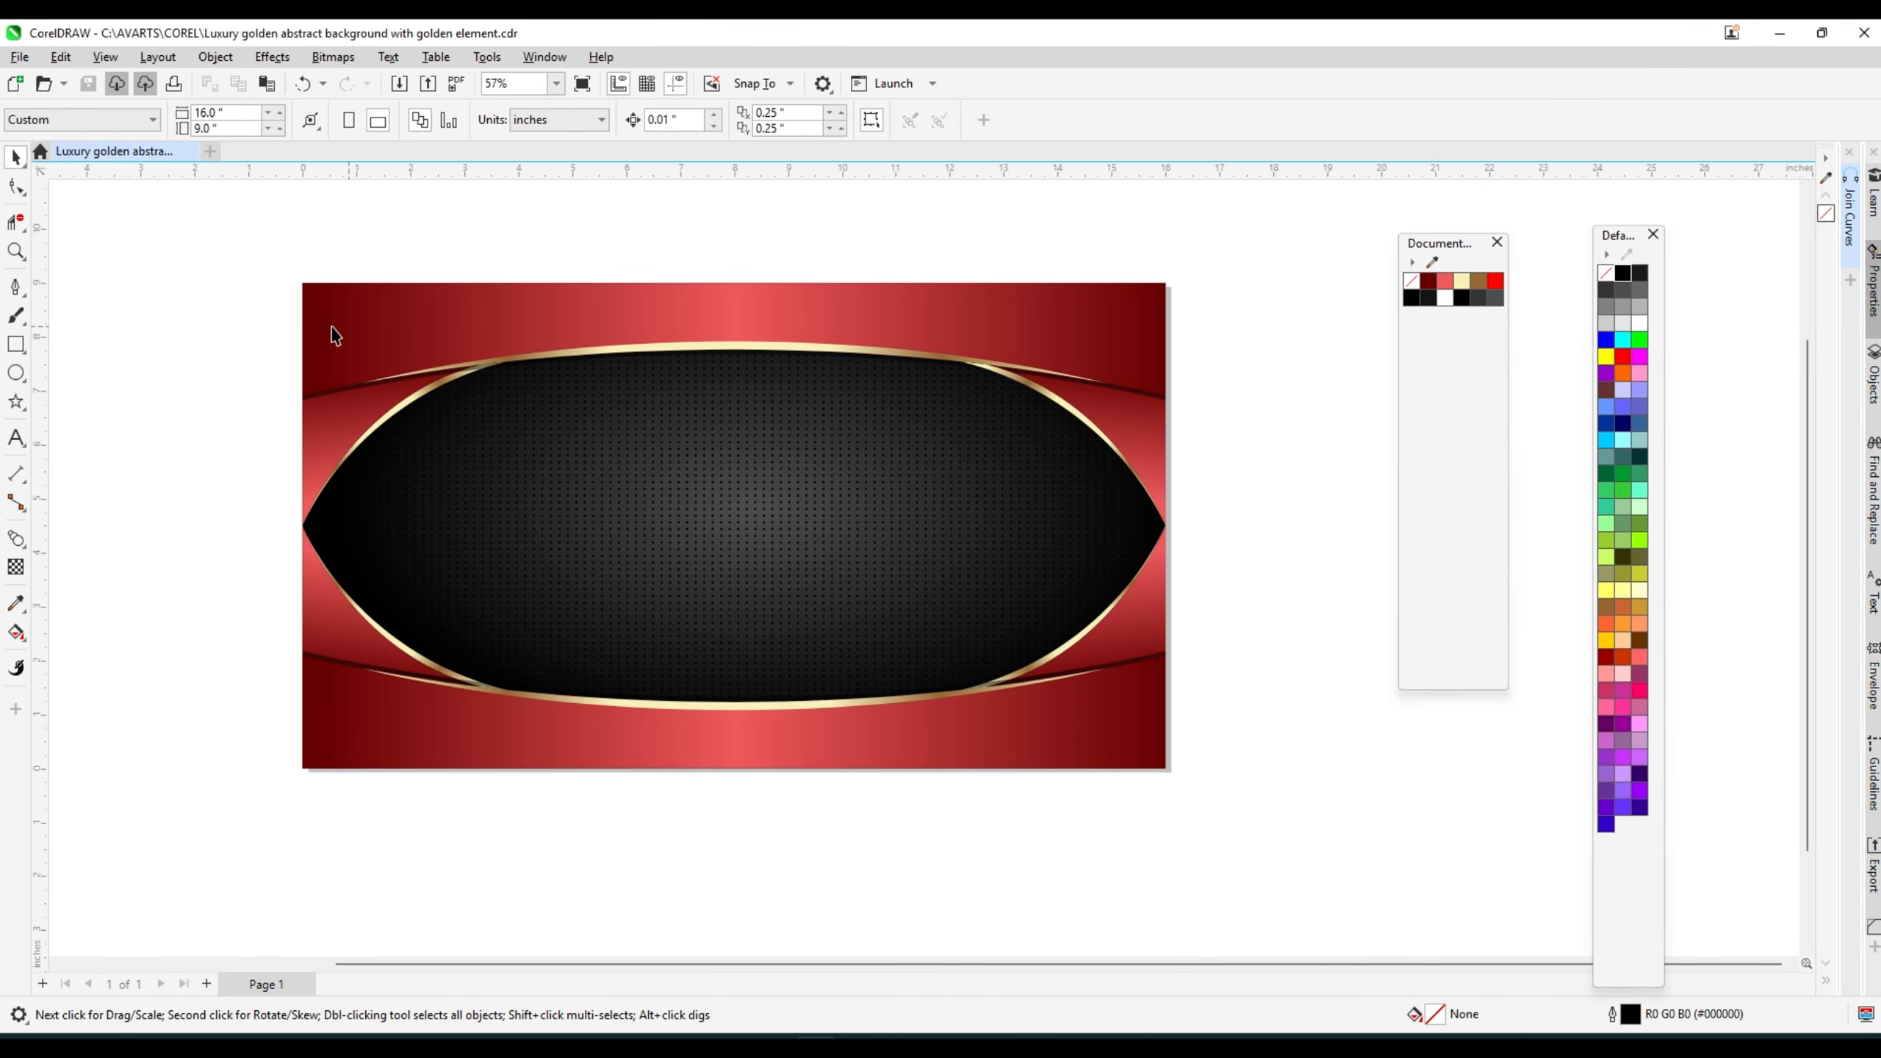
- Duplicate the whole artwork to its right, and copy that pair below to form a two-by-two grid
left_click_drag(153, 231, 1253, 818)
scroll(386, 466, "down", 2)
left_click_drag(414, 451, 1025, 449)
scroll(664, 376, "down", 1)
left_click_drag(264, 248, 1527, 697)
left_click_drag(1242, 368, 1243, 635)
left_click(1207, 323)
- Recolour the fountain fill of the upper-right copy's top band with a blue centre and navy ends
scroll(1223, 360, "up", 2)
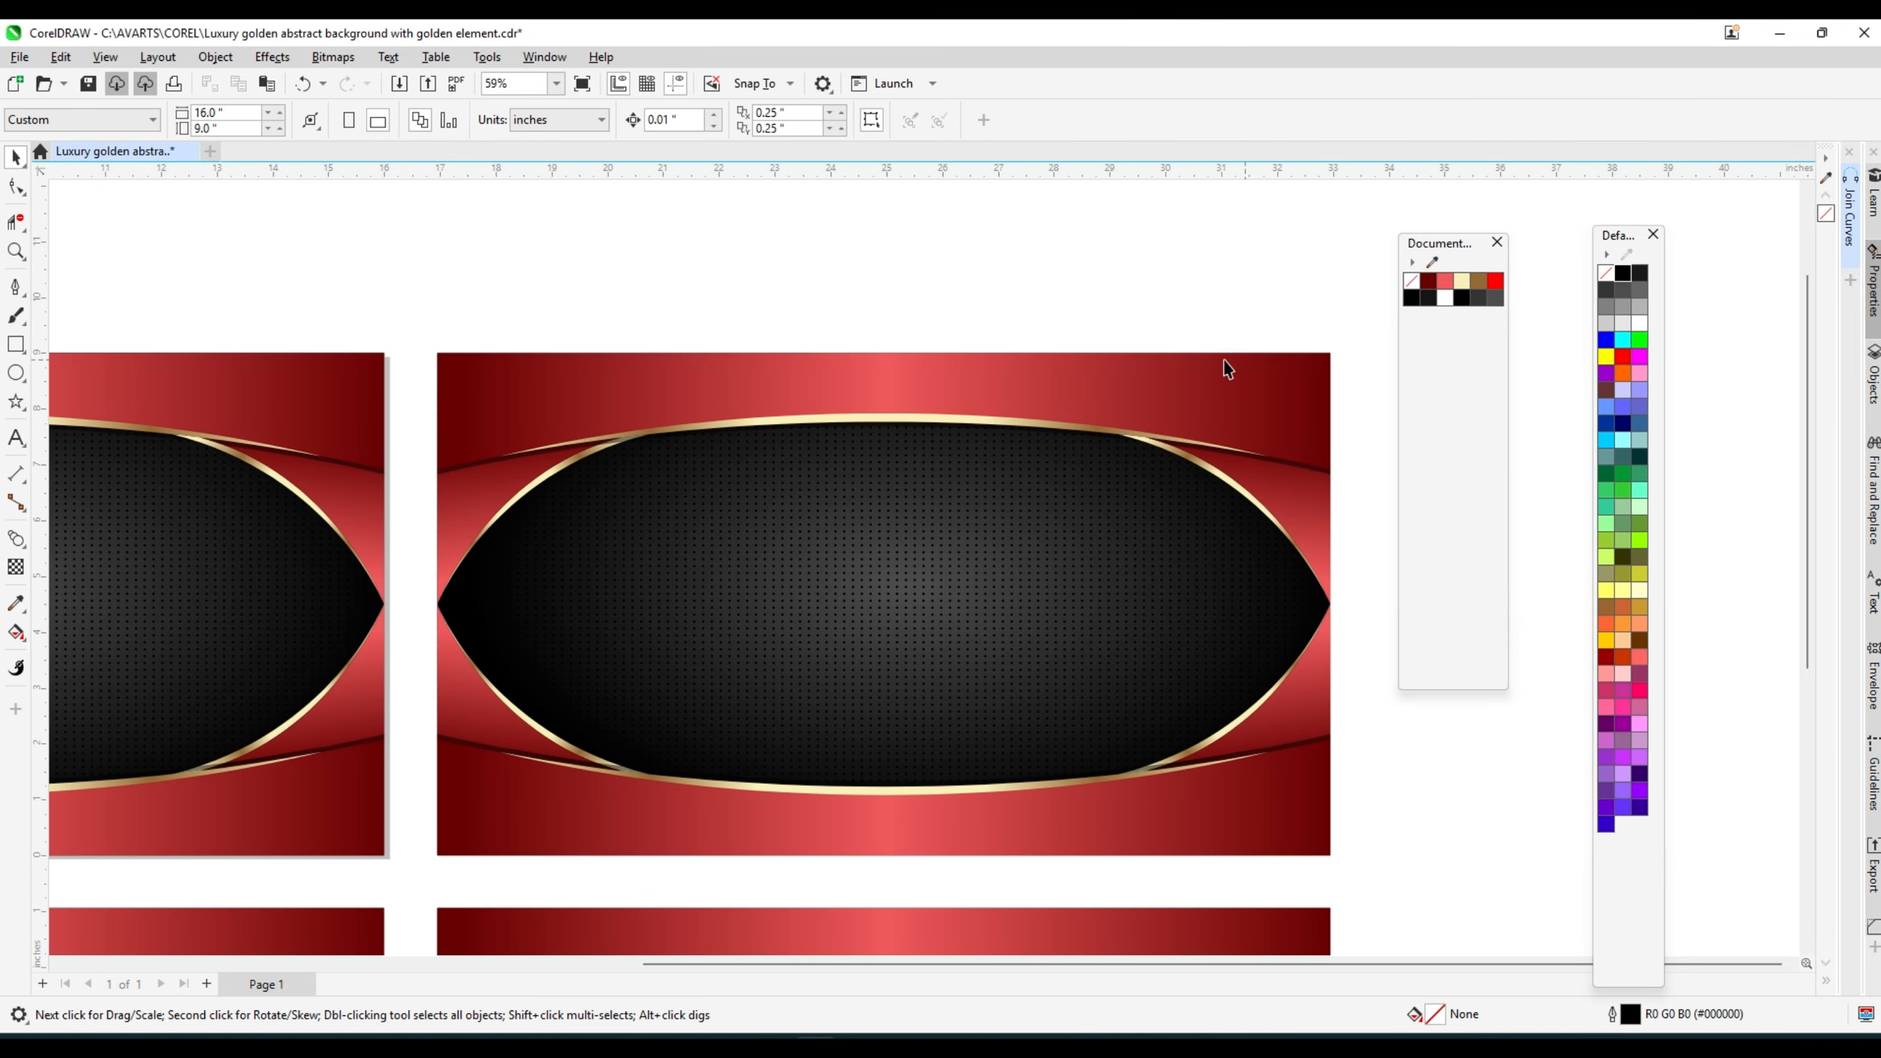
left_click(885, 367)
left_click(18, 631)
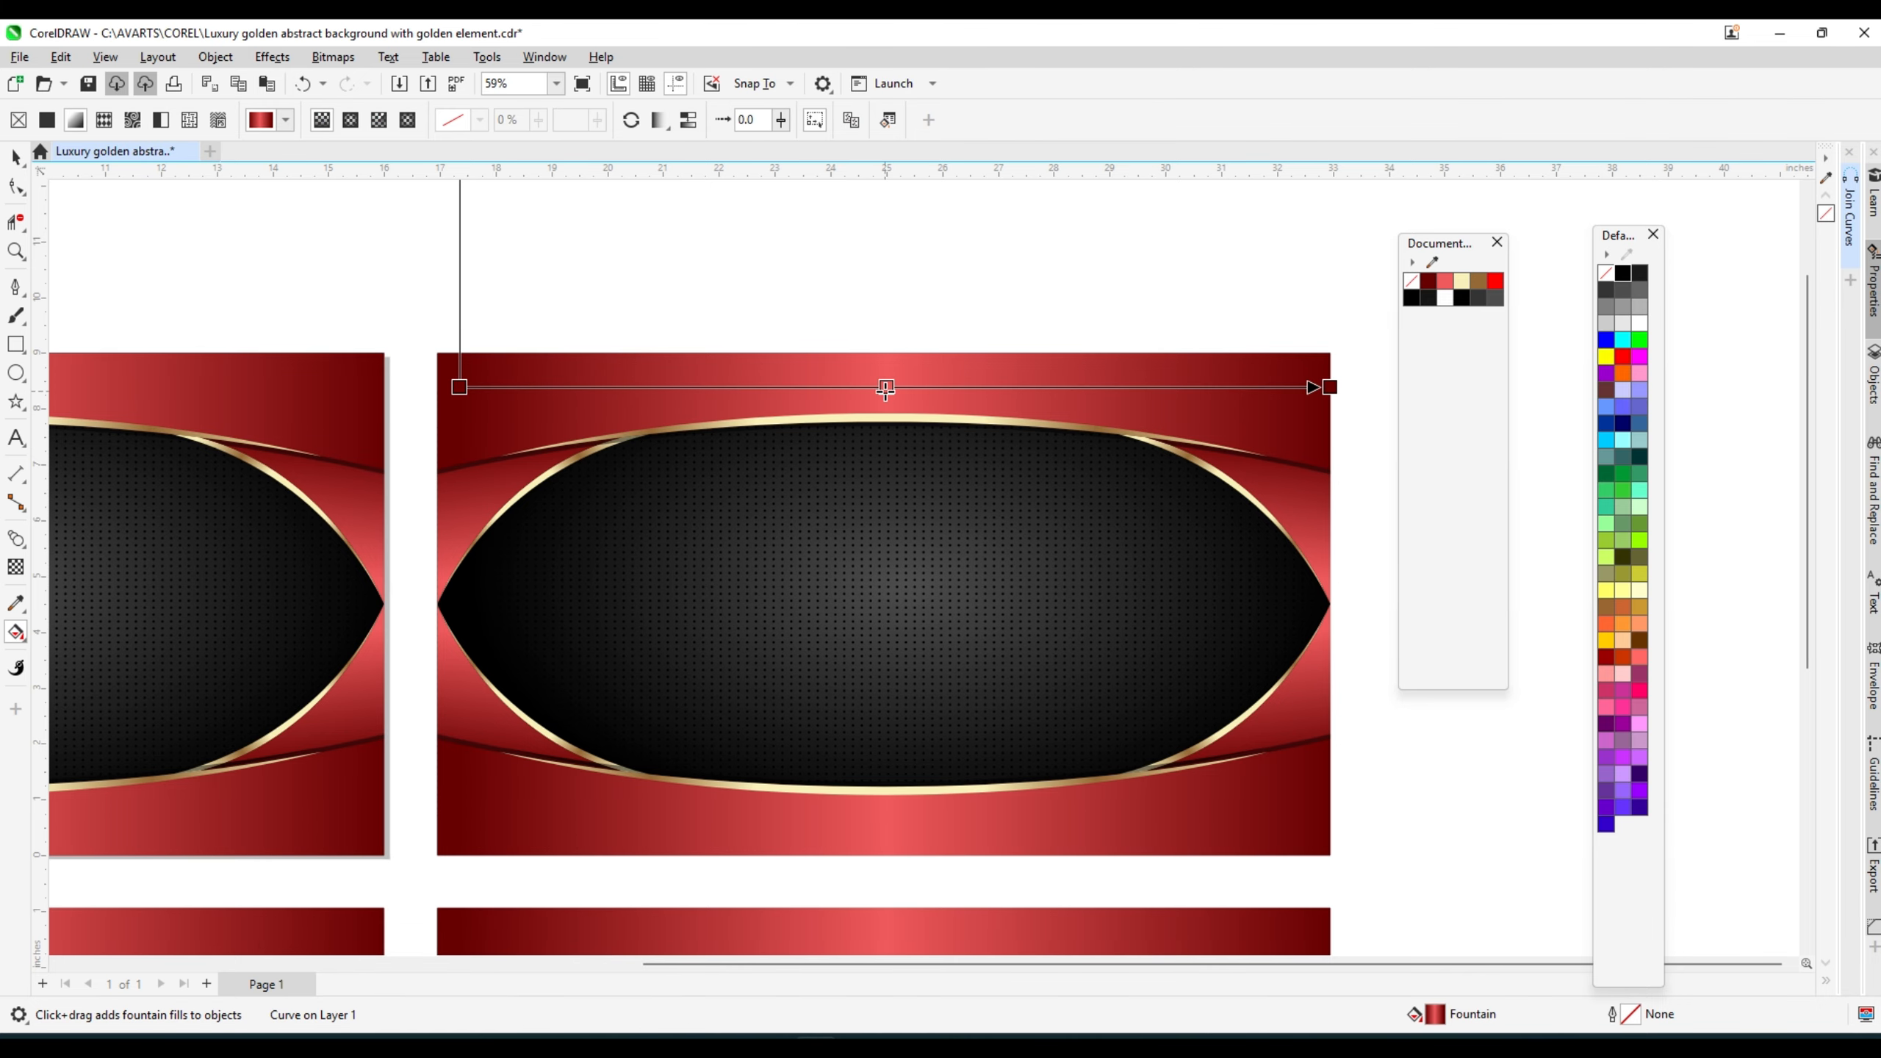
left_click(885, 387)
left_click(1612, 415)
left_click_drag(1619, 424, 1329, 386)
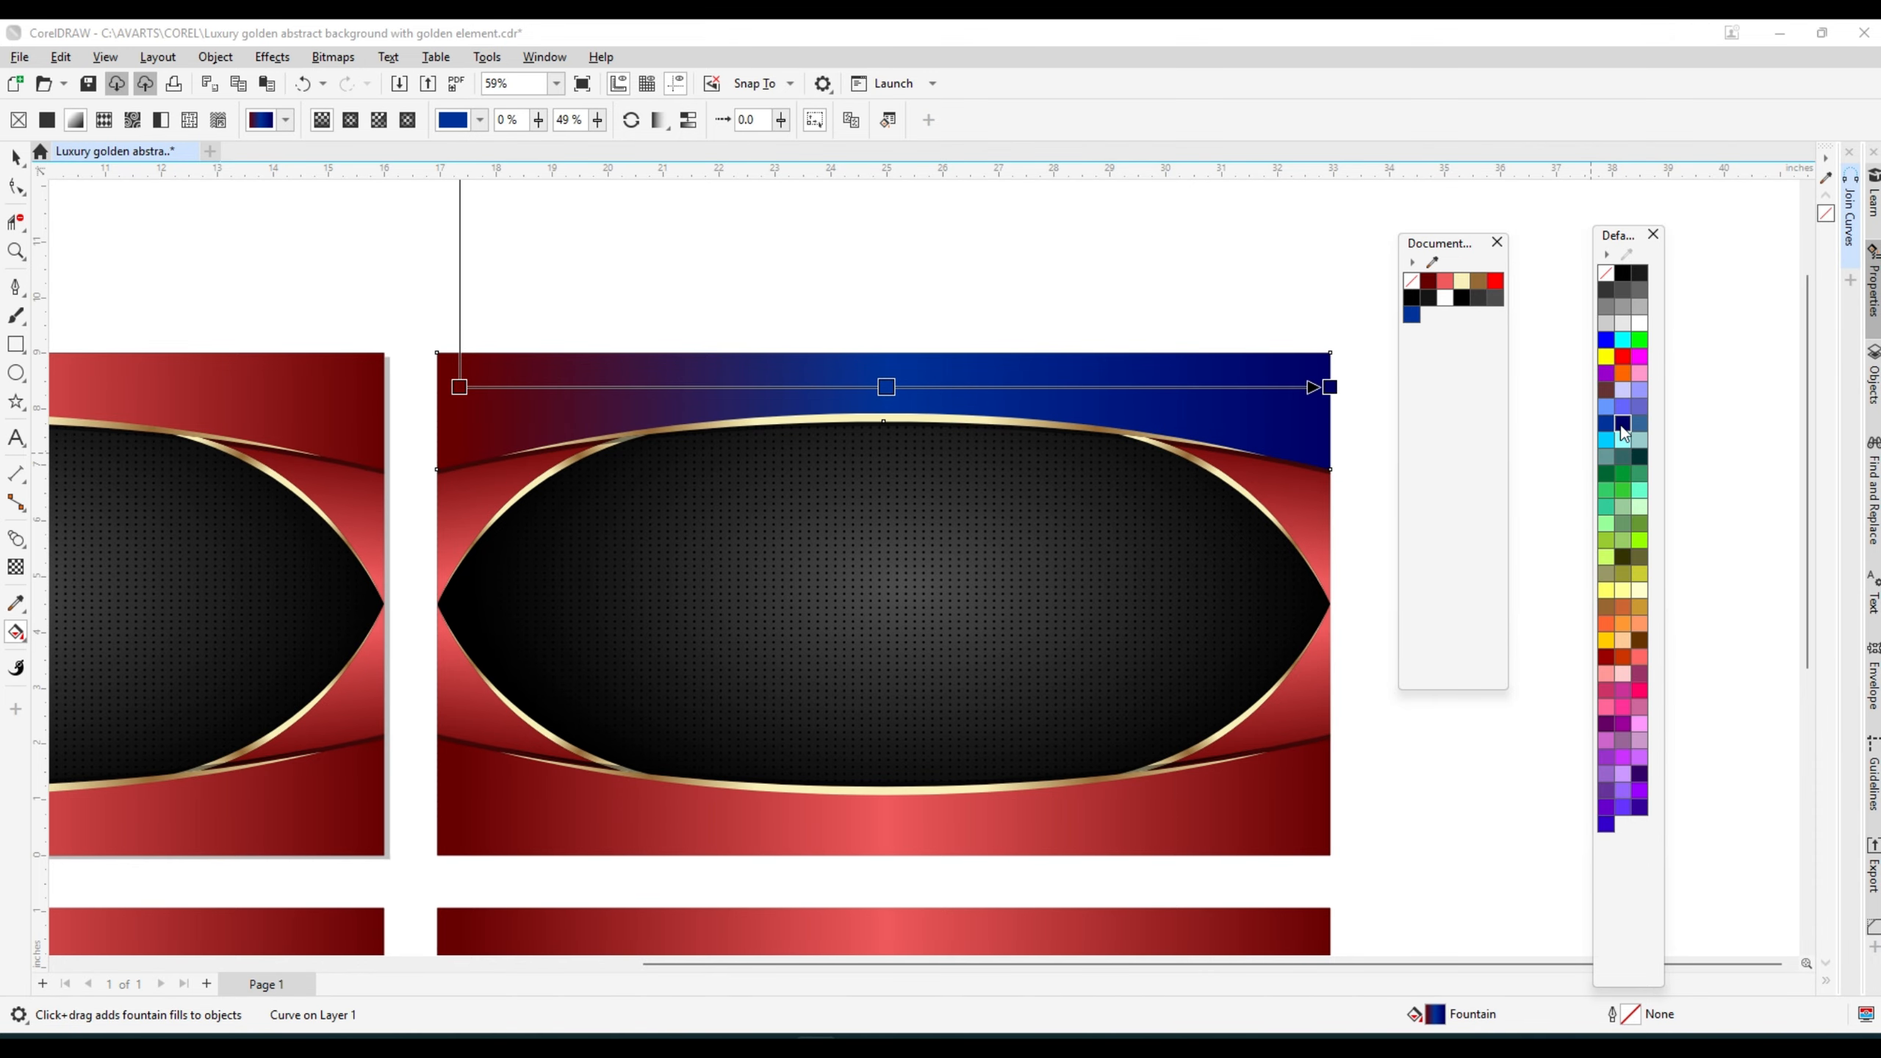
left_click_drag(459, 388, 459, 387)
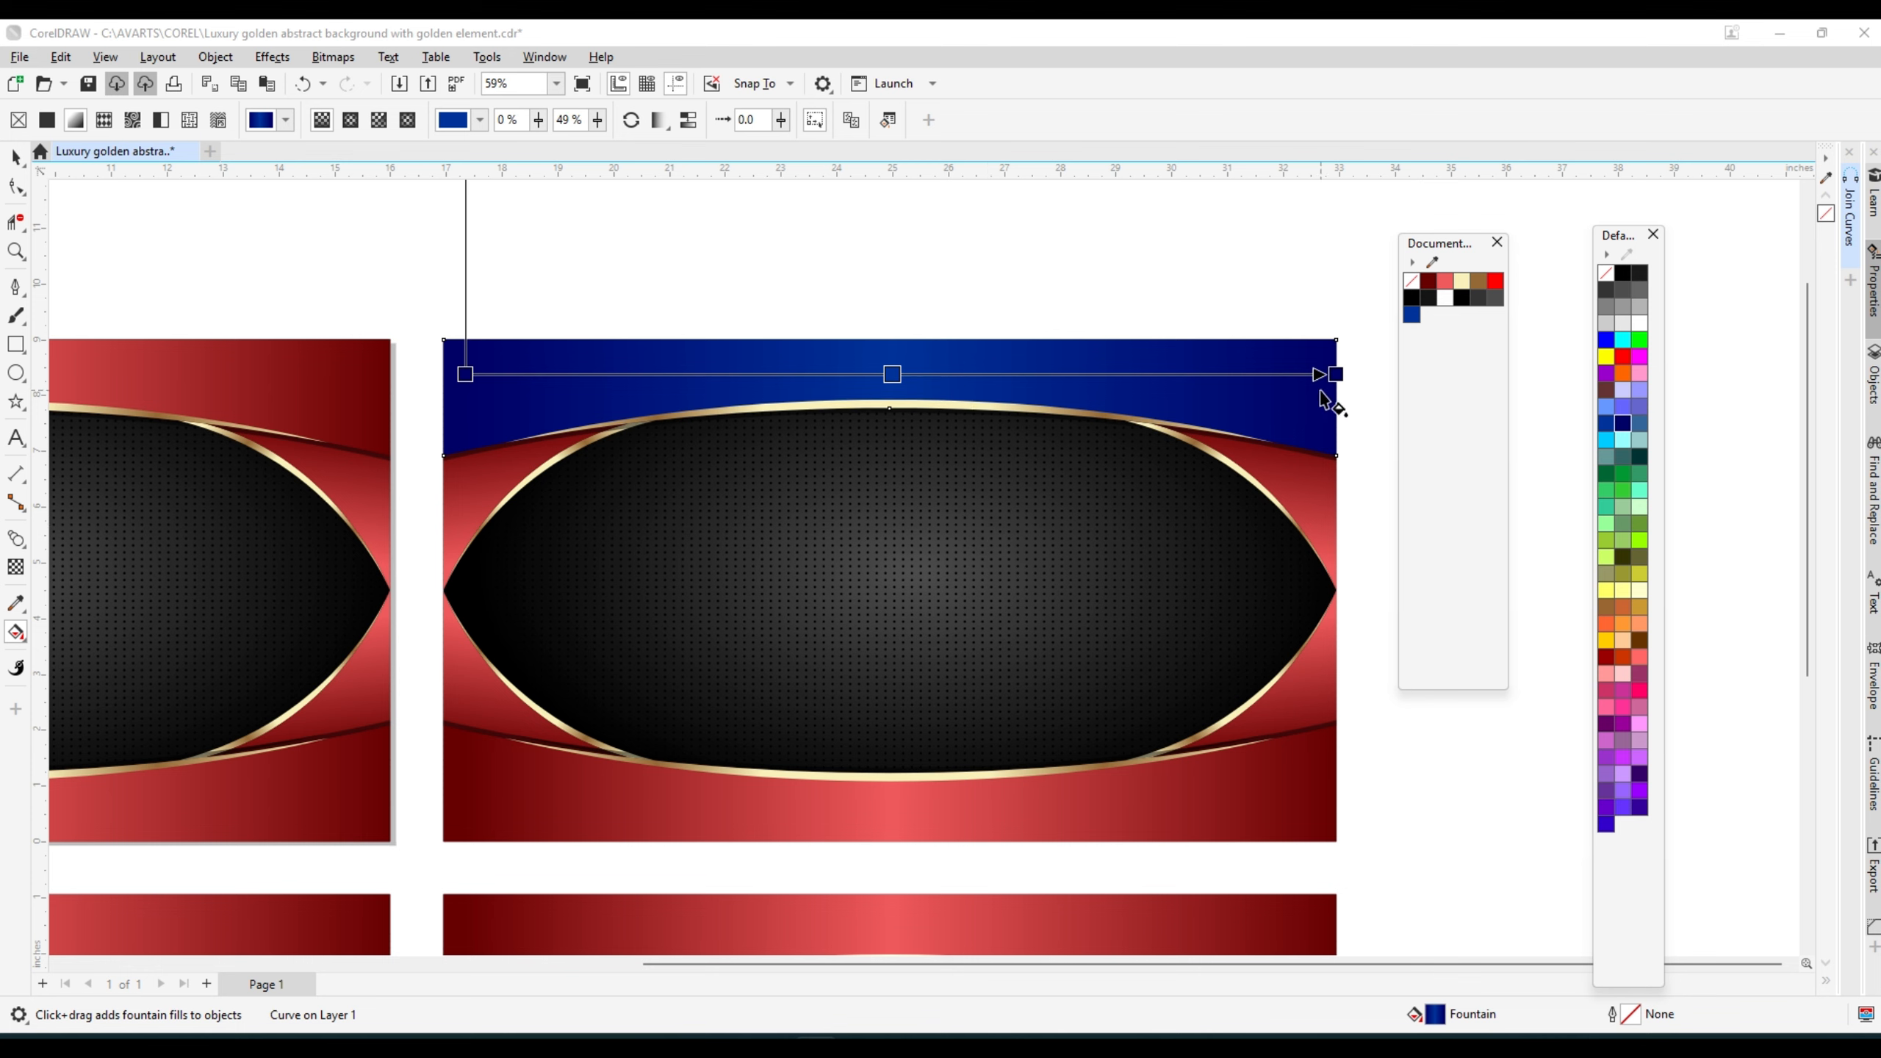
- Change both end colours of the blue top band's fountain fill to a deeper navy shade
left_click(1335, 374)
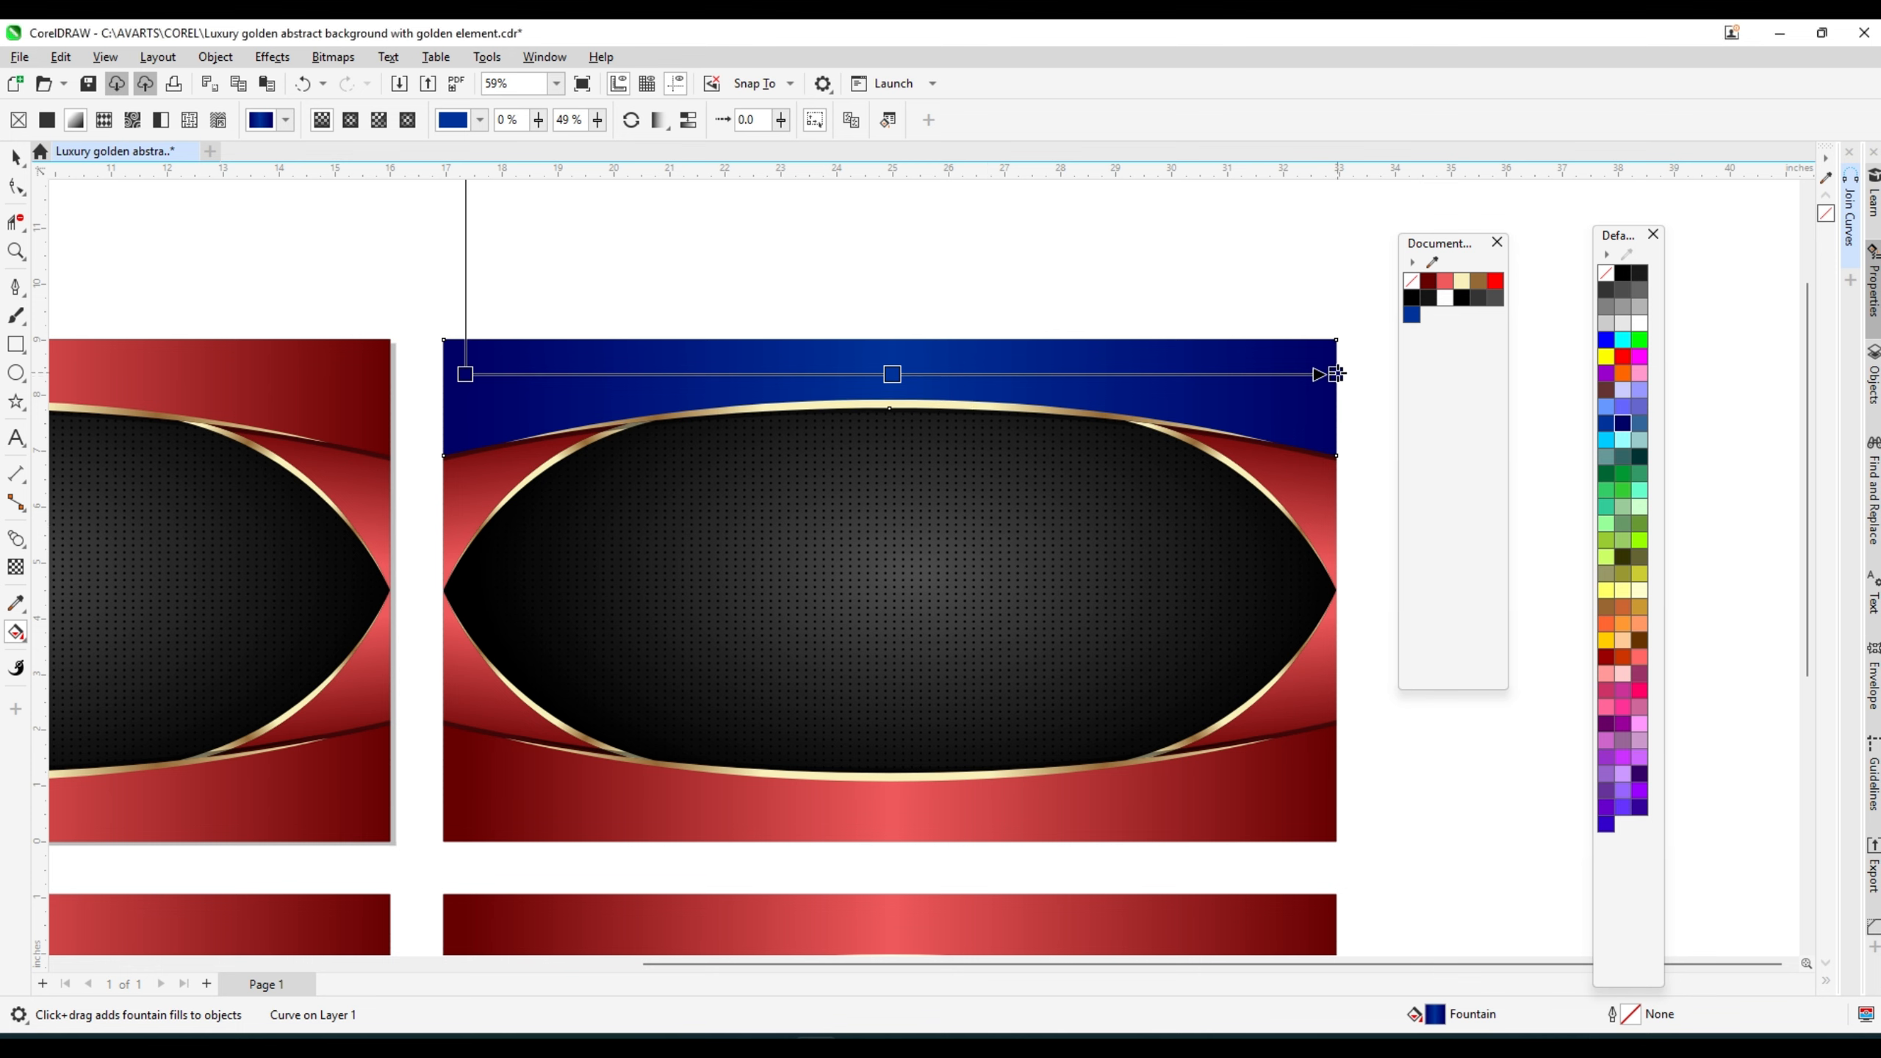
left_click(1623, 424)
left_click(1694, 496)
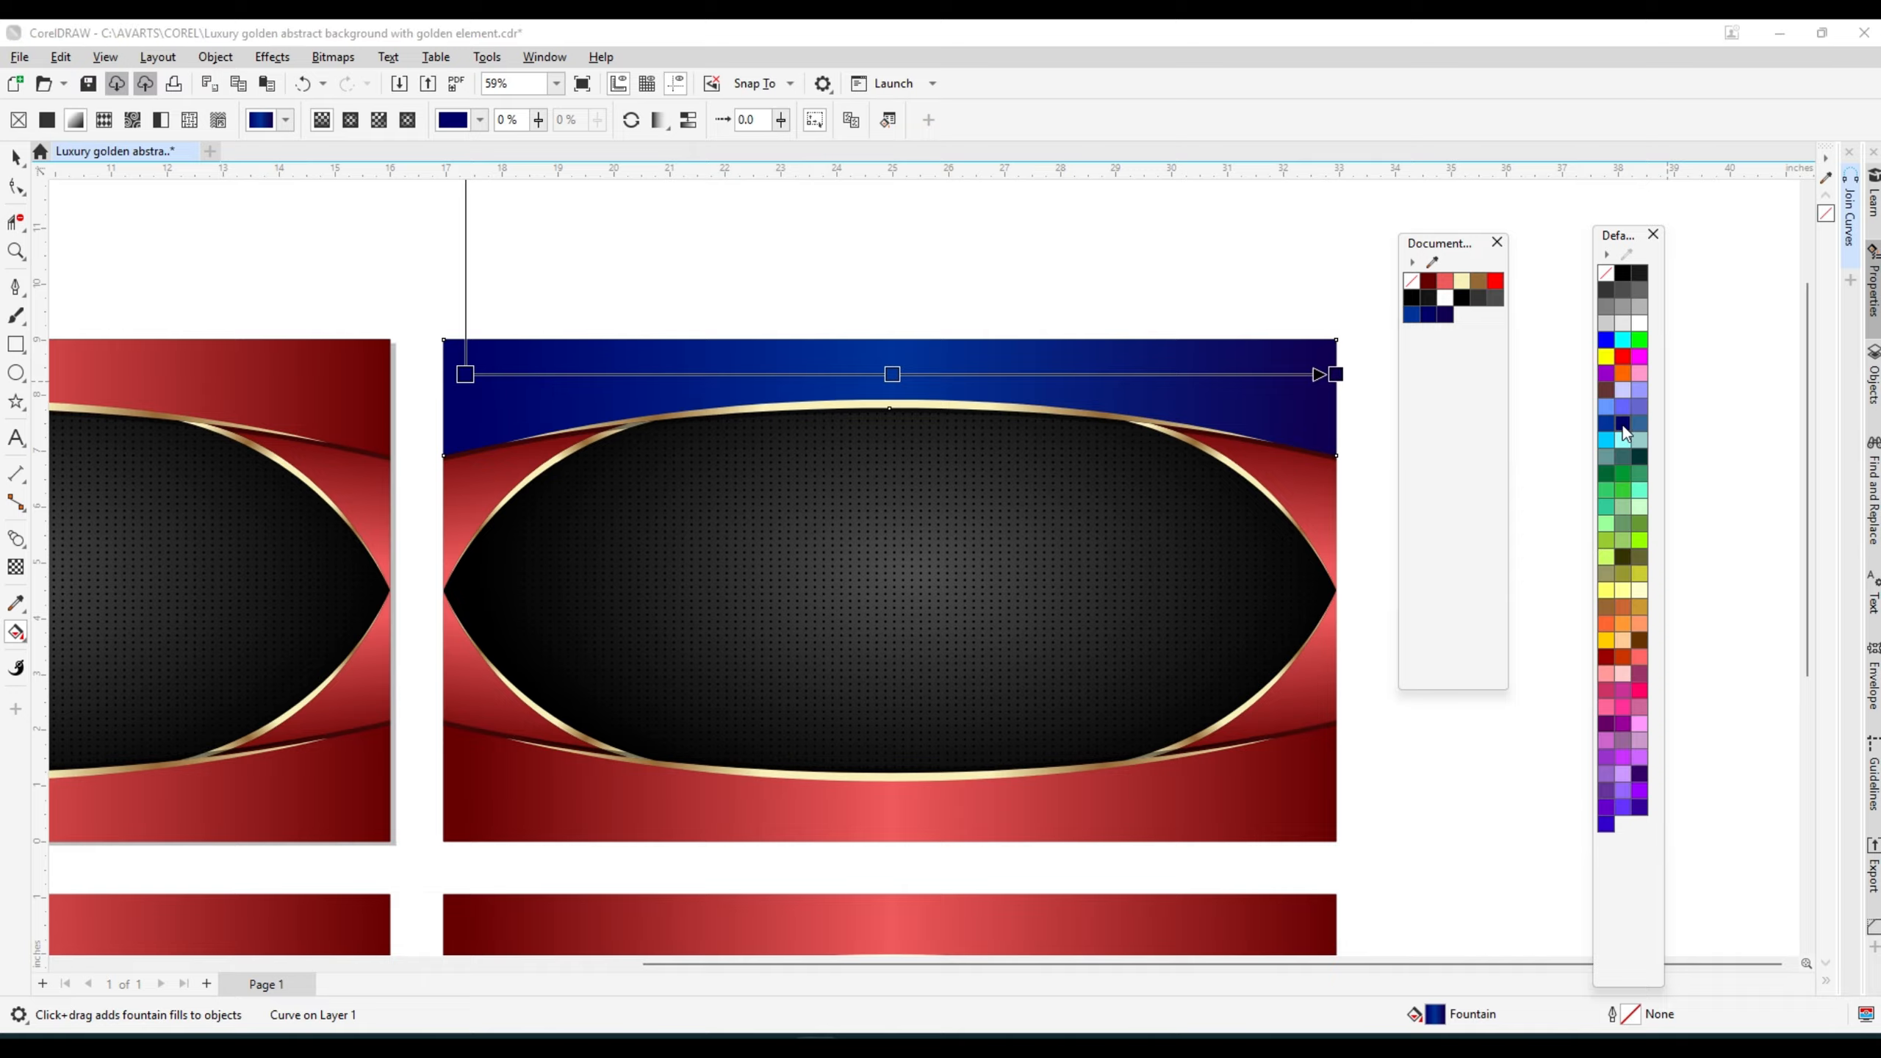
left_click(1622, 425)
left_click(1695, 486)
left_click(14, 157)
scroll(933, 260, "down", 1)
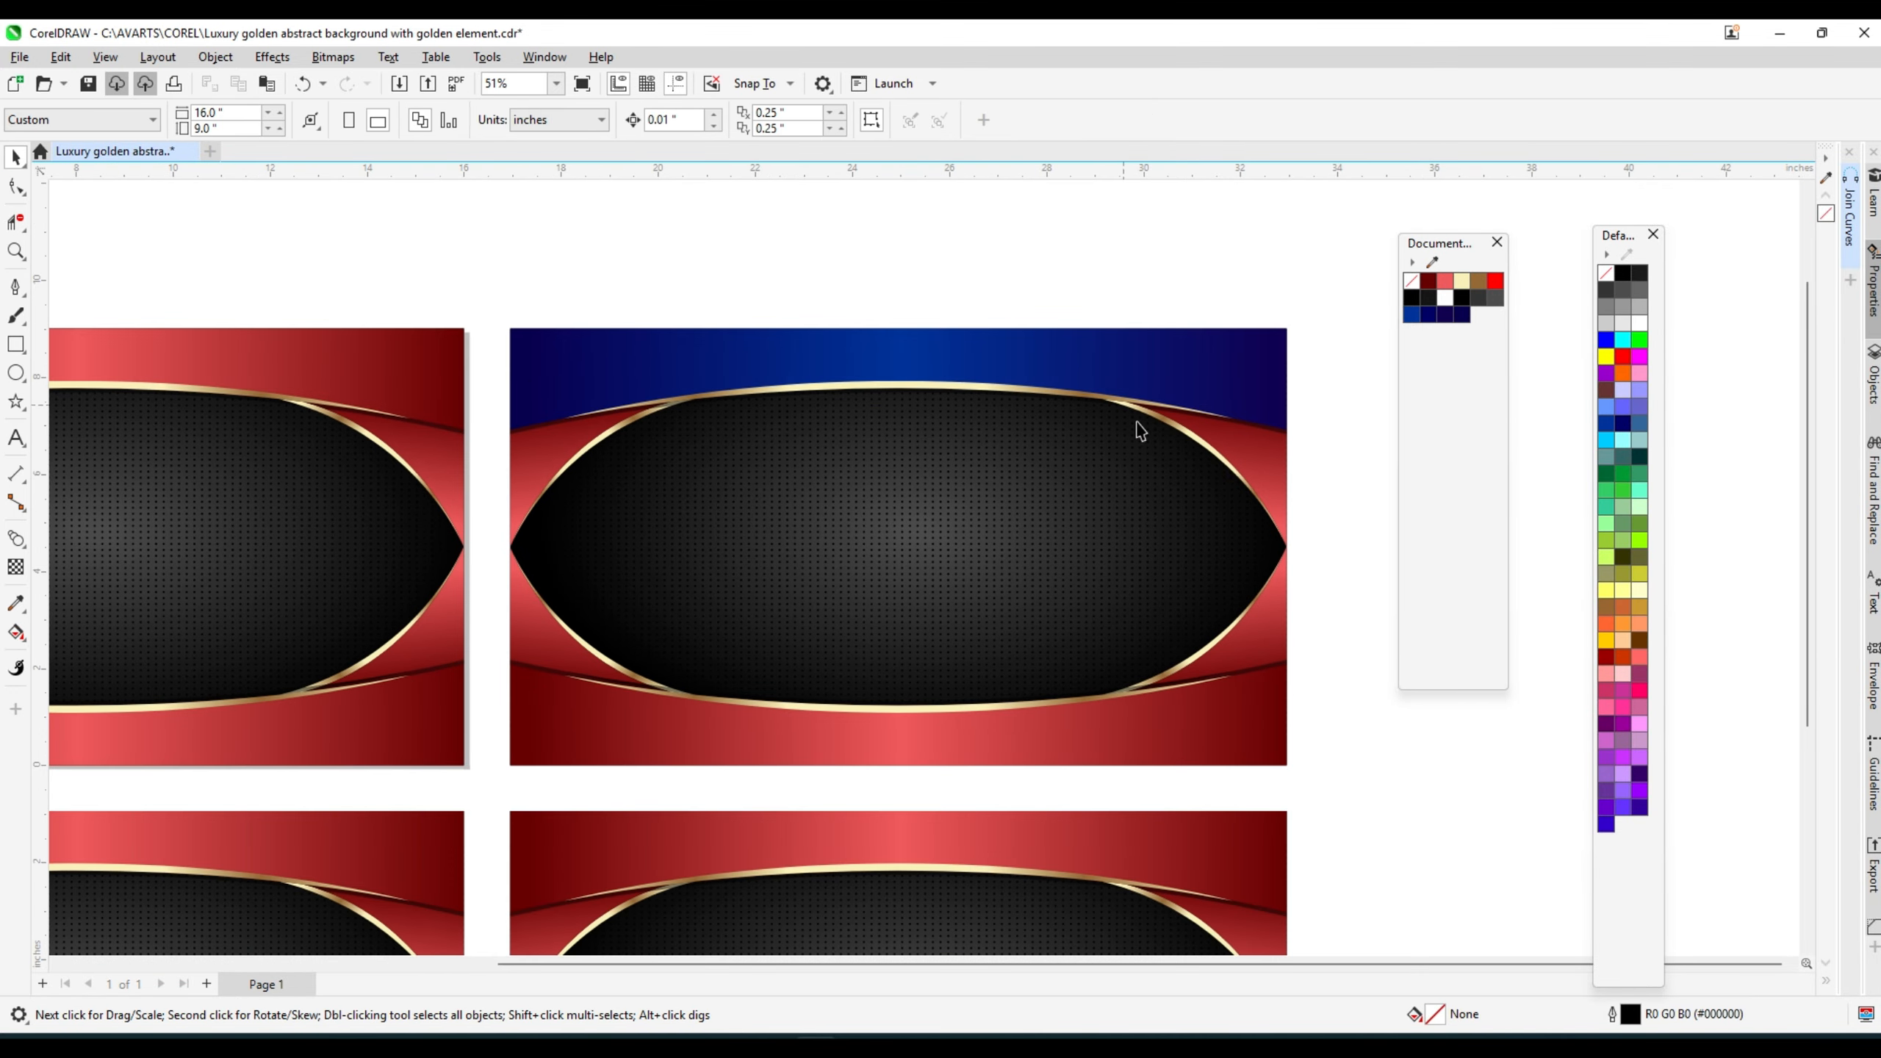
- Copy the outline pen, outline colour and fill from the blue top band to the bottom band of the same copy
left_click(1133, 738)
left_click(61, 56)
left_click(141, 248)
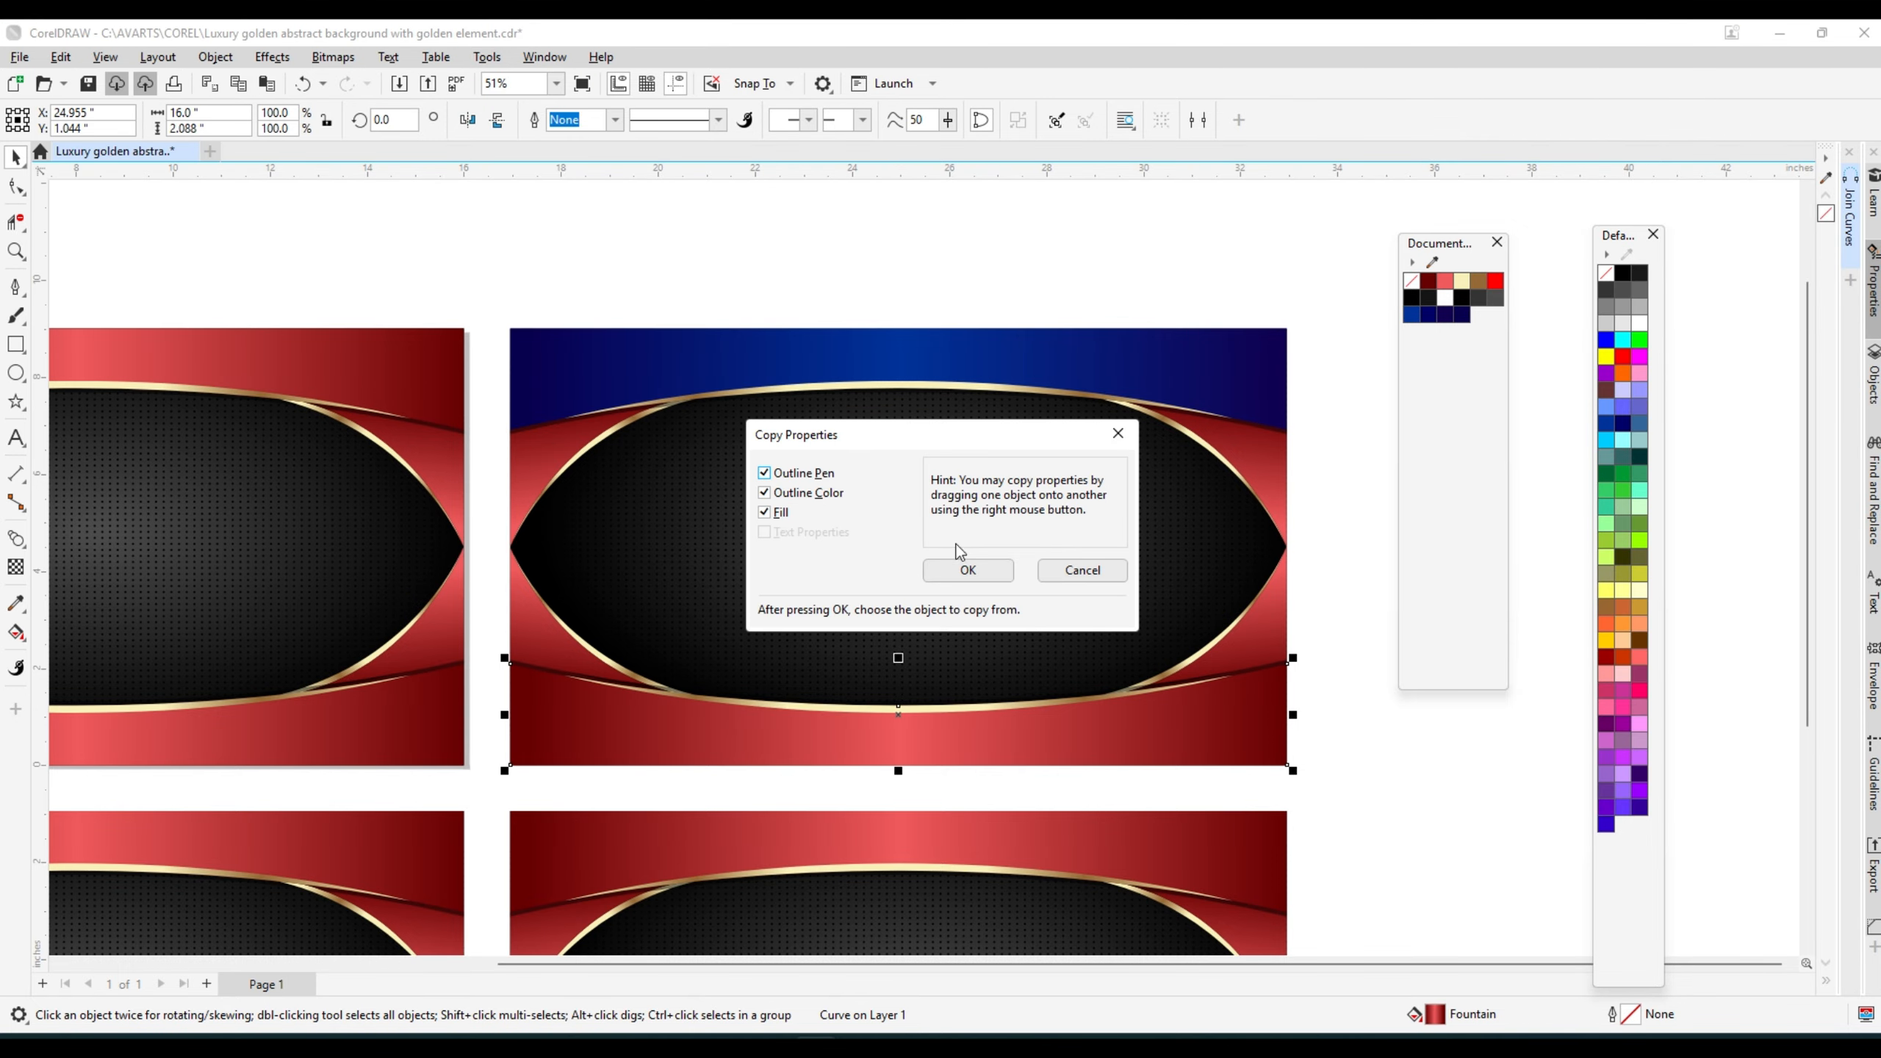
left_click(967, 570)
left_click(943, 354)
left_click(892, 230)
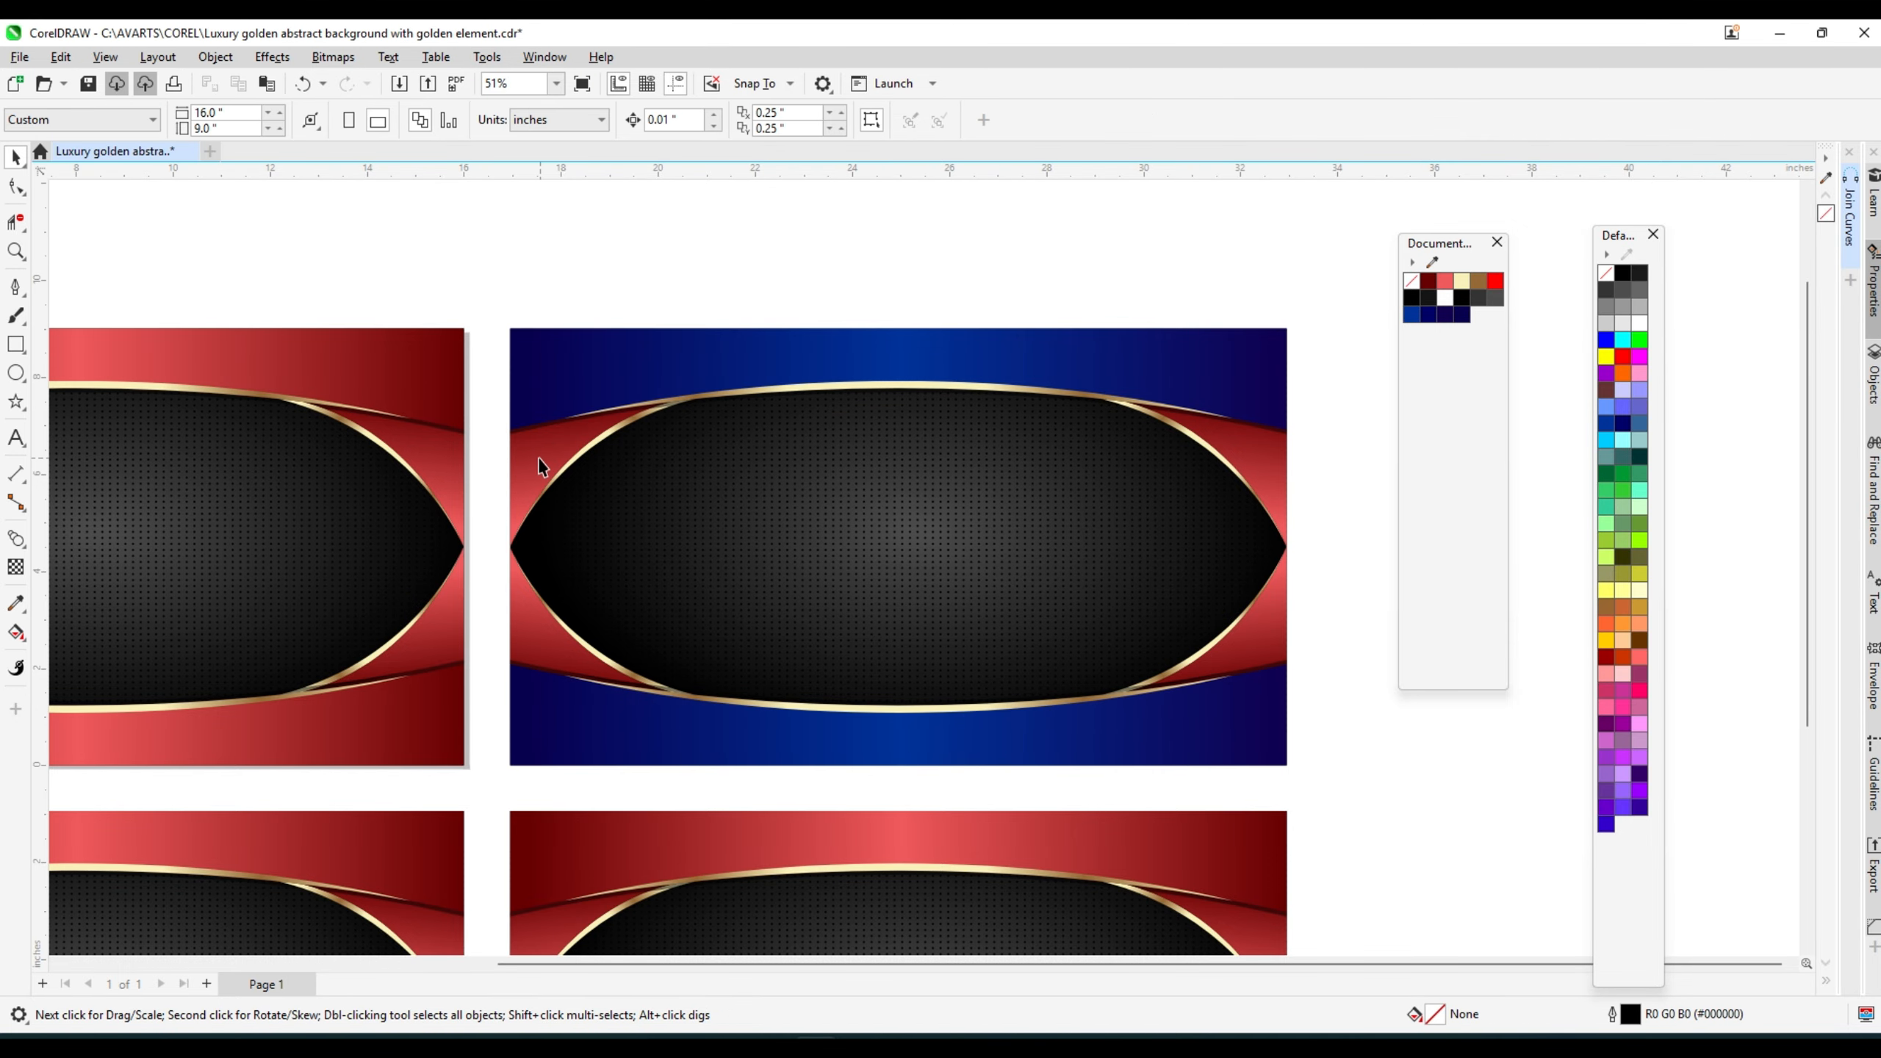
- Select the four red corner shapes of the blue copy and copy the top band's blue fountain fill to them
left_click(537, 457)
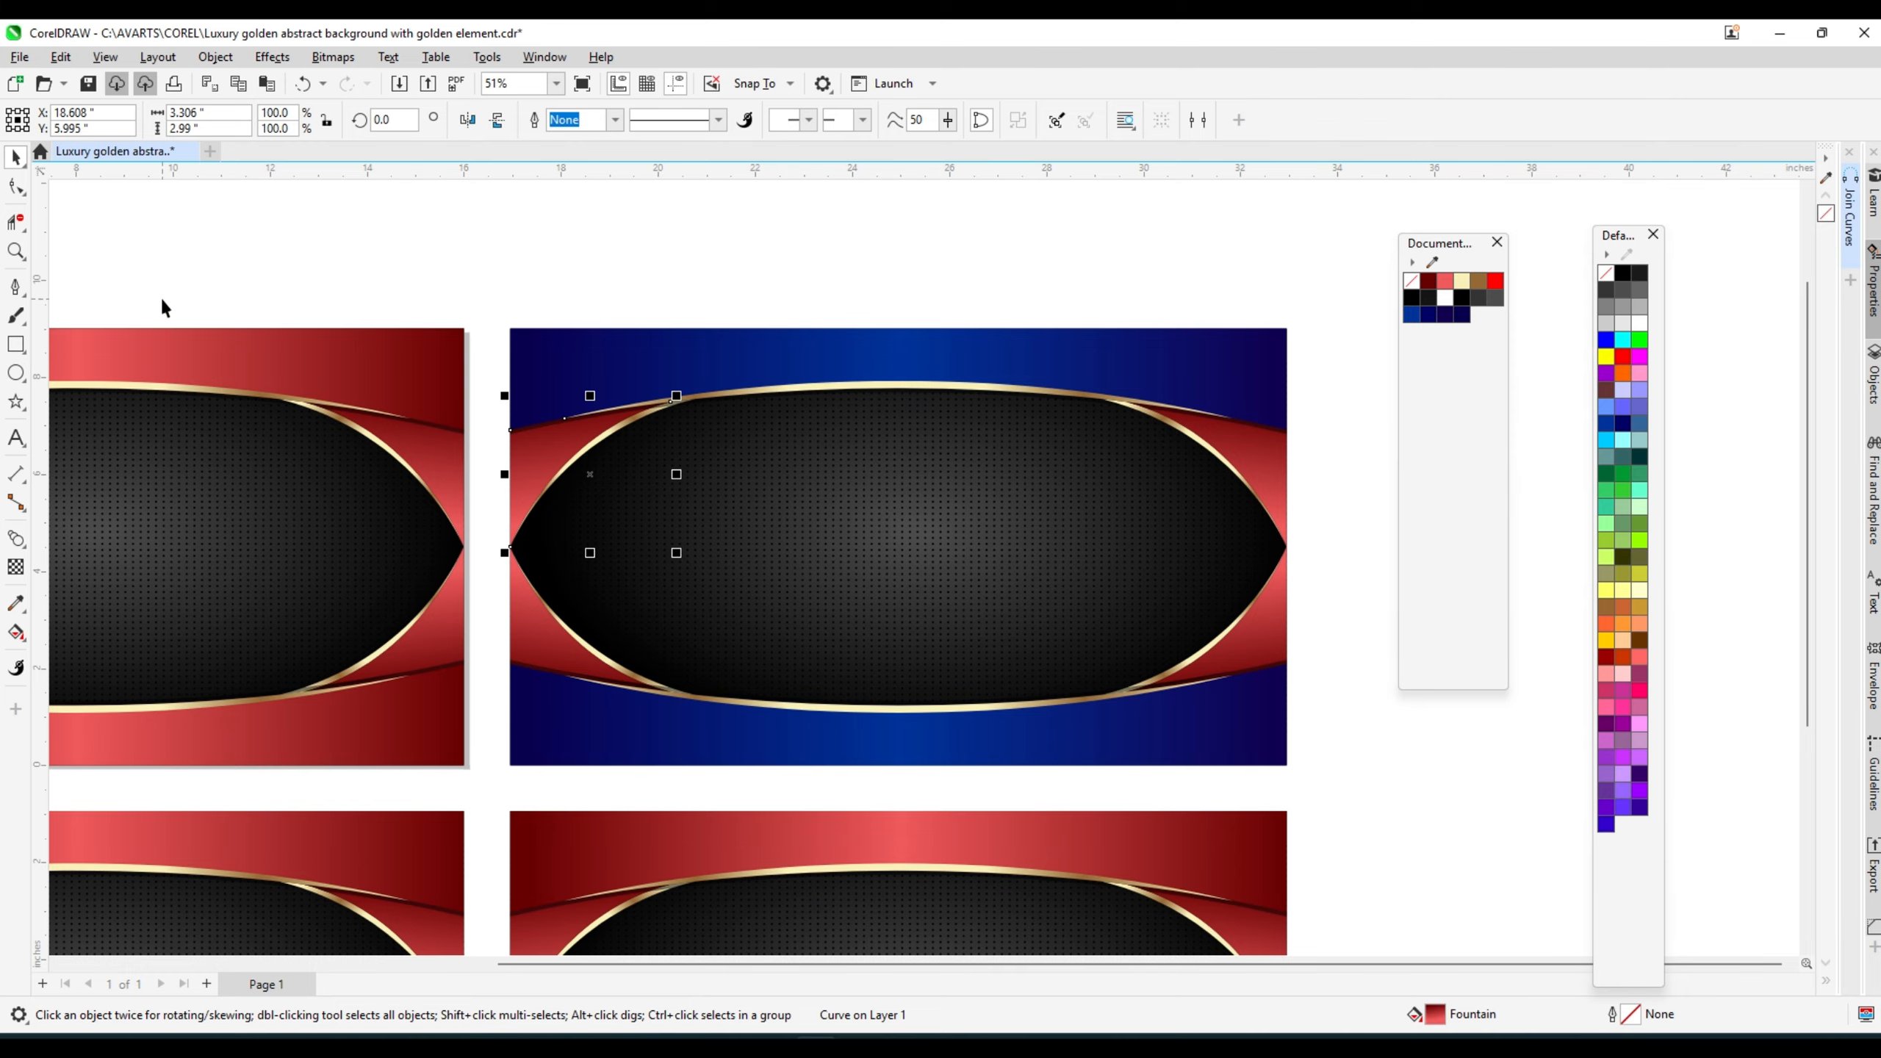
left_click(540, 638, "shift")
left_click(1245, 457, "shift")
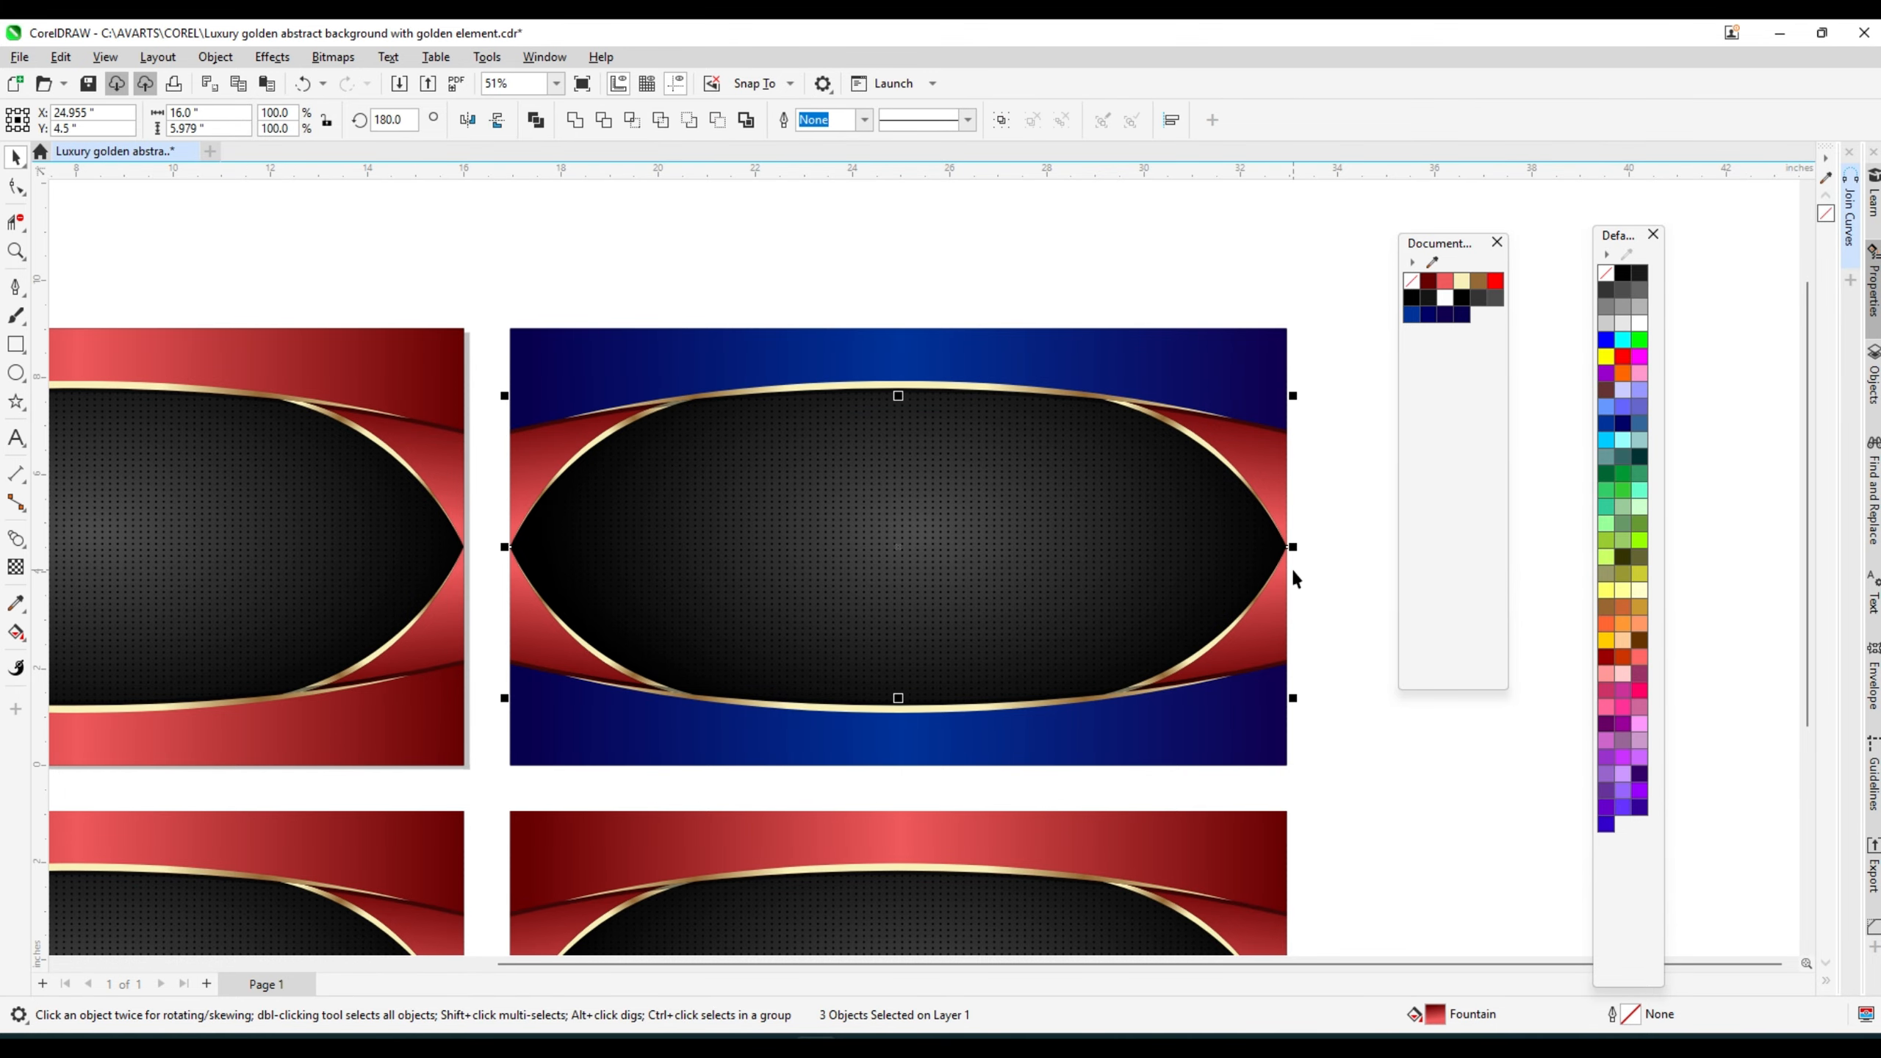
left_click(839, 354)
left_click(1198, 450)
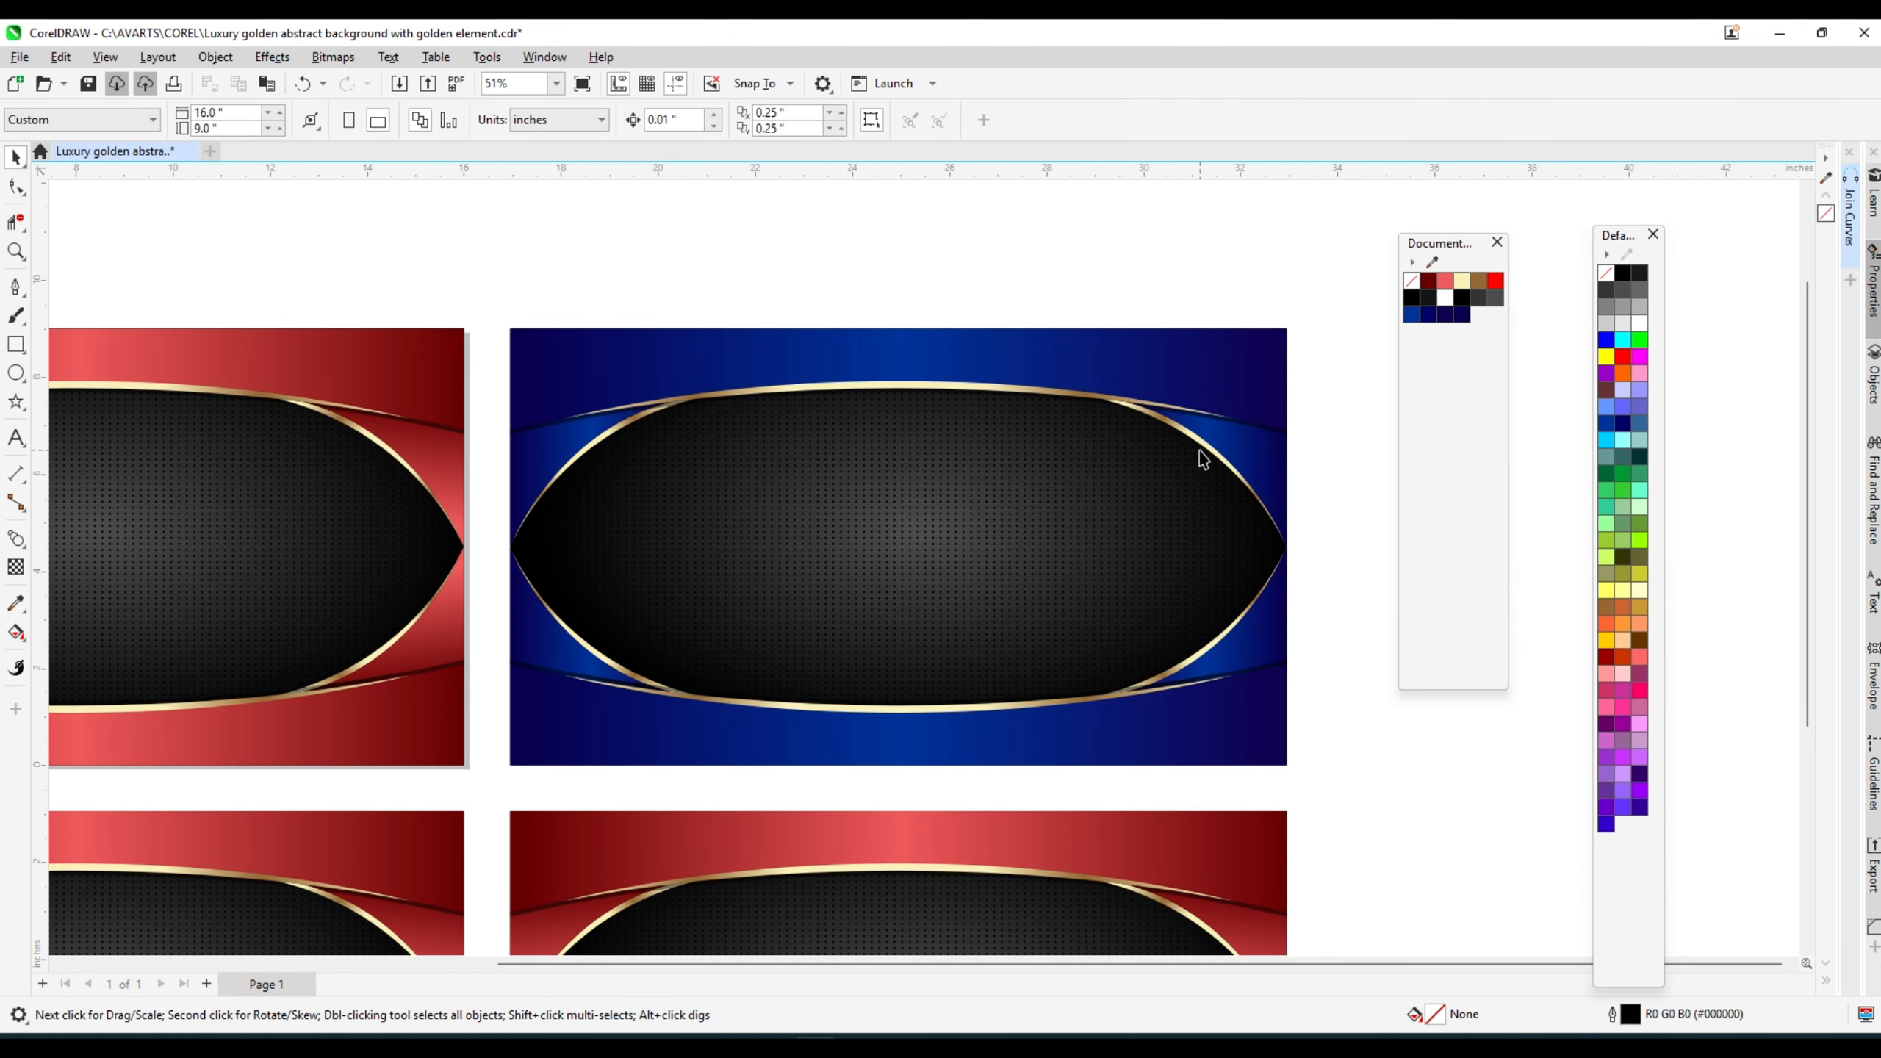
- Redirect the fountain fills of the blue copy's four corner shapes so each gradient runs steeply along its corner
left_click(15, 638)
scroll(1185, 453, "up", 2)
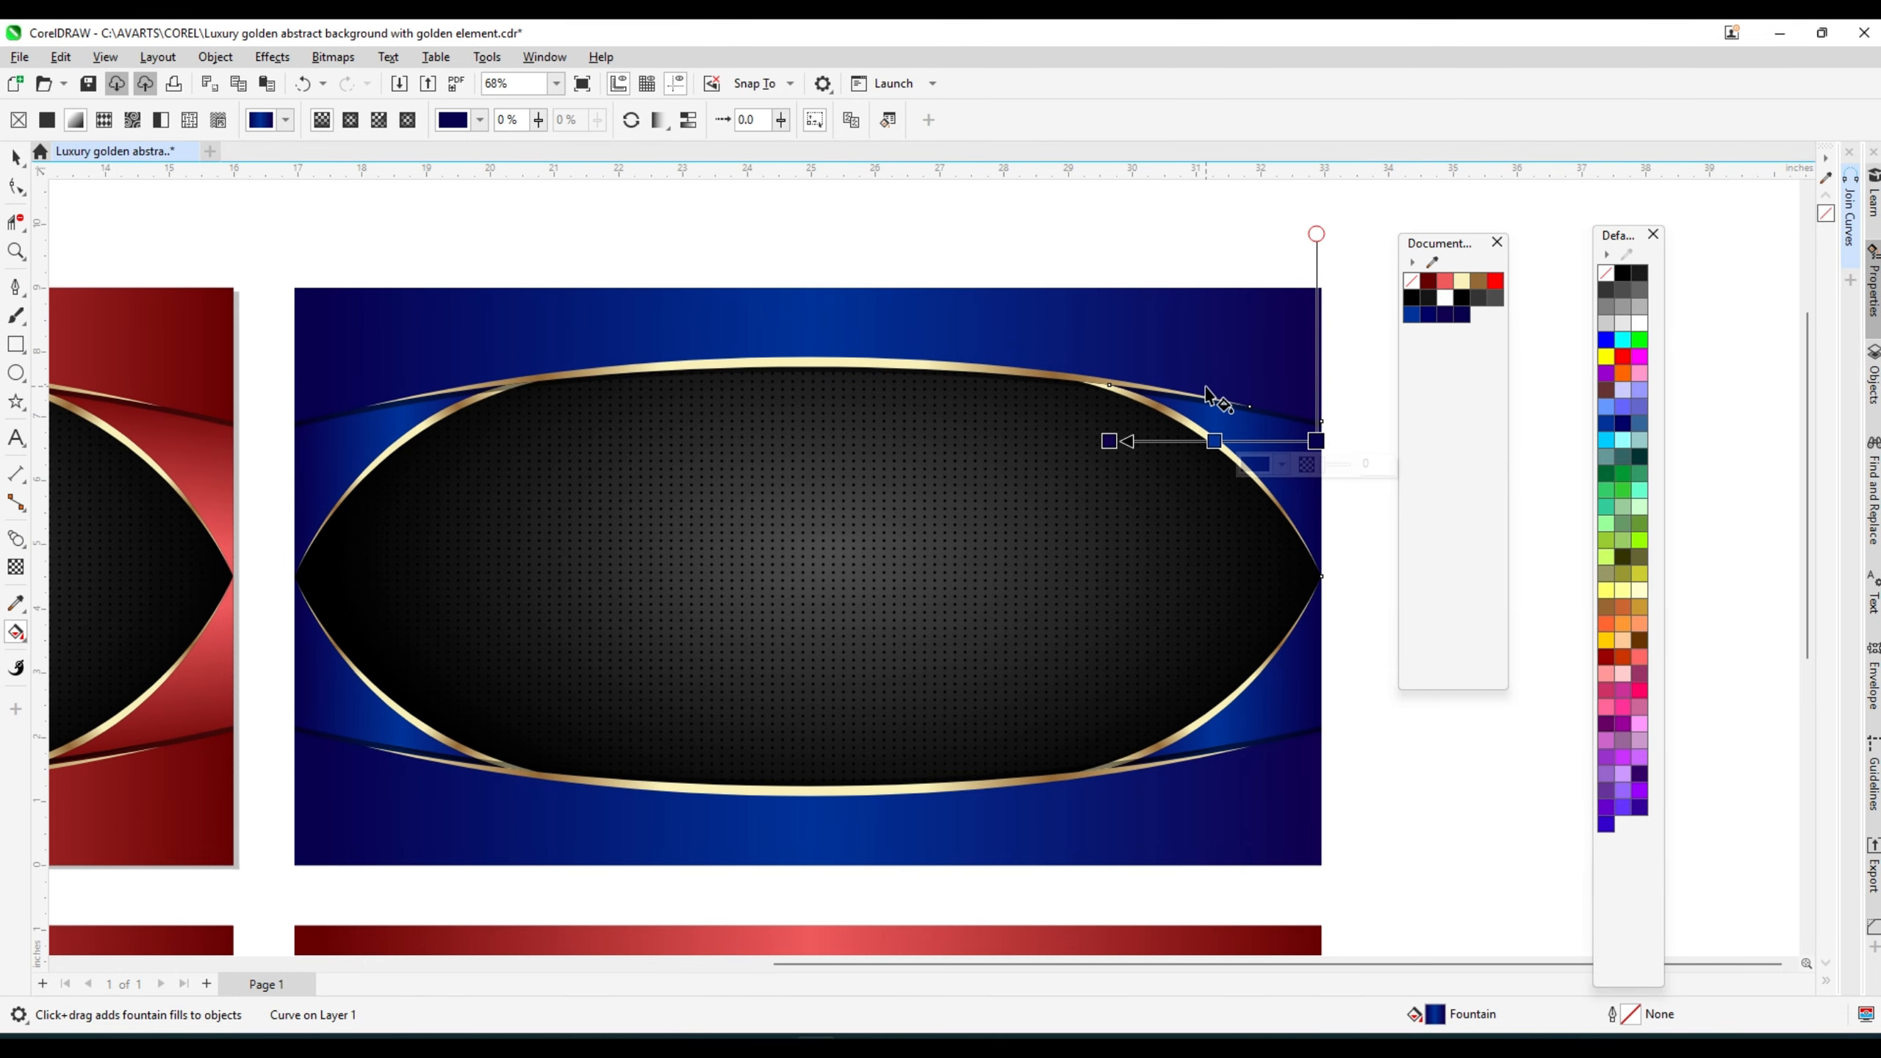
left_click(1283, 711)
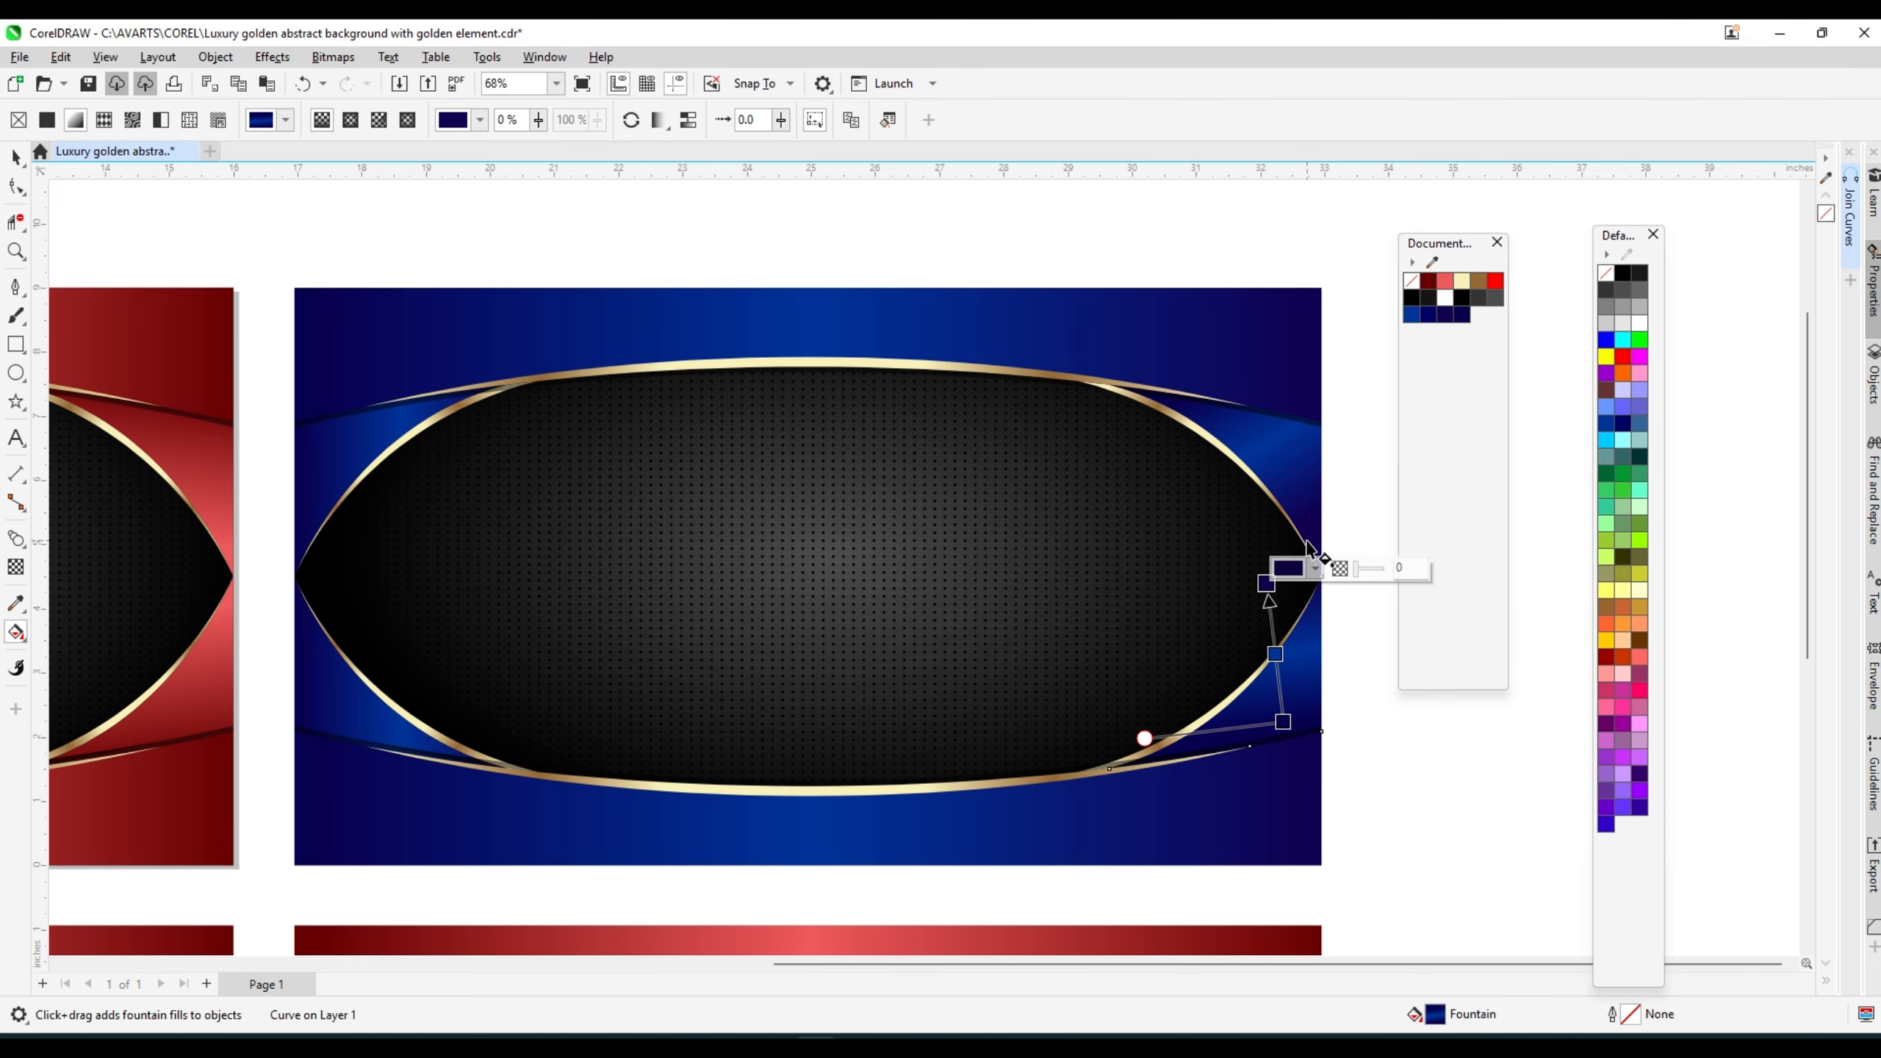
left_click(363, 717)
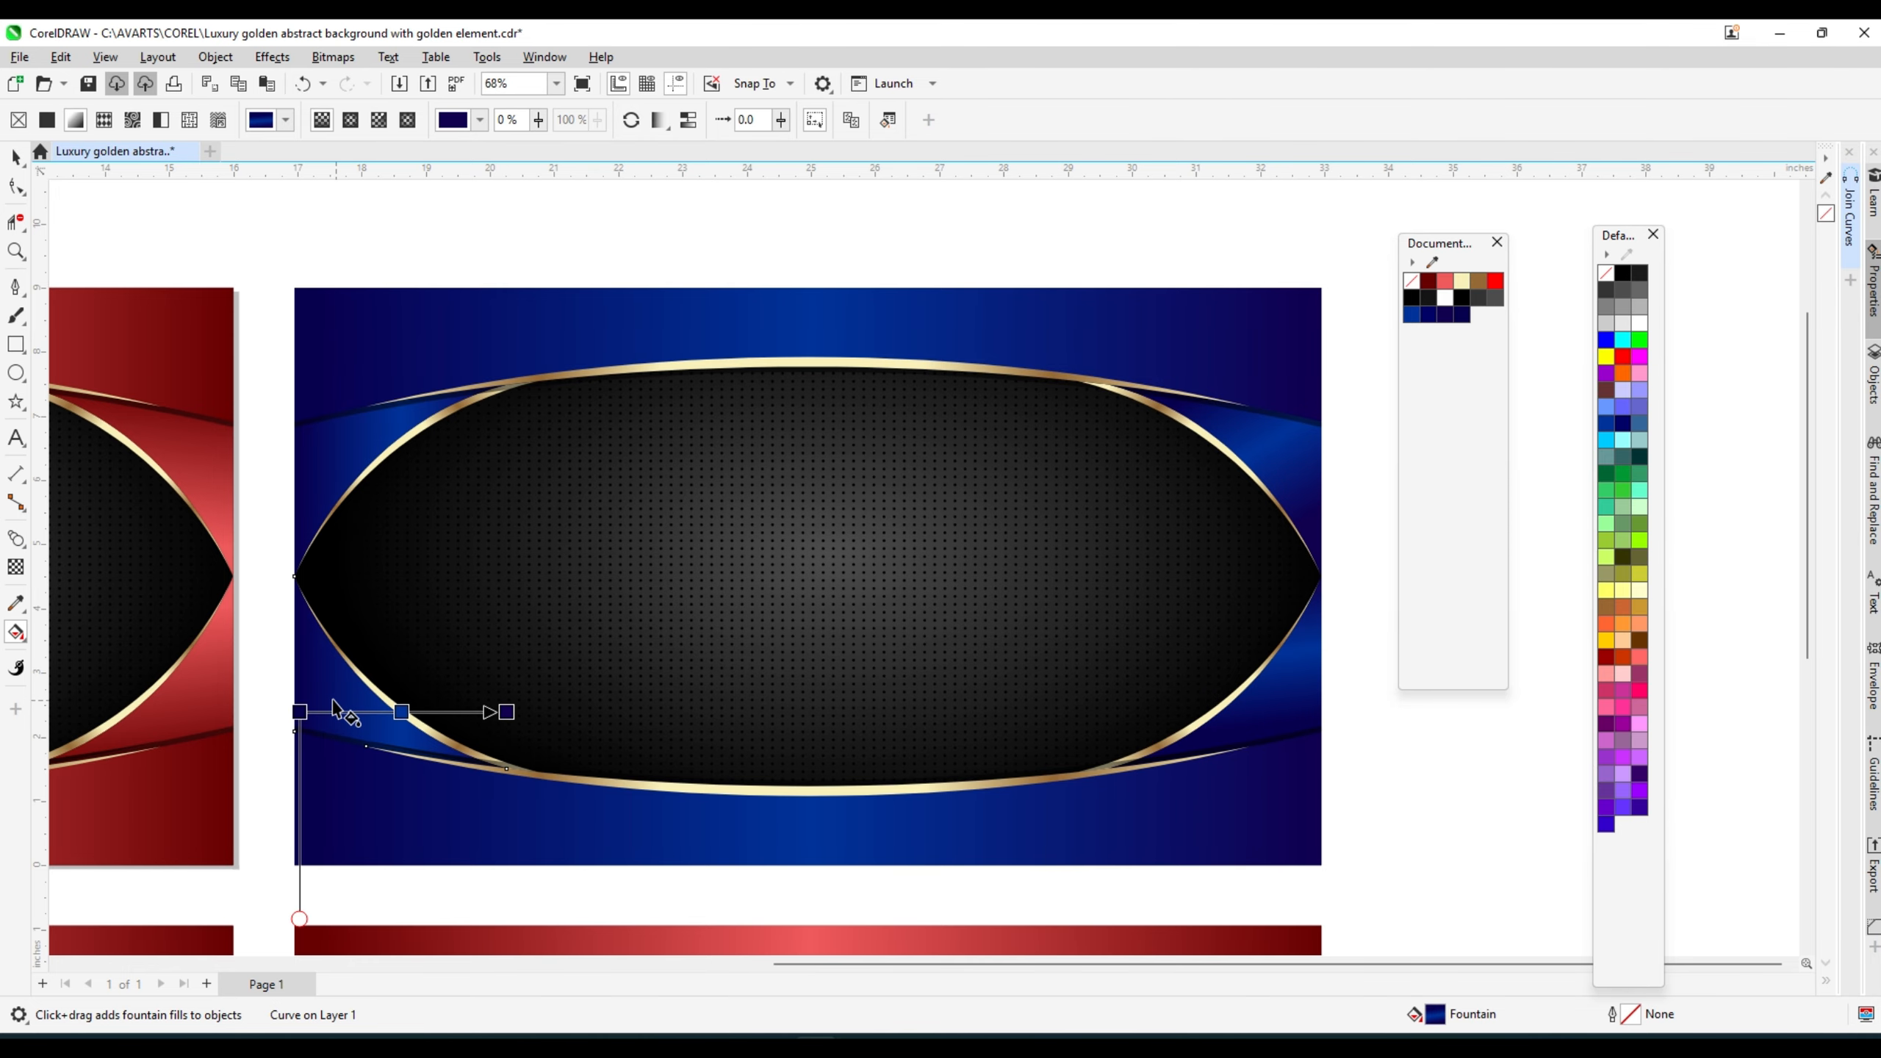
left_click(366, 459)
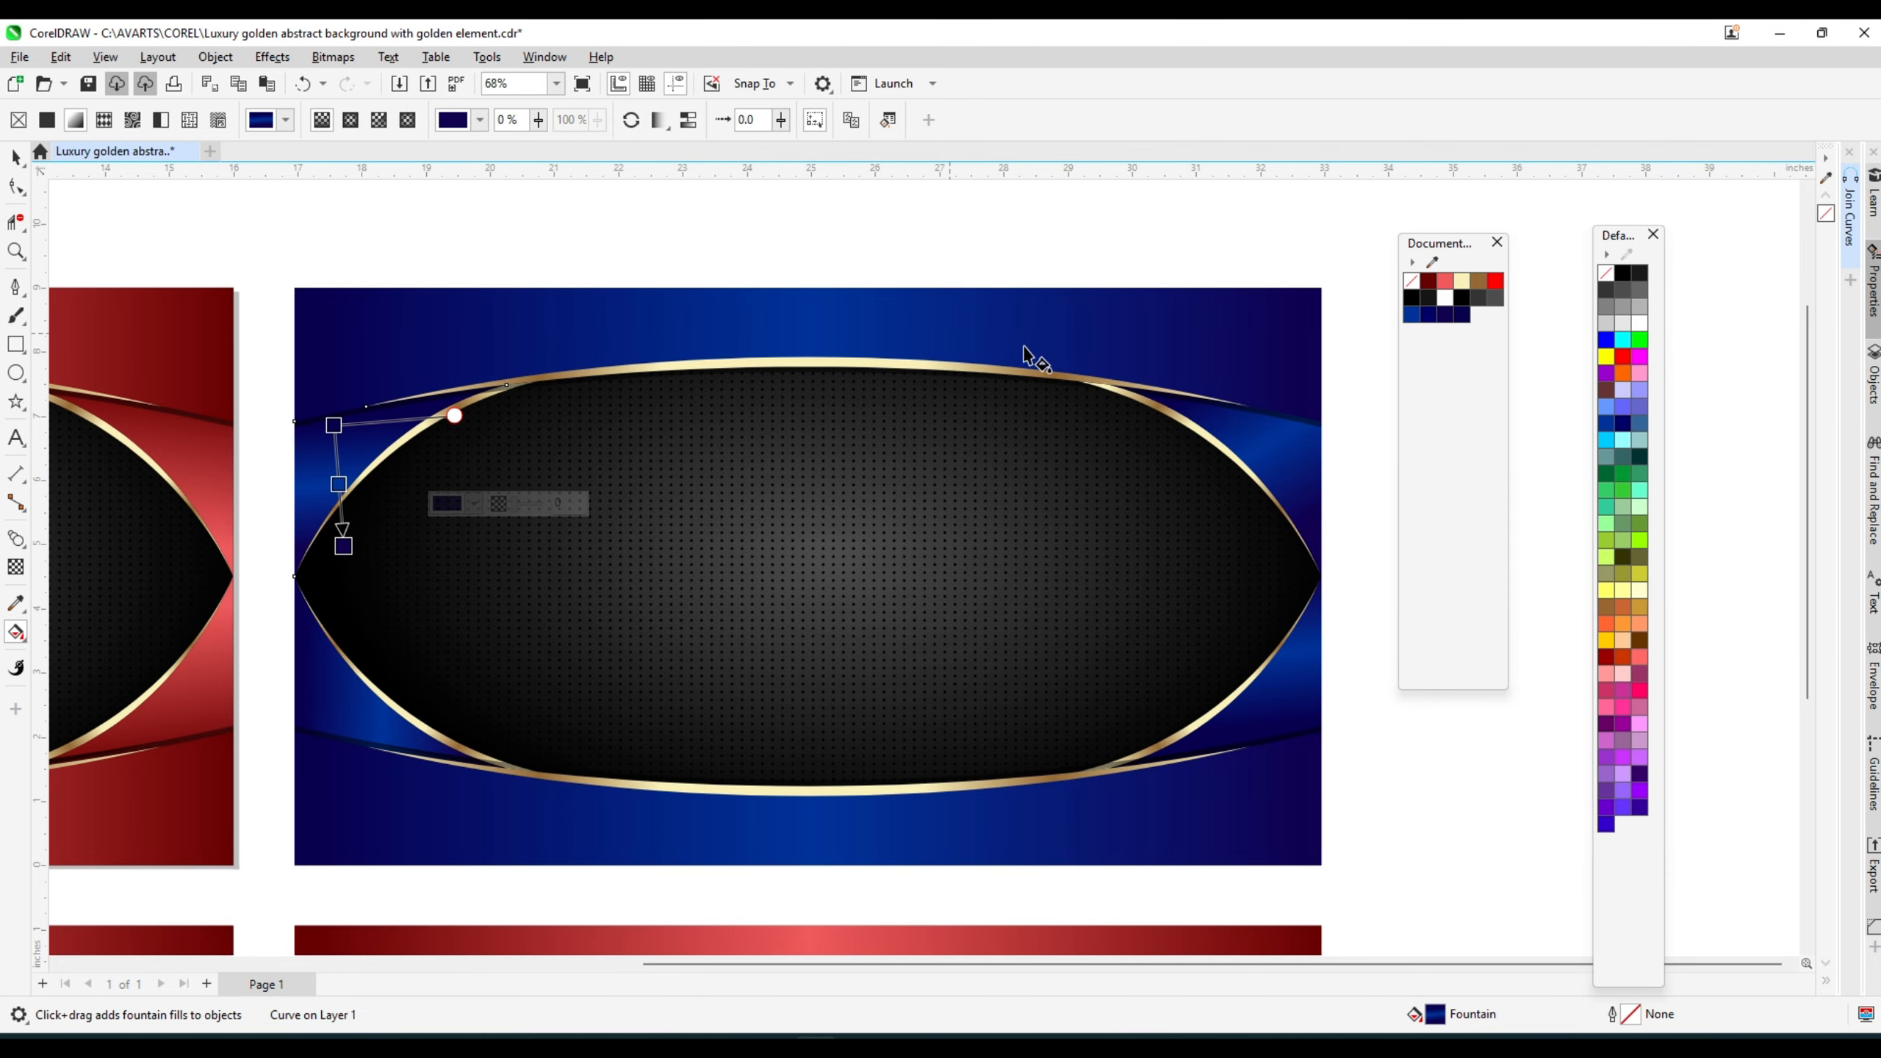
scroll(977, 341, "down", 2)
key("space")
left_click(597, 198)
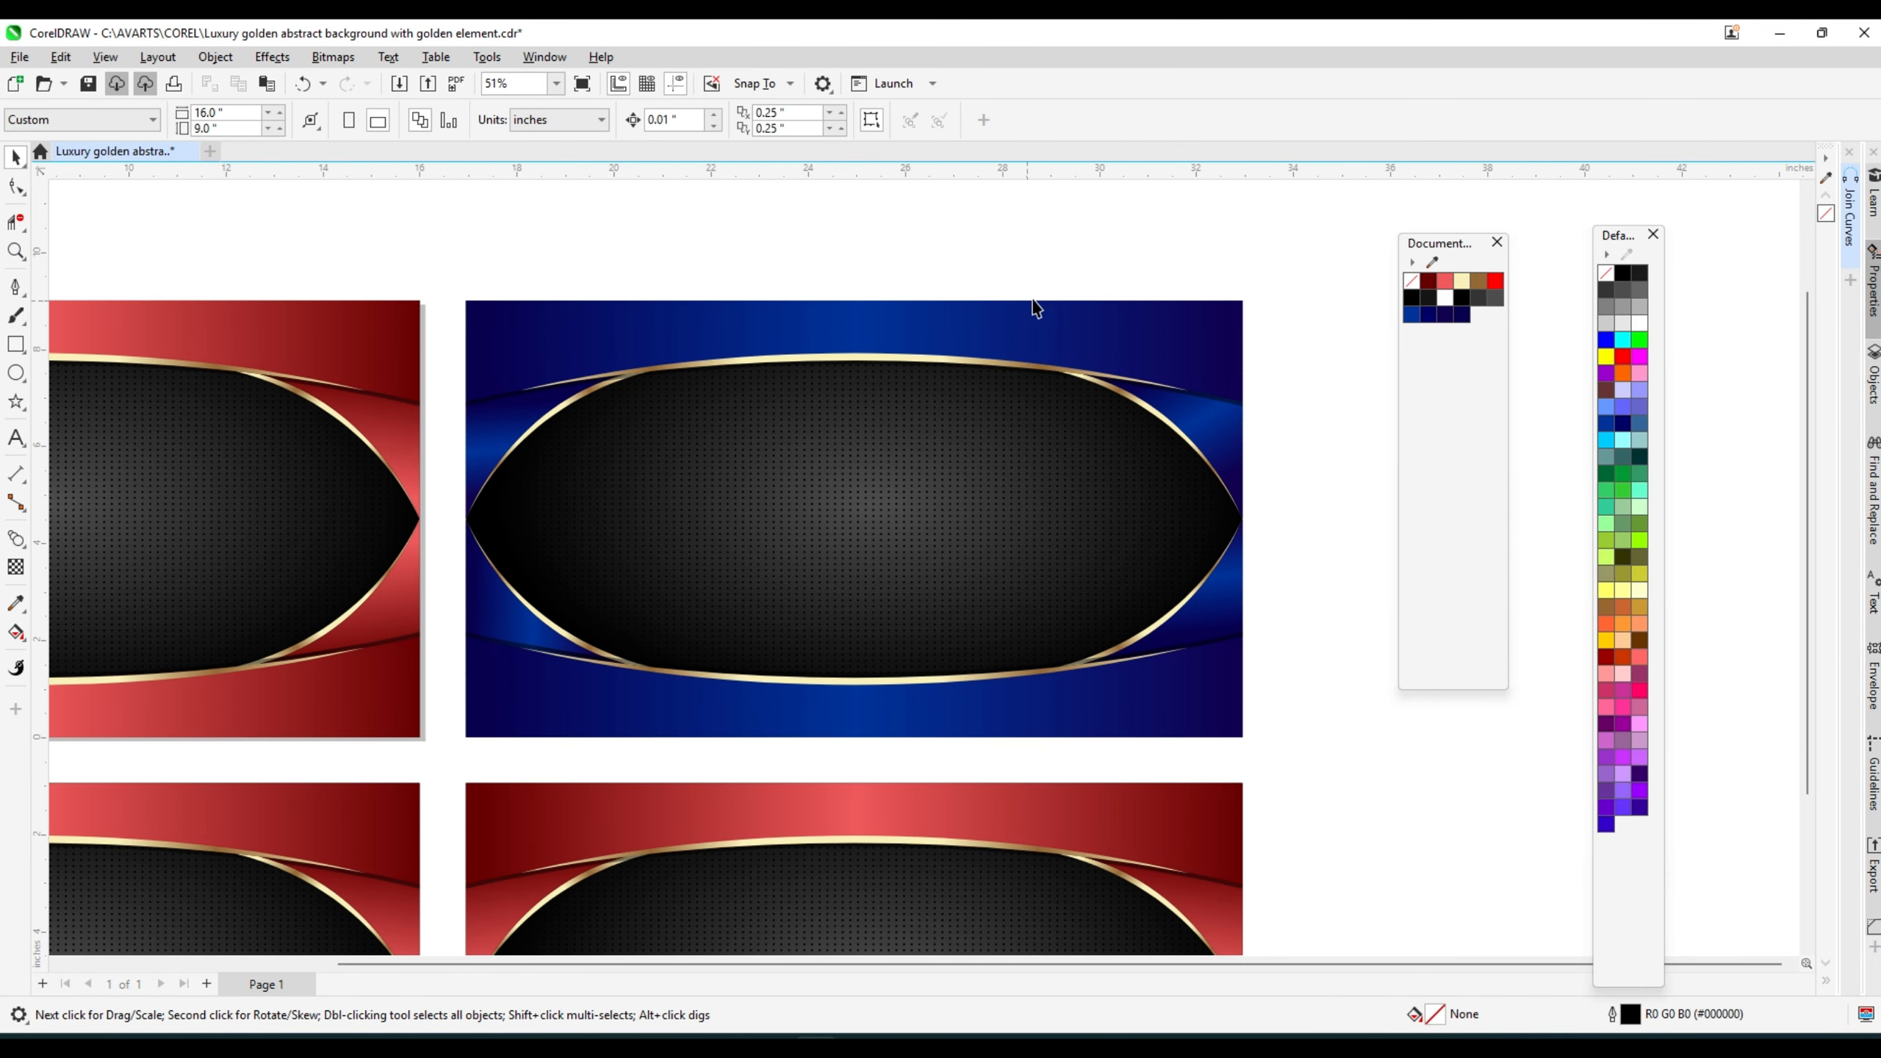
- Recolour the fountain fill of the lower-left copy's top band with a bright green centre and dark green ends
scroll(1044, 297, "down", 4)
scroll(493, 601, "up", 4)
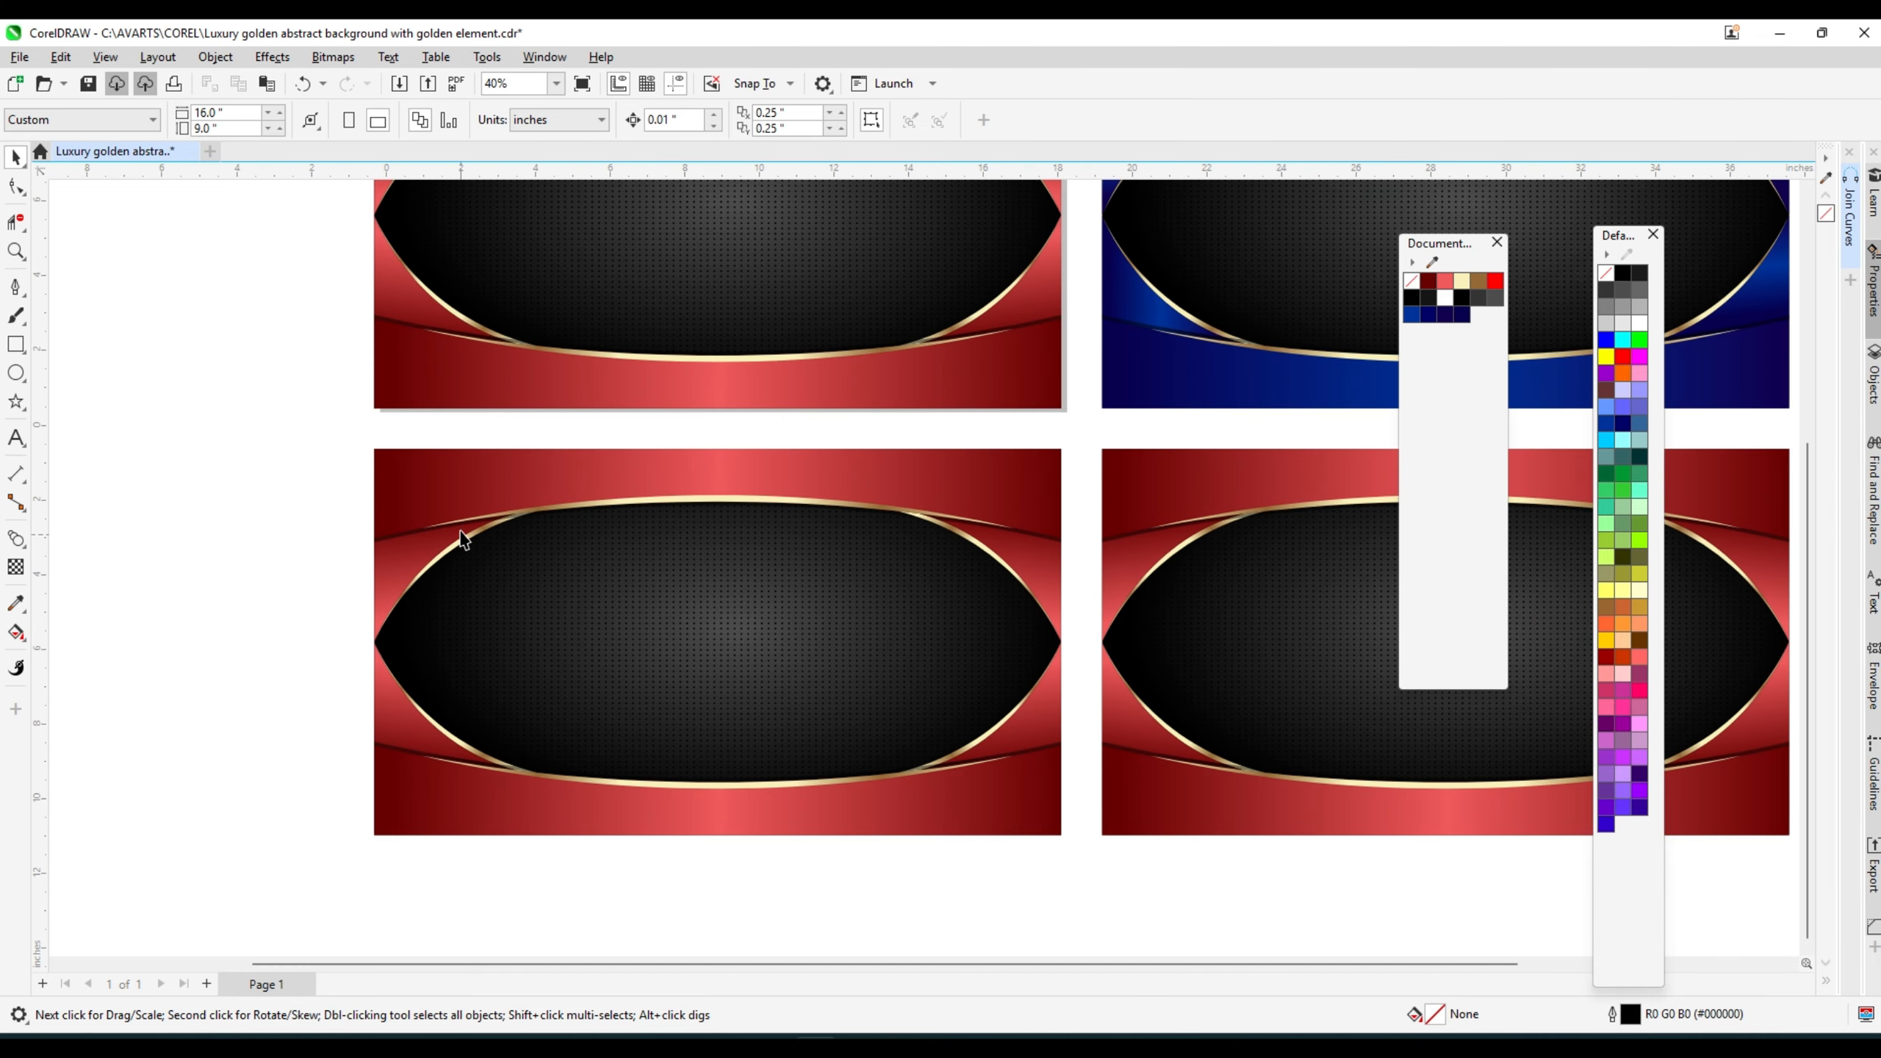
left_click(474, 477)
left_click(15, 633)
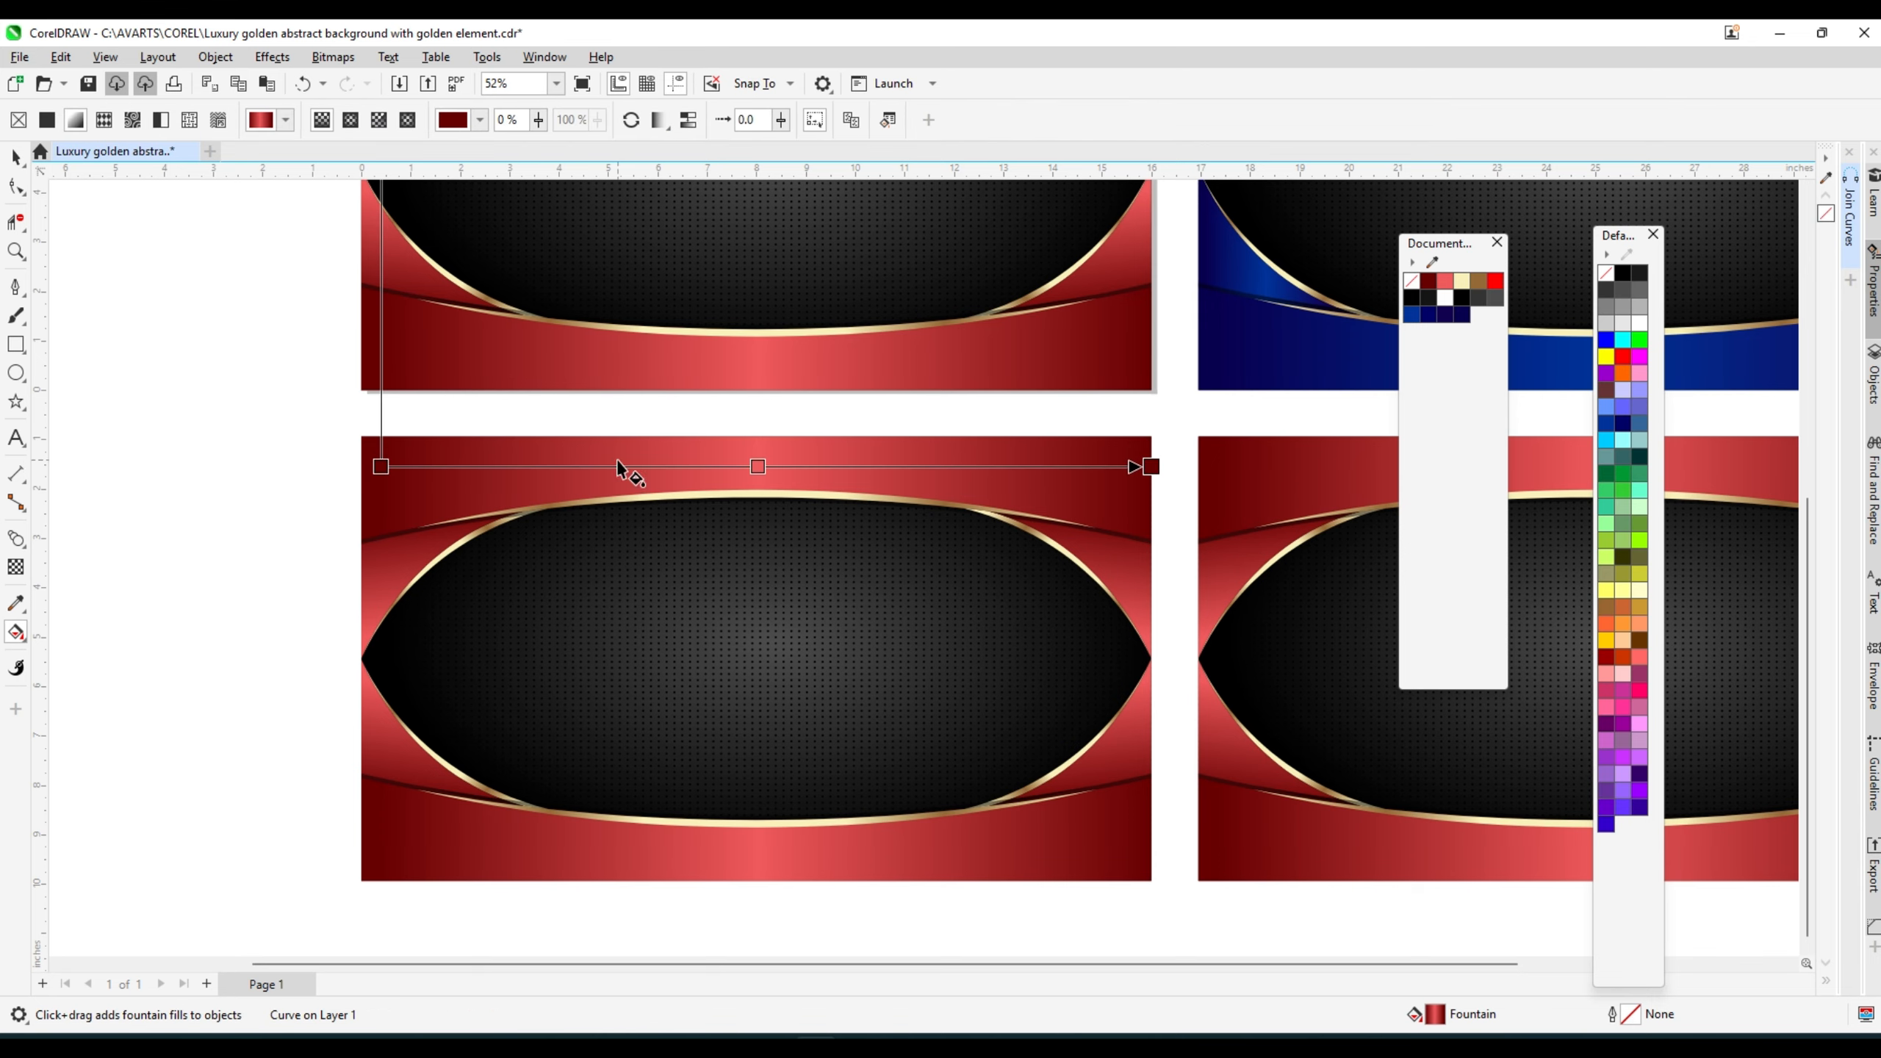
left_click(378, 465)
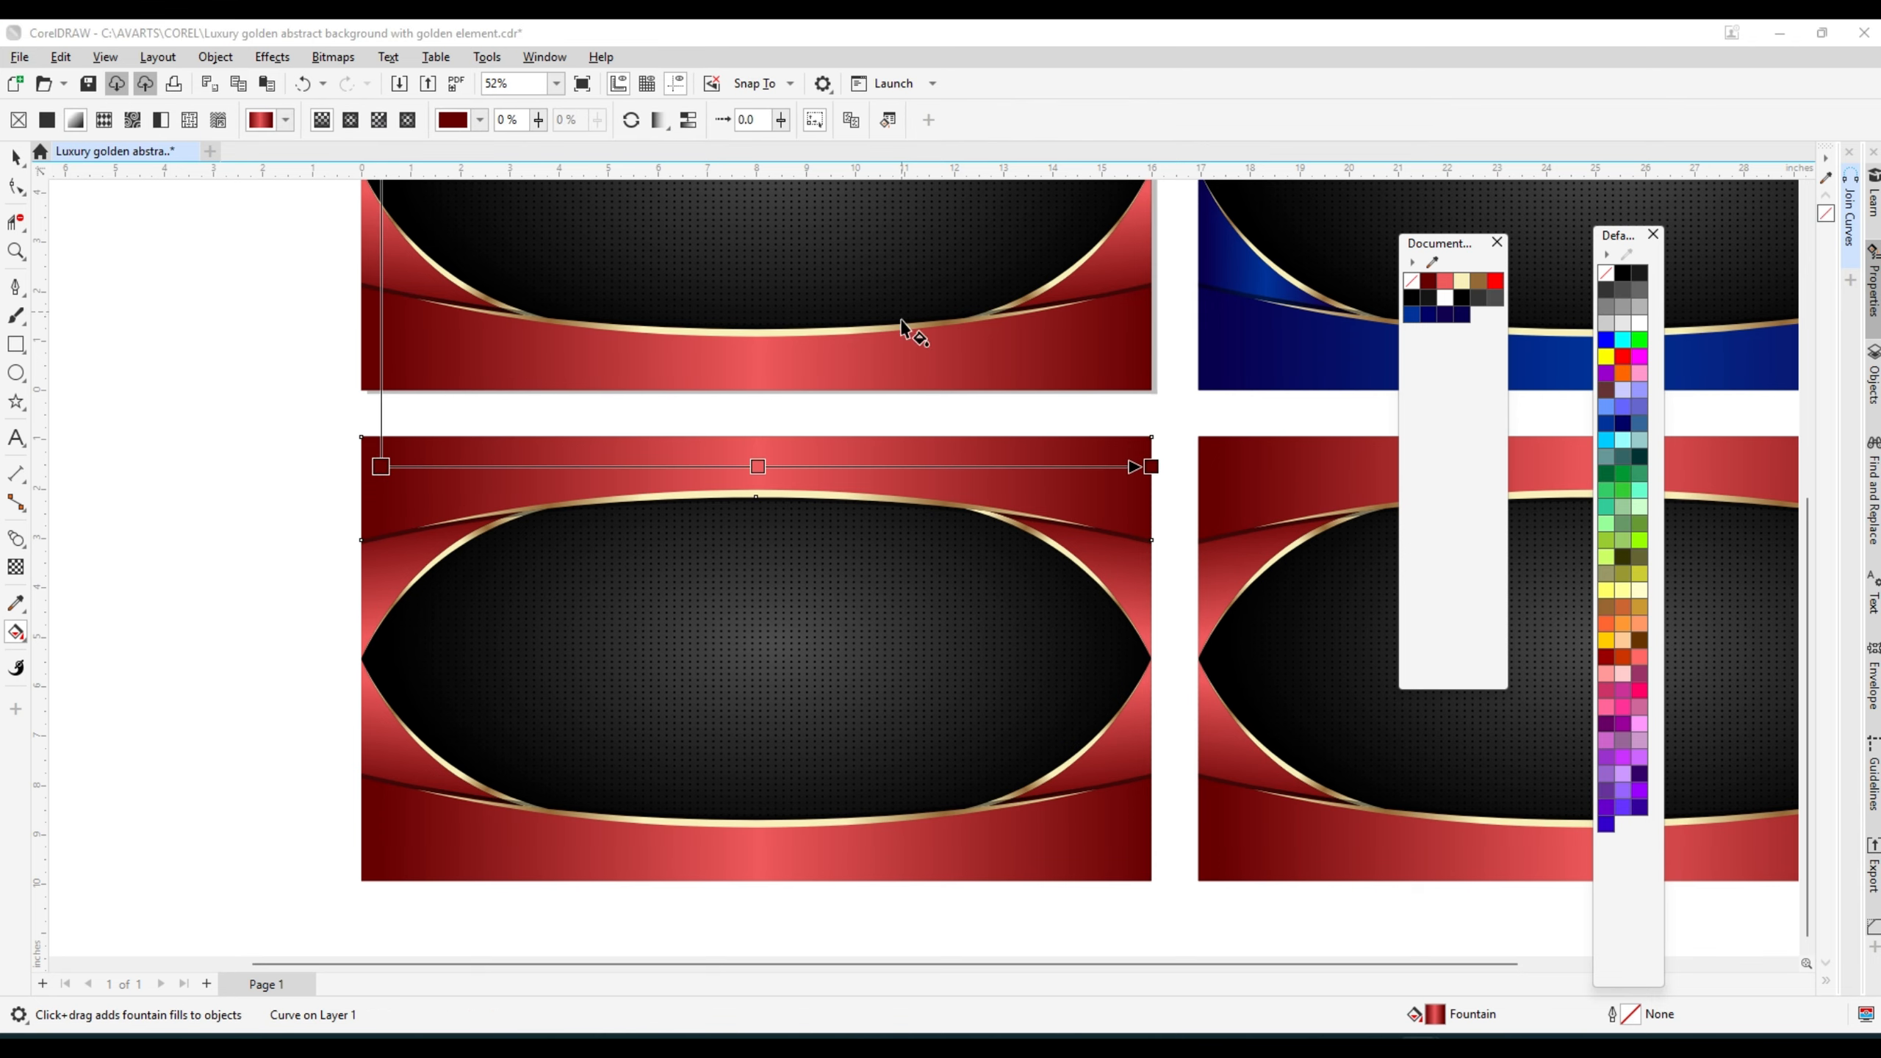
left_click(758, 468)
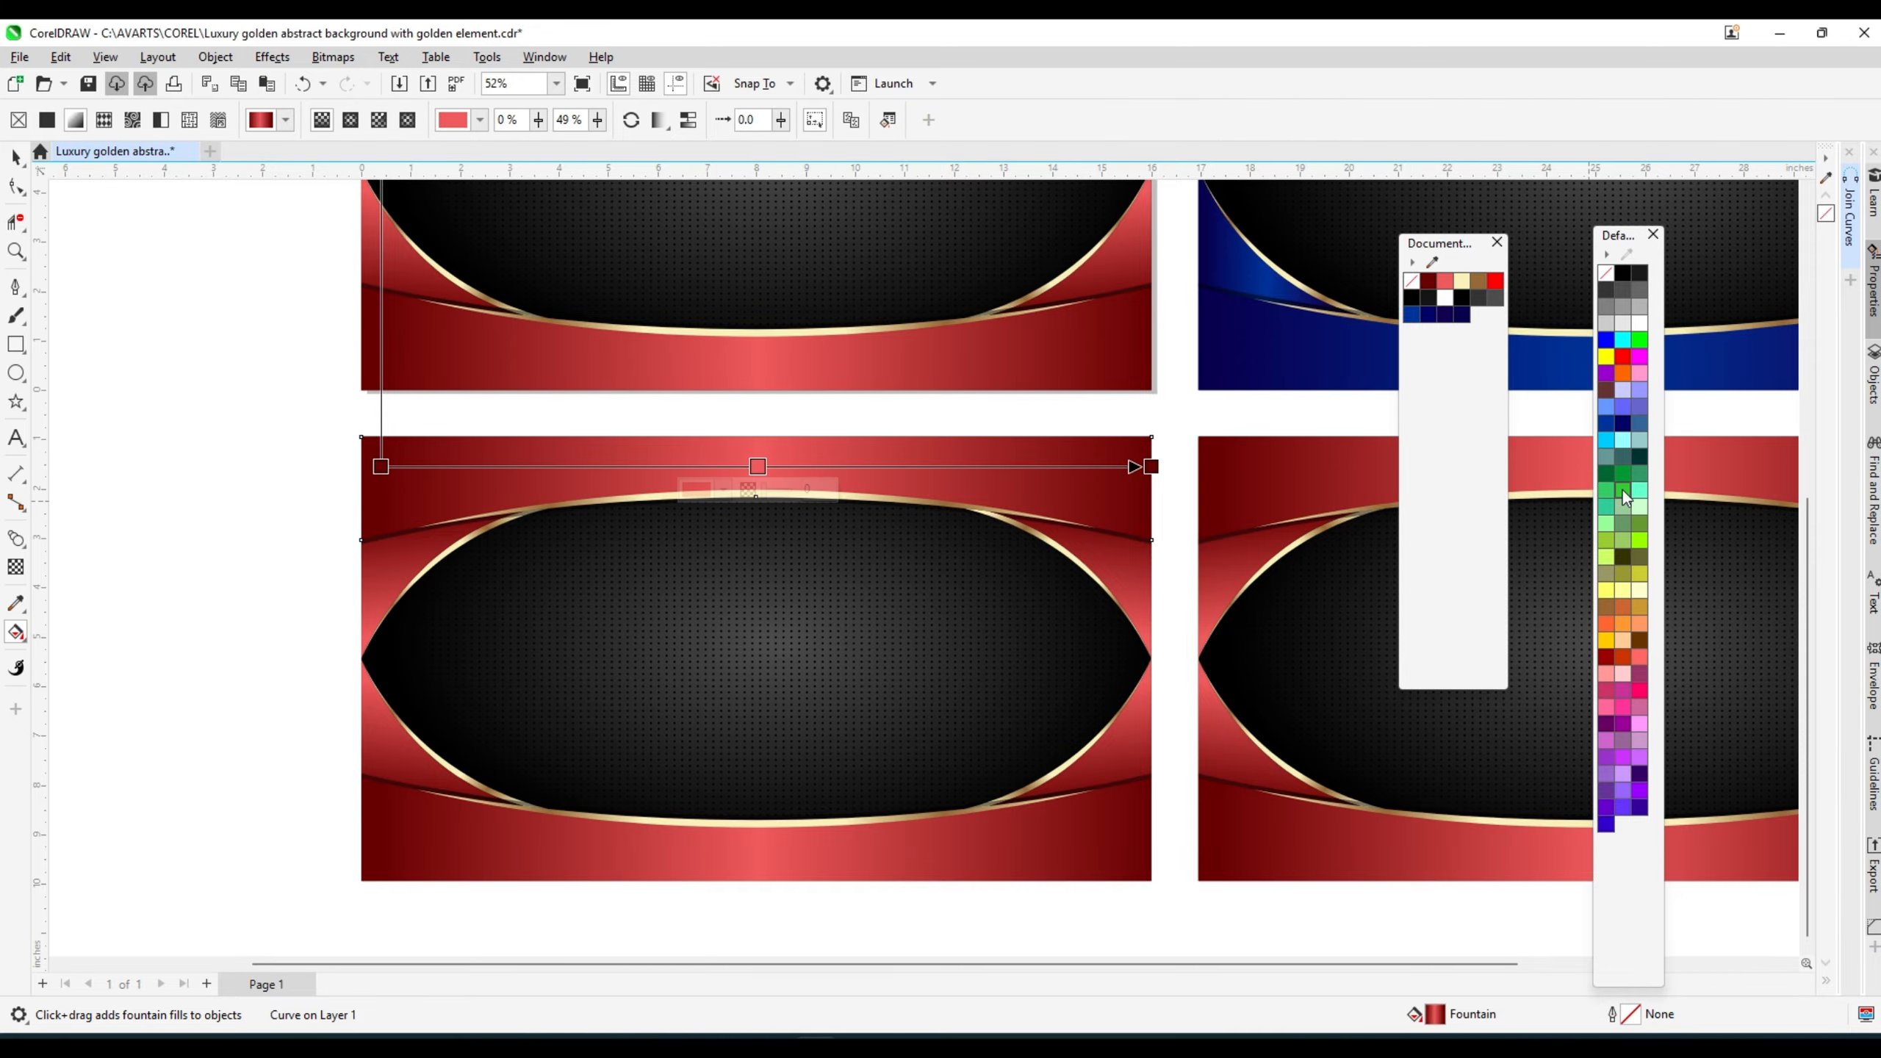
left_click(1622, 490)
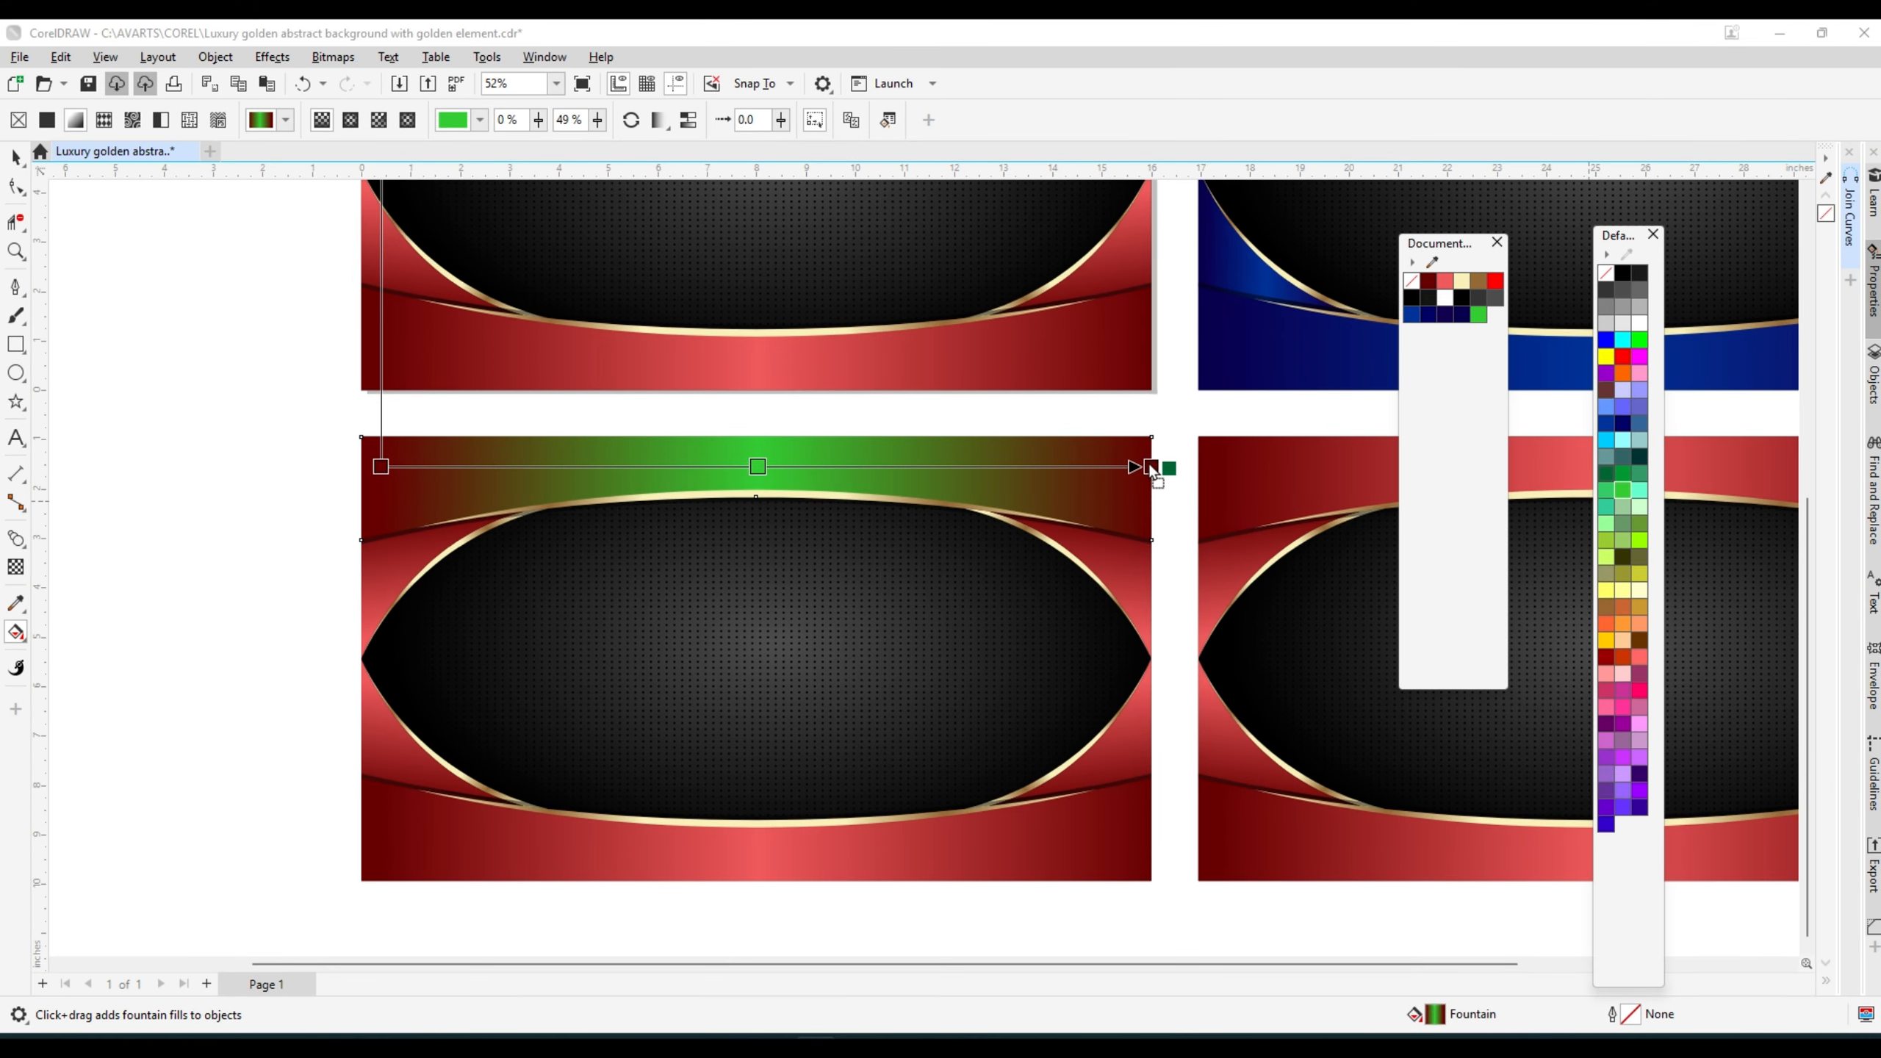
left_click_drag(1605, 473, 1148, 465)
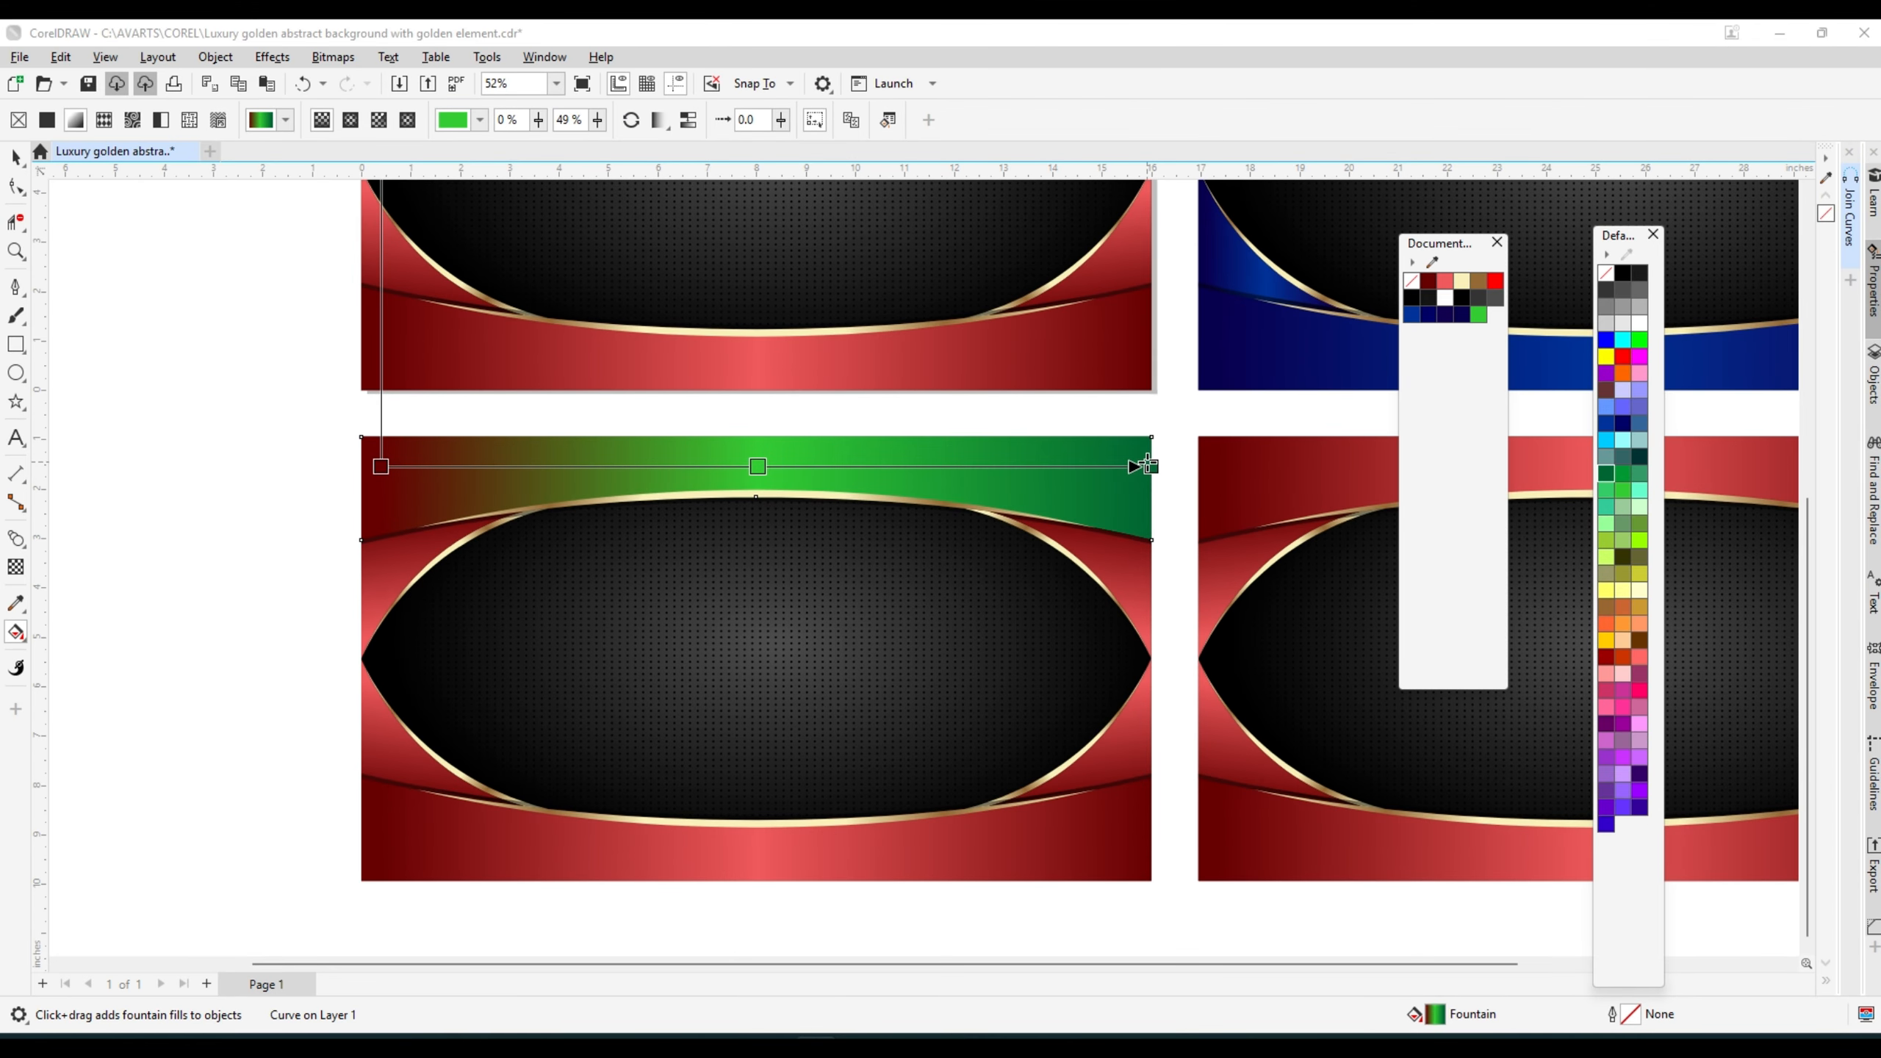
left_click_drag(1614, 472, 381, 465)
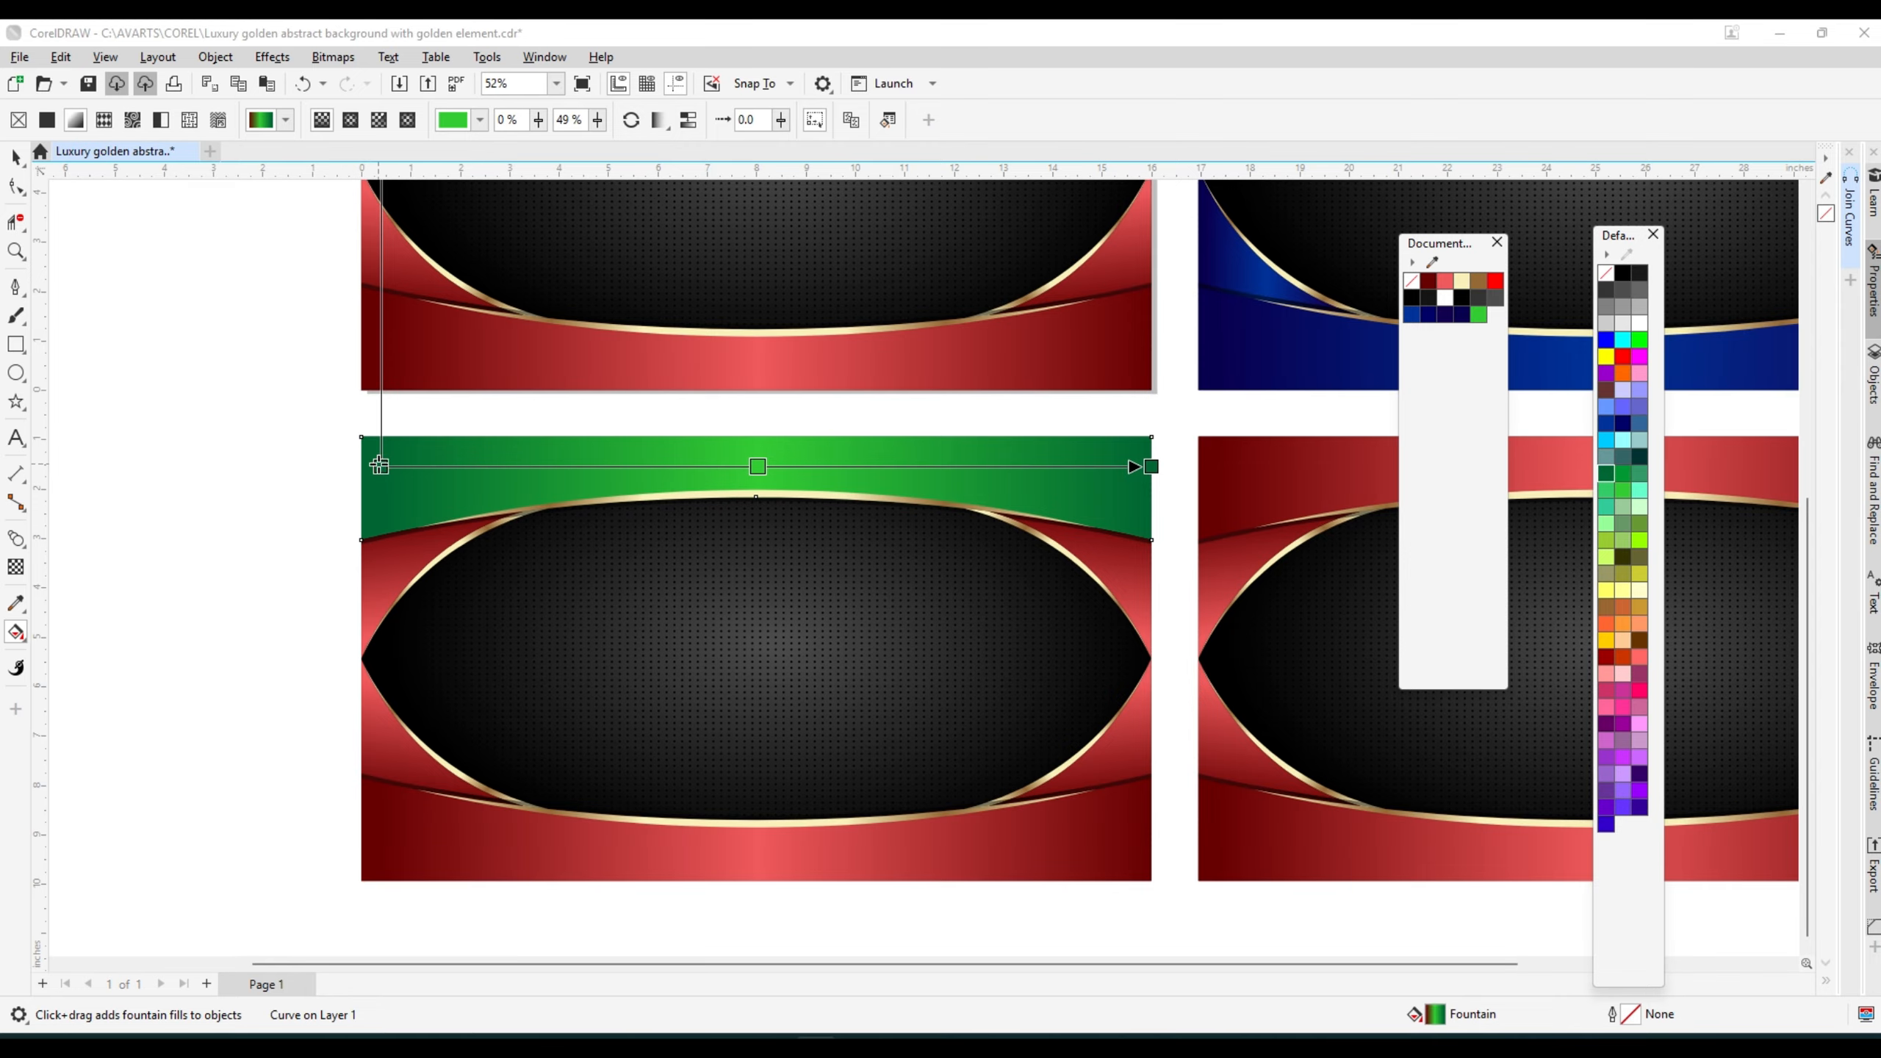
scroll(837, 438, "down", 1)
scroll(838, 438, "down", 1)
left_click(15, 157)
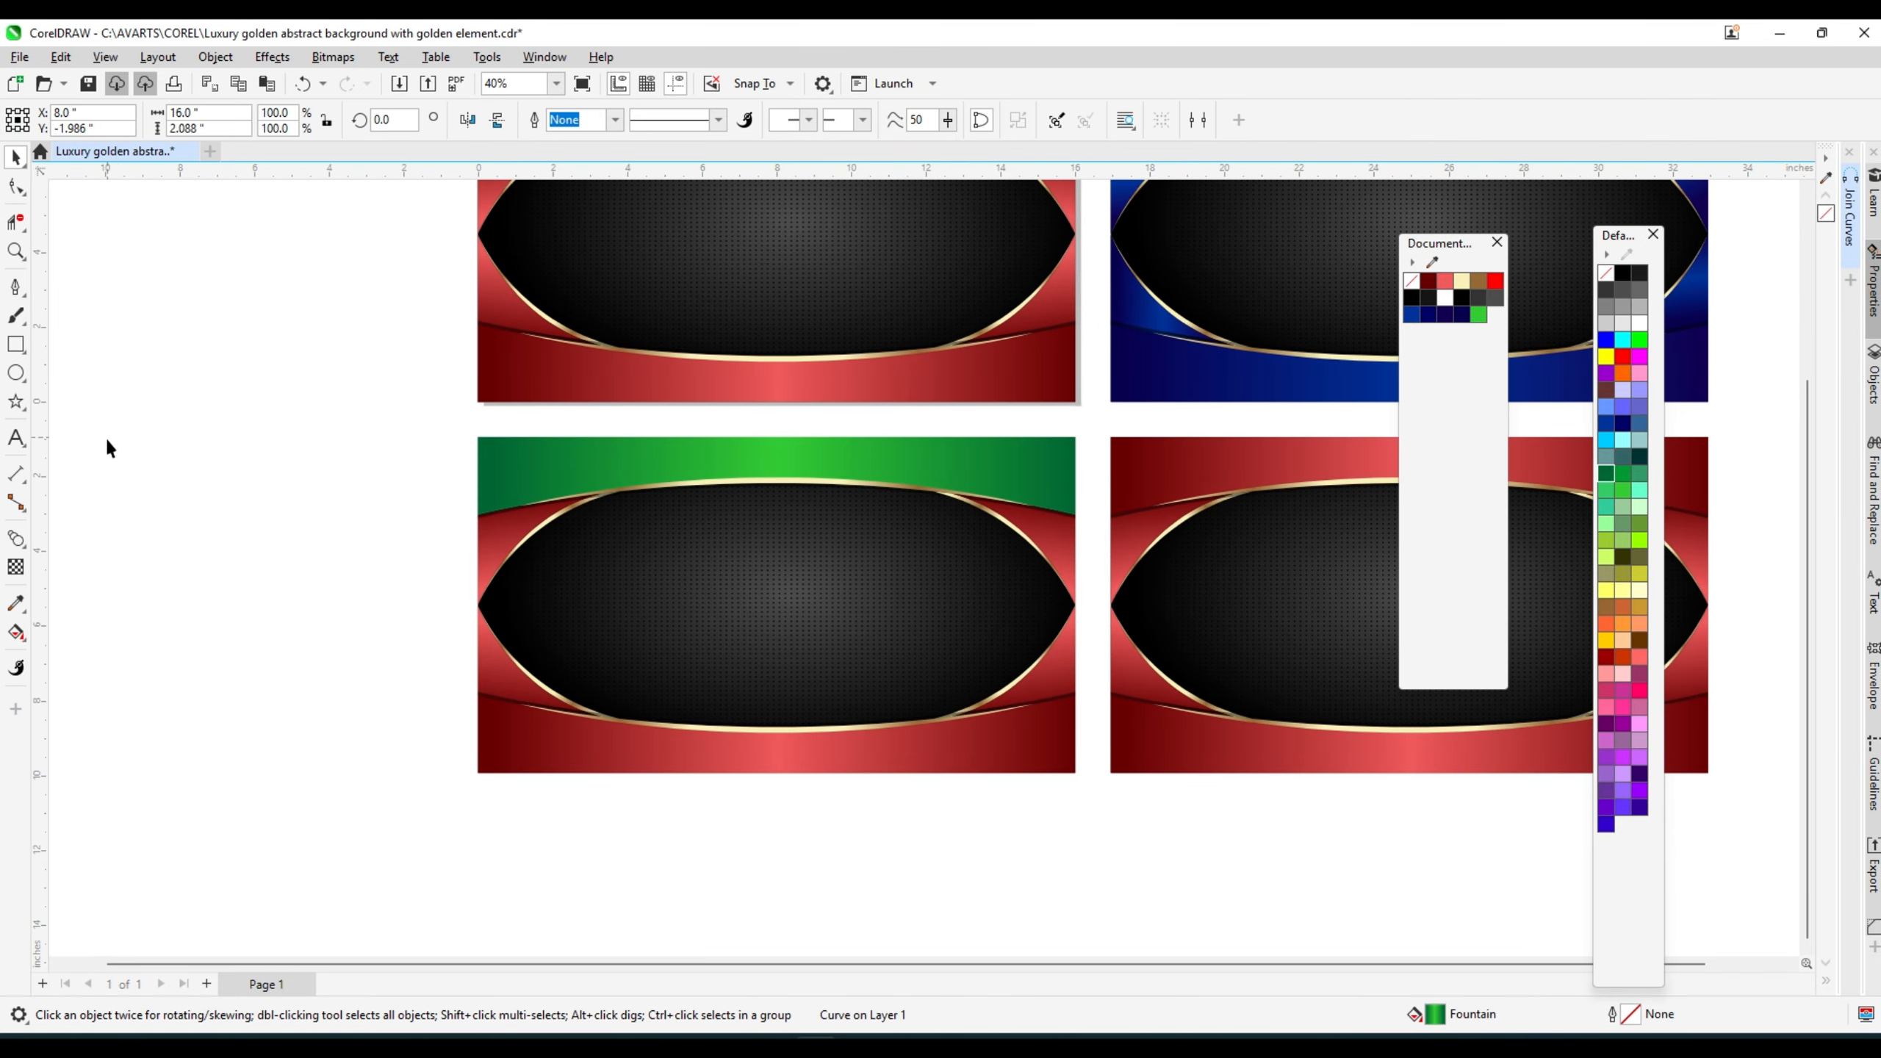
left_click(105, 441)
- Copy the green top band's outline pen, outline colour and fill to the same copy's bottom band and four corner shapes
left_click(969, 743)
left_click(1059, 649, "shift")
left_click(1051, 546, "shift")
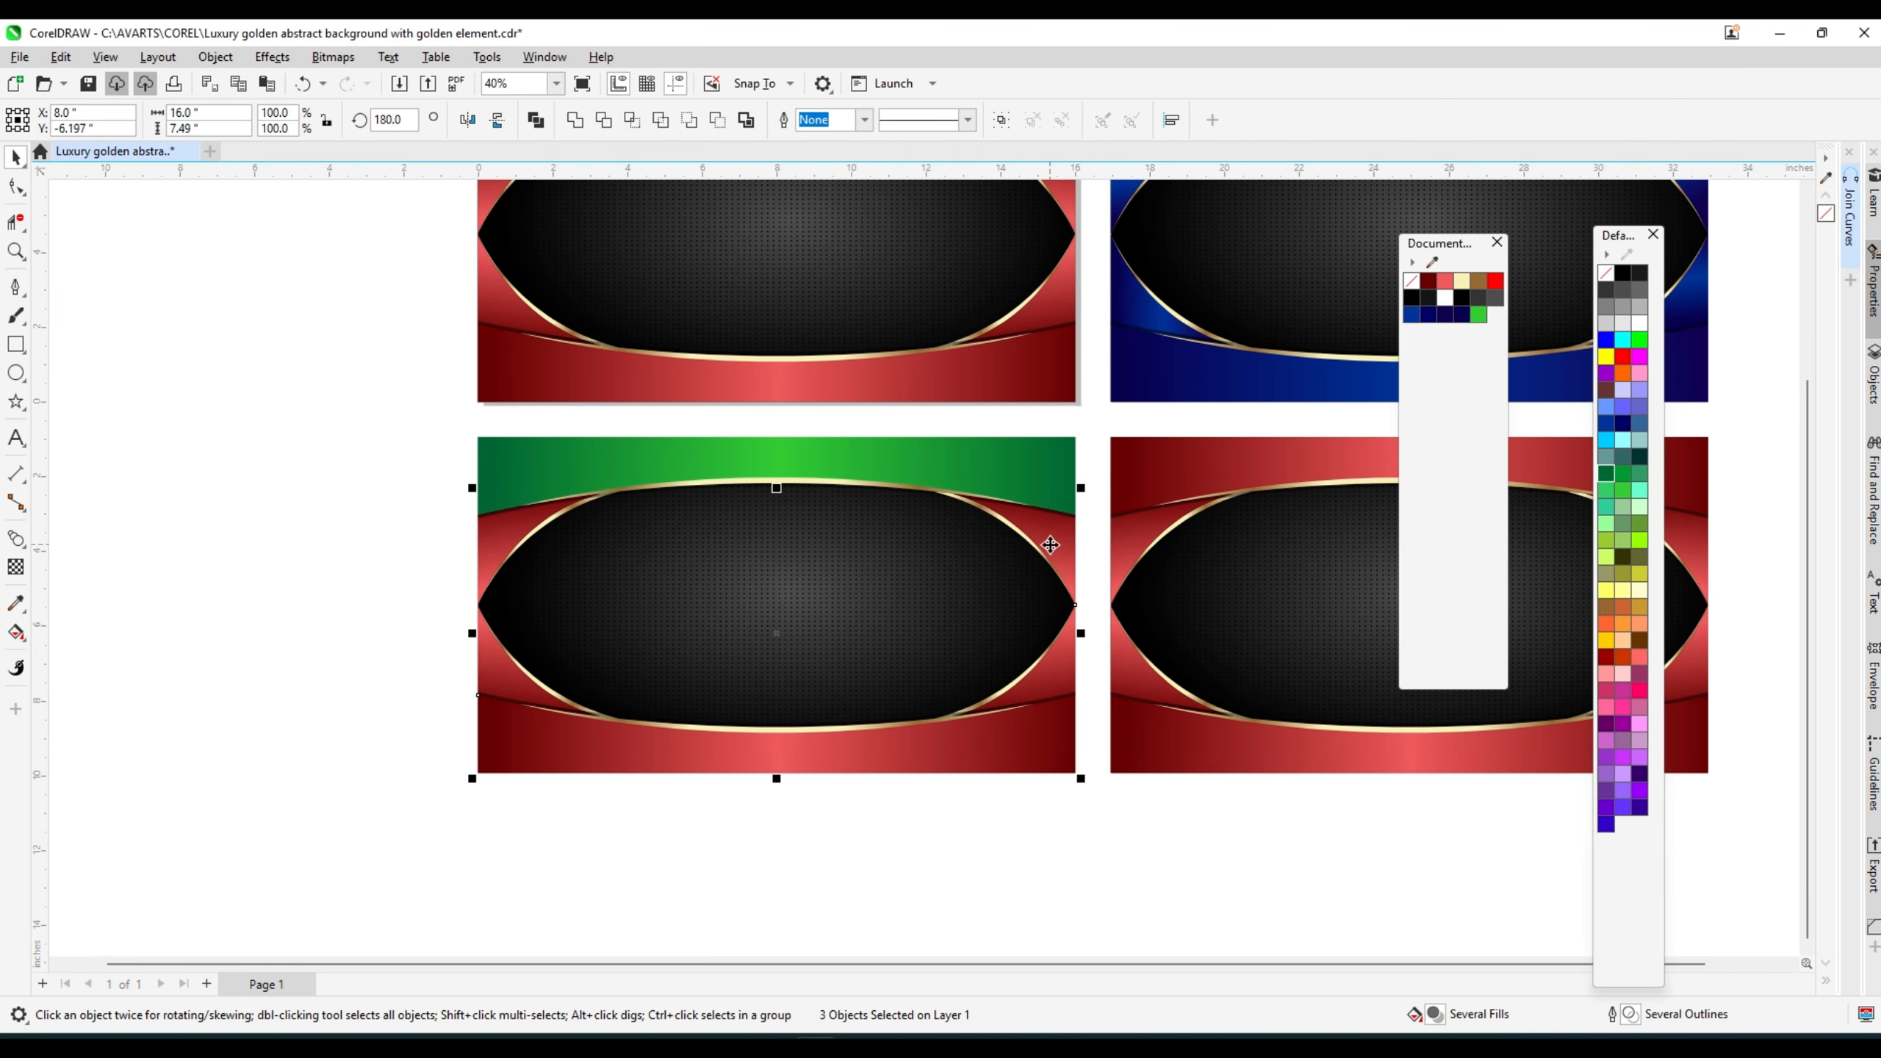
left_click(505, 536, "shift")
left_click(502, 669, "shift")
left_click(61, 57)
left_click(122, 246)
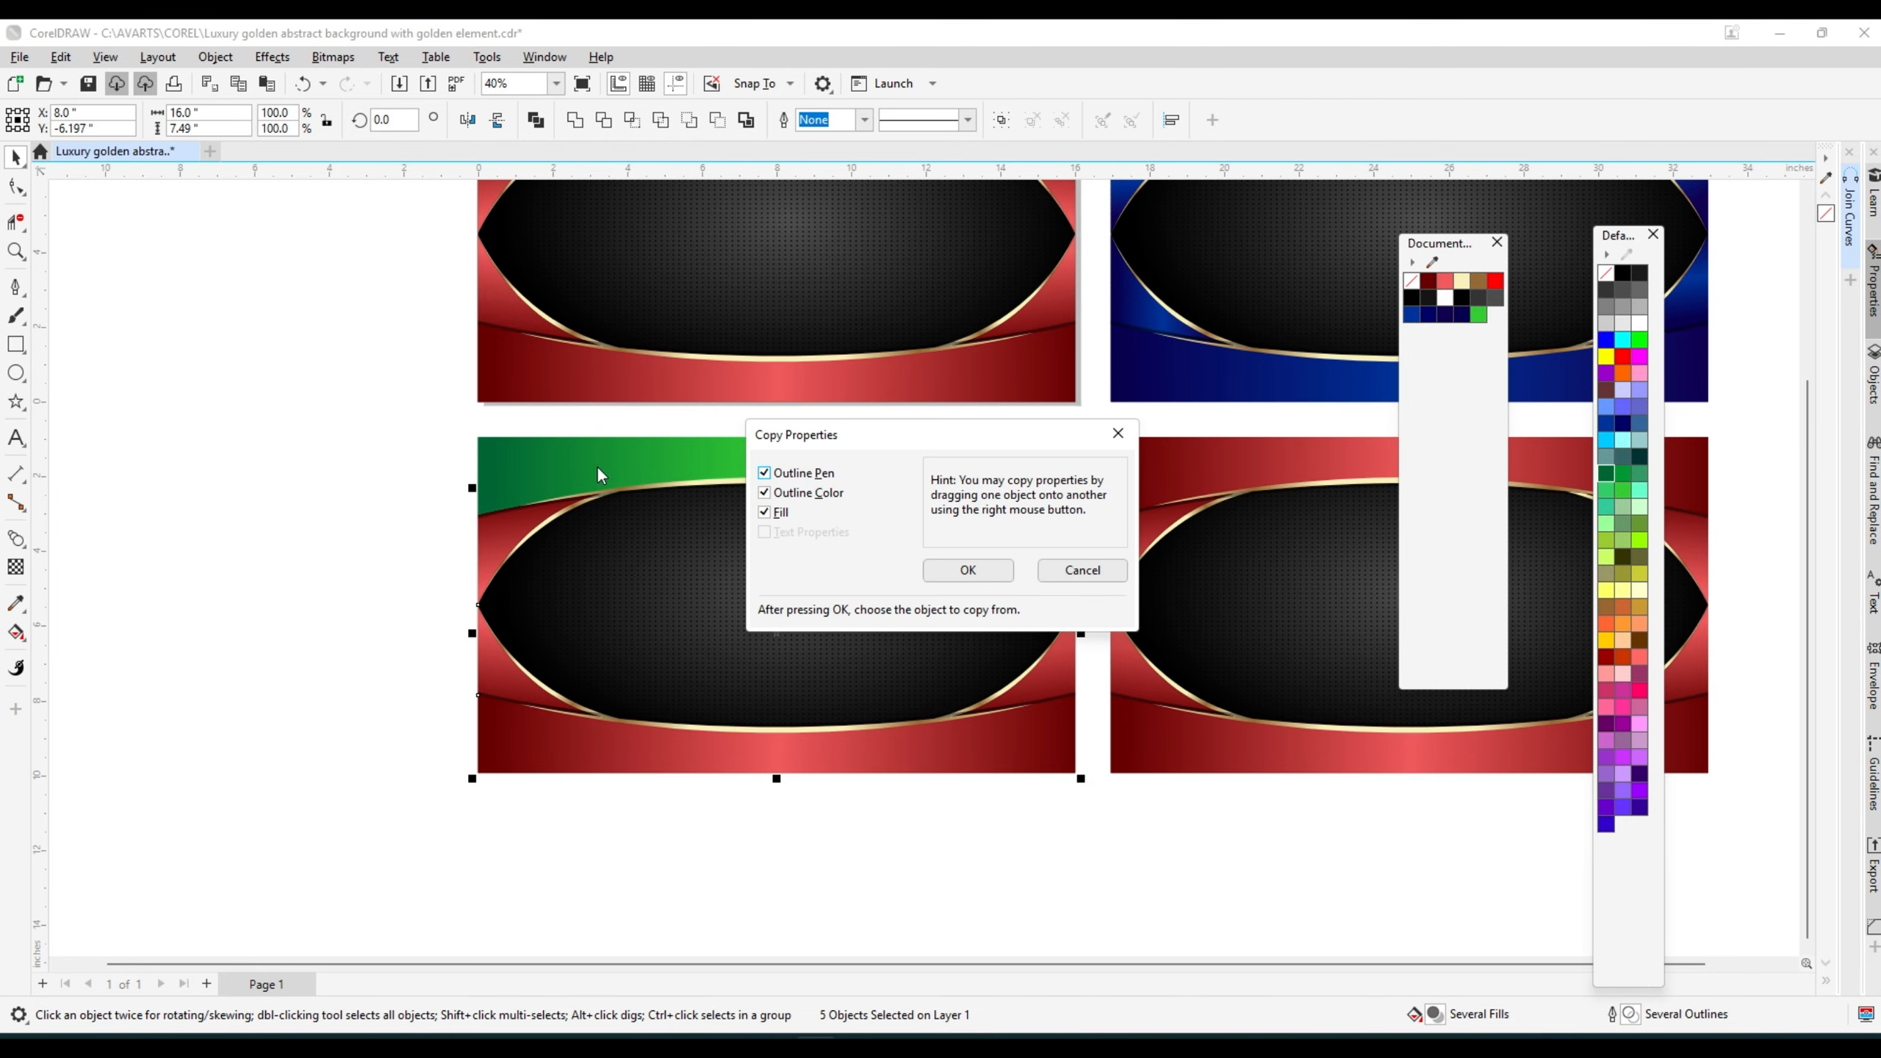
left_click(966, 571)
left_click(759, 463)
left_click(269, 521)
scroll(996, 781, "up", 1)
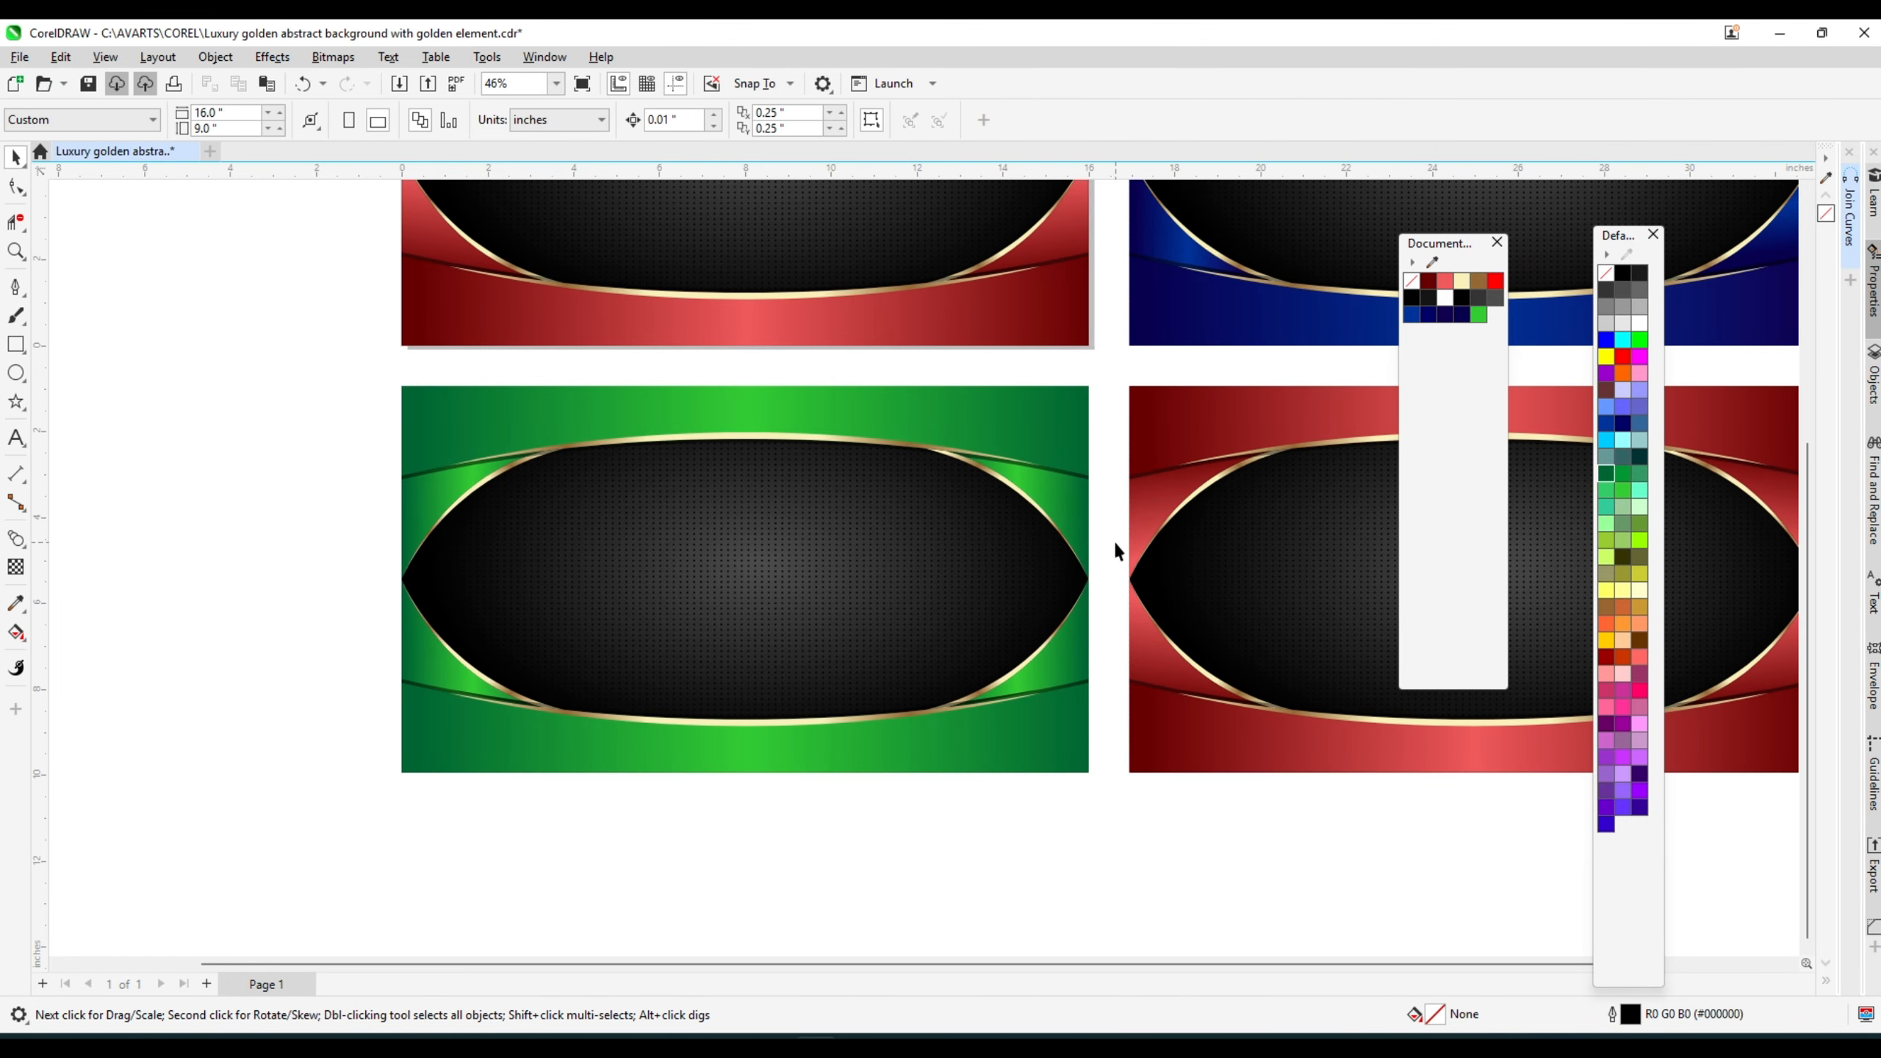
- Recolour the fountain fill of the lower-right copy's top band with orange ends and a yellow centre
scroll(571, 613, "down", 2)
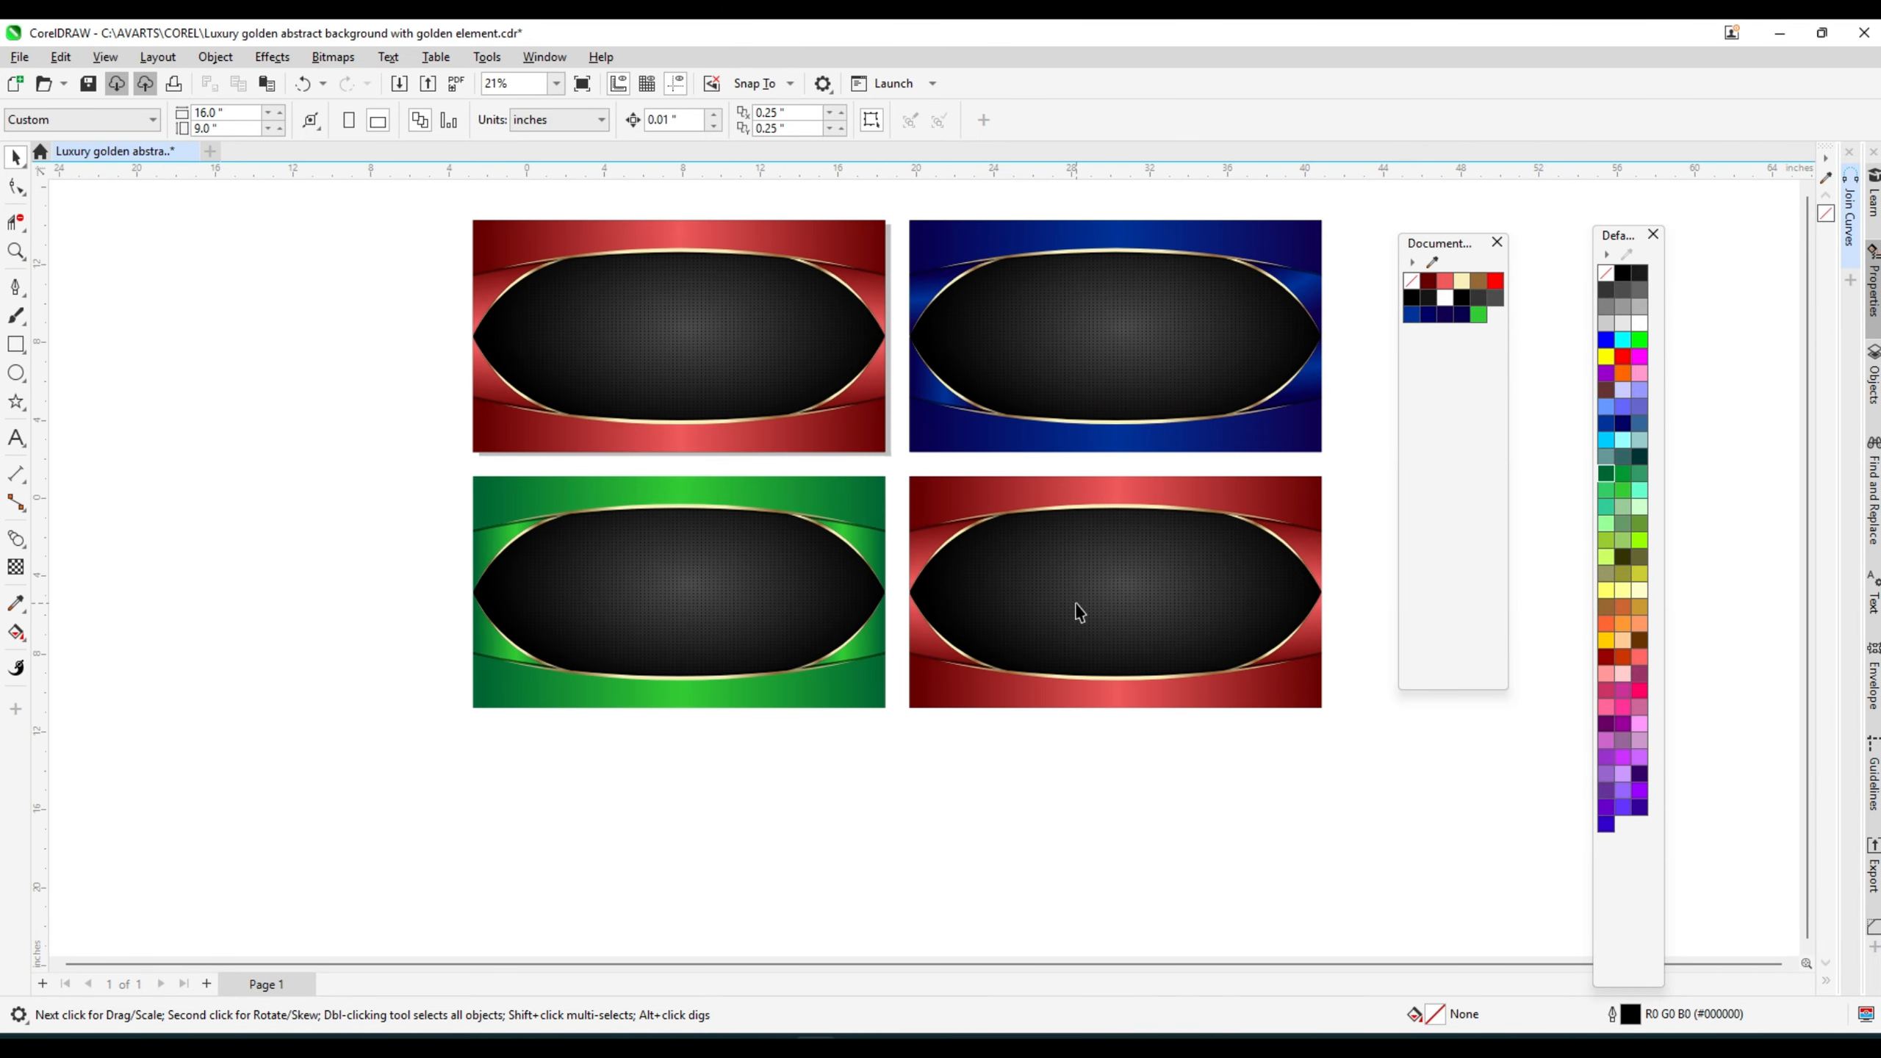
key("F4")
left_click(1014, 515)
key("g")
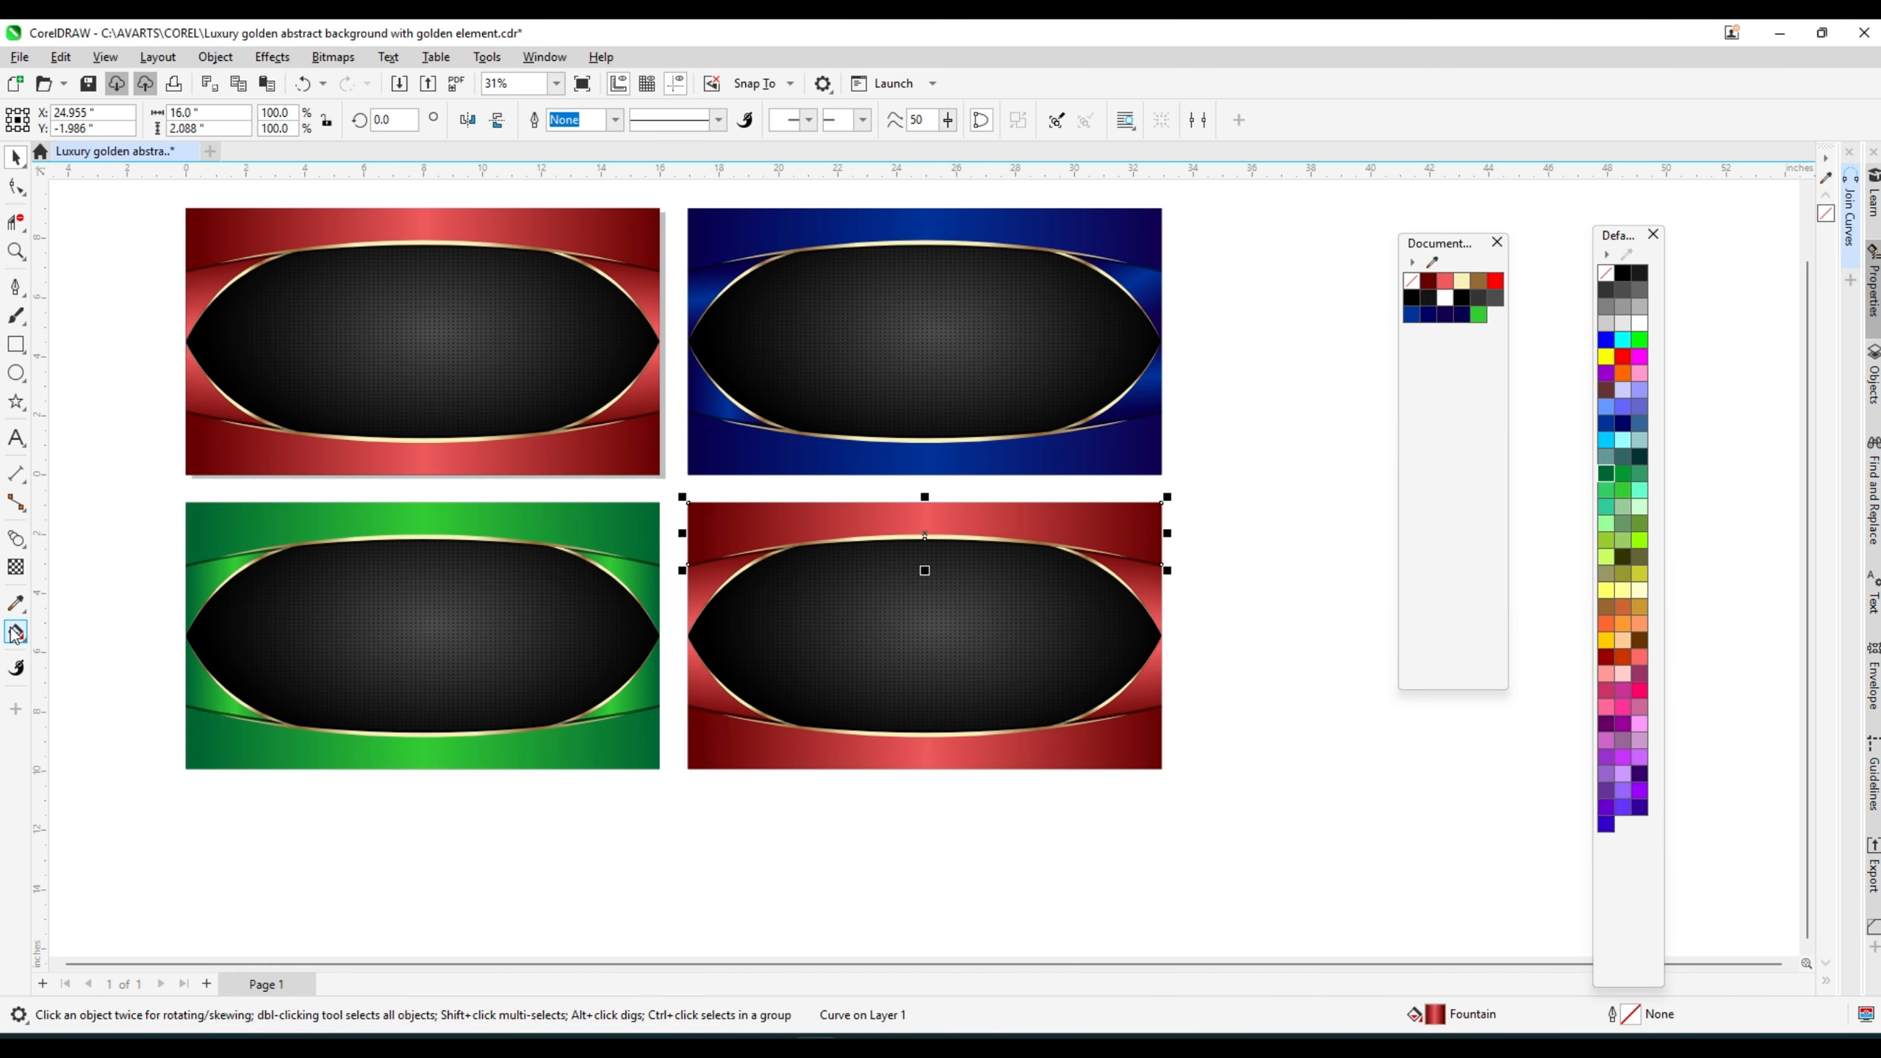
left_click(700, 520)
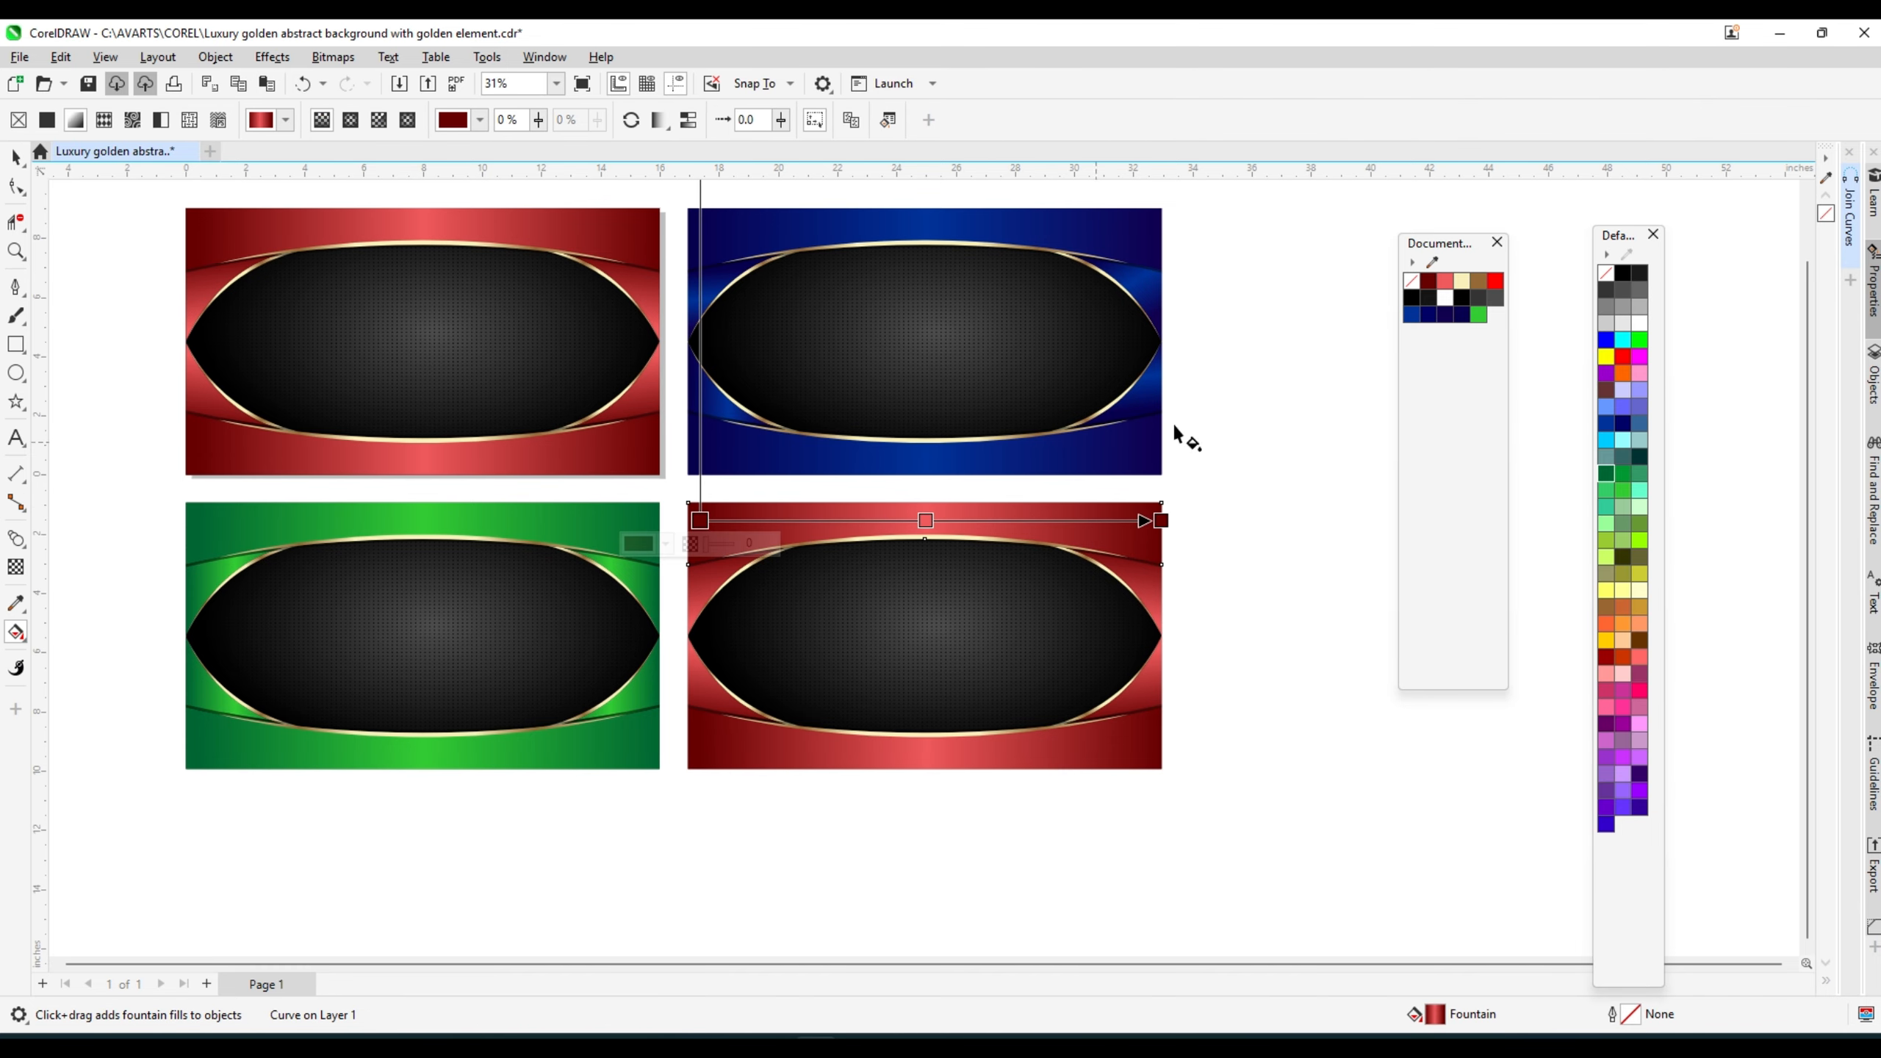
left_click(1623, 375)
left_click_drag(1623, 375, 1161, 520)
left_click(925, 520)
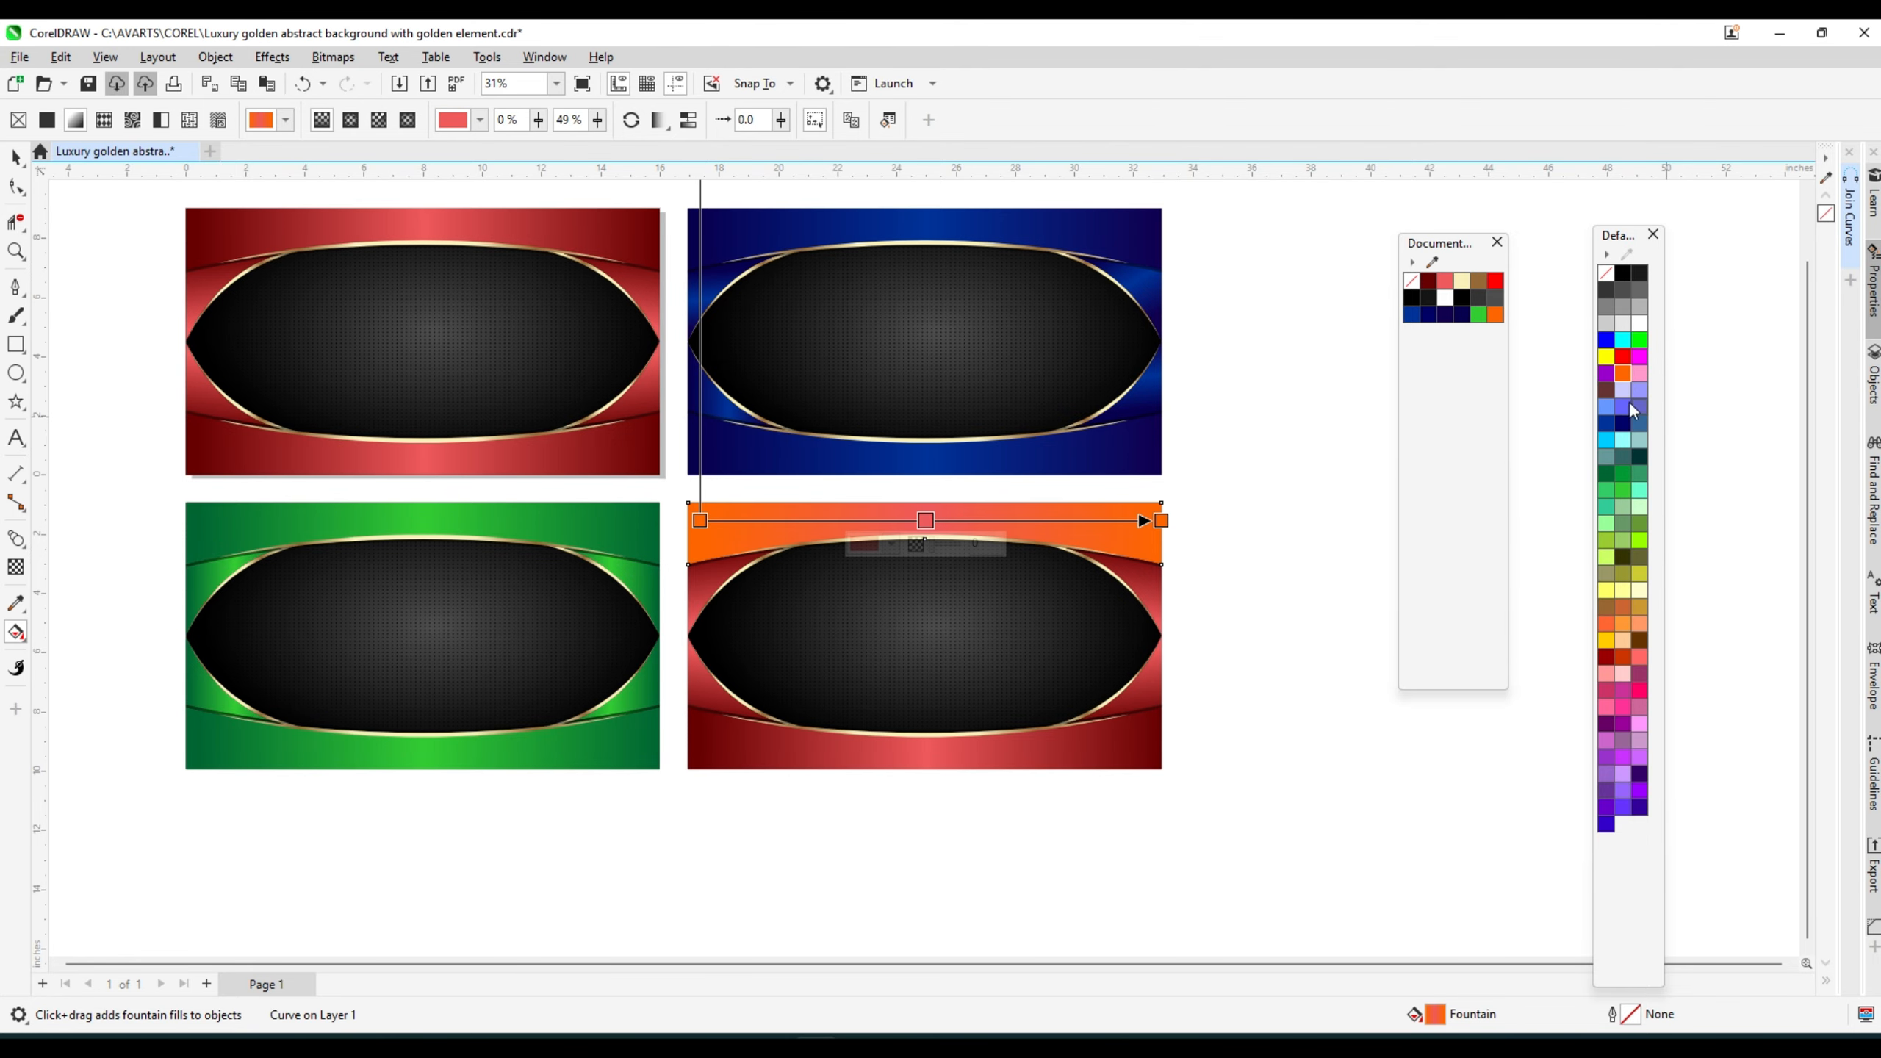
left_click(1606, 358)
key("space")
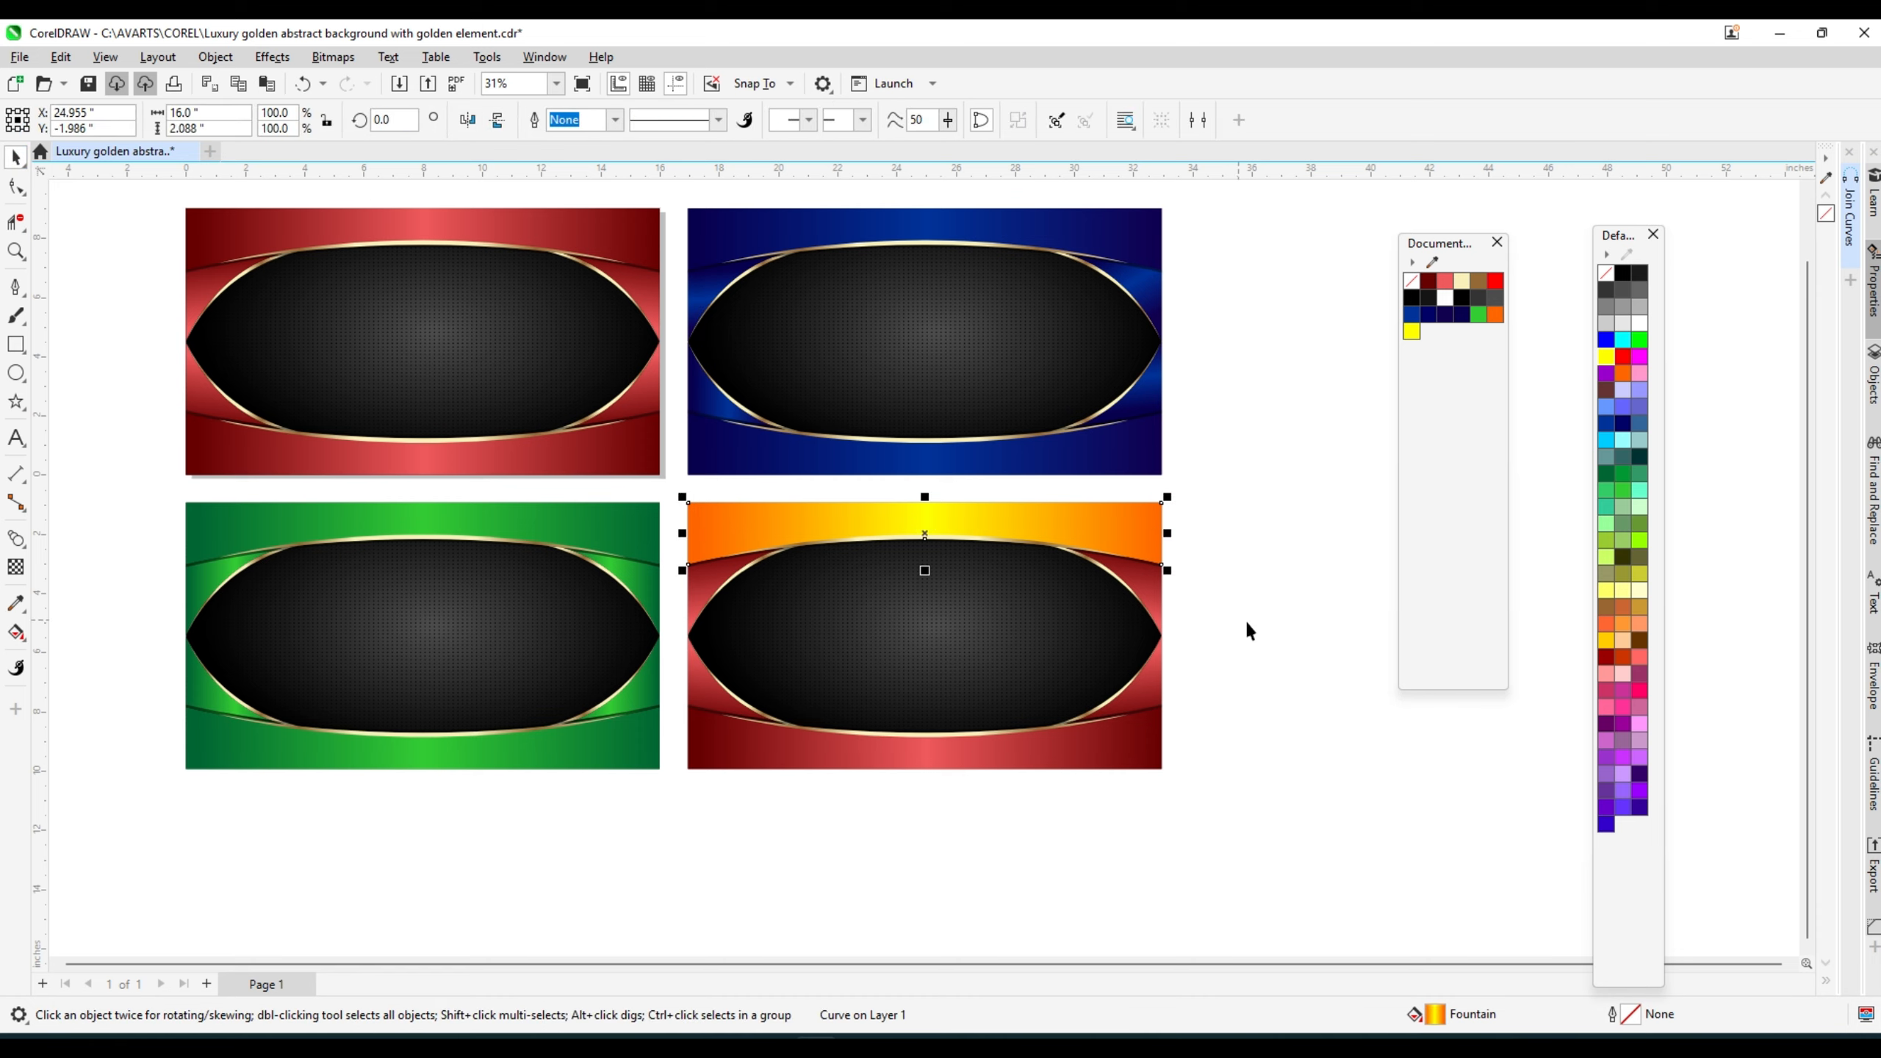
left_click(1245, 618)
- Select the lower-right copy's red bottom band and four corner shapes and copy the top band's orange-yellow fill to them
left_click(1053, 738)
left_click(1147, 670, "shift")
left_click(1143, 592, "shift")
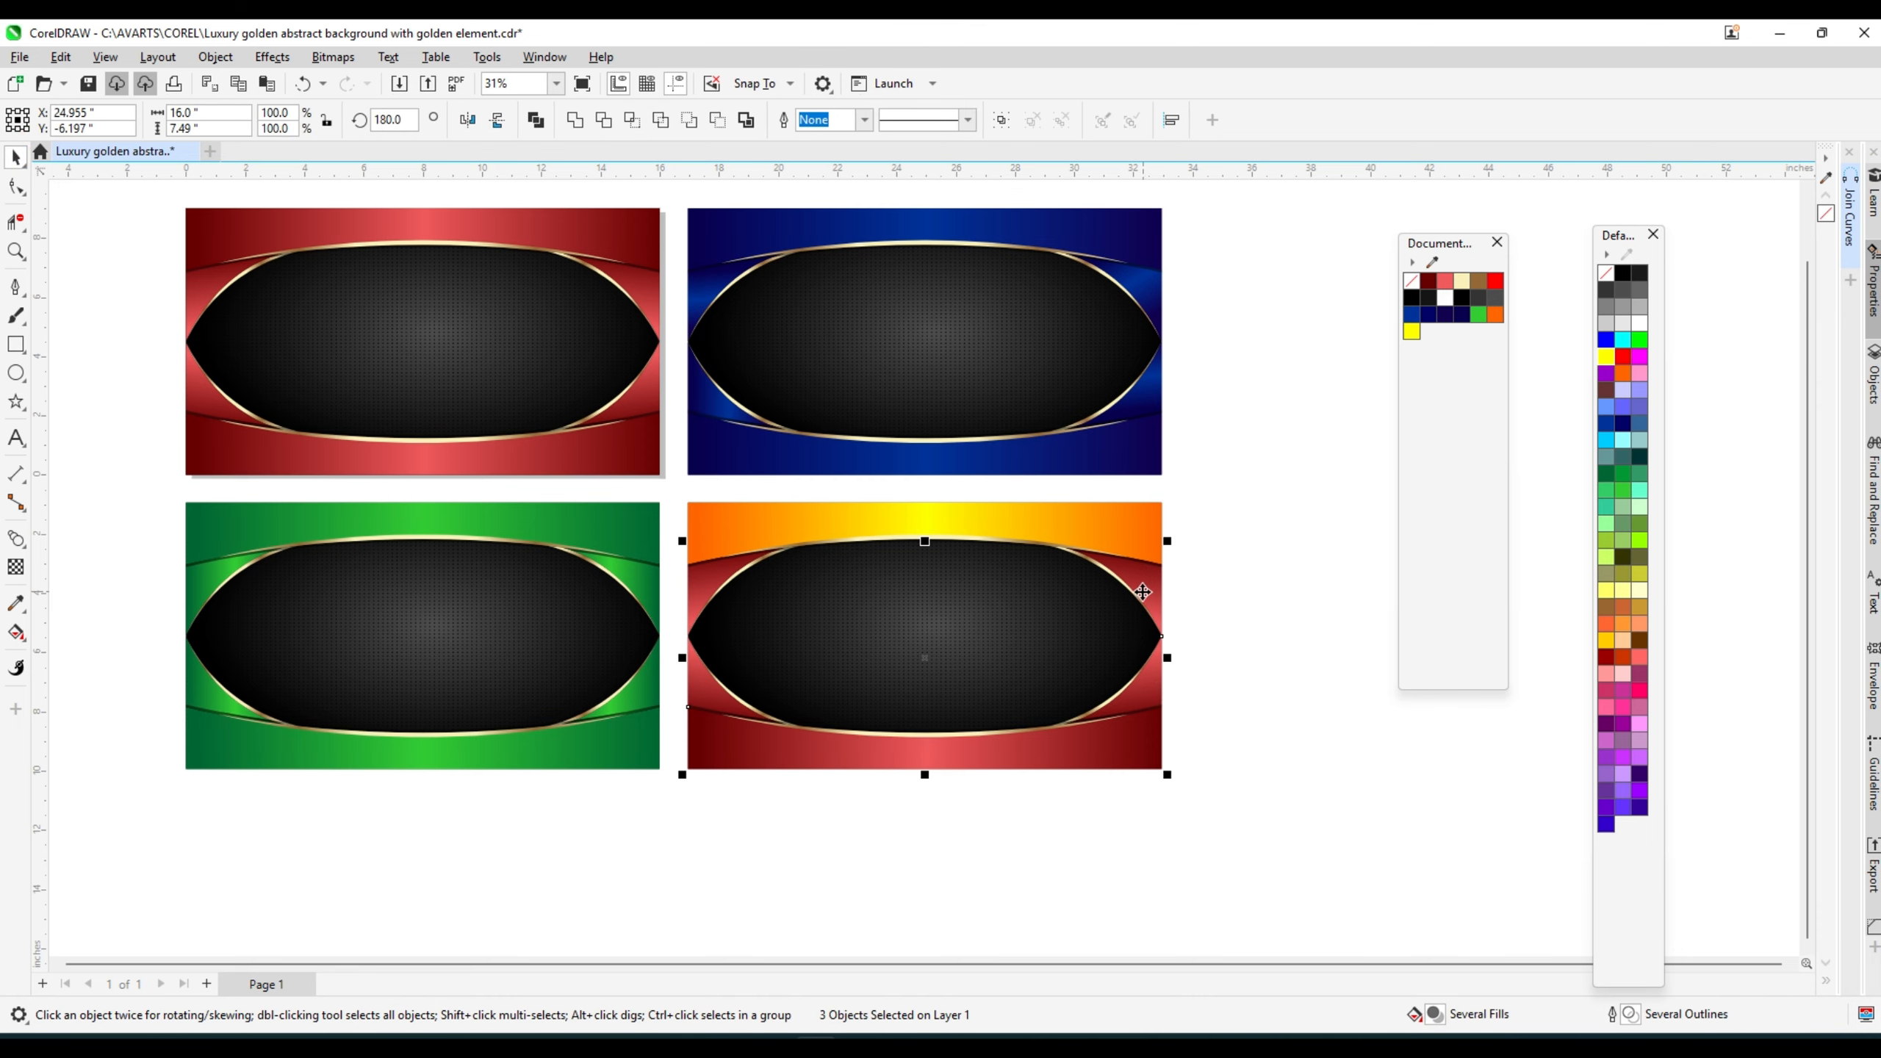
left_click(710, 695, "shift")
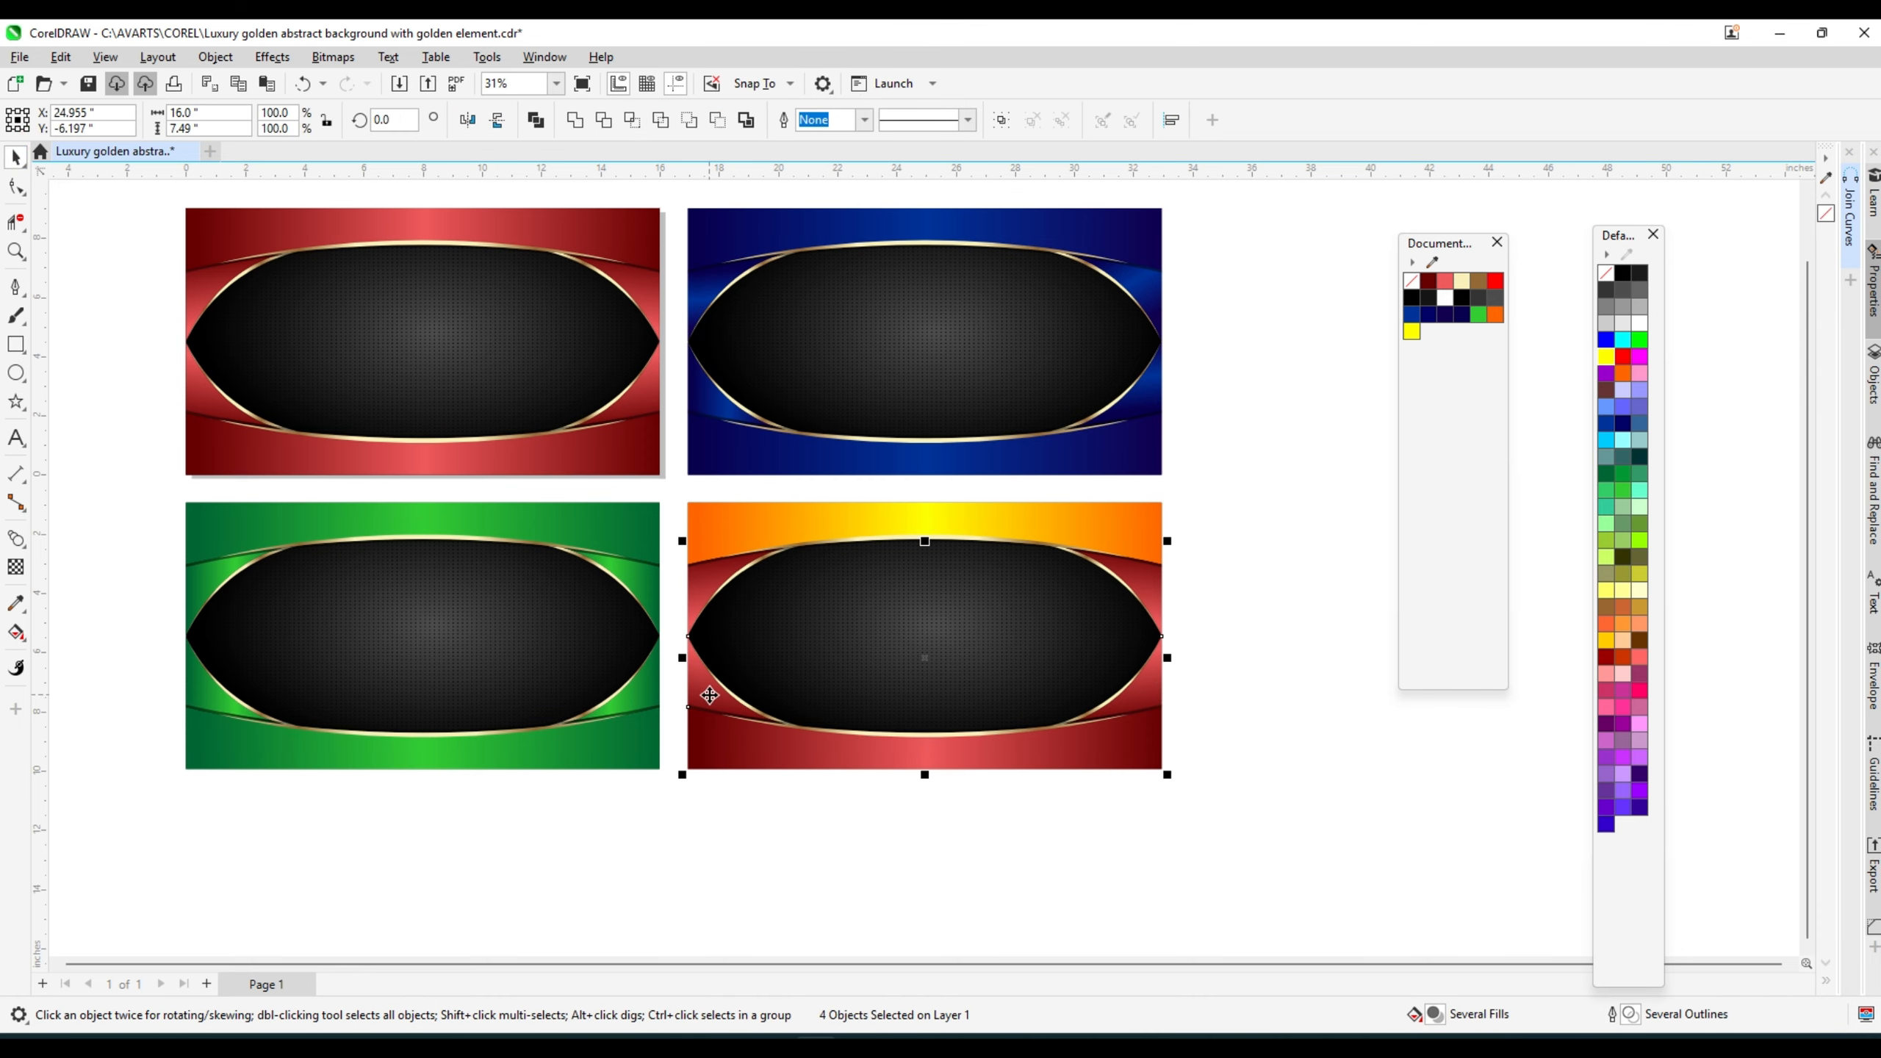
left_click(803, 509)
left_click(1242, 802)
- Set both end stops and the two outer cream stops of the orange copy's upper gold strip fountain fill to bright red
scroll(975, 609, "up", 4)
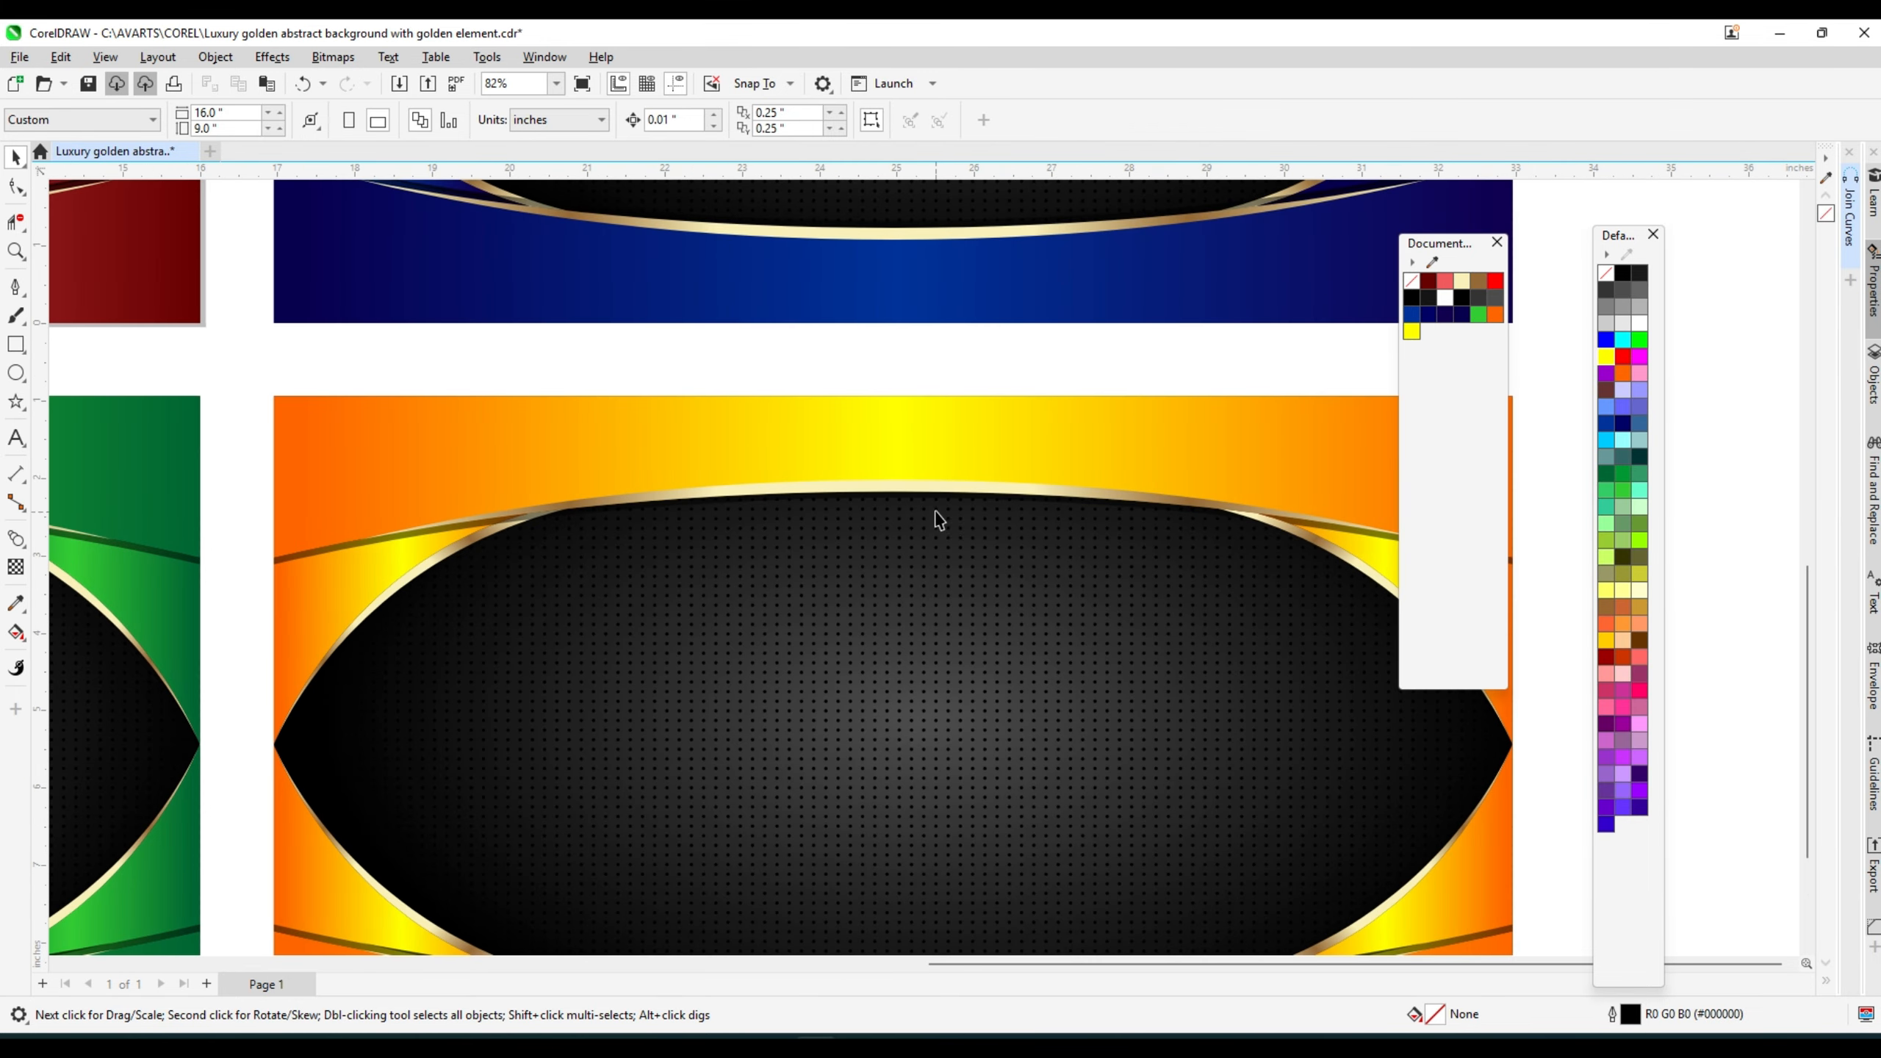
left_click(939, 489)
key("g")
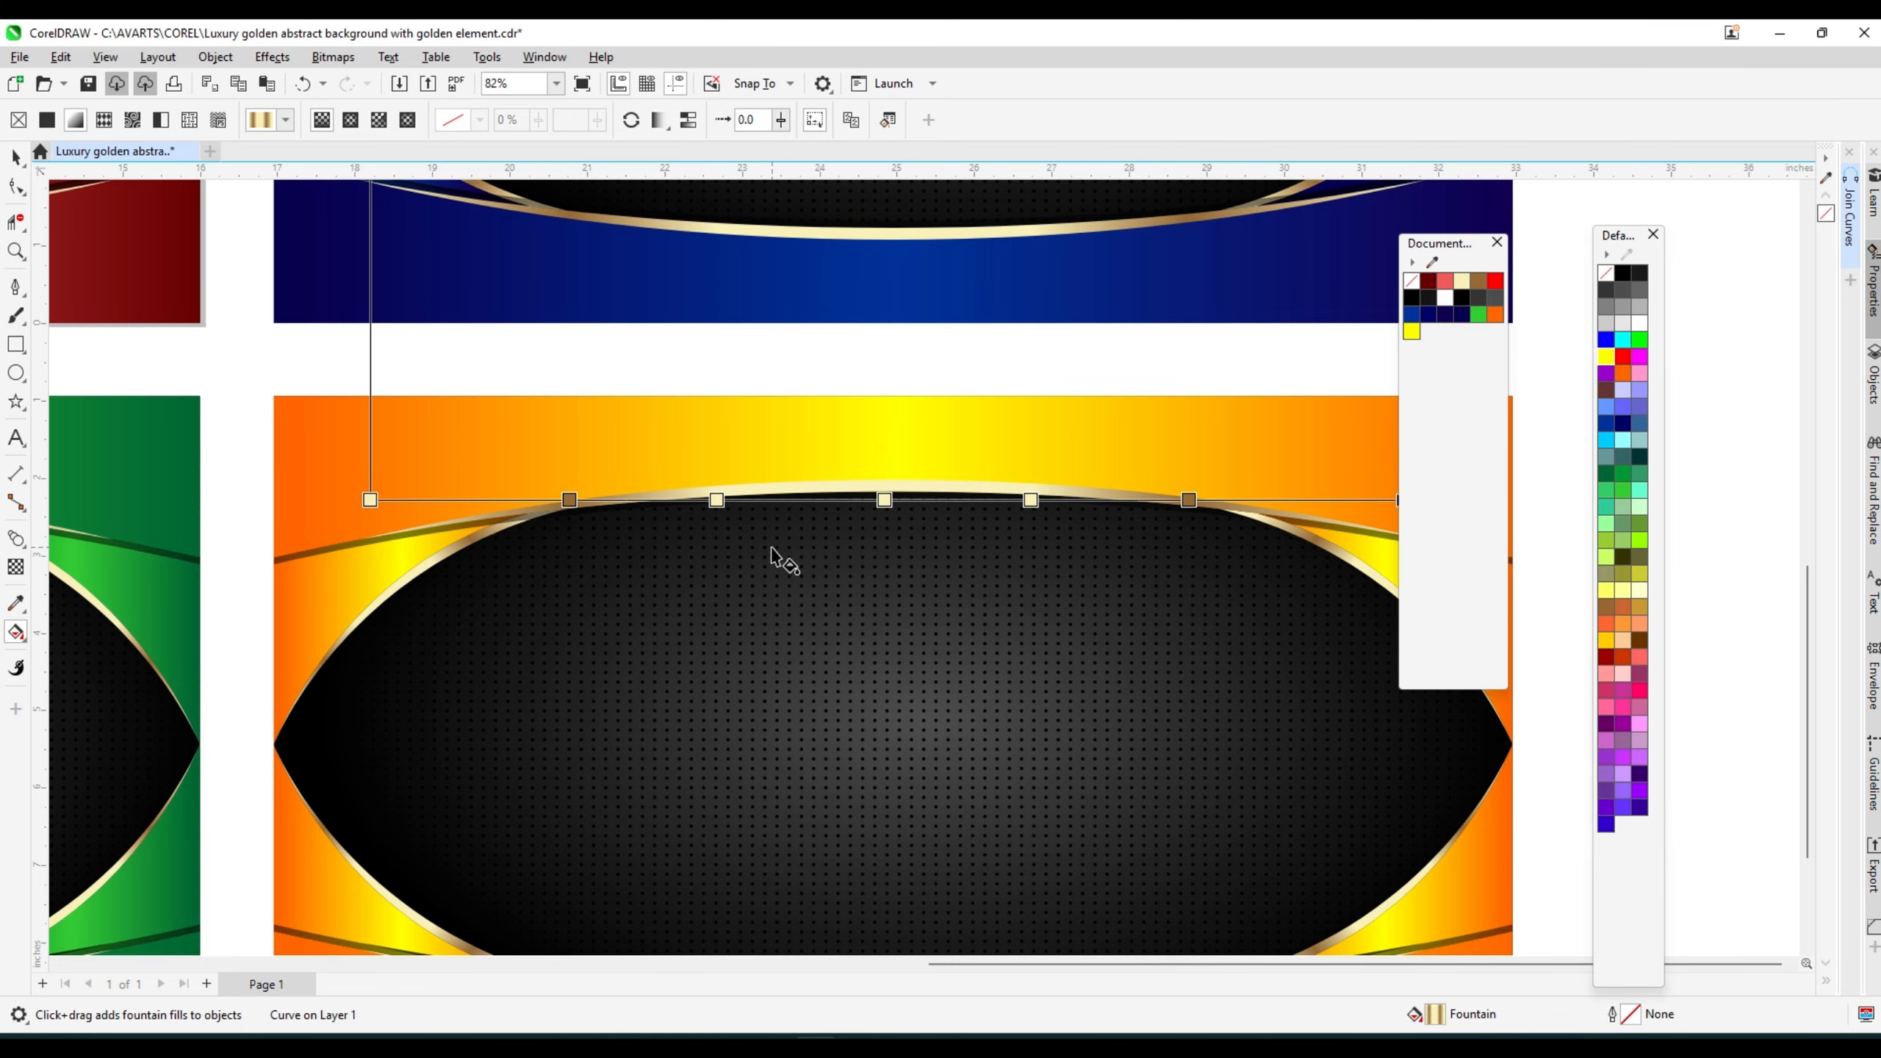
left_click(370, 500)
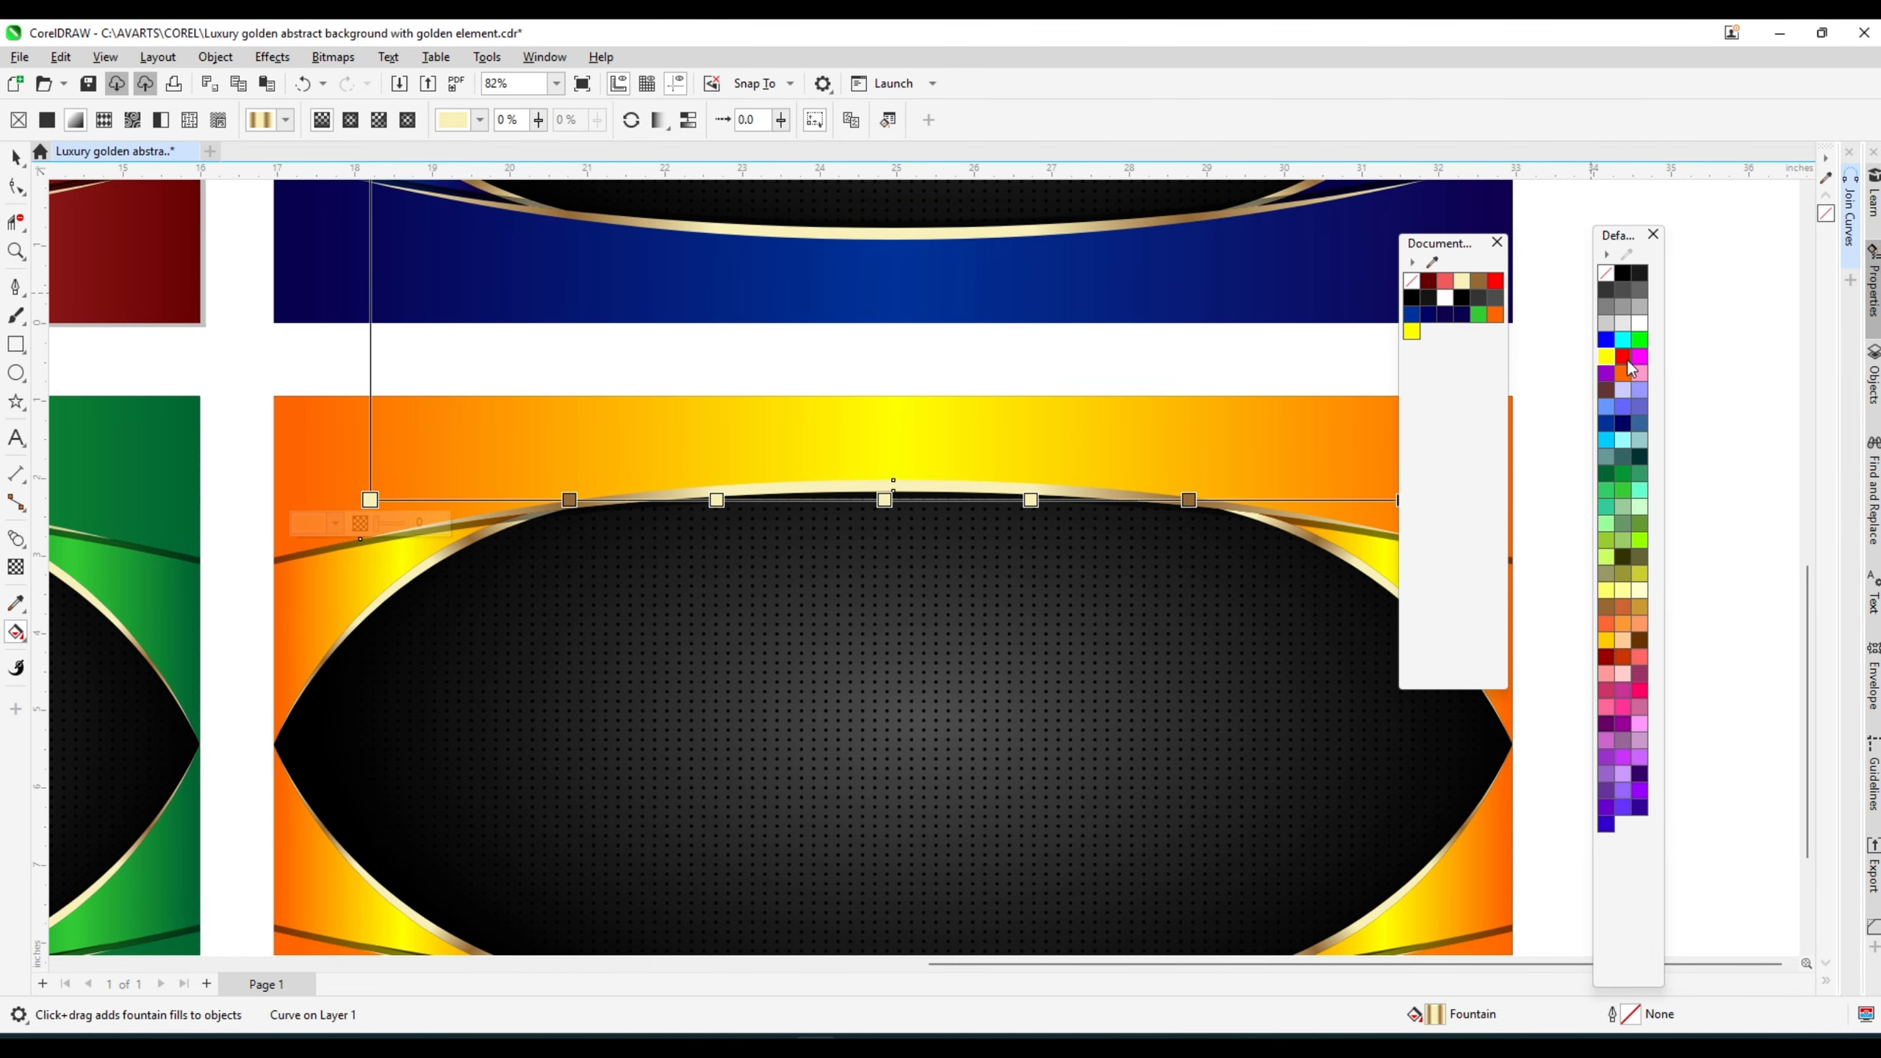
left_click(1624, 358)
scroll(741, 415, "down", 1)
left_click(1334, 487)
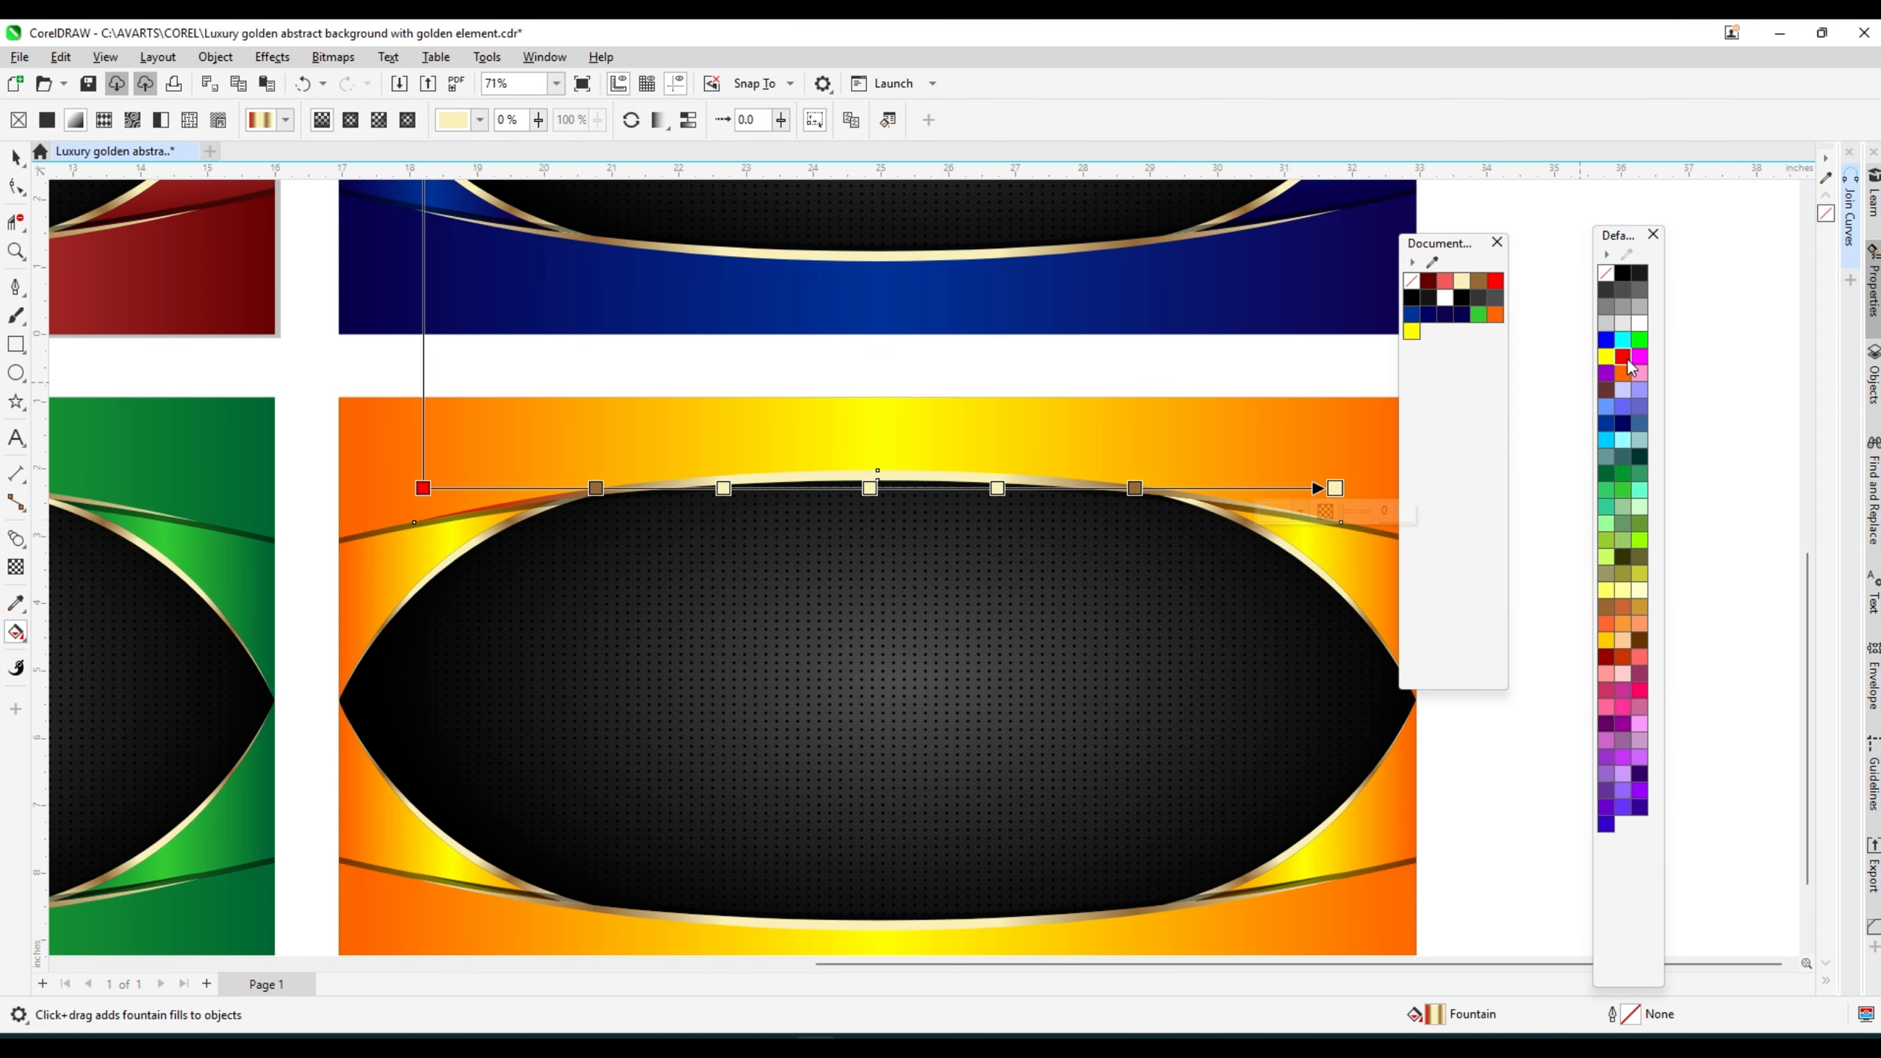
left_click(1625, 358)
left_click_drag(996, 493, 997, 489)
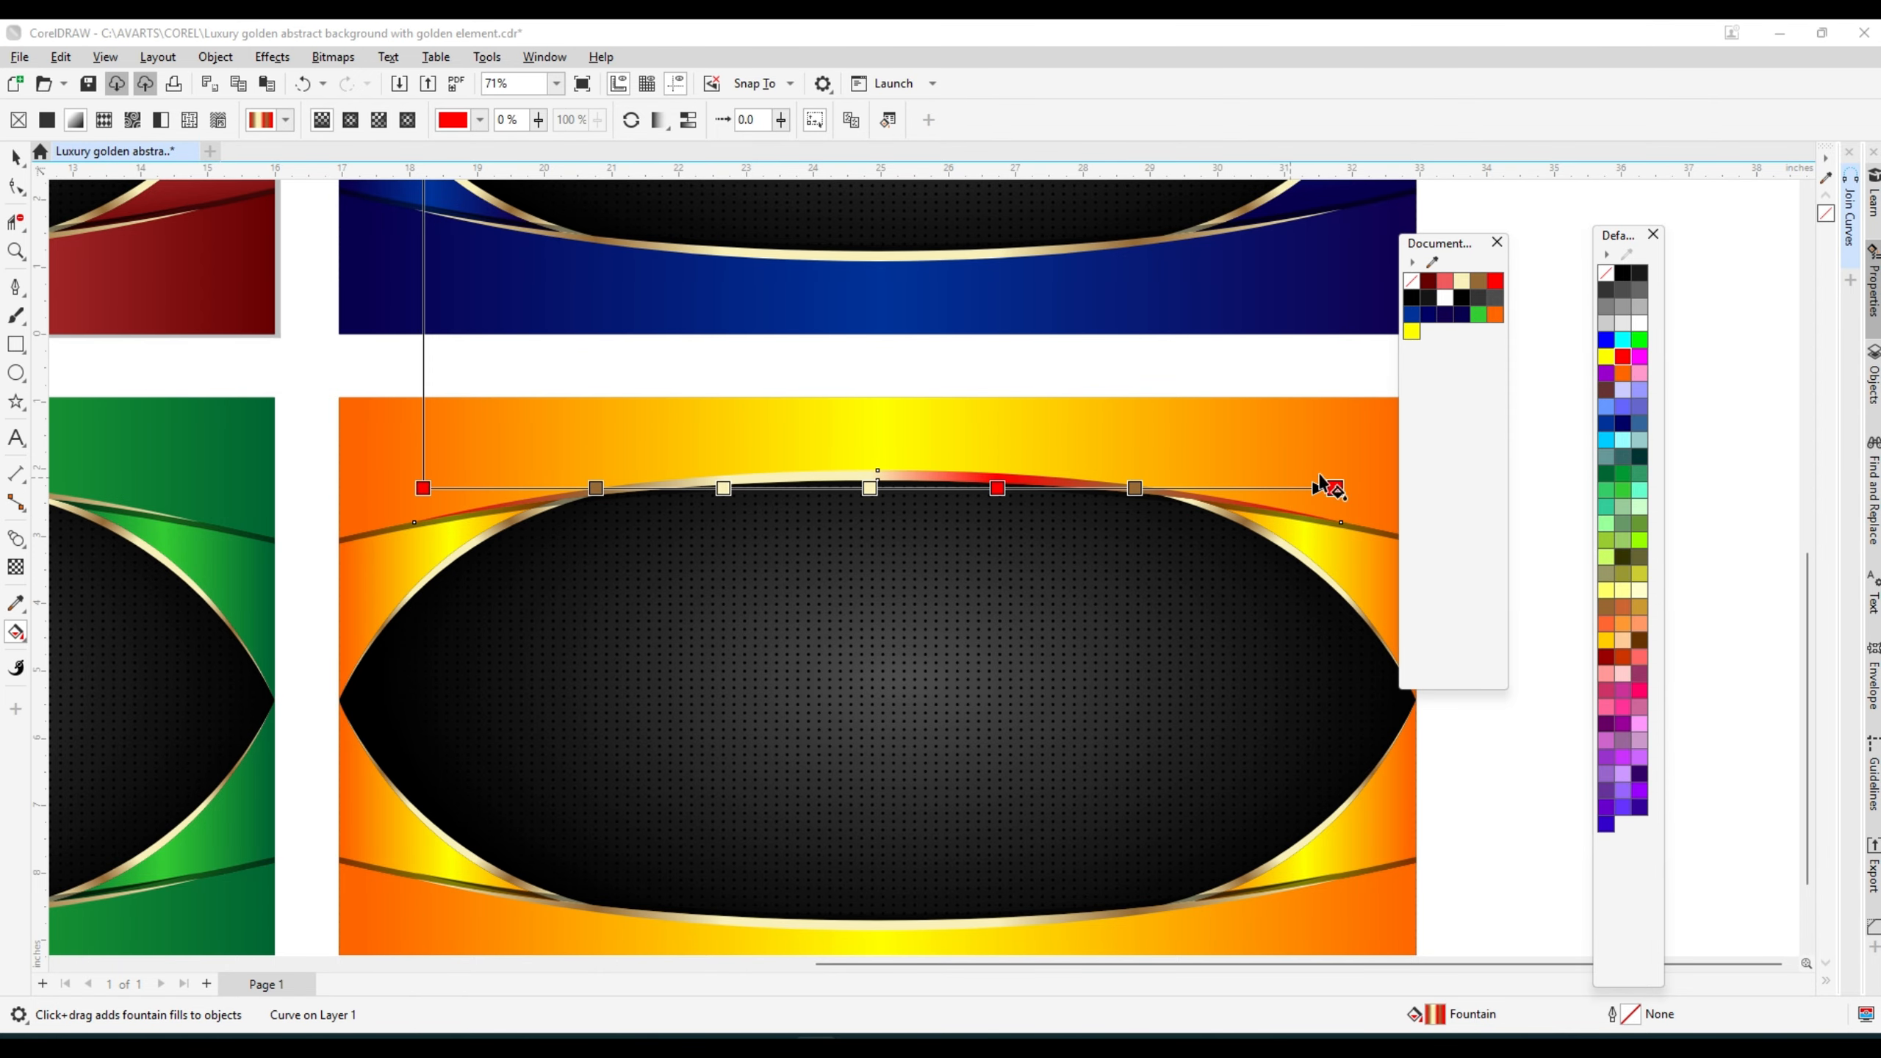
left_click_drag(729, 503, 723, 489)
- Set the two brown stops and the central cream stop of the same upper strip's fountain fill to dark red
left_click(596, 488)
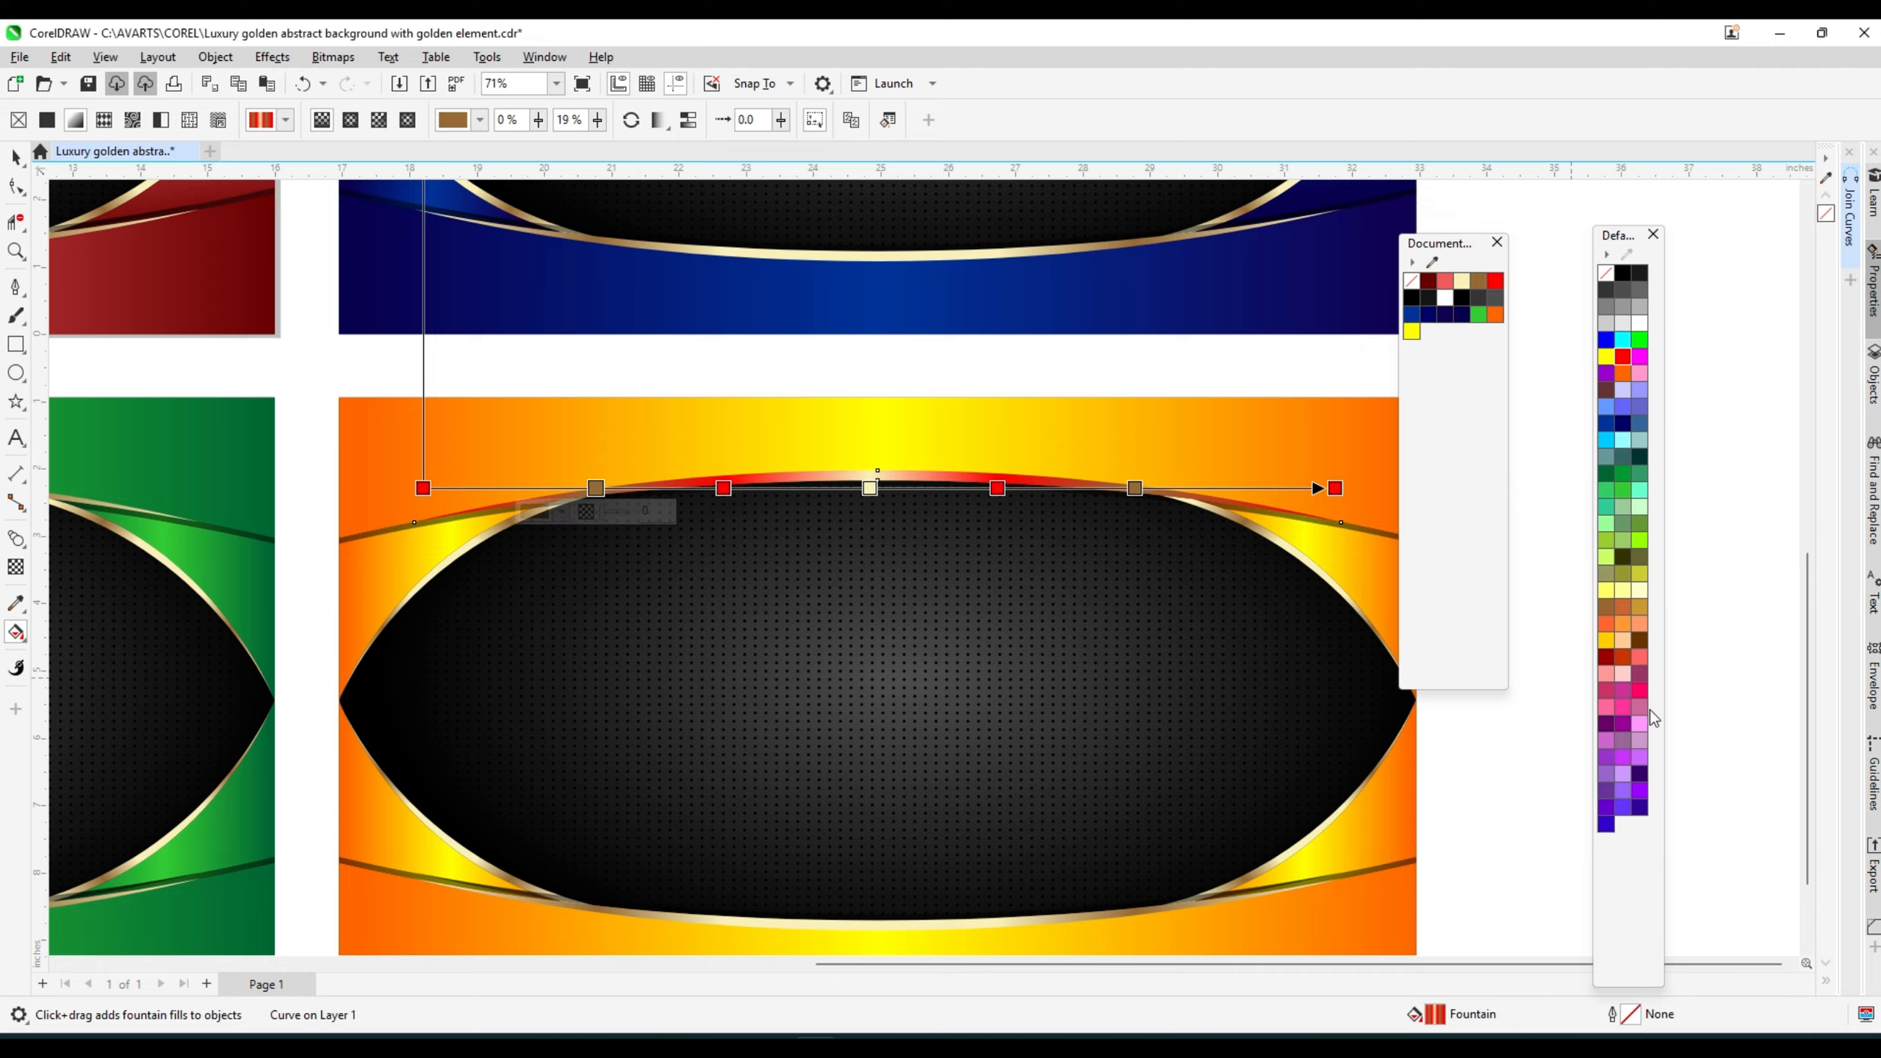
left_click(1607, 655)
left_click(868, 488)
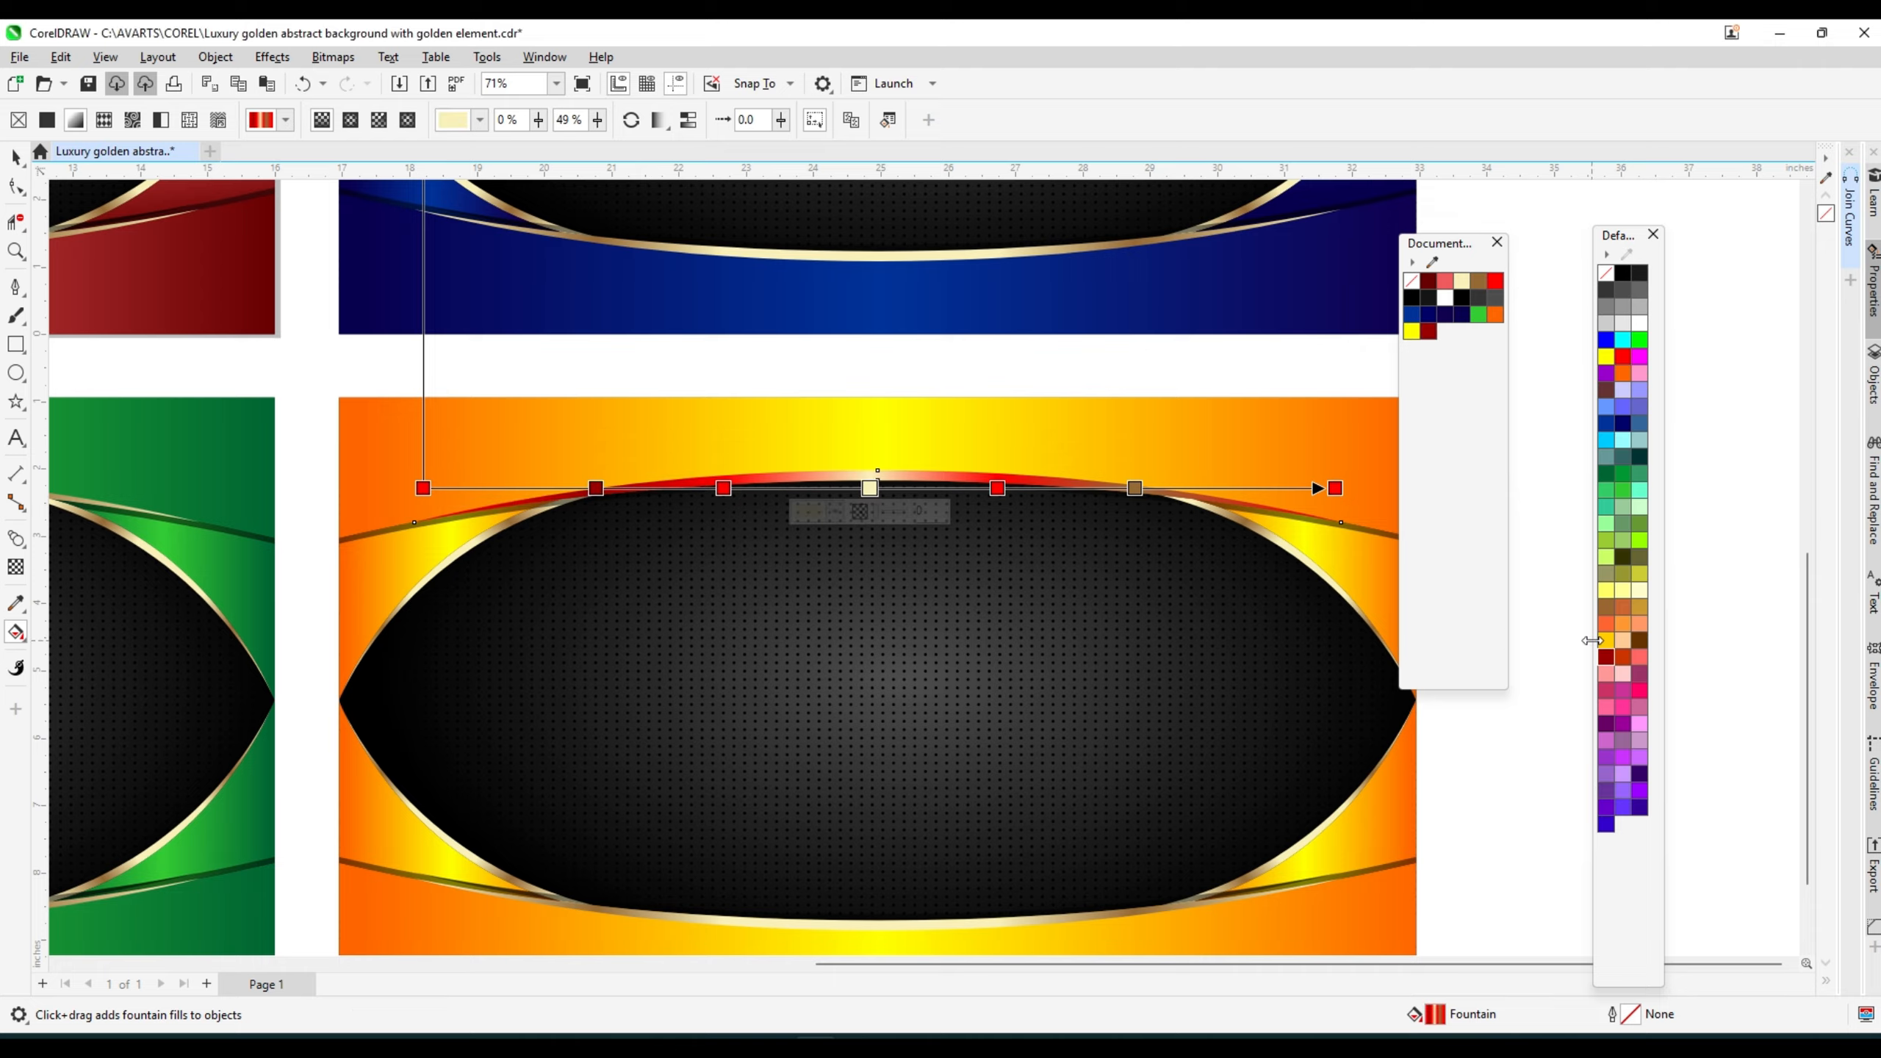
left_click(1604, 656)
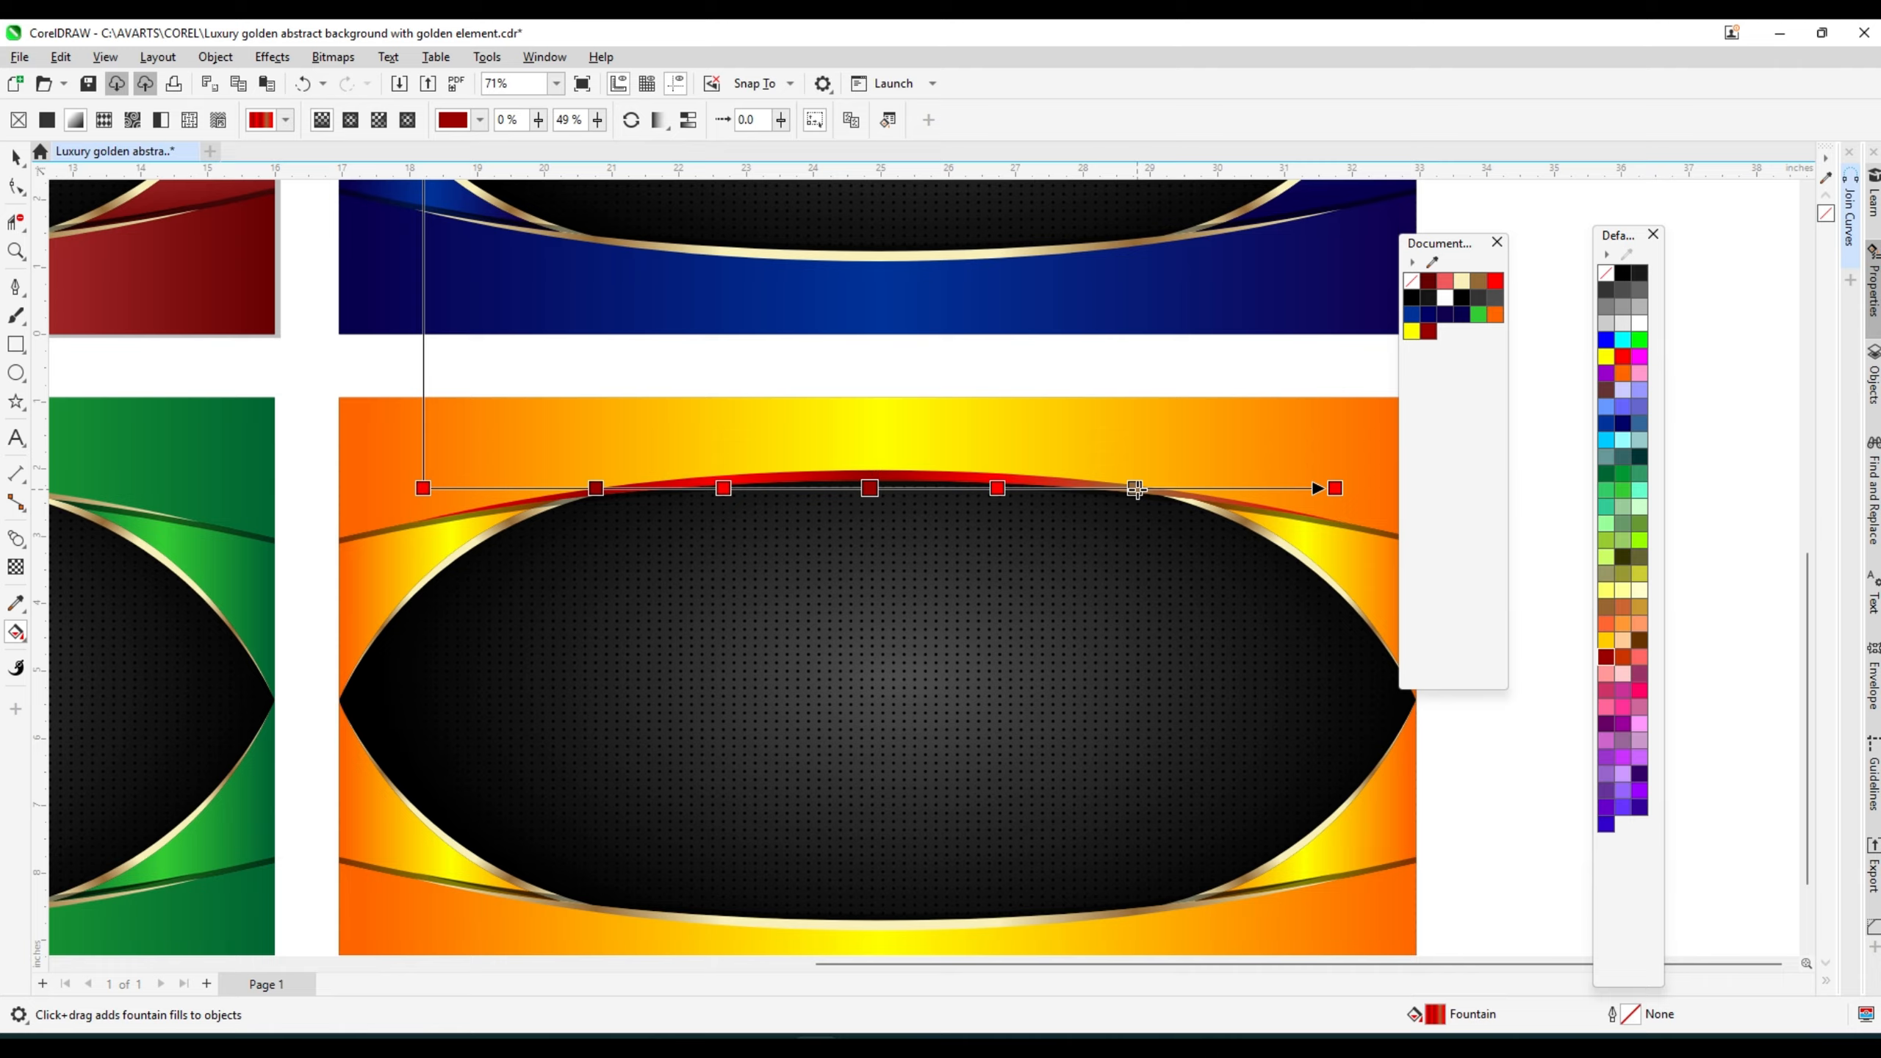
left_click(1135, 488)
left_click(1605, 656)
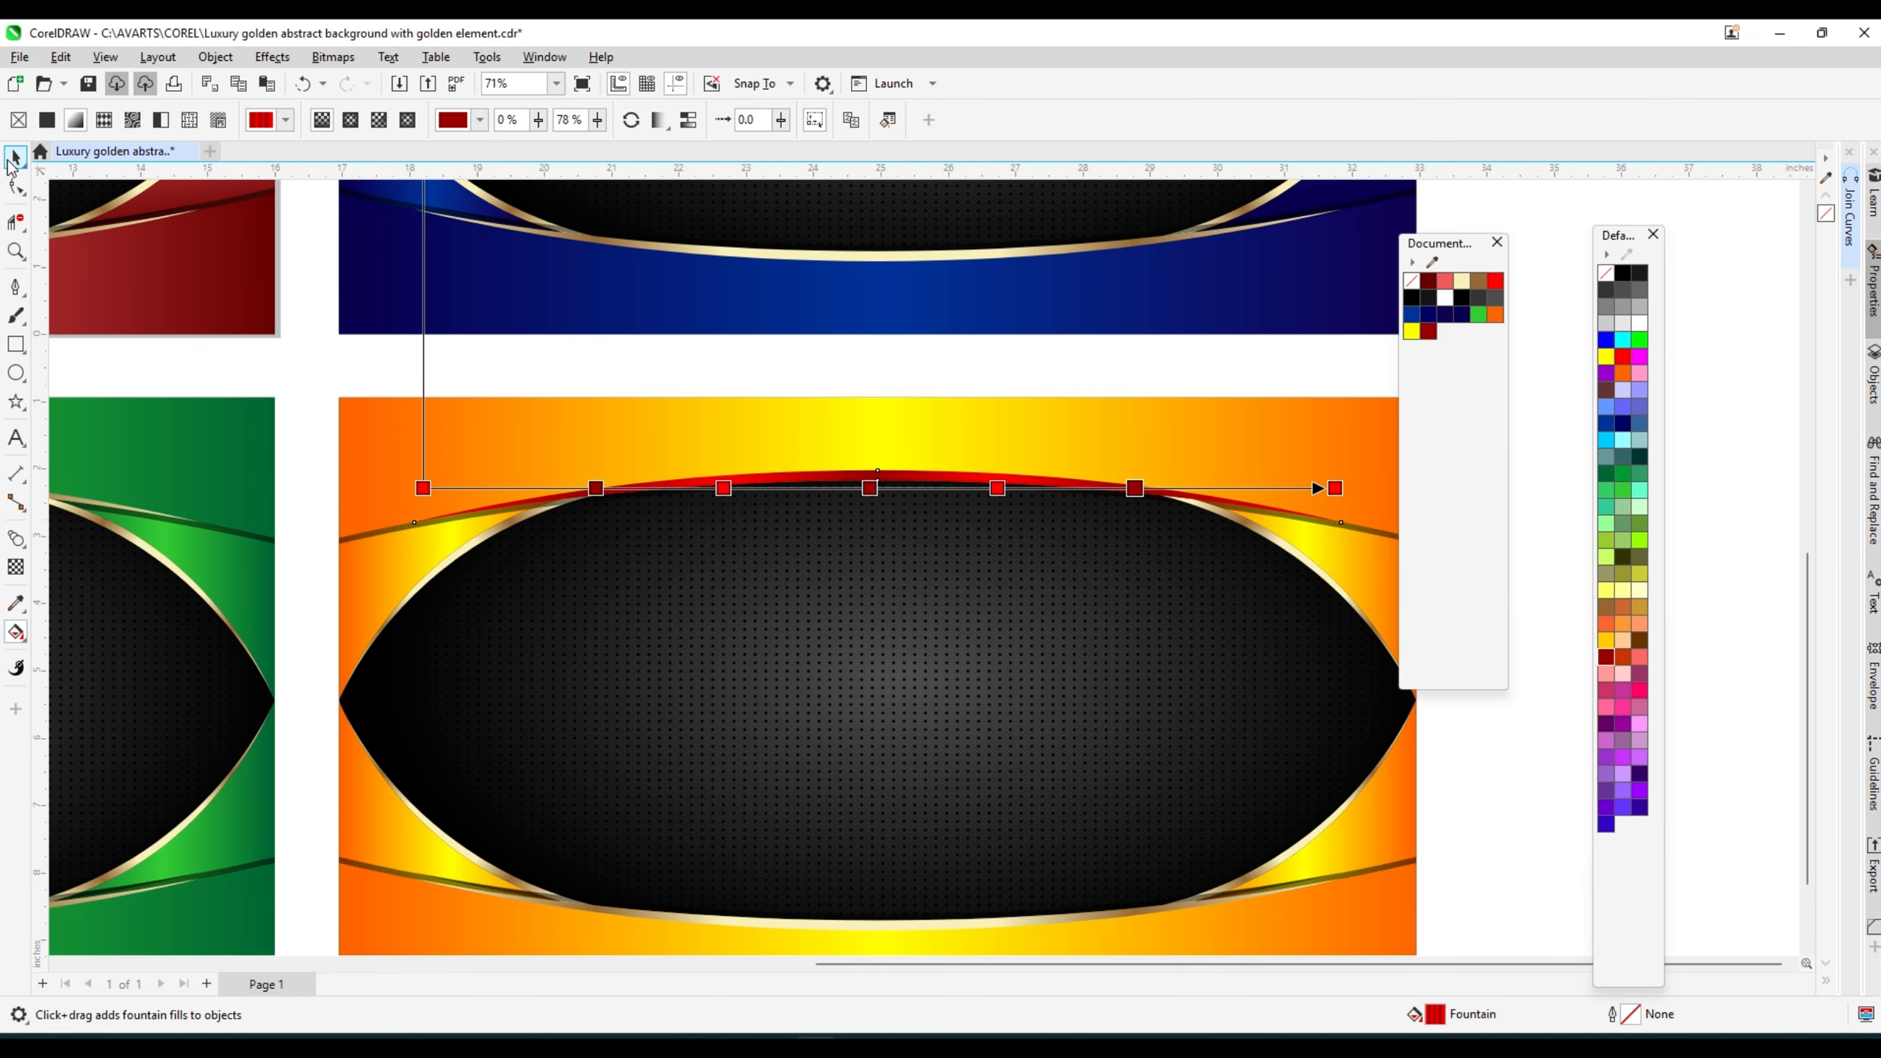
left_click(13, 158)
scroll(859, 382, "down", 3)
left_click(1347, 659)
scroll(875, 693, "up", 2)
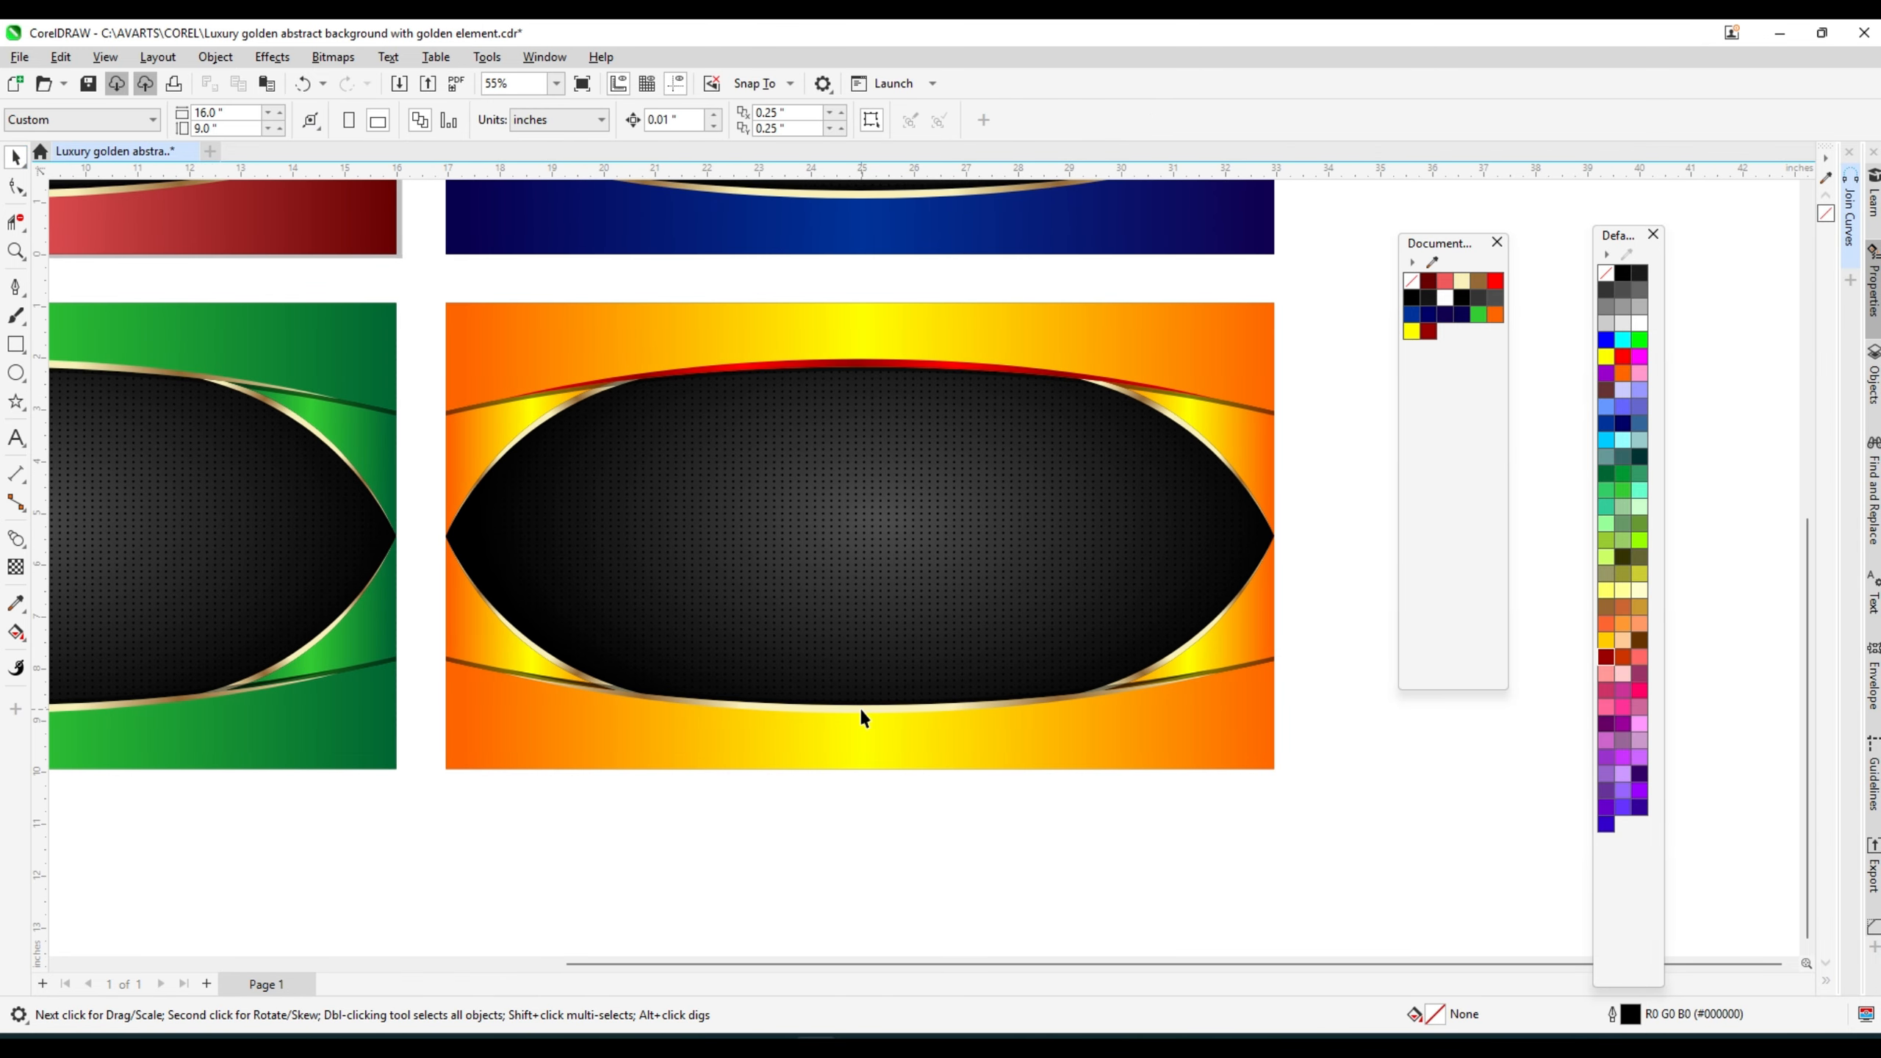
- Copy the red fountain fill from the orange copy's upper strip to its lower gold strip
left_click(864, 712)
left_click(813, 363)
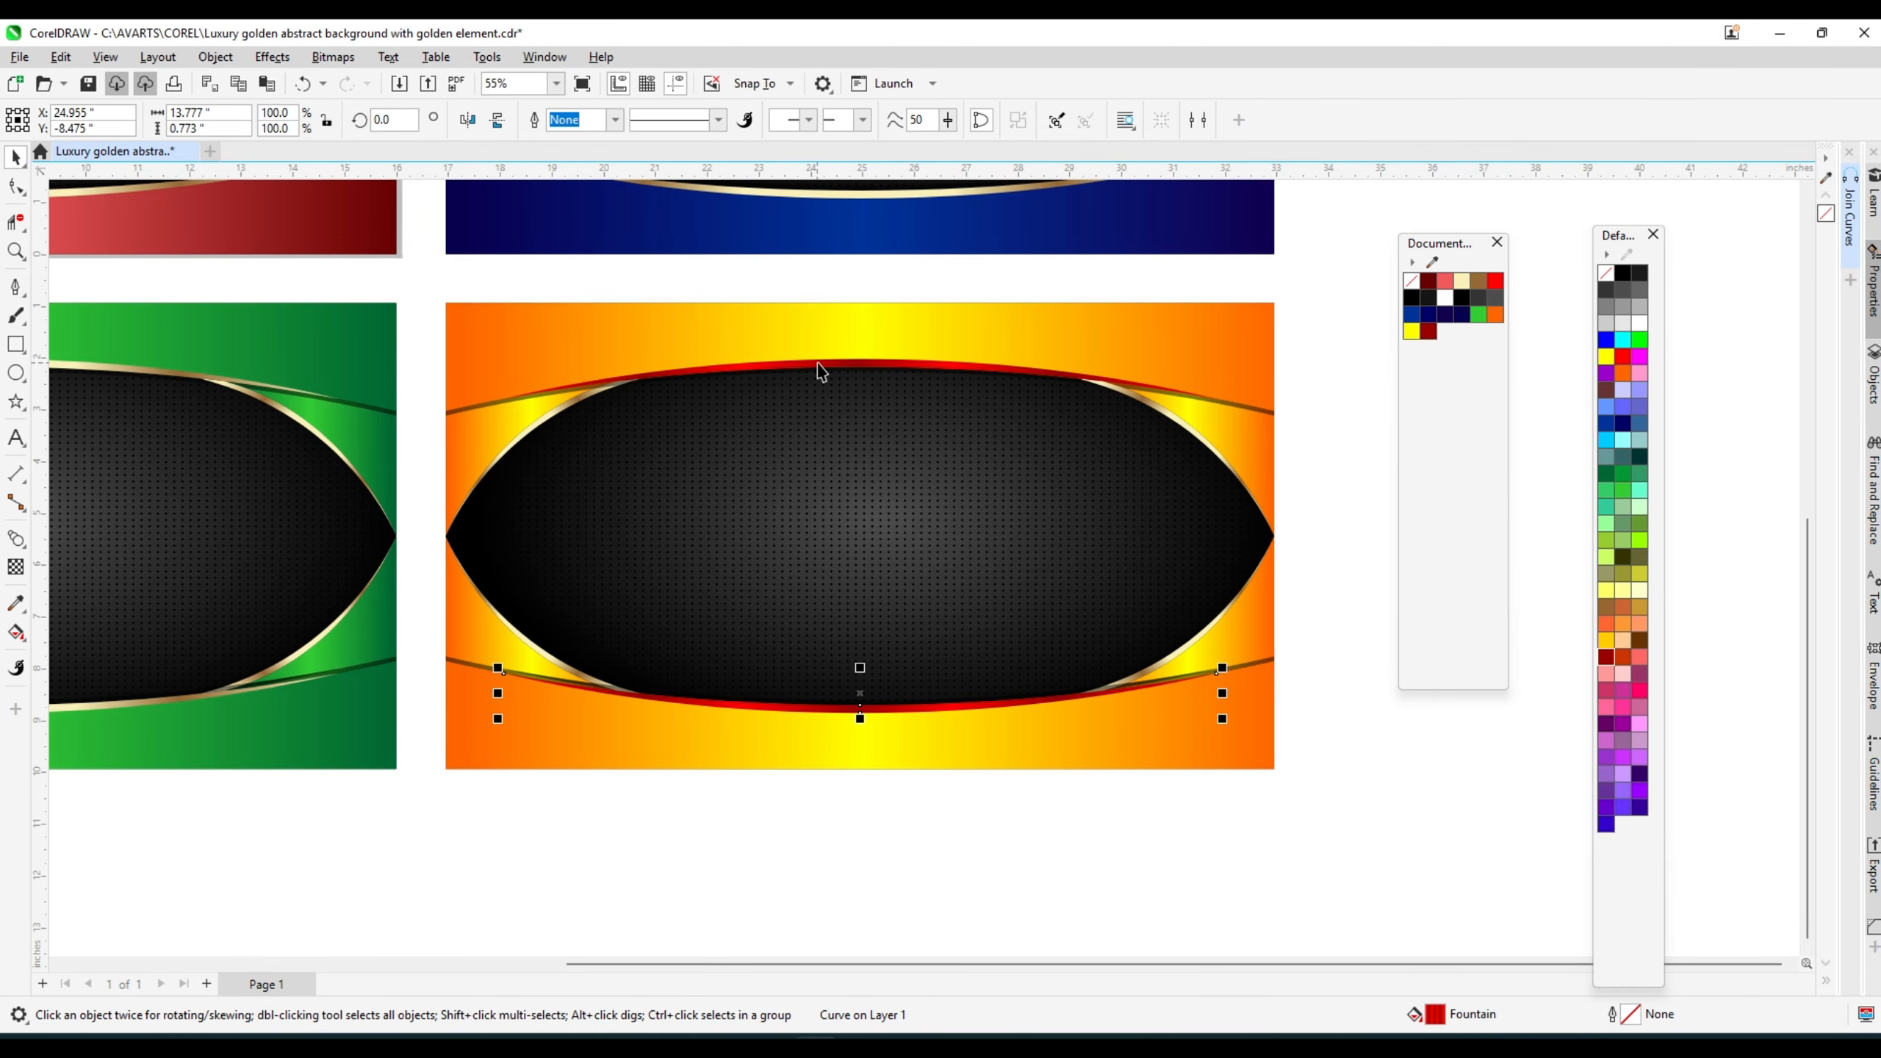
key("Escape")
- Try to copy the red strip fill to several gold side strips of the orange copy at once
scroll(1174, 474, "up", 2)
left_click(1188, 407)
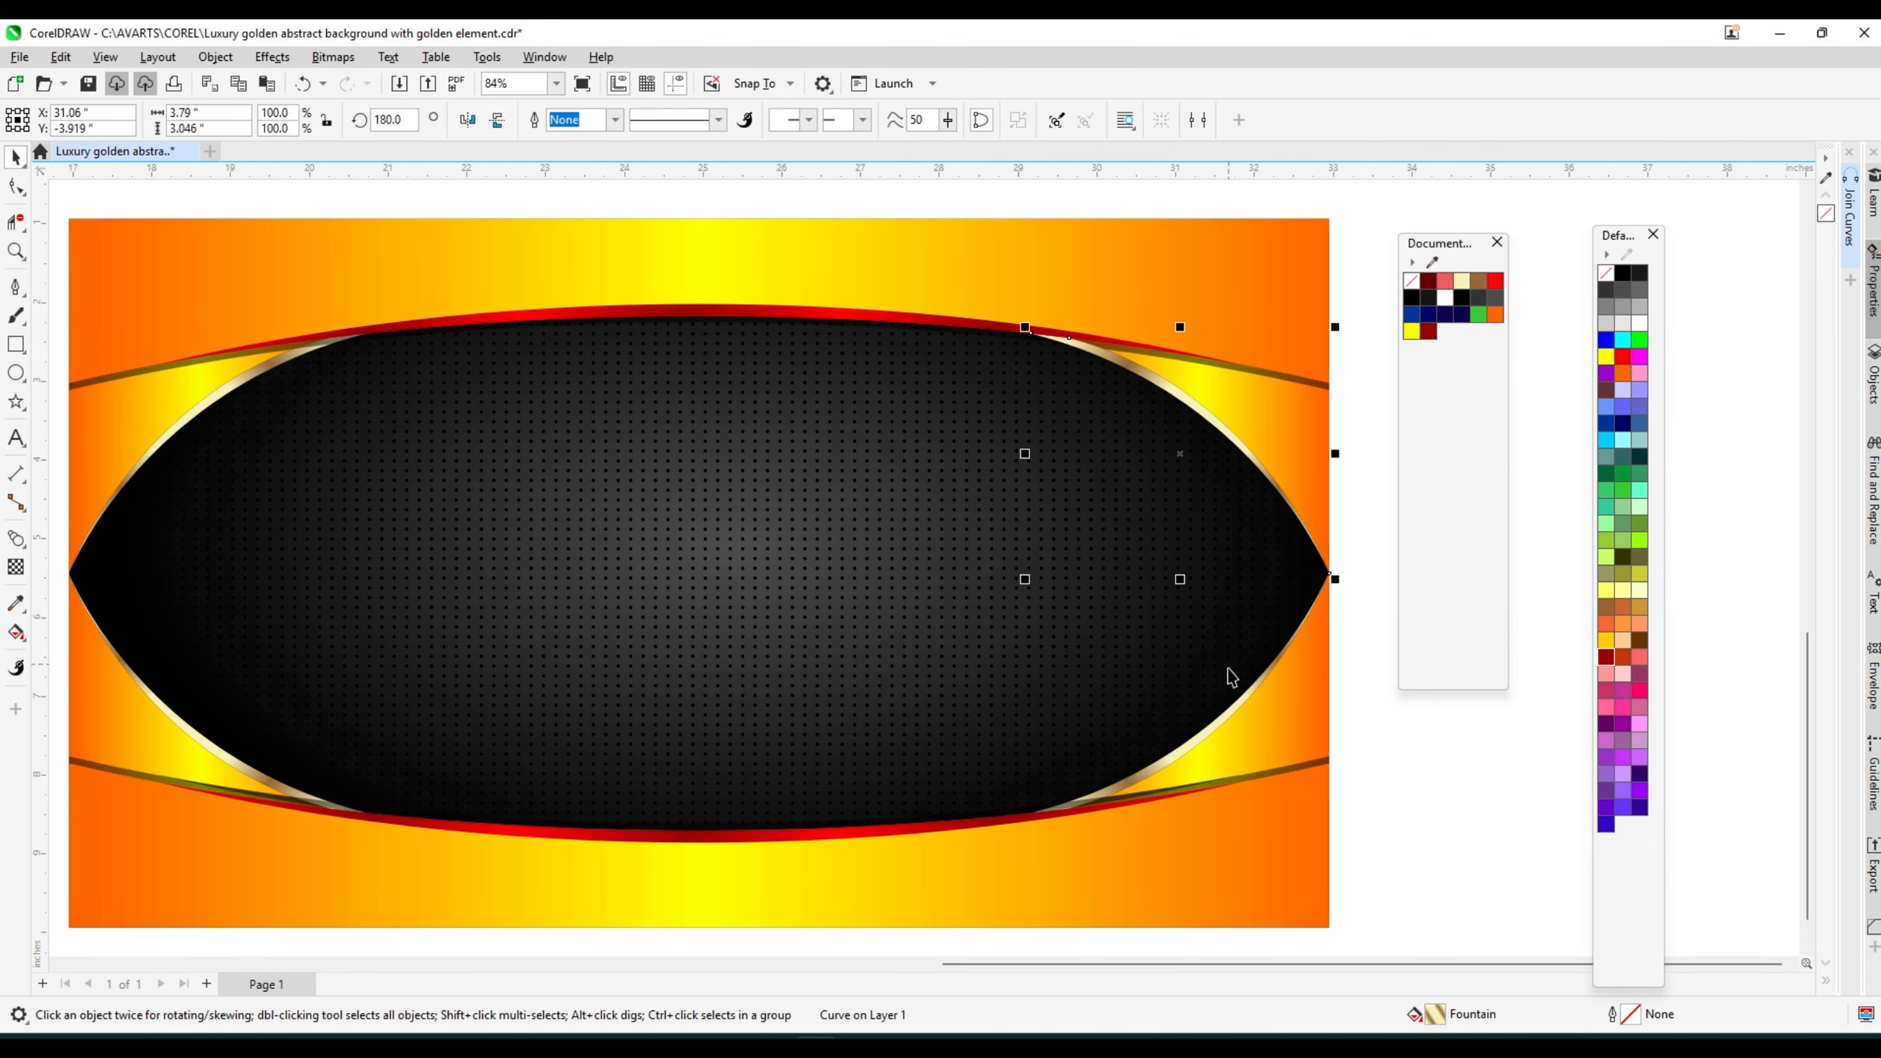
left_click(1215, 725, "shift")
scroll(1214, 723, "down", 1)
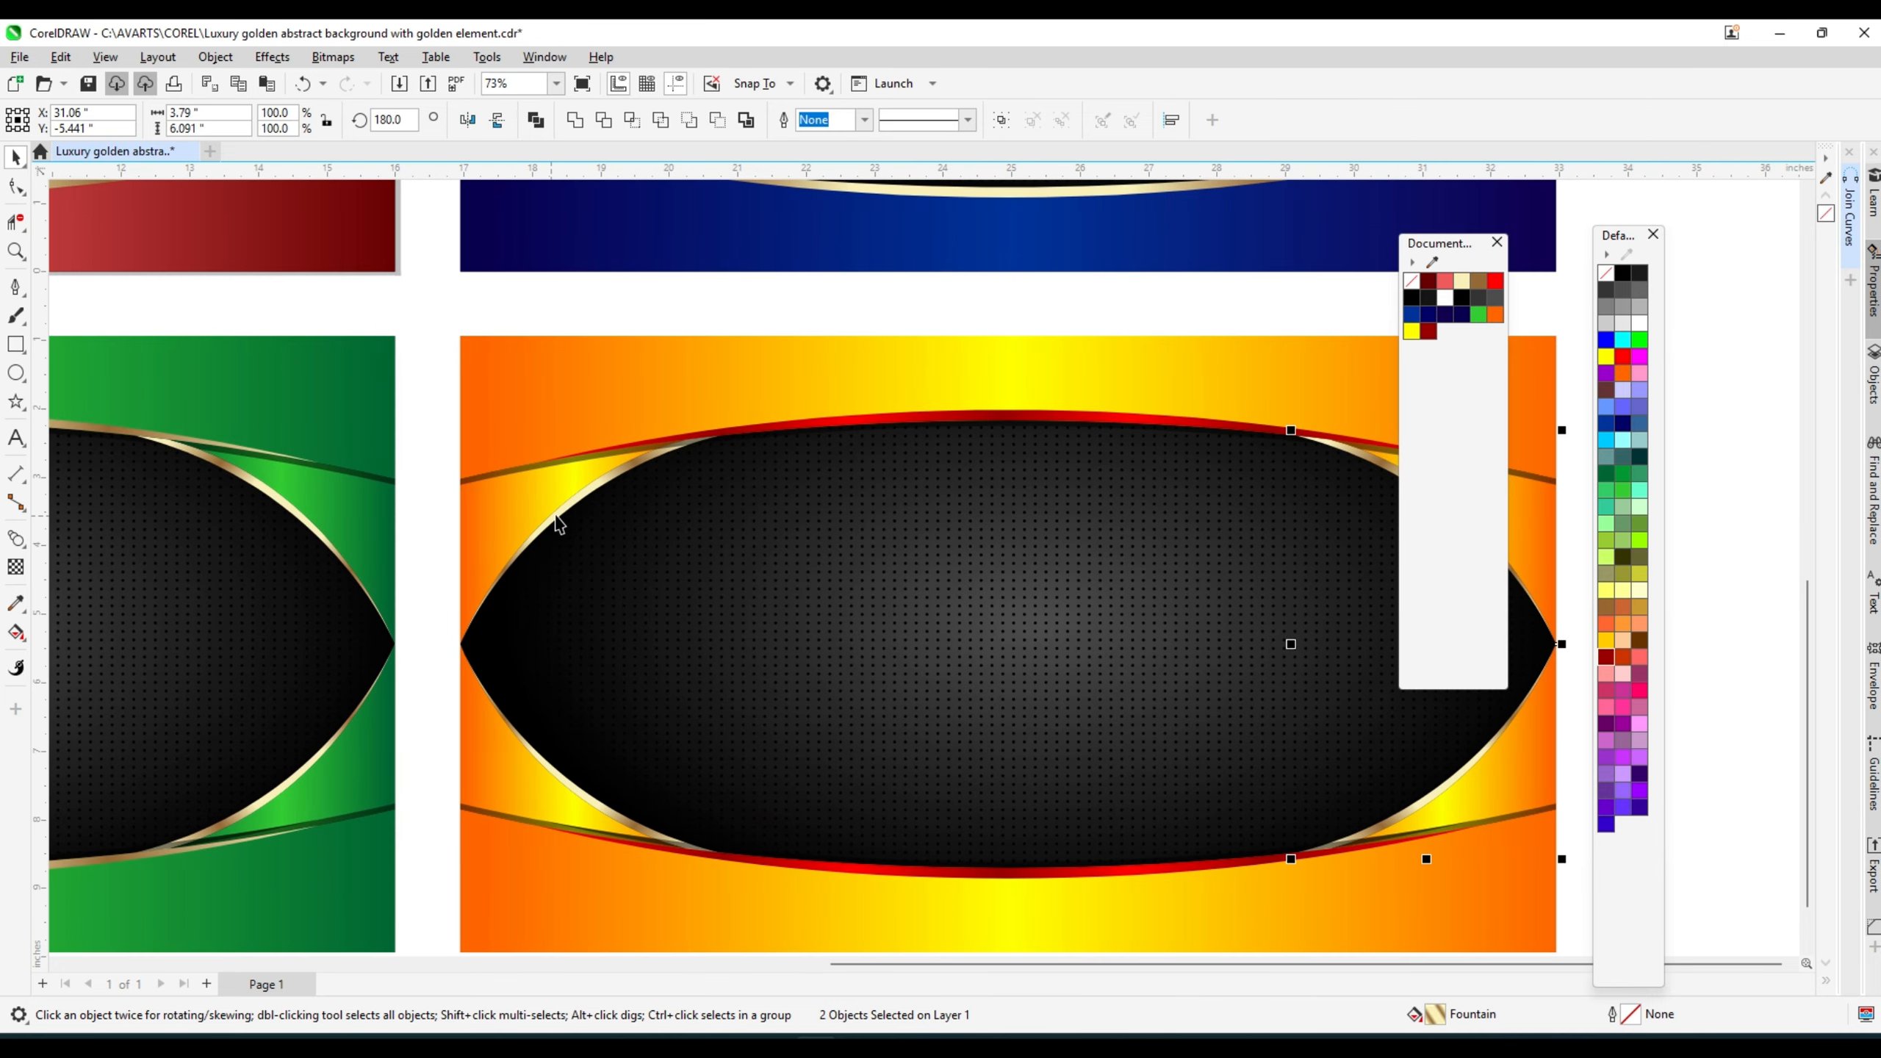
left_click(592, 499, "shift")
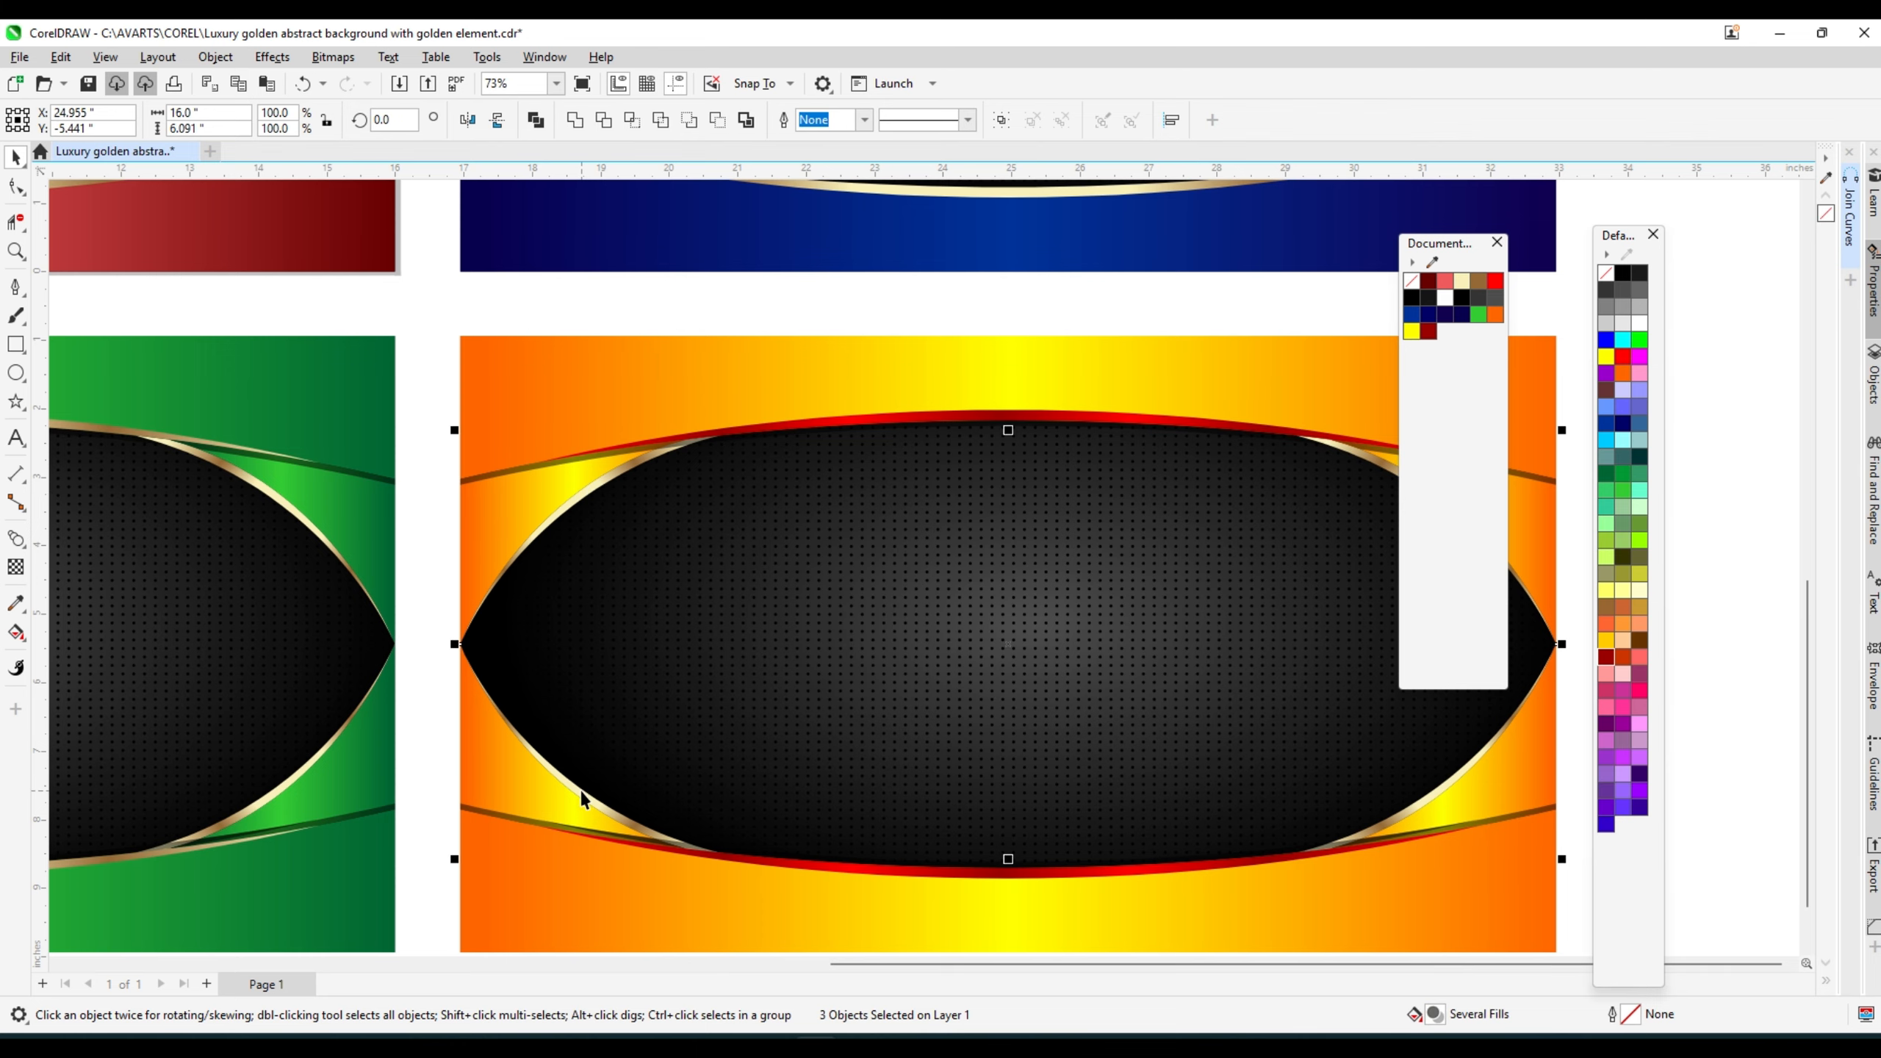
left_click(787, 427)
scroll(626, 447, "down", 3)
key("ctrl+z")
left_click(1127, 793)
- Copy the upper strip's red fountain fill to the two gold side strips at the orange copy's right end
scroll(1130, 437, "up", 5)
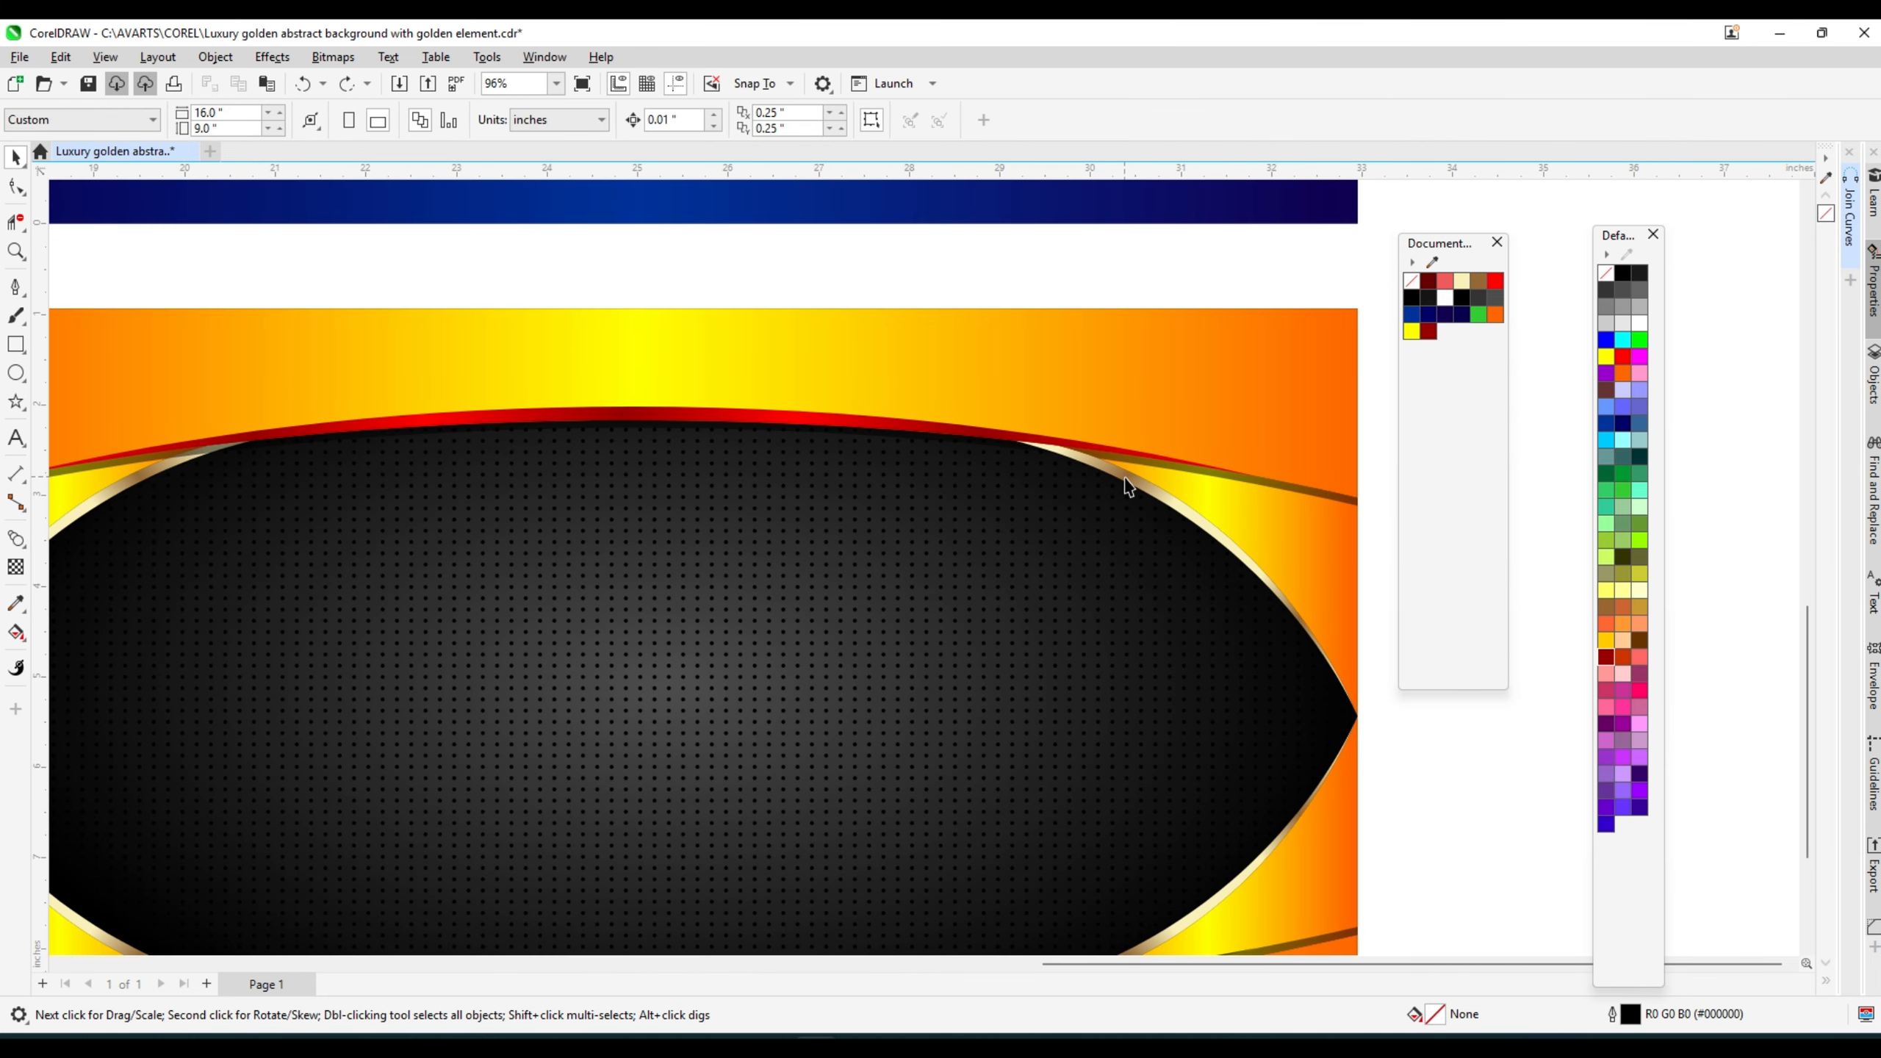
left_click(1127, 489)
left_click(947, 429)
scroll(948, 428, "down", 2)
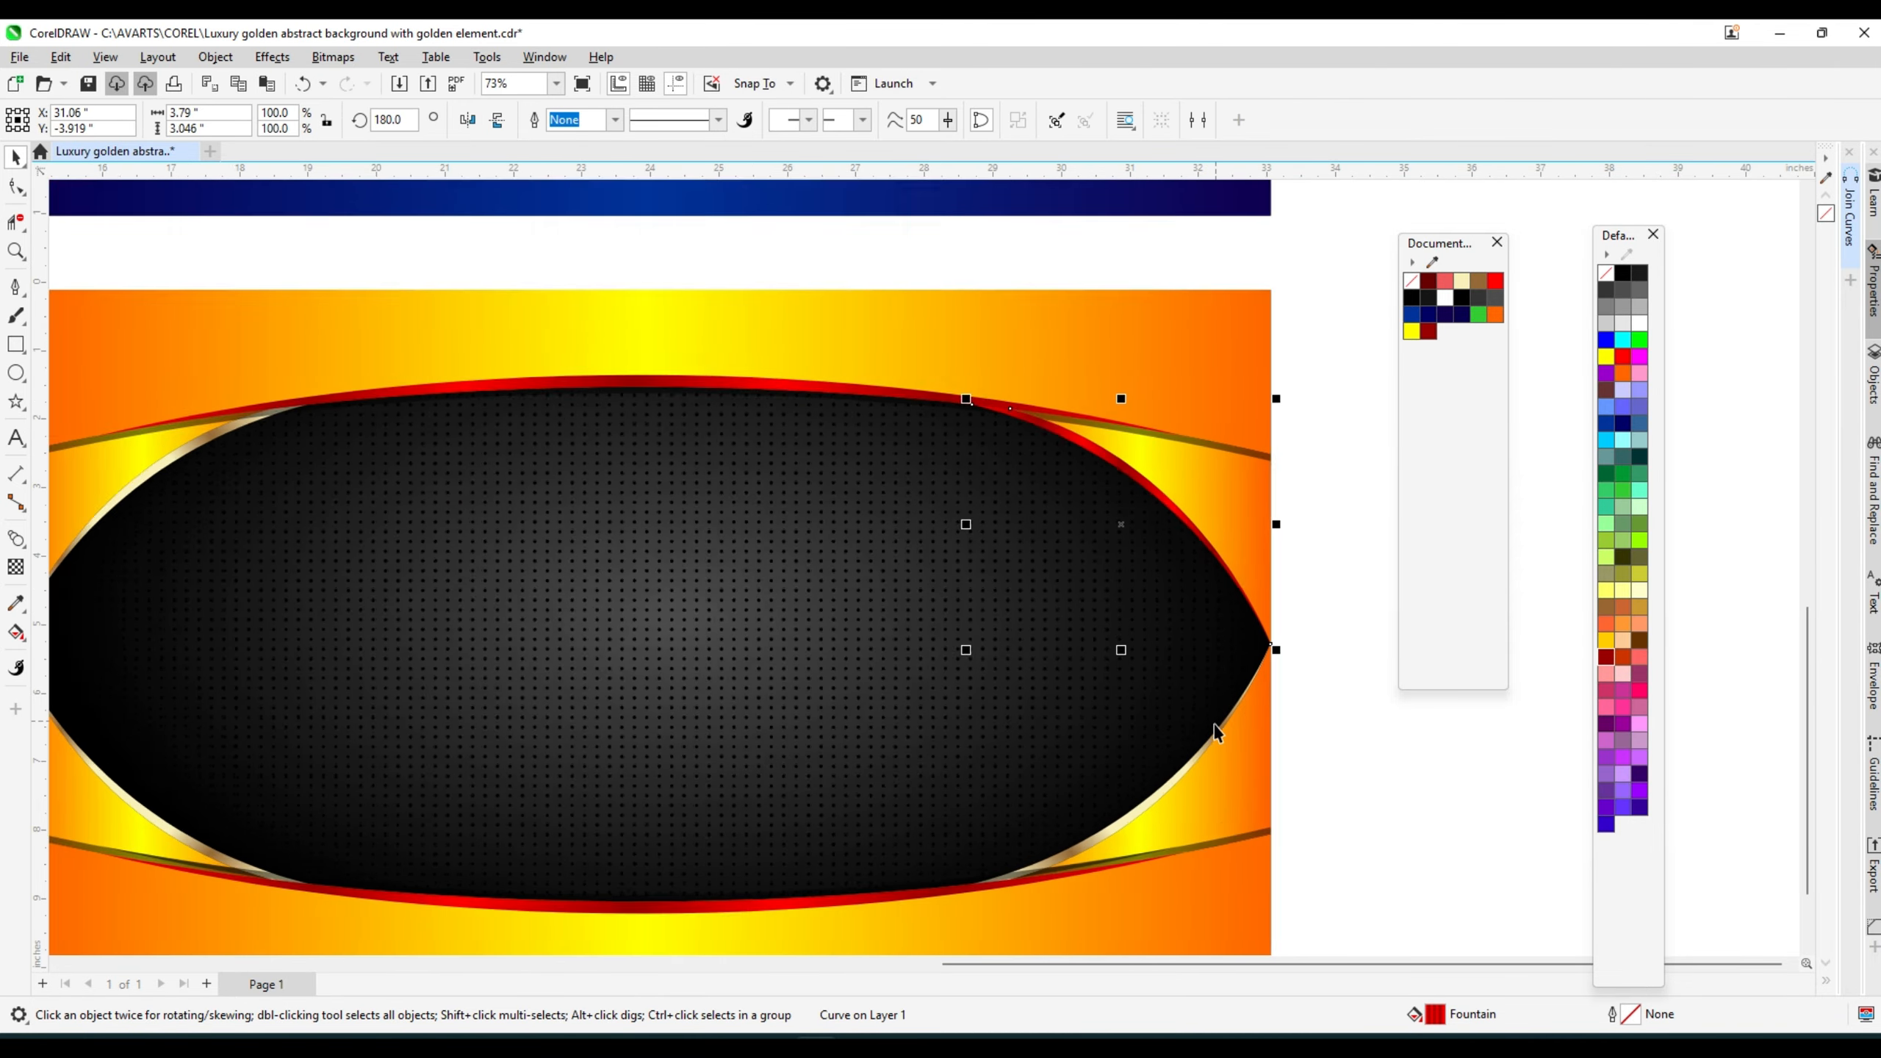
scroll(1216, 726, "up", 4)
left_click(1169, 792)
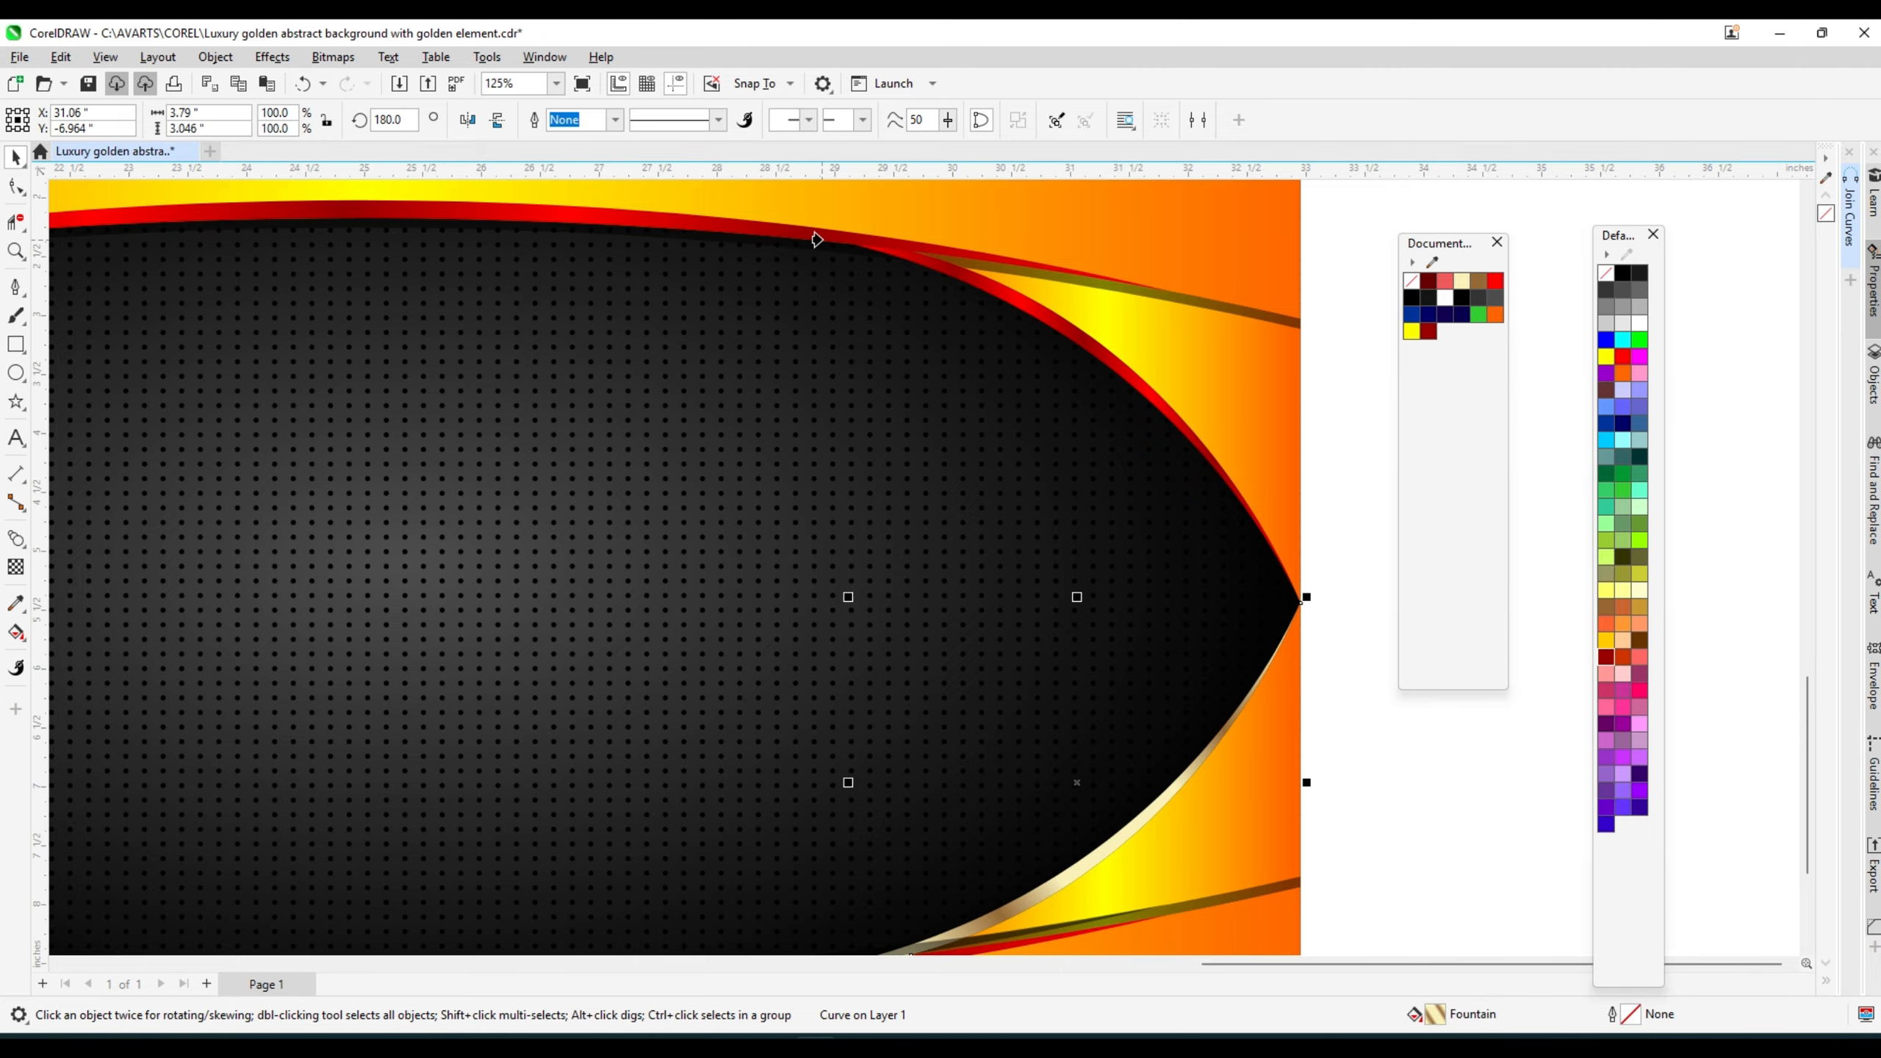
scroll(816, 239, "down", 3)
key("Escape")
- Copy the upper strip's red fountain fill to the two gold side strips at the orange copy's left end
scroll(460, 393, "up", 2)
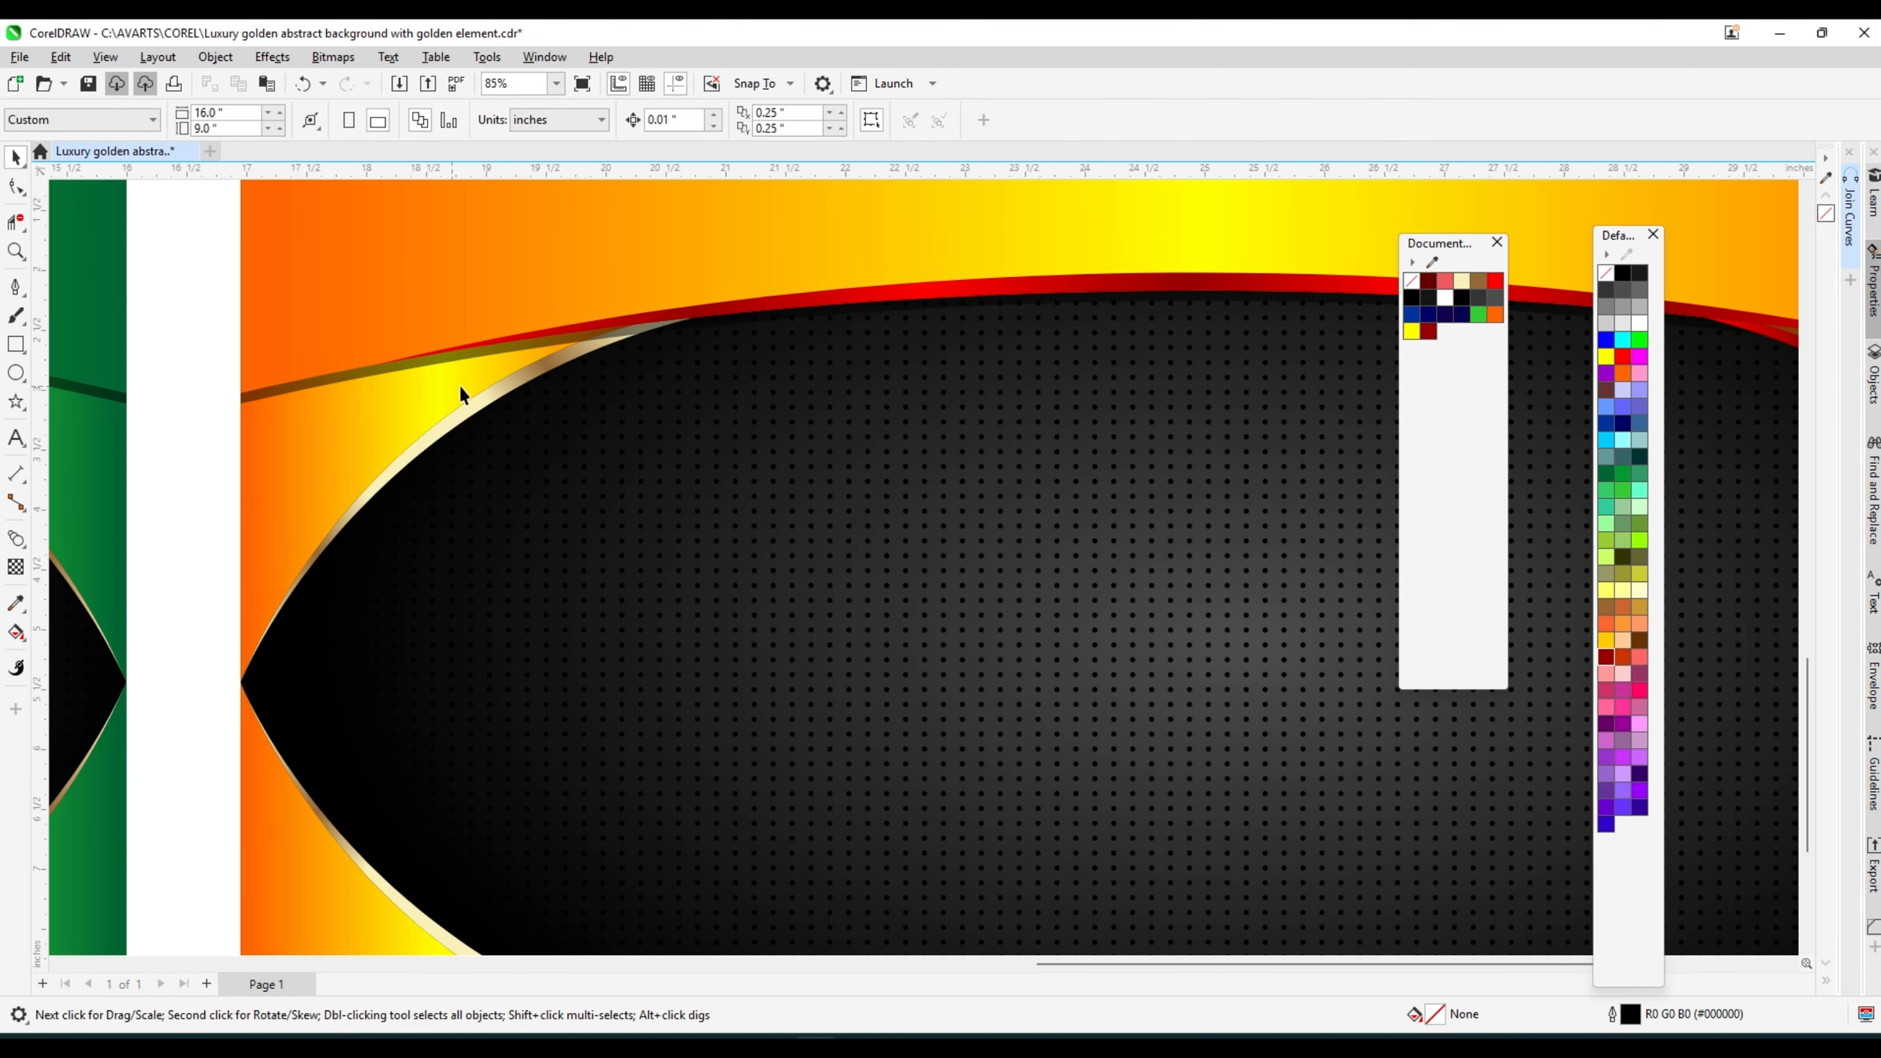
left_click(510, 396)
left_click(997, 293)
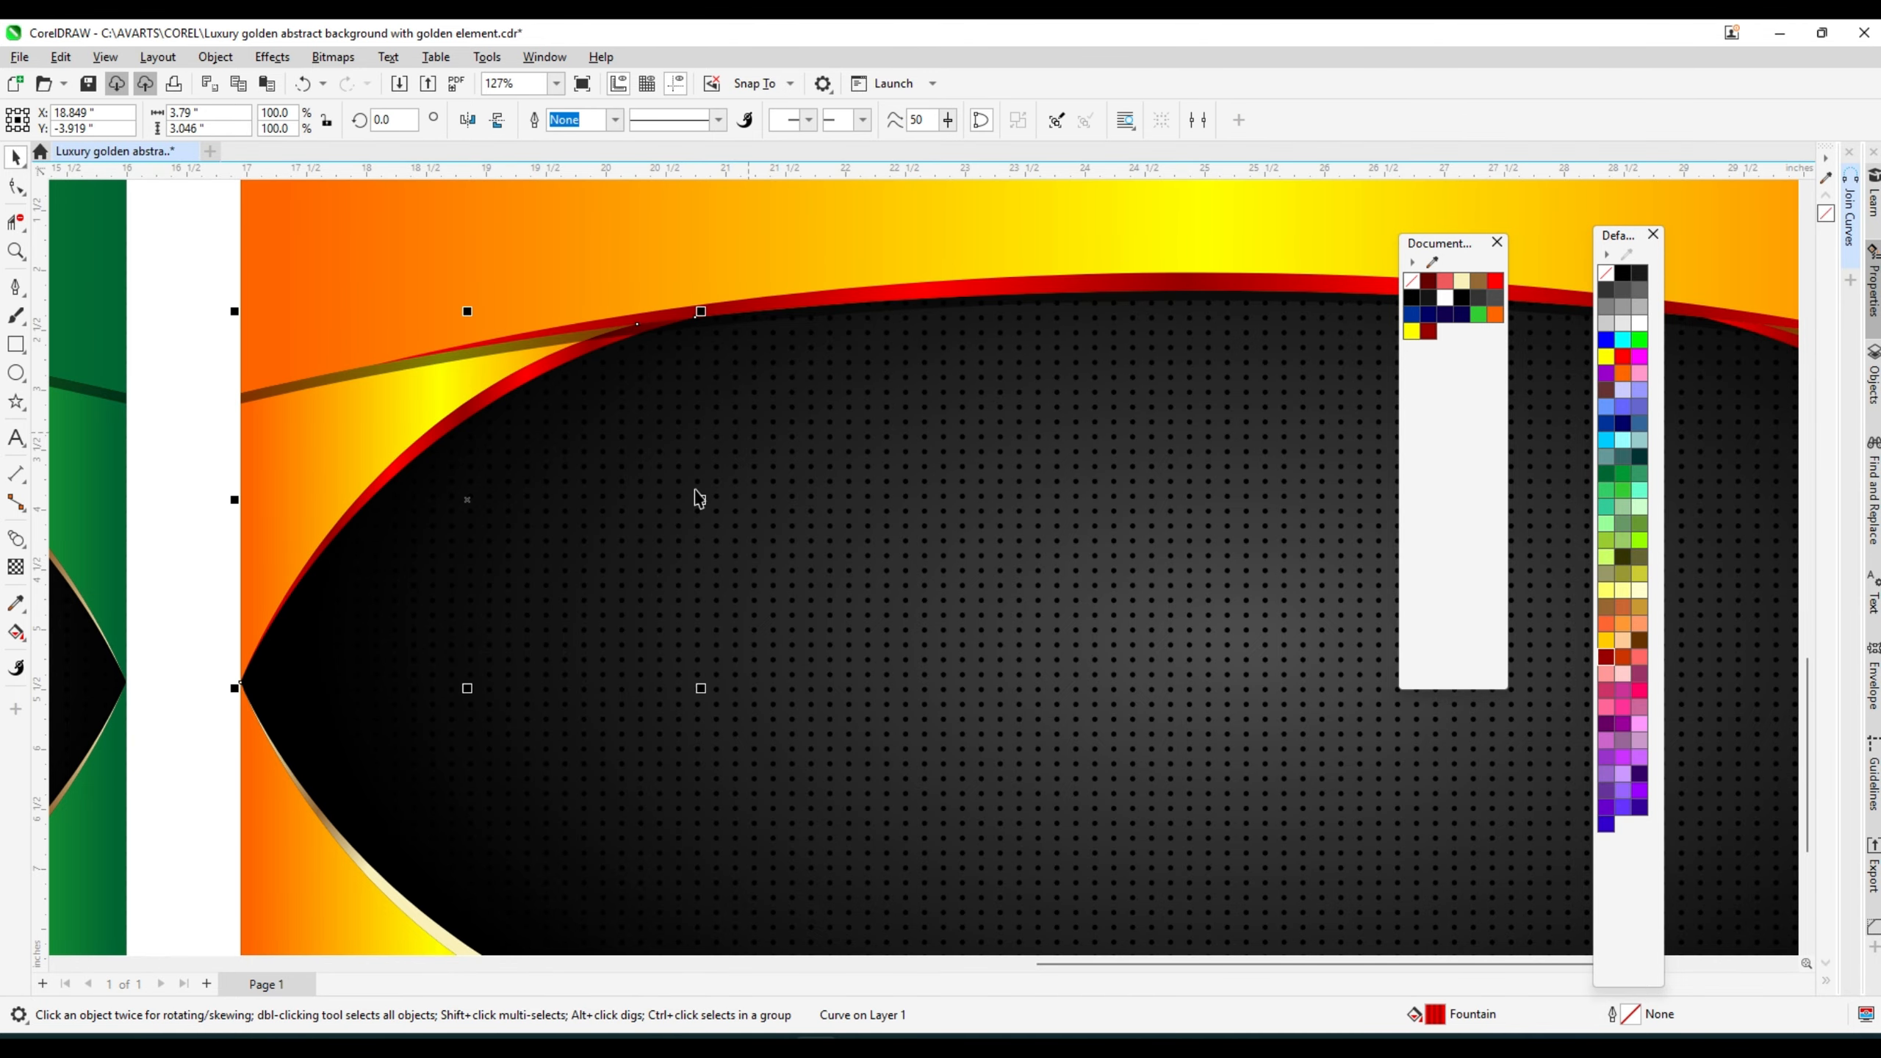
left_click(432, 931)
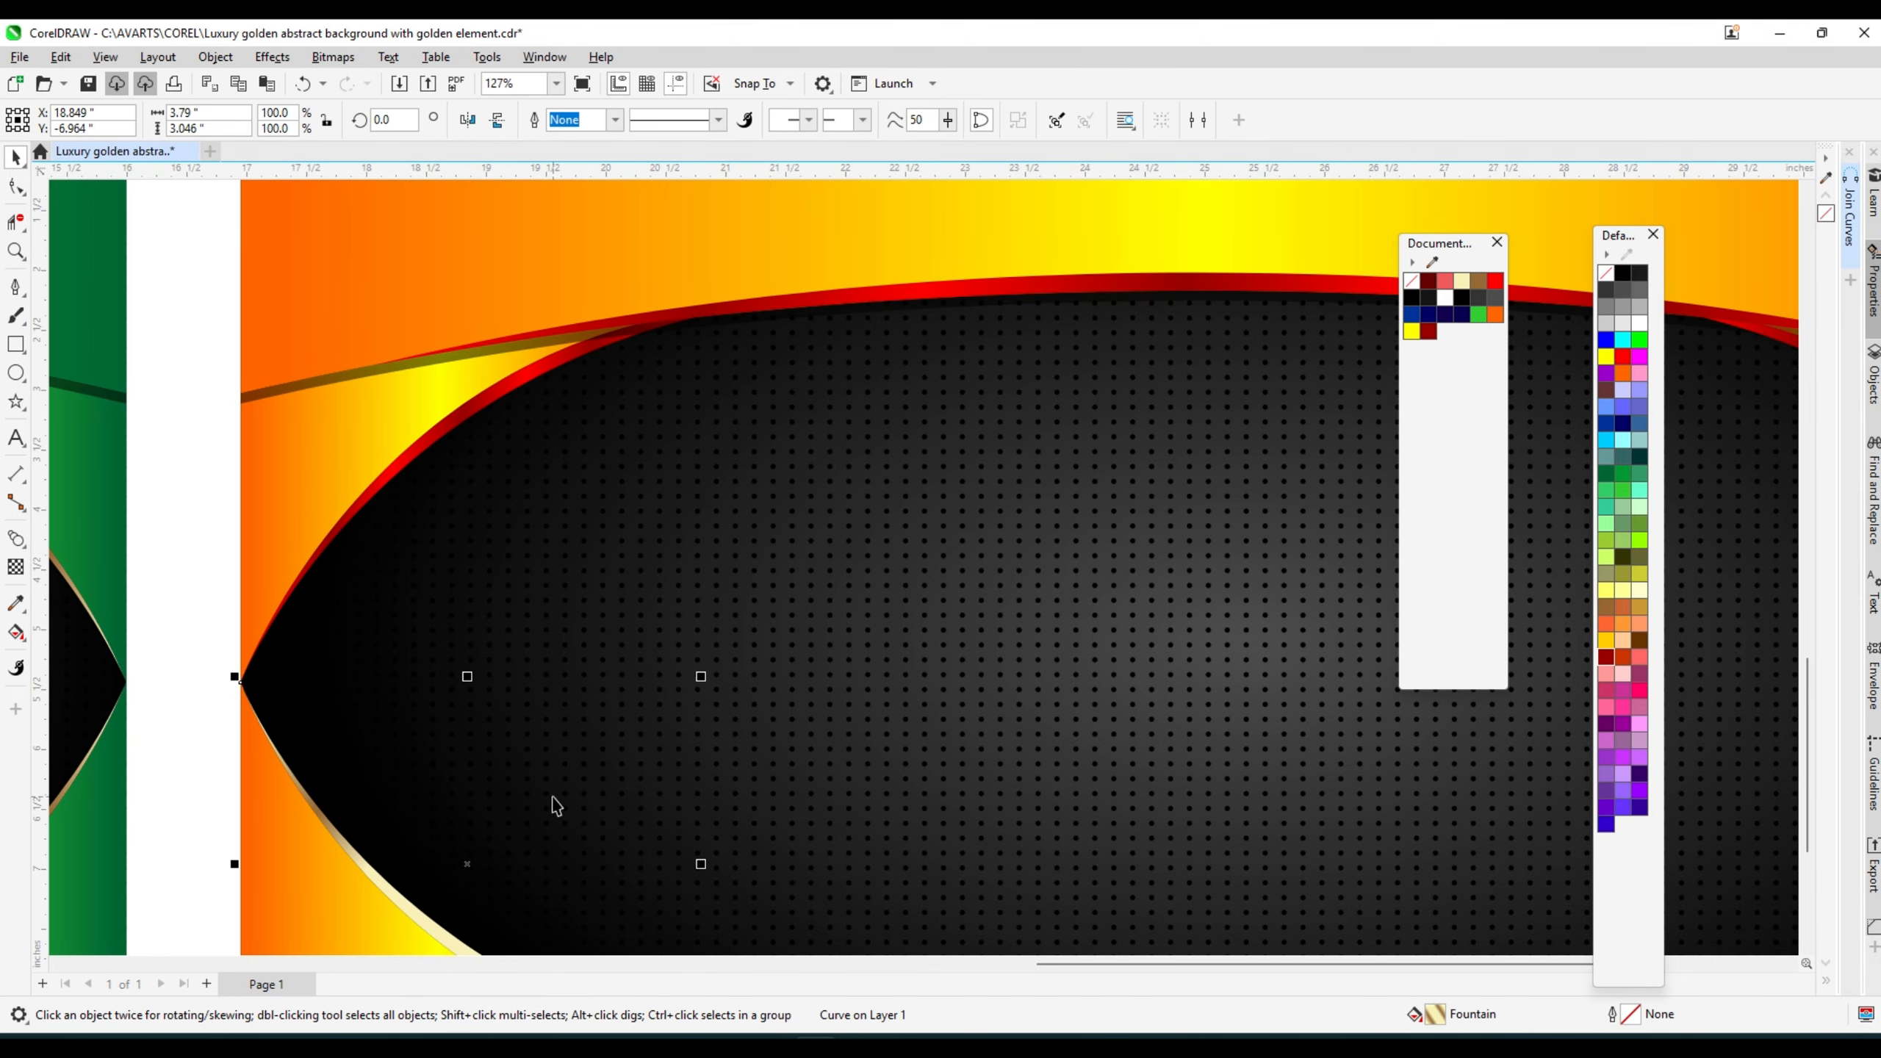
left_click(955, 288)
scroll(604, 361, "down", 2)
- Redirect the lower-left side strip's red fountain fill diagonally so it runs along the strip's curve
scroll(503, 685, "up", 3)
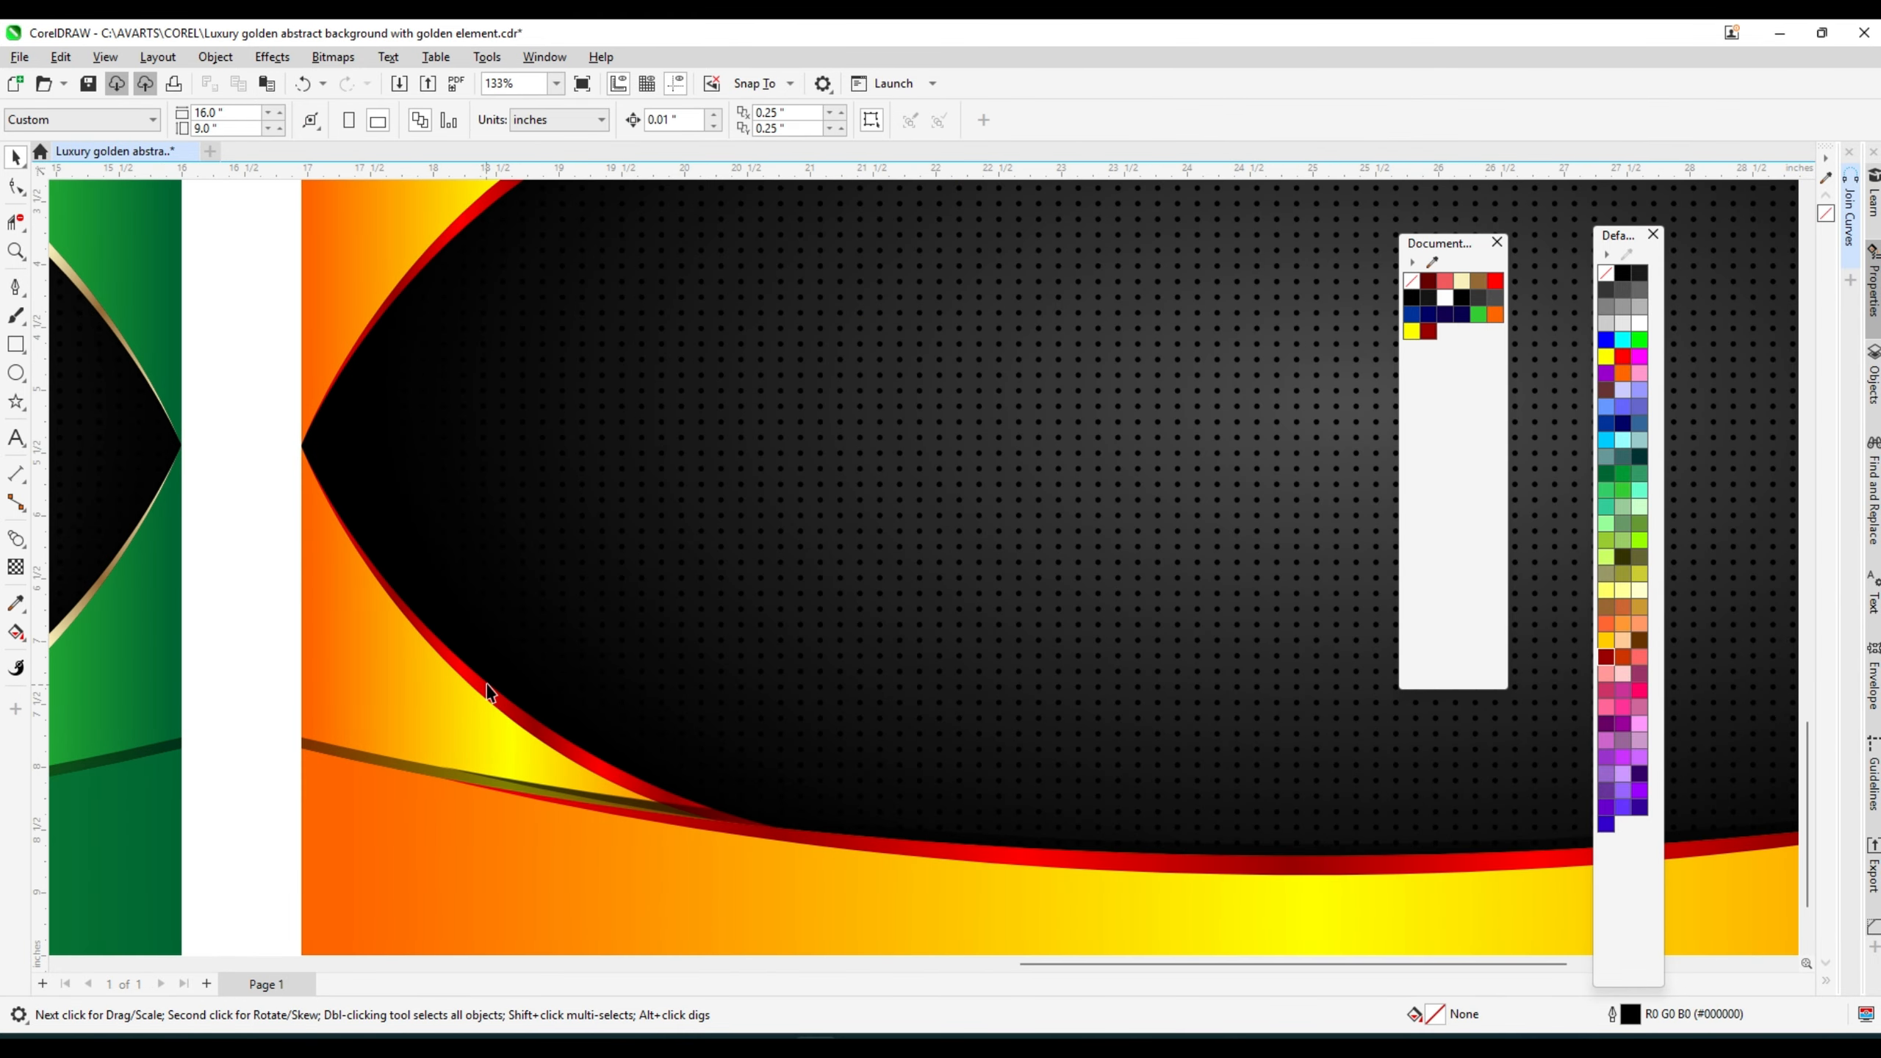
left_click(17, 632)
left_click_drag(332, 509, 654, 807)
scroll(653, 804, "down", 2)
scroll(545, 313, "up", 3)
left_click_drag(772, 218, 361, 518)
scroll(320, 523, "down", 2)
key("ctrl+z")
- Redirect the upper-left side strip's red fountain fill diagonally along its curve, from its upper end toward the left tip
scroll(467, 397, "up", 2)
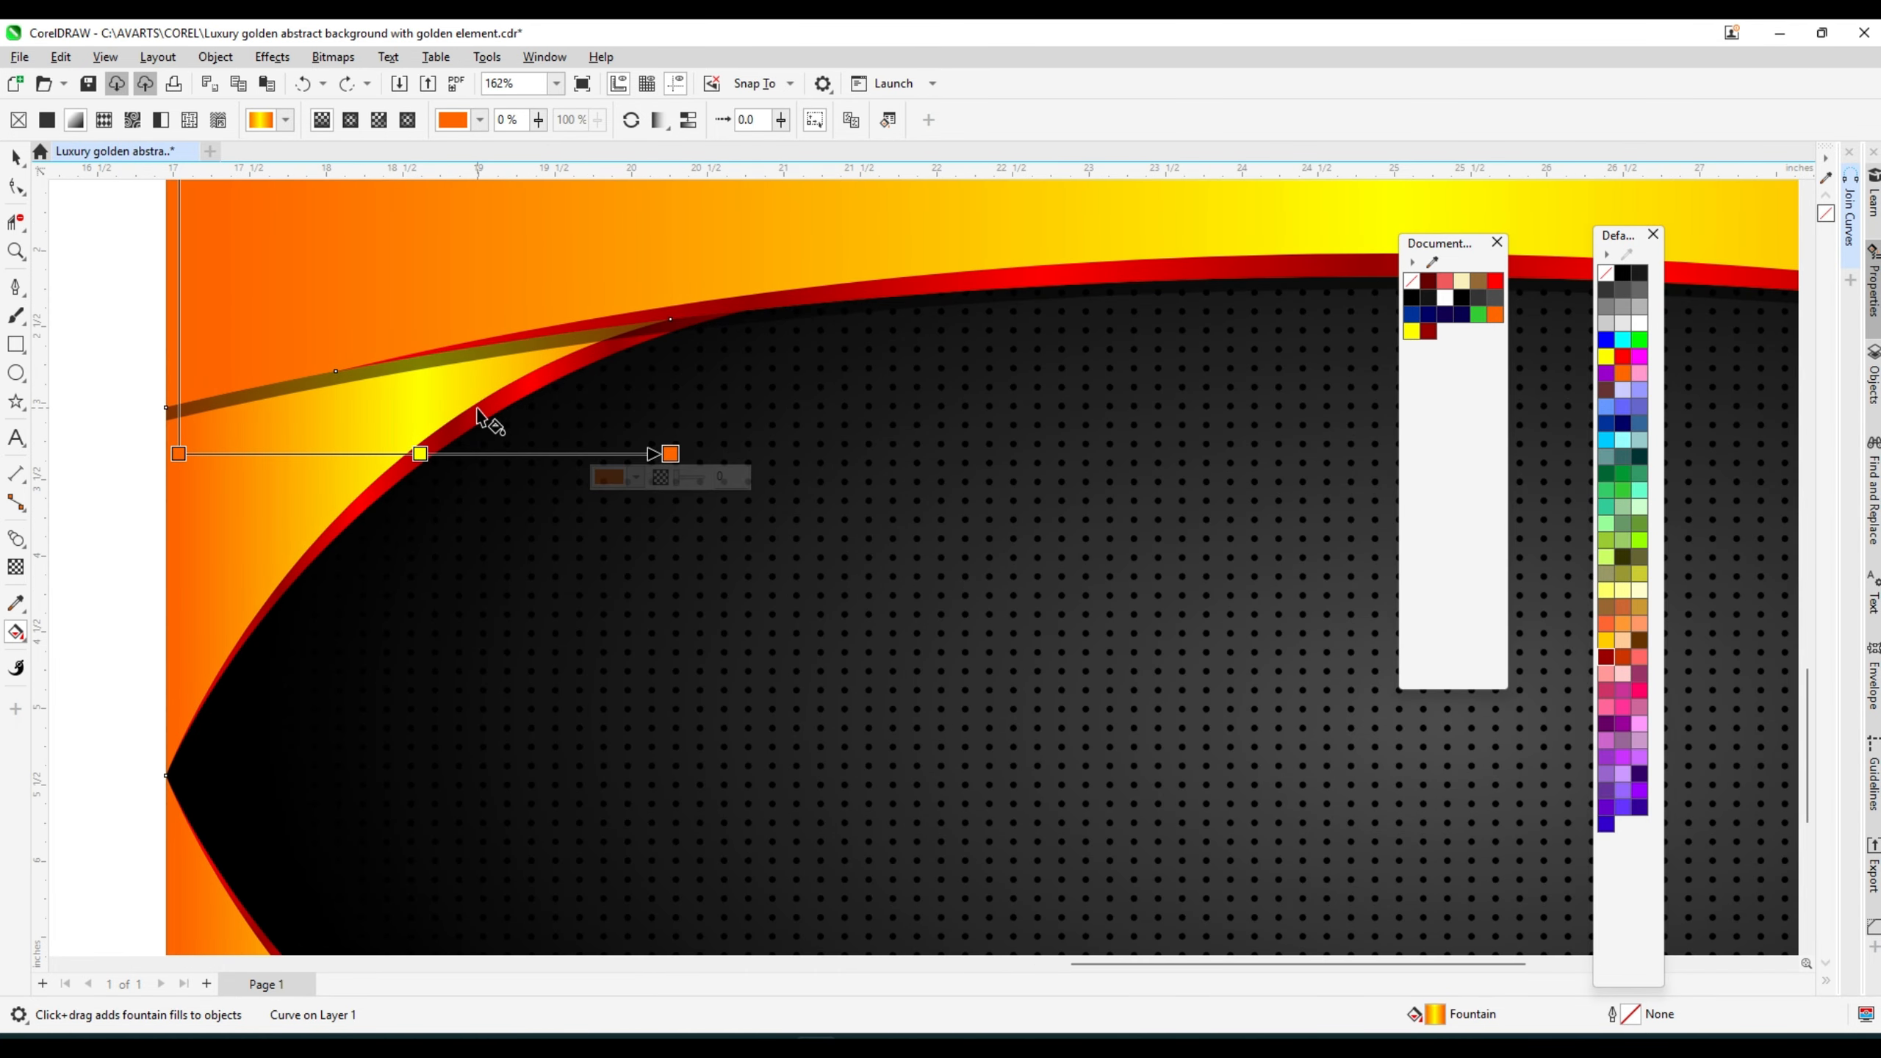
left_click(481, 407)
left_click_drag(609, 345, 940, 726)
scroll(185, 578, "down", 3)
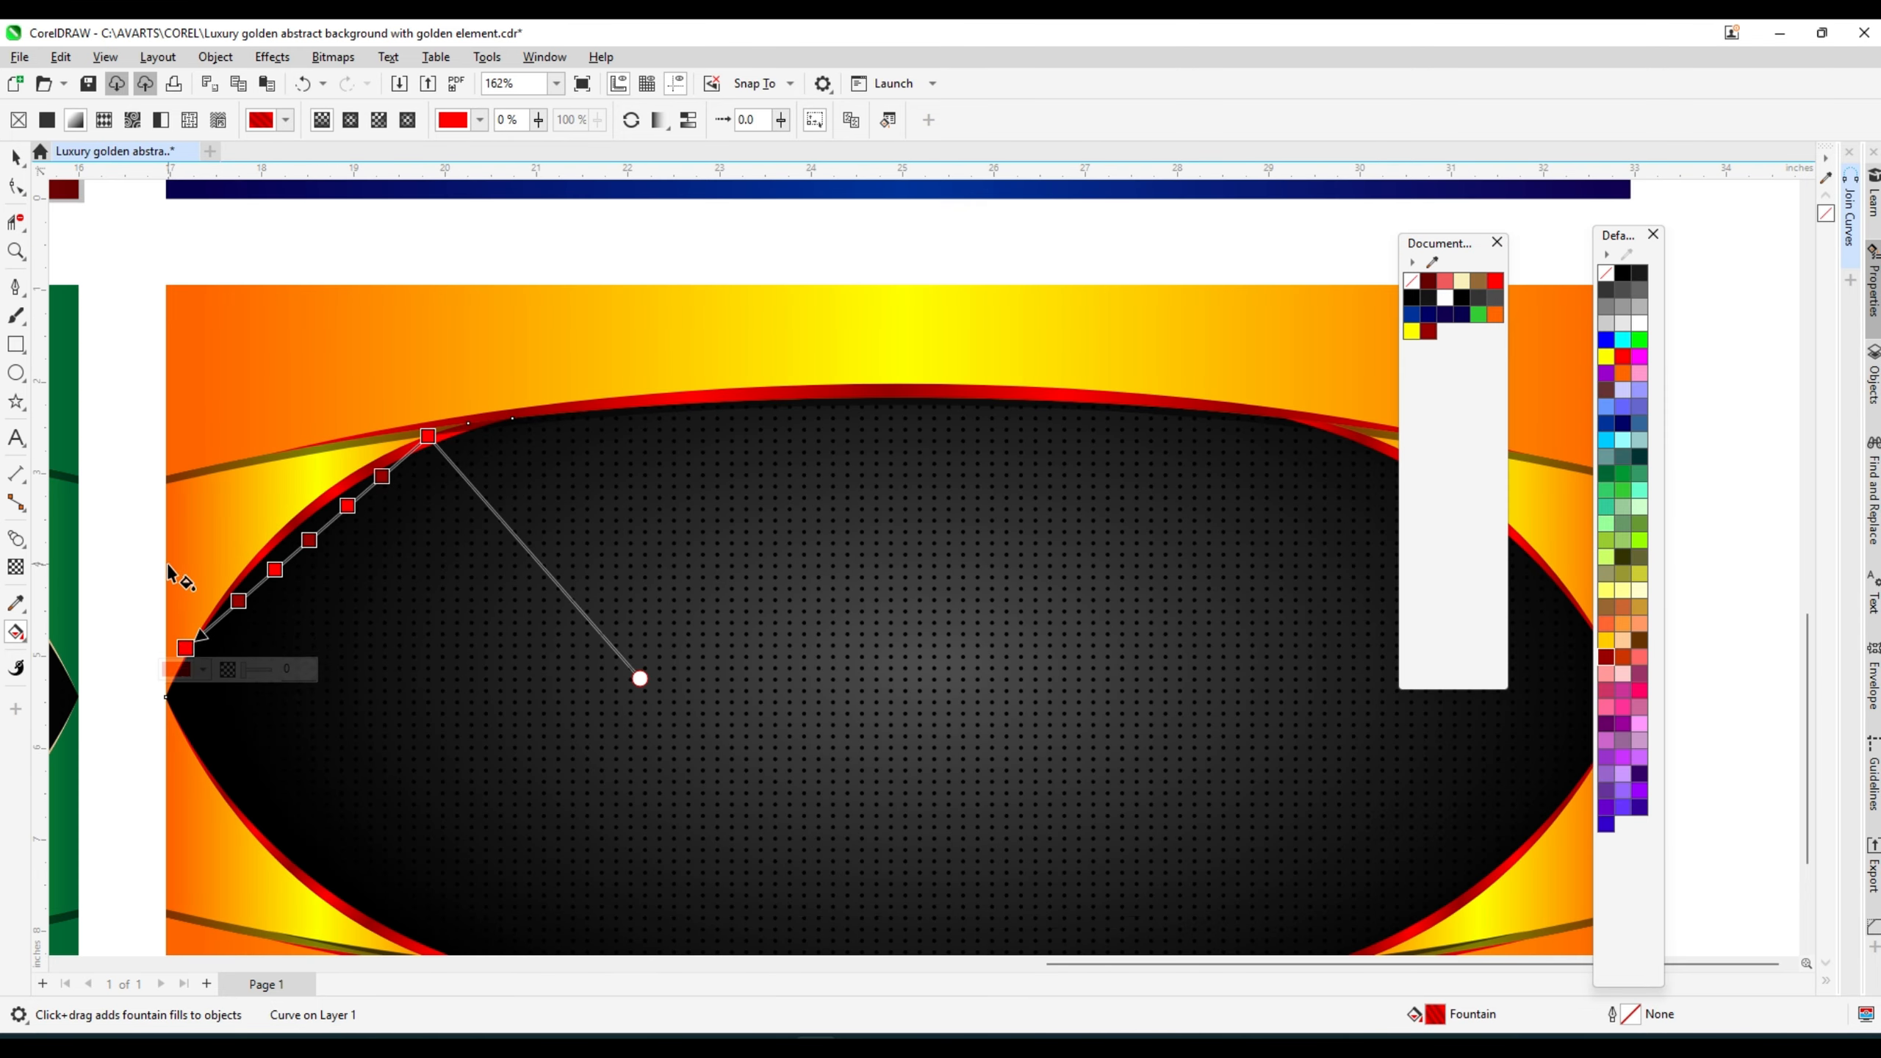
- Redirect the upper-right side strip's red fountain fill diagonally along its curve, from its upper end toward the right tip
scroll(1036, 506, "up", 2)
left_click(1006, 495)
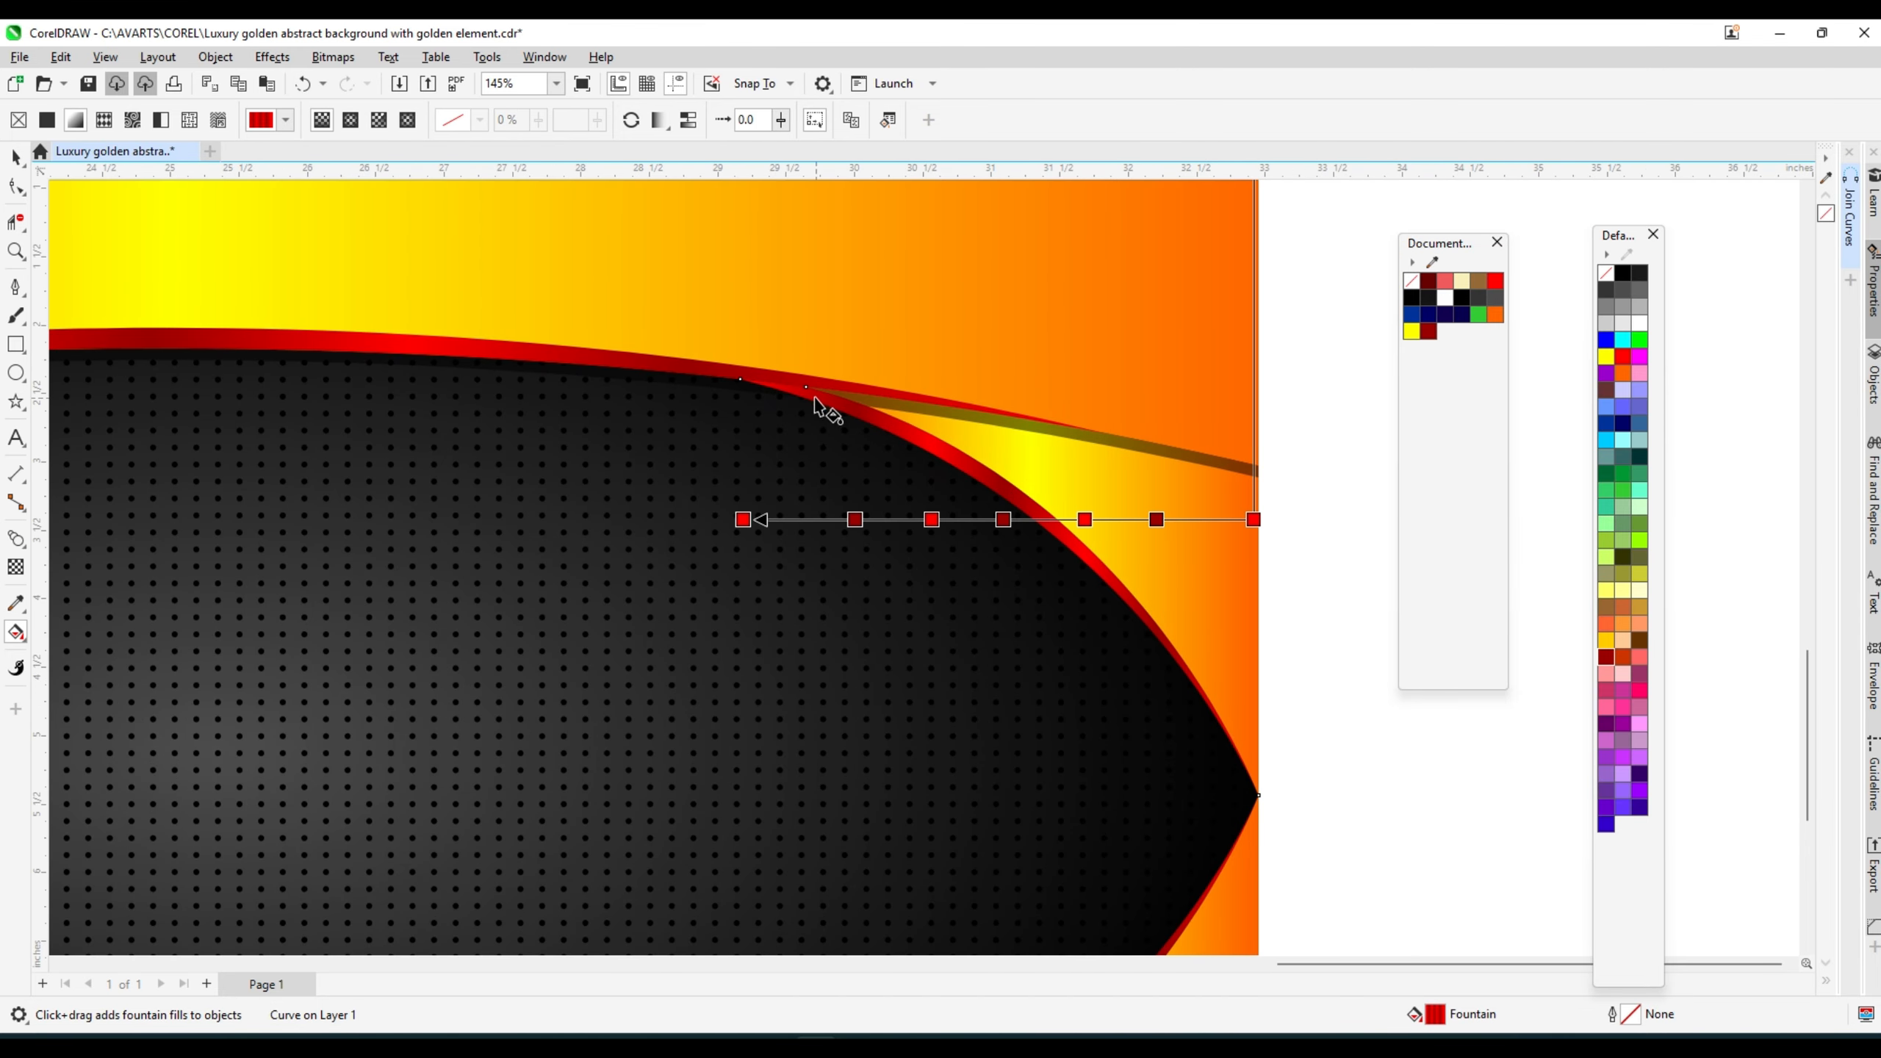
left_click_drag(814, 390, 1258, 775)
scroll(1096, 355, "down", 1)
scroll(1111, 741, "up", 1)
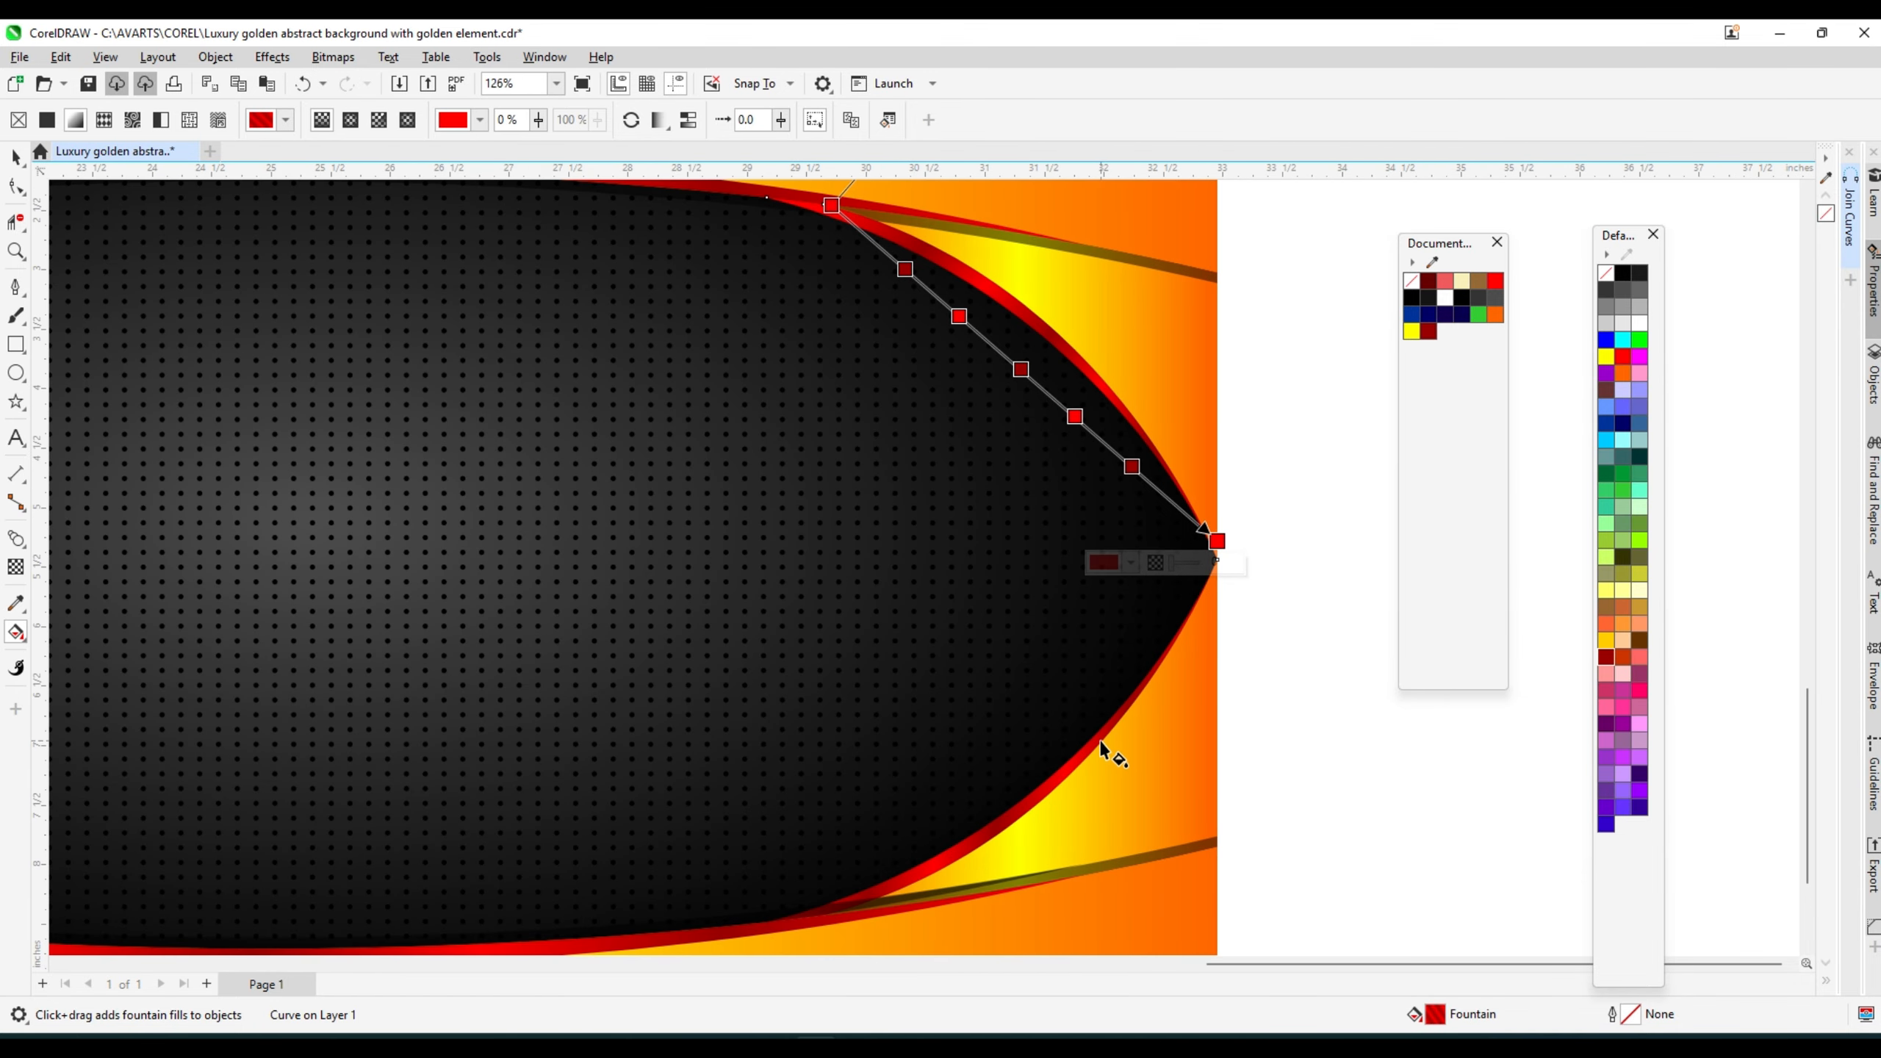
- Redirect the lower-right side strip's red fountain fill diagonally along its curve, from its lower end up toward the right tip
key("ctrl+z")
left_click_drag(918, 874, 1215, 500)
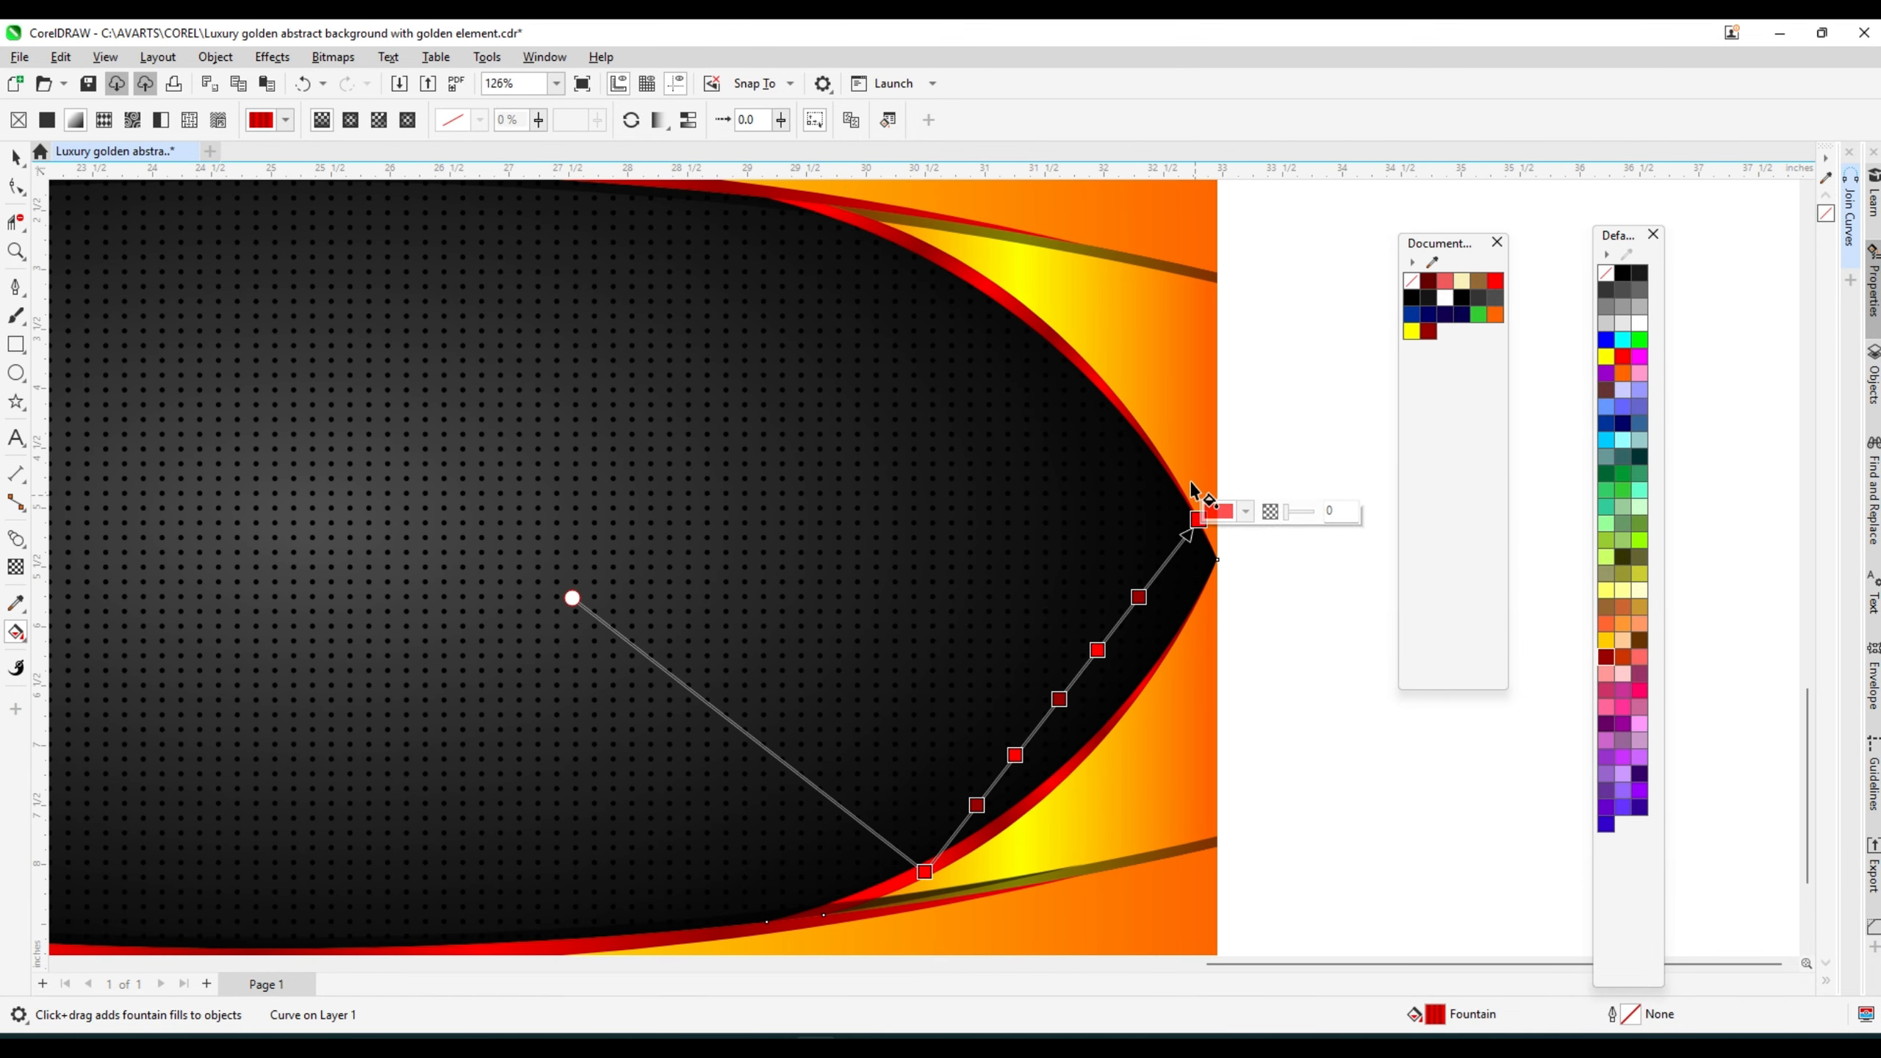
scroll(1215, 500, "down", 3)
left_click(15, 158)
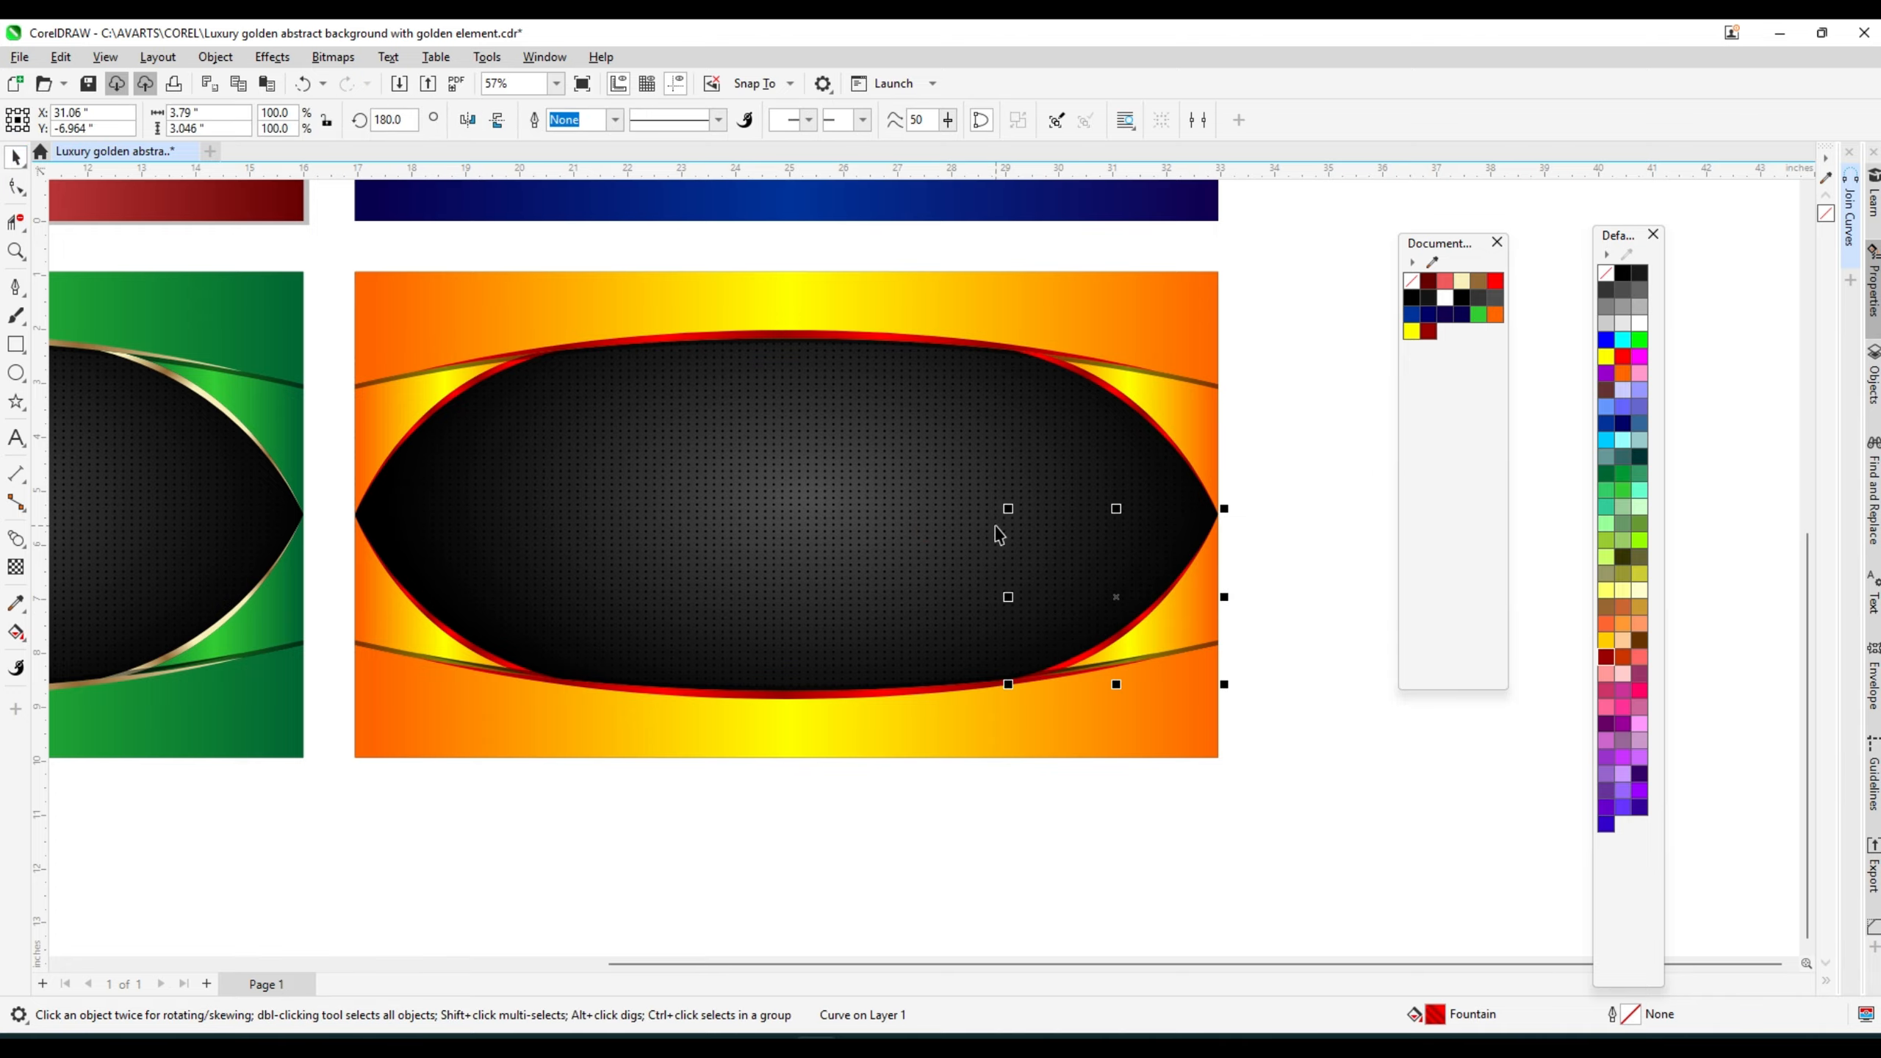
- Deselect everything, fit all four backgrounds in the view and examine them in a full-screen preview
scroll(1022, 537, "down", 1)
left_click(1298, 652)
key("F4")
key("F9")
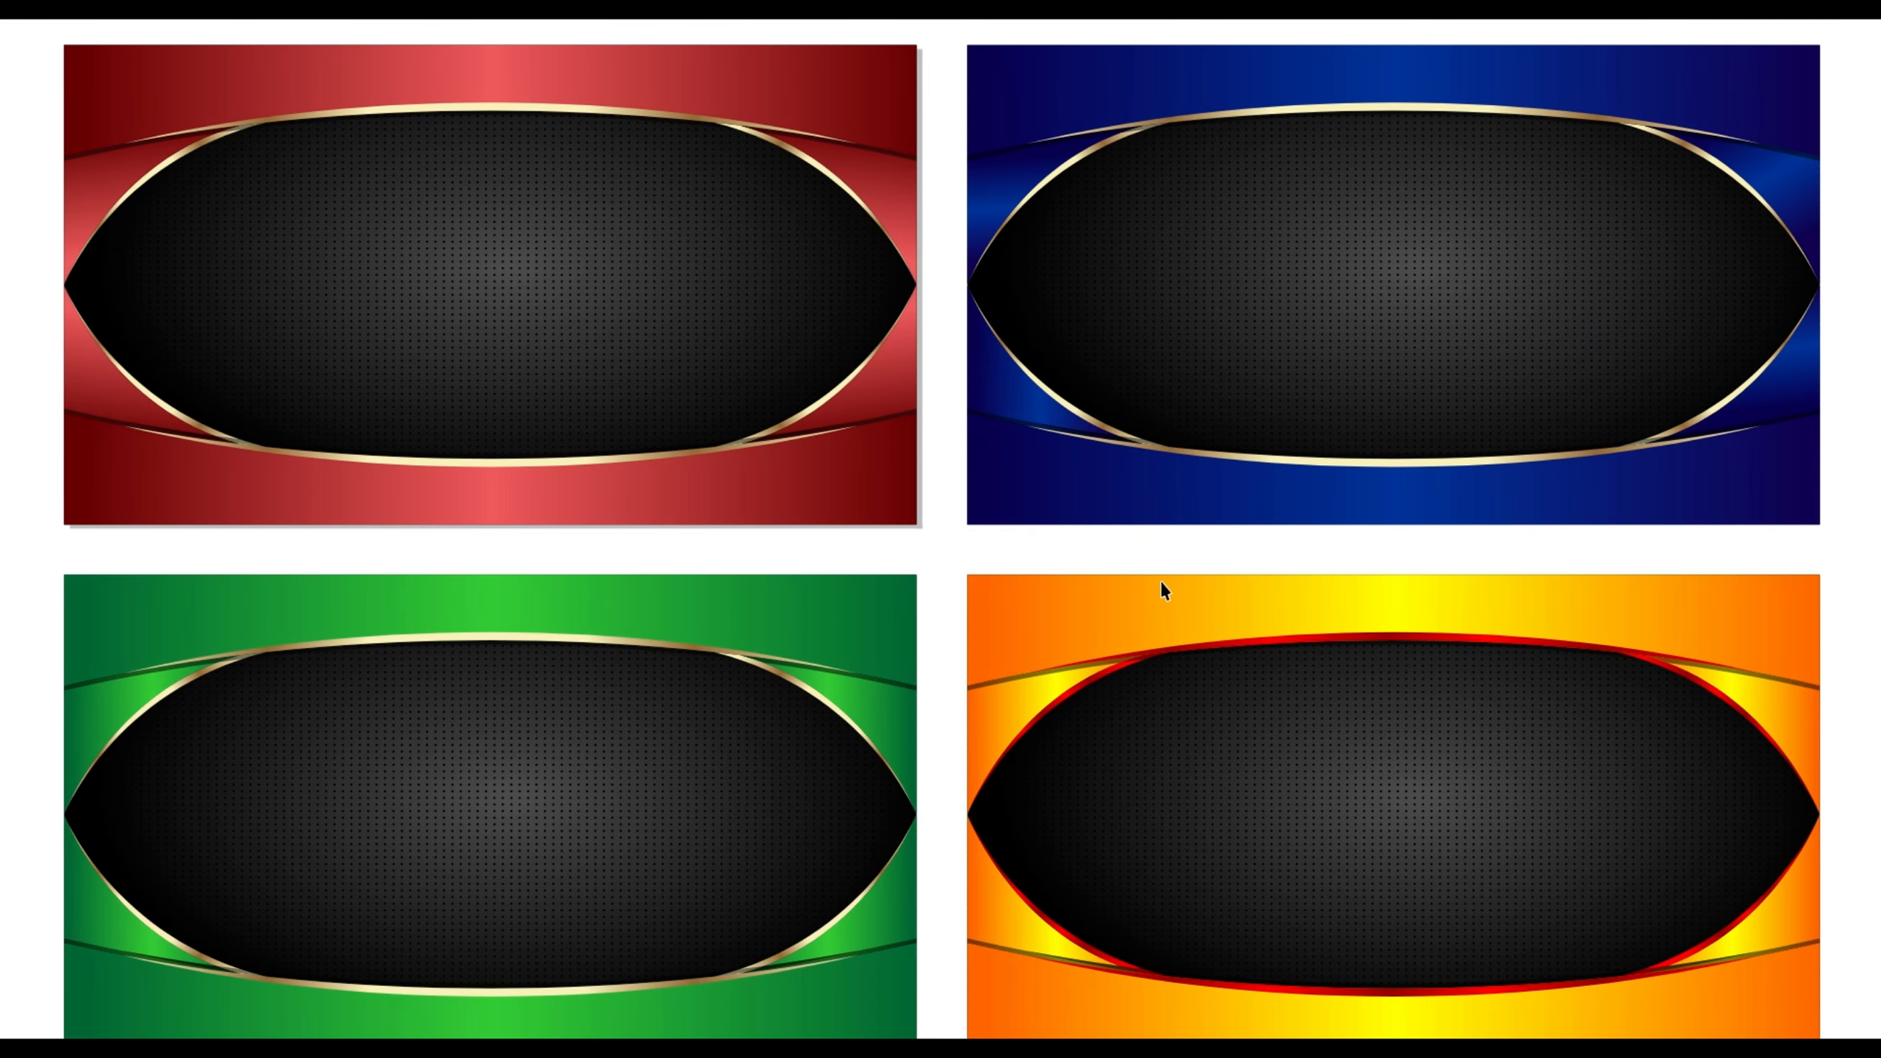
left_click(1161, 581)
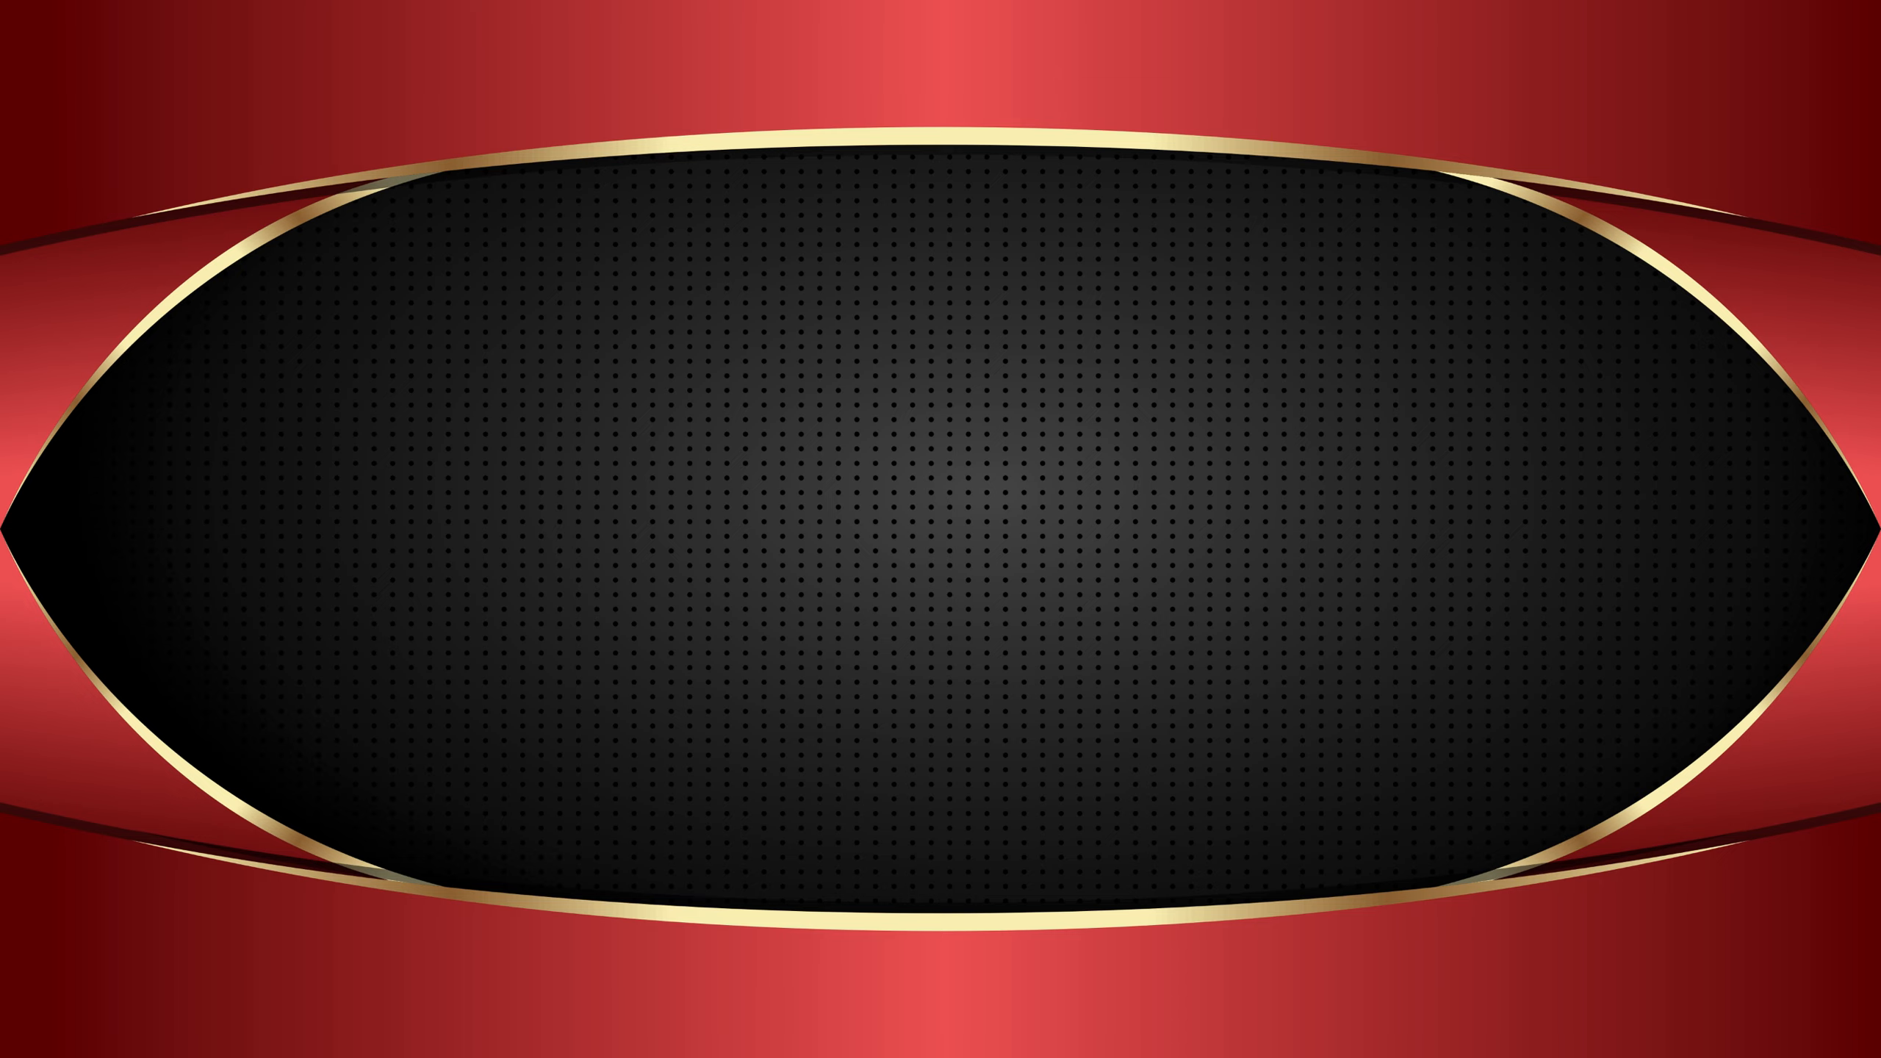